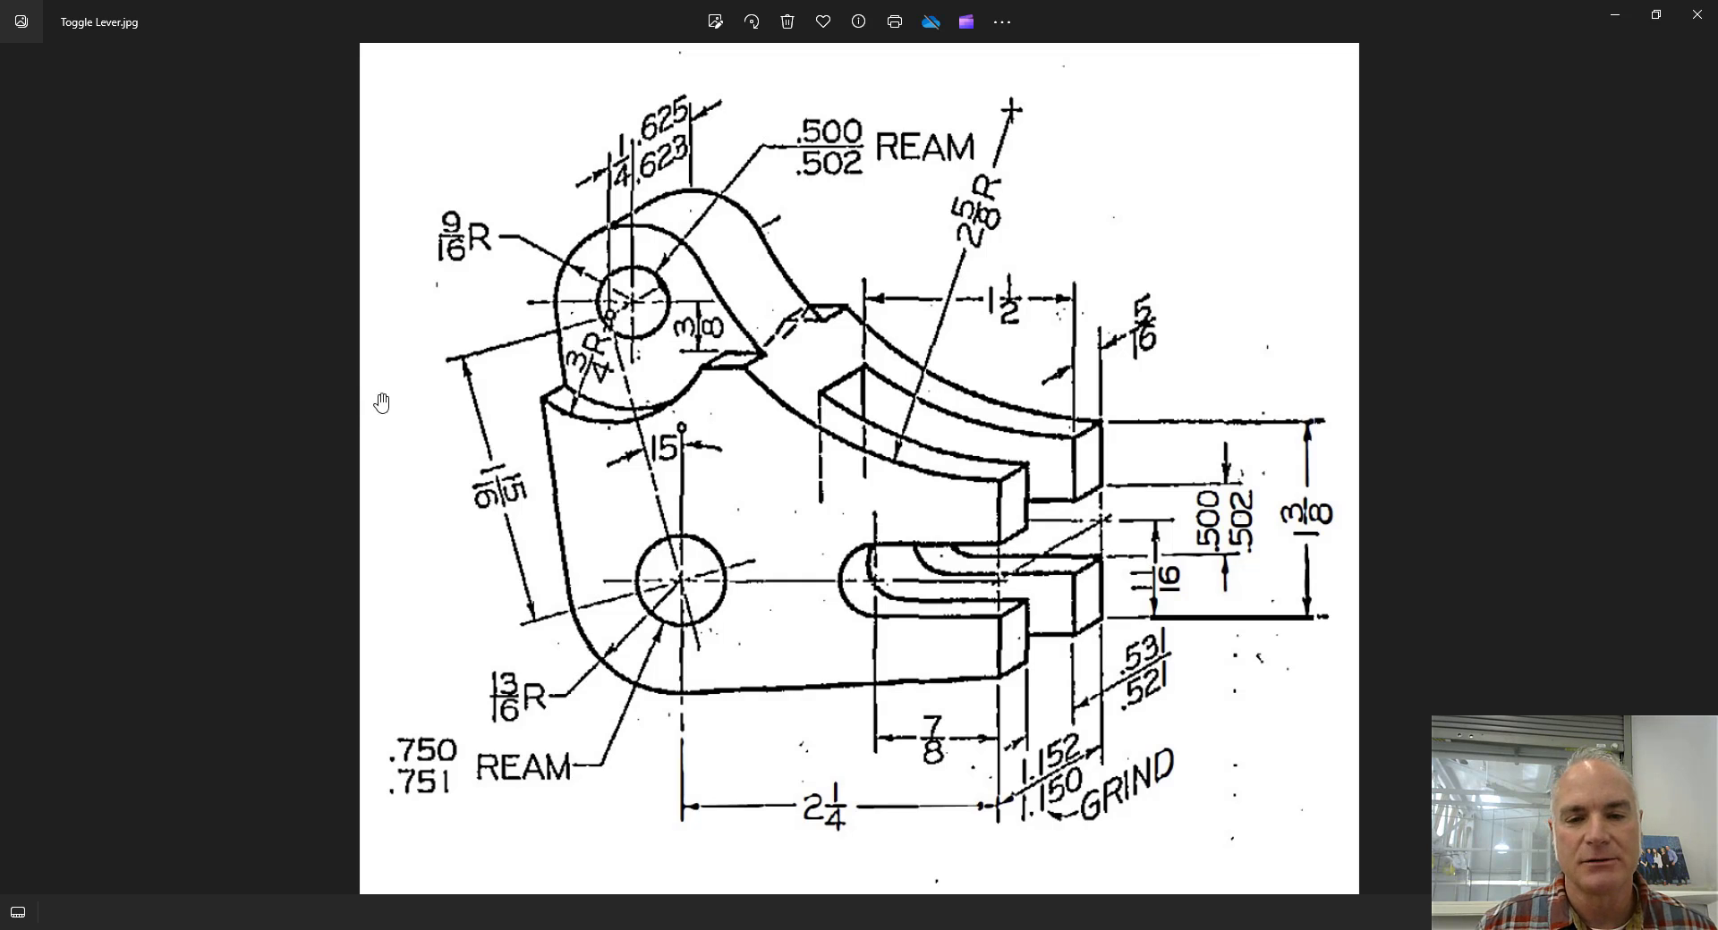
Examine the fractional and toleranced dimensions of the holes, hub, slot and fork on the Toggle Lever drawing.
{"action": "left_click", "coordinate": [477, 488]}
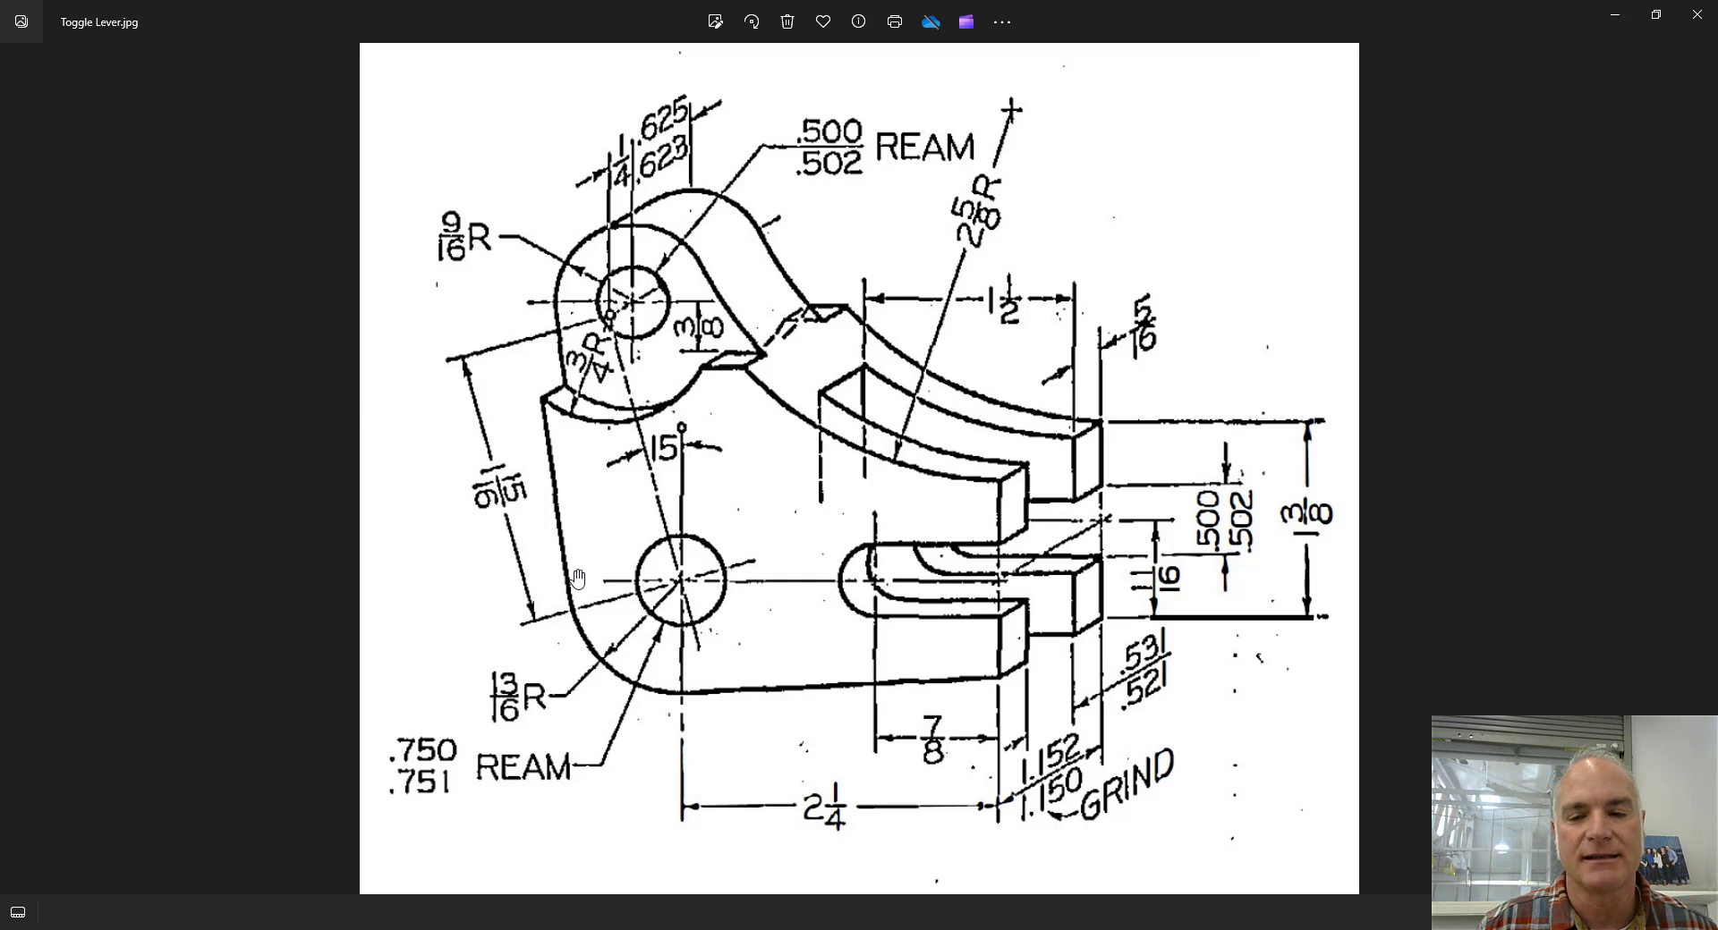
{"action": "left_click", "coordinate": [836, 808]}
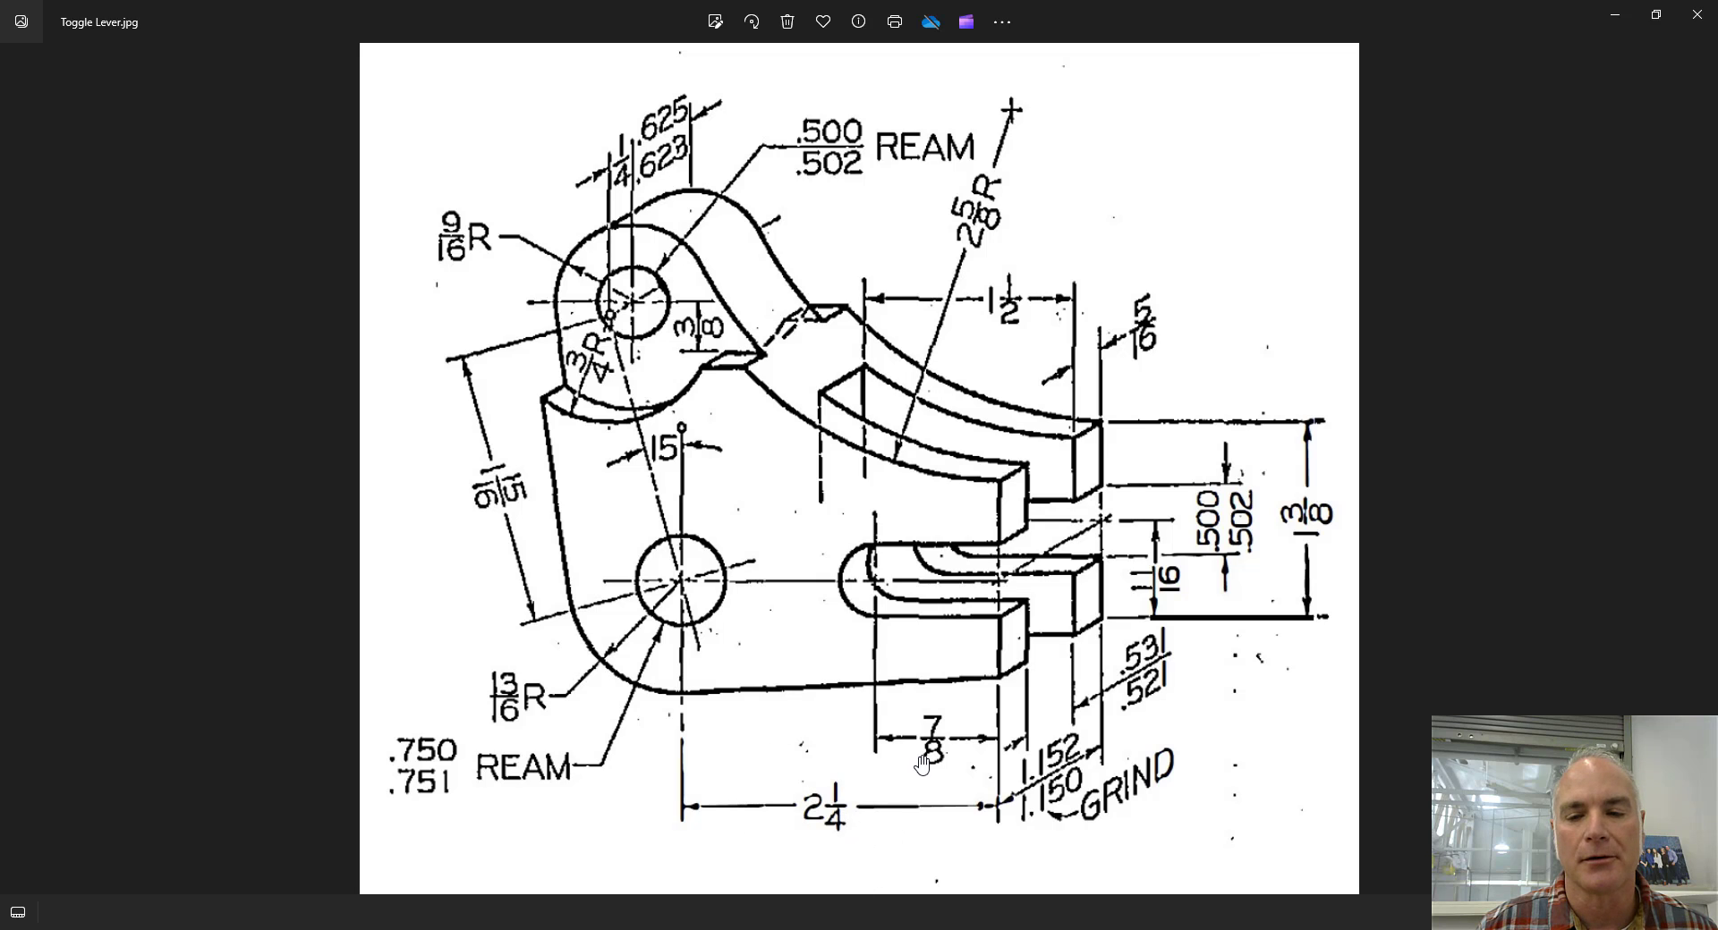
{"action": "left_click", "coordinate": [455, 249]}
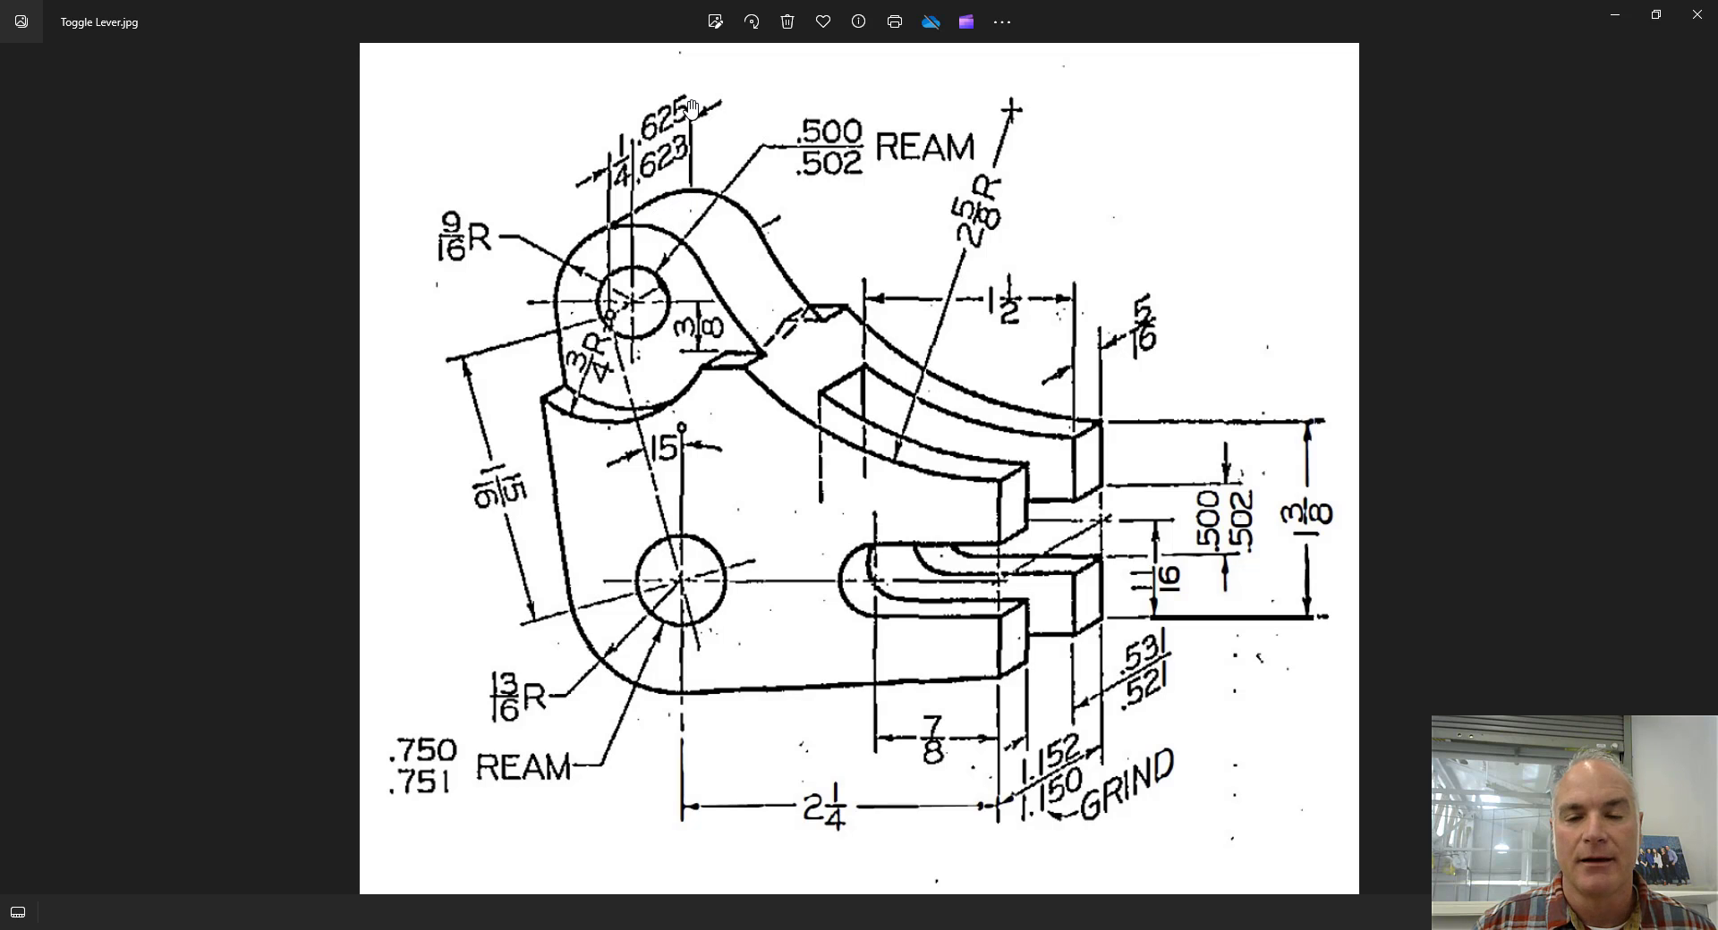
{"action": "key", "text": "ctrl"}
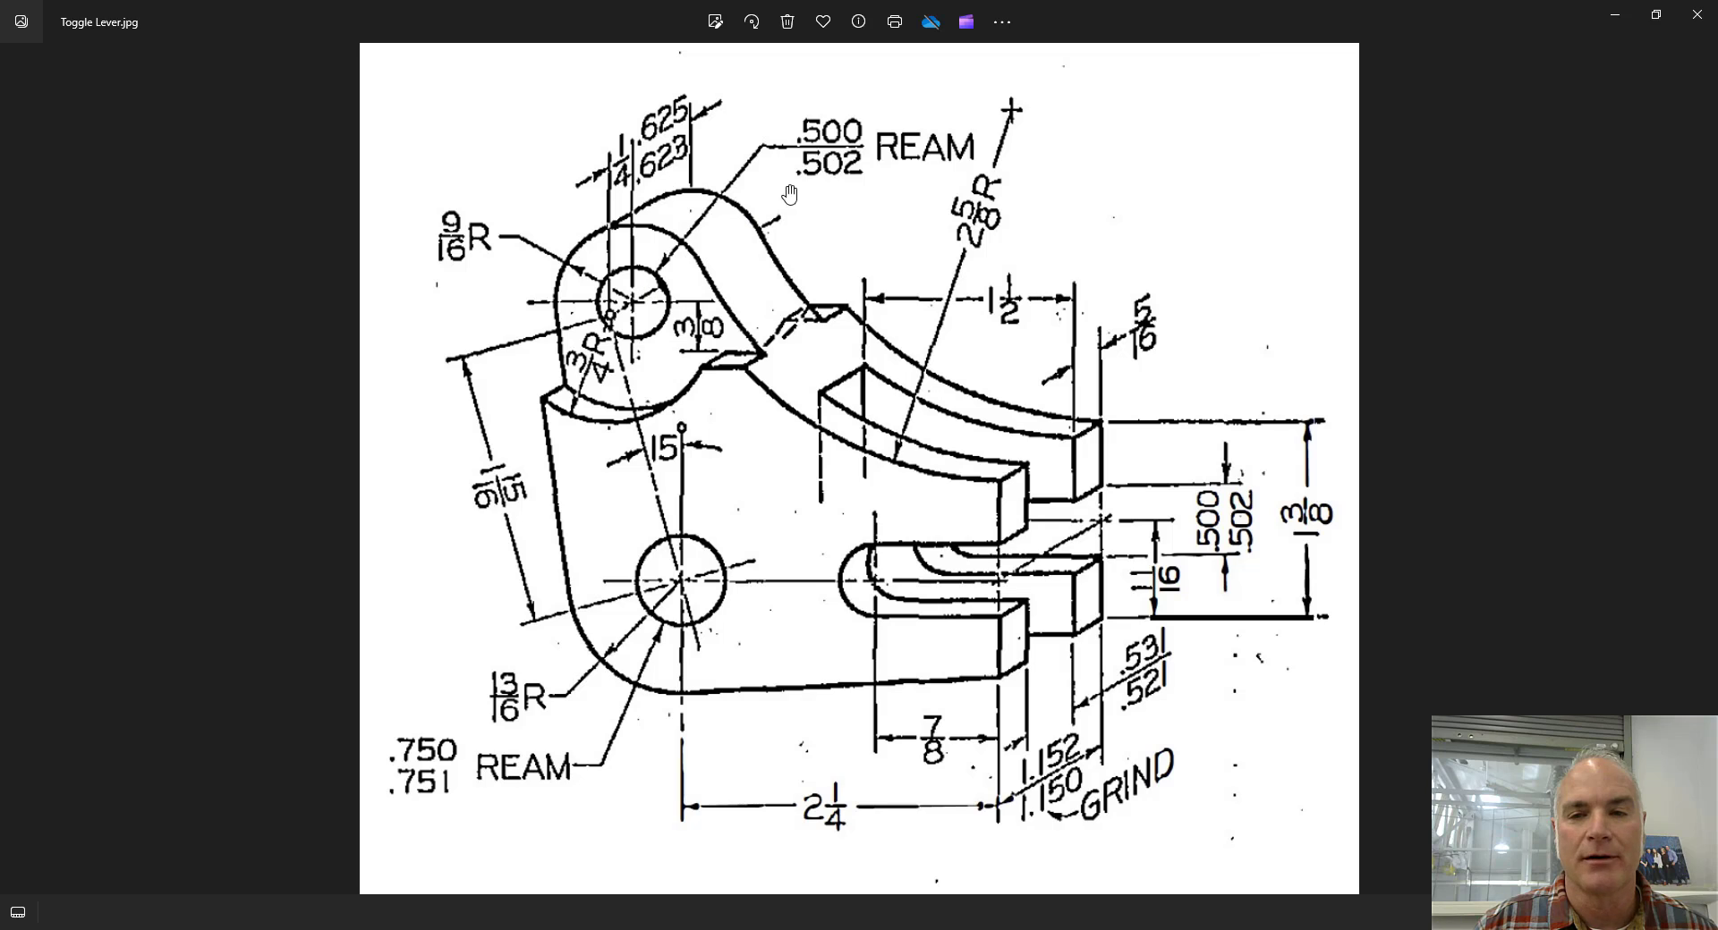
{"action": "left_click", "coordinate": [863, 158]}
{"action": "key", "text": "ctrl"}
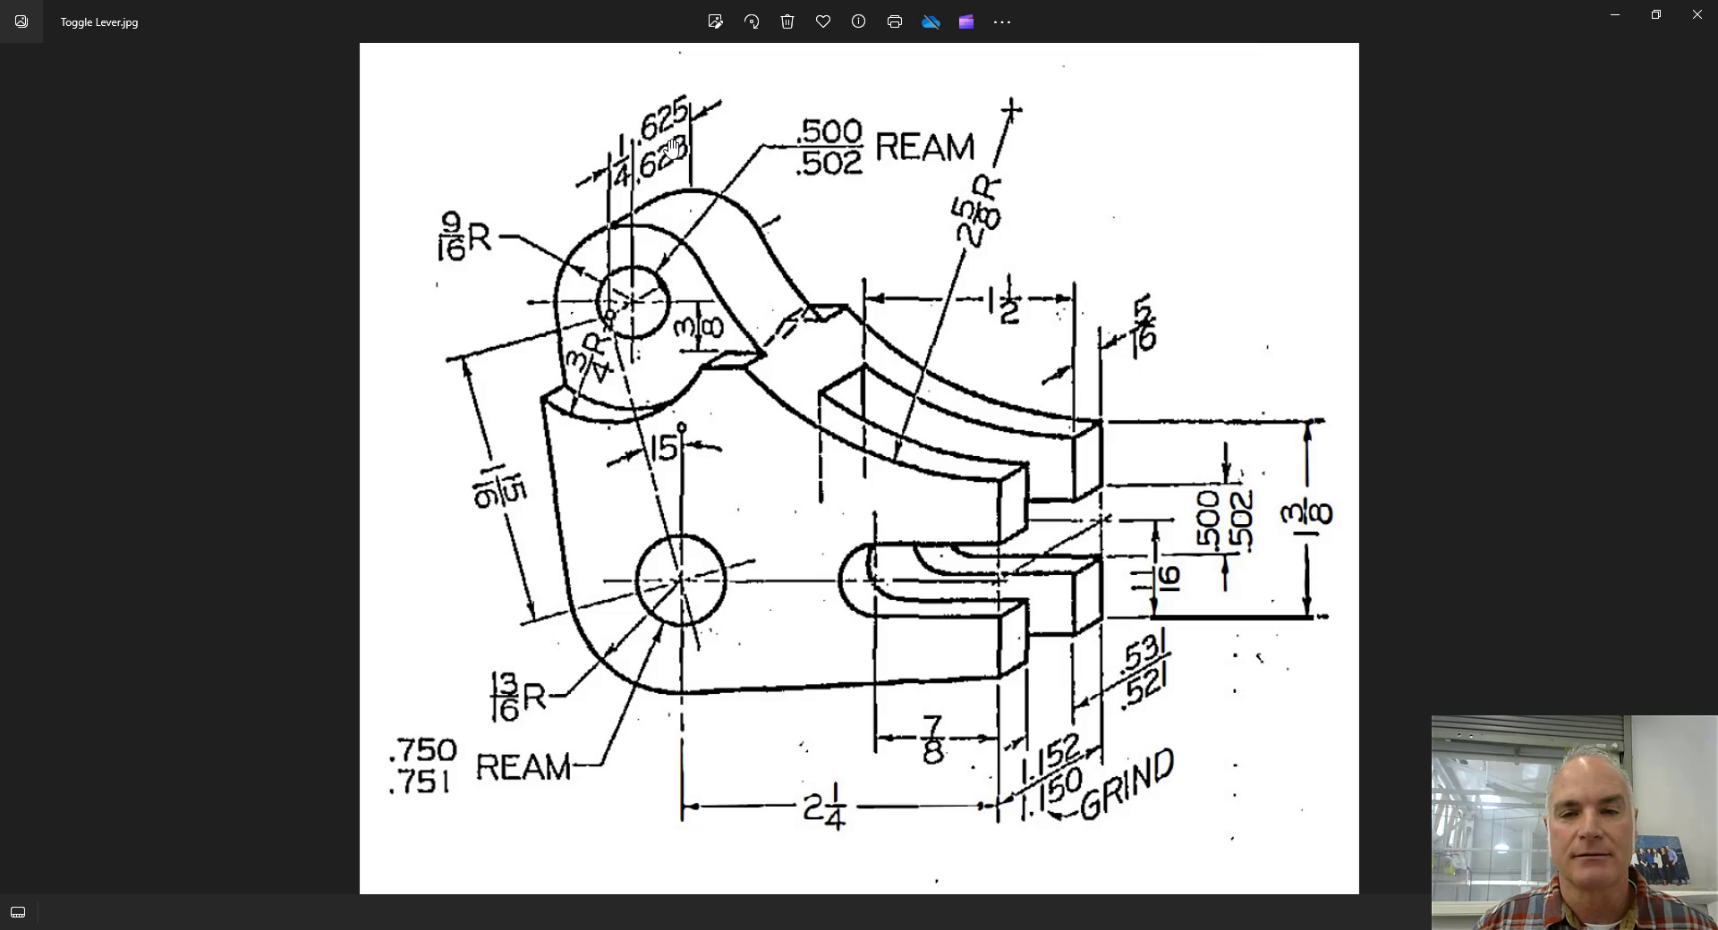
{"action": "left_click", "coordinate": [436, 757]}
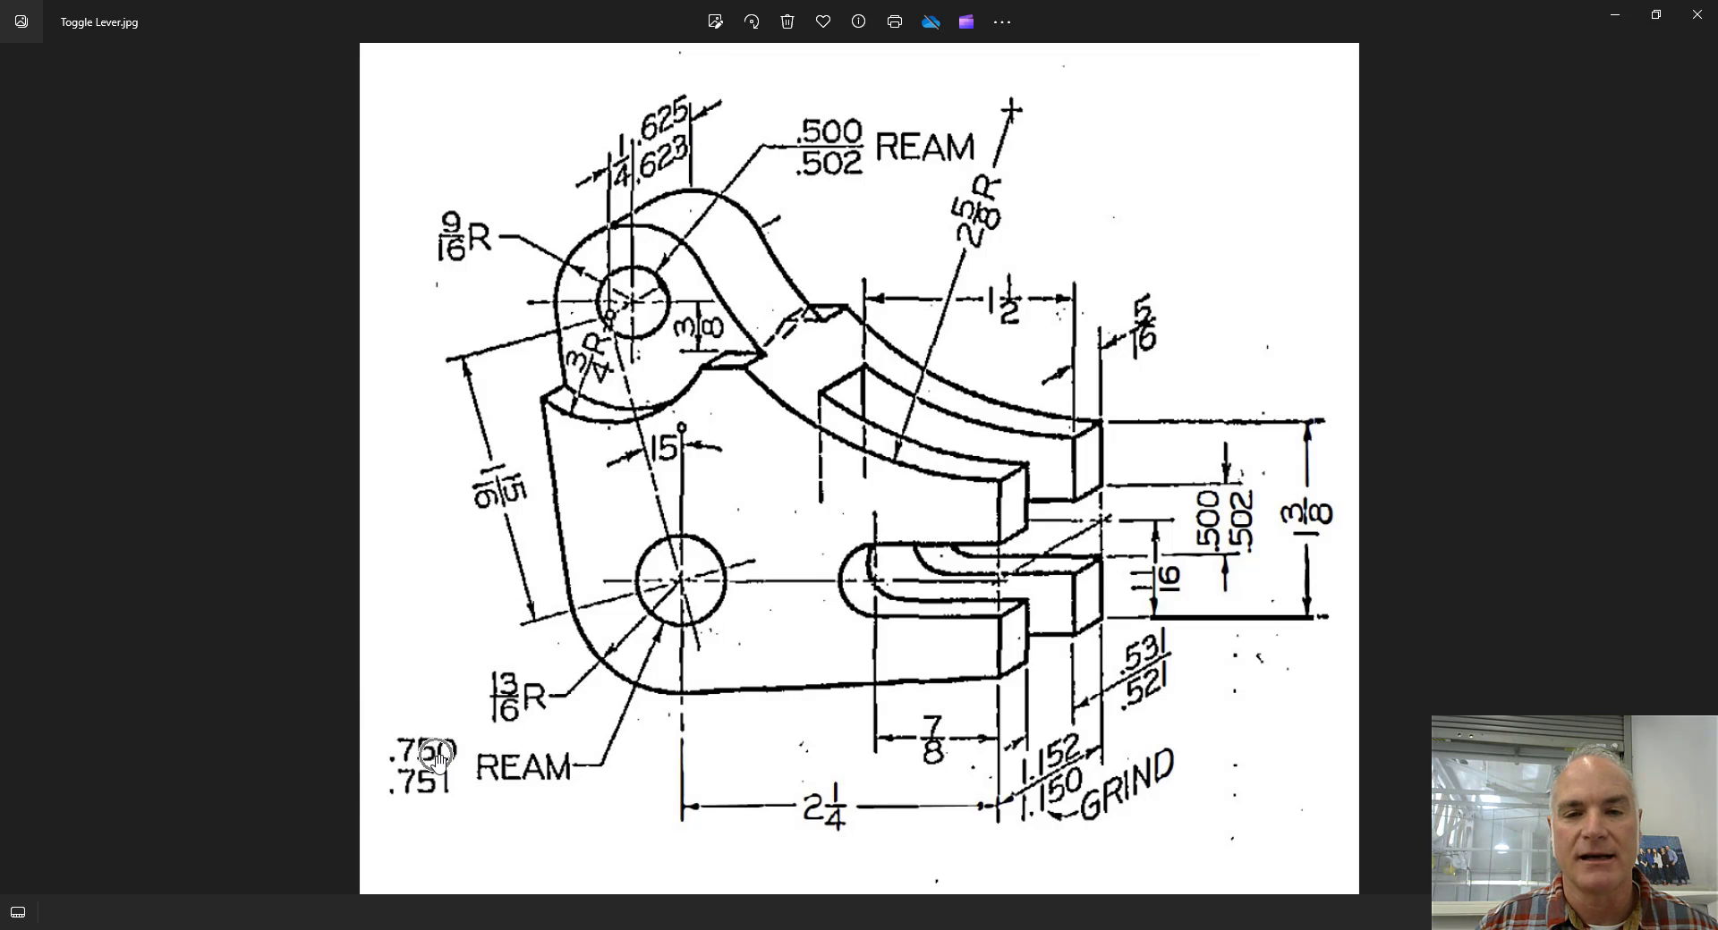
{"action": "left_click", "coordinate": [856, 168]}
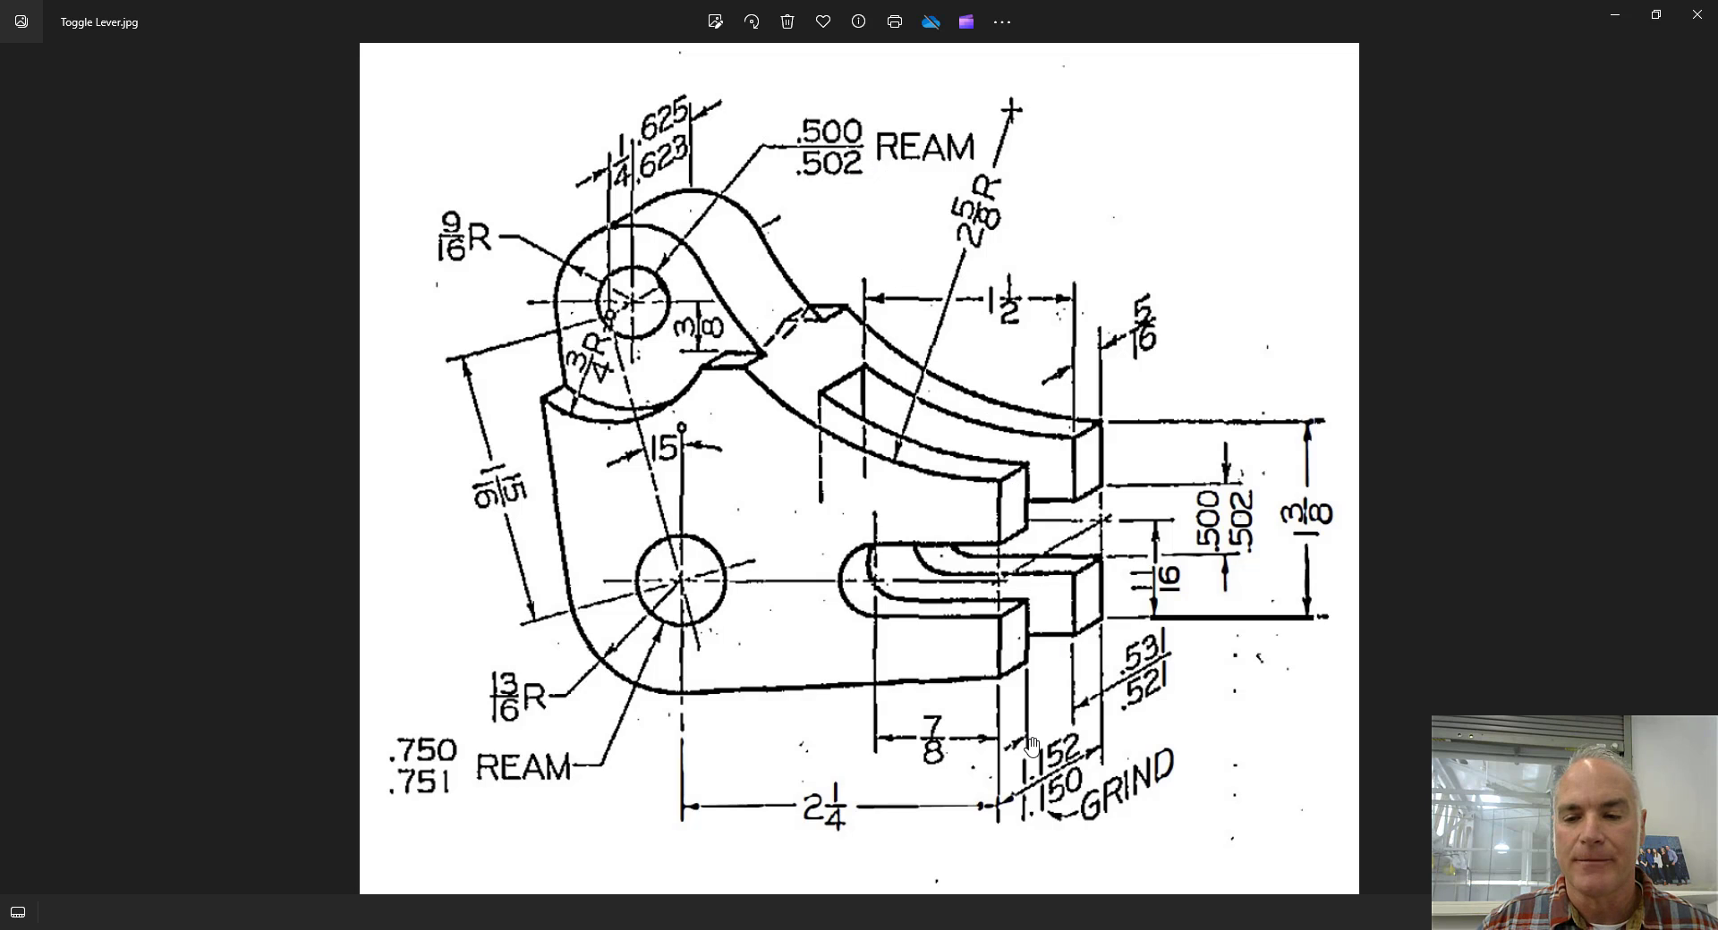
{"action": "left_click", "coordinate": [1137, 688]}
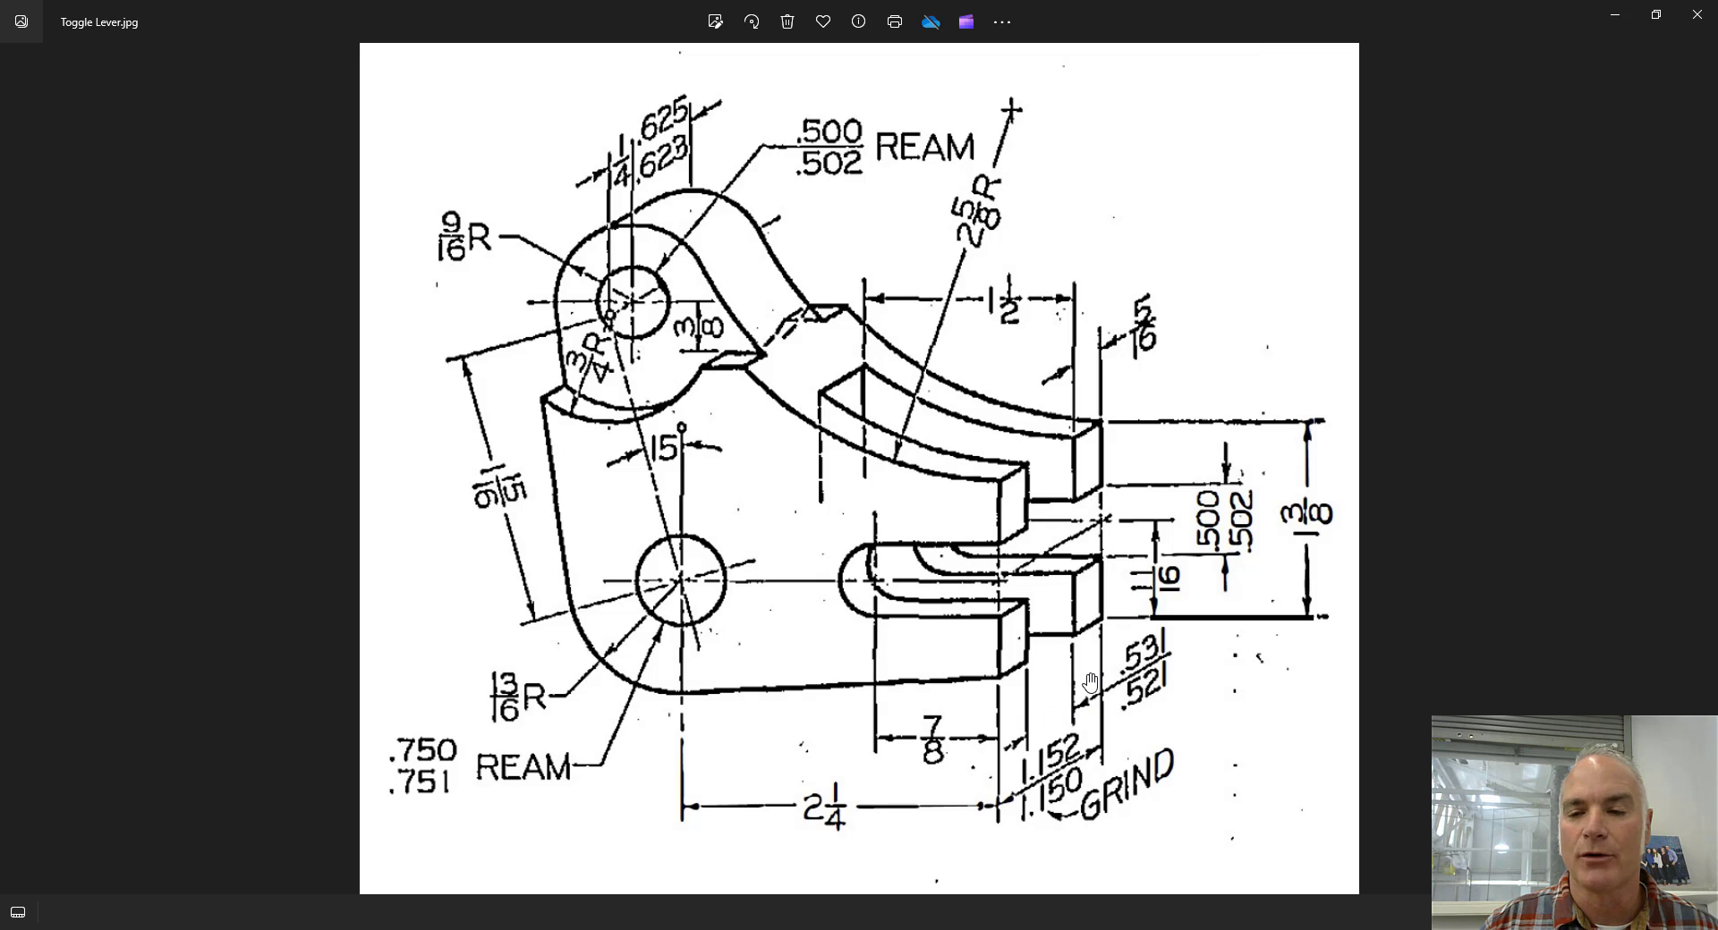
{"action": "left_click", "coordinate": [1220, 517]}
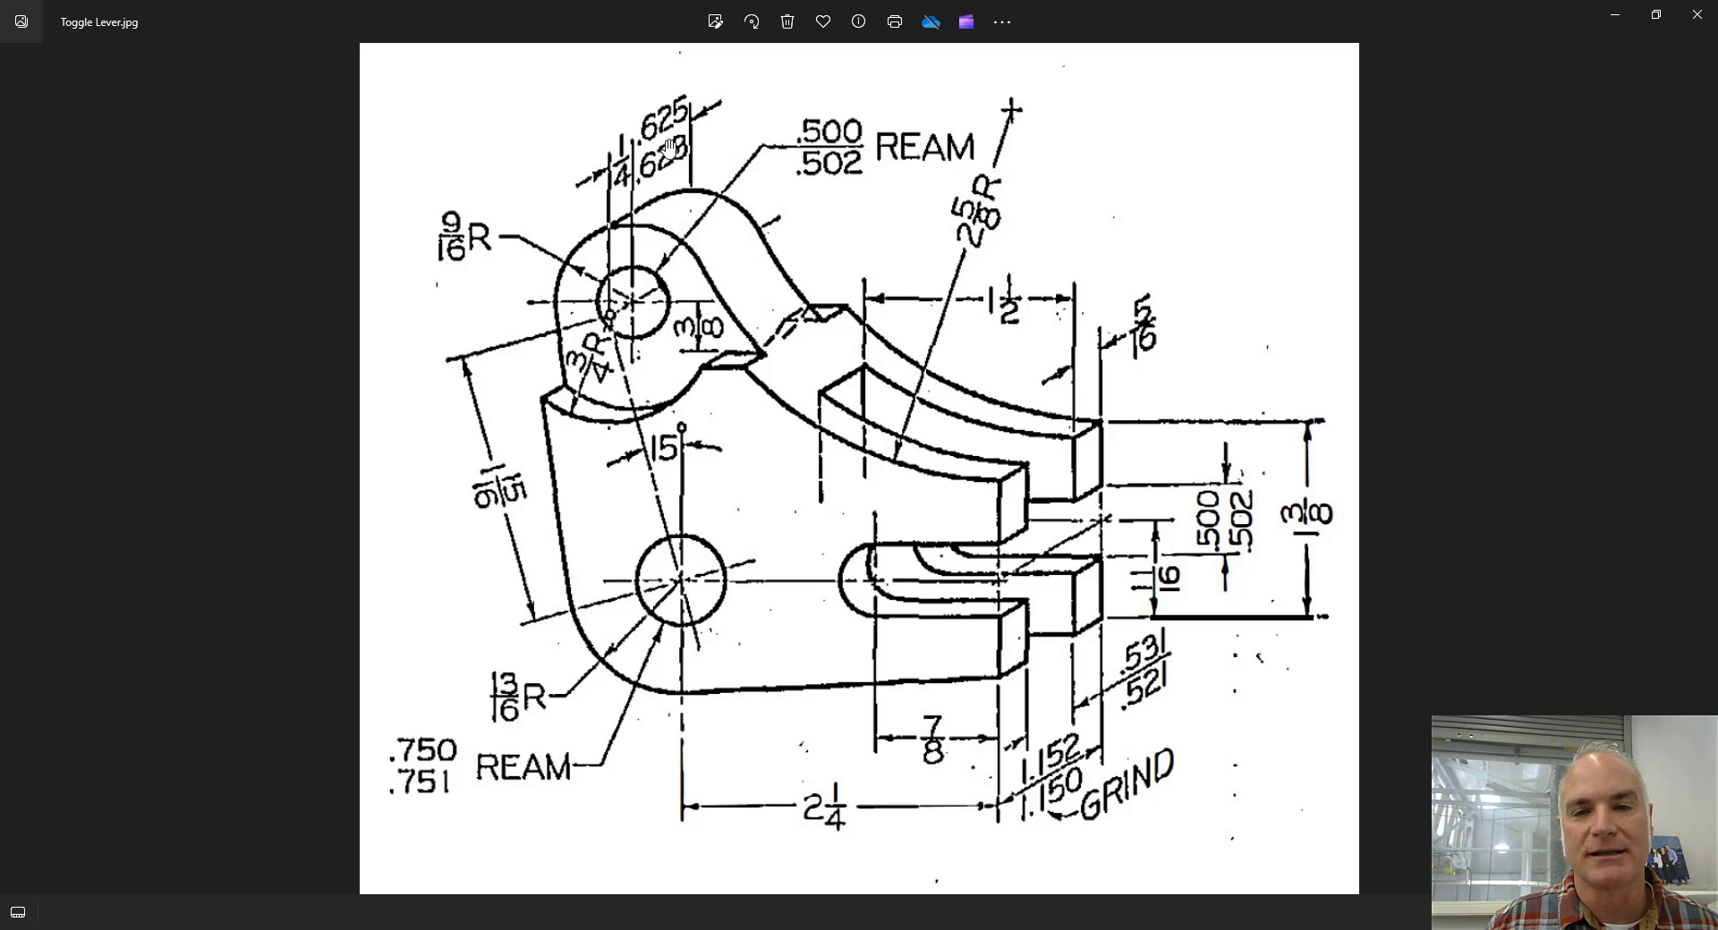
{"action": "left_click", "coordinate": [620, 197]}
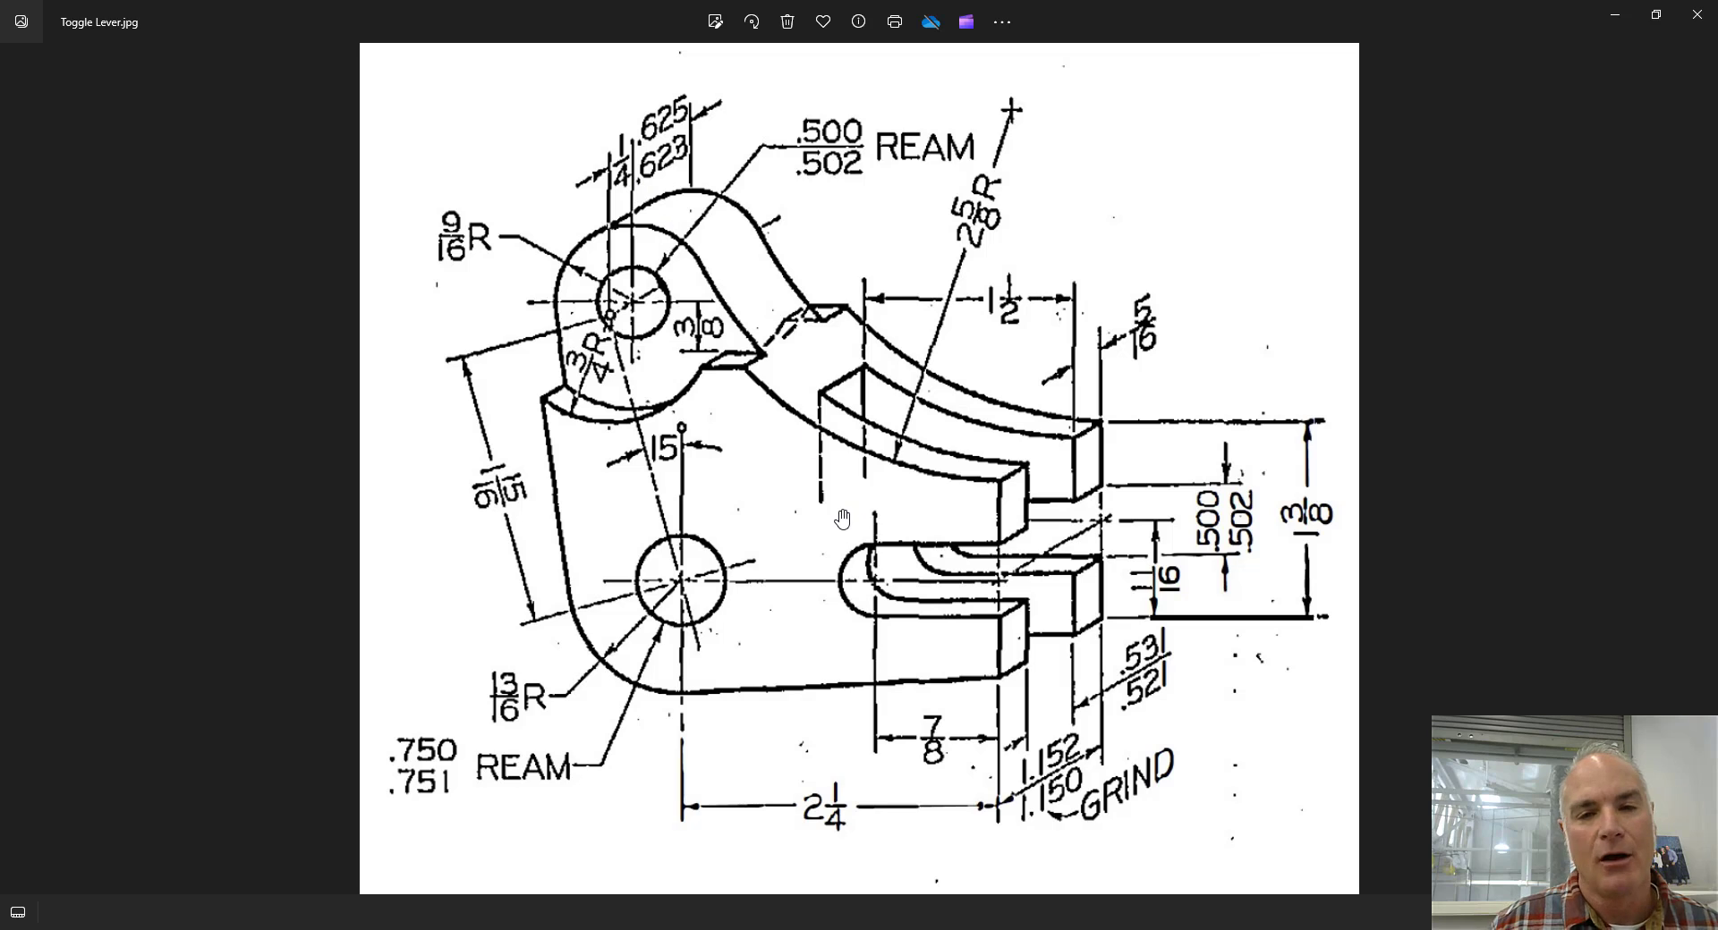
{"action": "left_click", "coordinate": [1041, 810]}
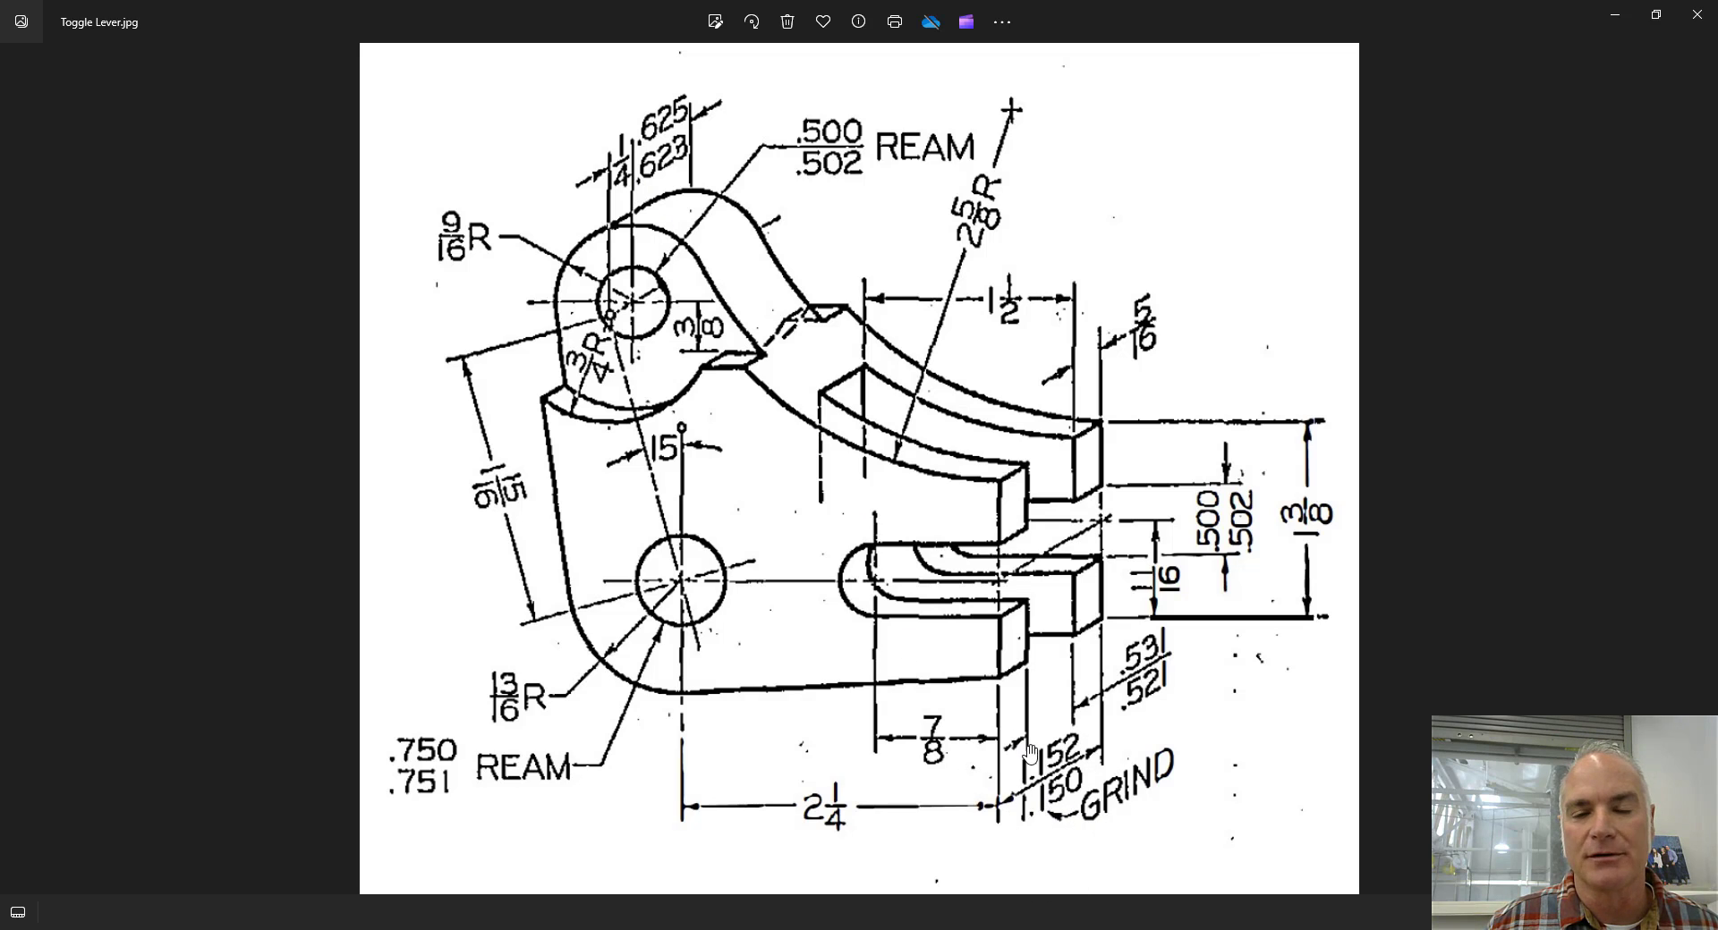
{"action": "left_click", "coordinate": [660, 139]}
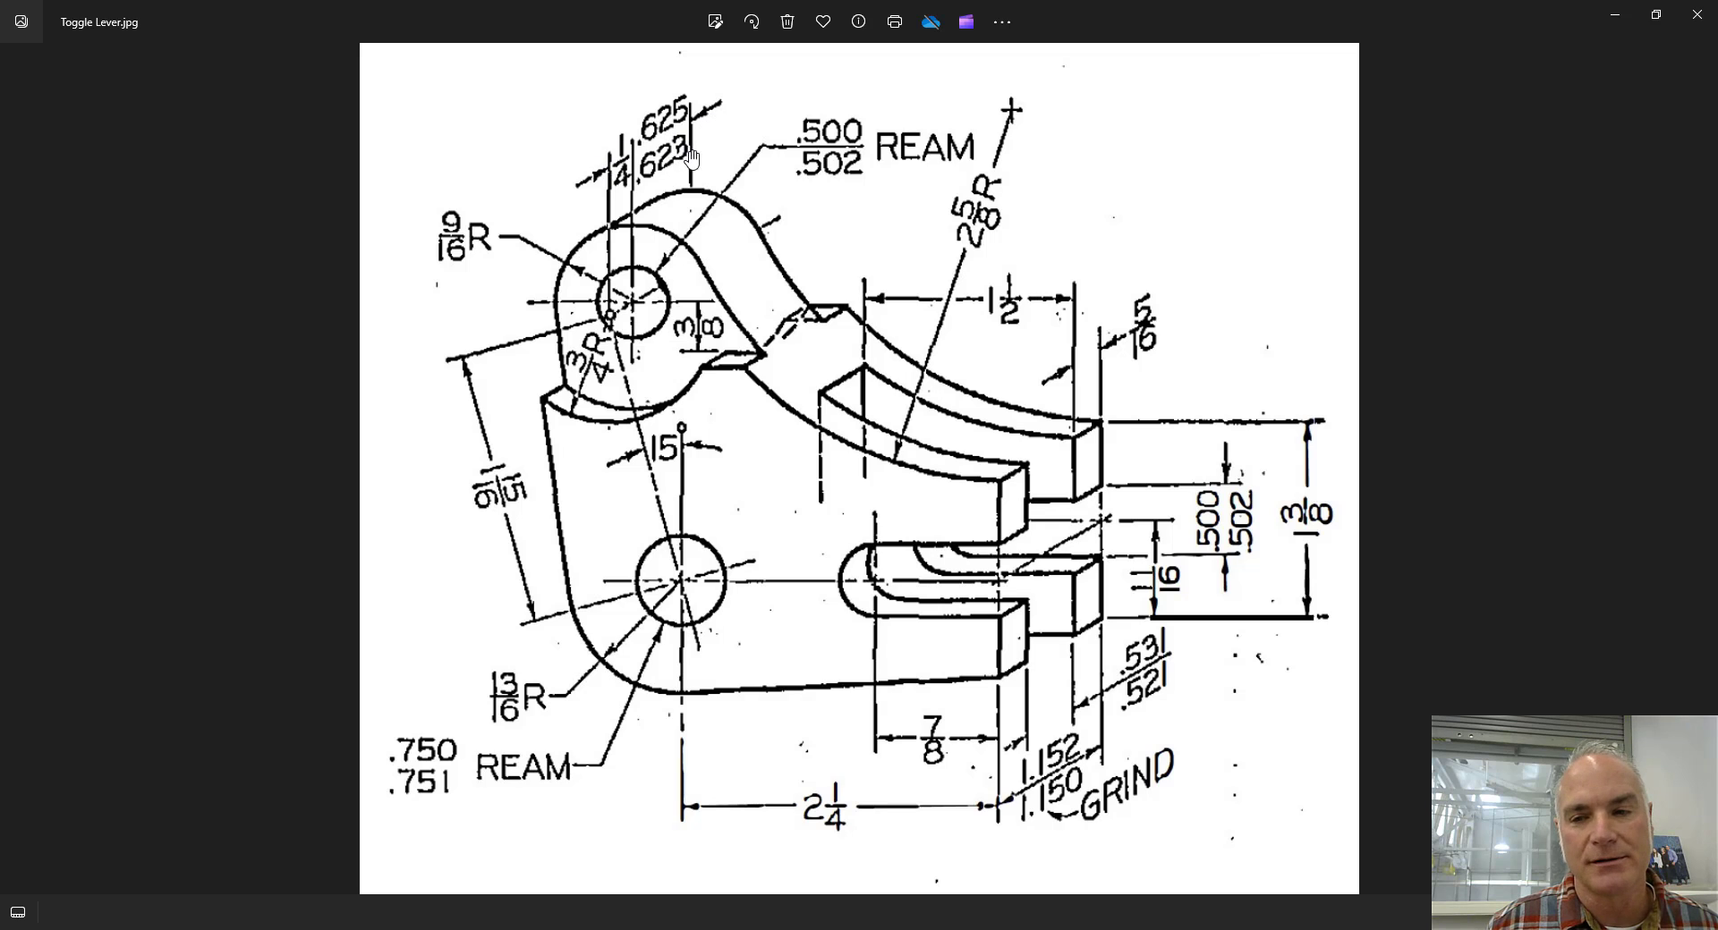
Study the fork thickness, slot, large reamed hole and lower outline on the Toggle Lever drawing.
{"action": "left_click", "coordinate": [1152, 342]}
{"action": "left_click", "coordinate": [1152, 346]}
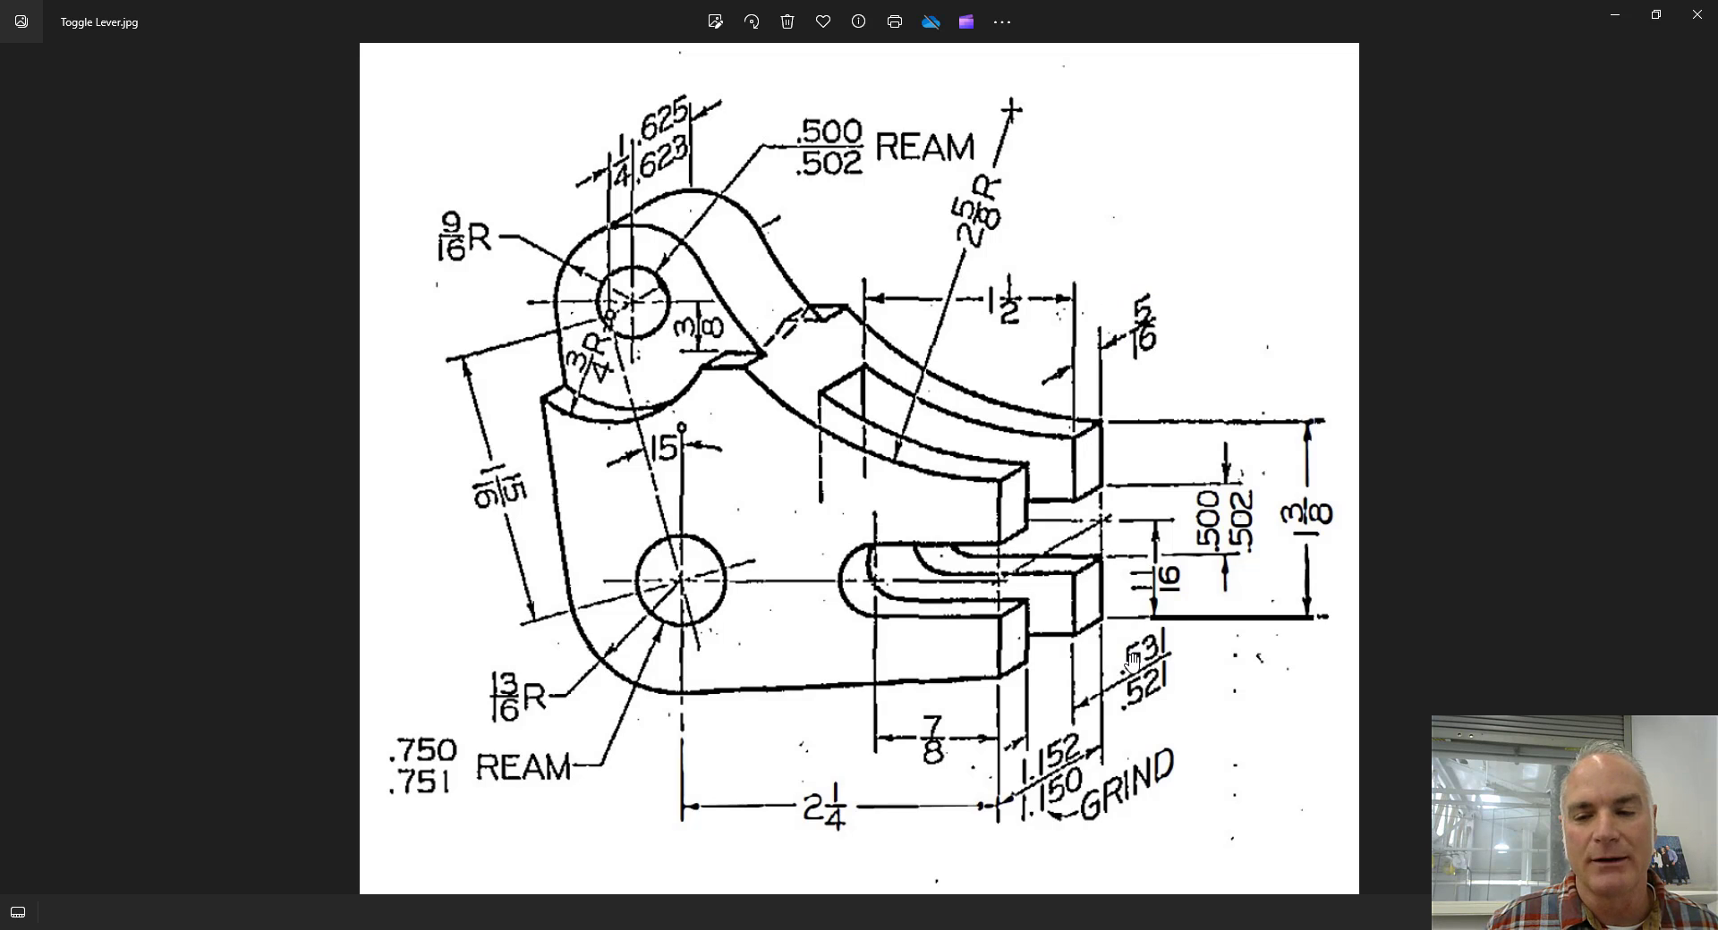
{"action": "key", "text": "ctrl"}
{"action": "key", "text": "ctrl"}
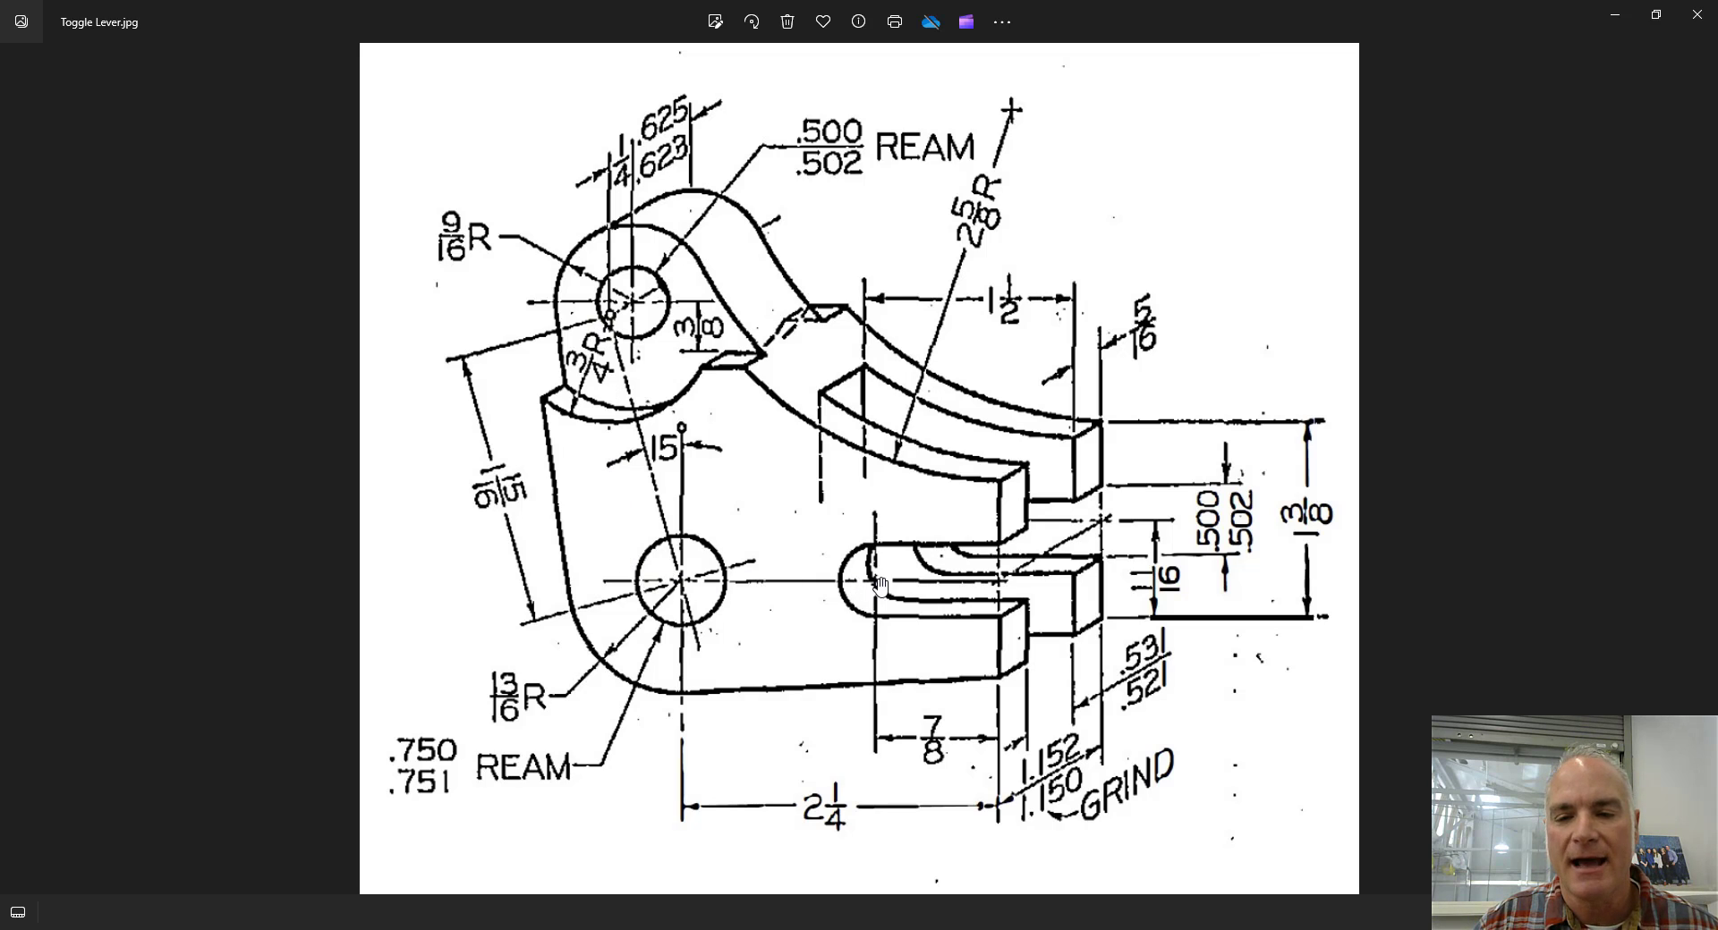
{"action": "left_click", "coordinate": [684, 582]}
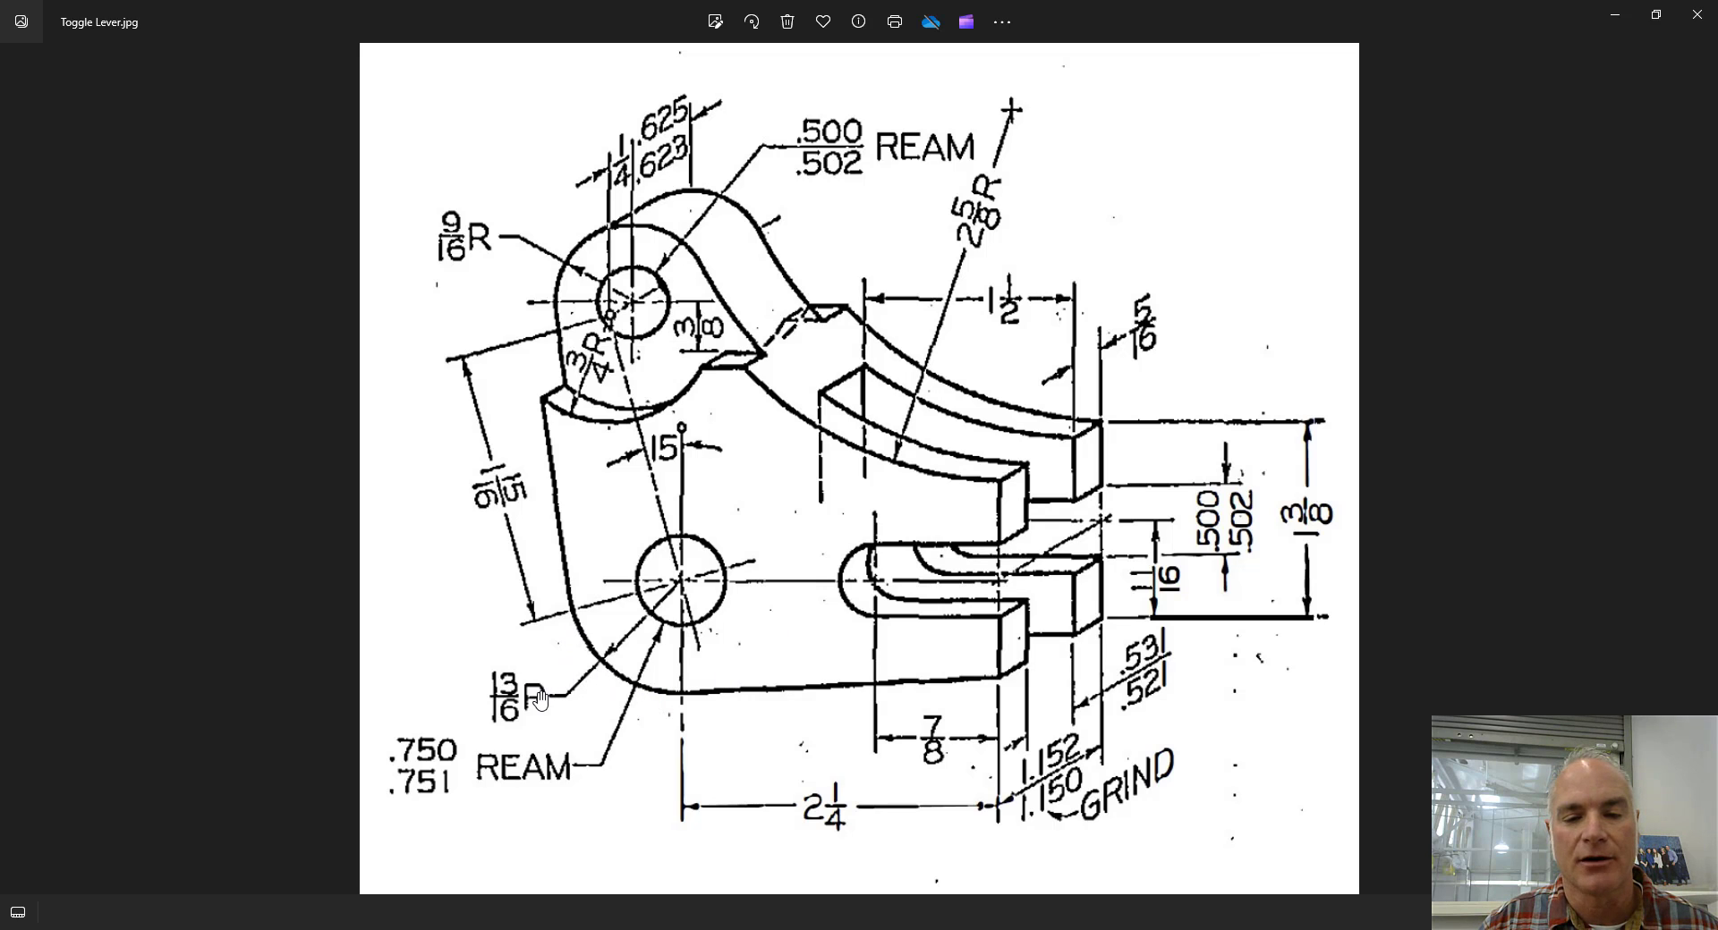
{"action": "key", "text": "ctrl"}
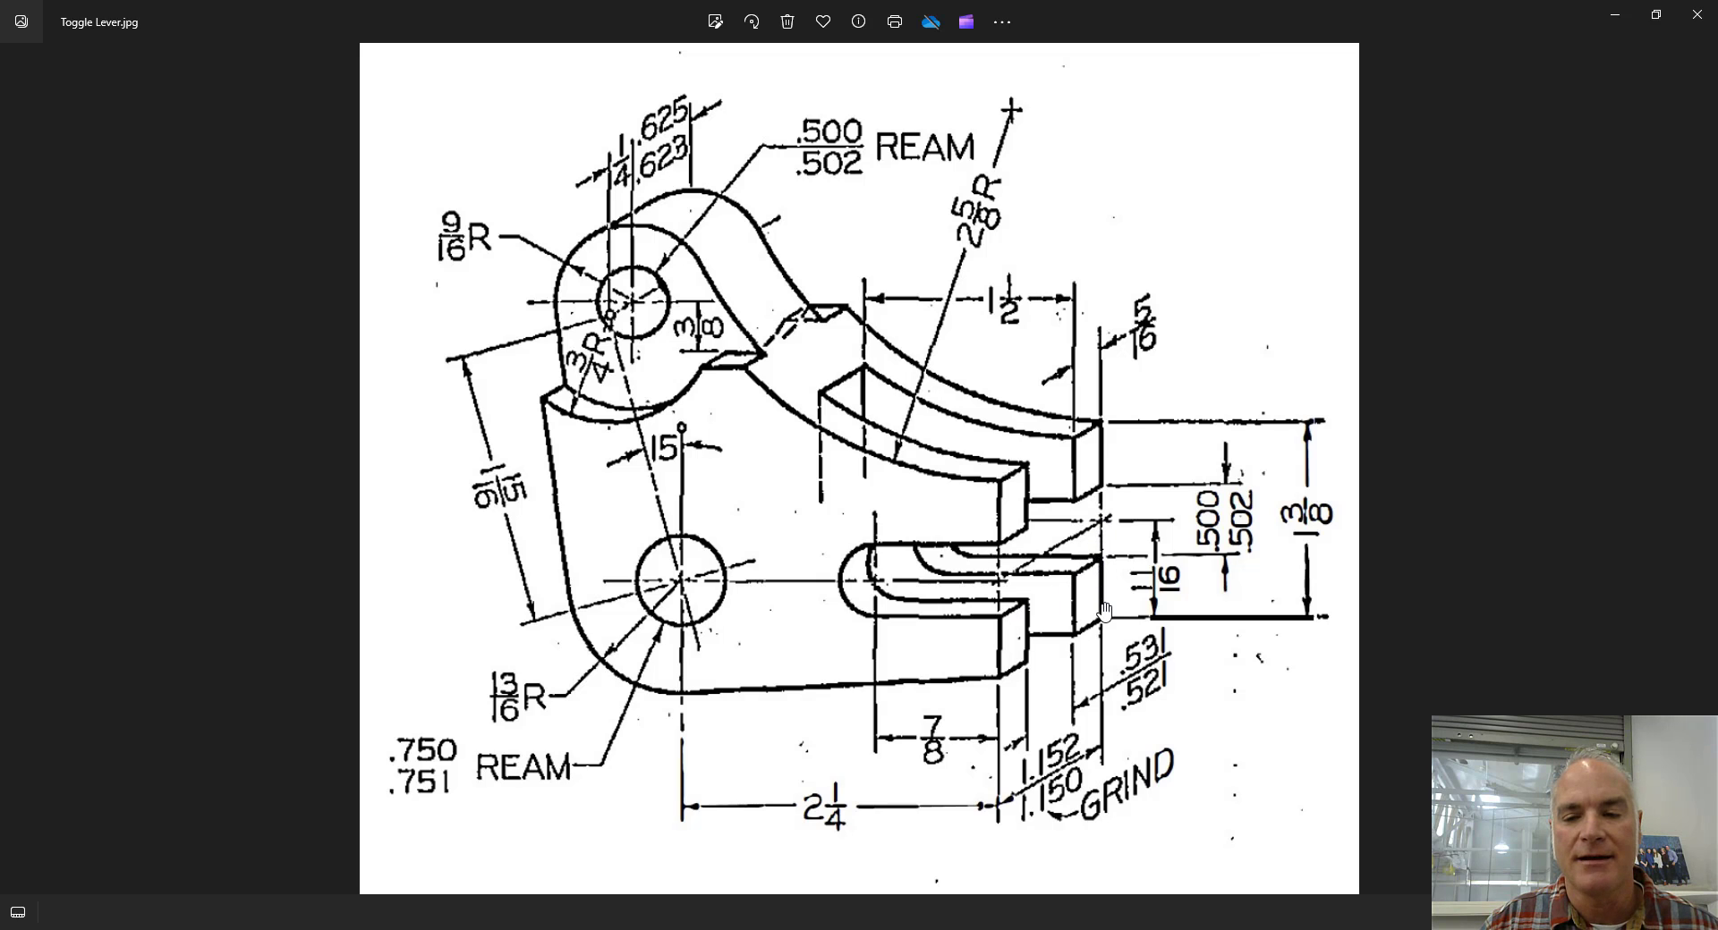
{"action": "key", "text": "ctrl"}
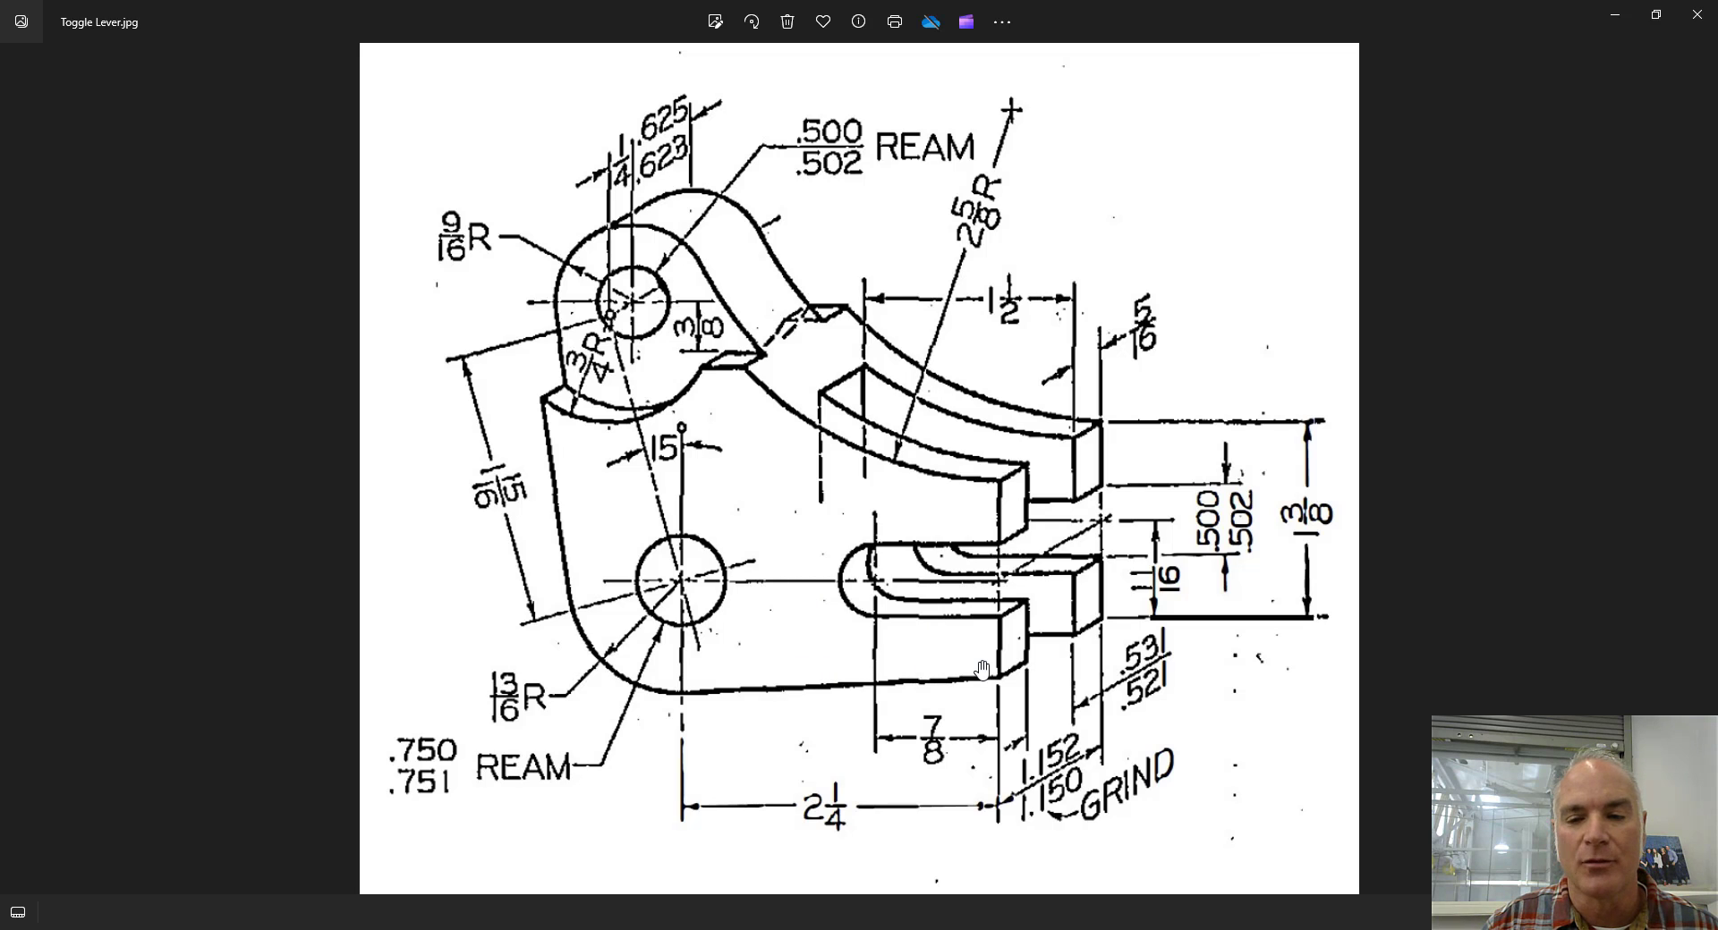
{"action": "key", "text": "ctrl"}
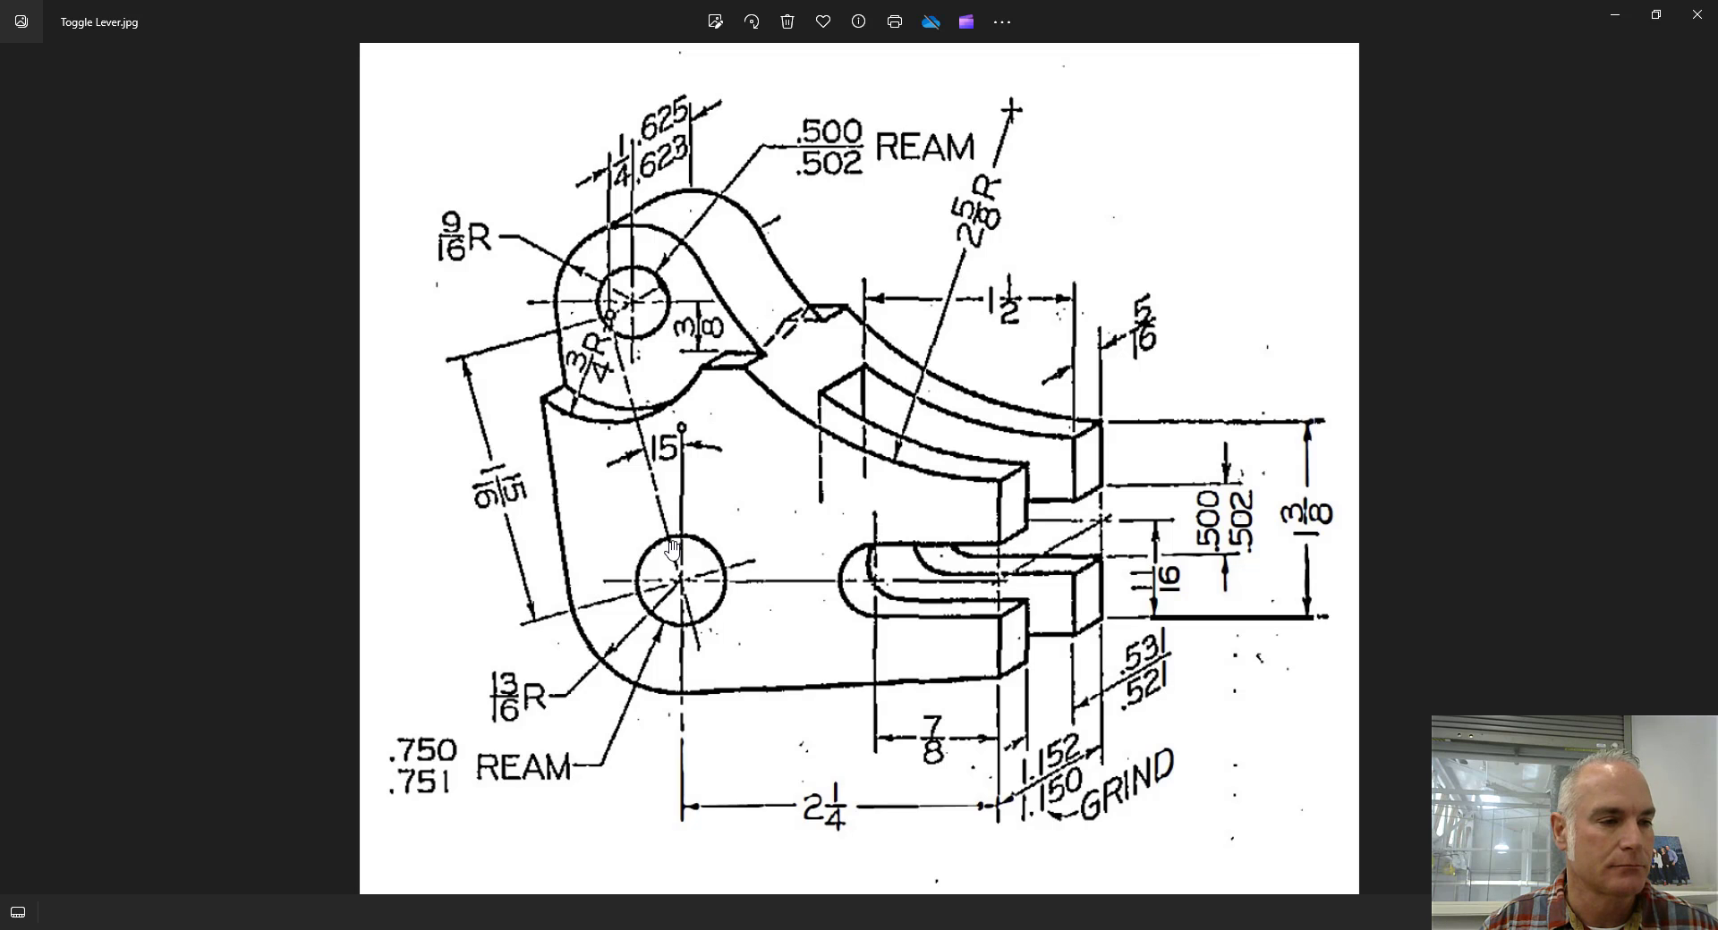
Switch to Autodesk Inventor and start a 2D sketch on the XY plane of Part1.
{"action": "key", "text": "alt+Tab"}
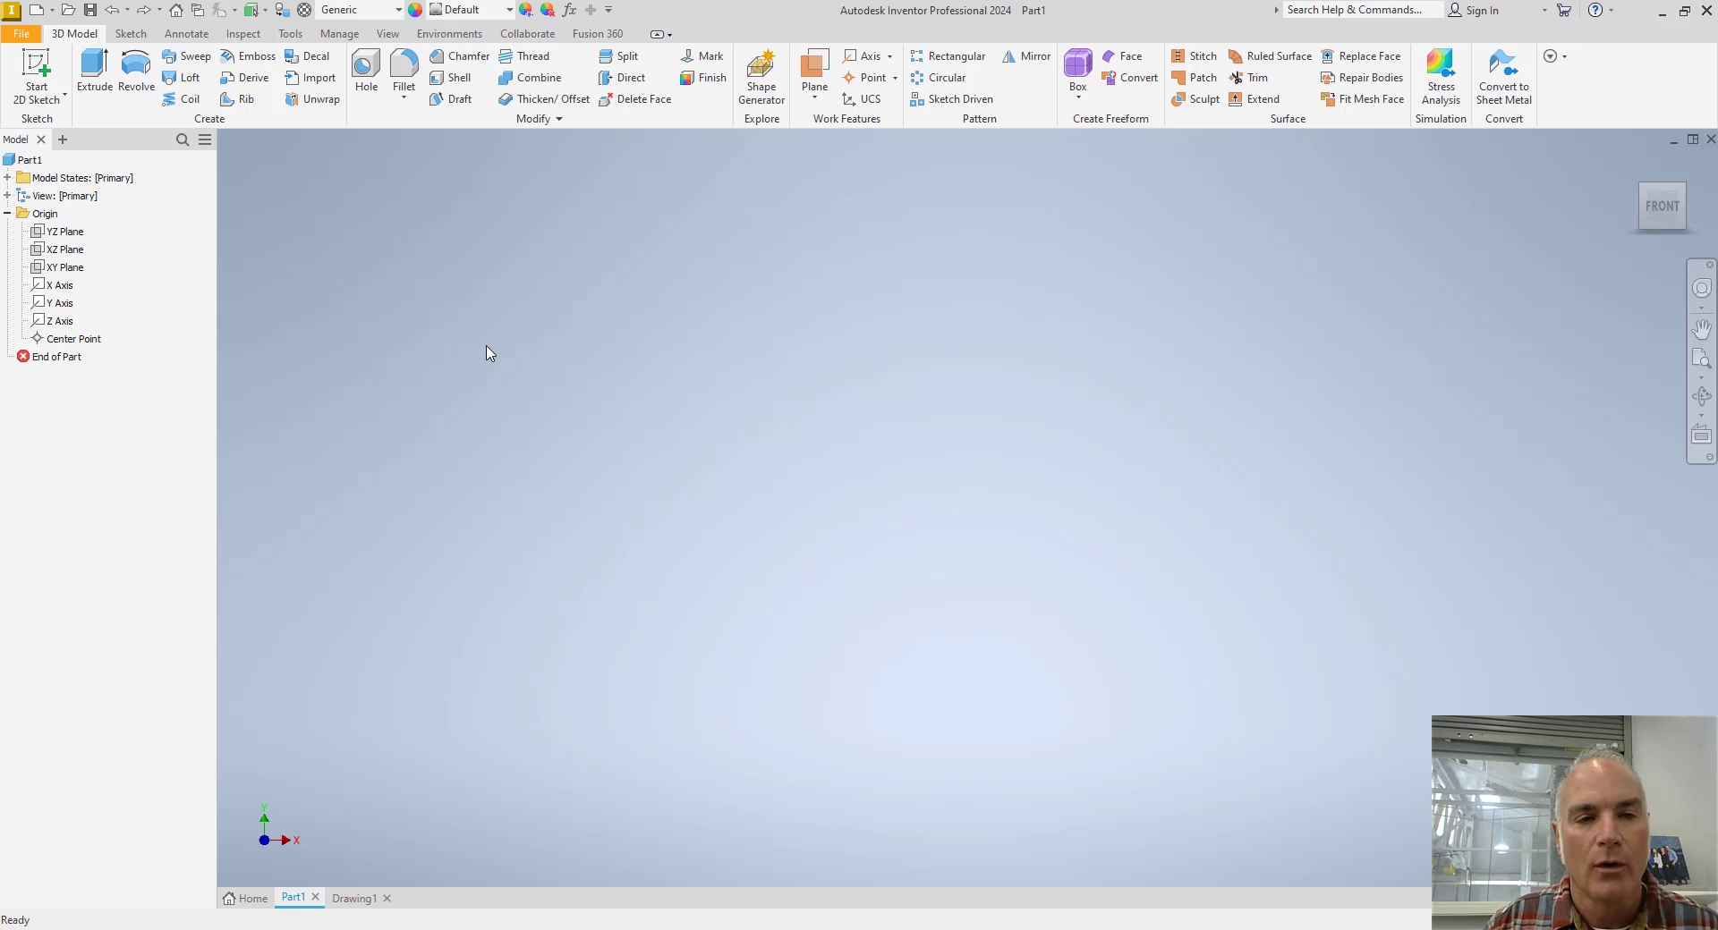
{"action": "left_click", "coordinate": [37, 72]}
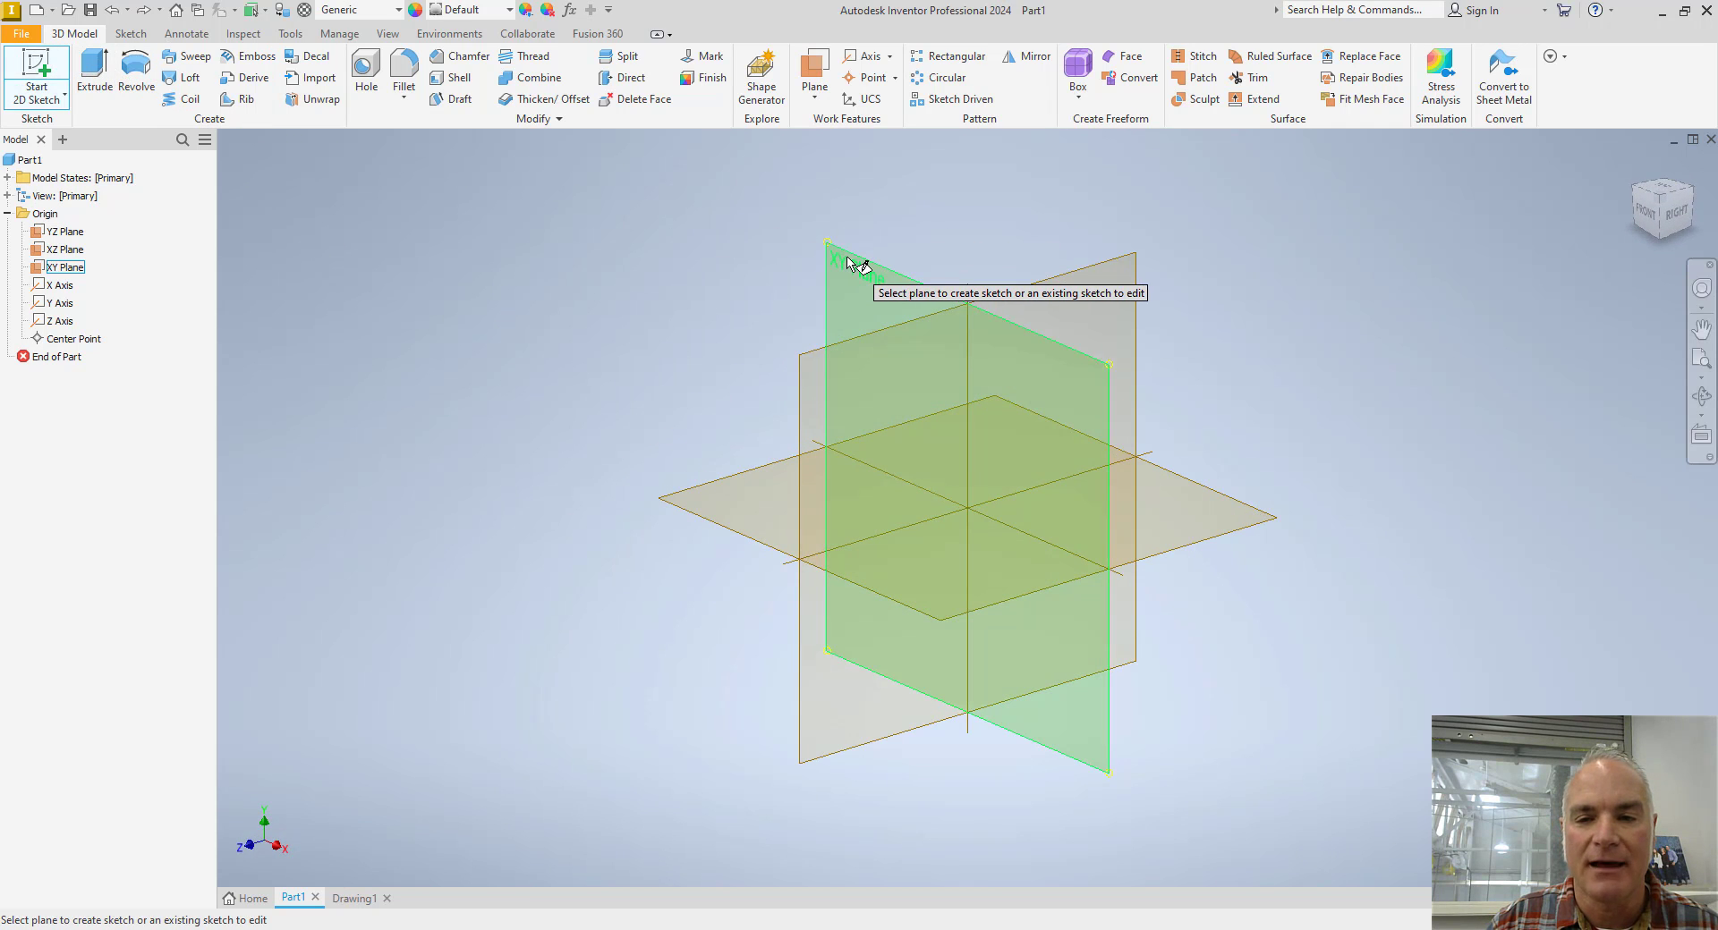
{"action": "left_click", "coordinate": [847, 263]}
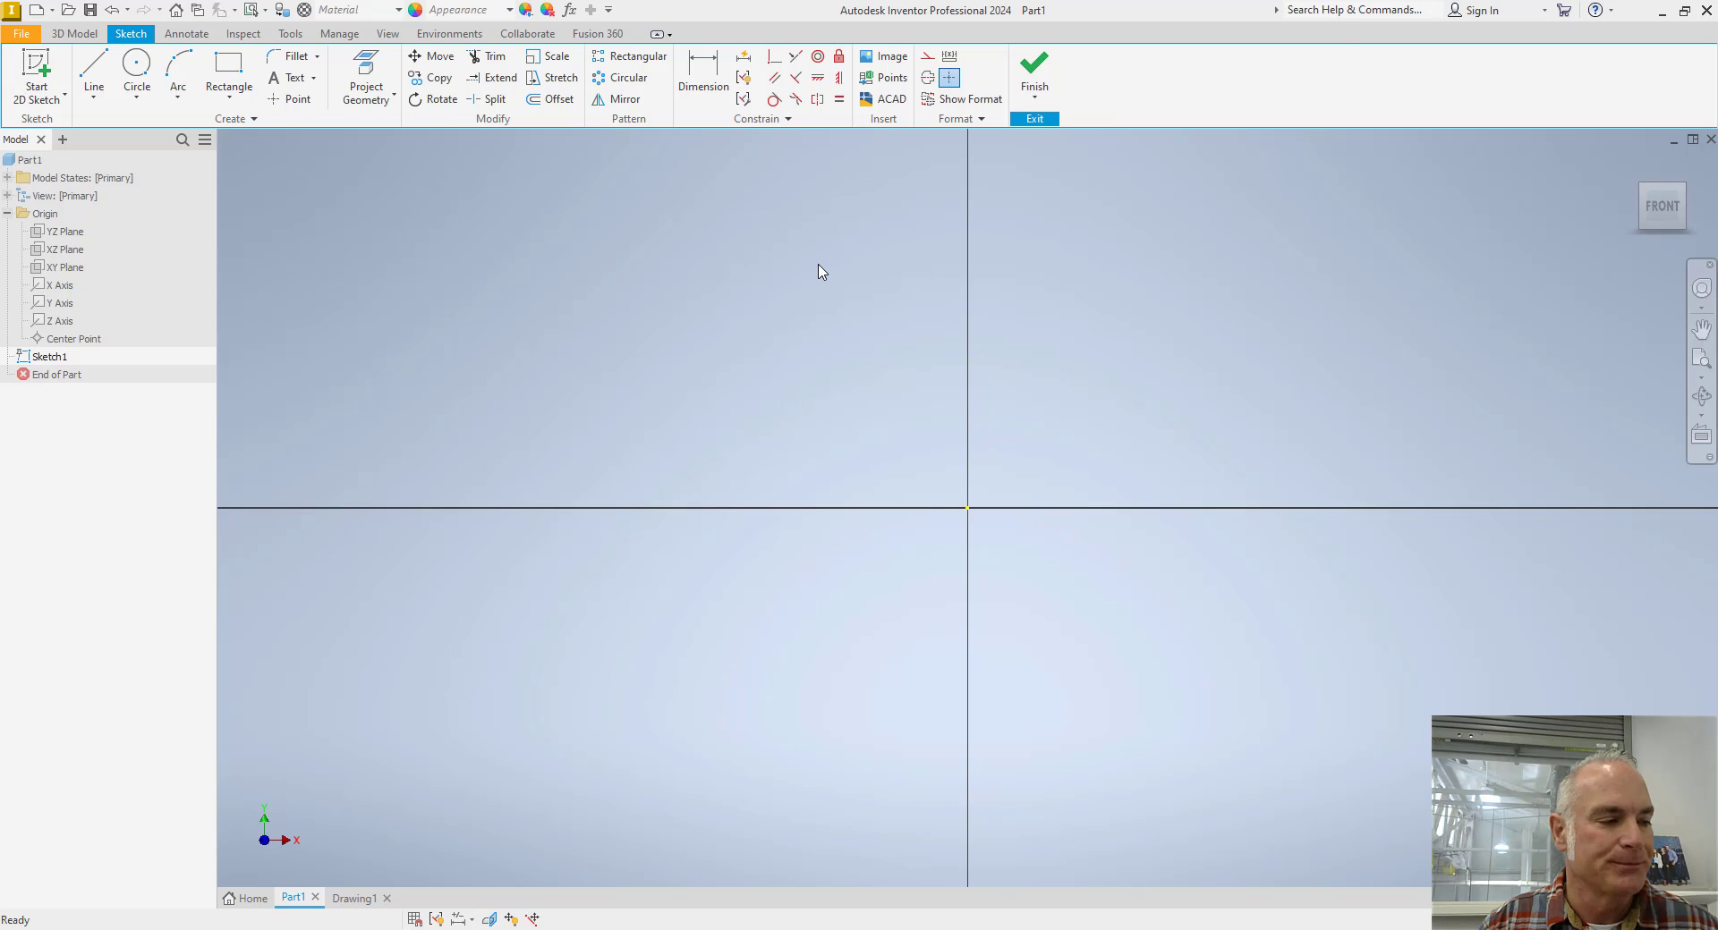
Turn on construction format and project the origin's X and Y axes into the sketch.
{"action": "key", "text": "alt+Tab"}
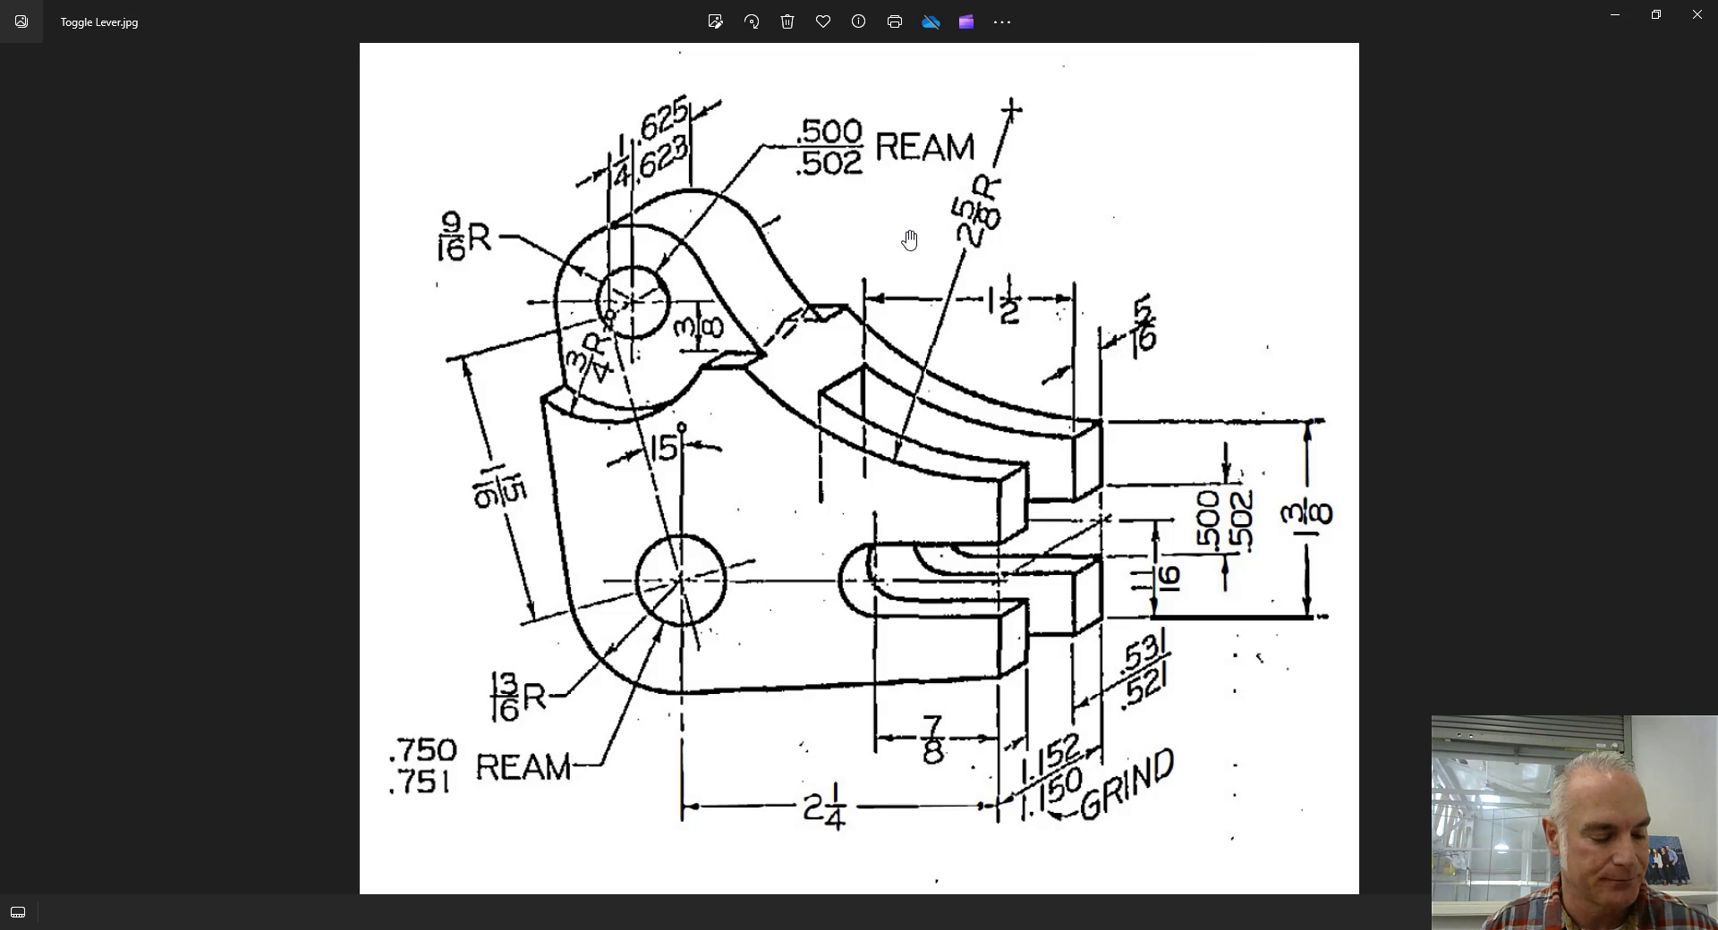
{"action": "key", "text": "alt+Tab"}
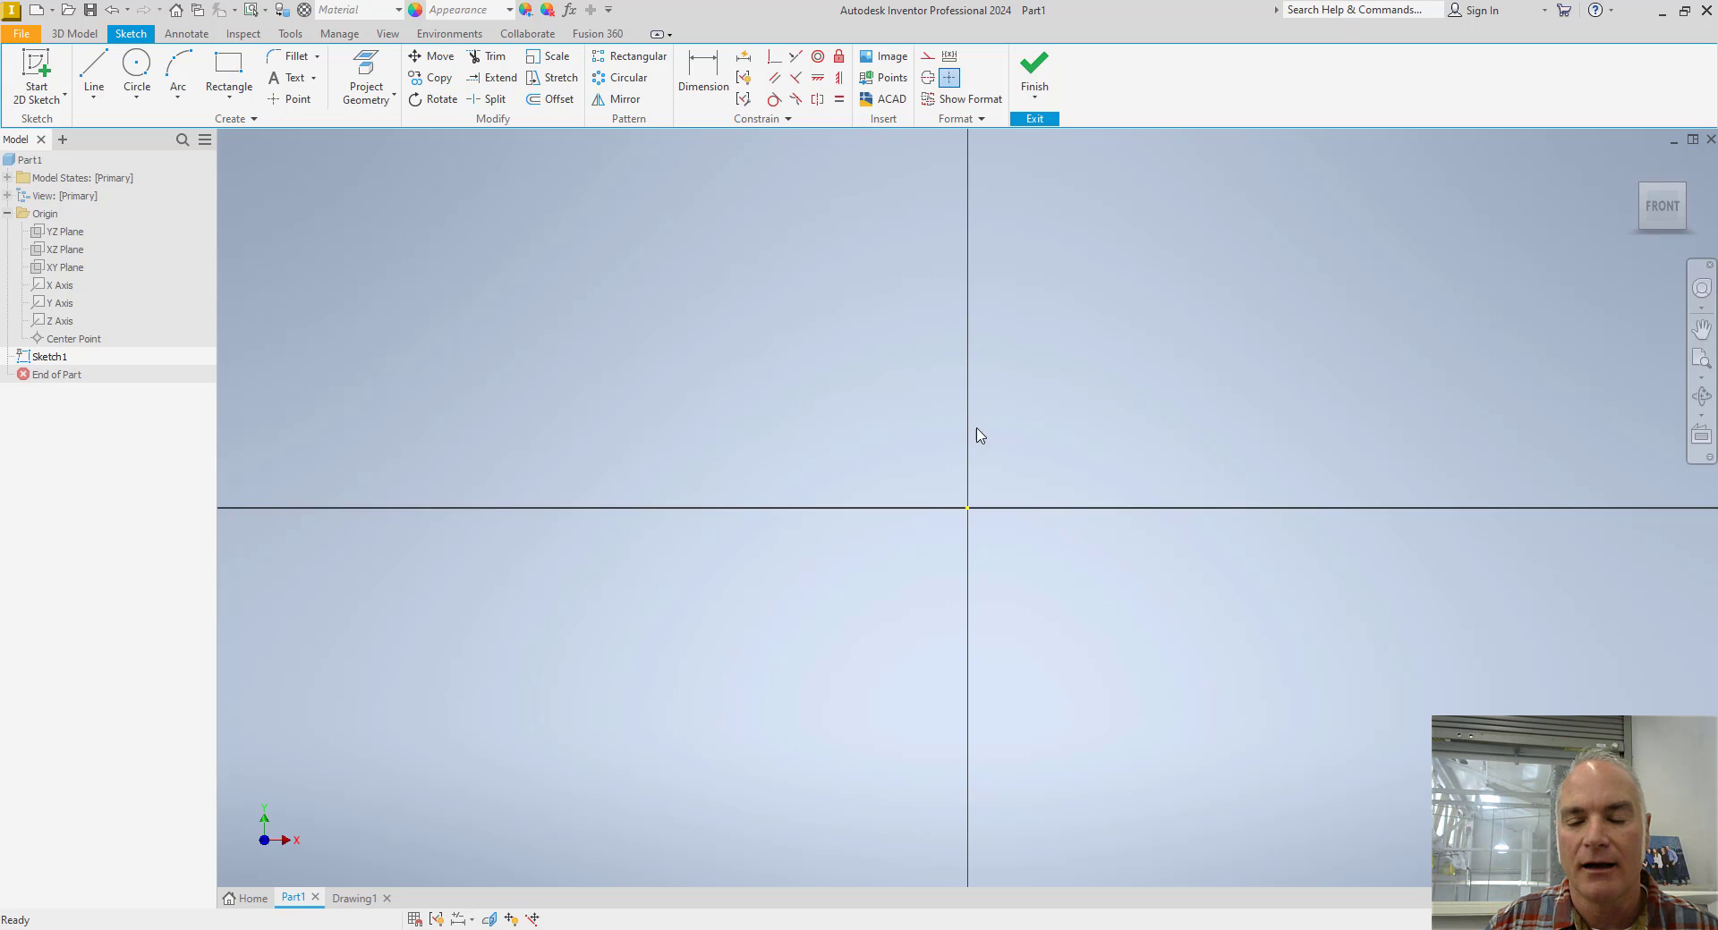
{"action": "middle_click_drag", "start_coordinate": [981, 445], "coordinate": [863, 510]}
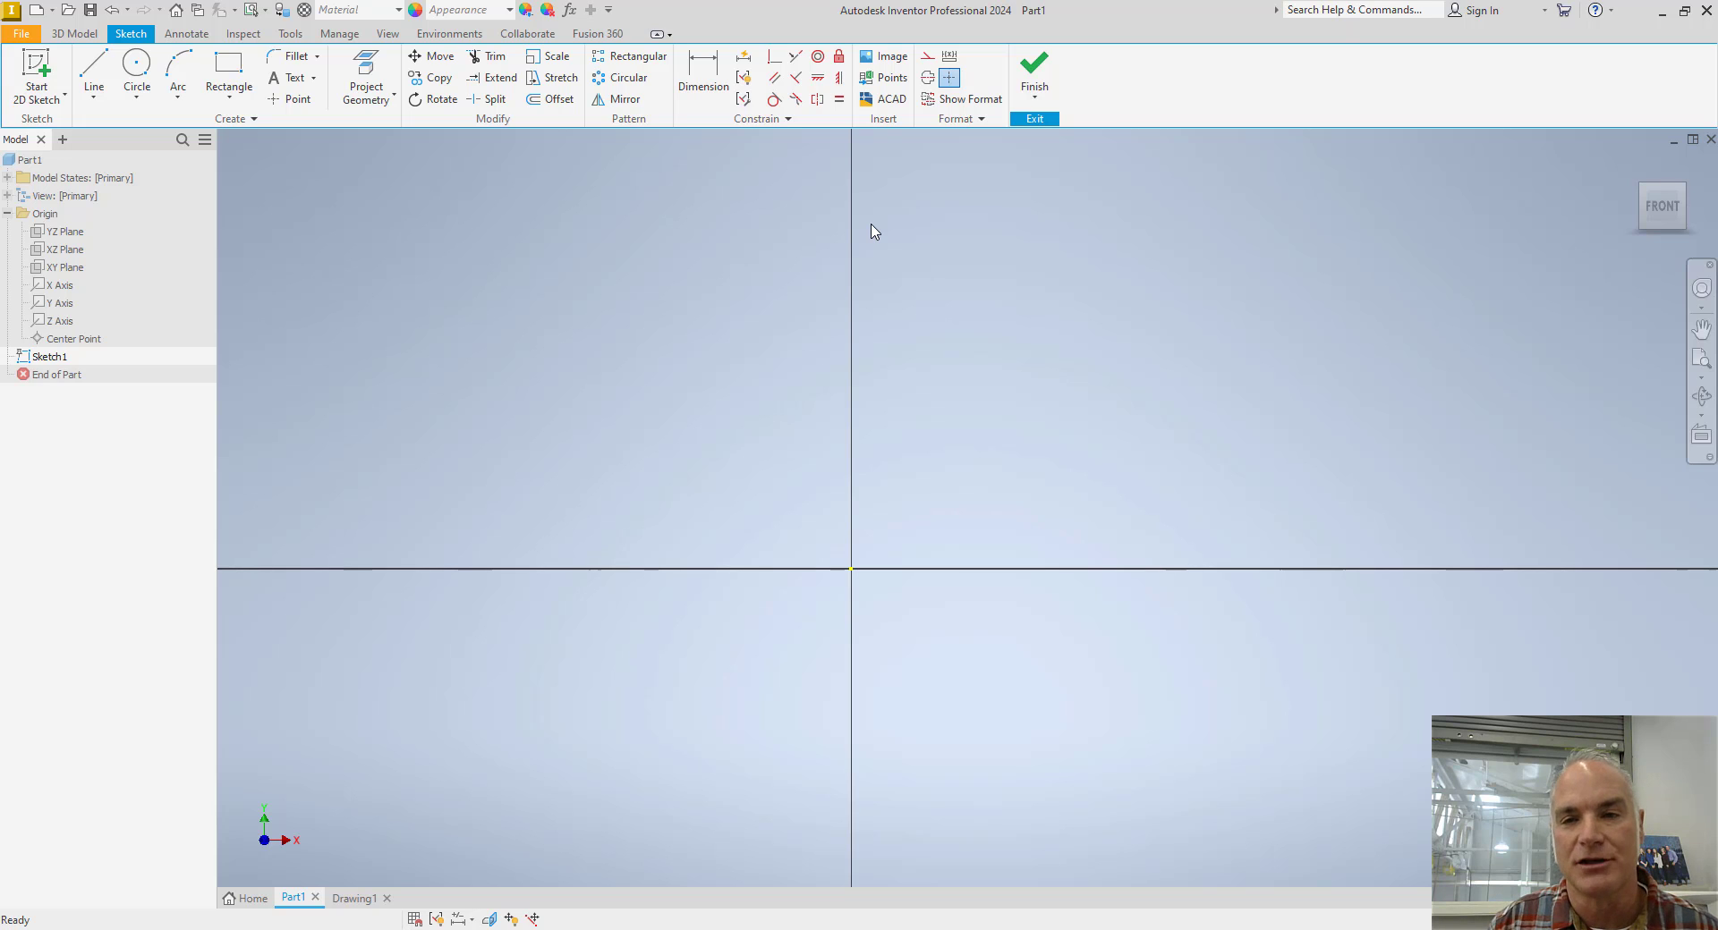
{"action": "left_click", "coordinate": [927, 59]}
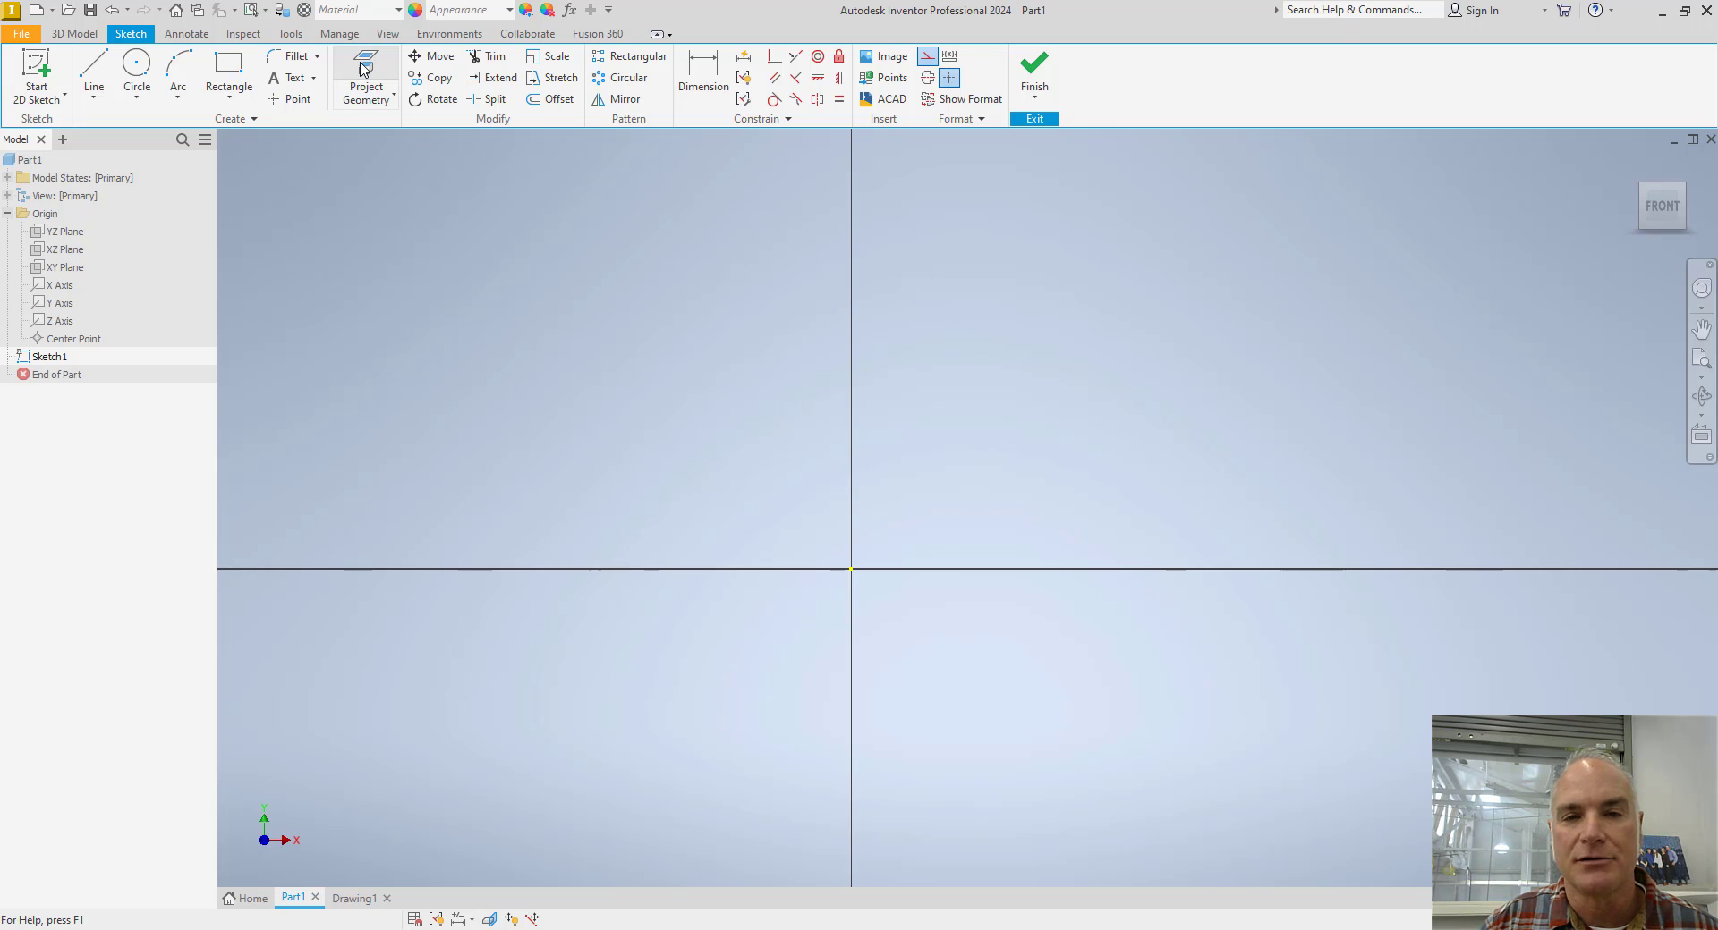
{"action": "key", "text": "ctrl"}
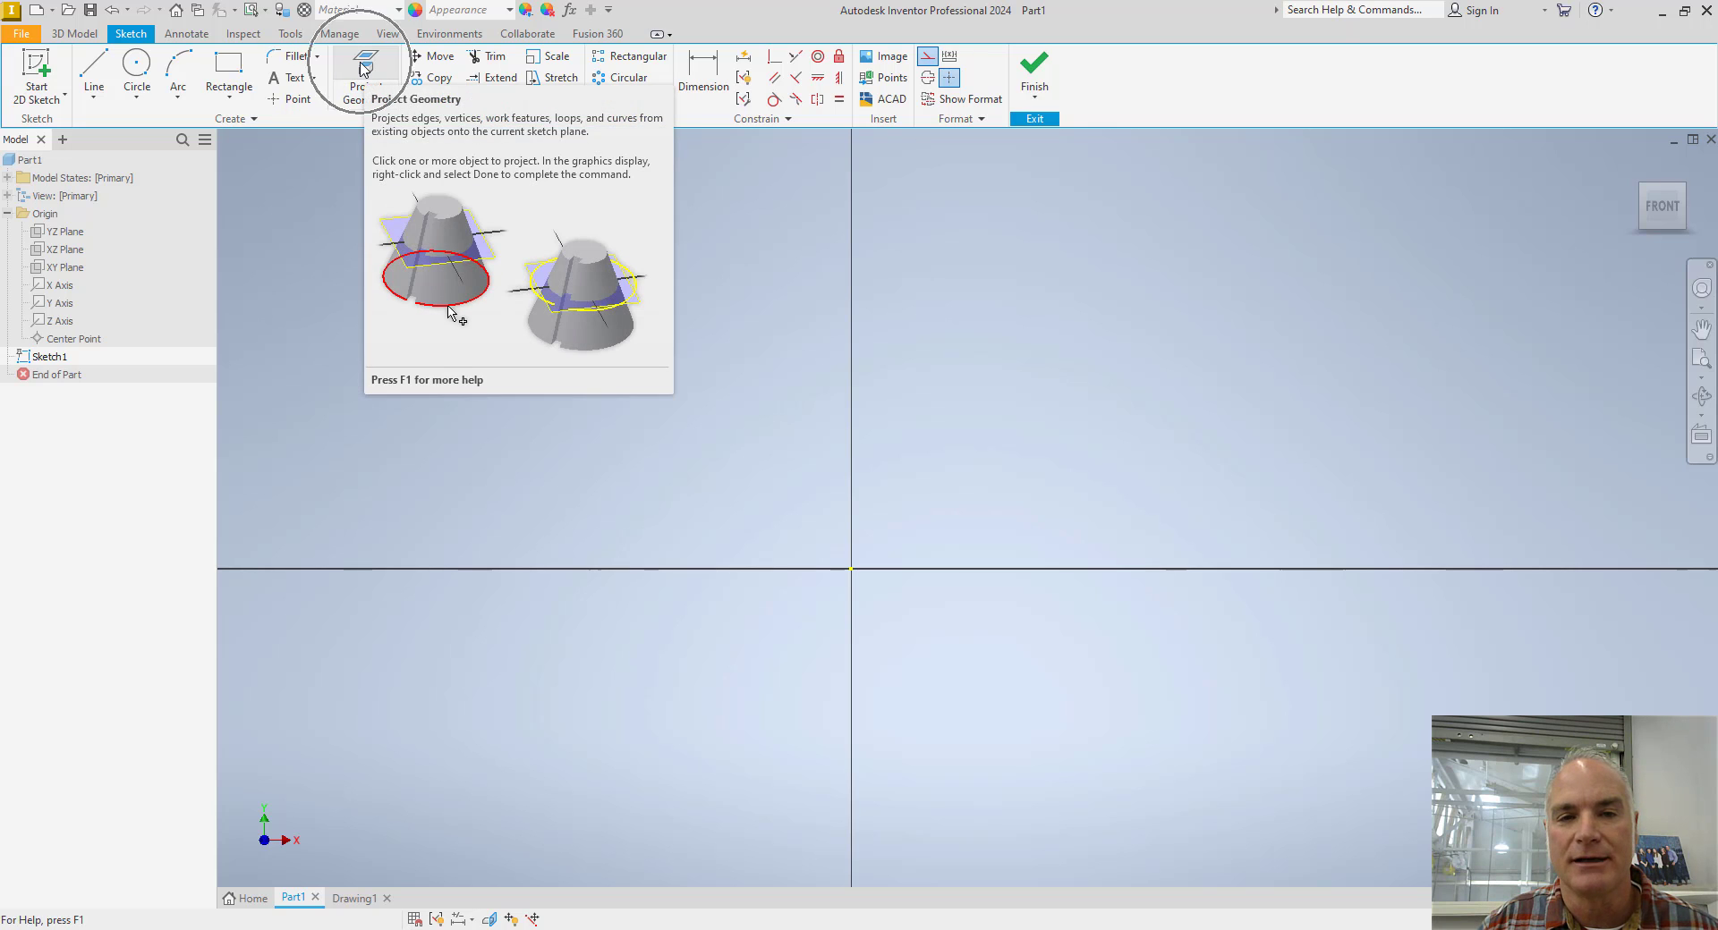
{"action": "left_click", "coordinate": [365, 70]}
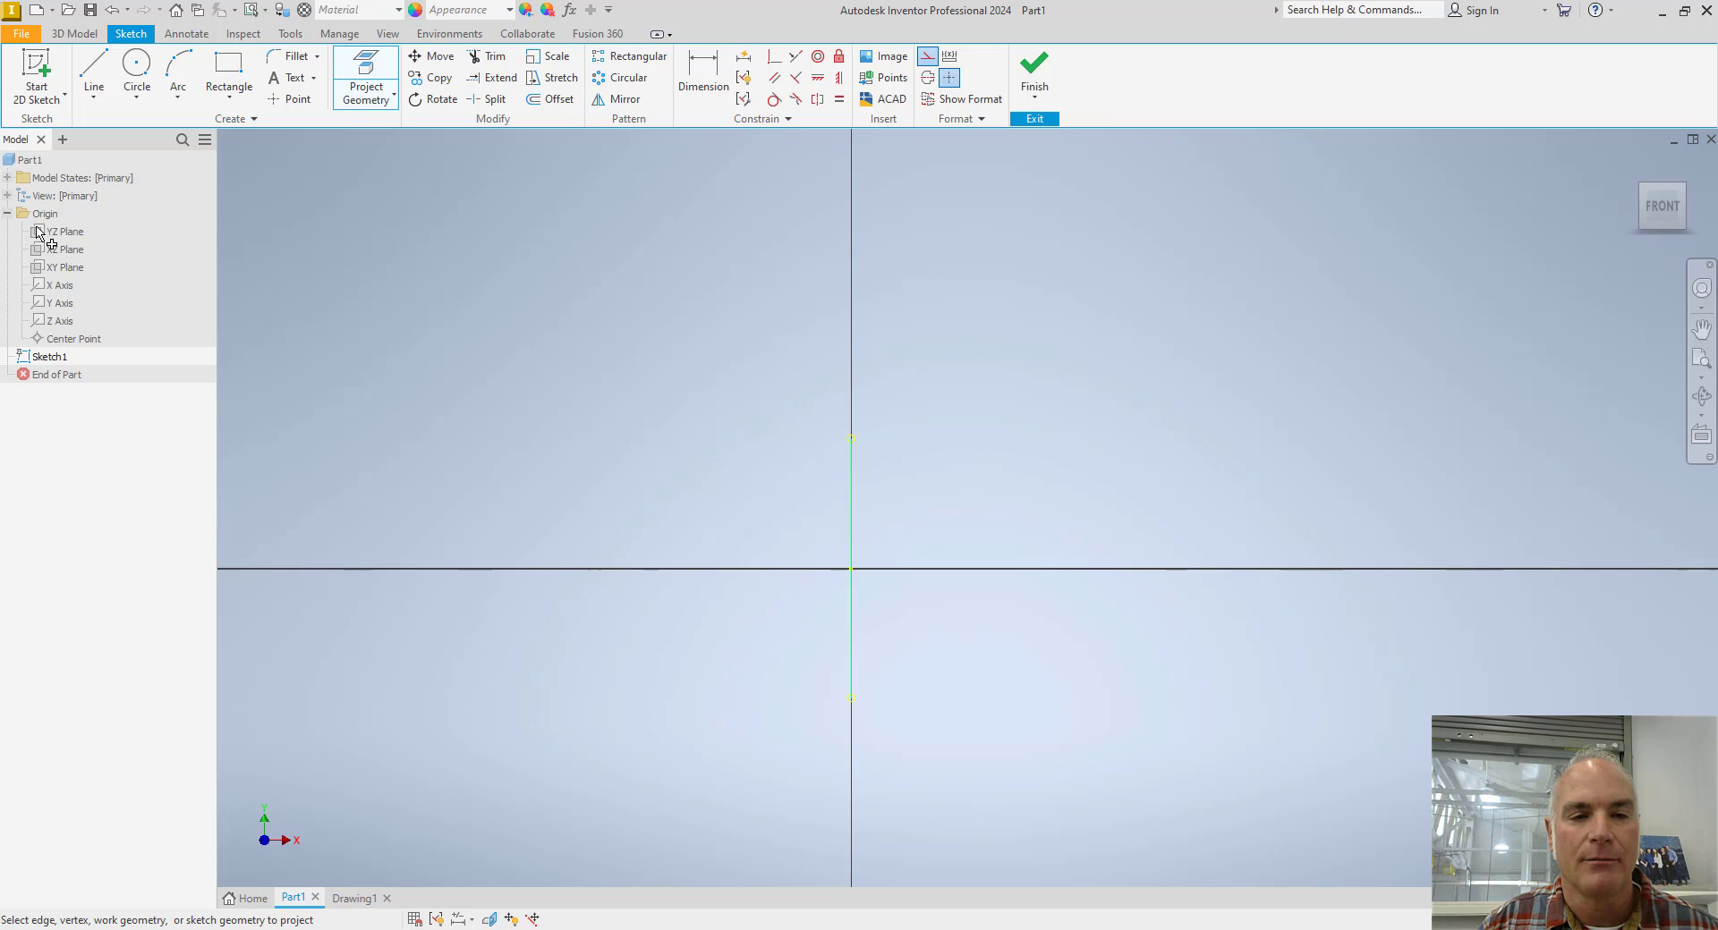
{"action": "left_click", "coordinate": [55, 286]}
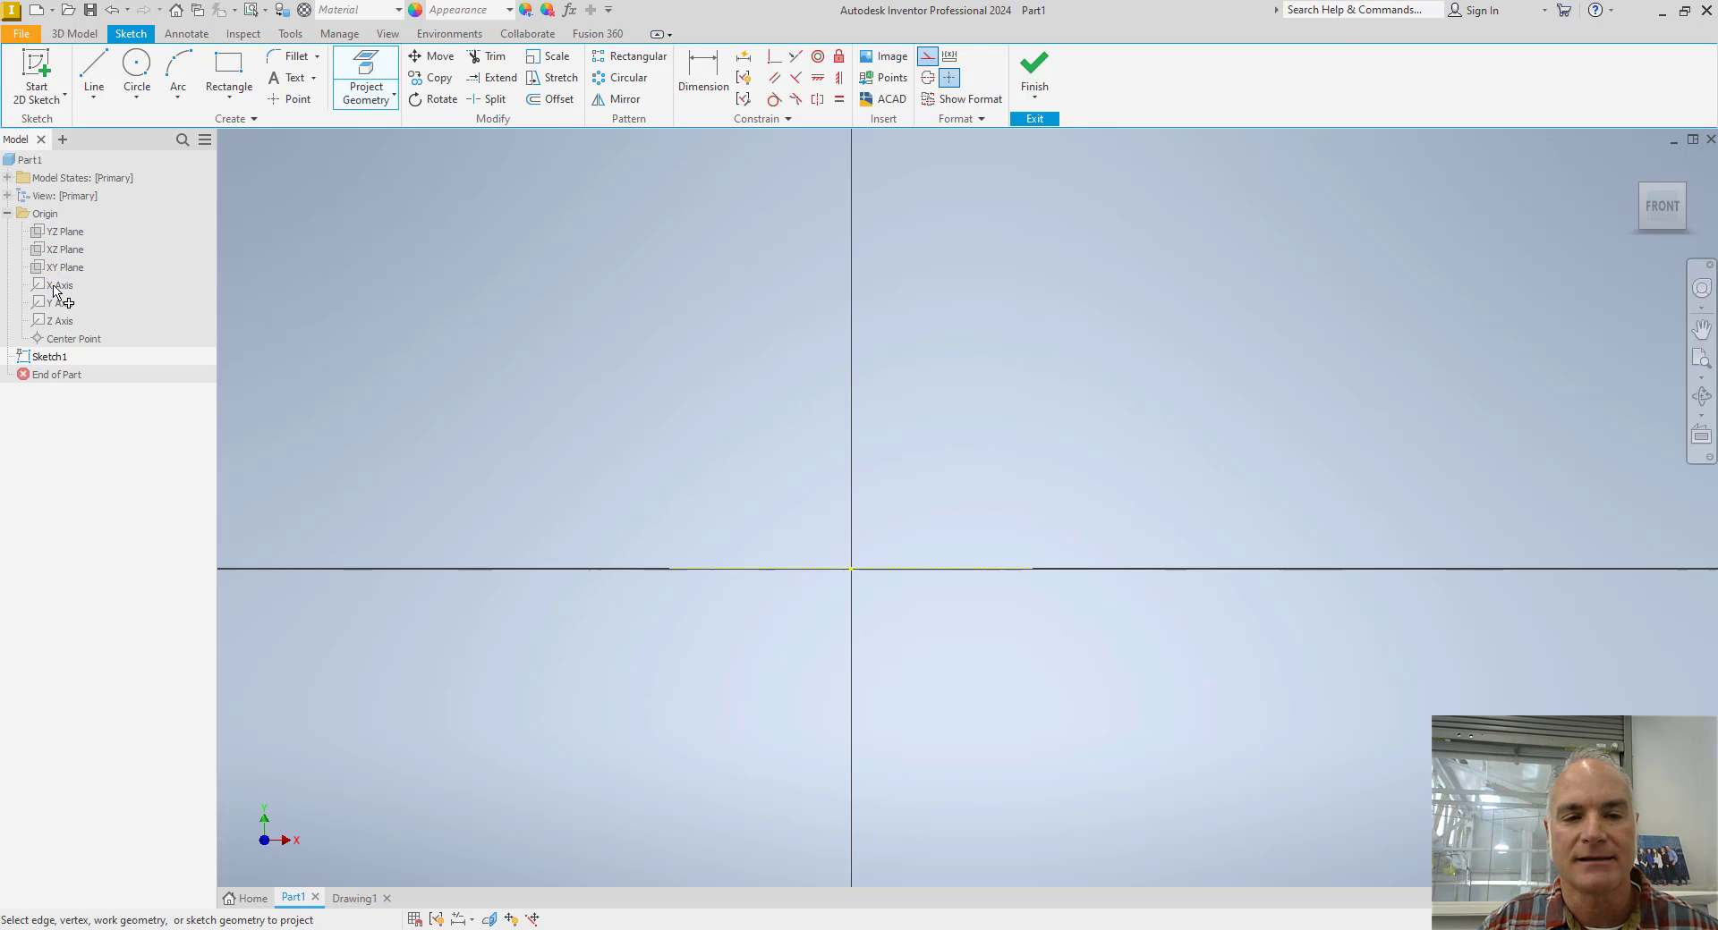
{"action": "left_click", "coordinate": [59, 302]}
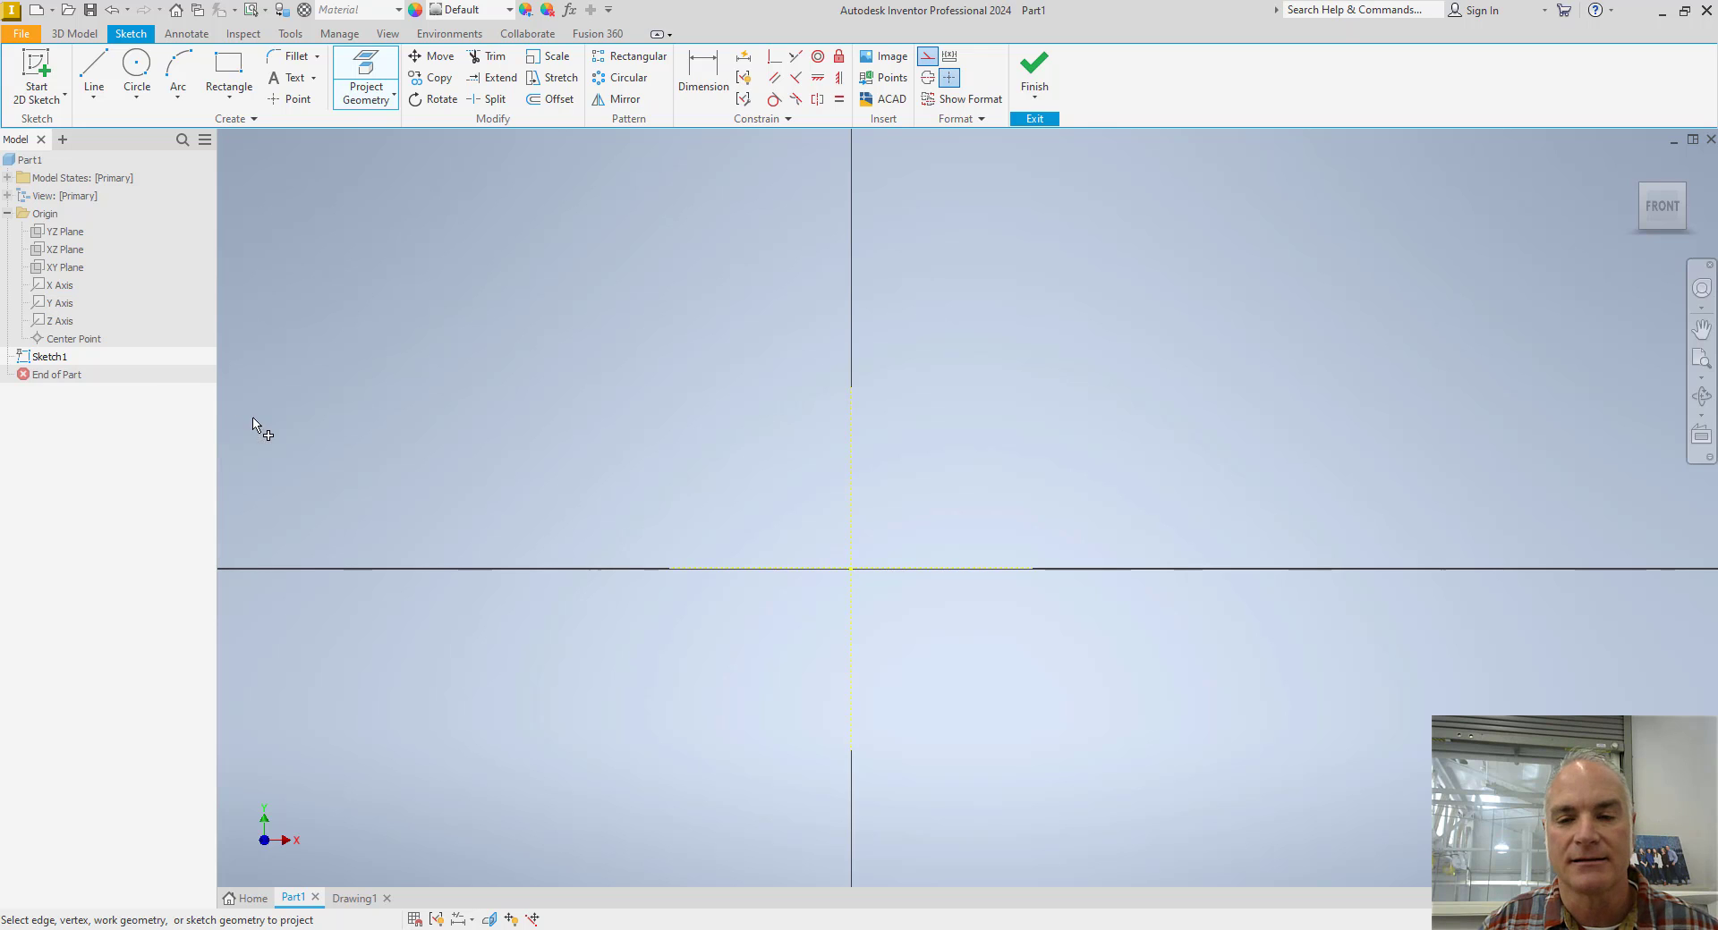
{"action": "key", "text": "Escape"}
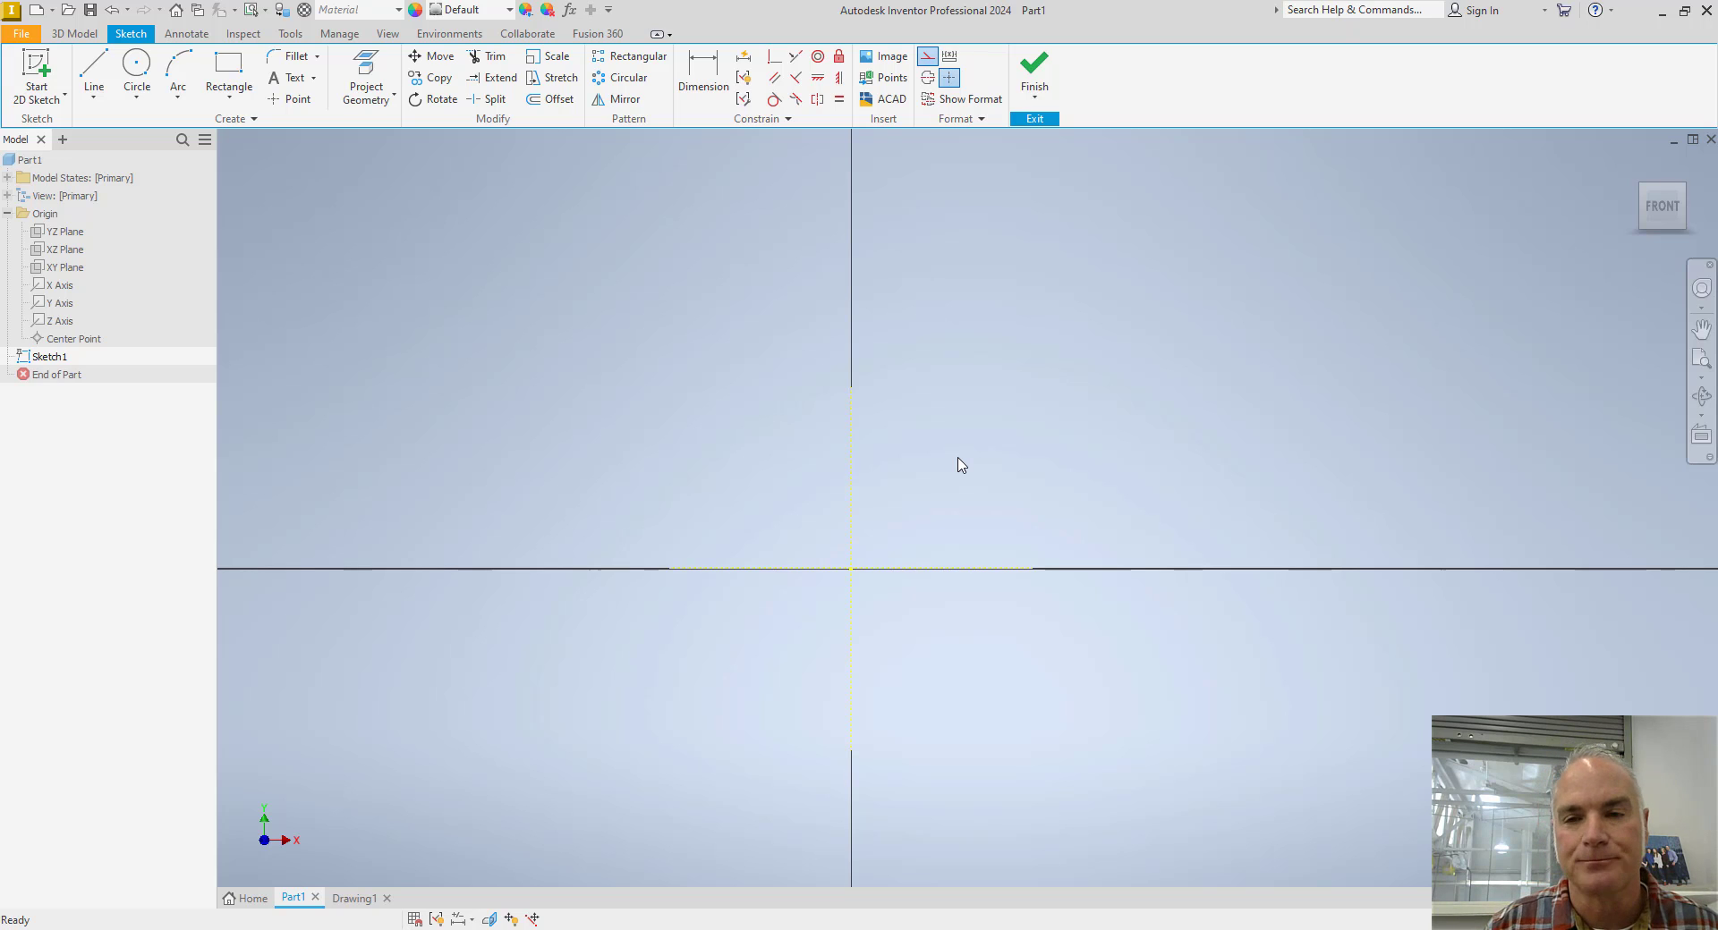
Draw a construction line from the origin up and slightly left, about 1.93 in long at about 104 degrees.
{"action": "scroll", "coordinate": [975, 467], "scroll_direction": "down", "scroll_amount": 3}
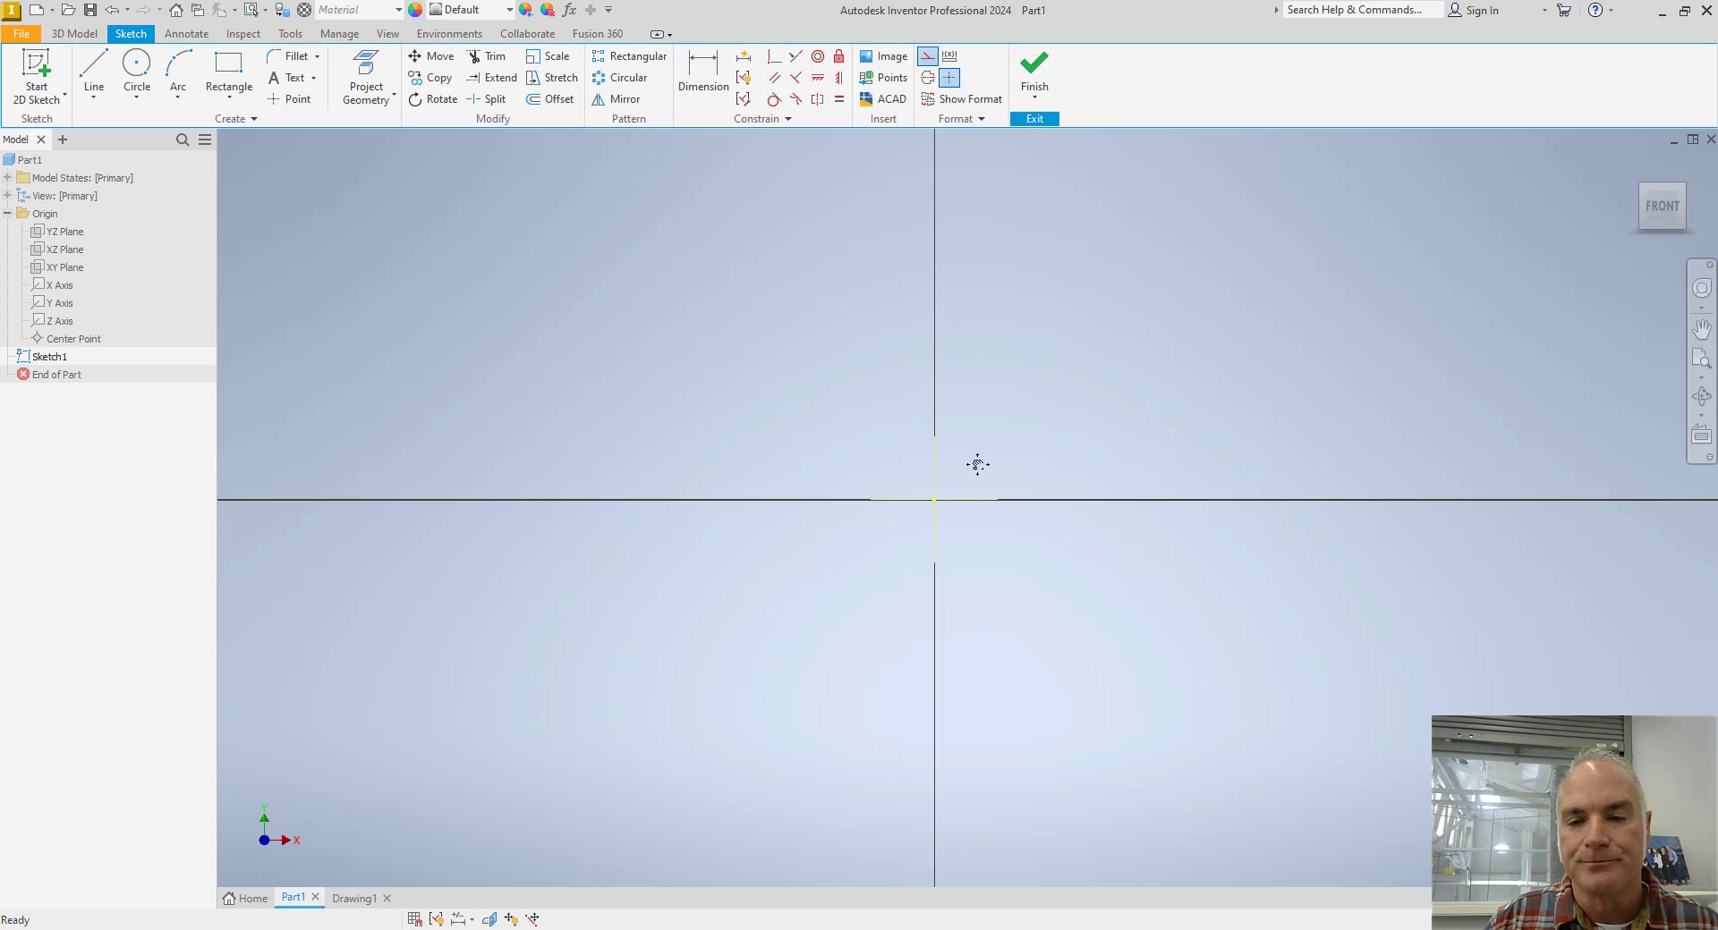
{"action": "middle_click_drag", "start_coordinate": [974, 468], "coordinate": [886, 464]}
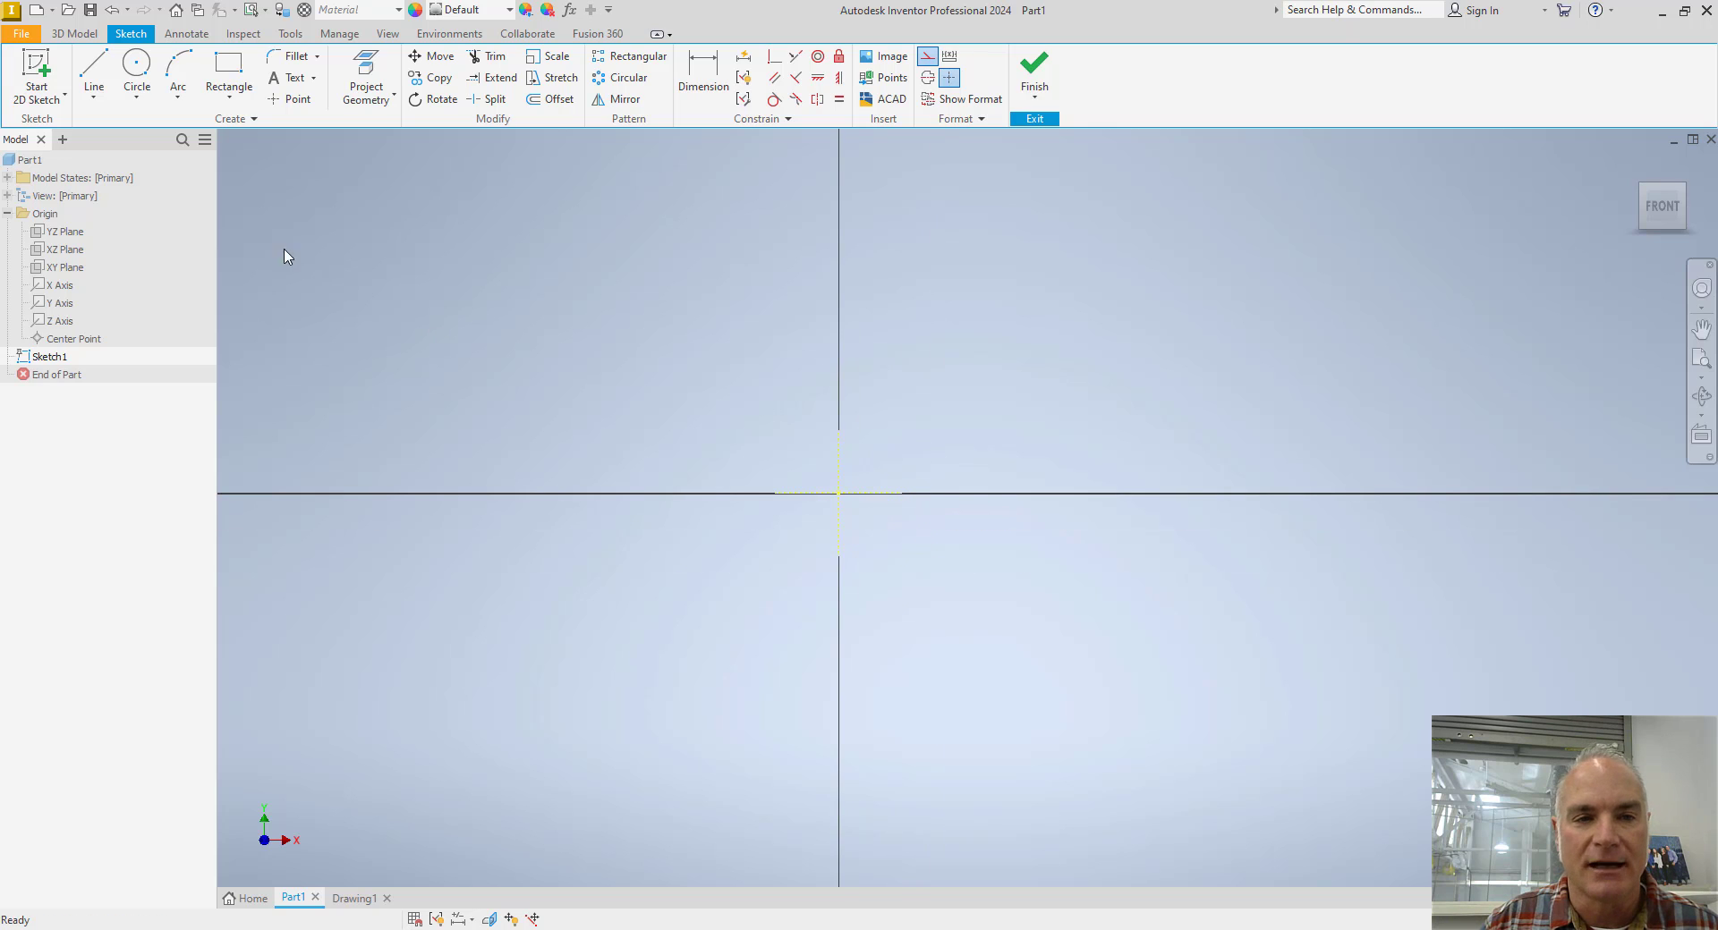
{"action": "left_click", "coordinate": [100, 76]}
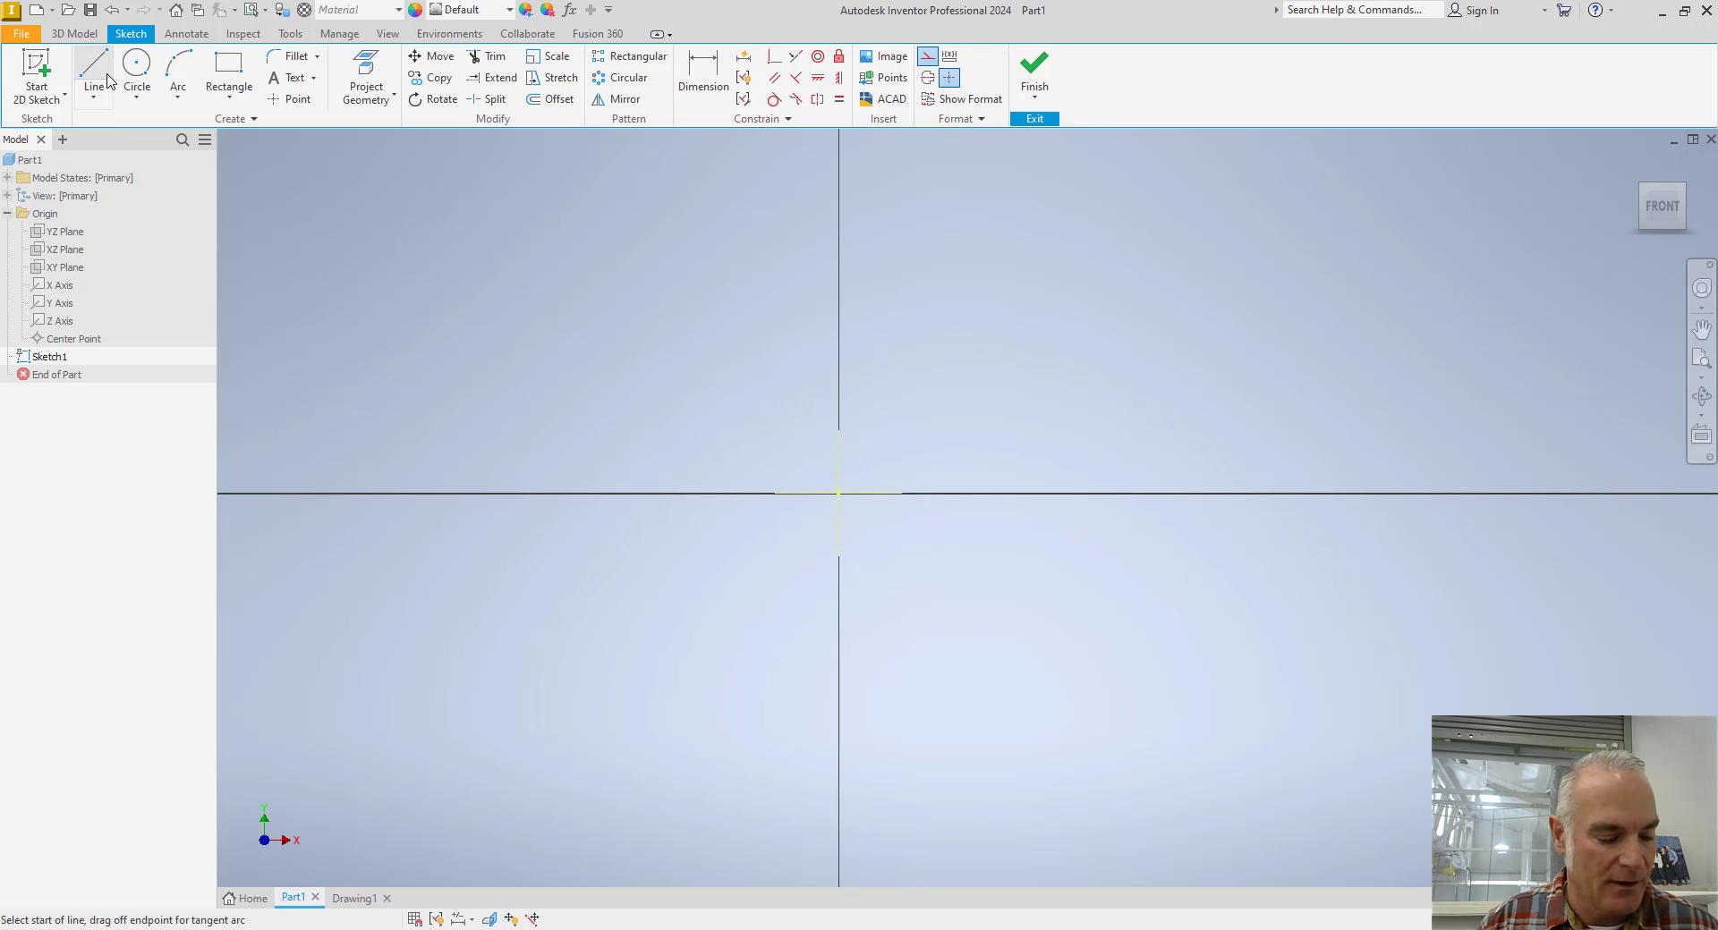
{"action": "key", "text": "alt+Tab"}
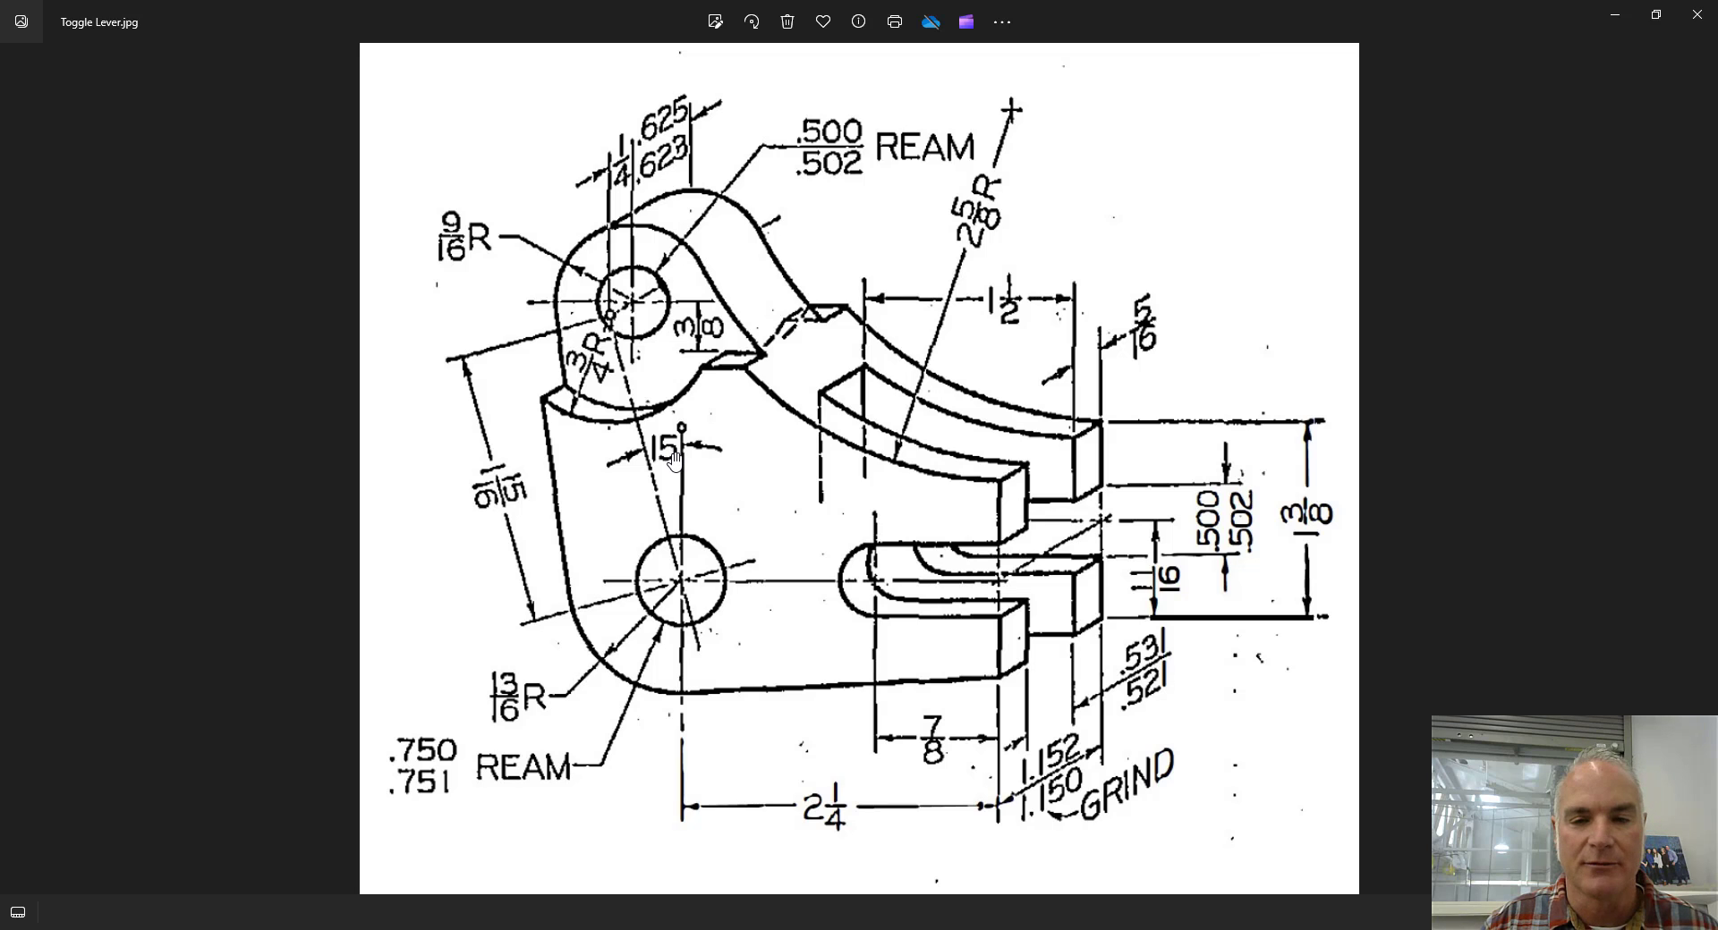
{"action": "key", "text": "alt+Tab"}
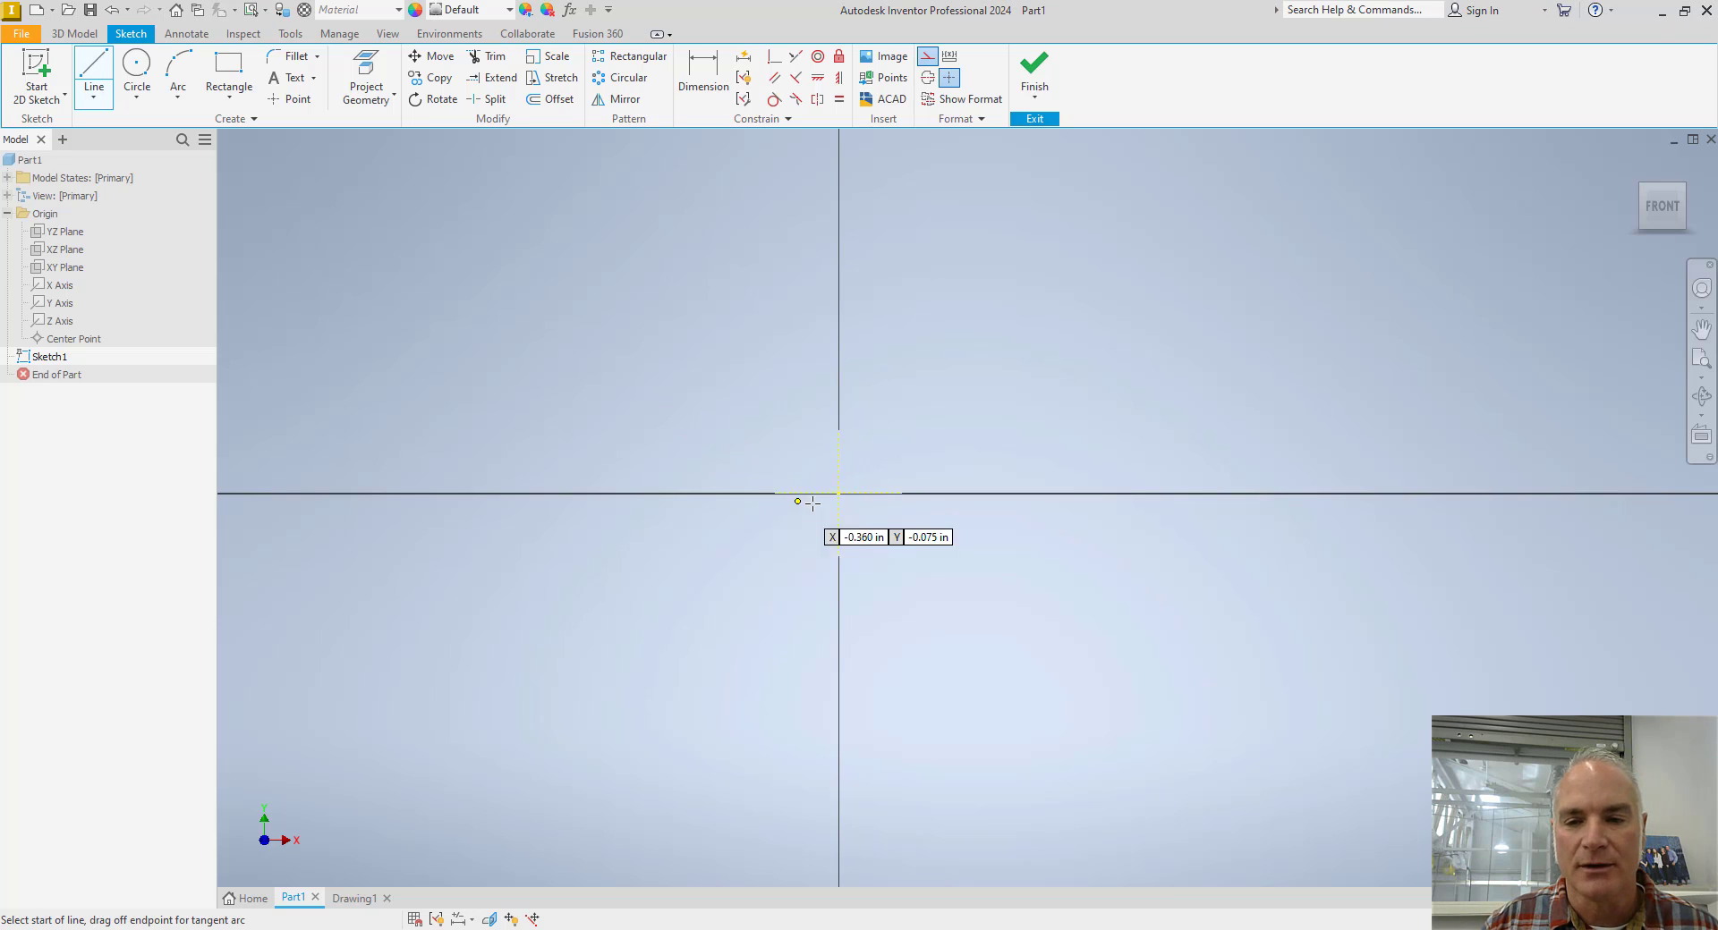
{"action": "left_click", "coordinate": [838, 493]}
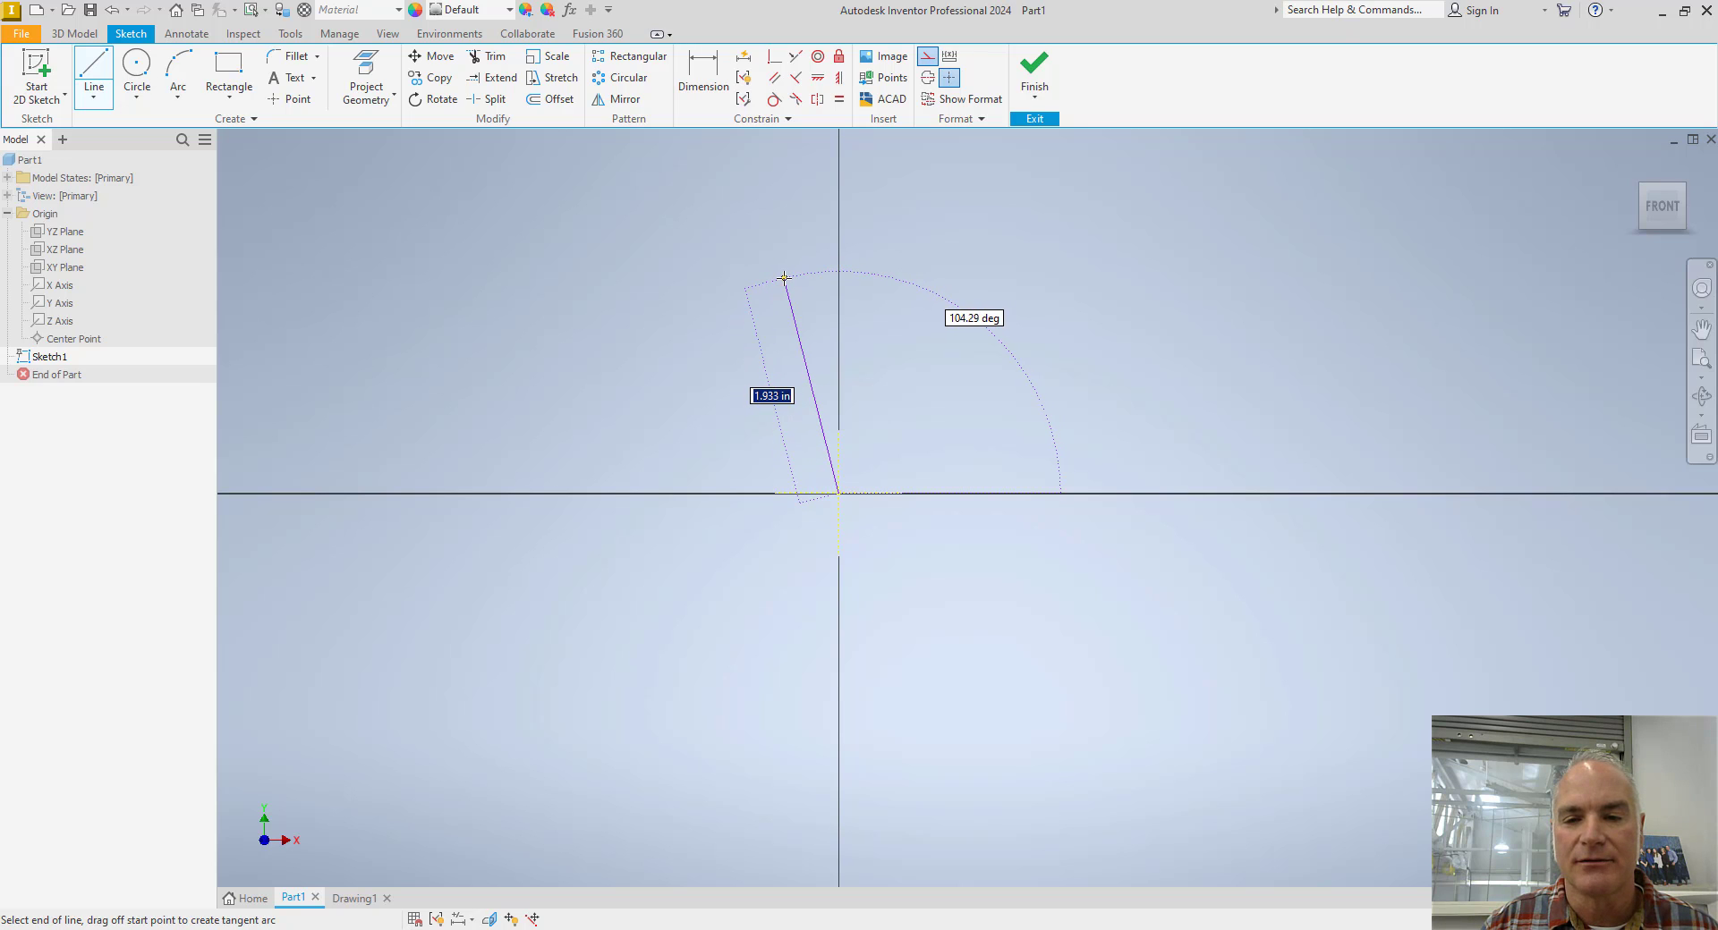
{"action": "left_click", "coordinate": [783, 279]}
{"action": "key", "text": "Escape"}
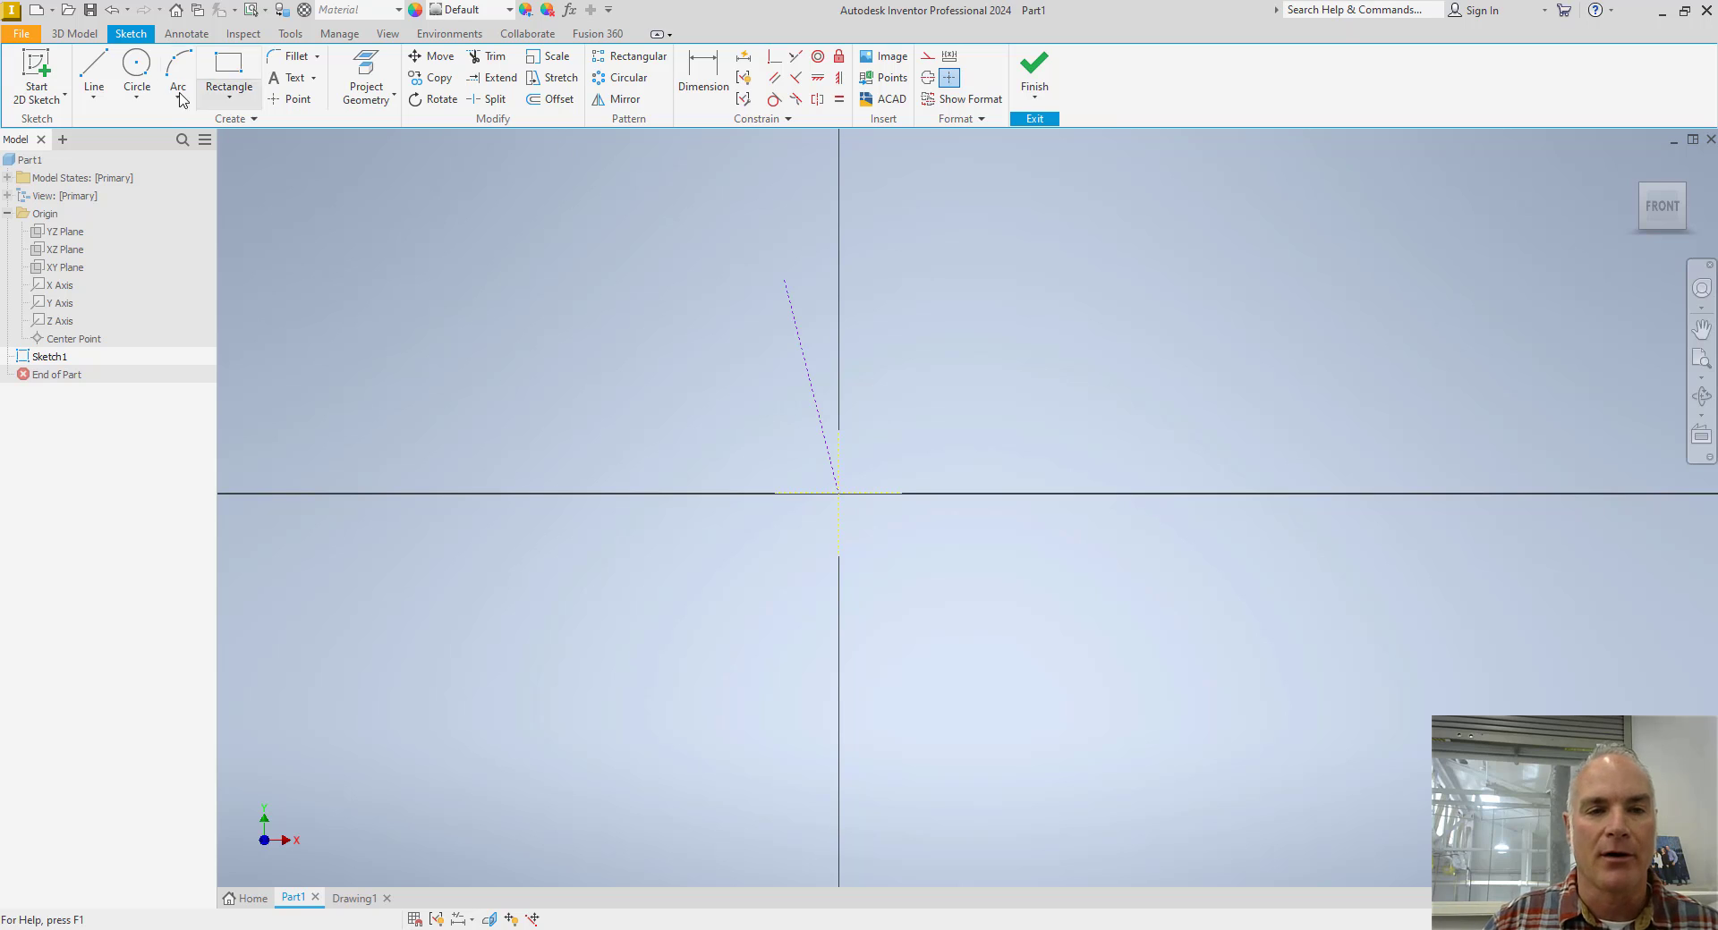
Draw a solid circle about 1.62 in in diameter centred on the origin.
{"action": "left_click", "coordinate": [136, 69]}
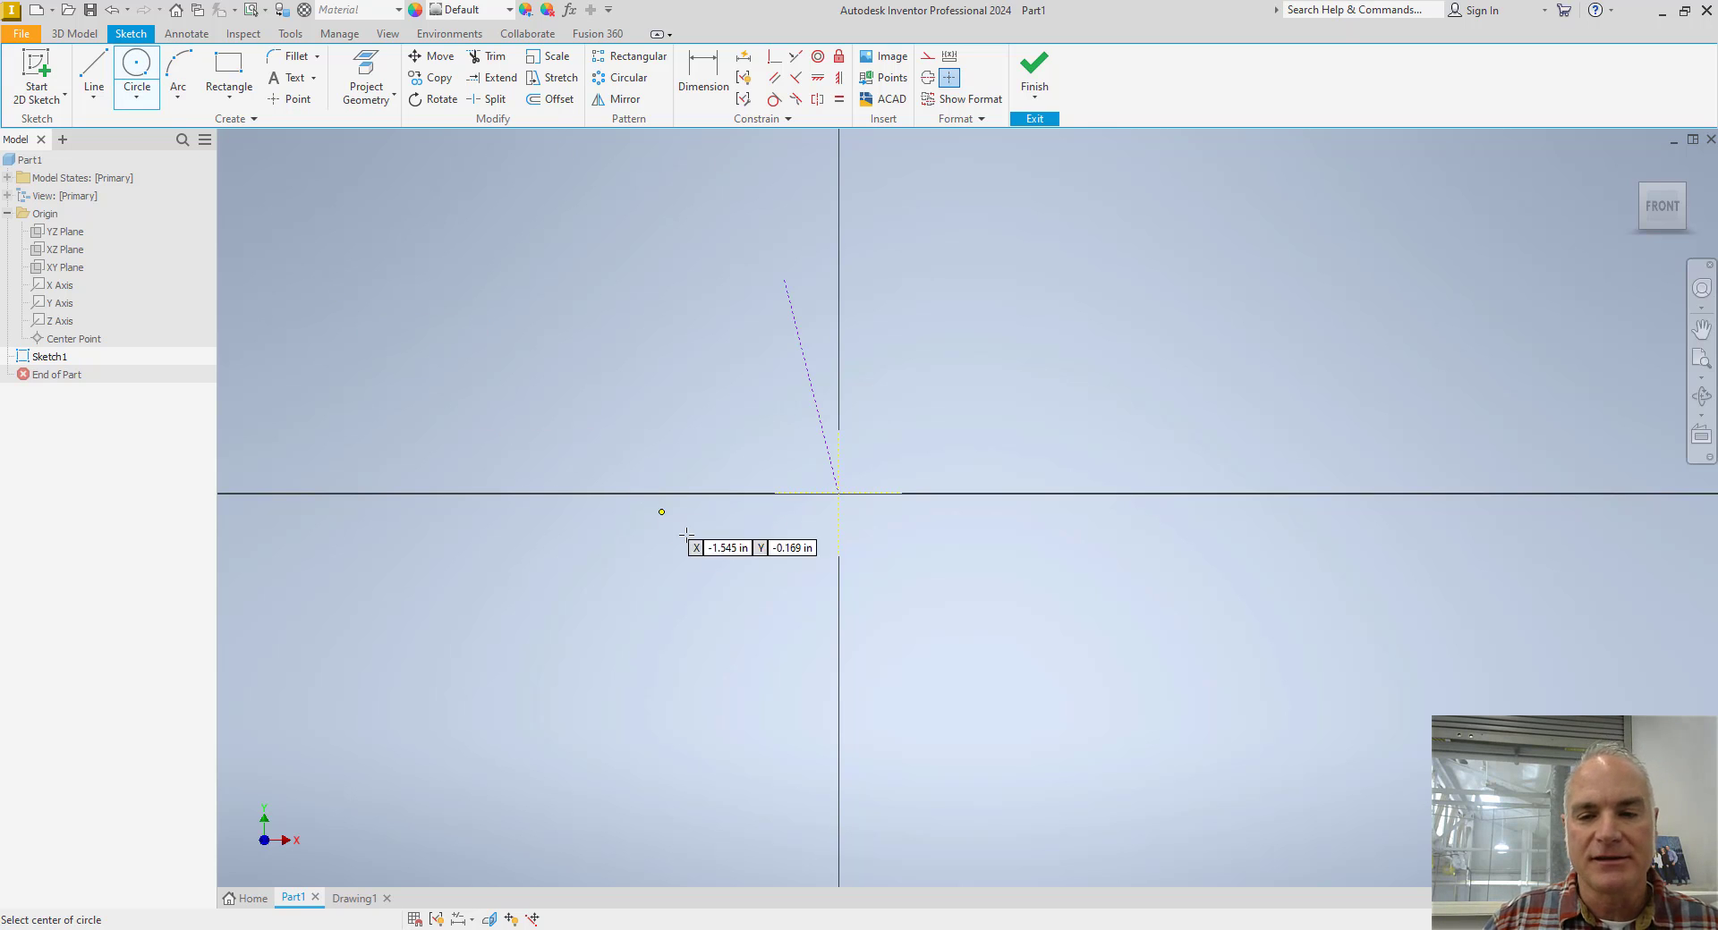
{"action": "left_click", "coordinate": [838, 492]}
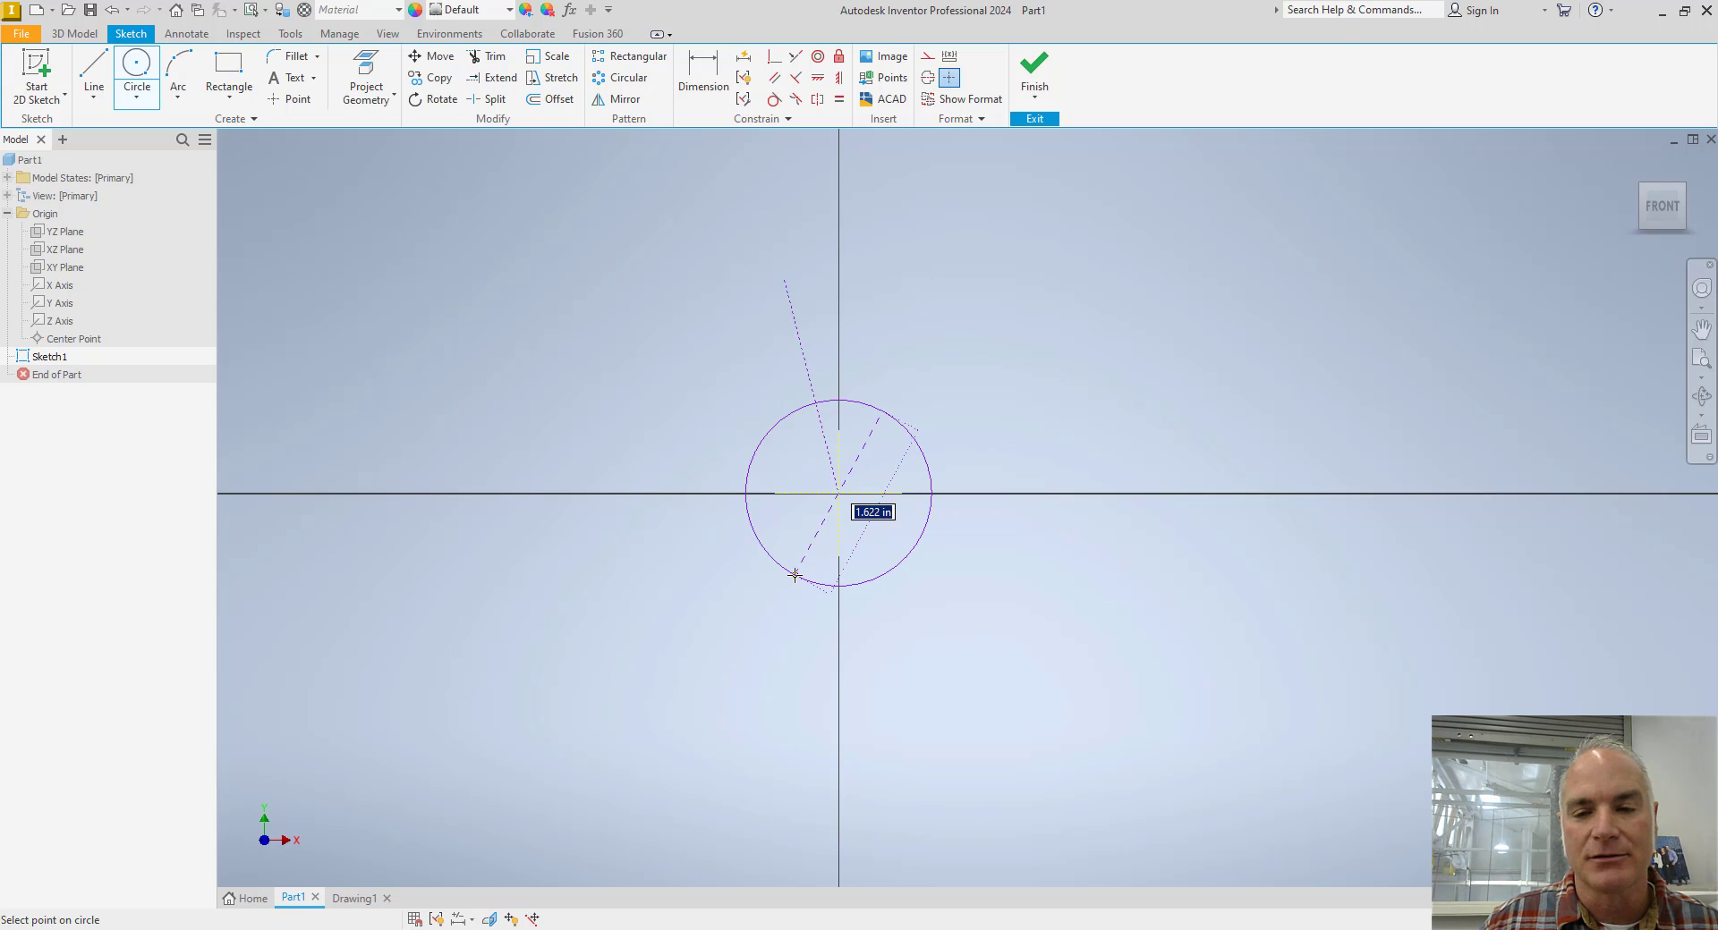
{"action": "left_click", "coordinate": [794, 575]}
Draw the lower edge rightward from the circle's lower right, rising about 5 degrees, and continue with a vertical line about 0.3 in tall.
{"action": "middle_click_drag", "start_coordinate": [912, 637], "coordinate": [757, 635]}
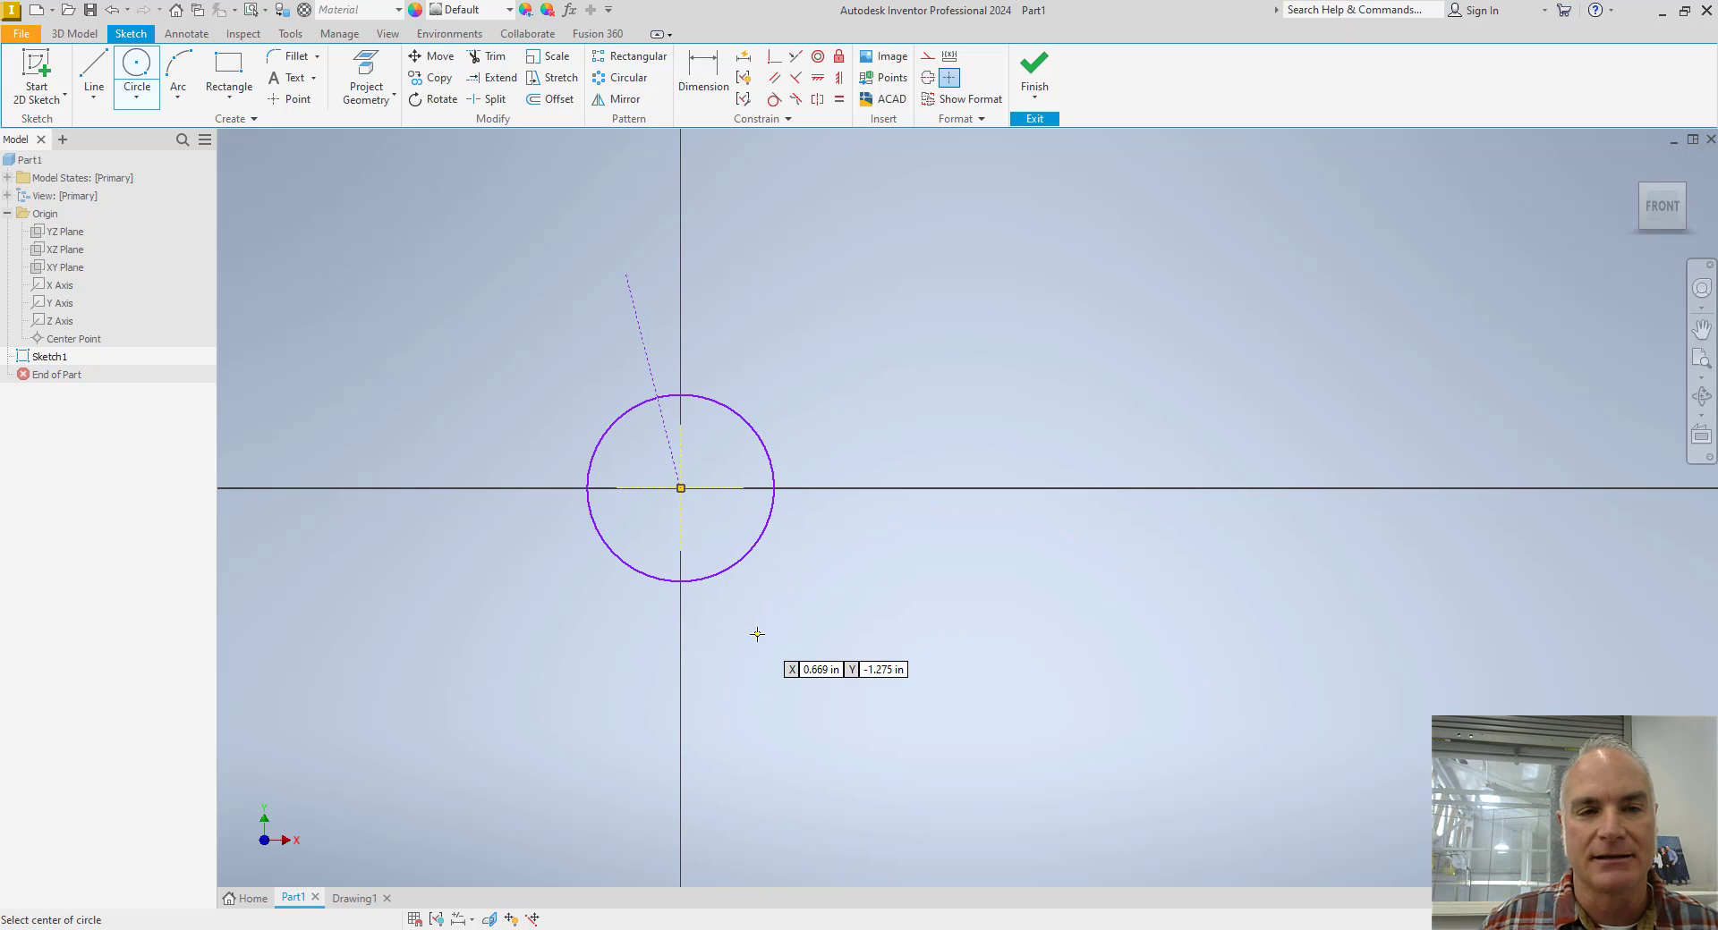
{"action": "left_click", "coordinate": [94, 76]}
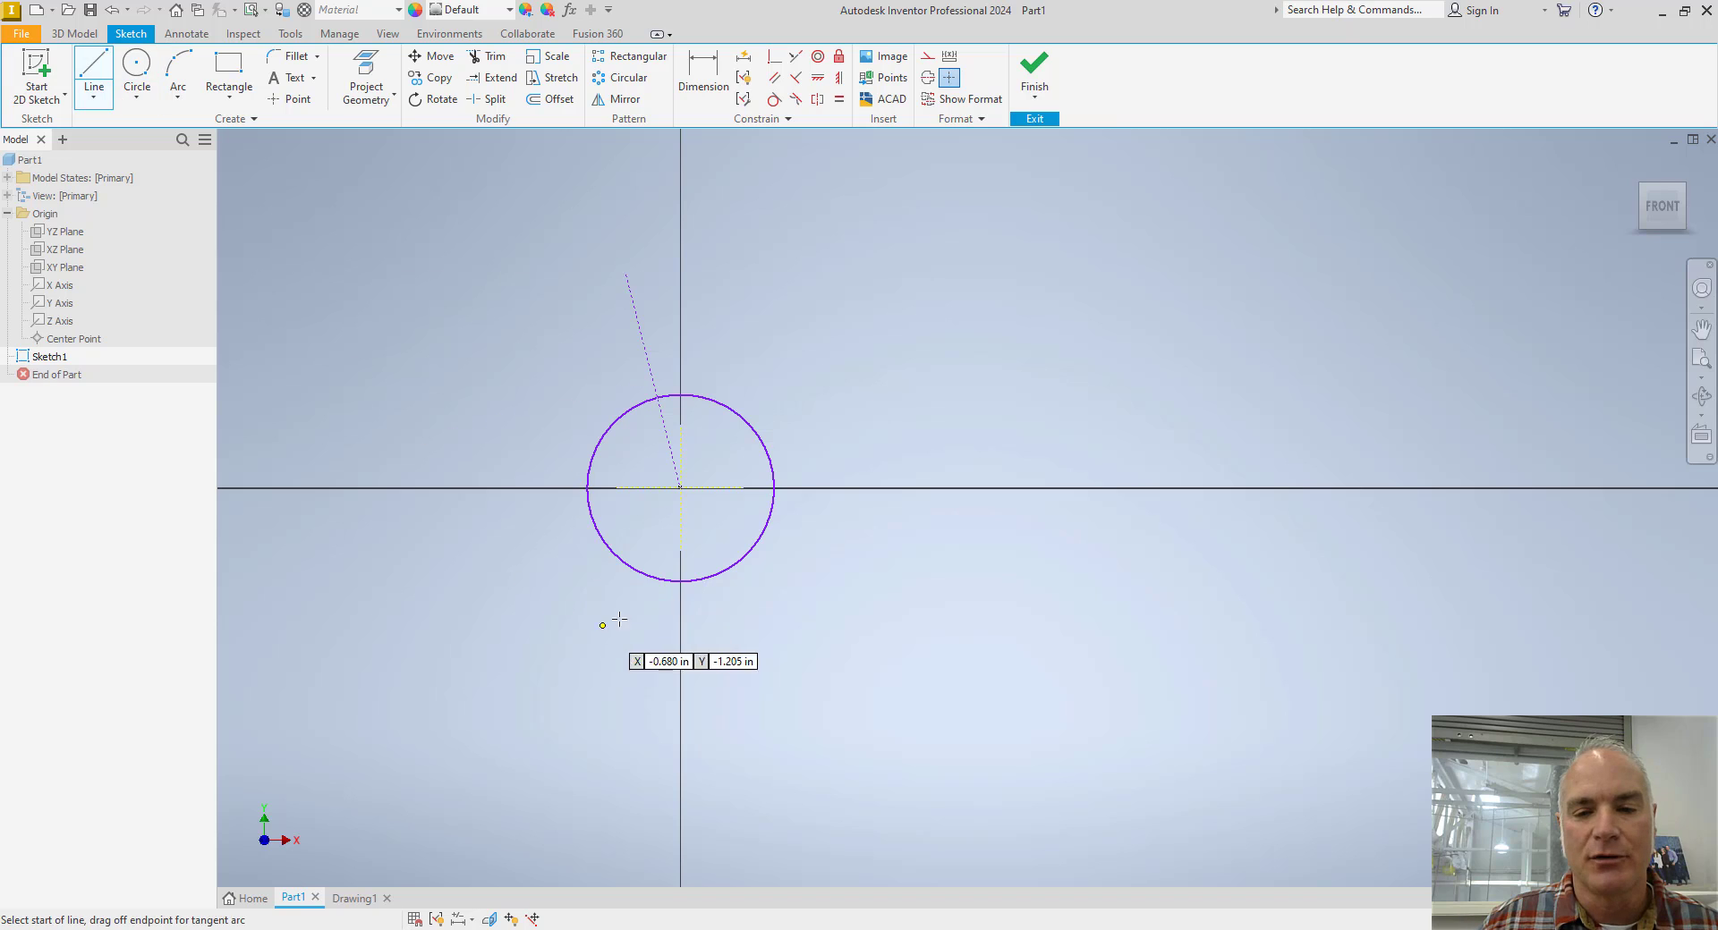
{"action": "middle_click_drag", "start_coordinate": [684, 583], "coordinate": [662, 573]}
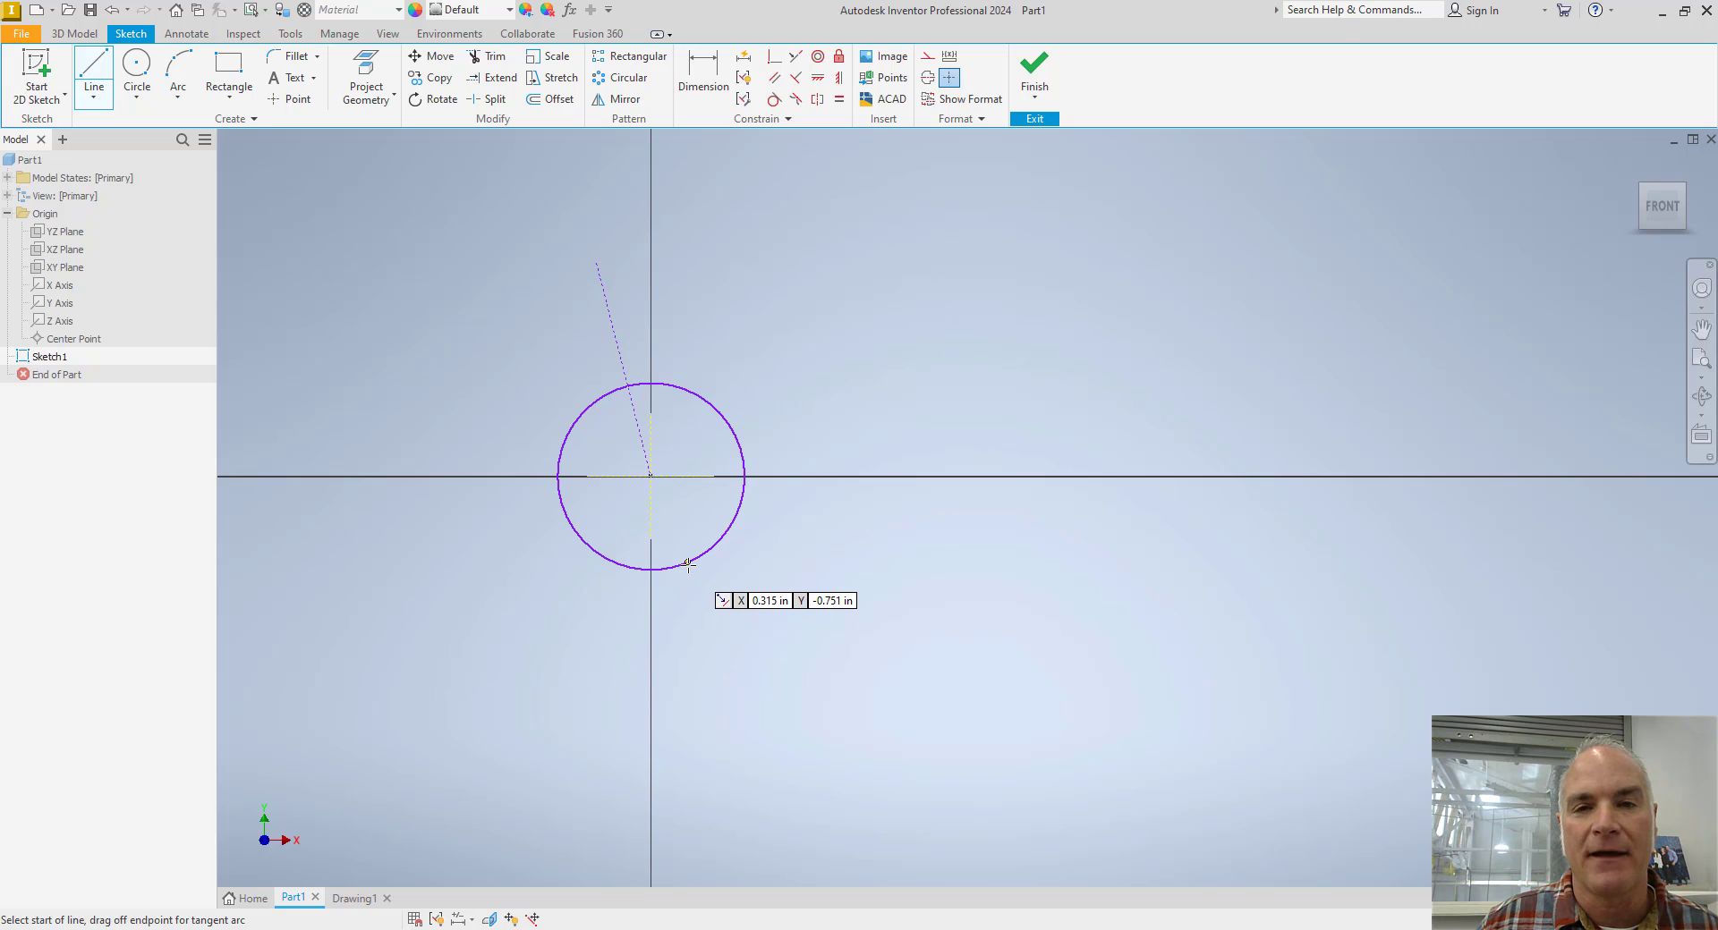
{"action": "left_click", "coordinate": [687, 563]}
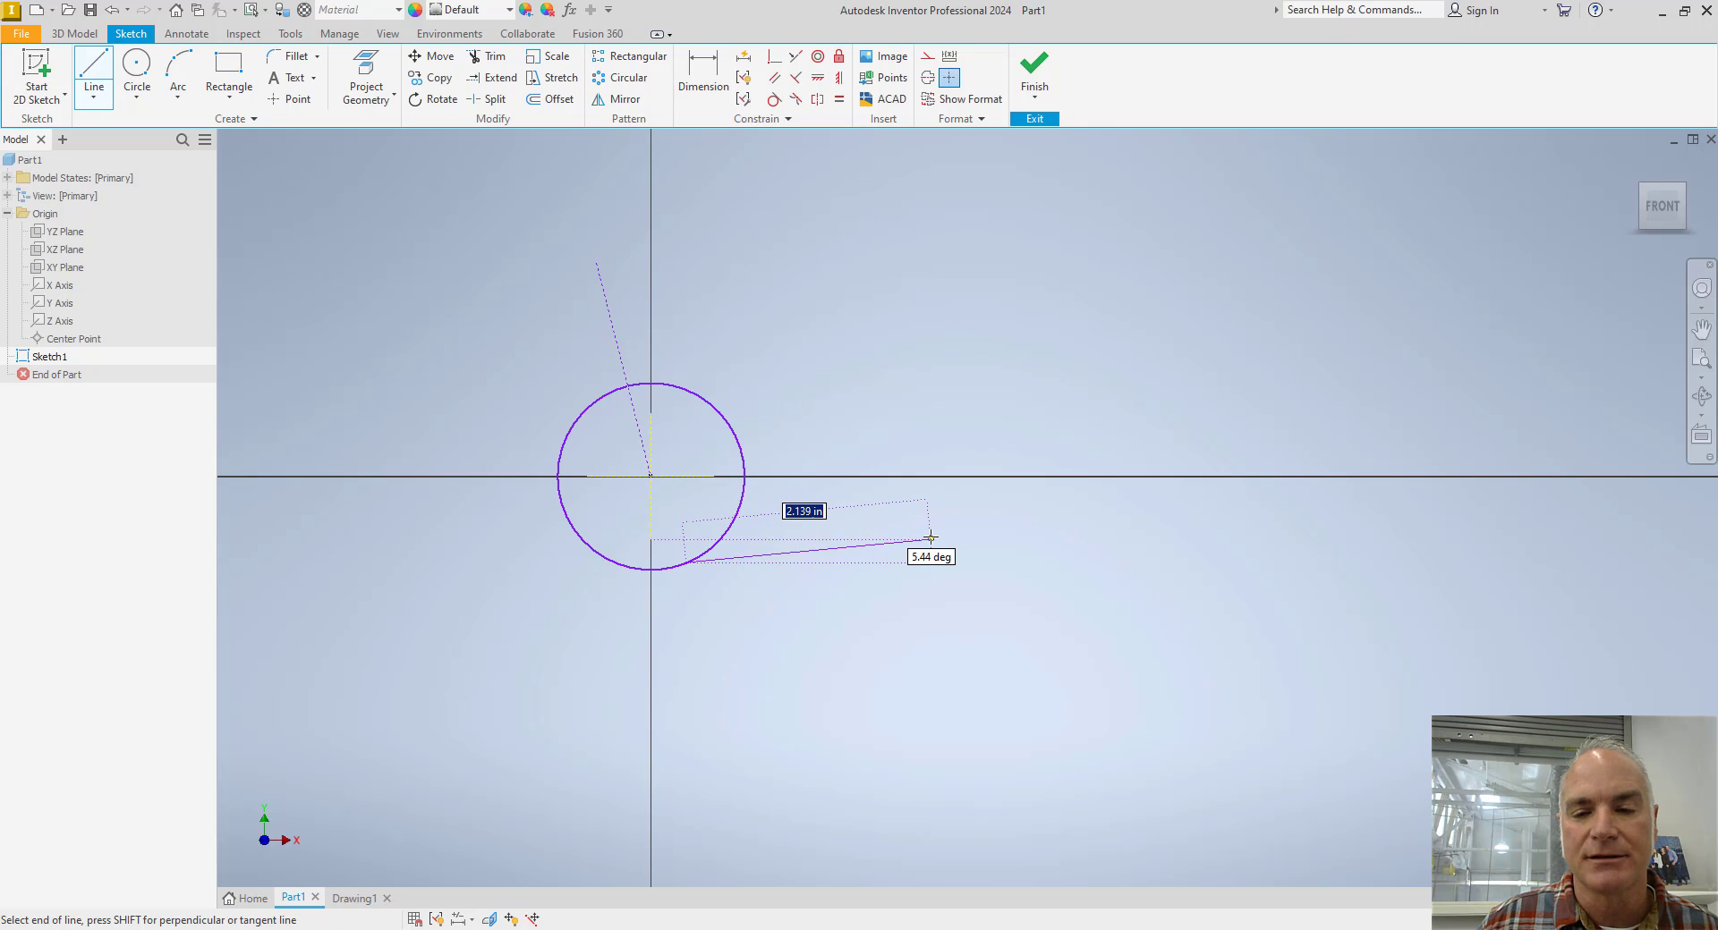
{"action": "left_click", "coordinate": [937, 540]}
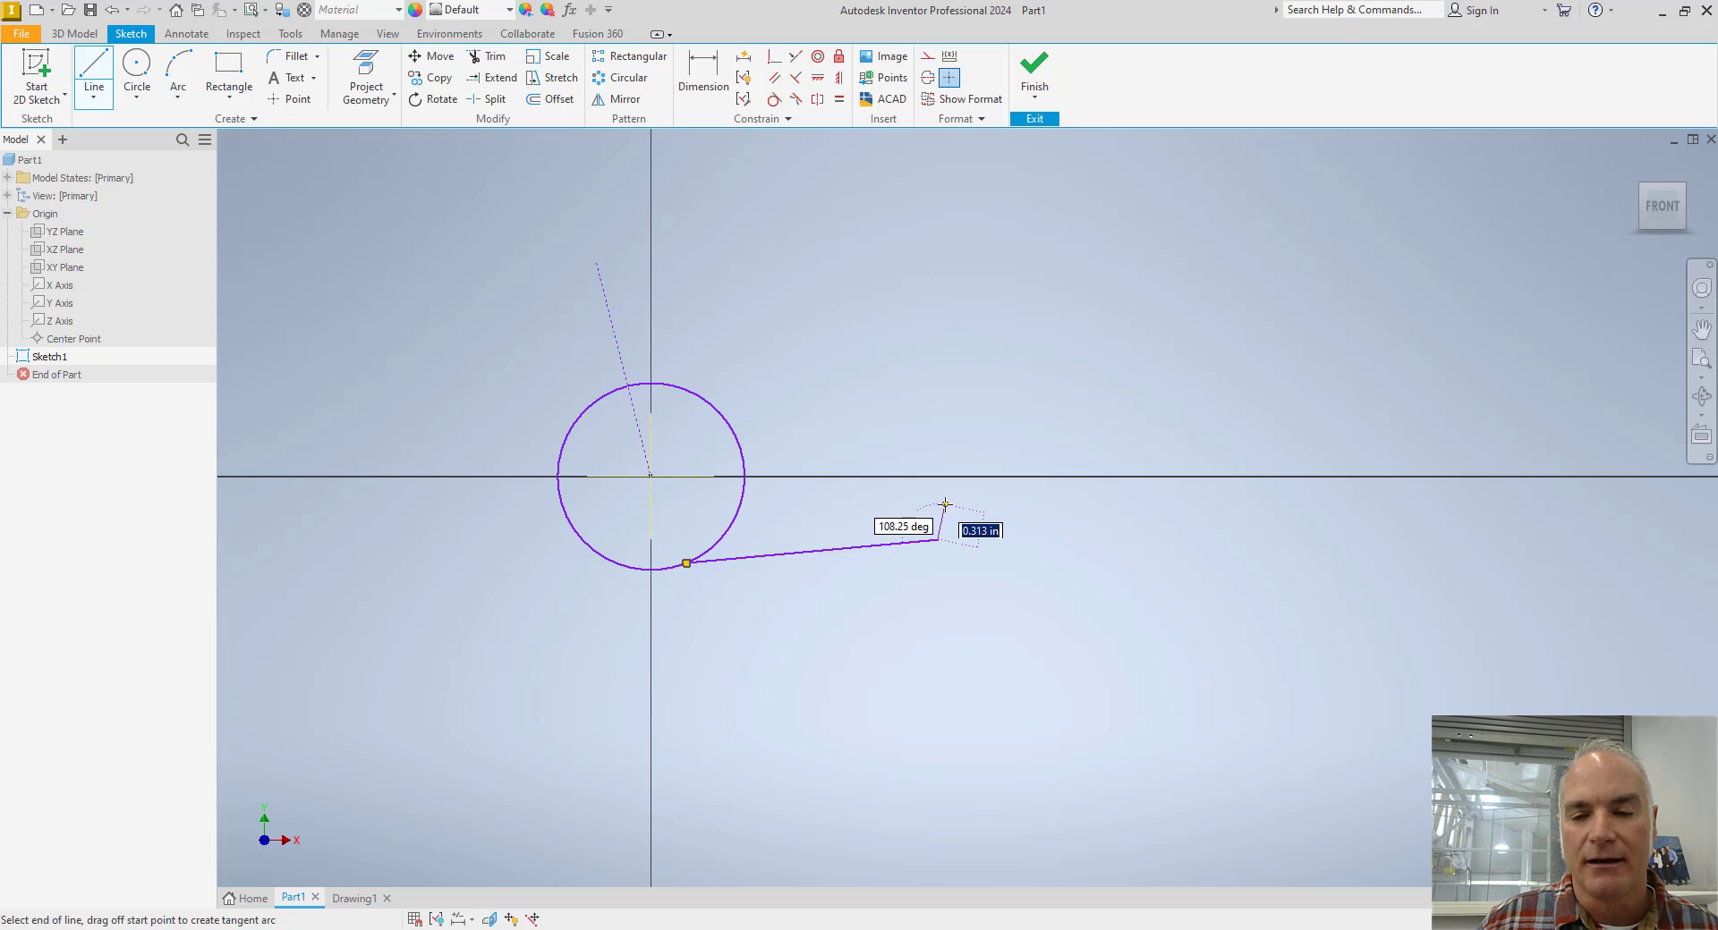
{"action": "scroll", "coordinate": [943, 505], "scroll_direction": "down", "scroll_amount": 5}
{"action": "scroll", "coordinate": [942, 505], "scroll_direction": "up", "scroll_amount": 5}
{"action": "scroll", "coordinate": [942, 506], "scroll_direction": "down", "scroll_amount": 3}
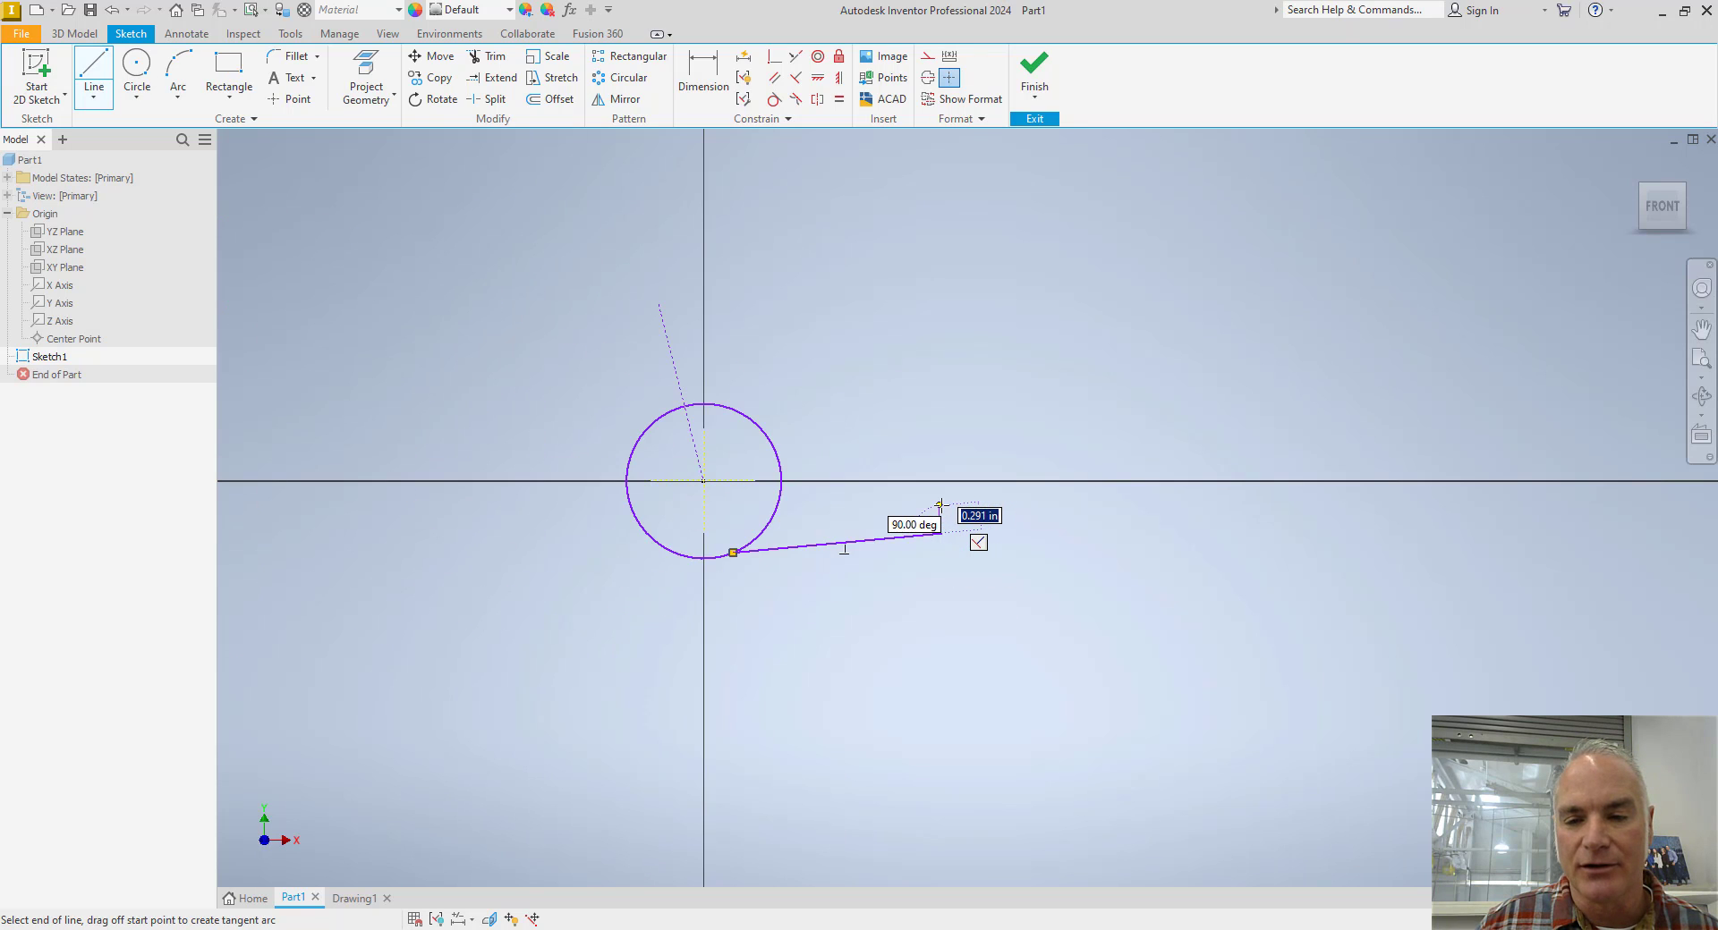
{"action": "scroll", "coordinate": [941, 506], "scroll_direction": "up", "scroll_amount": 3}
{"action": "scroll", "coordinate": [941, 506], "scroll_direction": "up", "scroll_amount": 4}
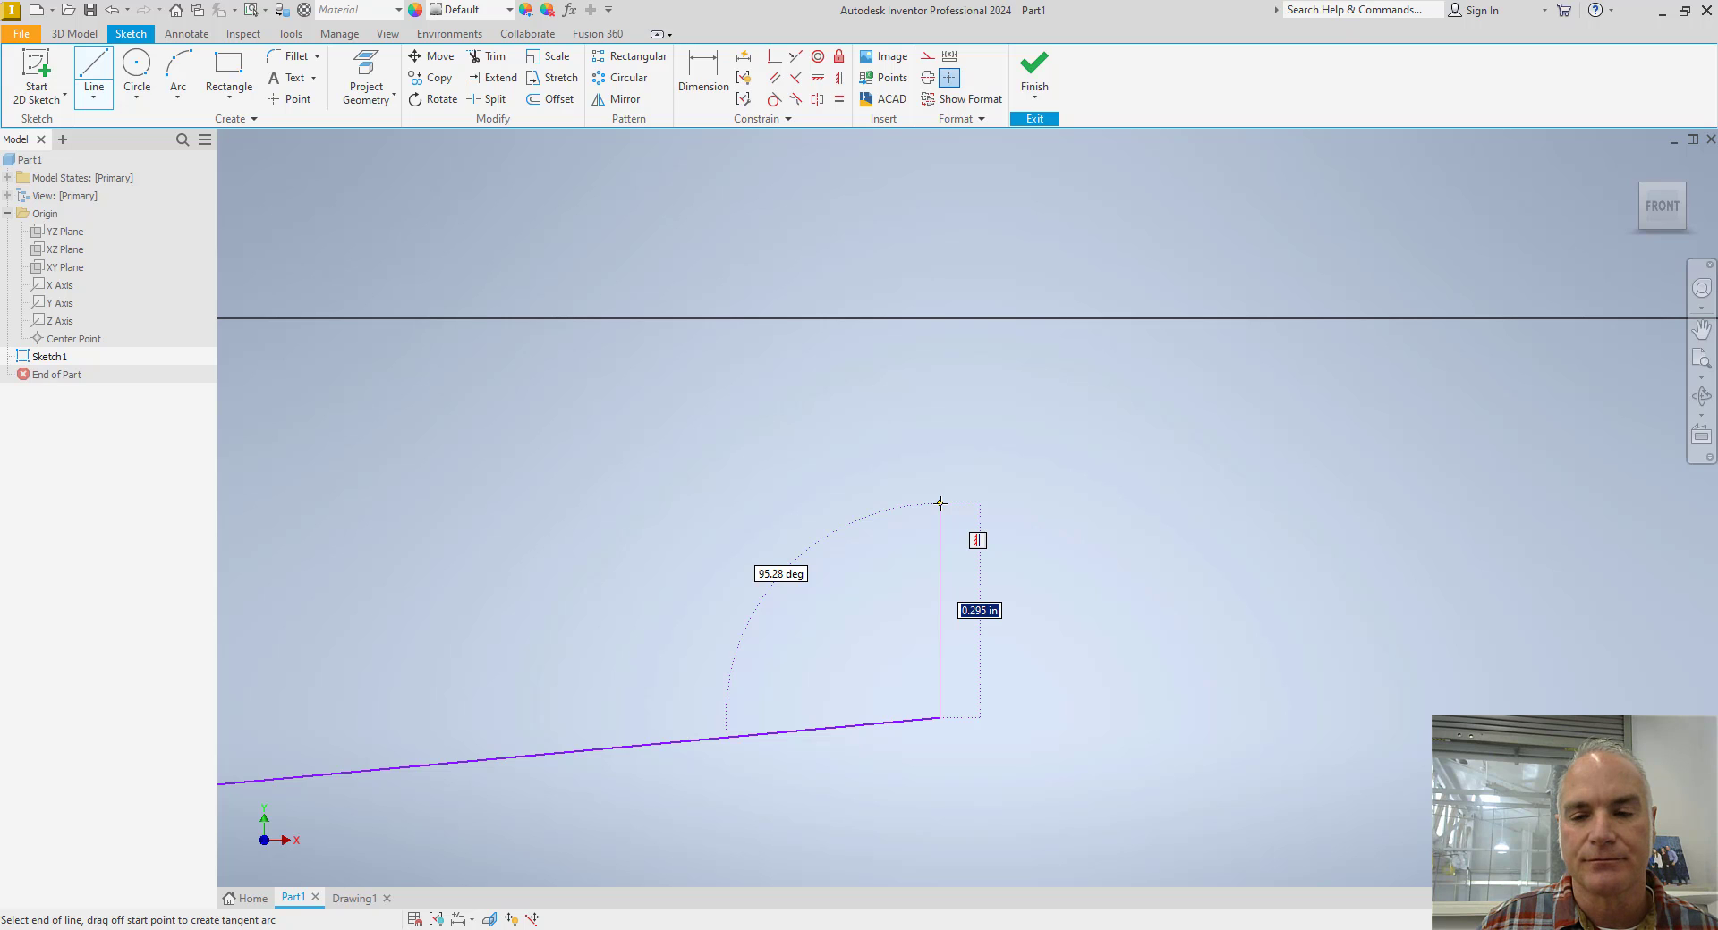
Continue the profile with a leftward line about 0.58 in long, a tangent slot arc, a parallel upper line and a short upward vertical line.
{"action": "scroll", "coordinate": [895, 508], "scroll_direction": "down", "scroll_amount": 5}
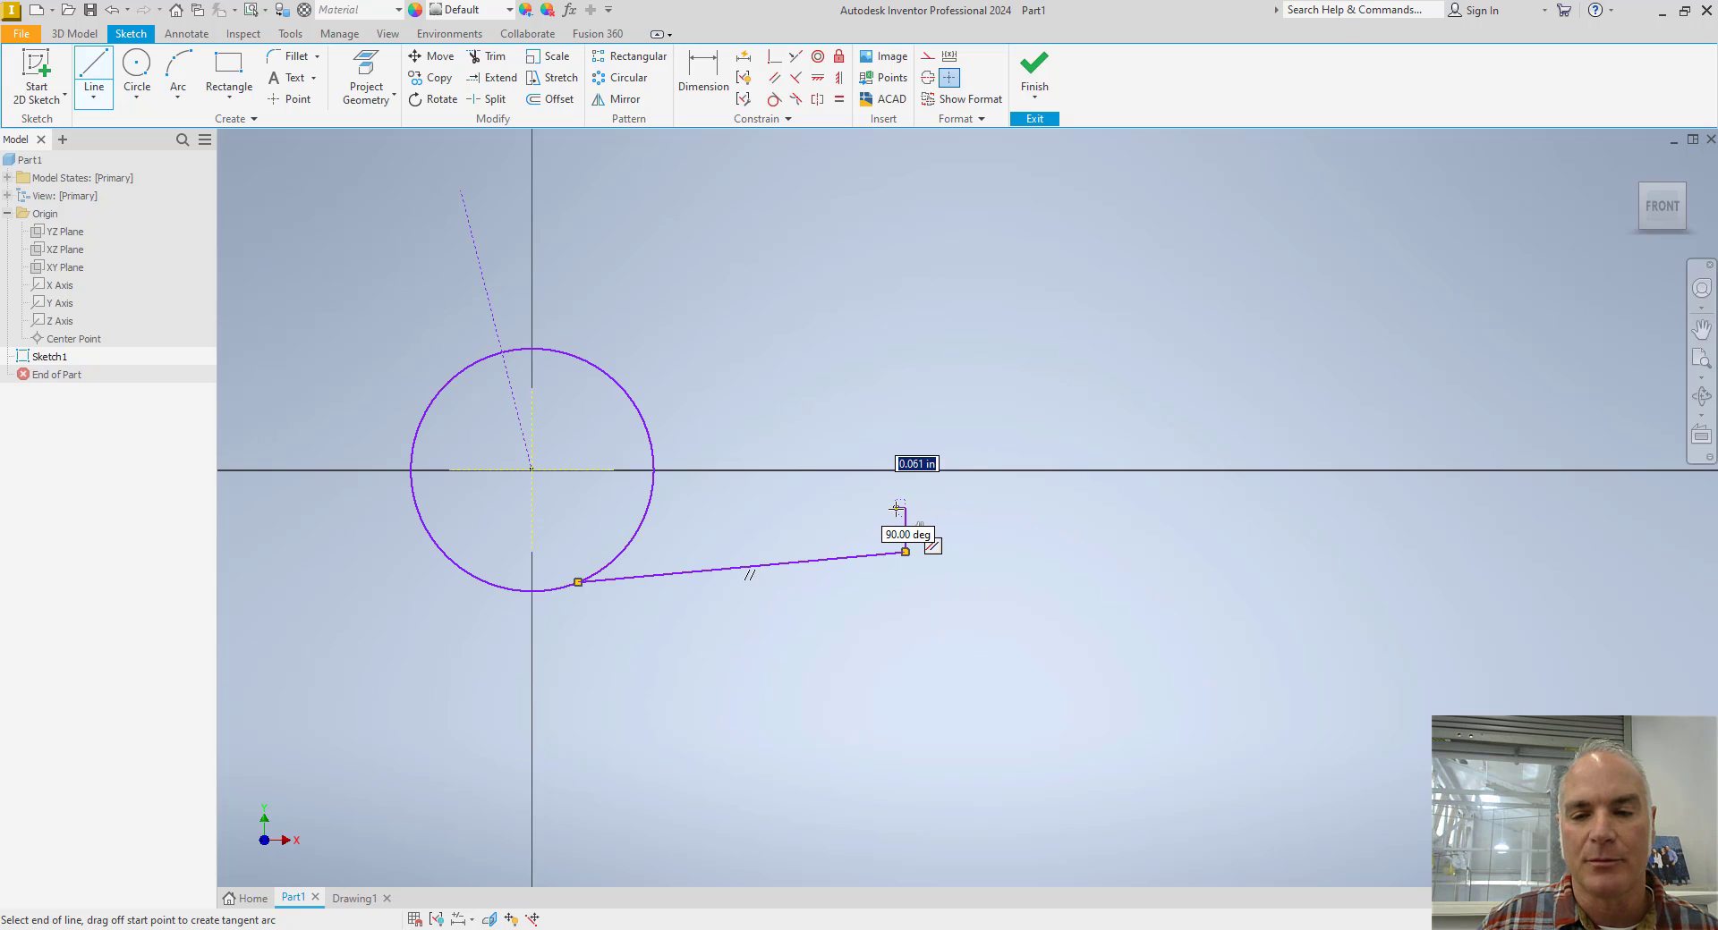
{"action": "left_click", "coordinate": [815, 508]}
{"action": "left_click_drag", "start_coordinate": [809, 509], "coordinate": [814, 425]}
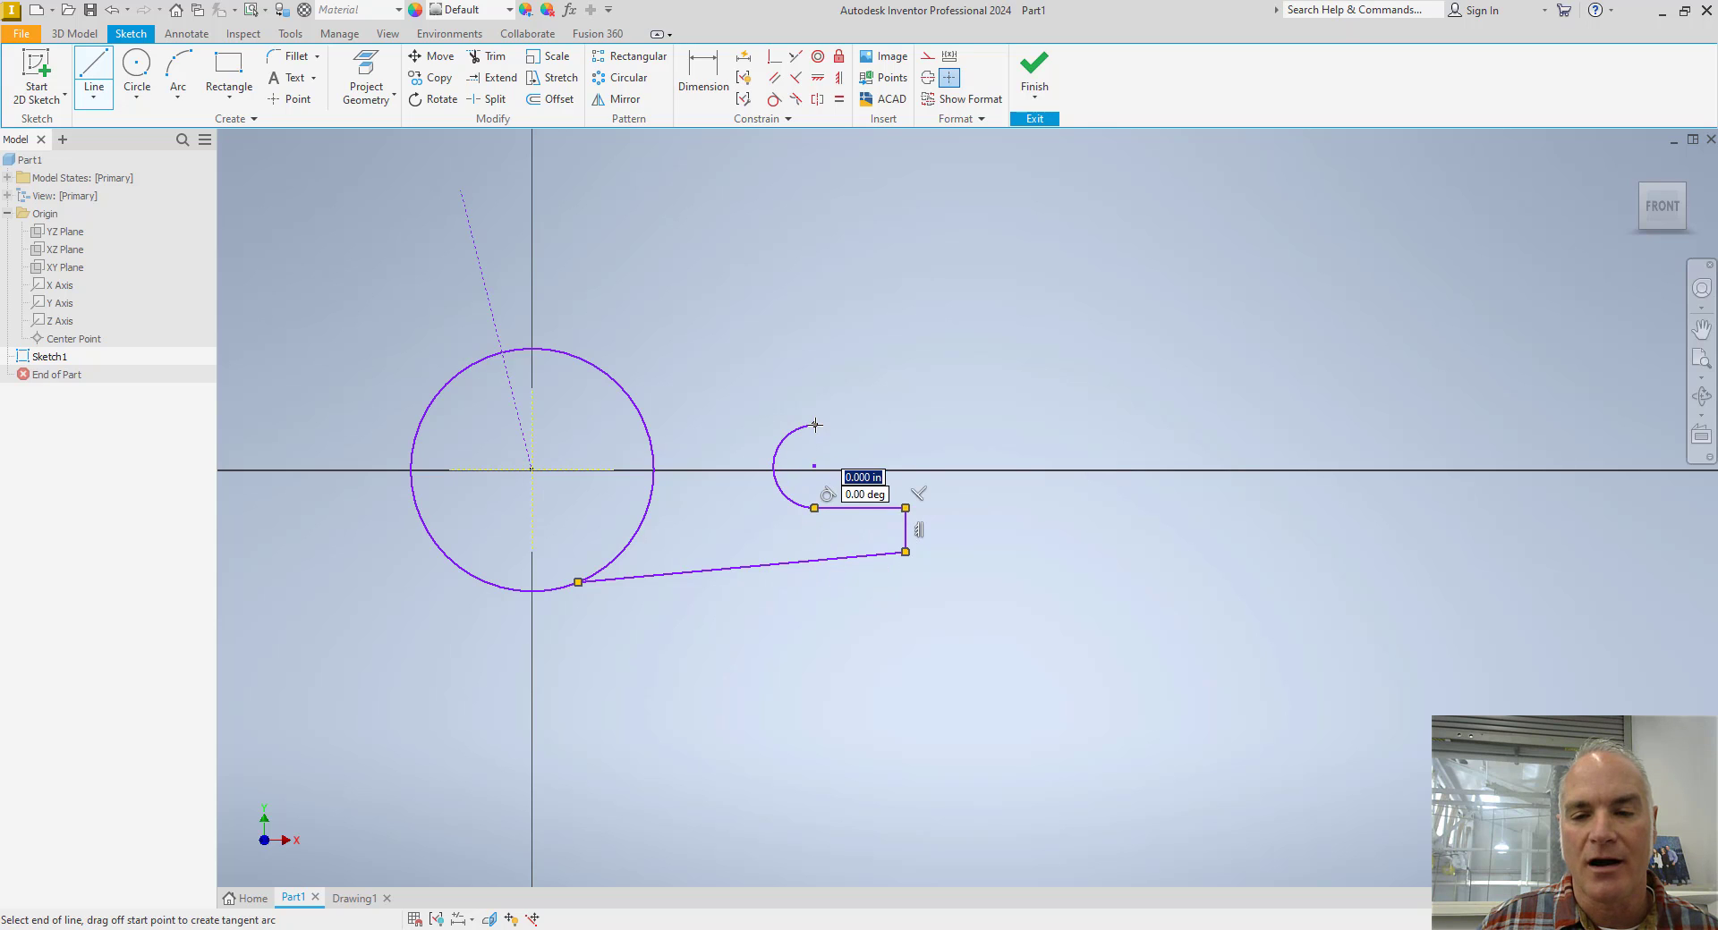
{"action": "left_click", "coordinate": [905, 425]}
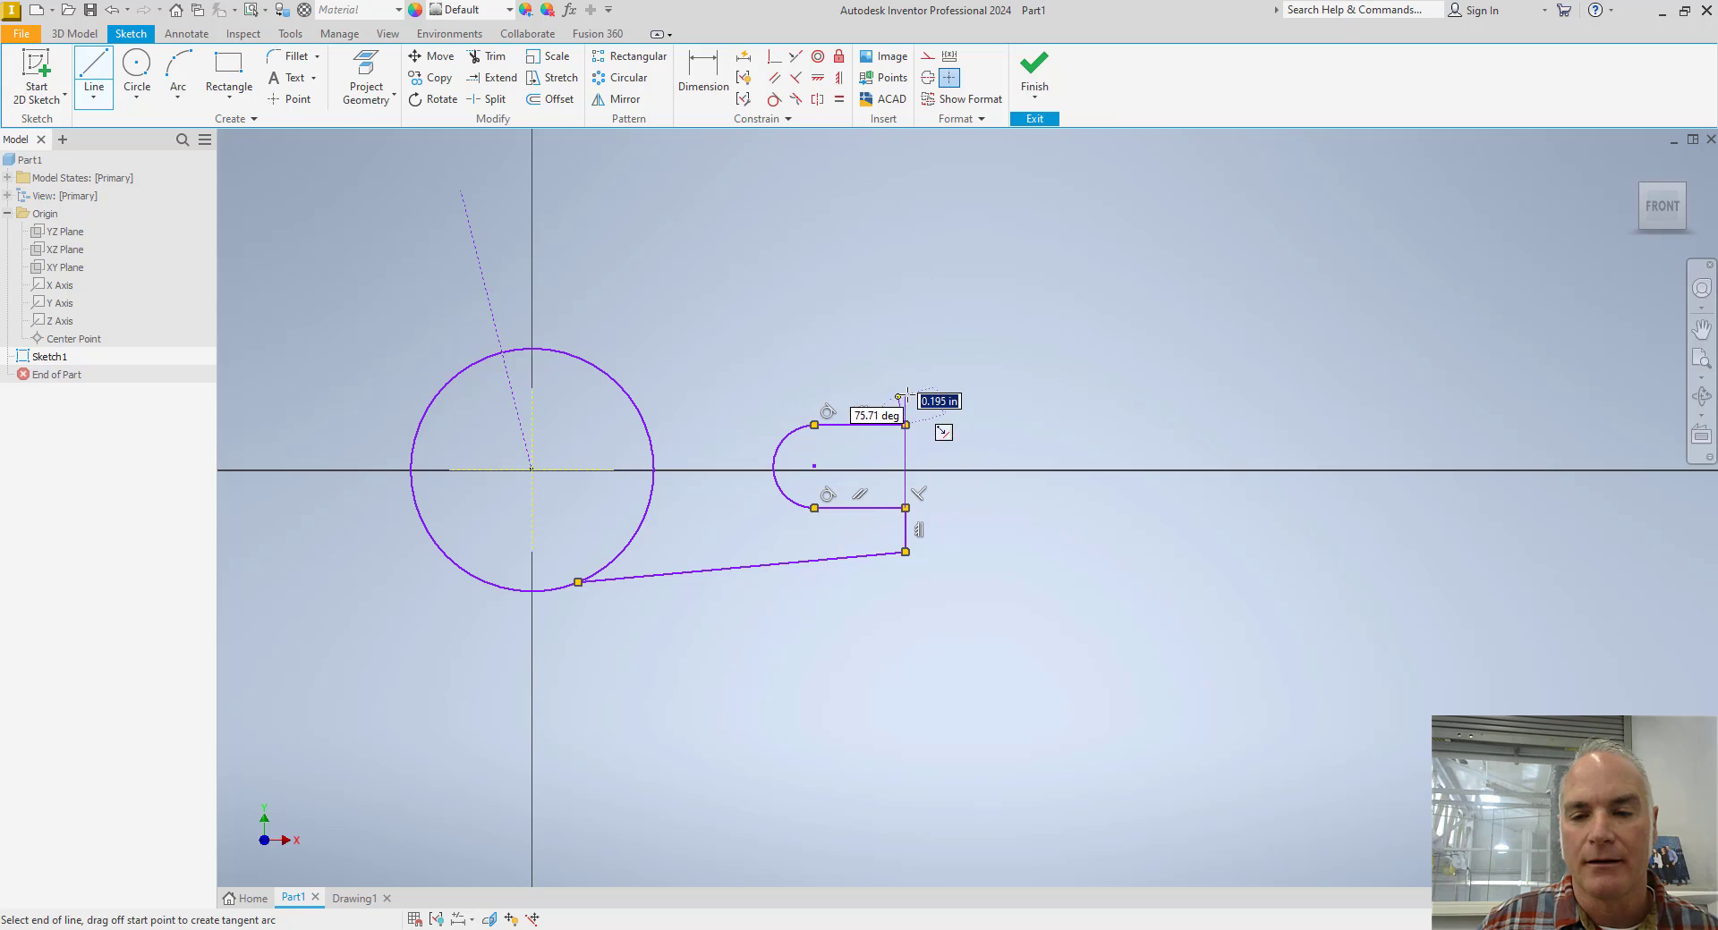
{"action": "left_click", "coordinate": [903, 387]}
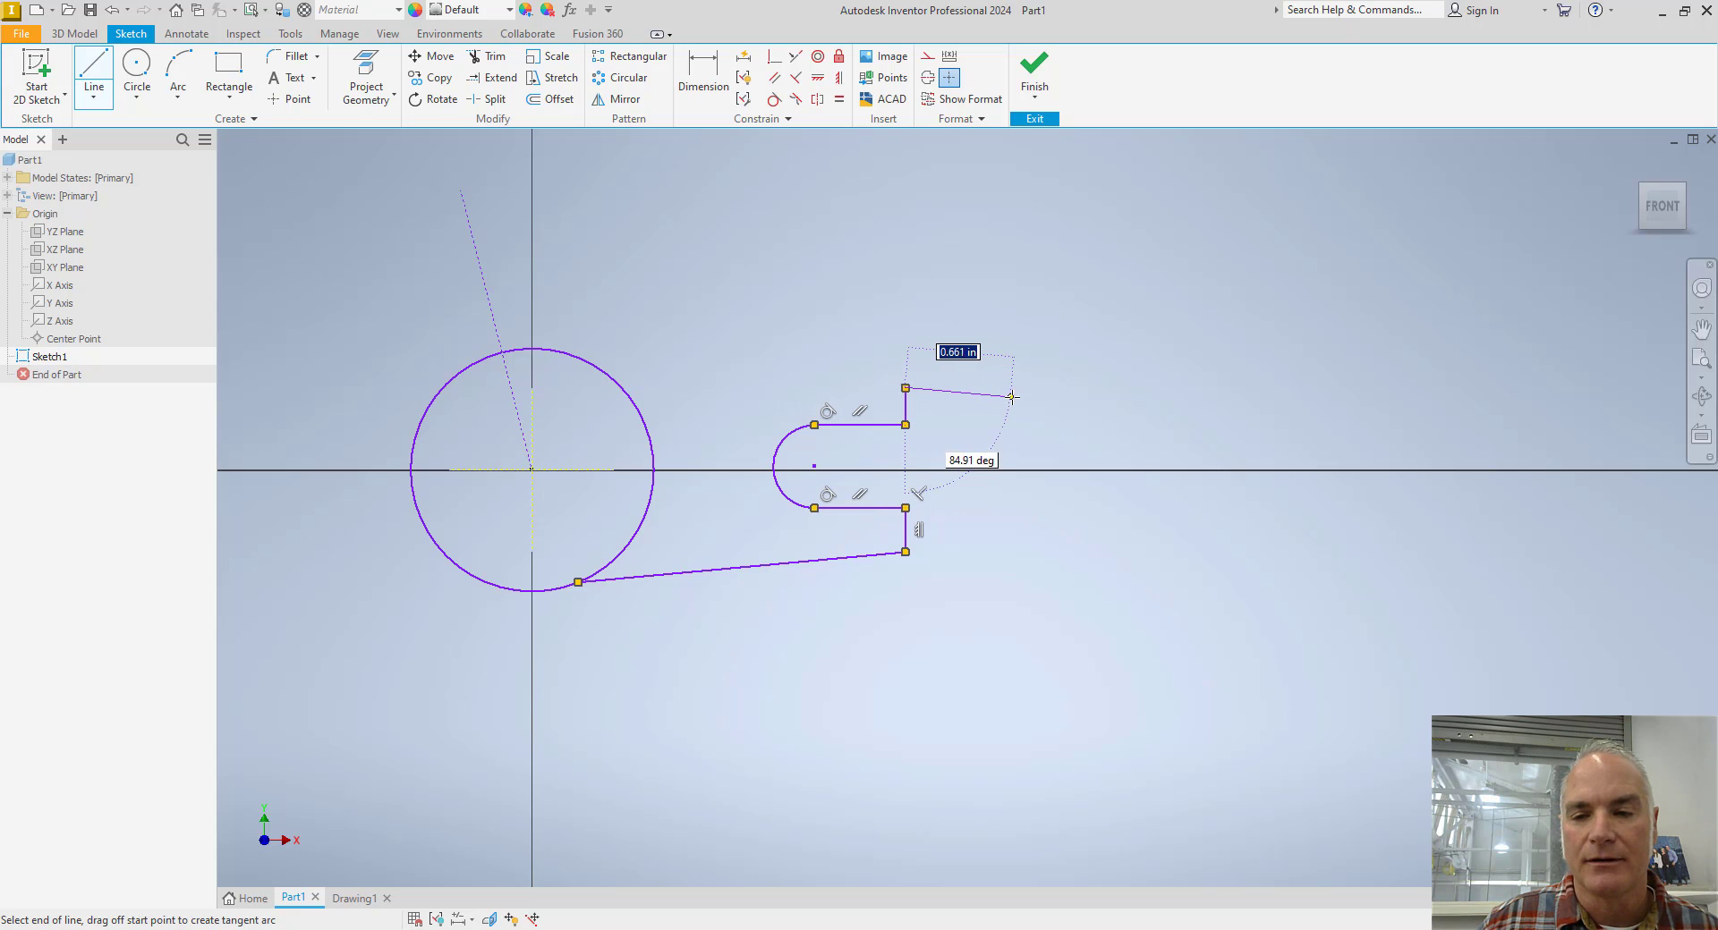
{"action": "key", "text": "Escape"}
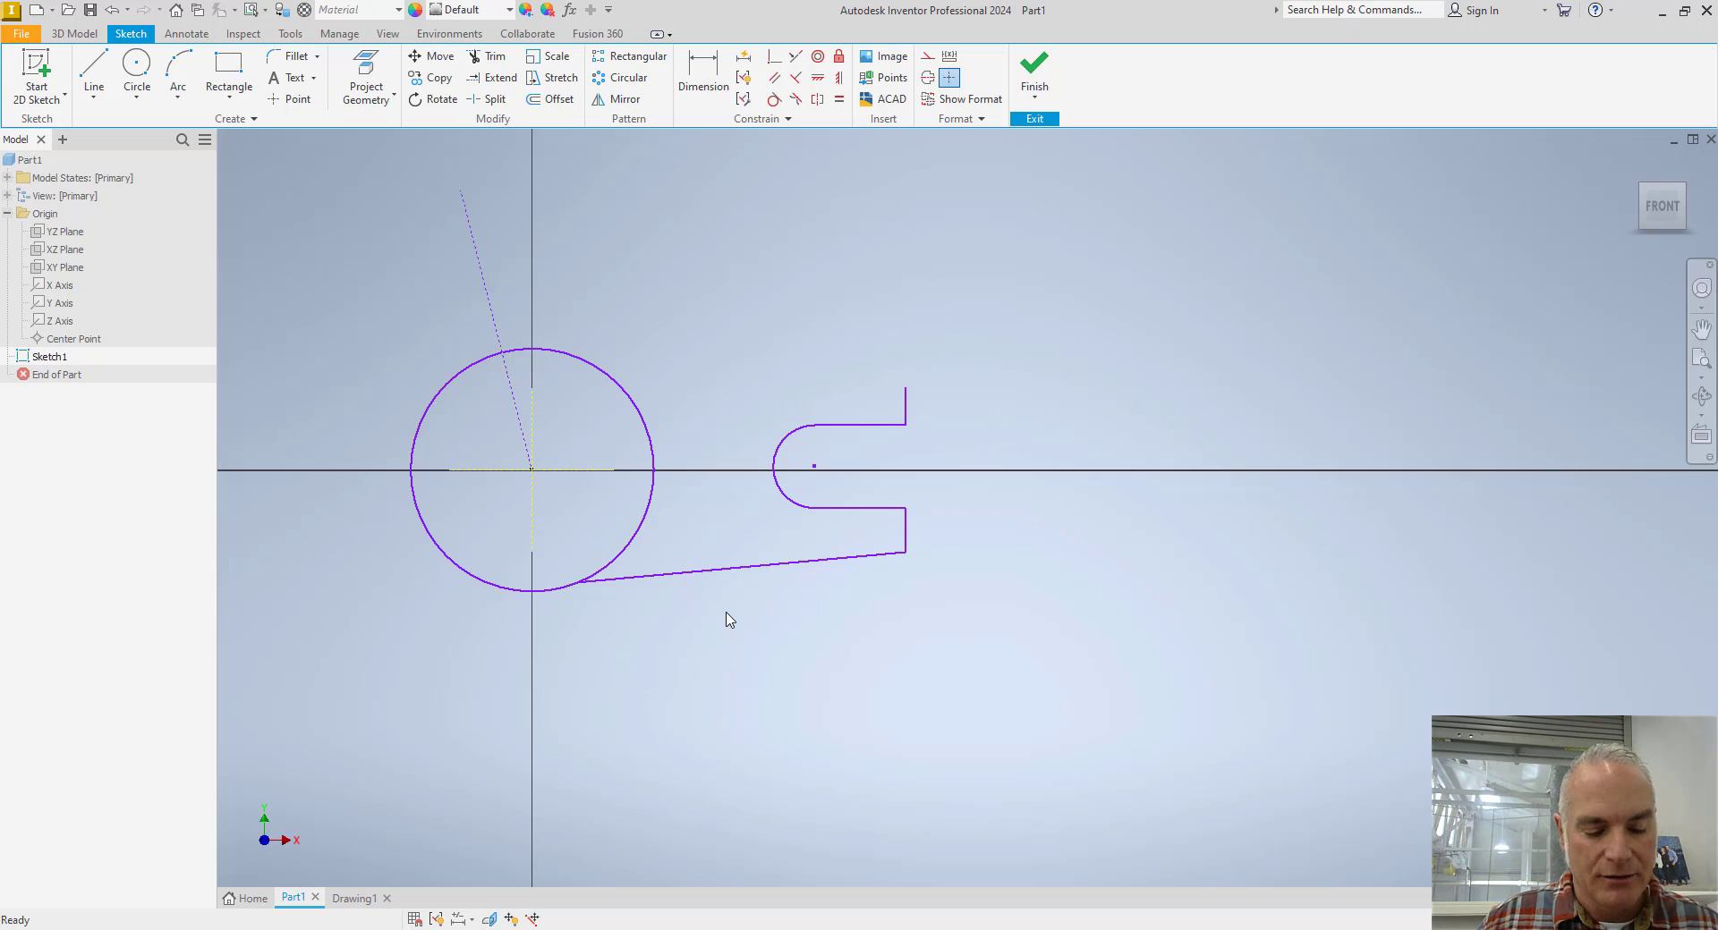
Show all sketch constraints and make the sloped lower line tangent to the circle.
{"action": "right_click", "coordinate": [763, 259]}
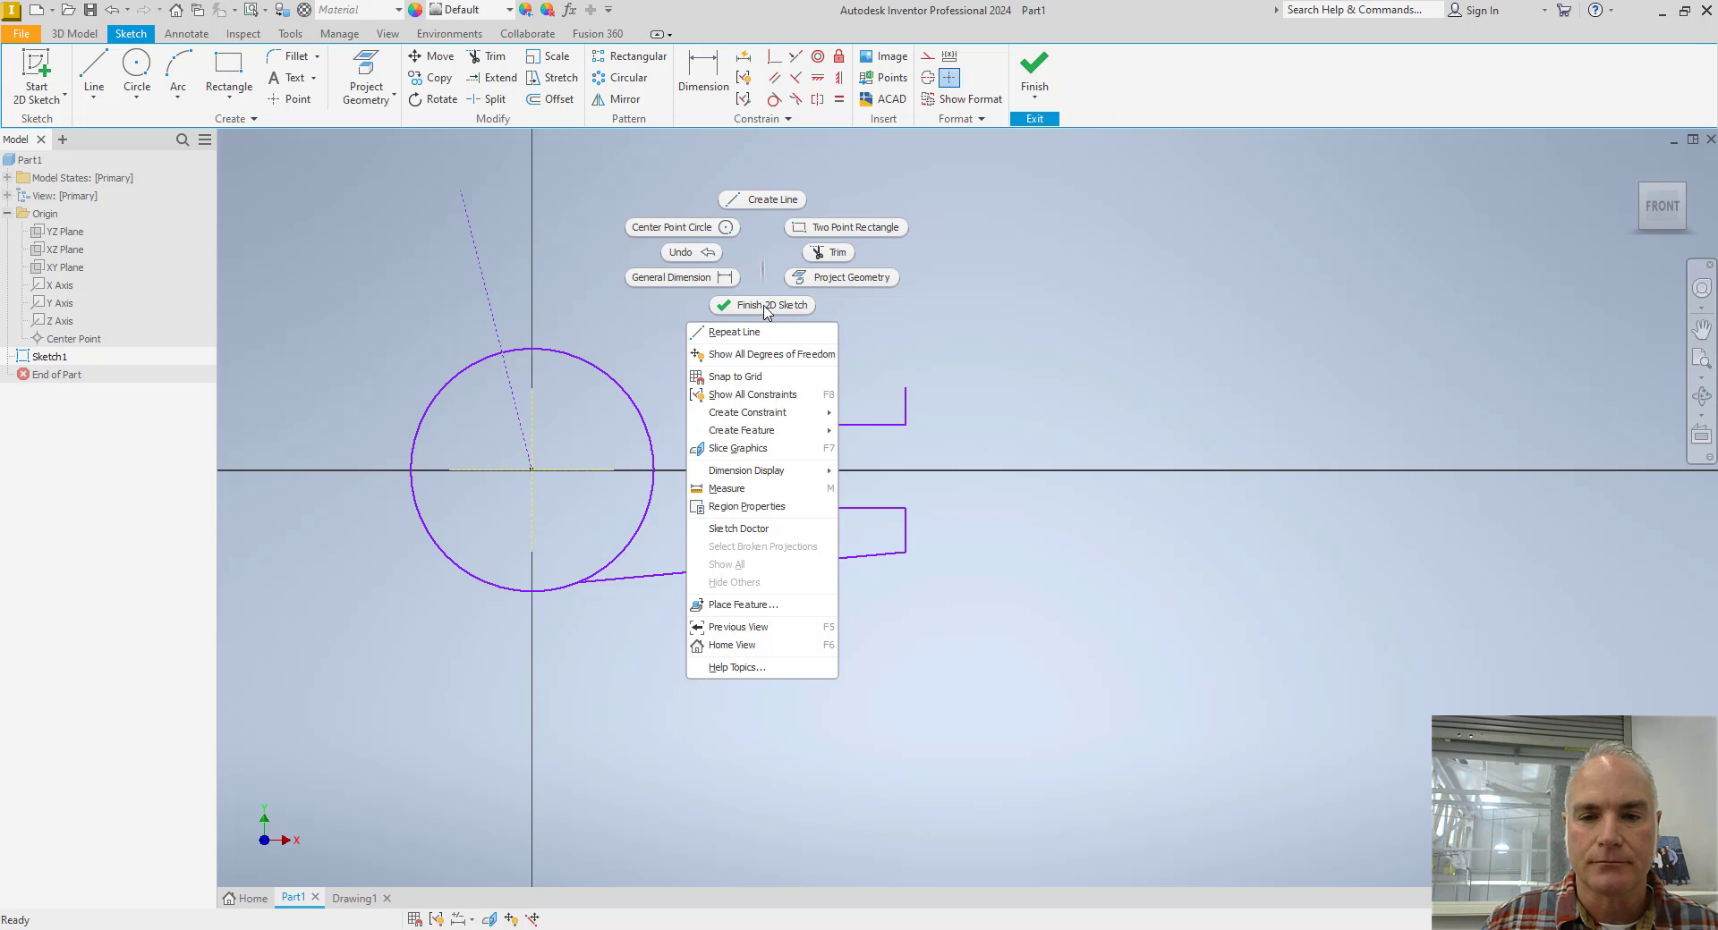
{"action": "left_click", "coordinate": [773, 395]}
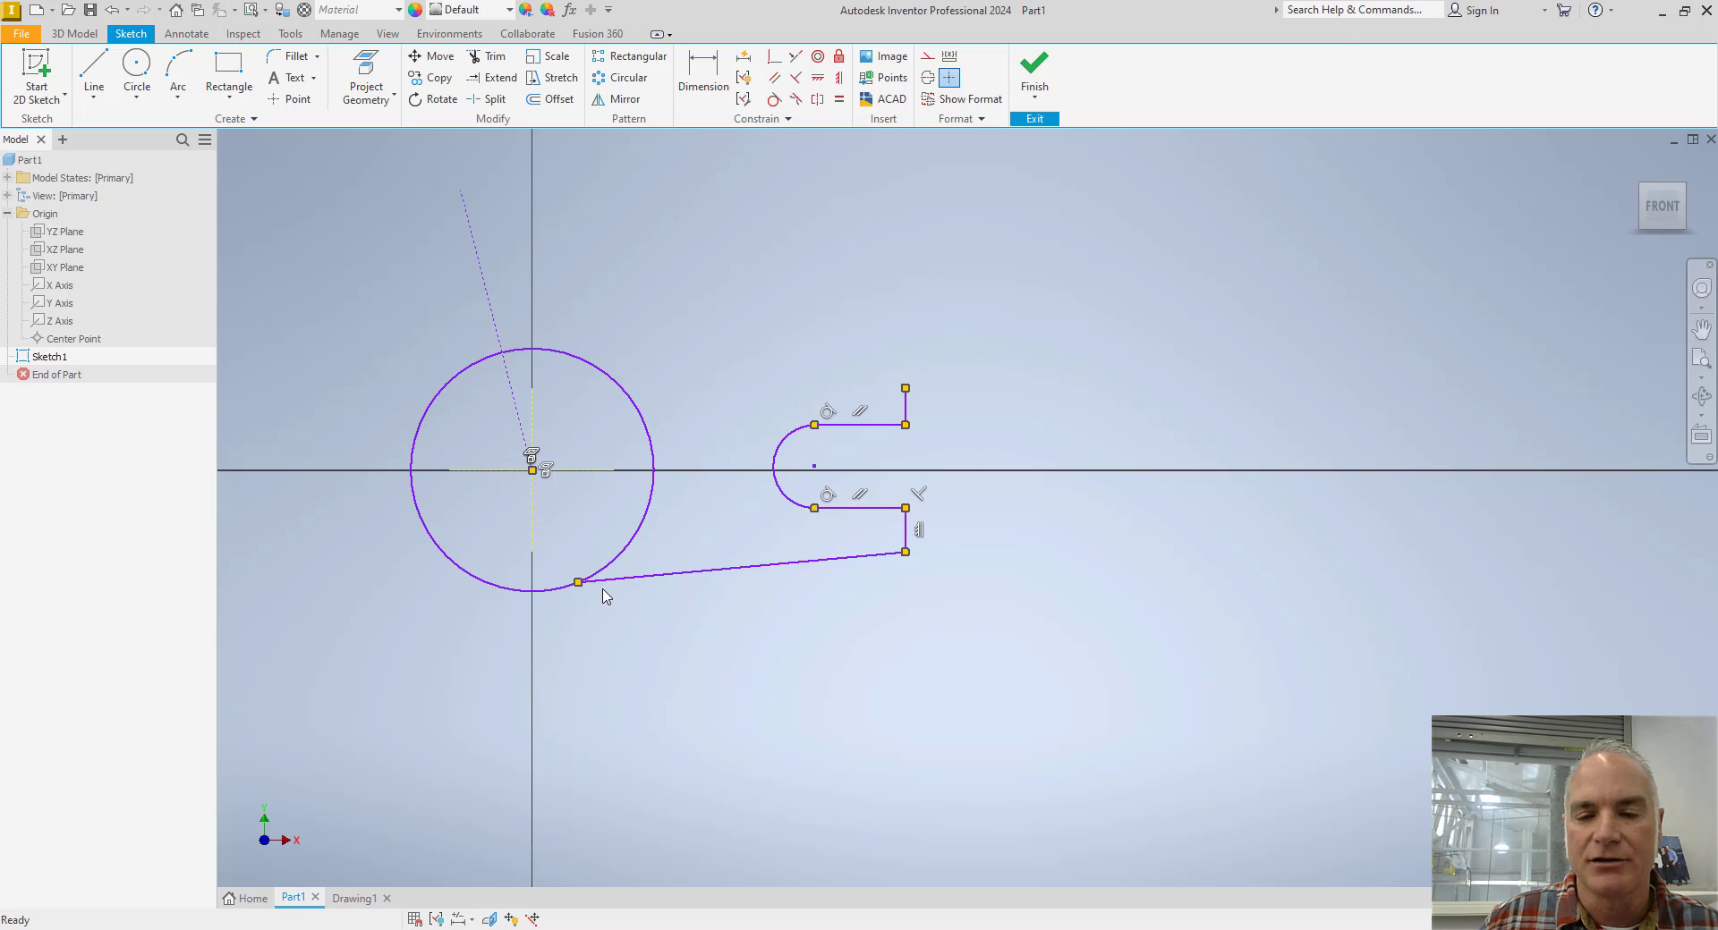
{"action": "left_click", "coordinate": [774, 100]}
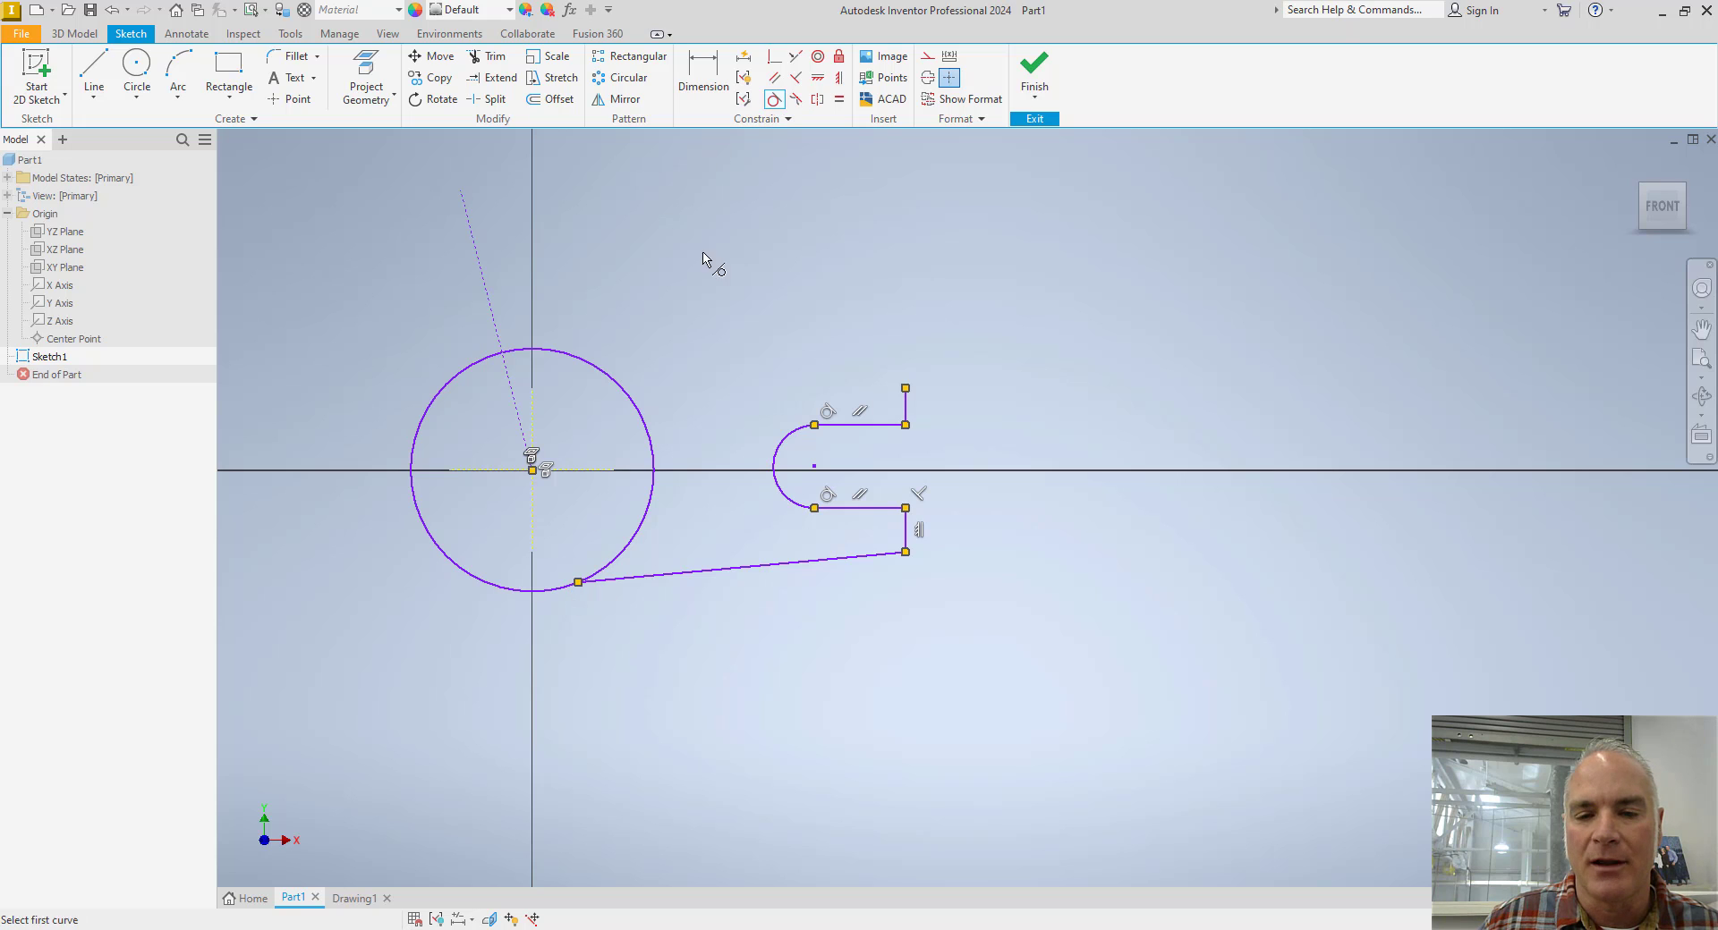
{"action": "left_click", "coordinate": [593, 582]}
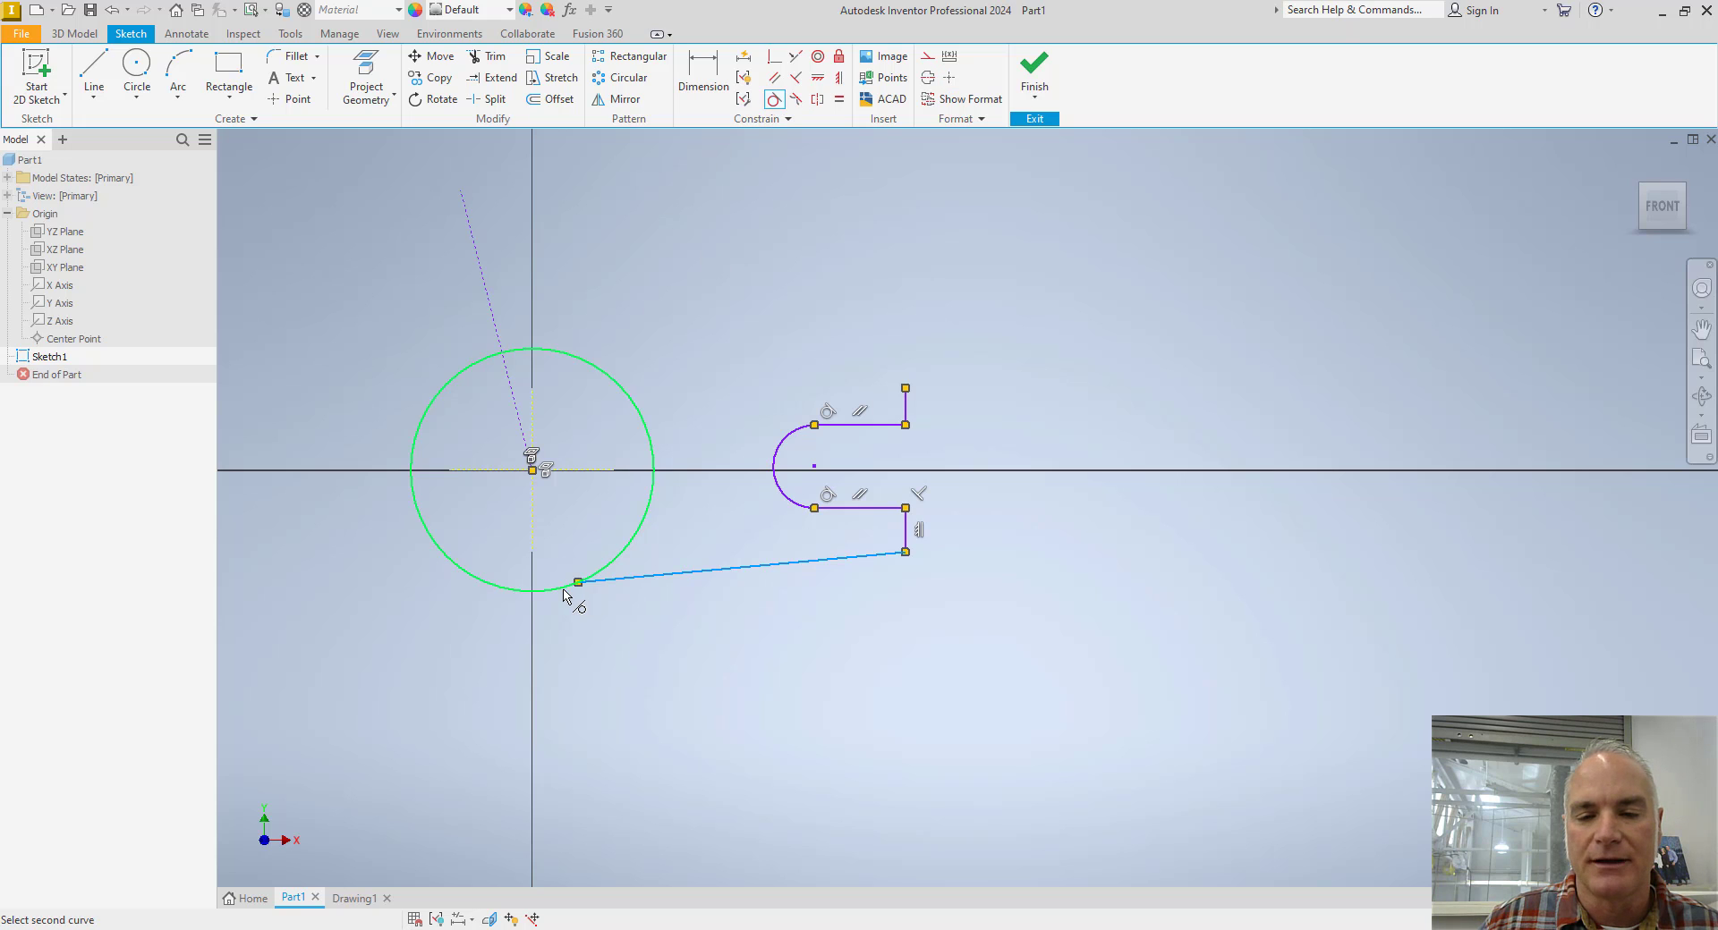
{"action": "left_click", "coordinate": [564, 591]}
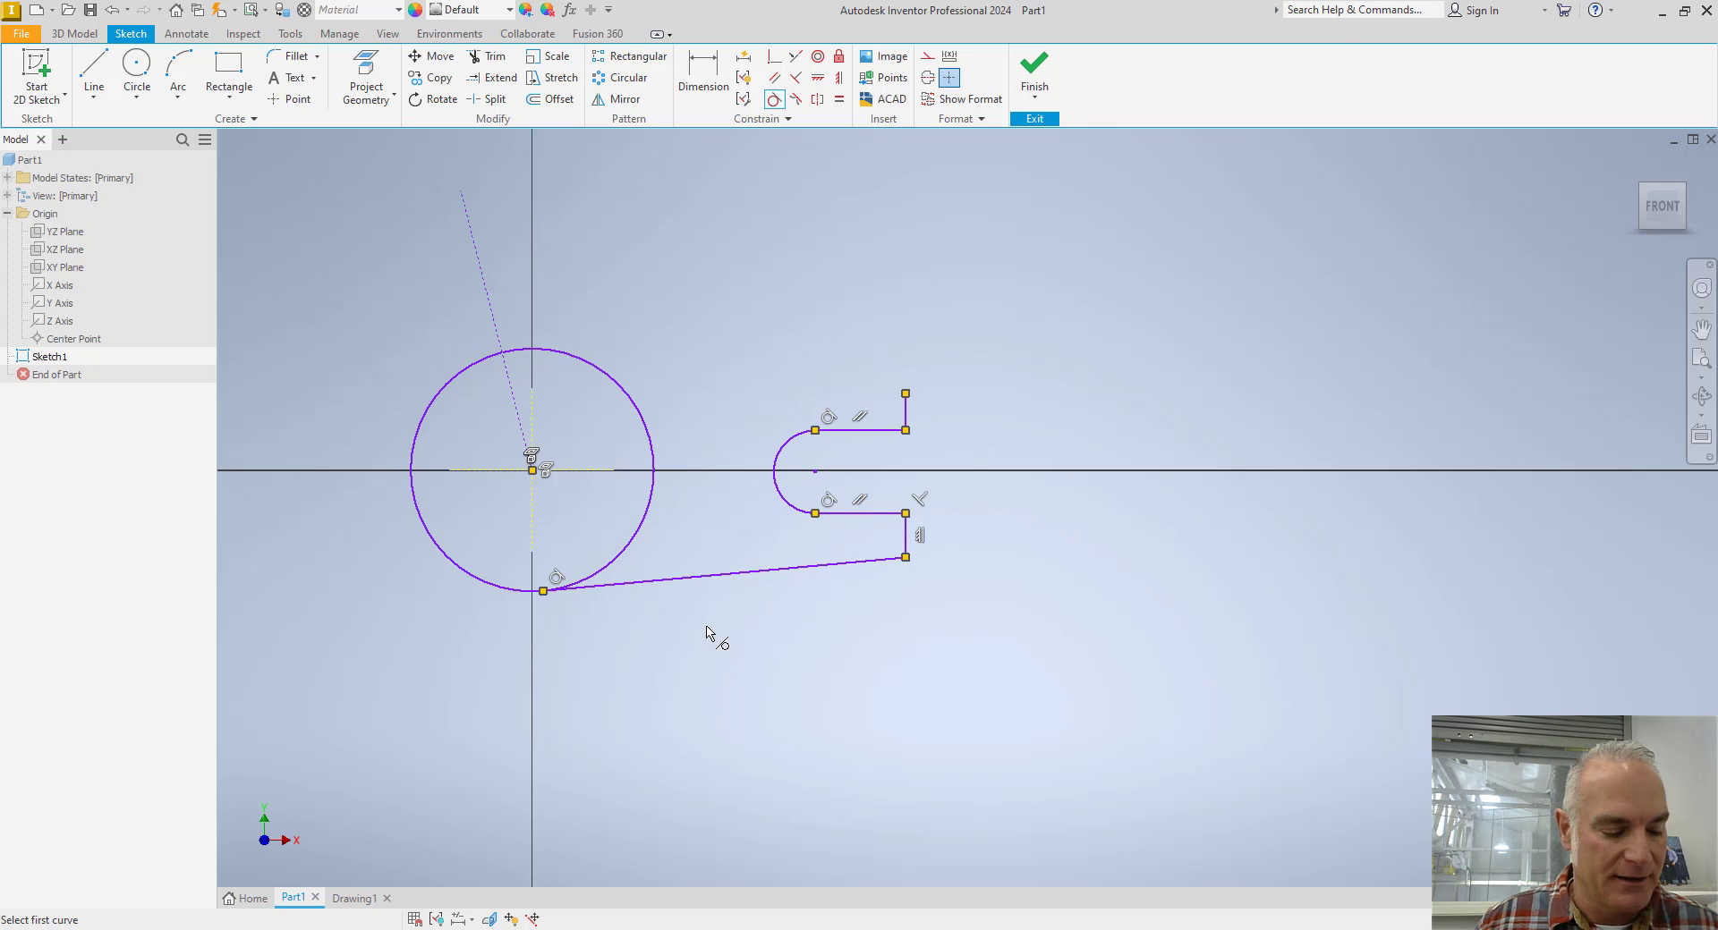
{"action": "key", "text": "Escape"}
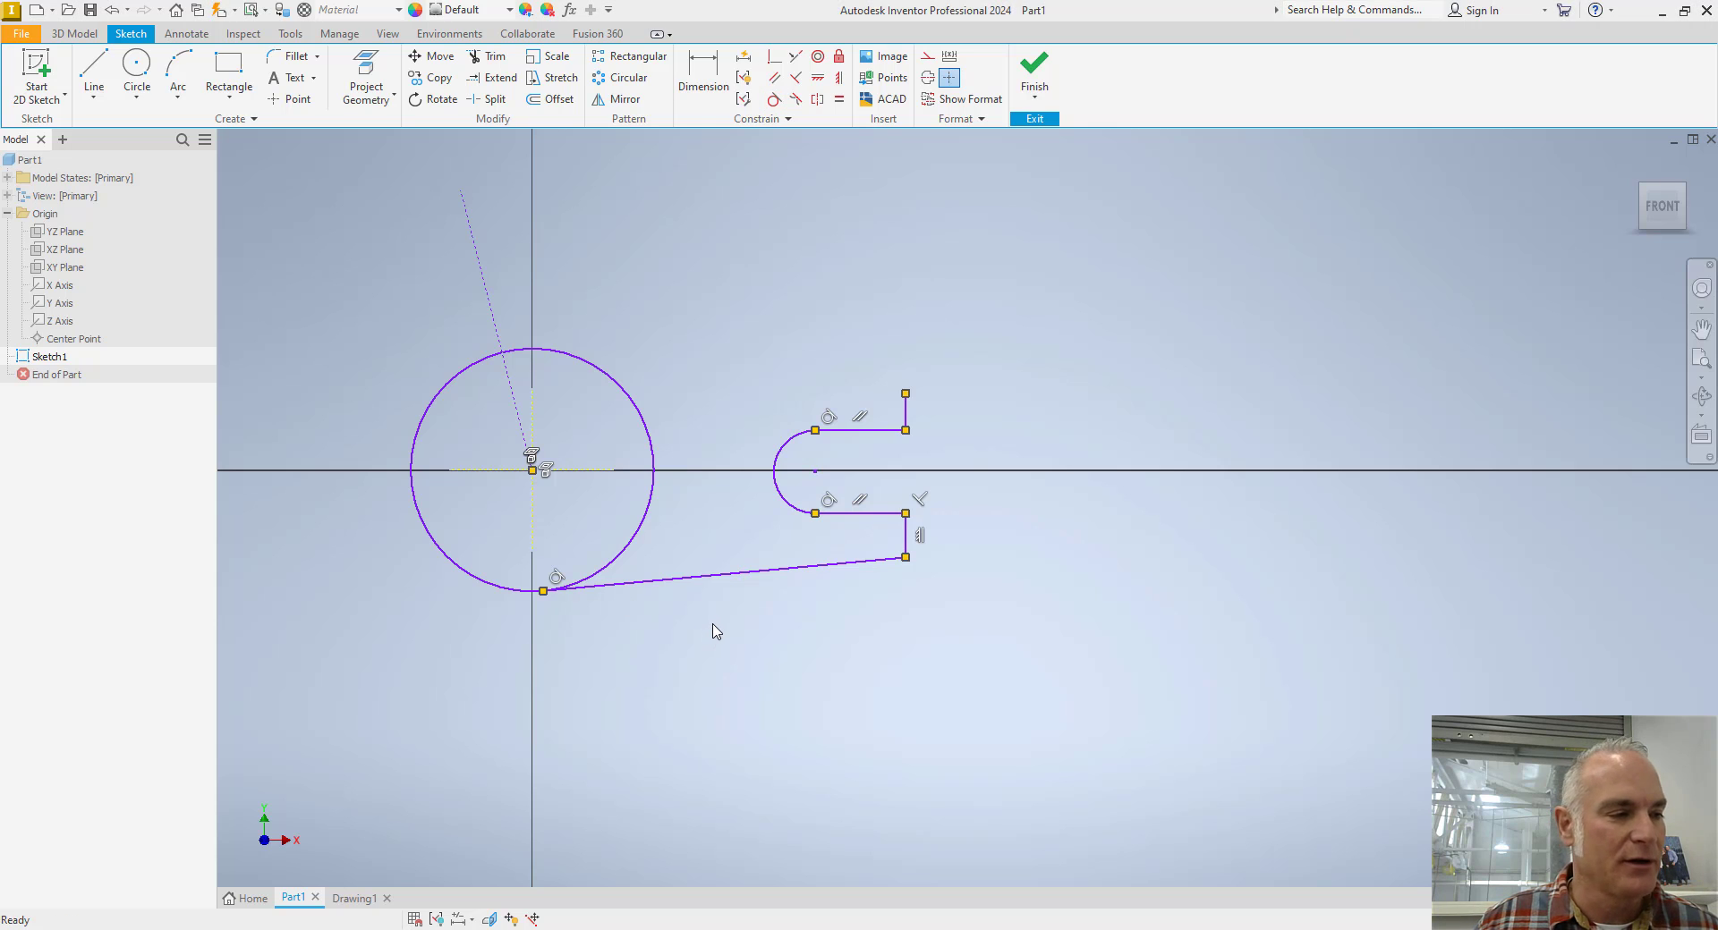
Check the slot on the Toggle Lever drawing, and constrain the slot arc's centre coincident with the projected X axis.
{"action": "key", "text": "alt+Tab"}
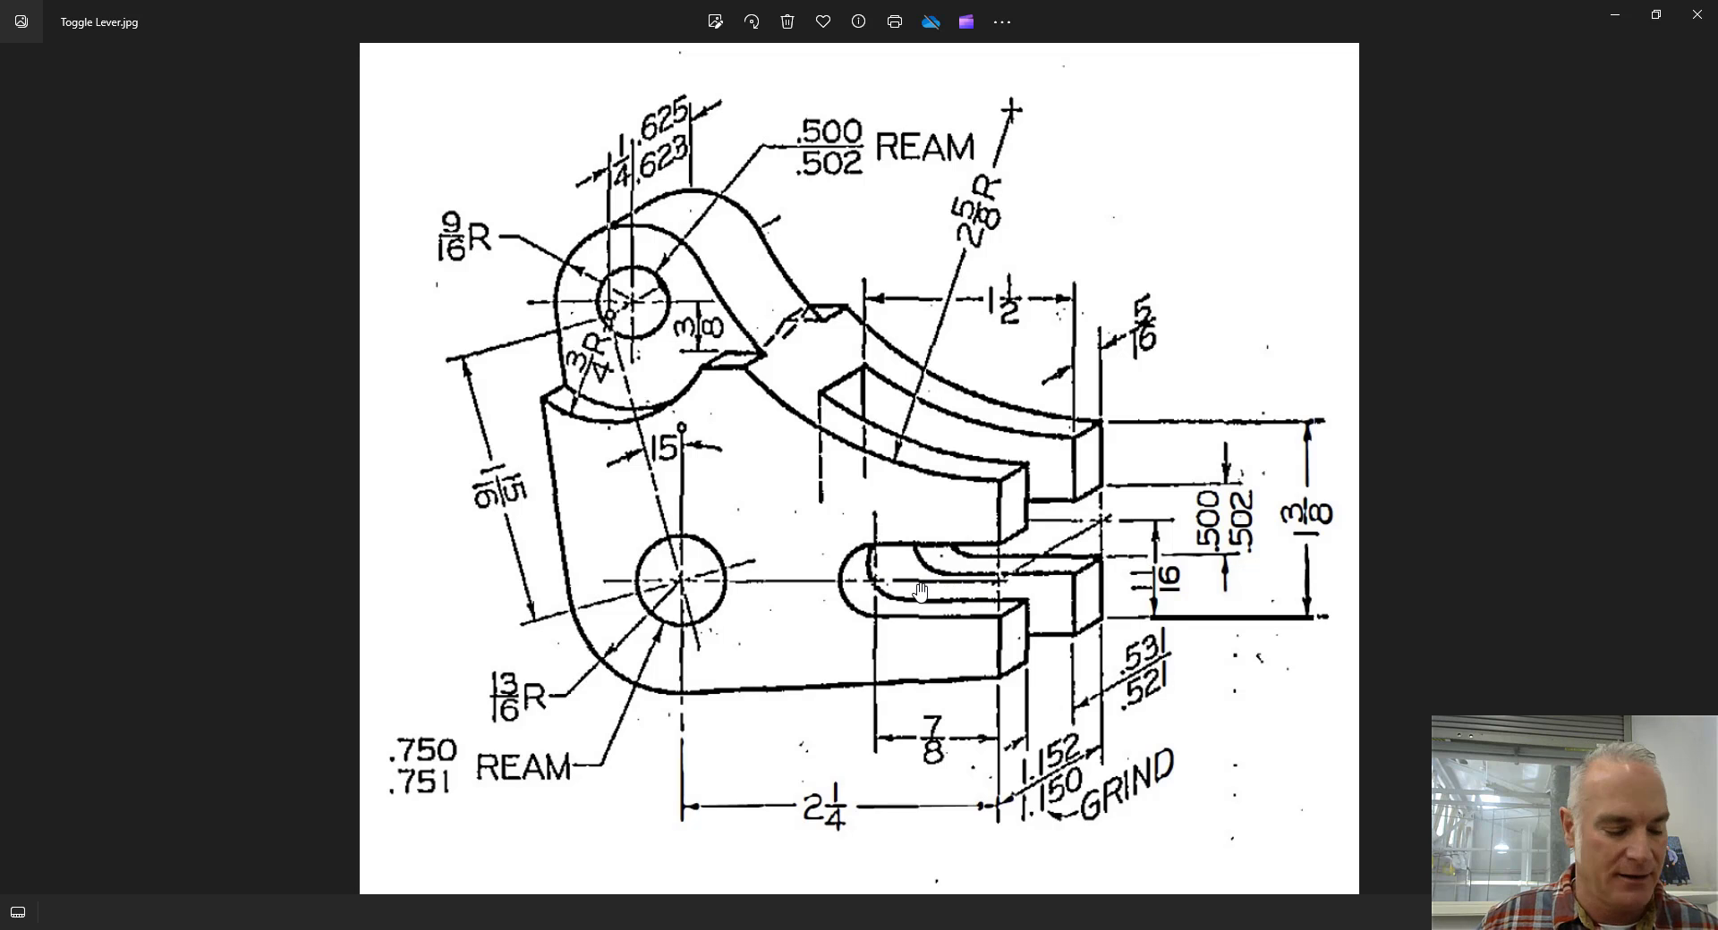
{"action": "key", "text": "alt+Tab"}
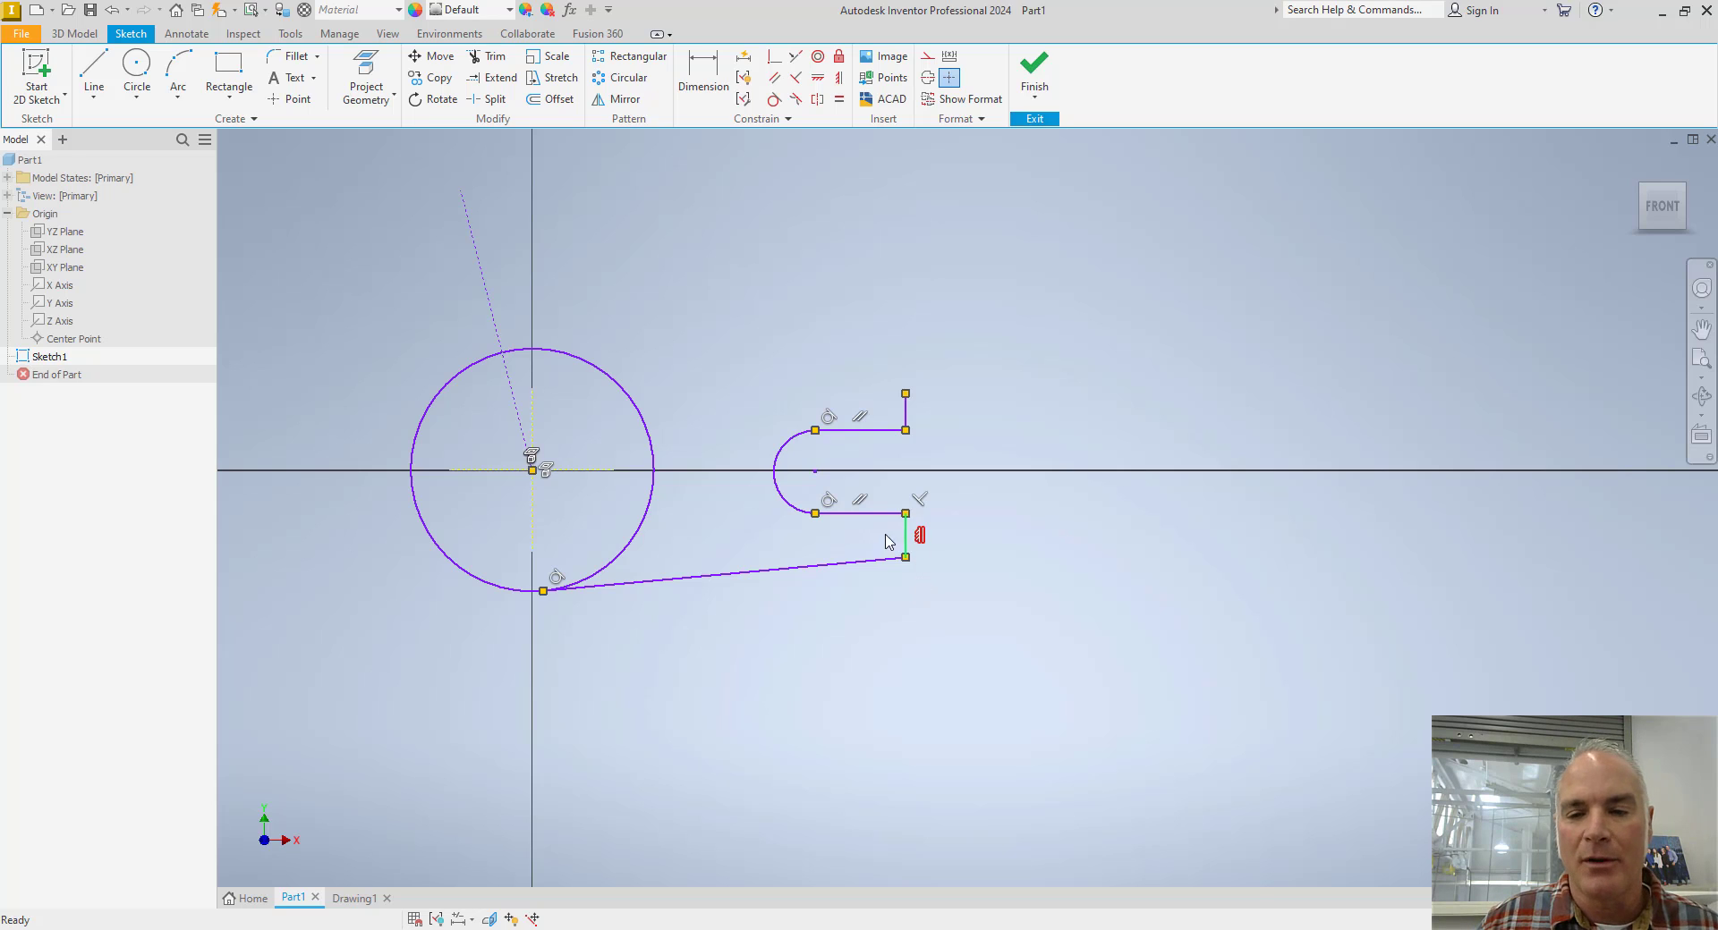
{"action": "left_click", "coordinate": [774, 59]}
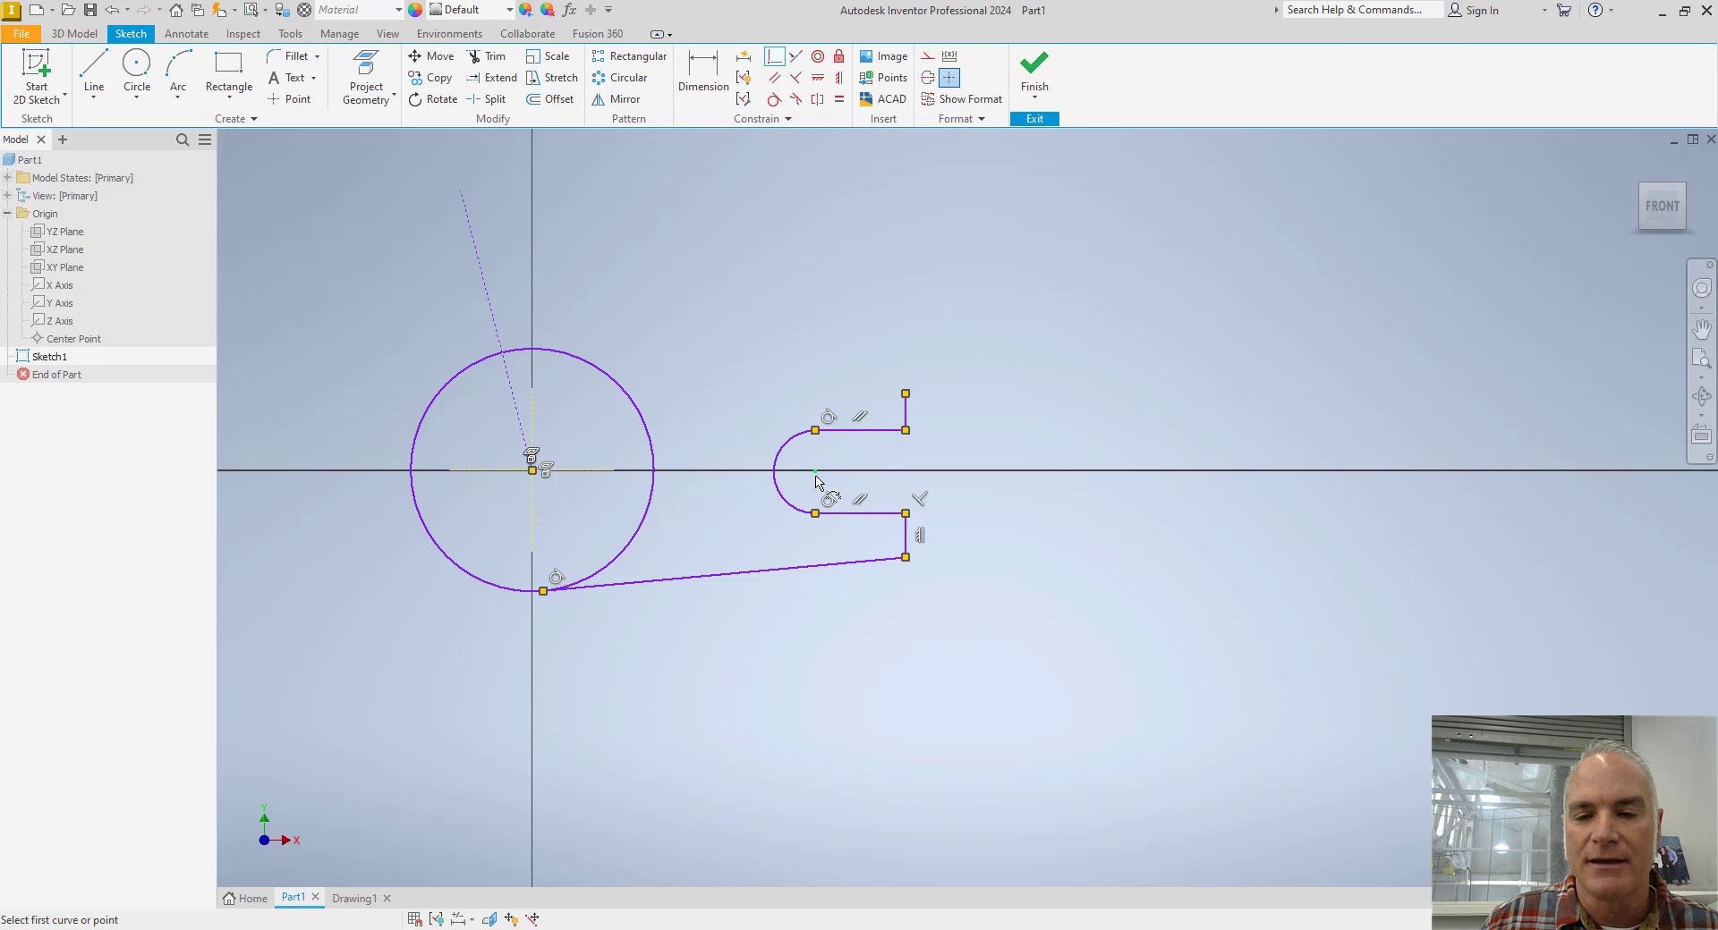
{"action": "left_click", "coordinate": [816, 482]}
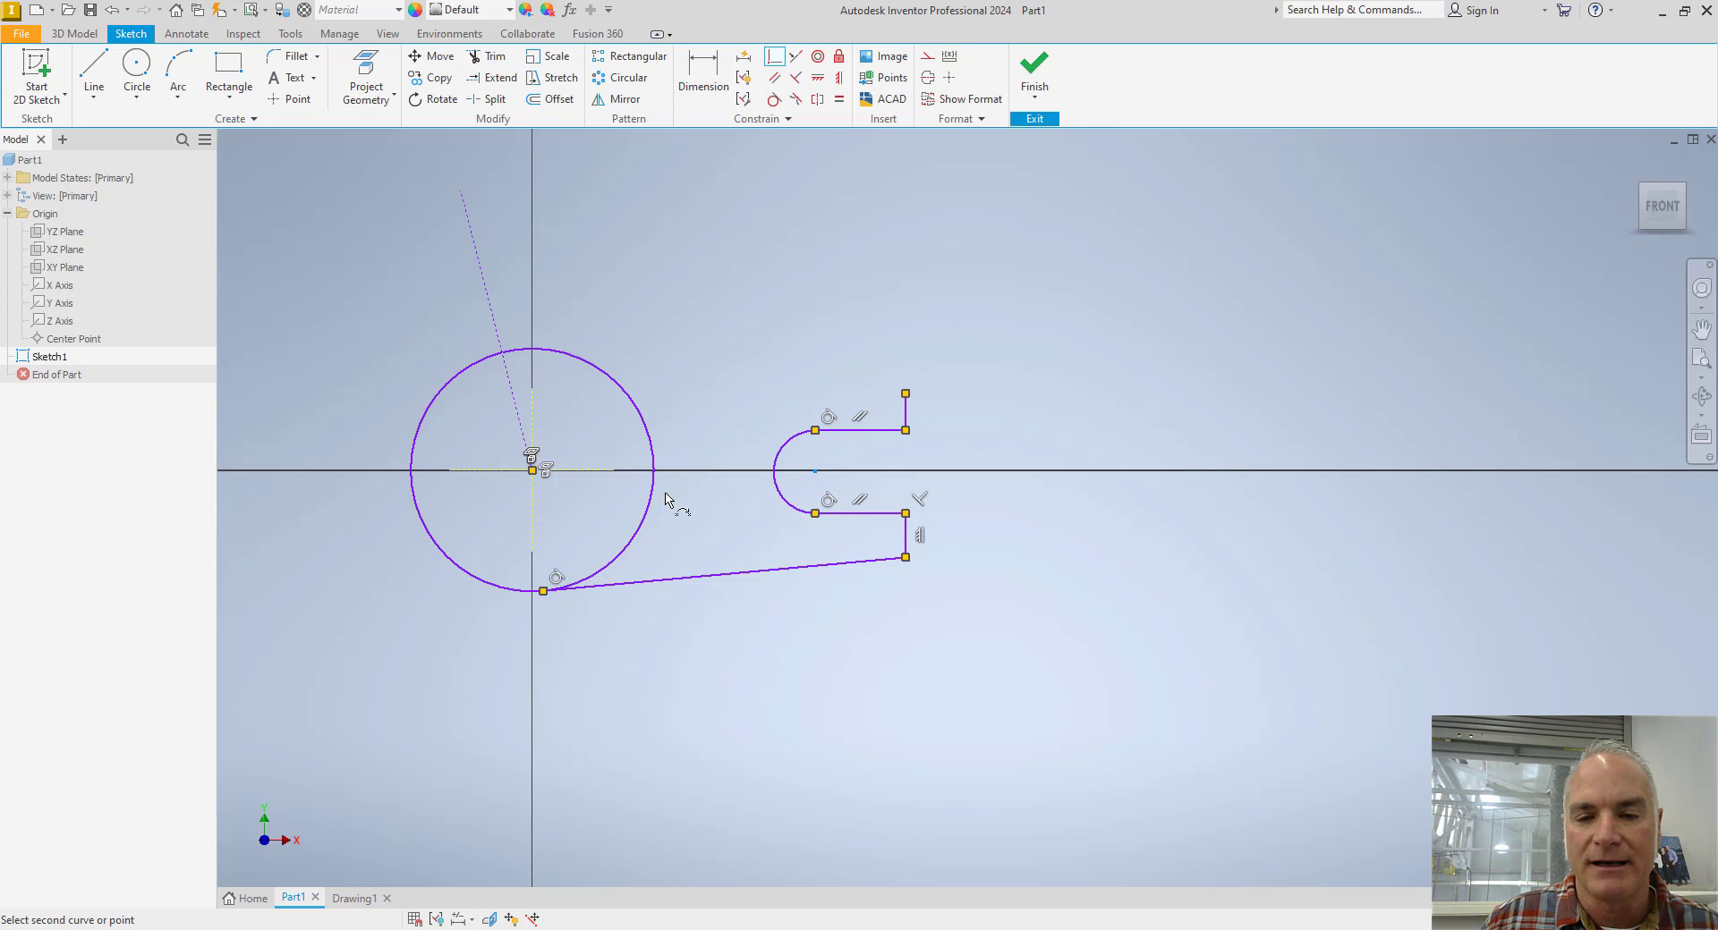
{"action": "left_click", "coordinate": [598, 478]}
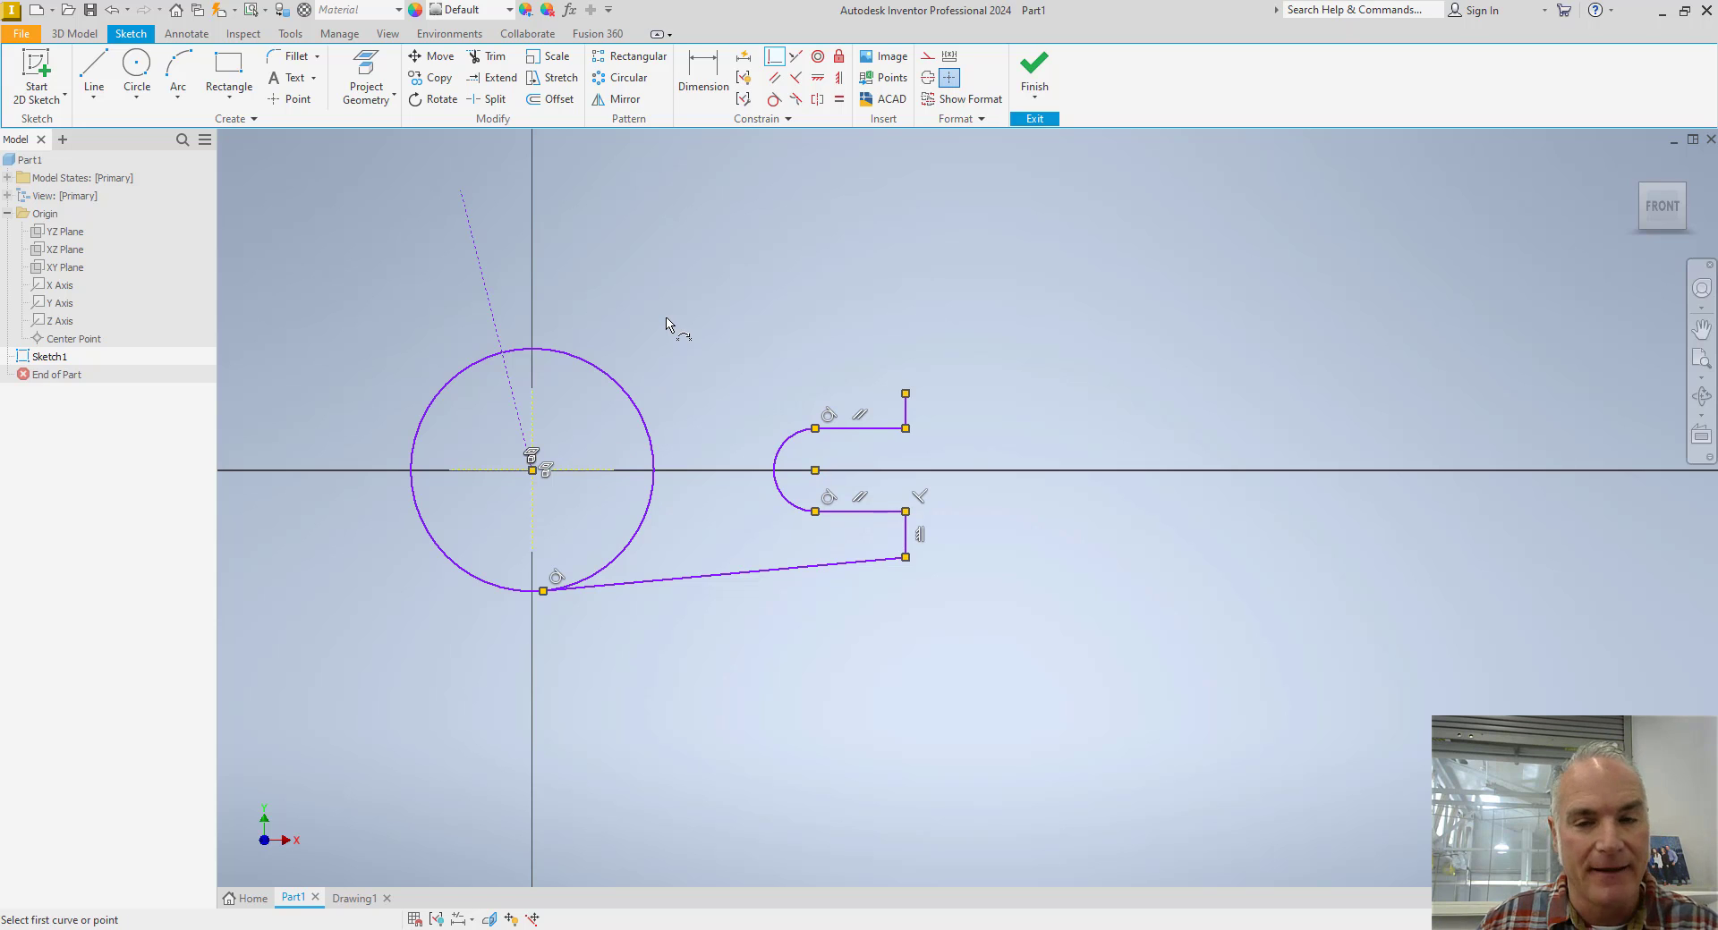
Apply an Equal constraint between the short vertical fork lines above and below the slot.
{"action": "left_click", "coordinate": [839, 99]}
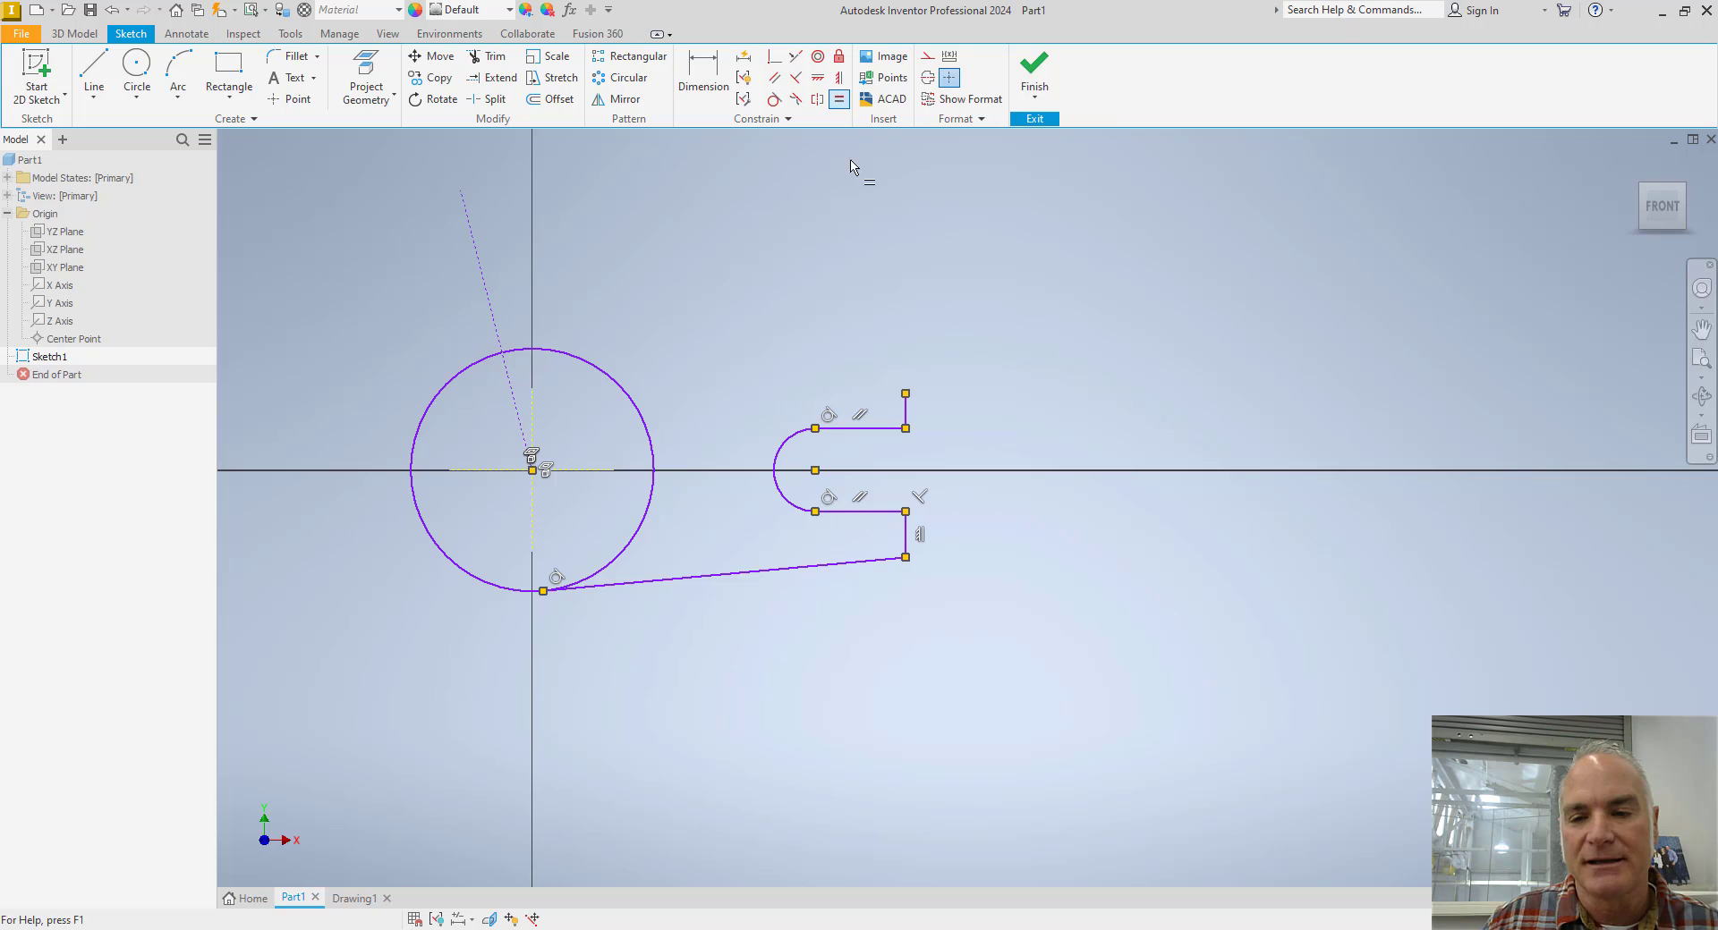
{"action": "left_click", "coordinate": [906, 415]}
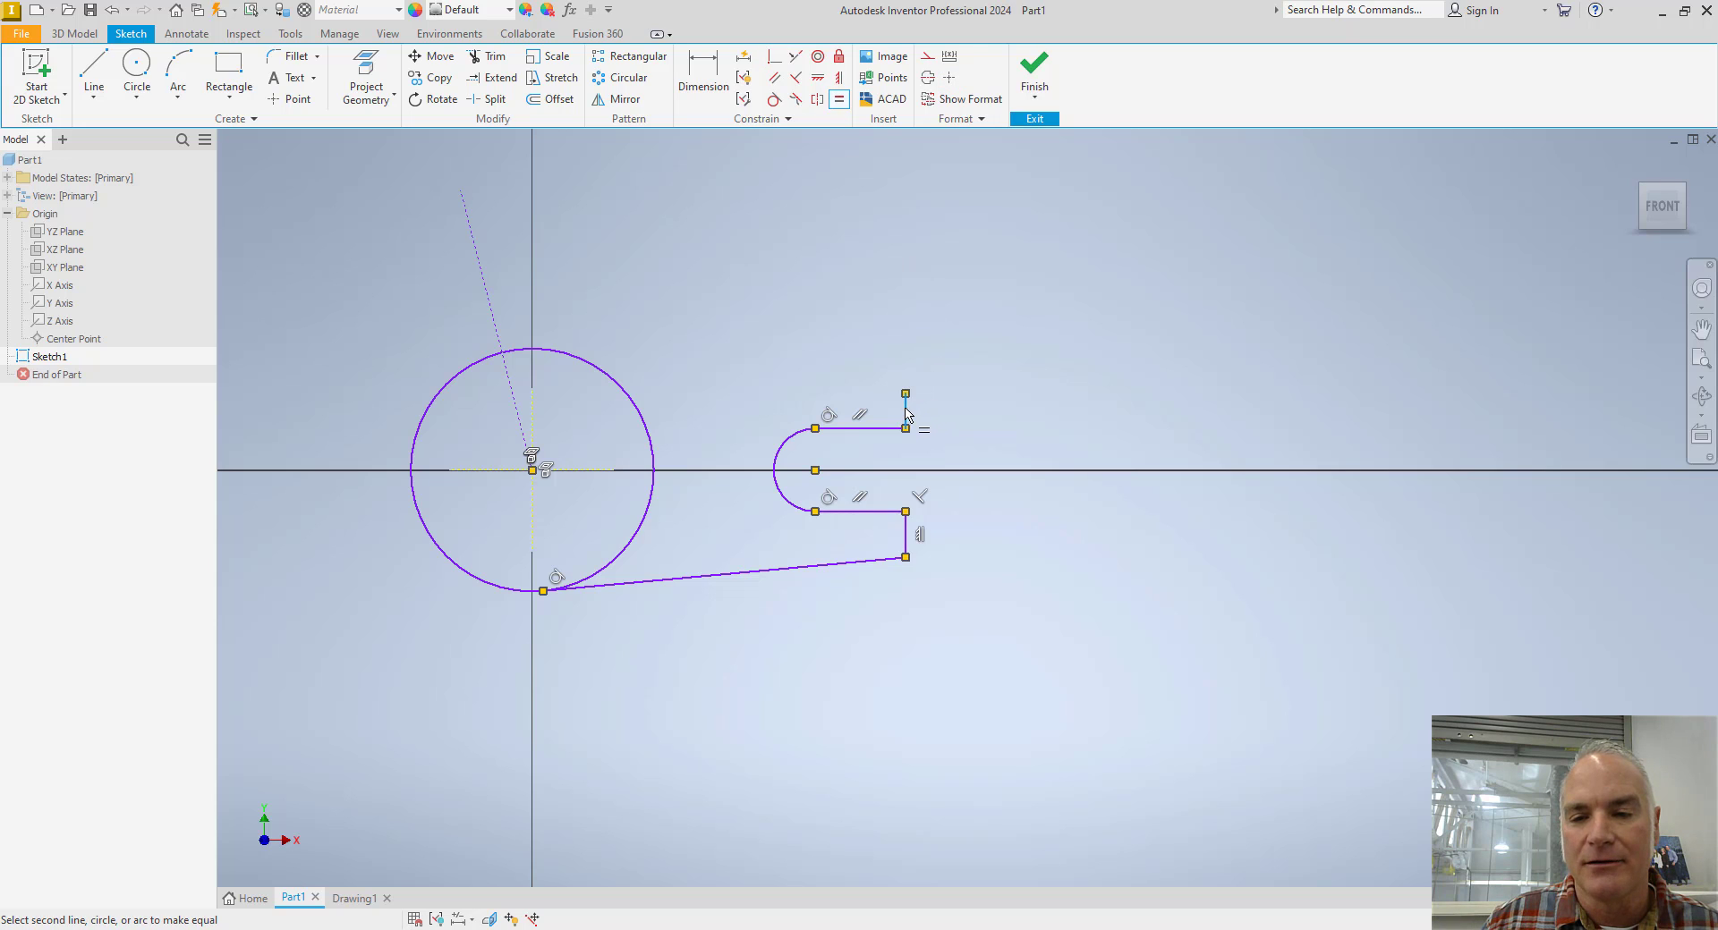
{"action": "left_click", "coordinate": [907, 537]}
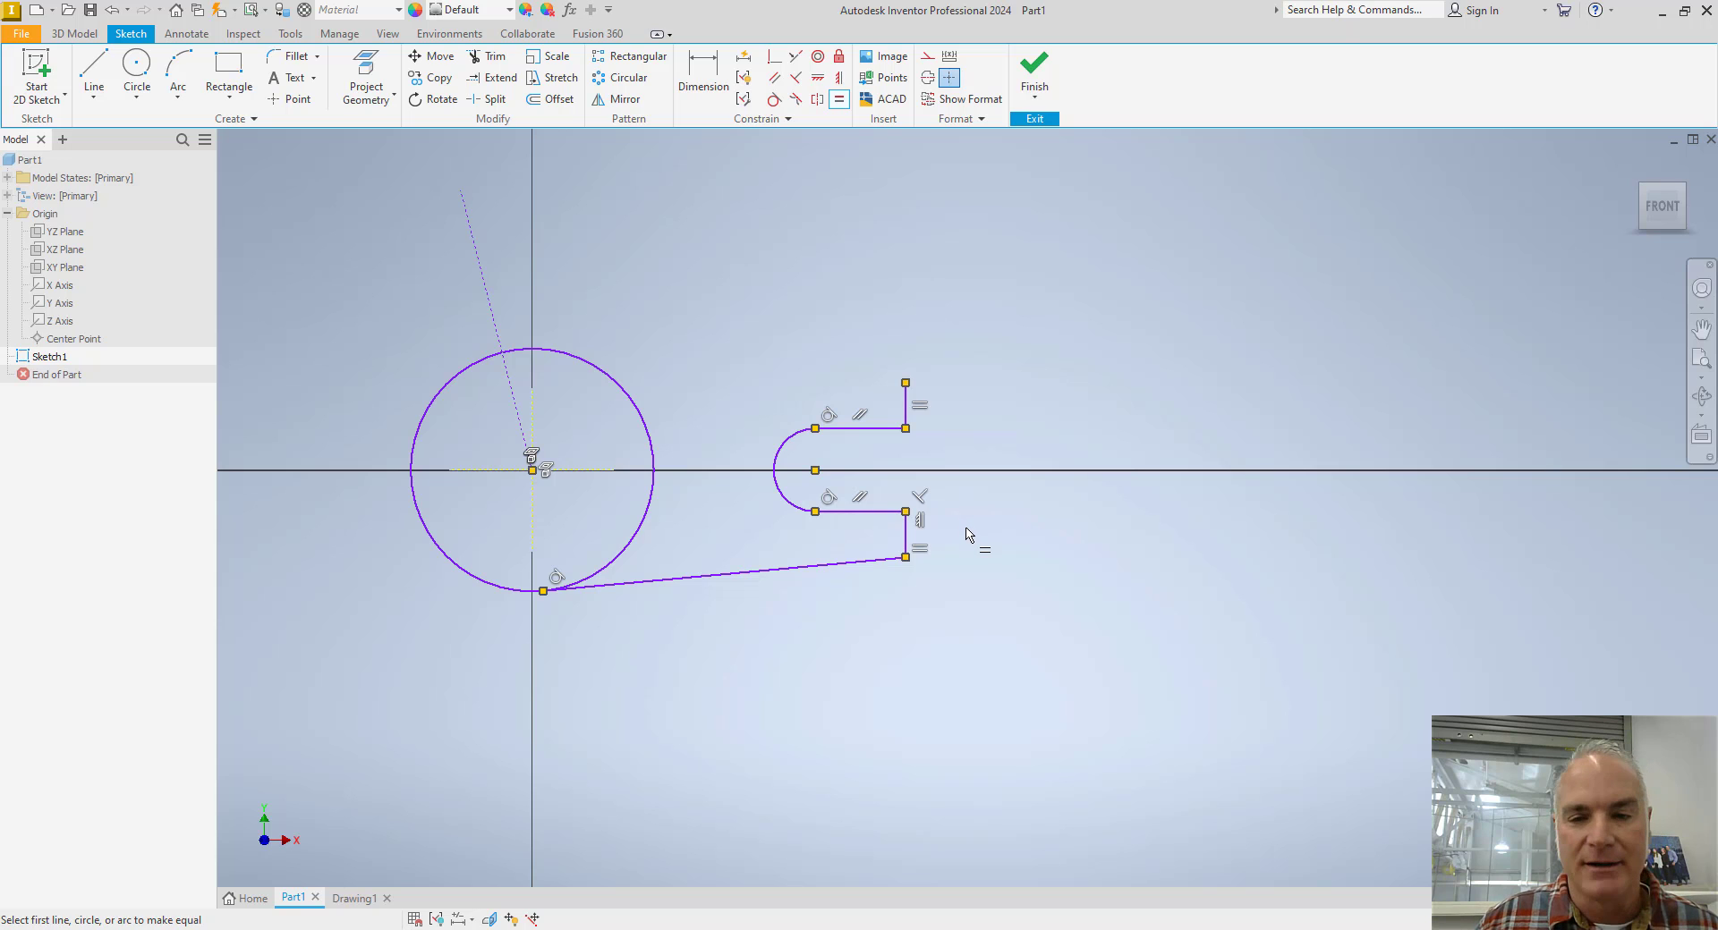
Check the upper arm on the Toggle Lever drawing, and sketch a line about 1.79 in long up from the circle's left side at about 95 degrees.
{"action": "key", "text": "Escape"}
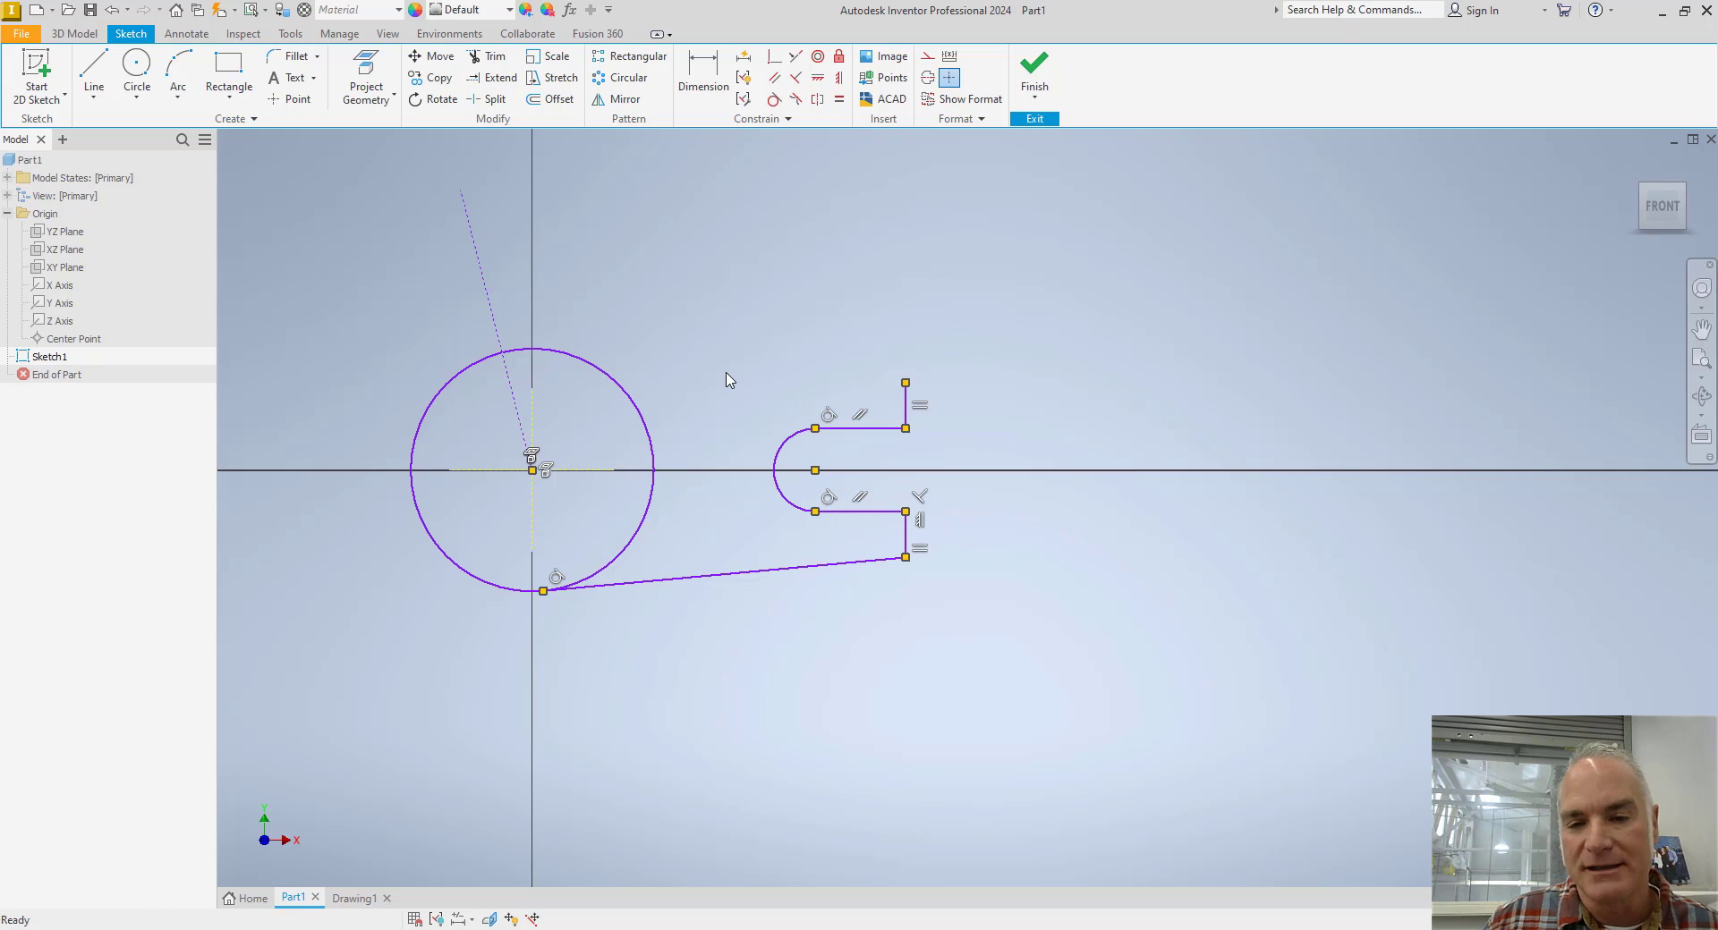
{"action": "scroll", "coordinate": [727, 374], "scroll_direction": "down", "scroll_amount": 6}
{"action": "scroll", "coordinate": [727, 375], "scroll_direction": "up", "scroll_amount": 5}
{"action": "middle_click_drag", "start_coordinate": [728, 375], "coordinate": [807, 445]}
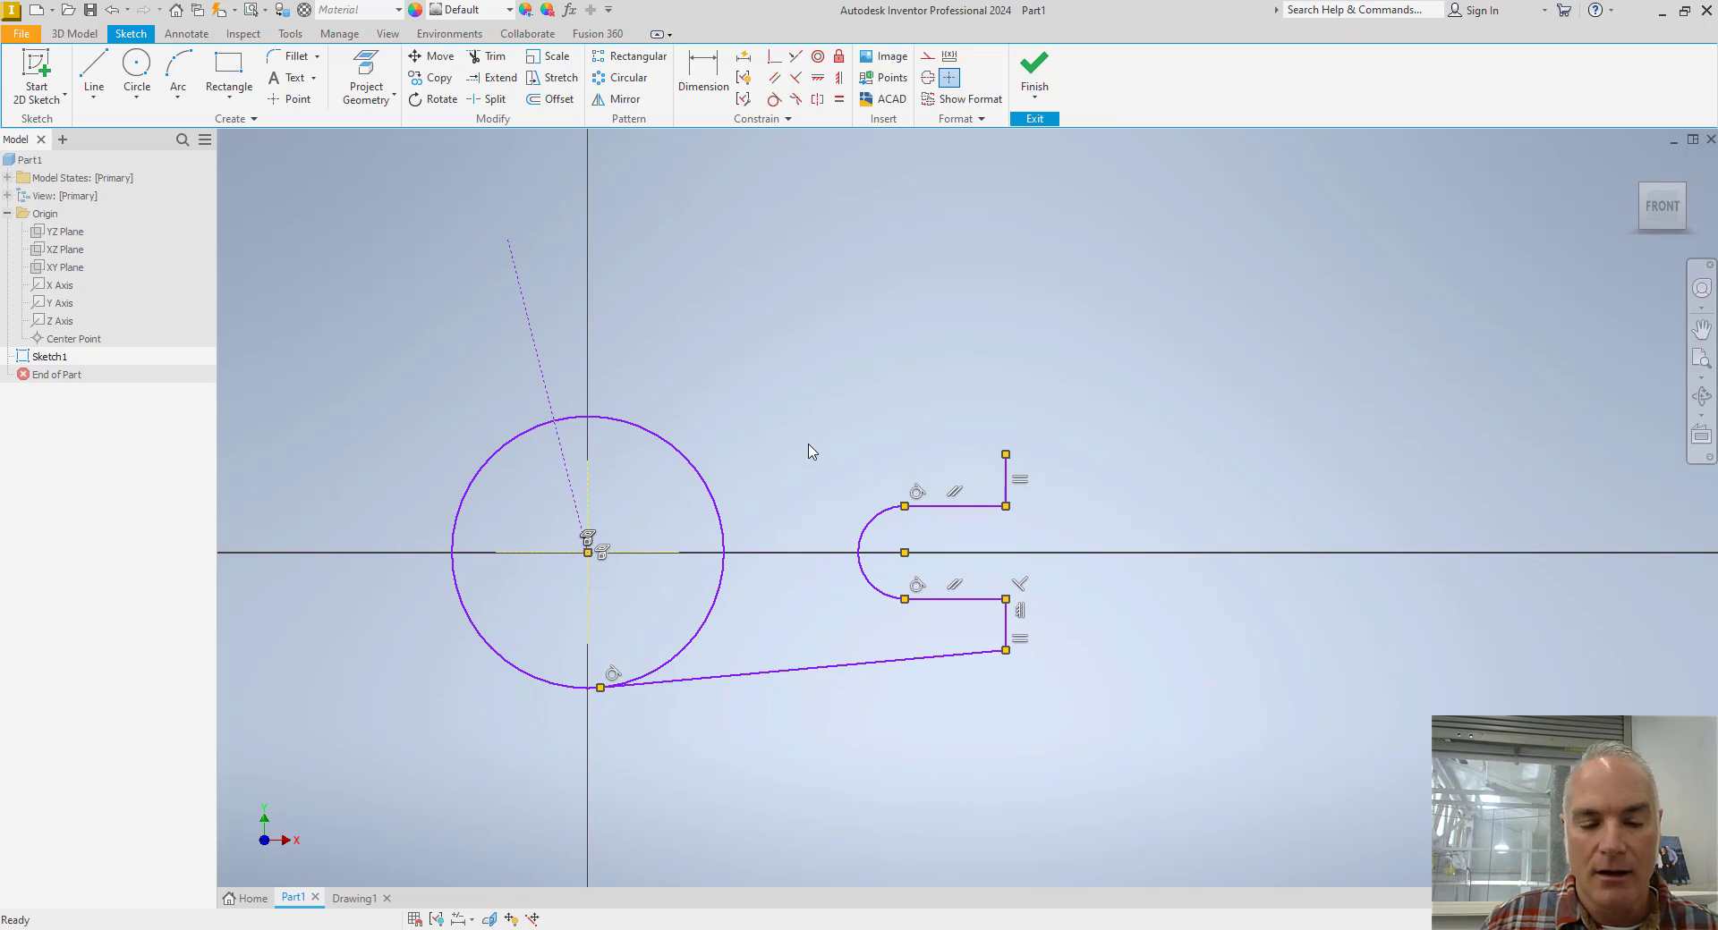
{"action": "key", "text": "alt+Tab"}
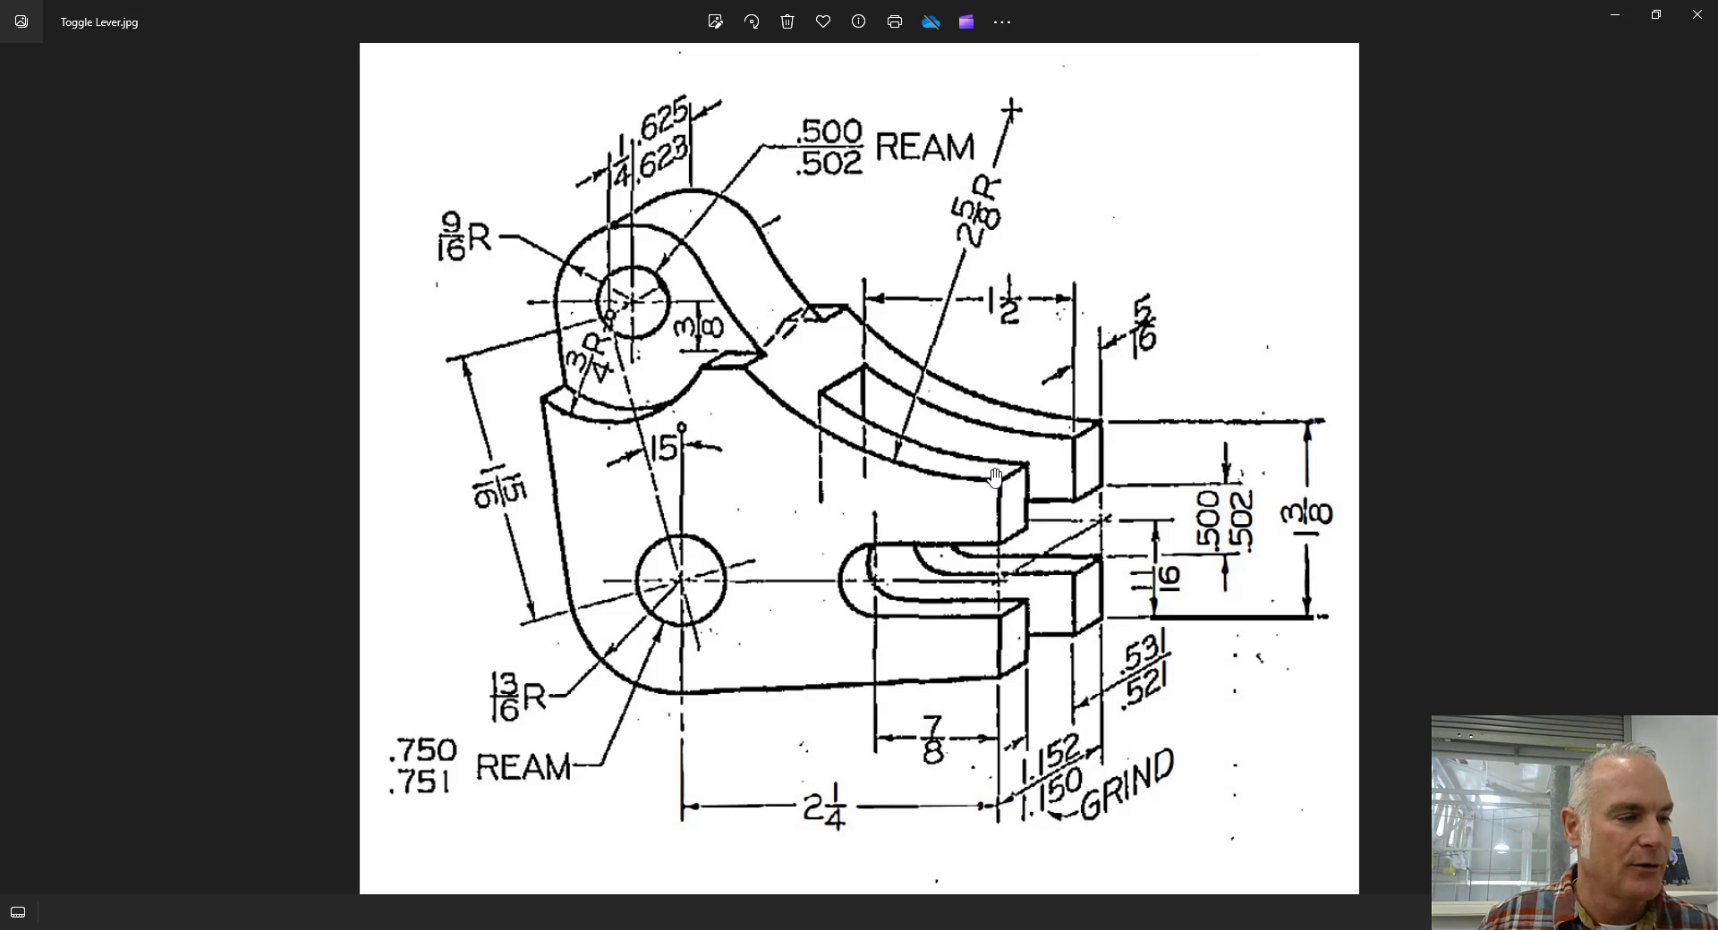
{"action": "key", "text": "alt+Tab"}
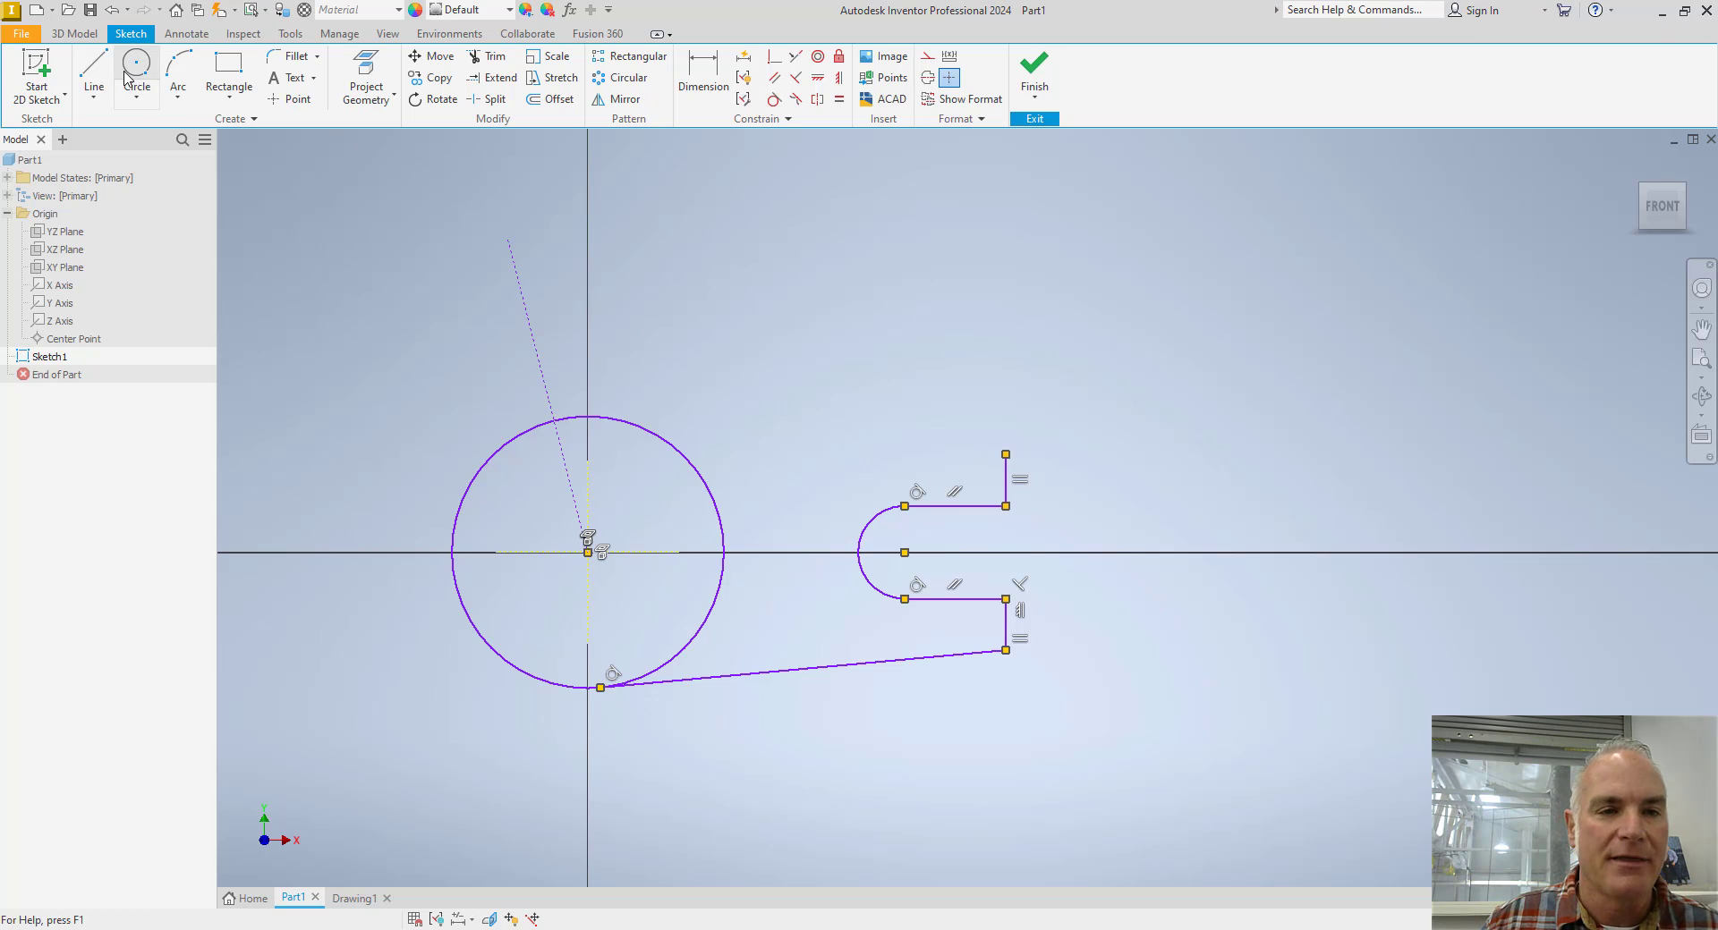
{"action": "left_click", "coordinate": [93, 71]}
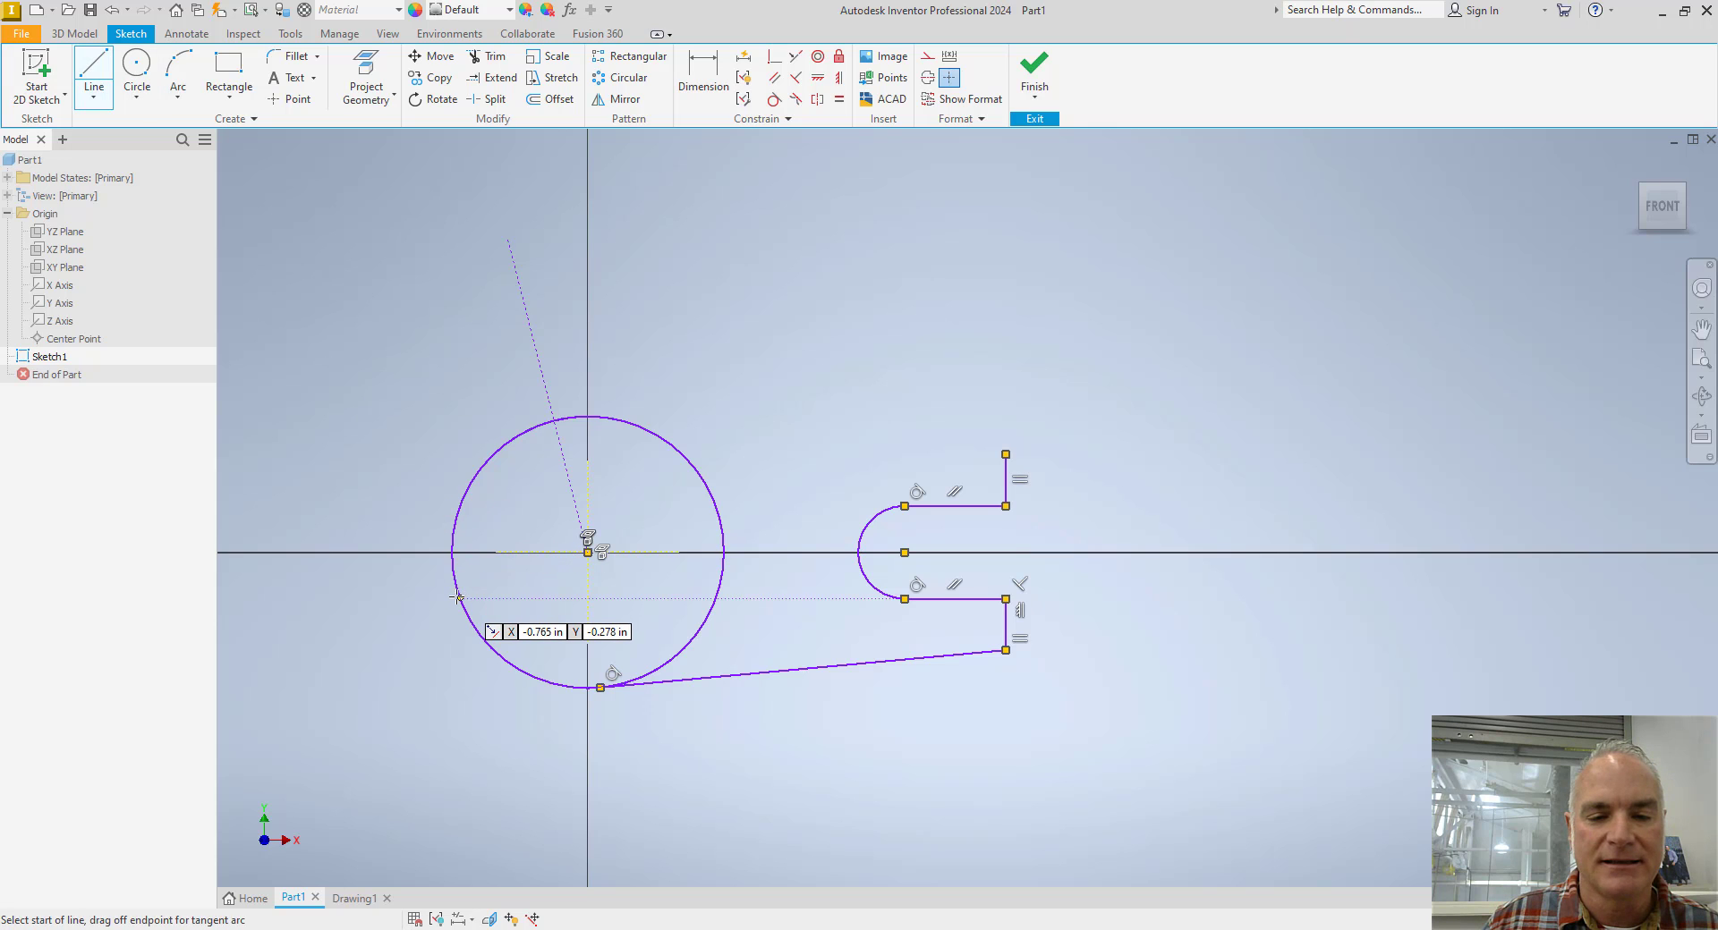
{"action": "left_click", "coordinate": [455, 588]}
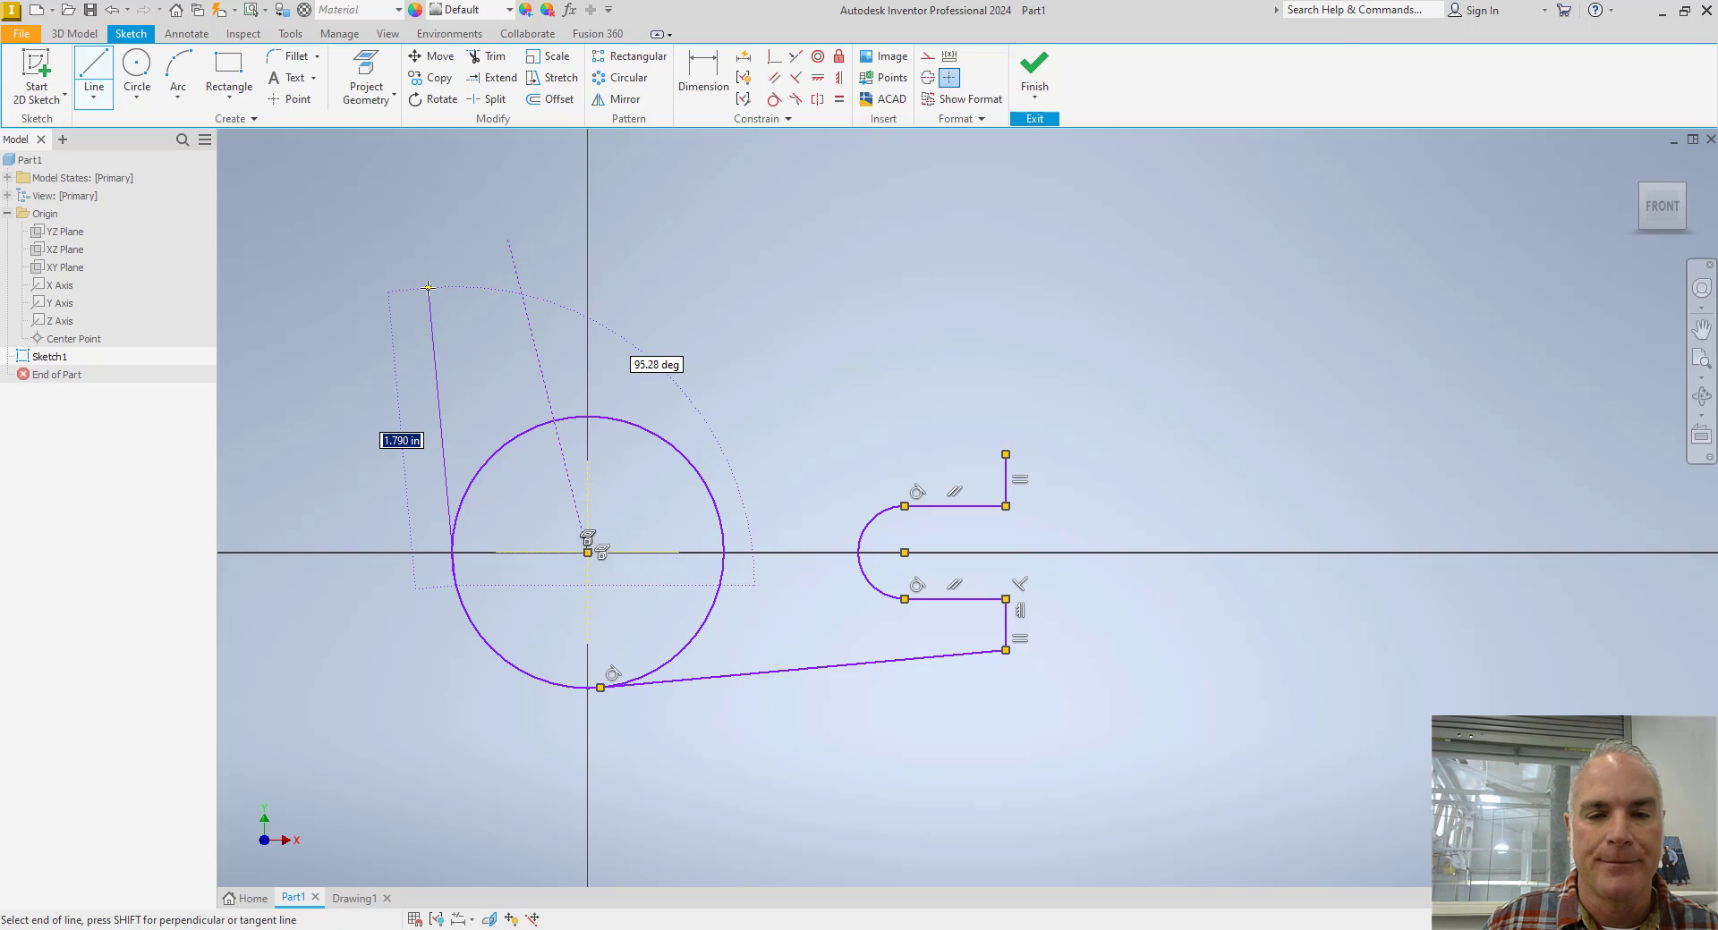
{"action": "left_click", "coordinate": [428, 287]}
Continue the profile with a tangent arc around the arm's top and a concave tangent arc ending at the fork's upper vertical line.
{"action": "mouse_move", "coordinate": [427, 287]}
{"action": "left_mouse_down"}
{"action": "mouse_move", "coordinate": [452, 202]}
{"action": "mouse_move", "coordinate": [559, 192]}
{"action": "mouse_move", "coordinate": [607, 229]}
{"action": "left_mouse_up"}
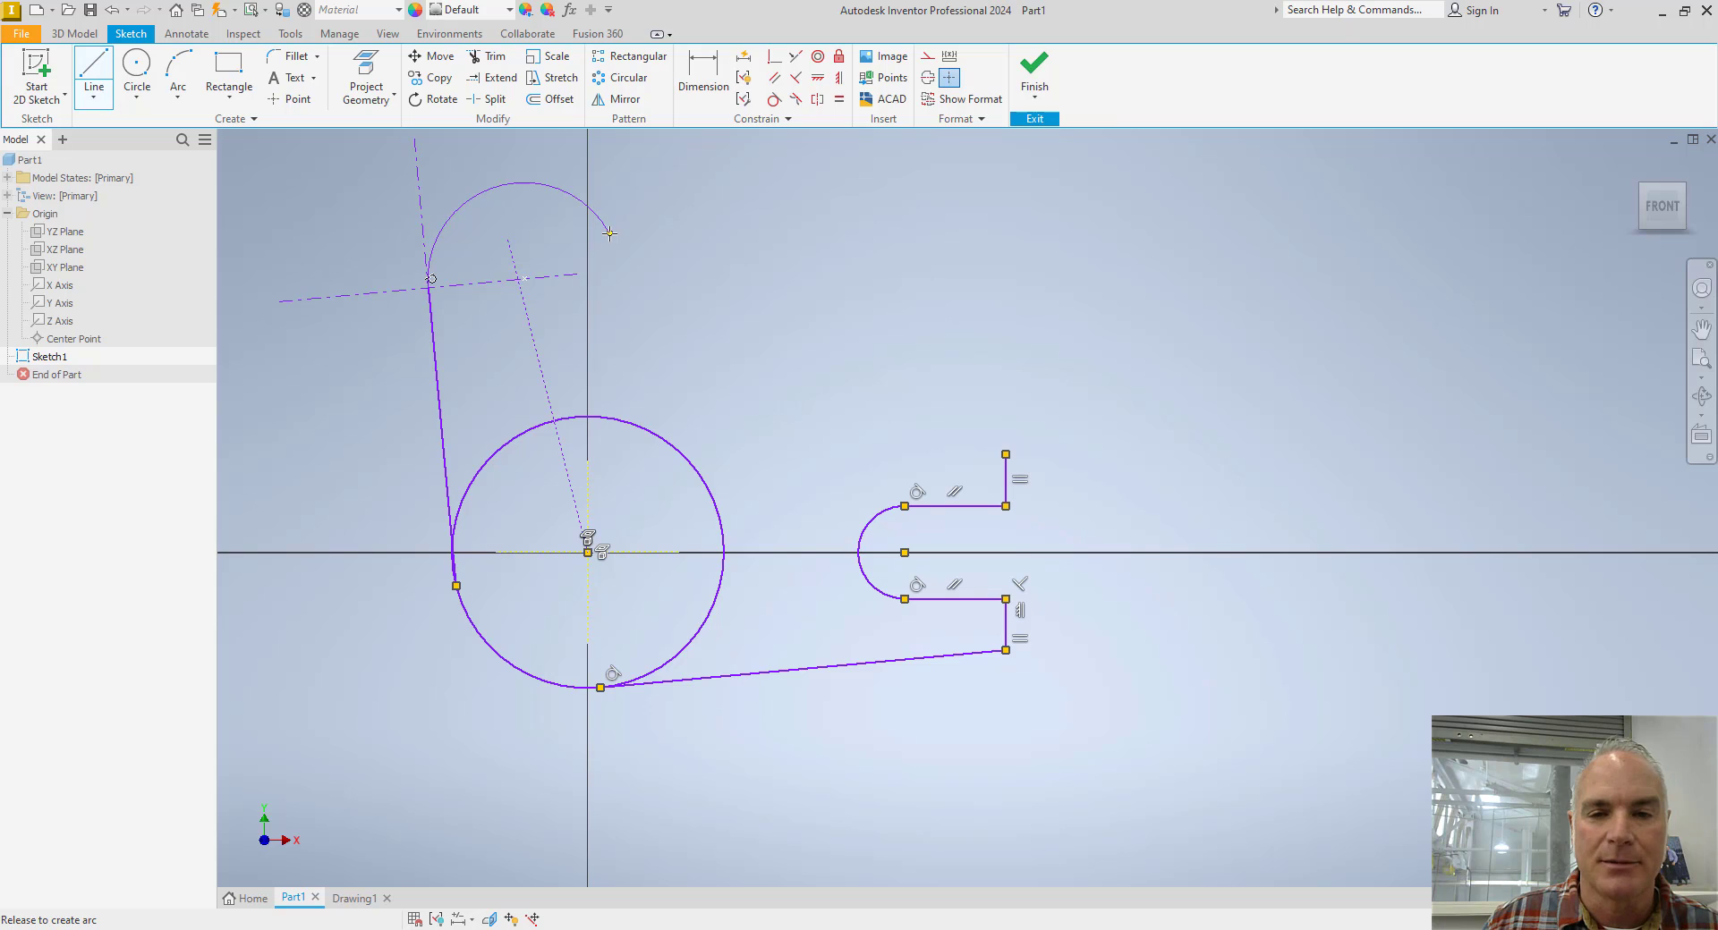
{"action": "left_click_drag", "start_coordinate": [609, 233], "coordinate": [1006, 455]}
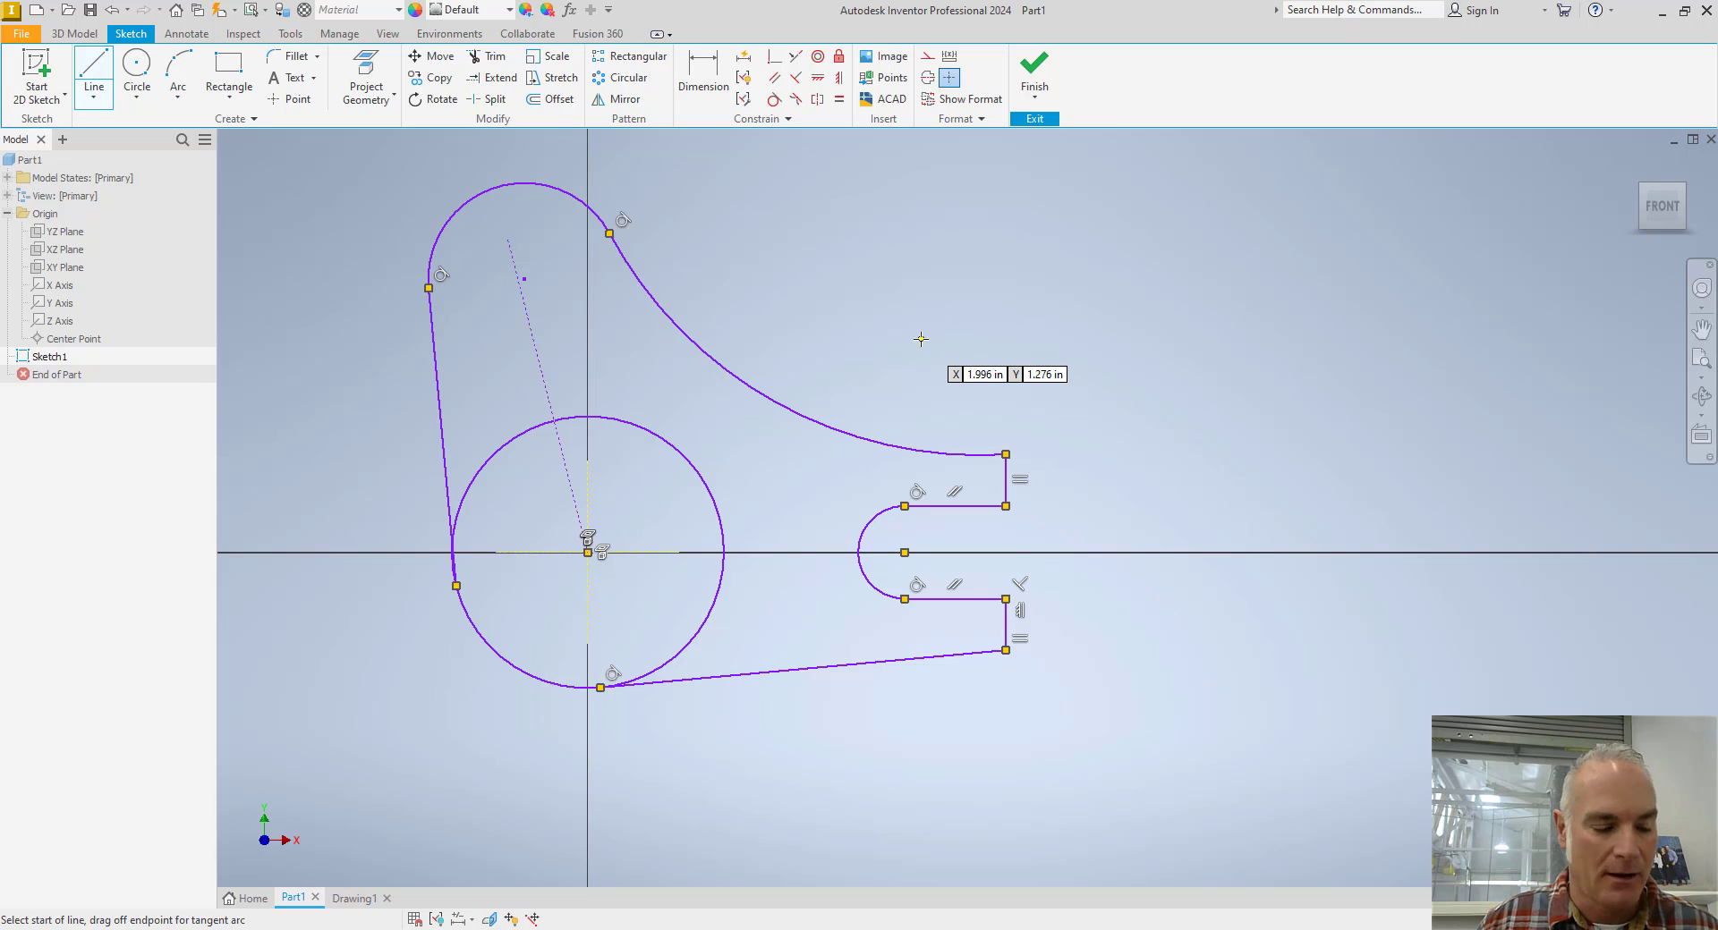
{"action": "key", "text": "Escape"}
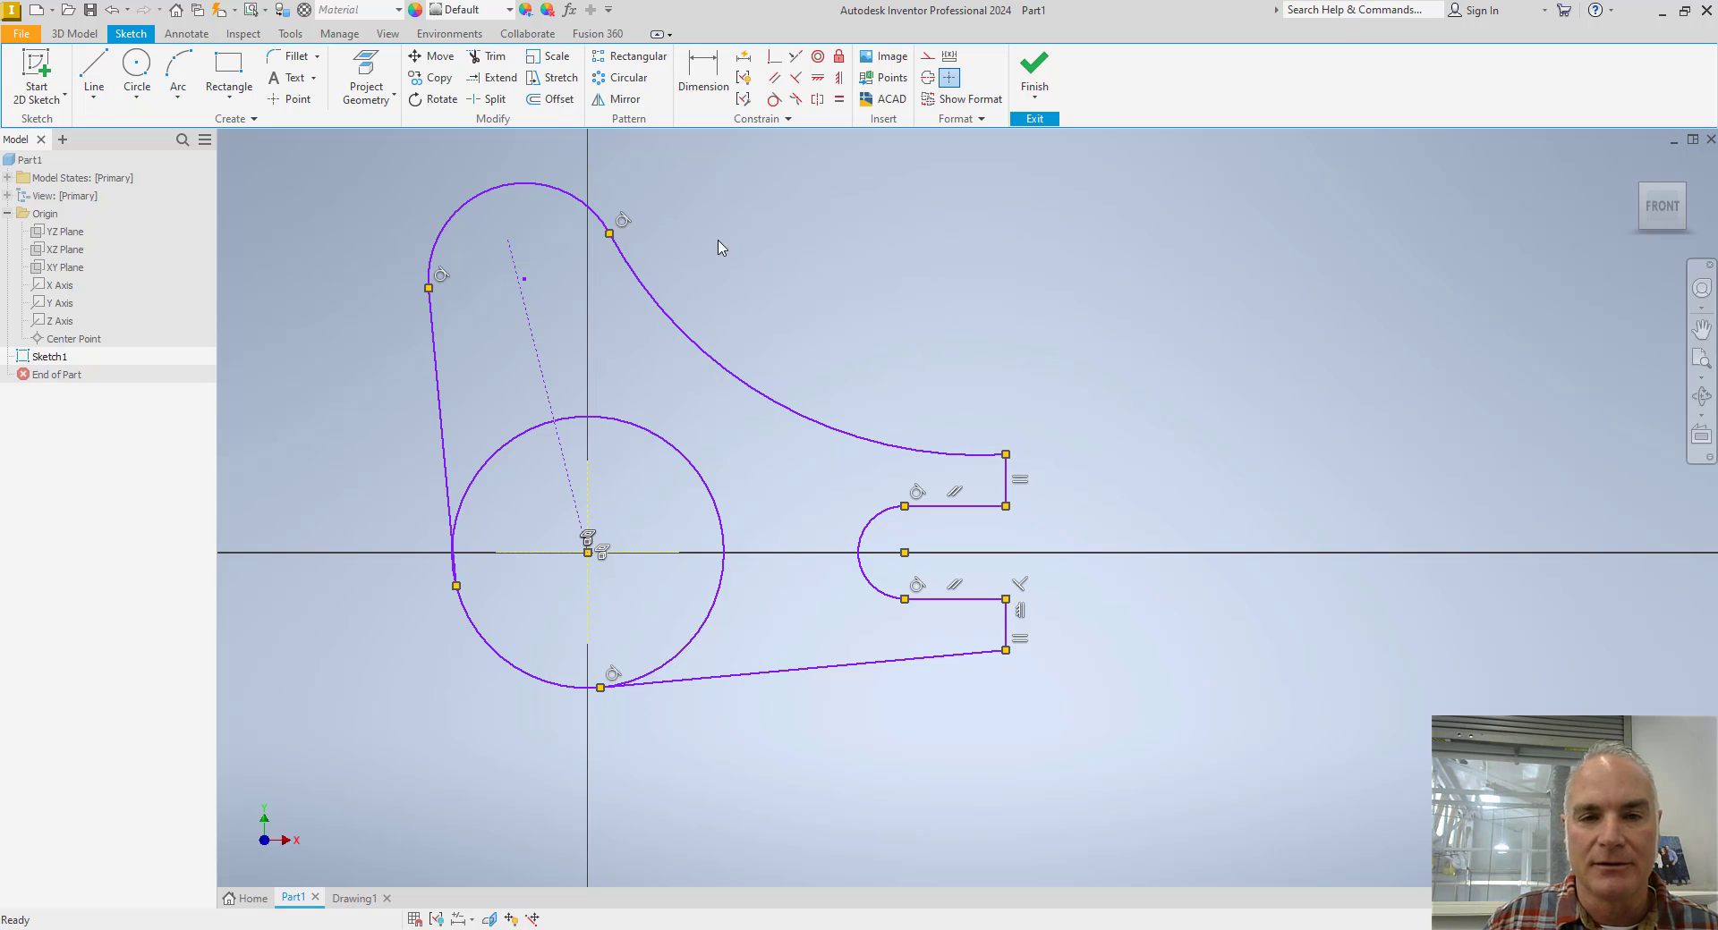
Apply a Tangent constraint between the arm's long left line and the hub circle.
{"action": "left_click", "coordinate": [774, 98]}
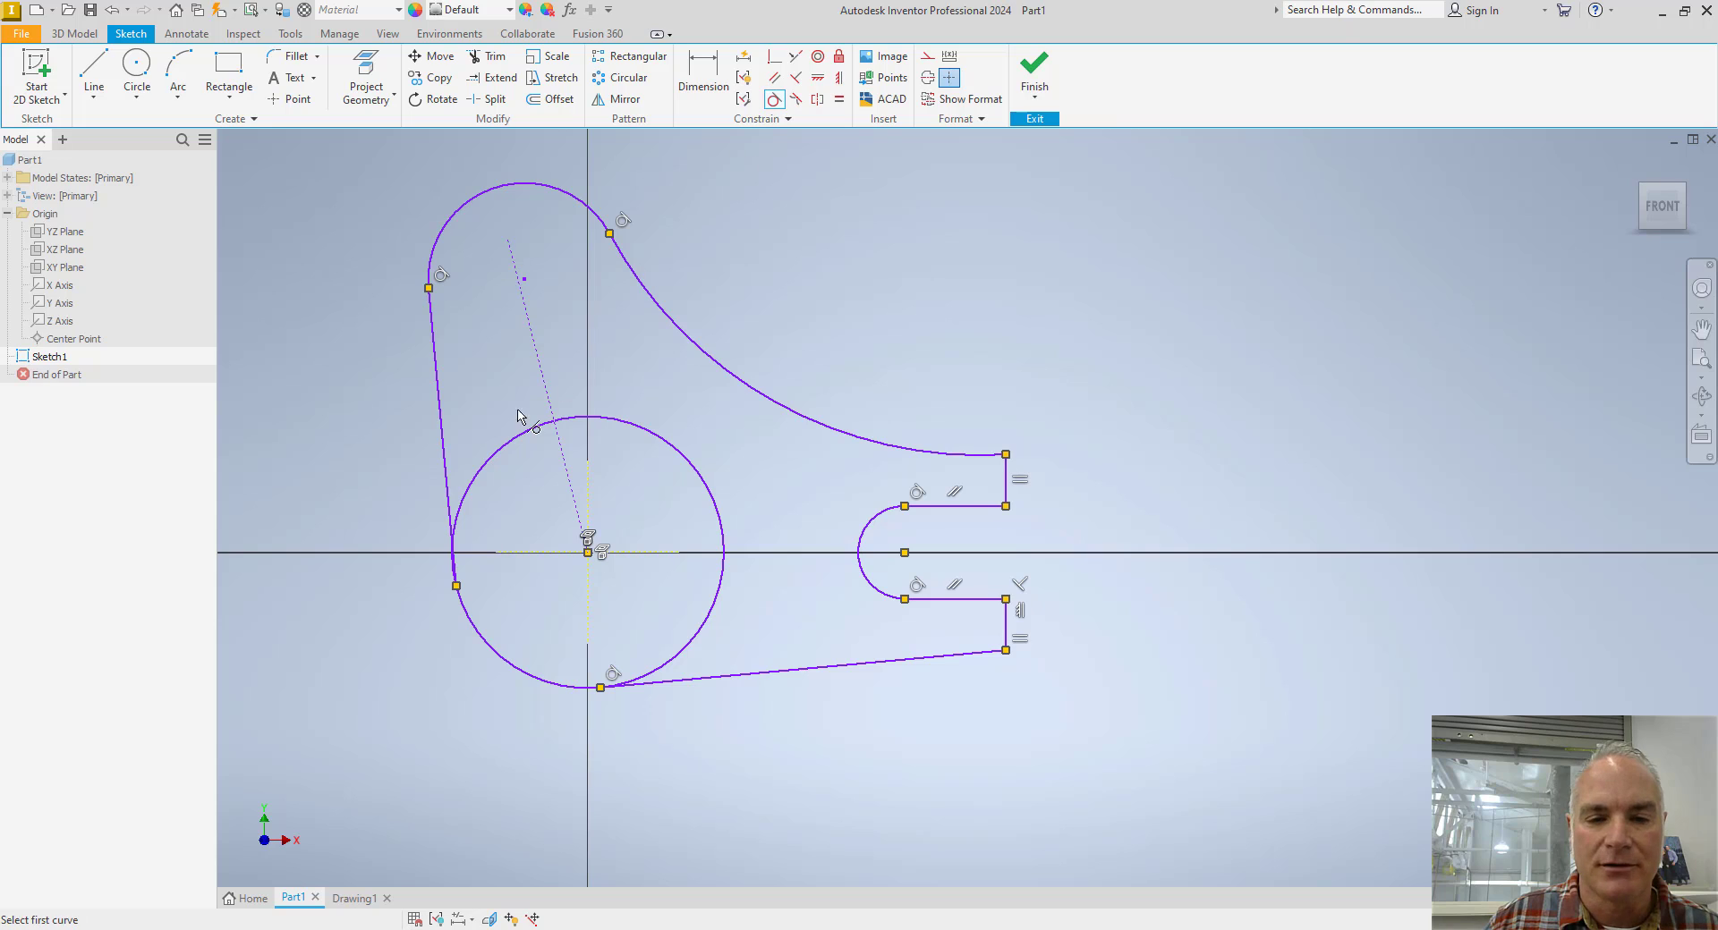
{"action": "left_click", "coordinate": [444, 465]}
{"action": "left_click", "coordinate": [468, 618]}
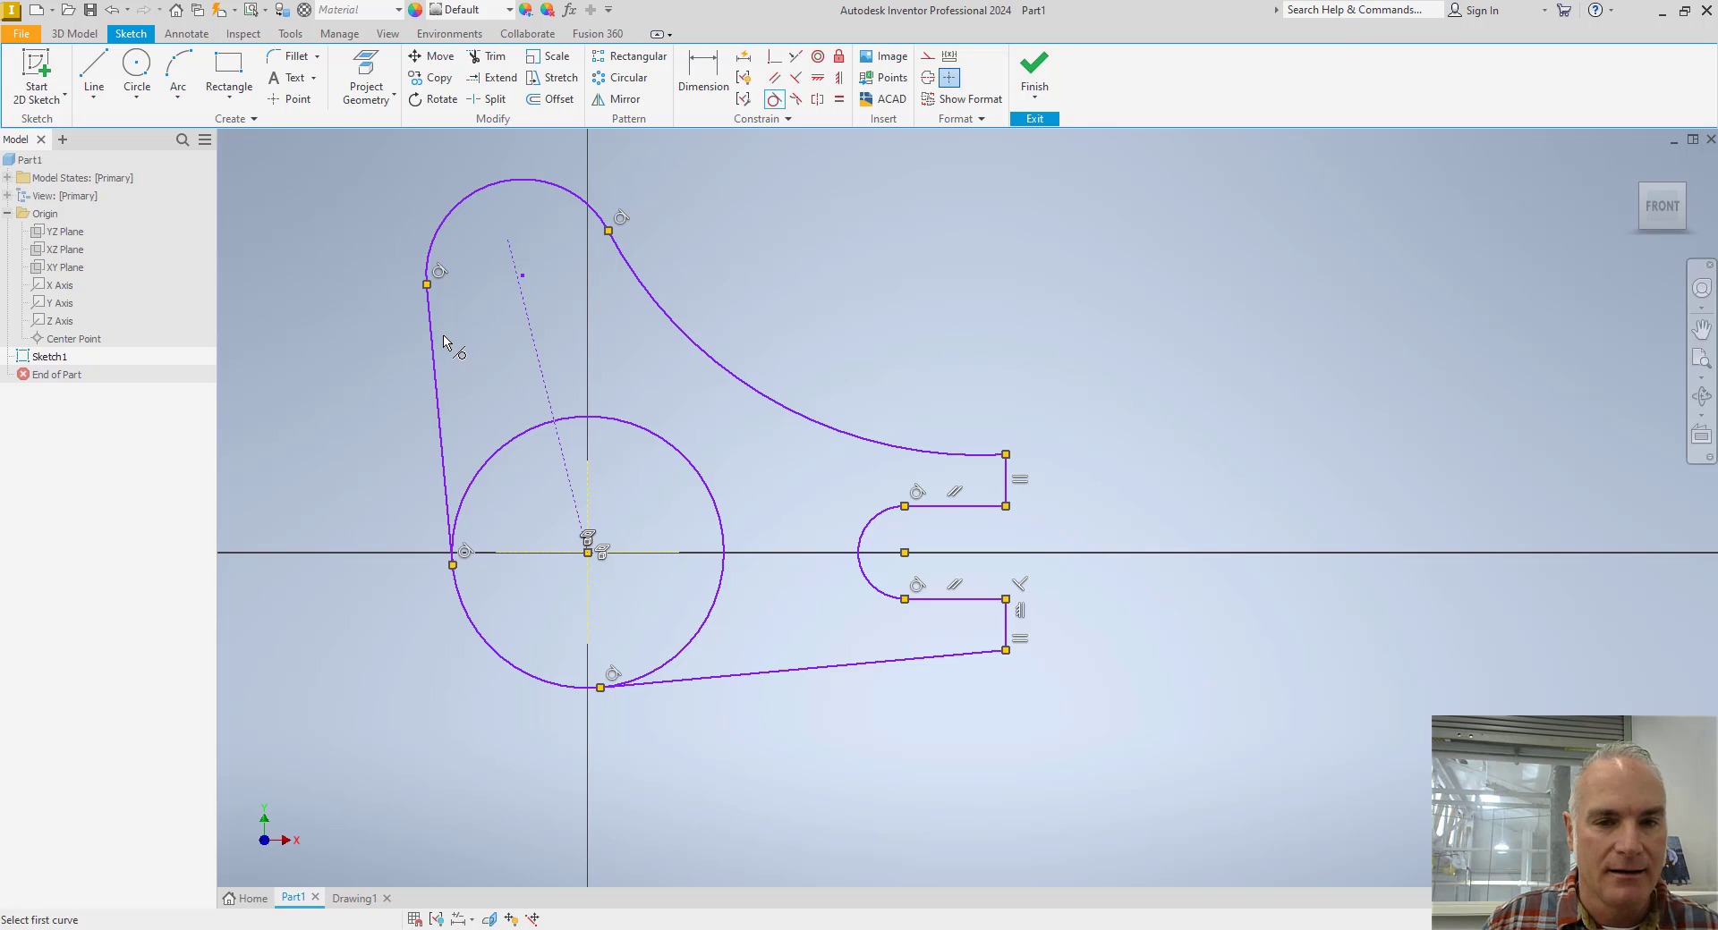
{"action": "key", "text": "Escape"}
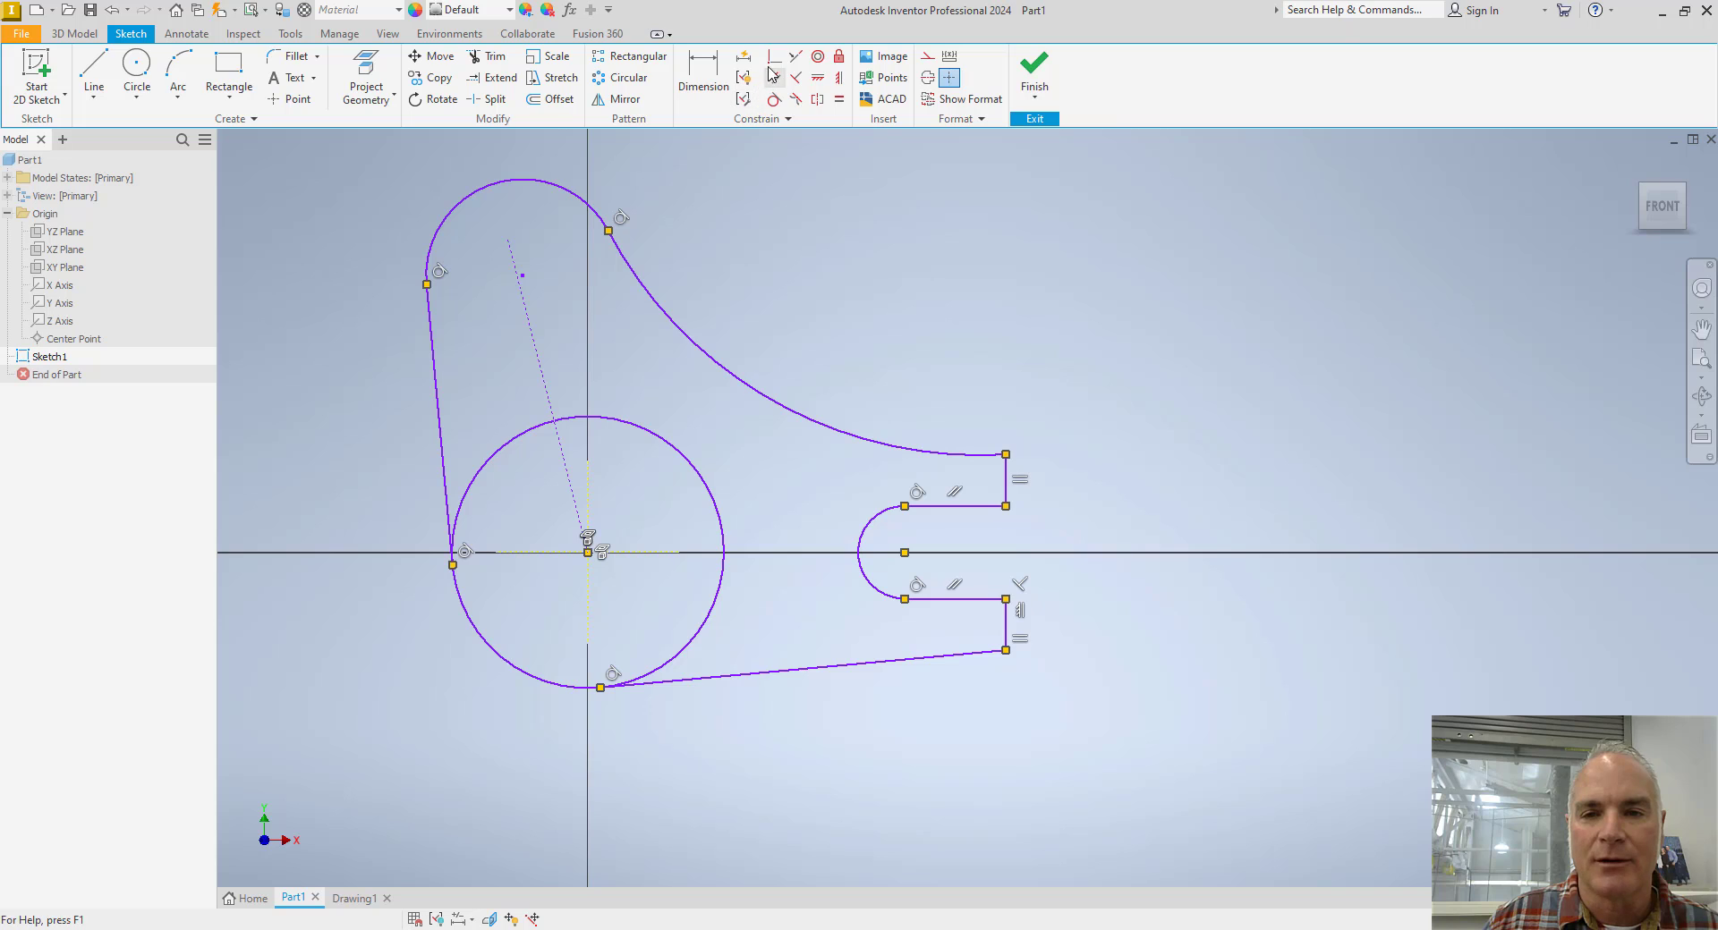
Constrain the centre of the arm's top arc coincident with the upper end of the sloped construction line.
{"action": "left_click", "coordinate": [774, 56]}
{"action": "left_click", "coordinate": [523, 277]}
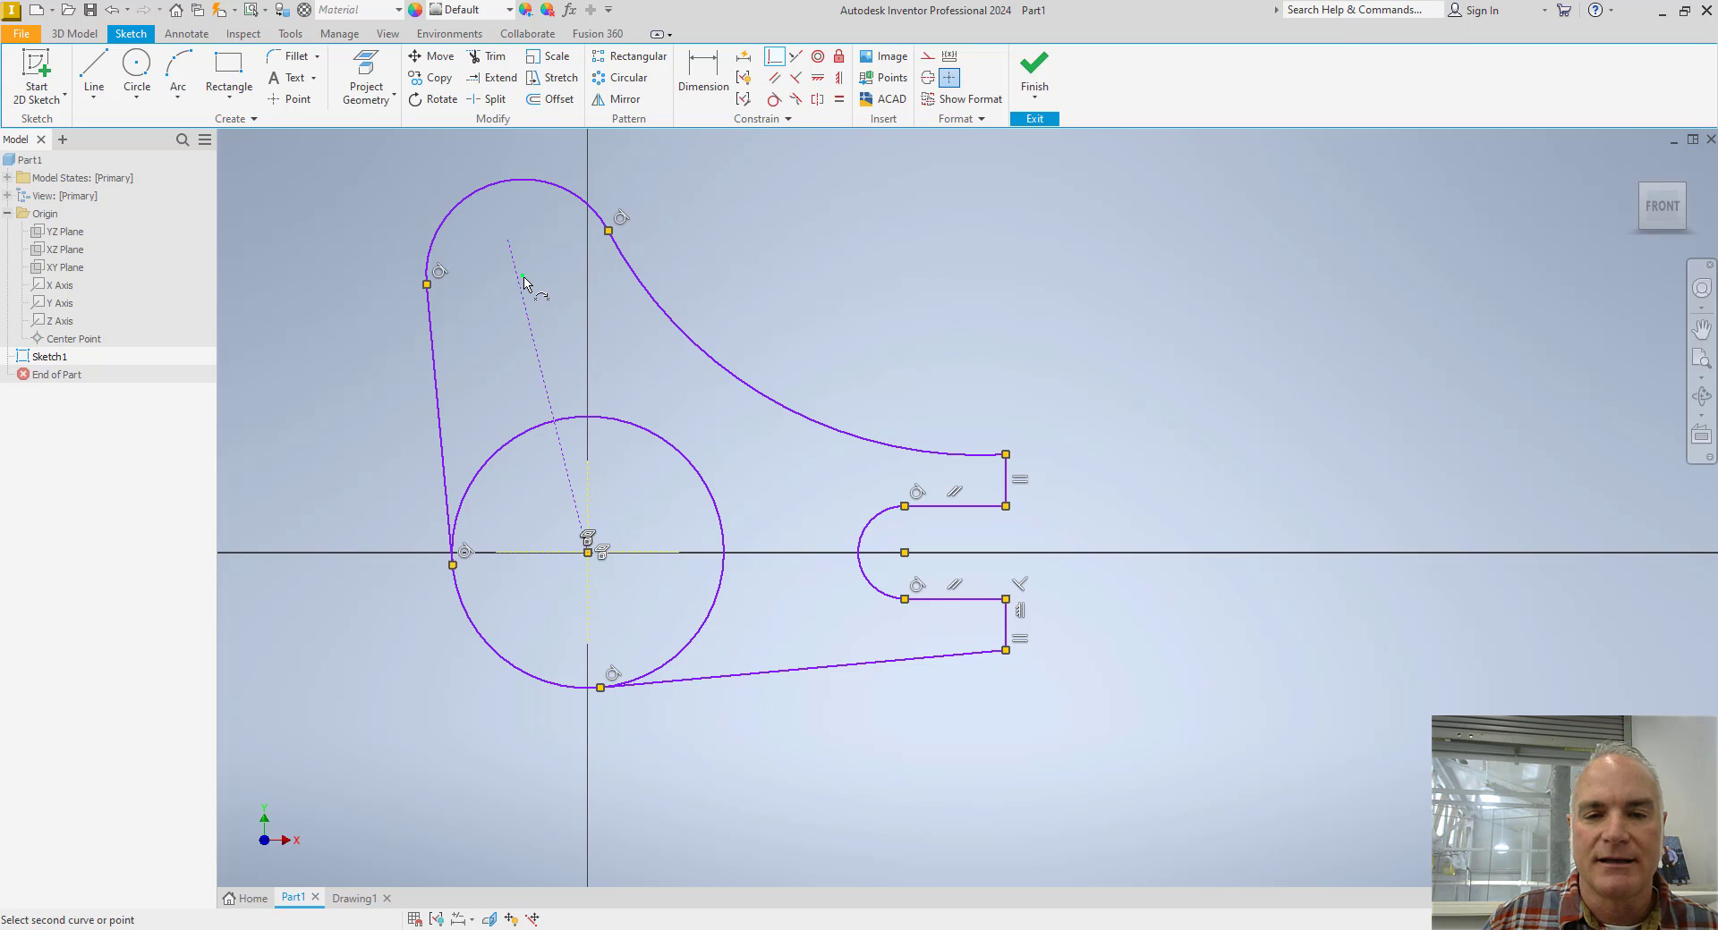
{"action": "left_click", "coordinate": [514, 242]}
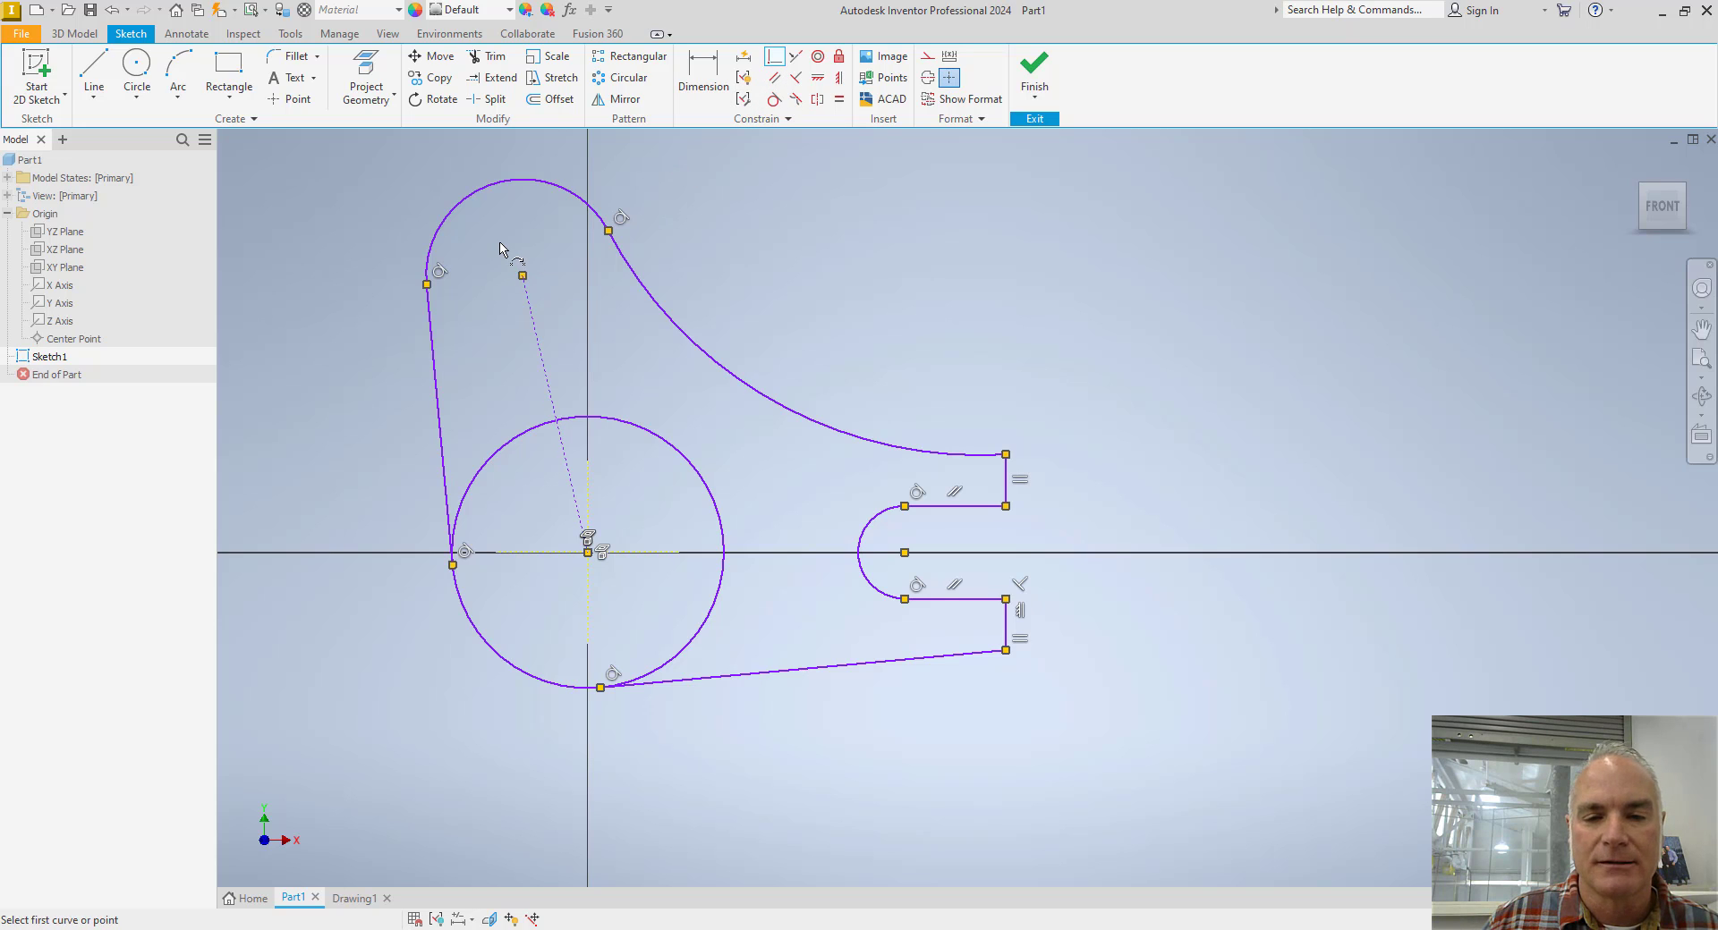
{"action": "key", "text": "Escape"}
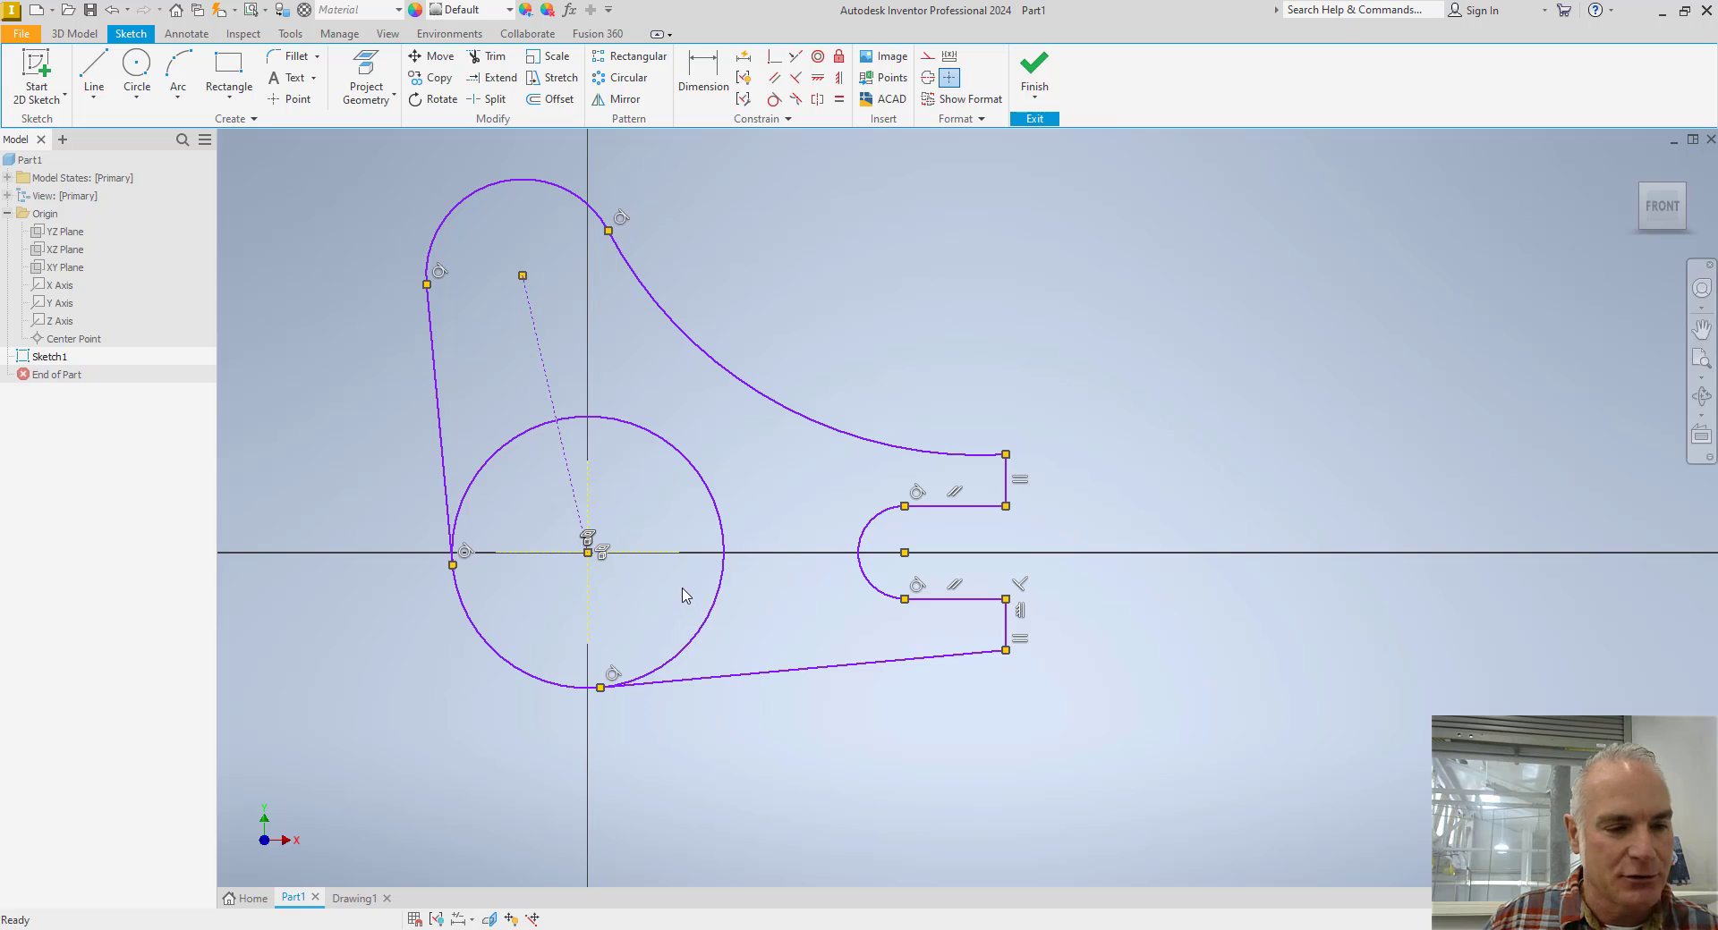
Trim away the hub circle's portion inside the profile, keeping only the lower-left arc between its two tangent points.
{"action": "key", "text": "x"}
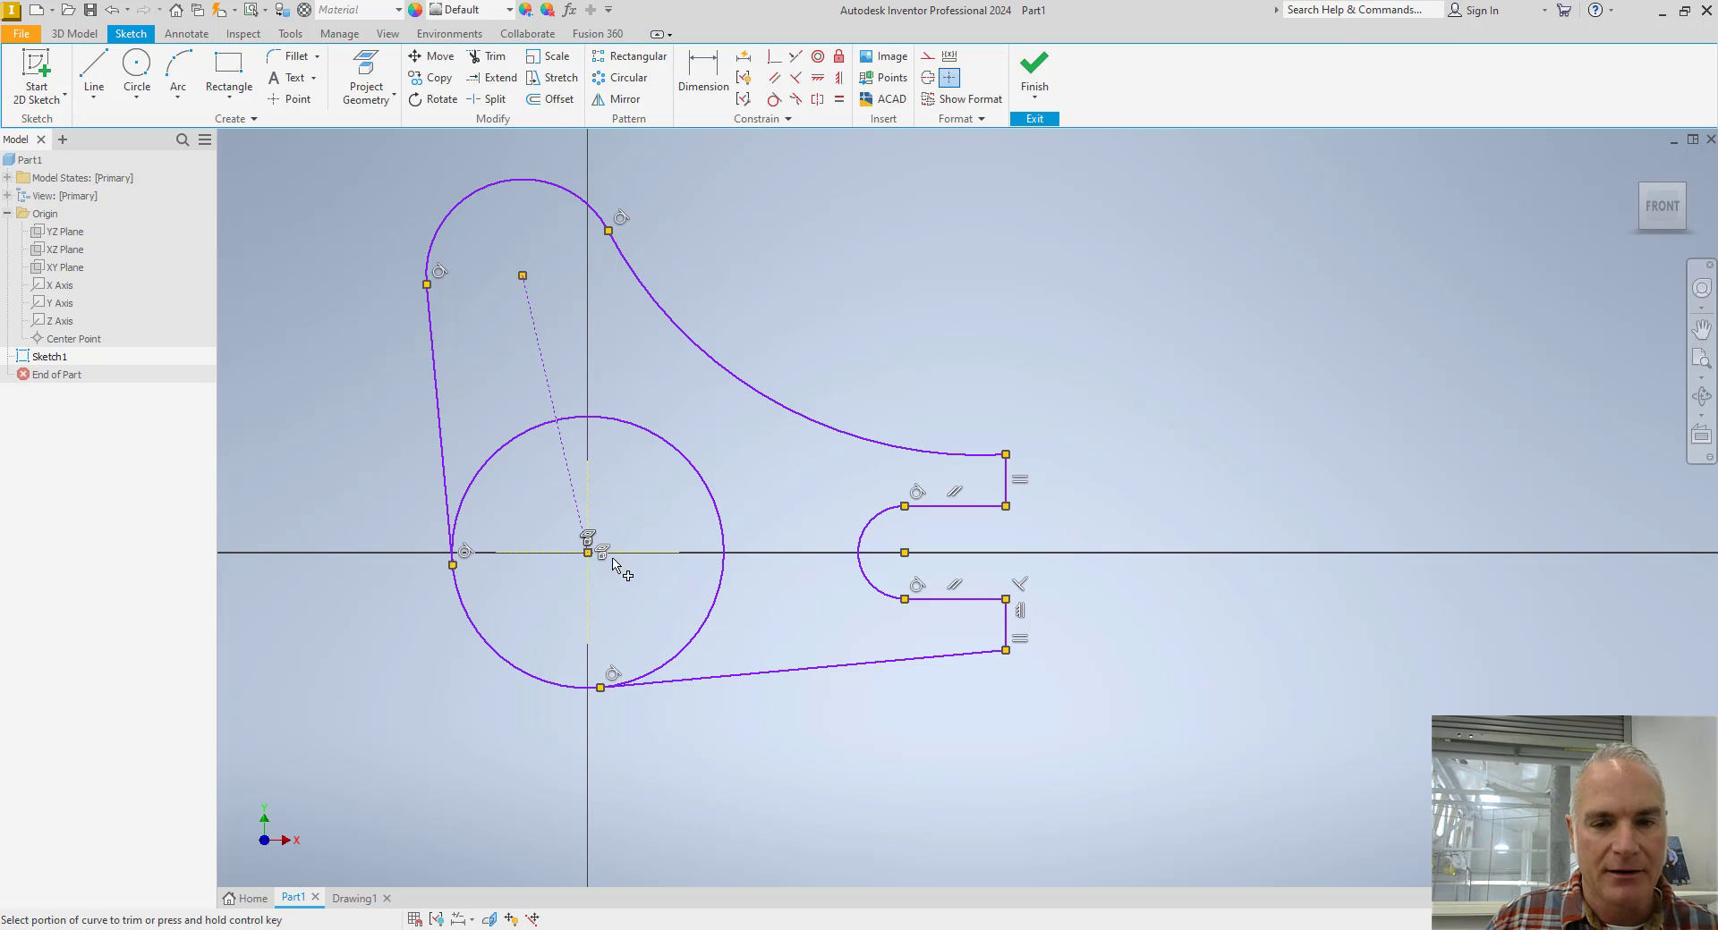
{"action": "left_click", "coordinate": [494, 456]}
{"action": "left_click", "coordinate": [569, 420]}
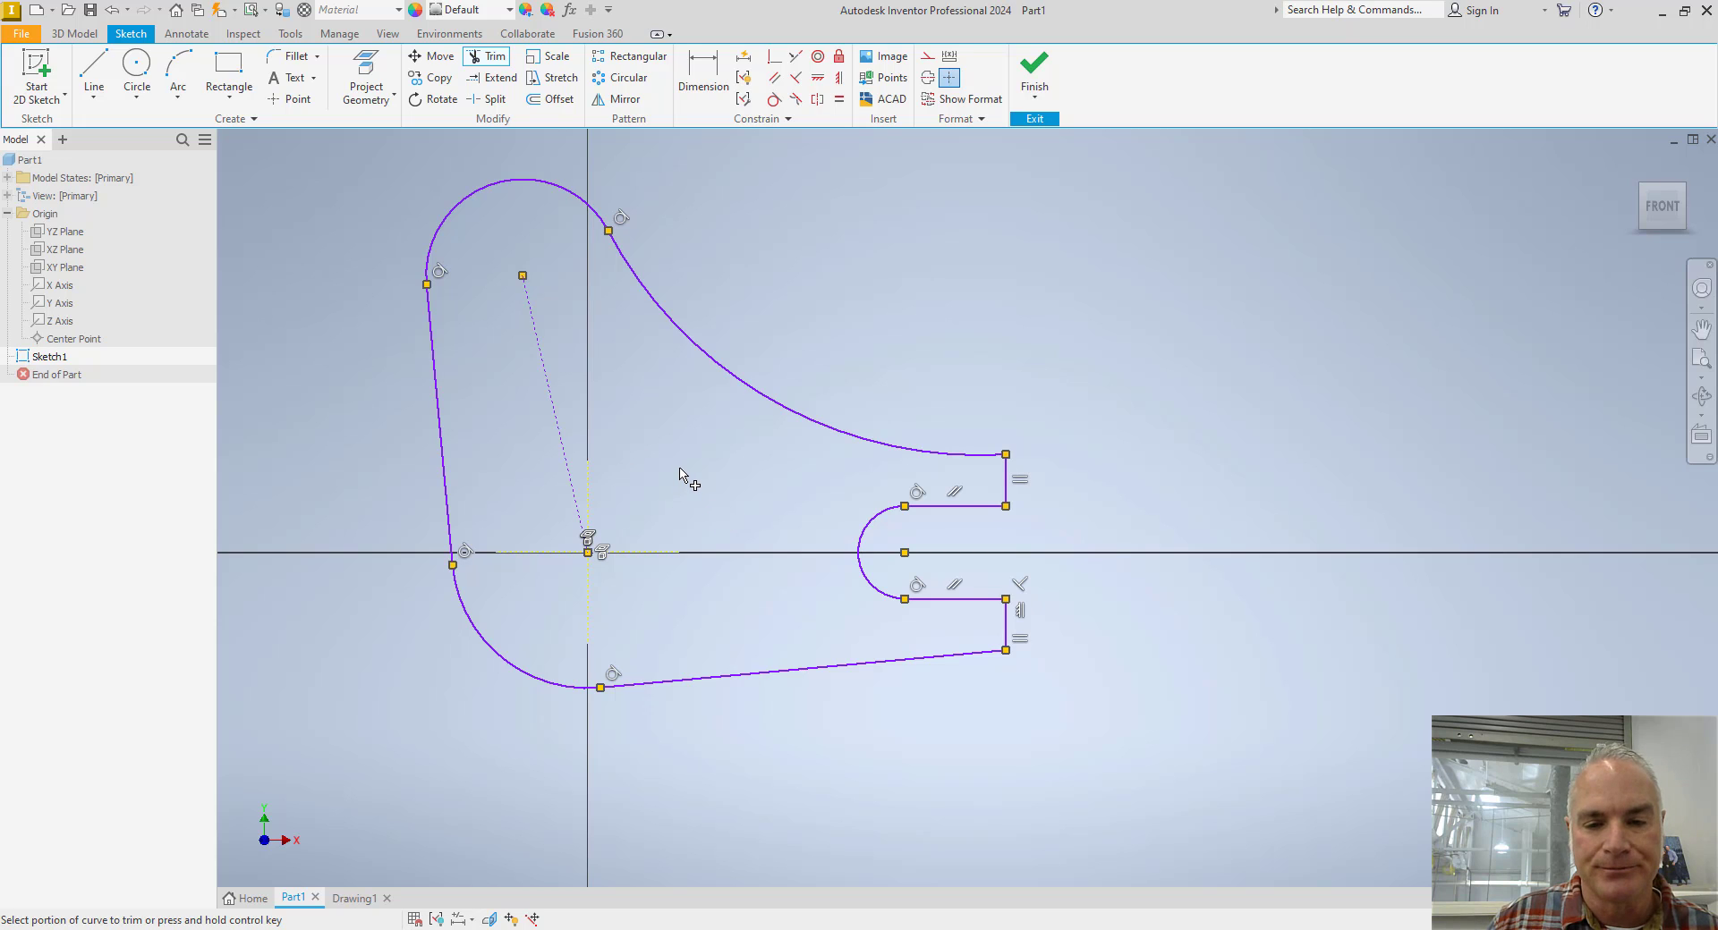
{"action": "key", "text": "Escape"}
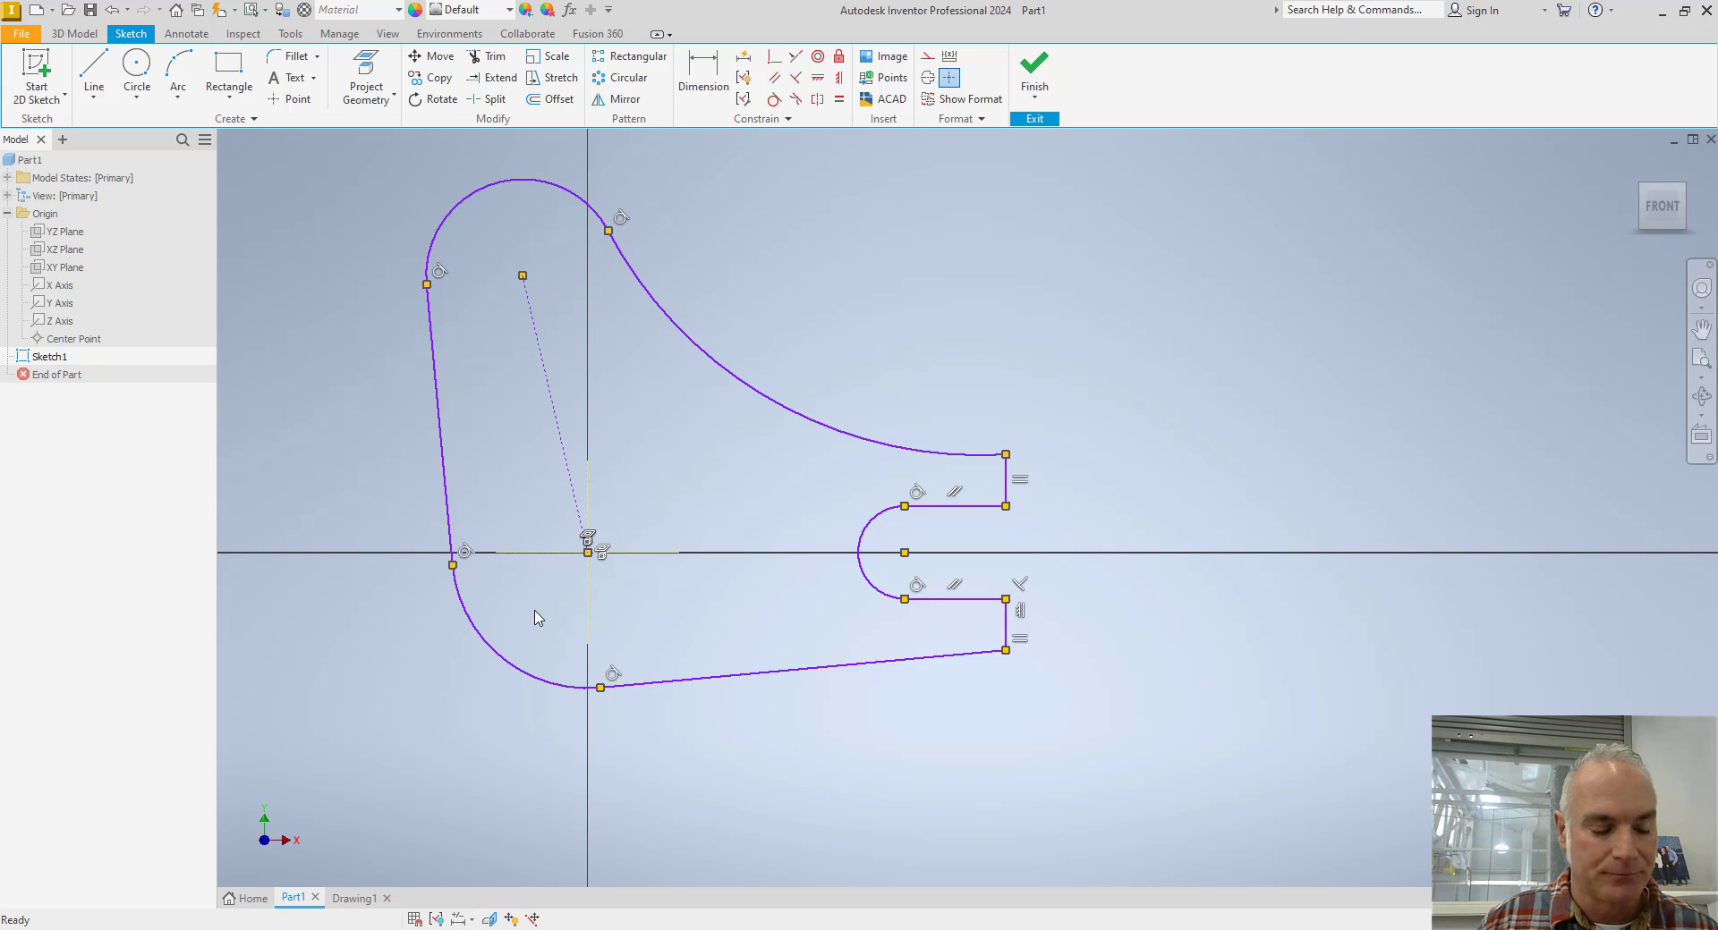
Check the sizes on the Toggle Lever drawing, and dimension the horizontal distance from the hub arc's centre to the fork's lower end as 2.25 in.
{"action": "key", "text": "alt+Tab"}
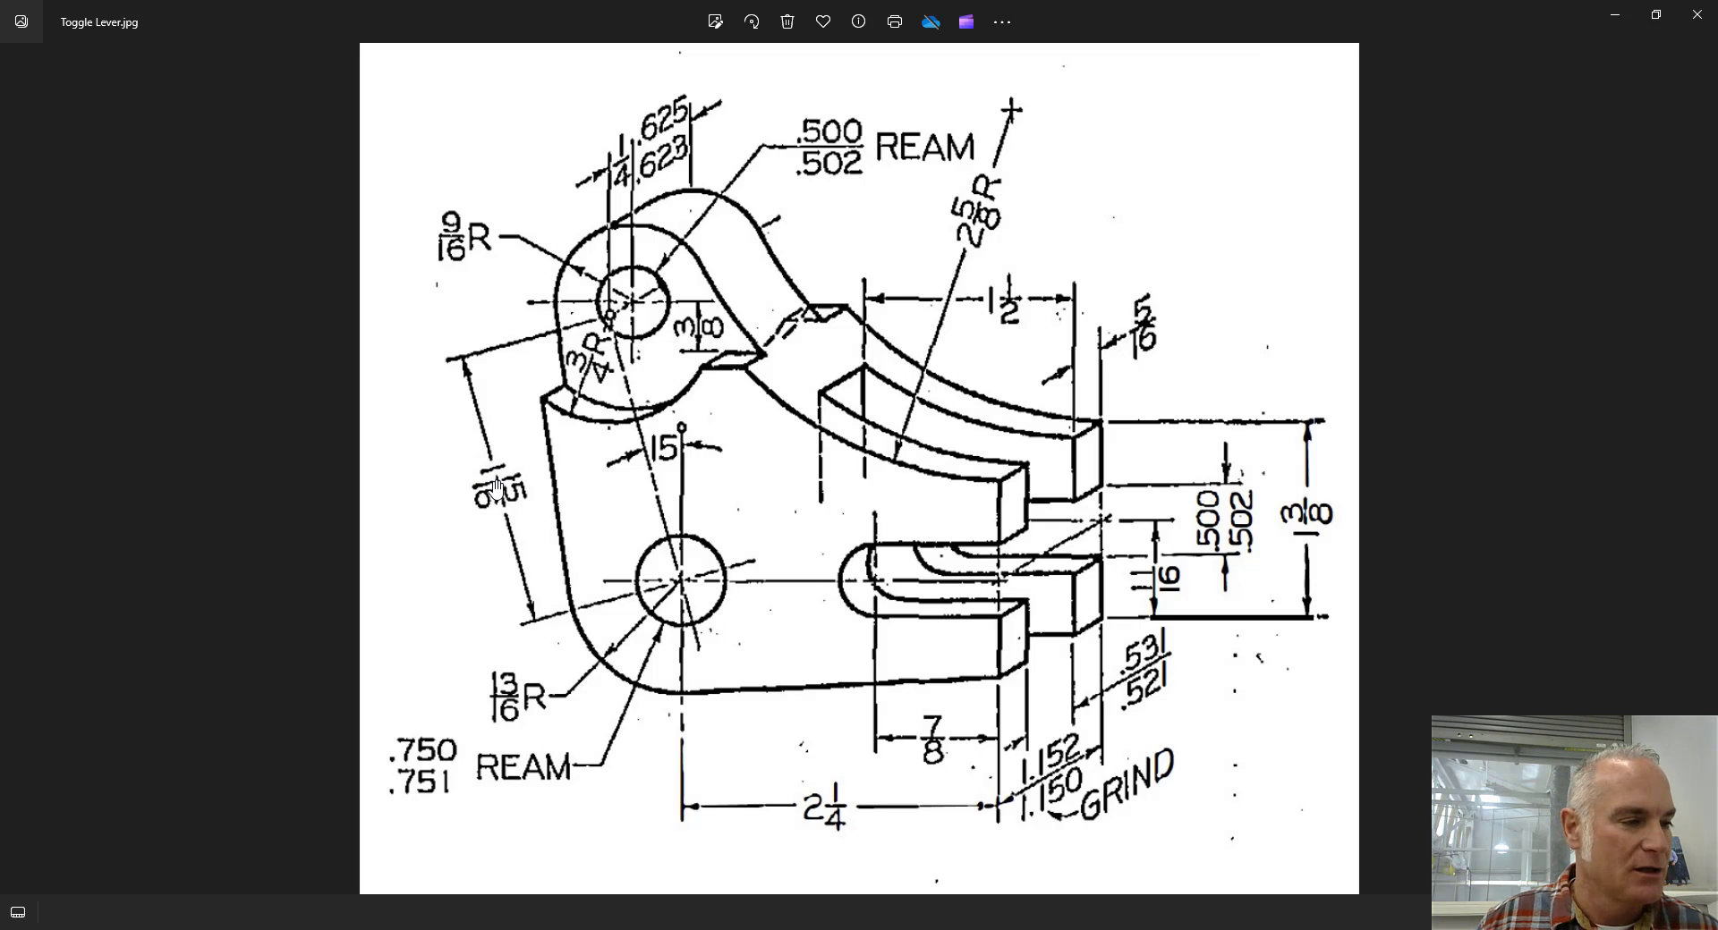
{"action": "key", "text": "alt+Tab"}
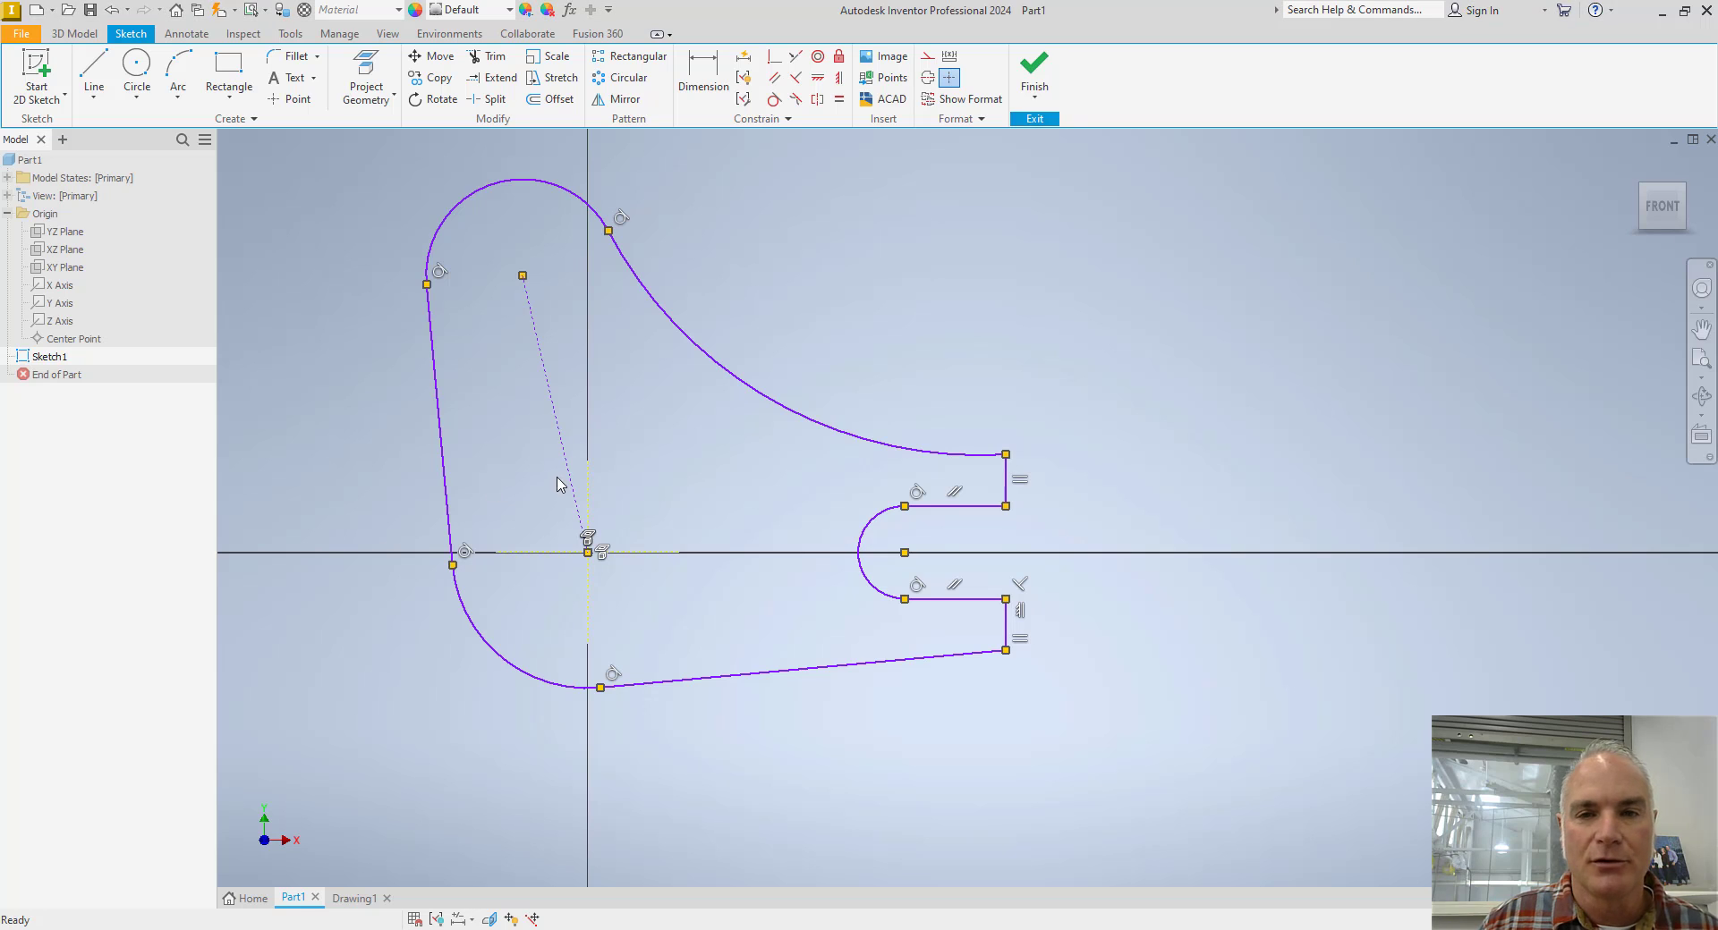
{"action": "left_click", "coordinate": [706, 75]}
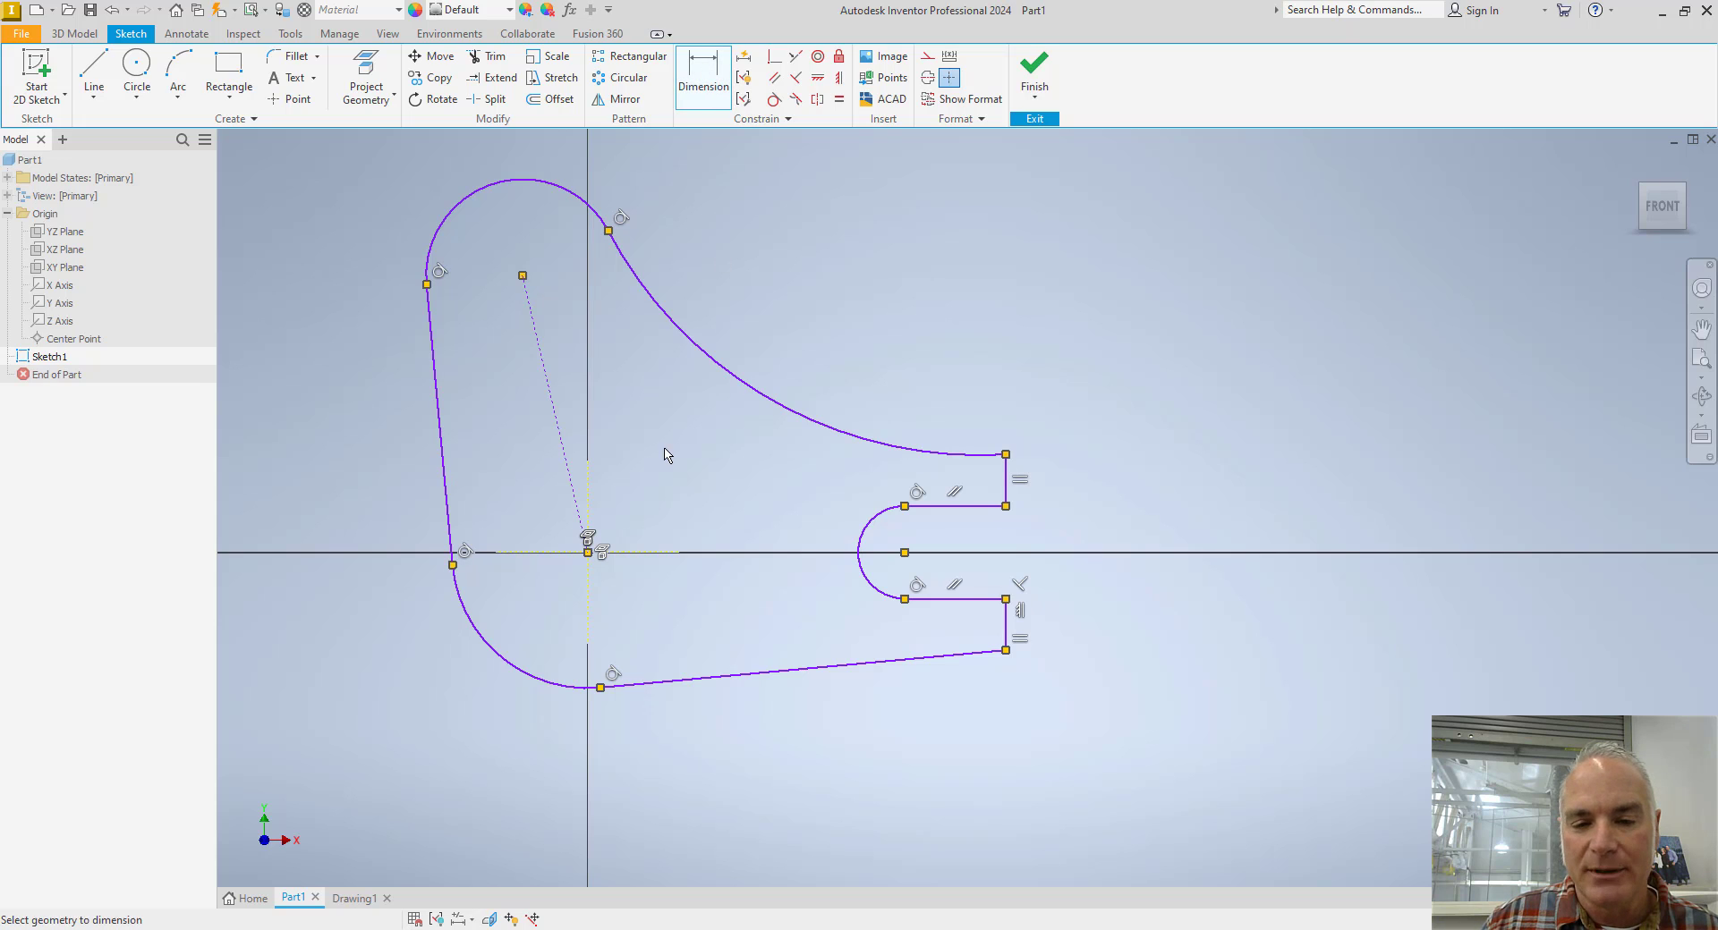
{"action": "left_click", "coordinate": [564, 690]}
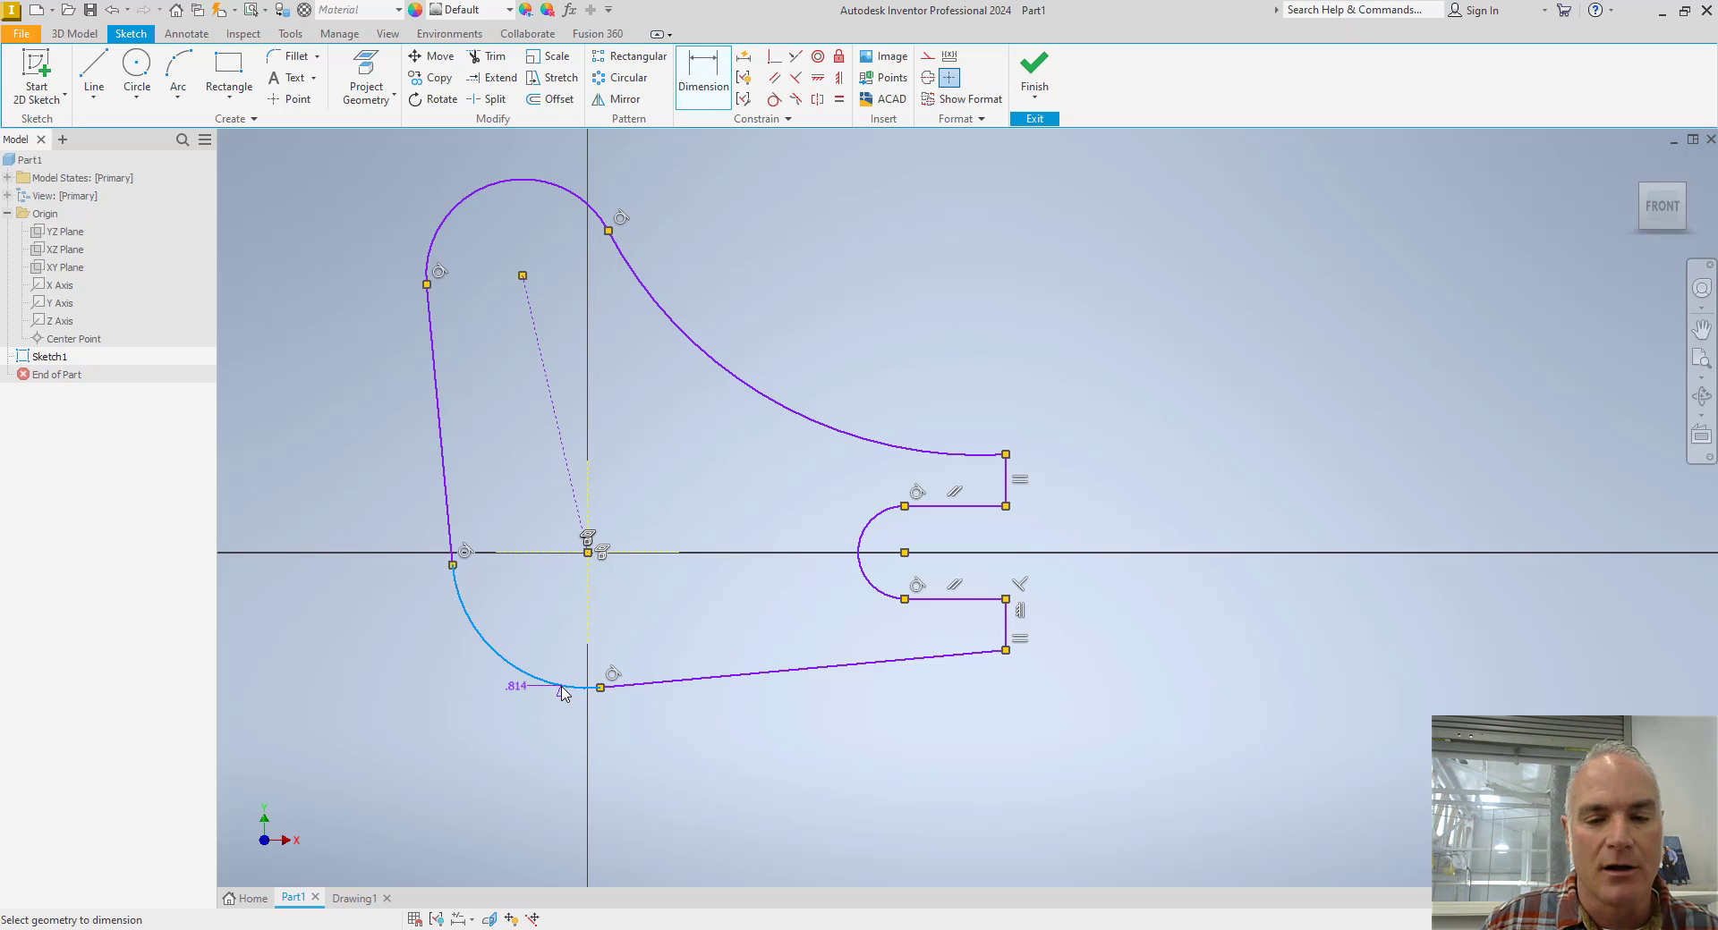
{"action": "left_click", "coordinate": [1006, 651]}
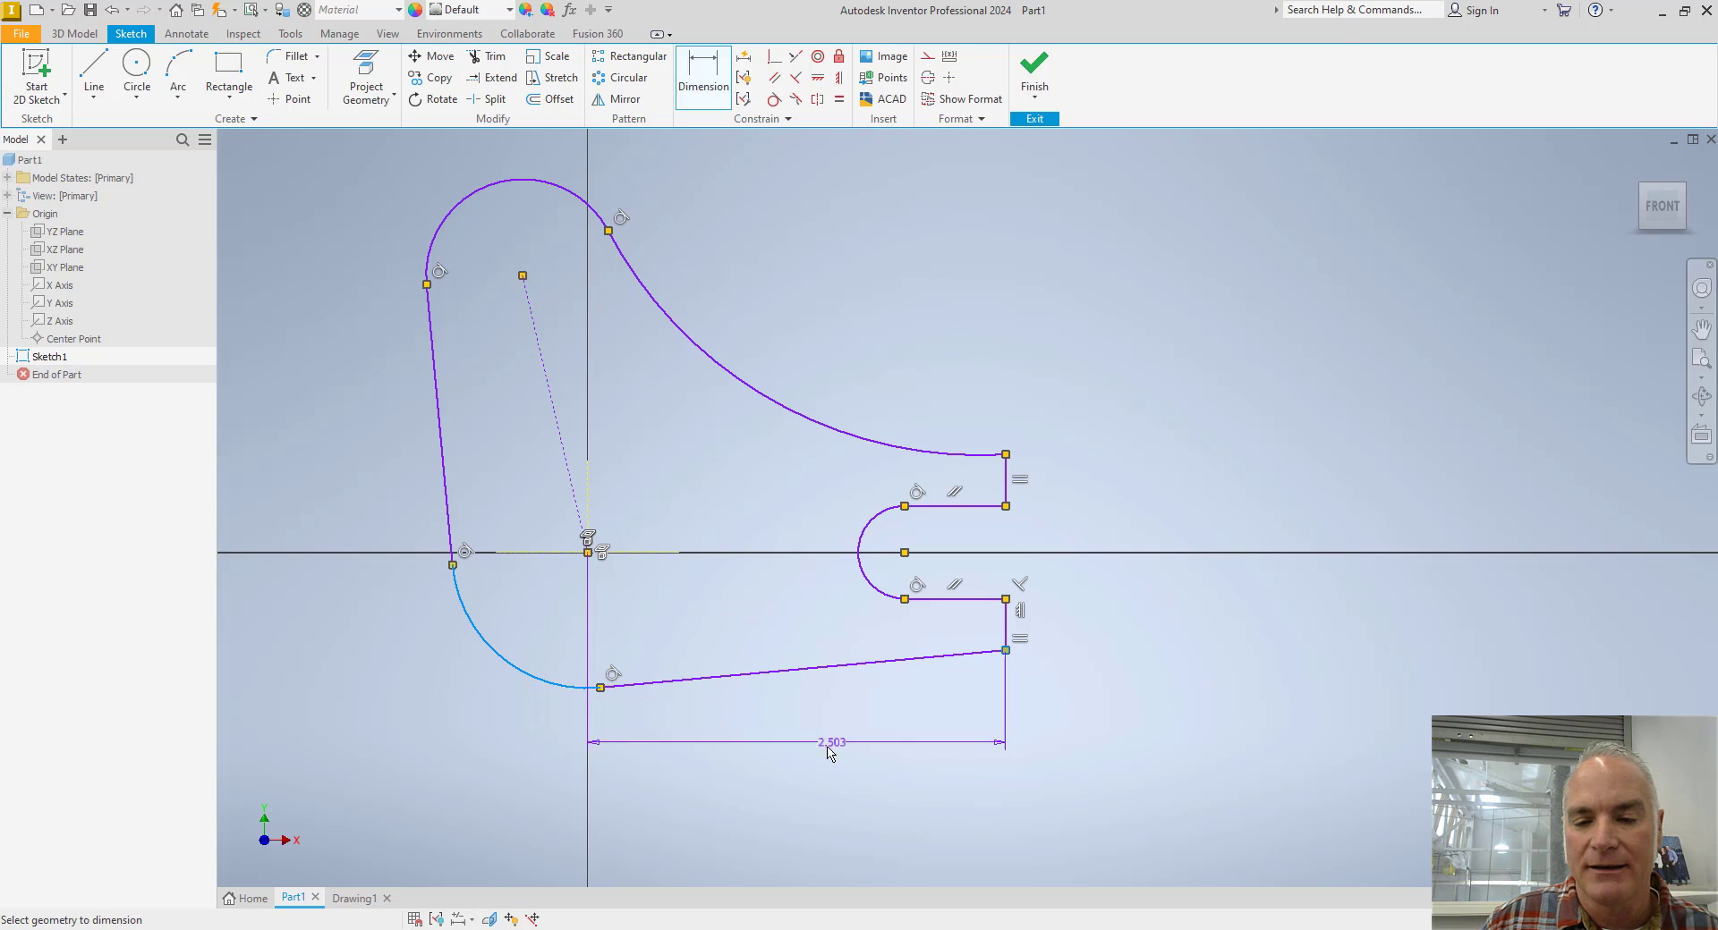
{"action": "left_click", "coordinate": [804, 757]}
{"action": "type", "text": "2.25"}
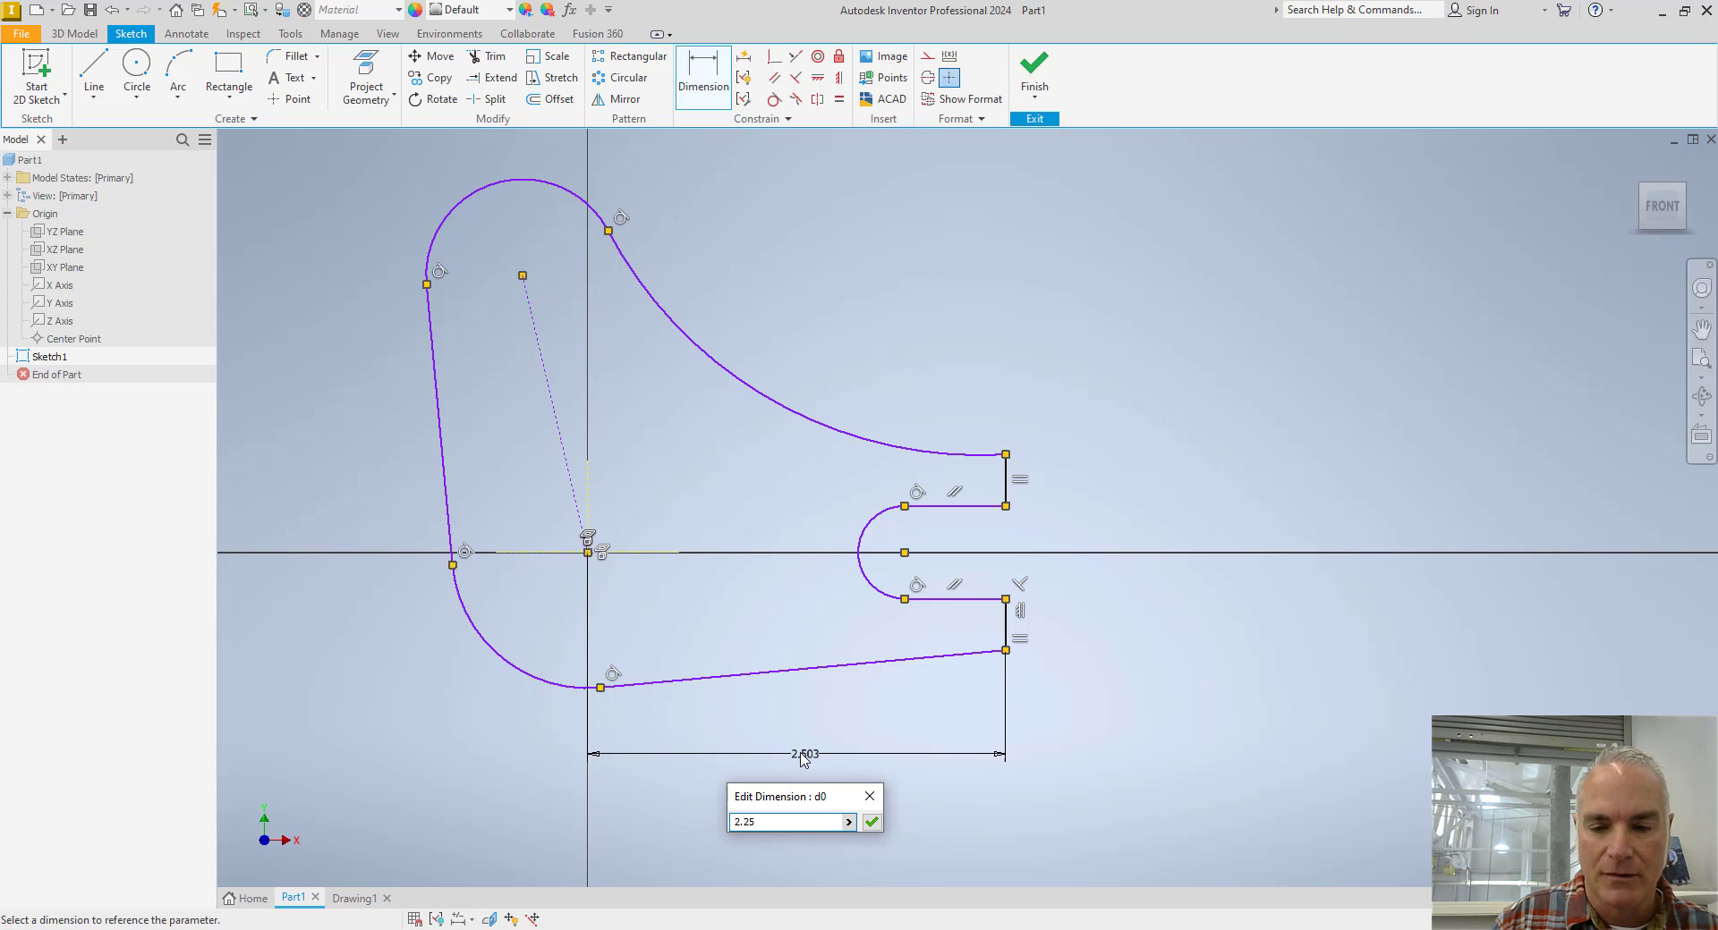
{"action": "key", "text": "Return"}
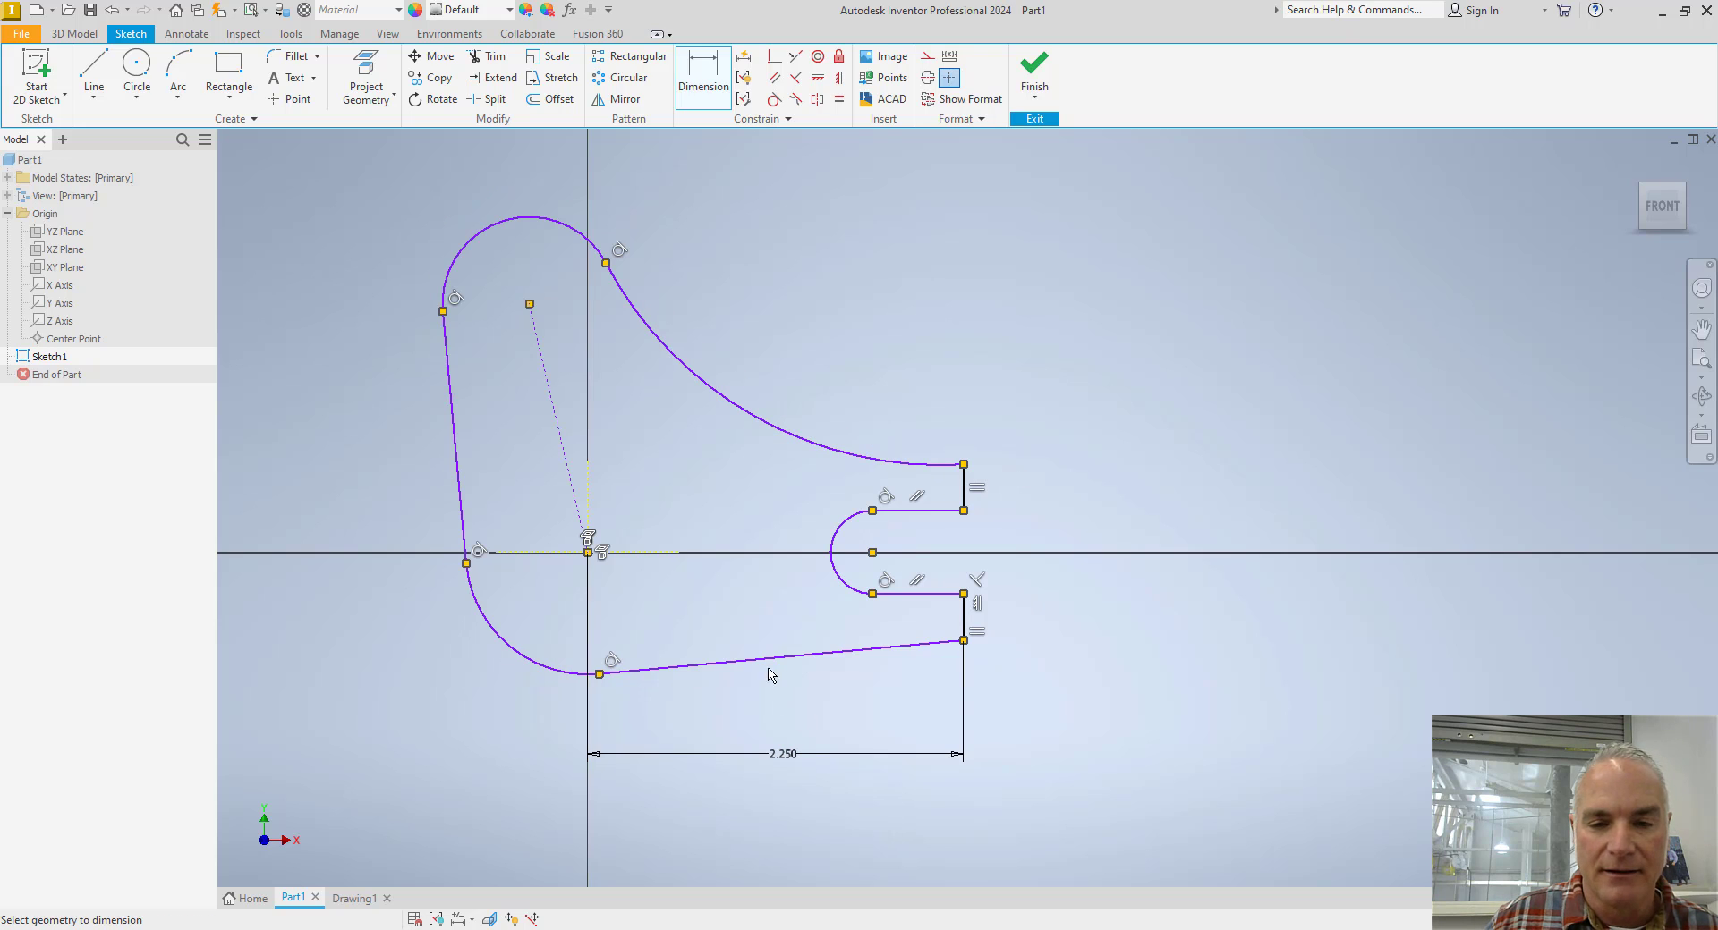
Add an aligned dimension of 1.9375 in to the sloped construction line between the hub and top arc centres.
{"action": "left_click", "coordinate": [555, 416]}
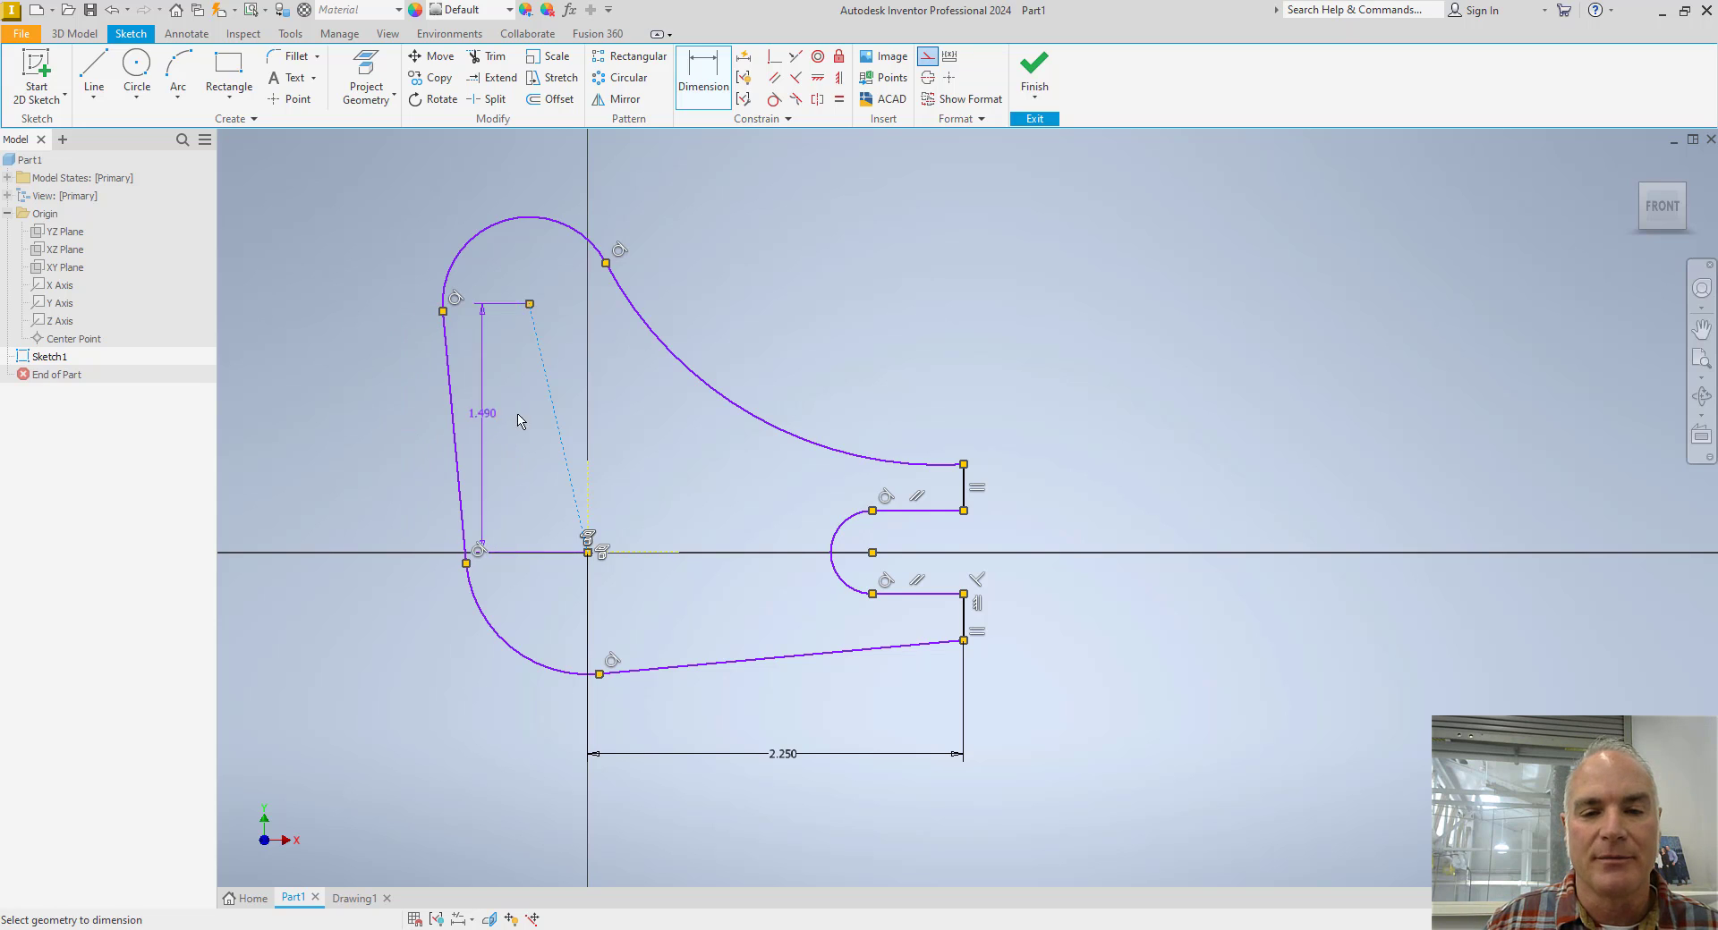
{"action": "key", "text": "Escape"}
{"action": "left_click", "coordinate": [552, 408]}
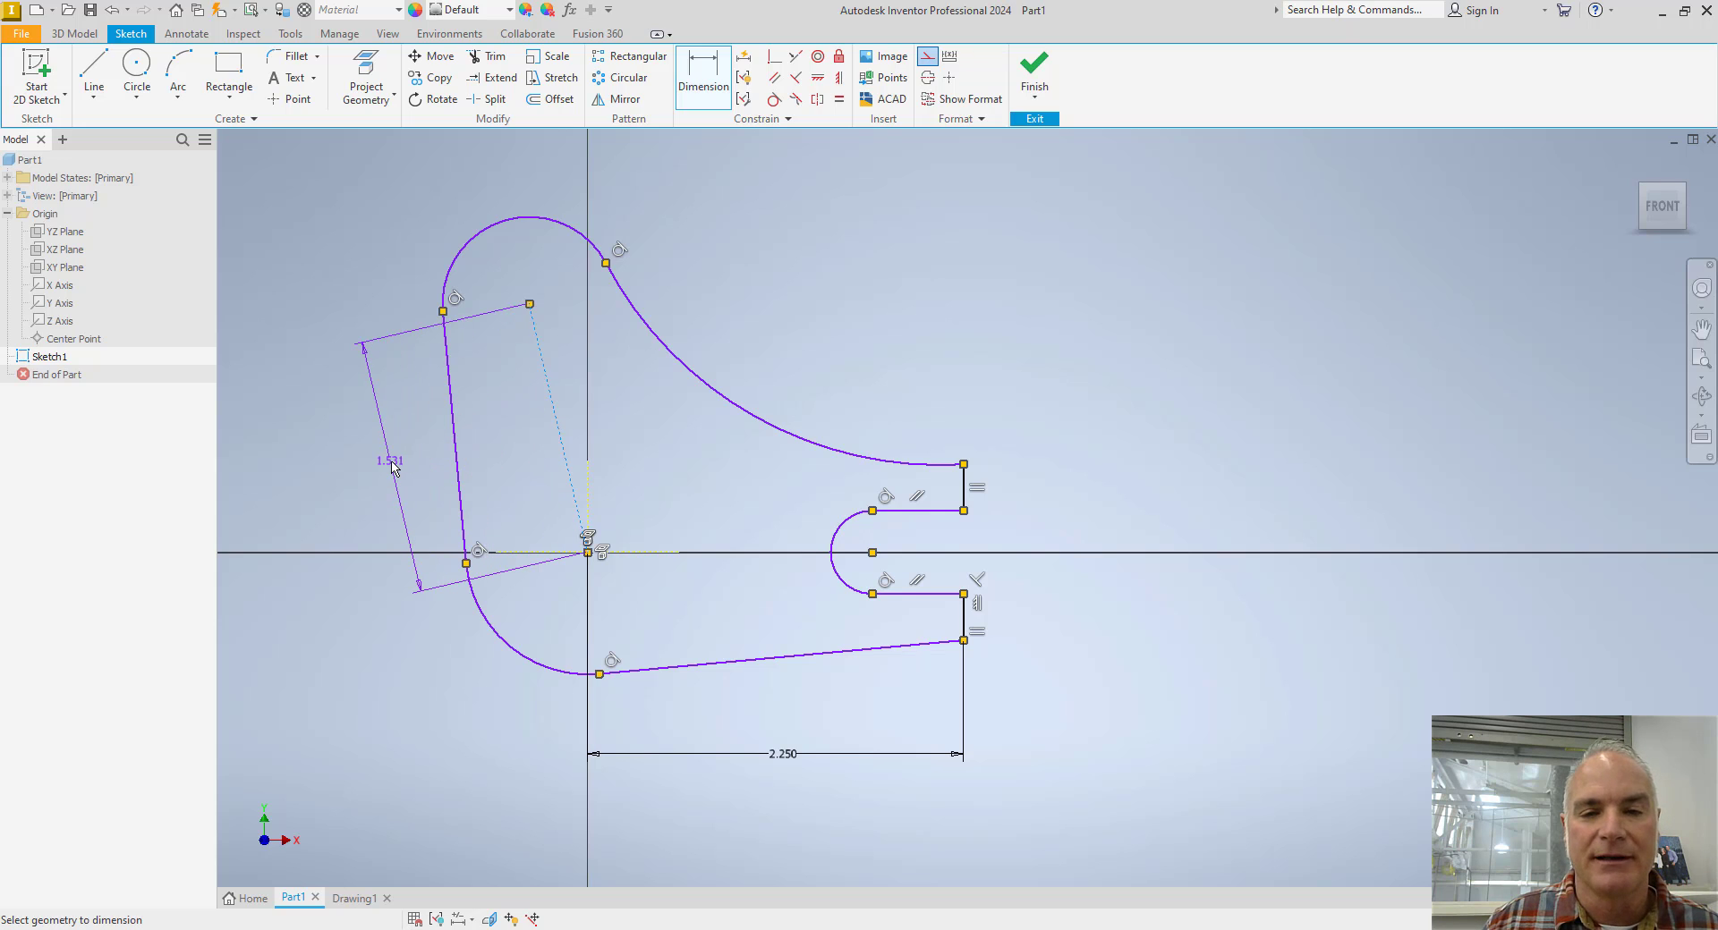
{"action": "left_click", "coordinate": [387, 467]}
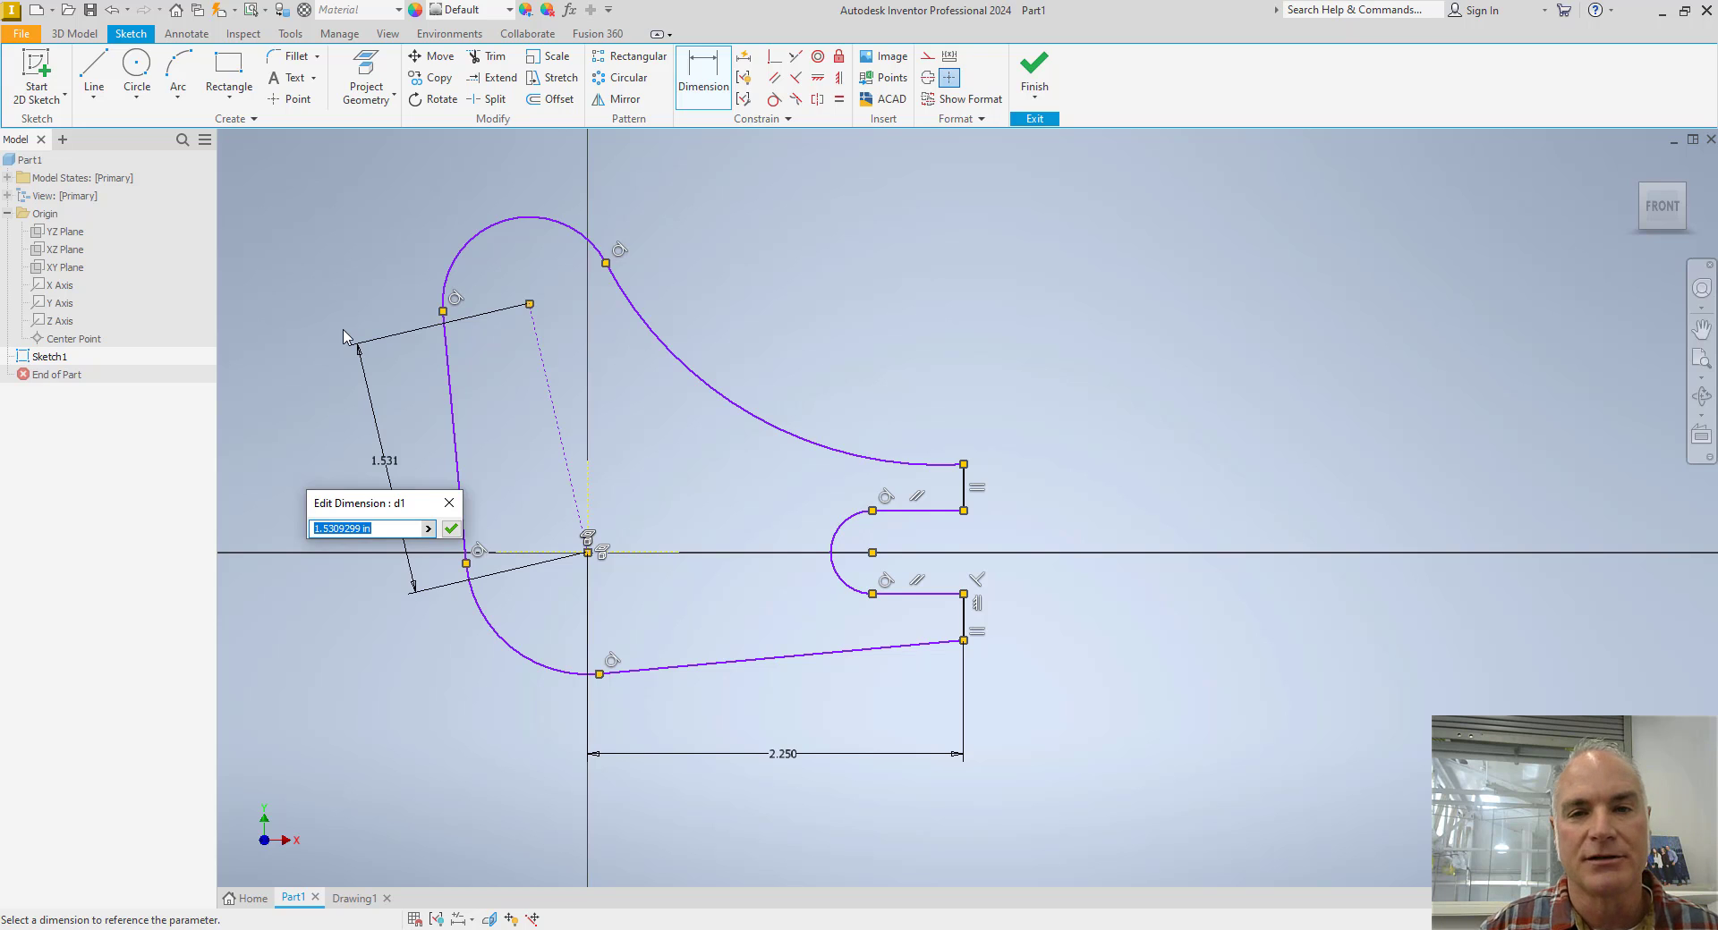
{"action": "type", "text": "1.9375"}
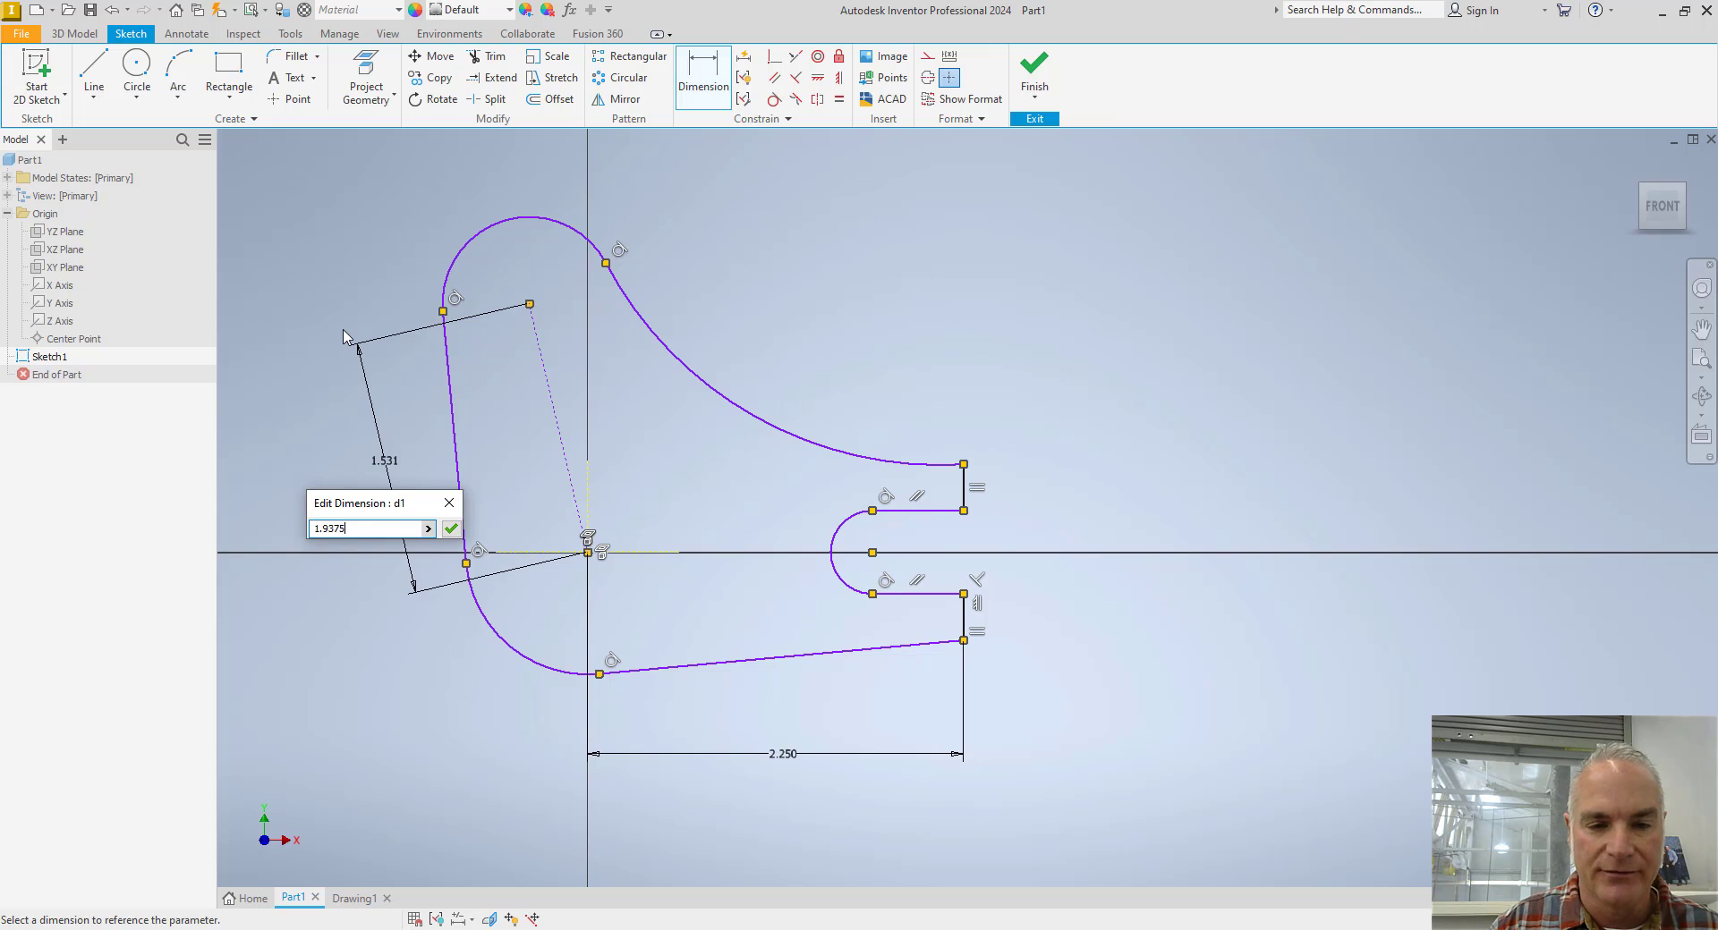
{"action": "key", "text": "Return"}
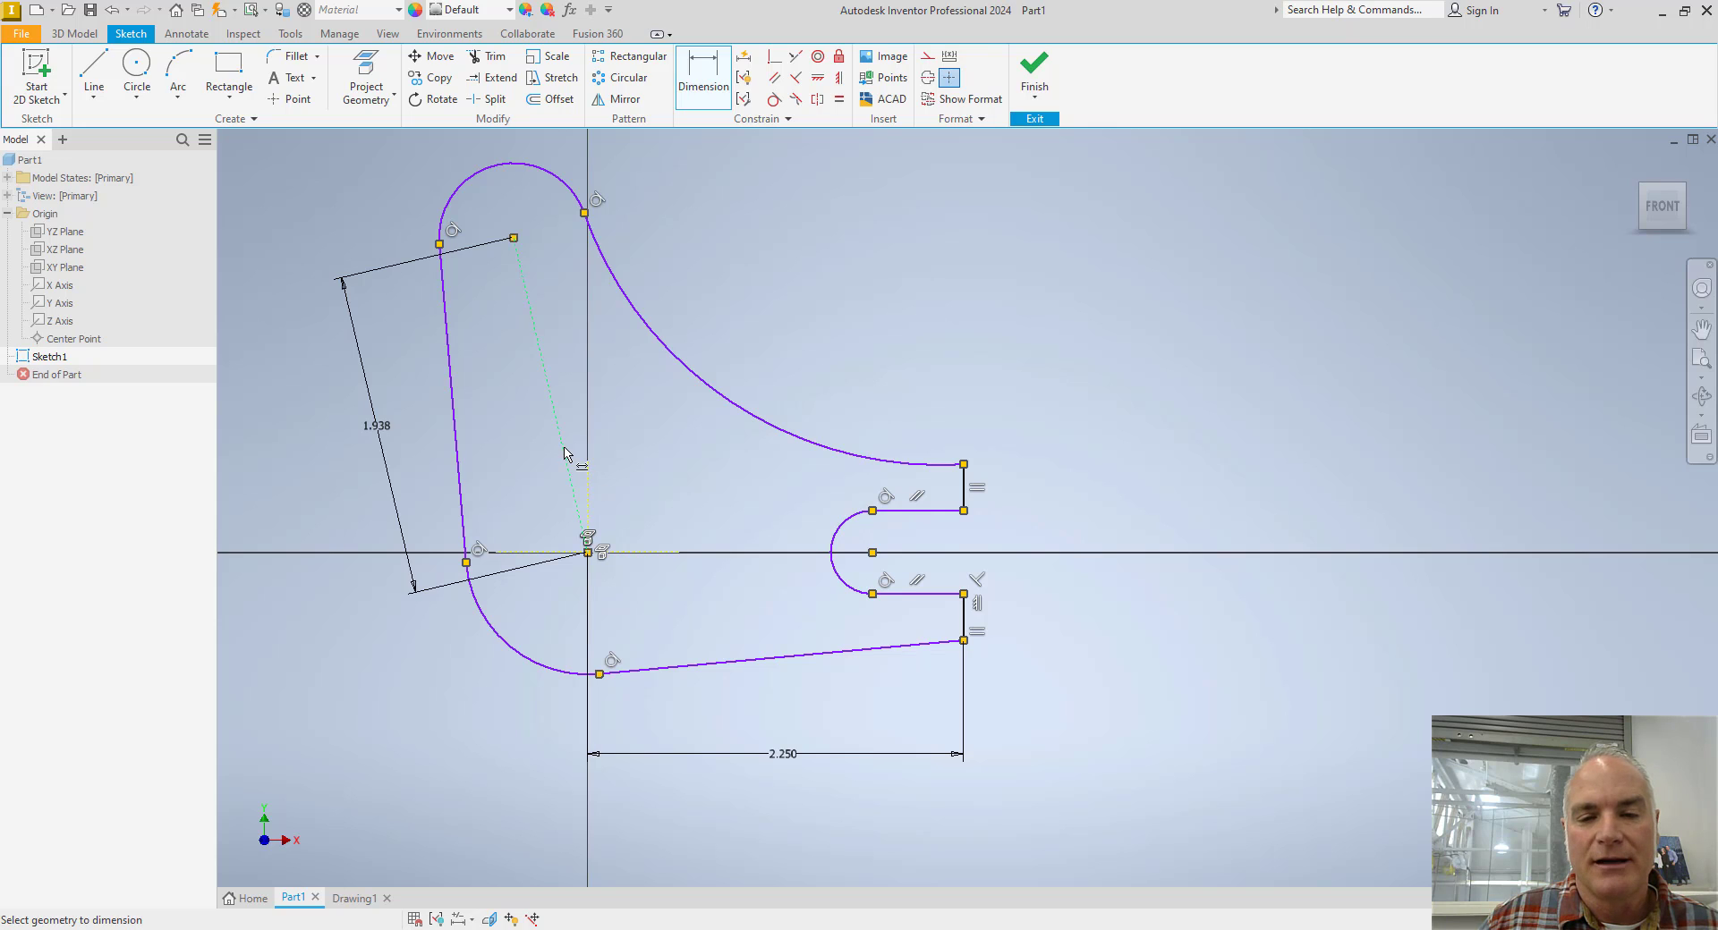
Dimension the angle between the sloped construction line and the projected Y axis as 15 degrees.
{"action": "left_click", "coordinate": [589, 480]}
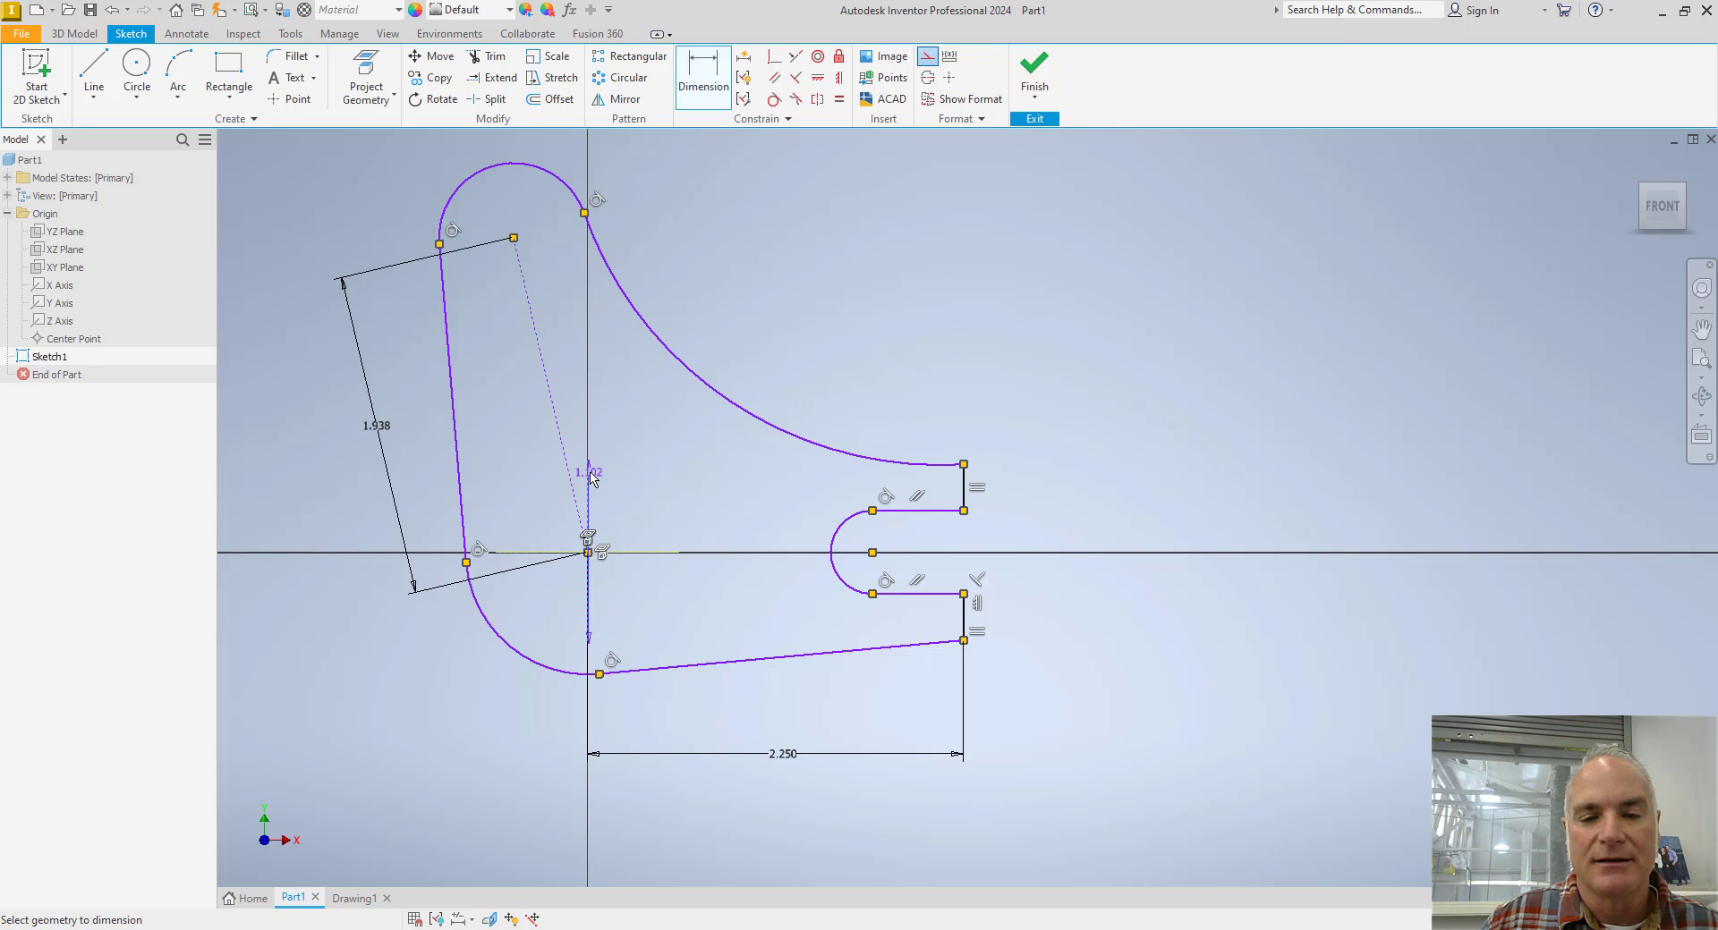
{"action": "left_click", "coordinate": [569, 462]}
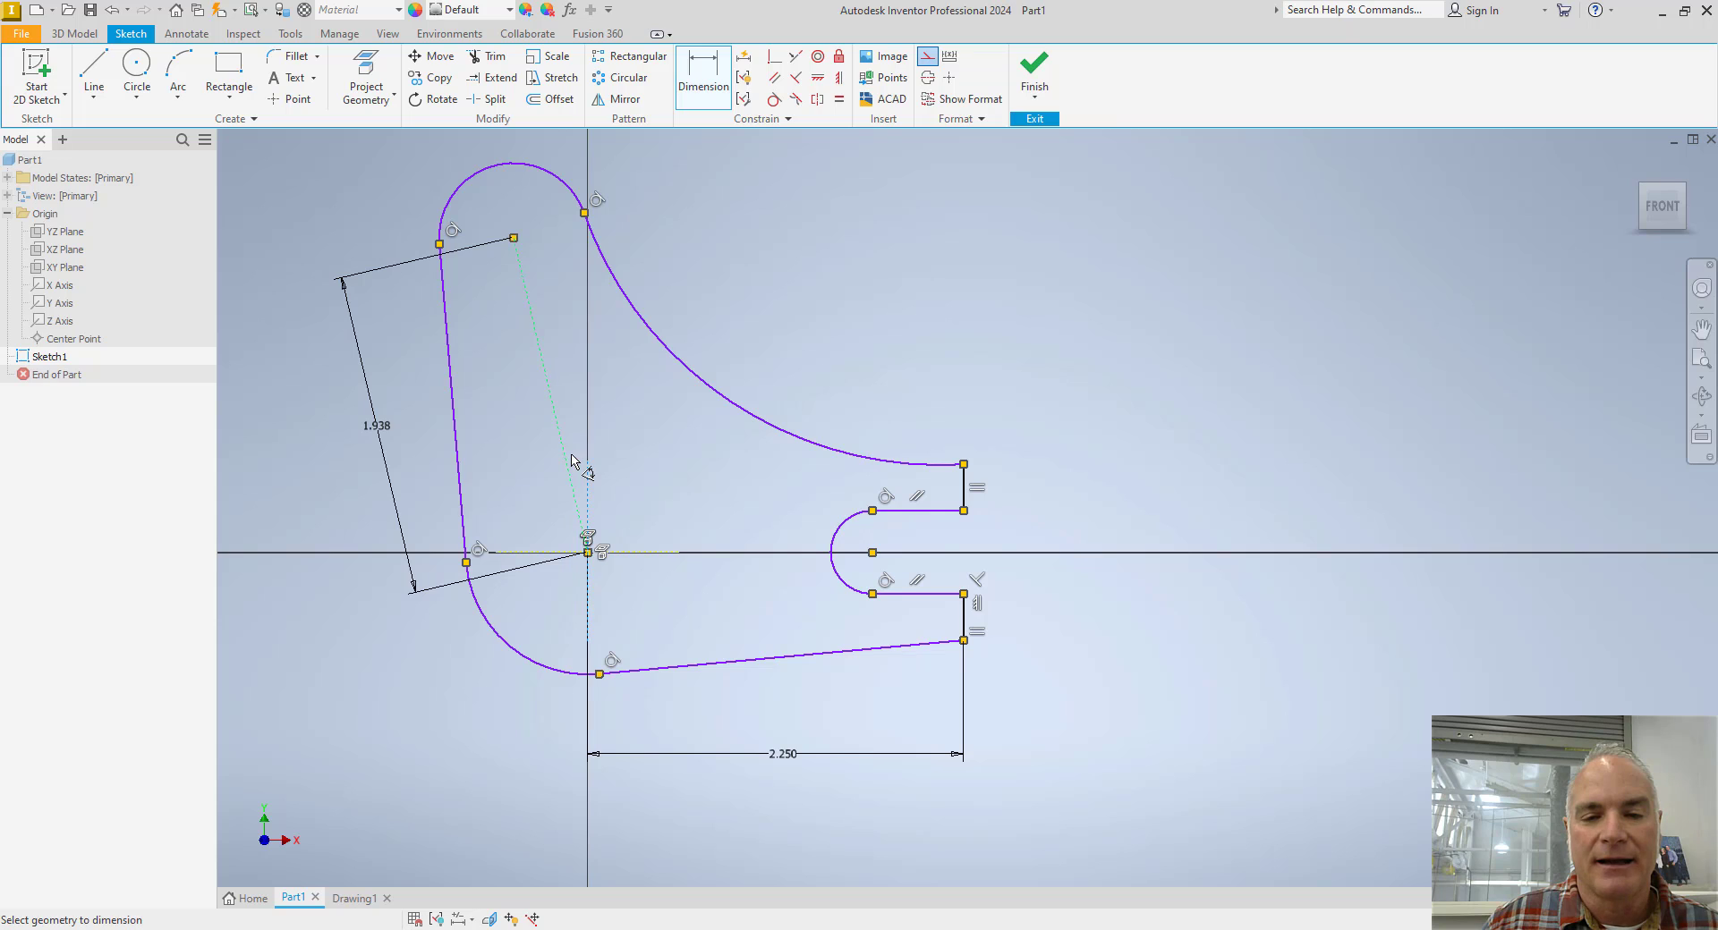
{"action": "left_click", "coordinate": [557, 284]}
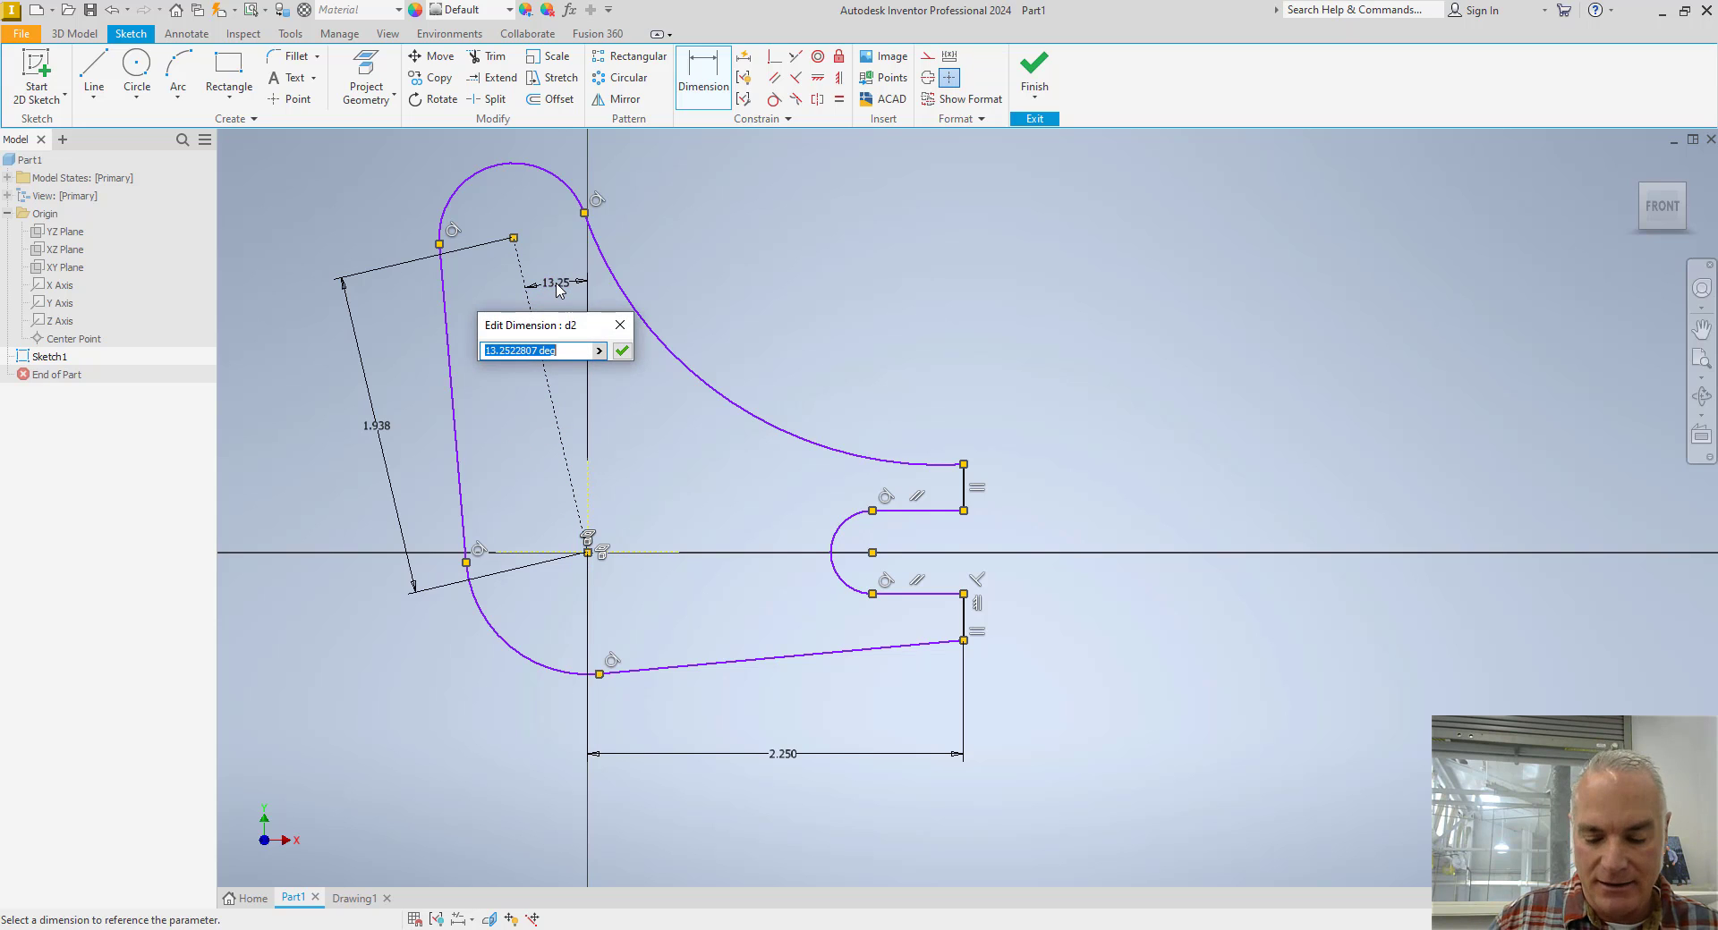
{"action": "type", "text": "15"}
{"action": "key", "text": "Return"}
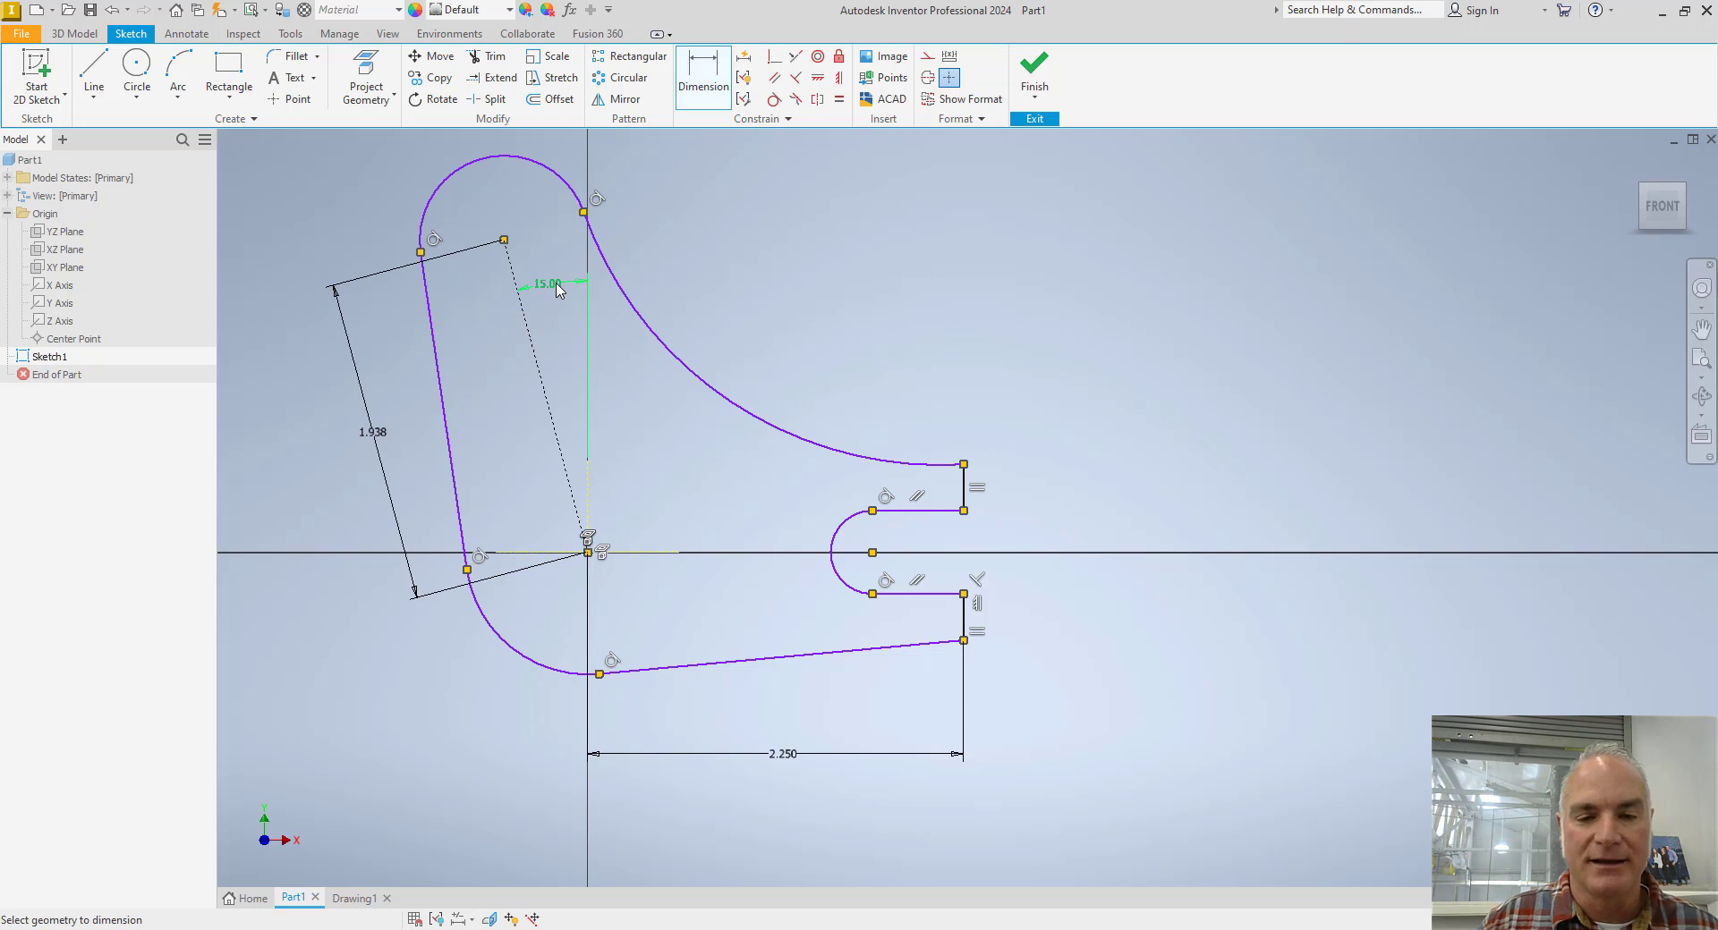
{"action": "mouse_move", "coordinate": [604, 617]}
{"action": "middle_mouse_down"}
{"action": "mouse_move", "coordinate": [556, 645]}
{"action": "mouse_move", "coordinate": [591, 623]}
{"action": "middle_mouse_up"}
{"action": "scroll", "coordinate": [643, 635], "scroll_direction": "down", "scroll_amount": 3}
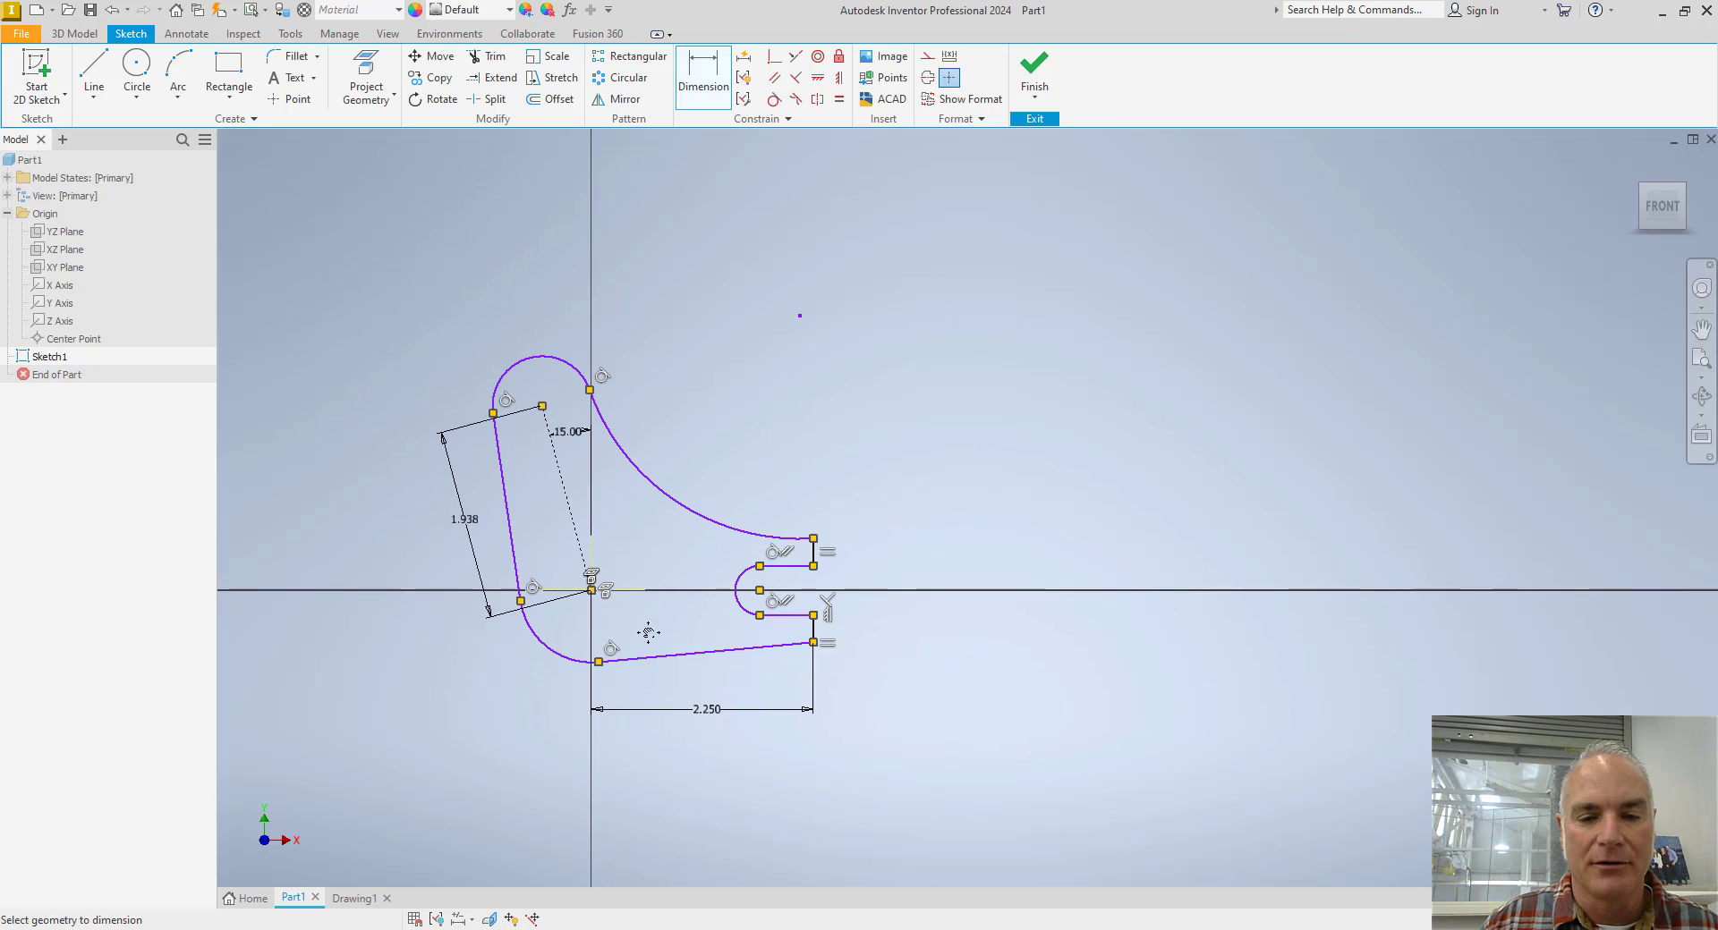
Dimension the radius of the hub arc at the profile's lower-left corner as .8125 in.
{"action": "left_click", "coordinate": [586, 664]}
{"action": "left_click", "coordinate": [551, 708]}
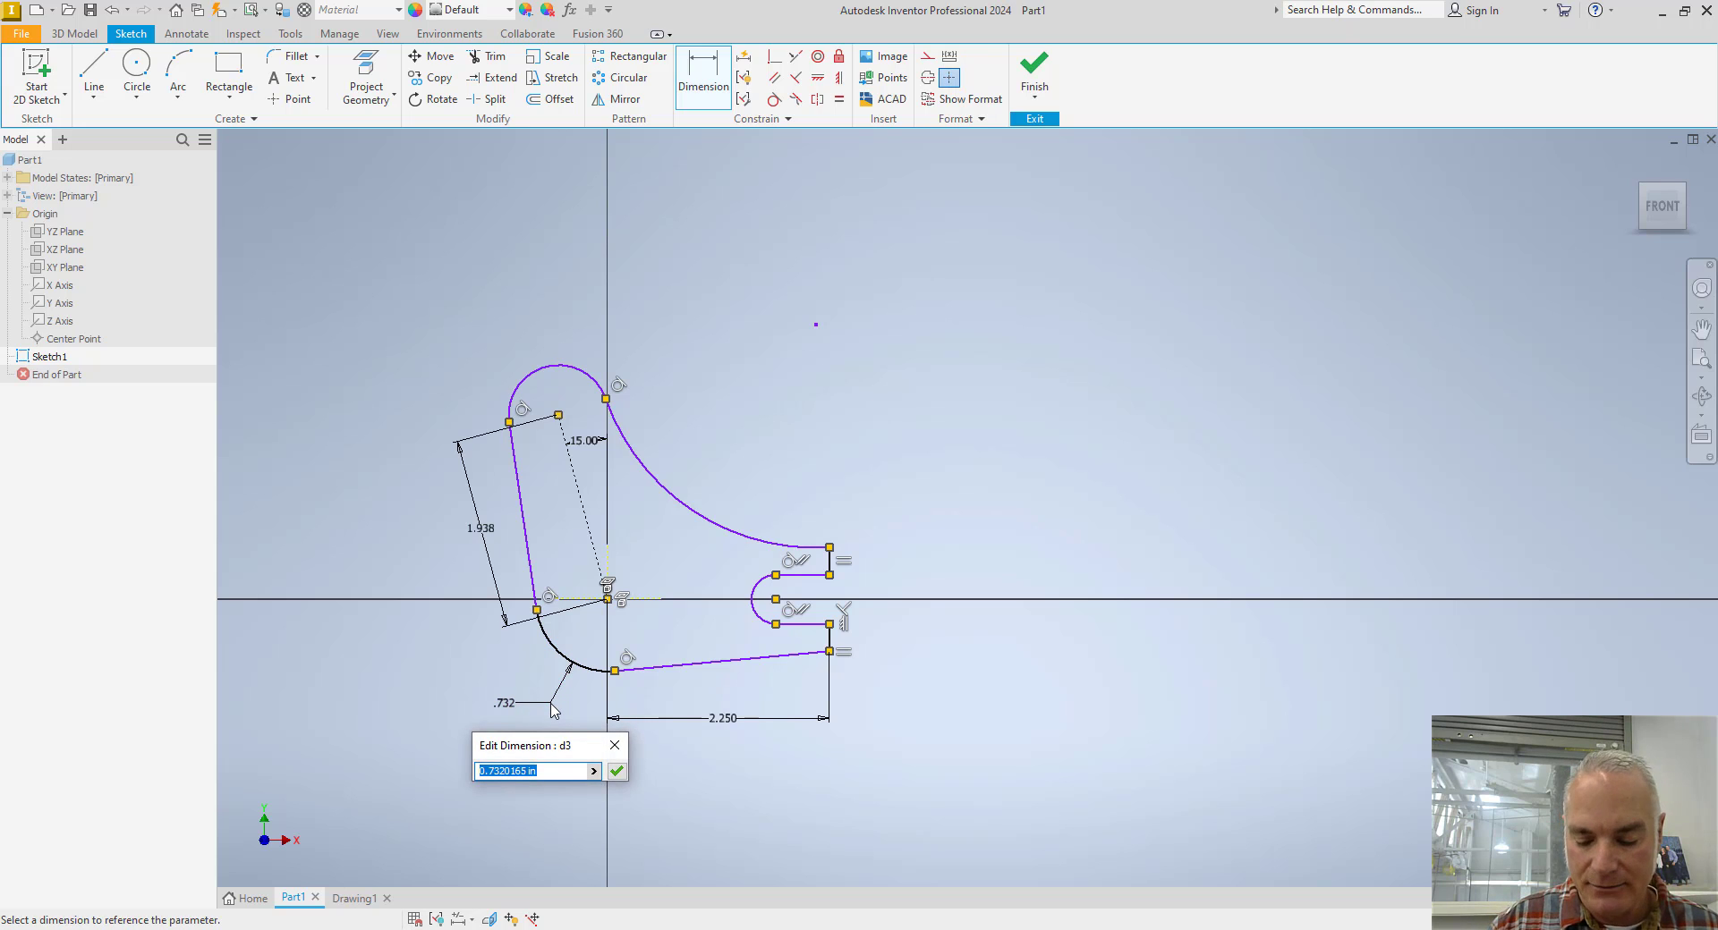
{"action": "type", "text": ".8125"}
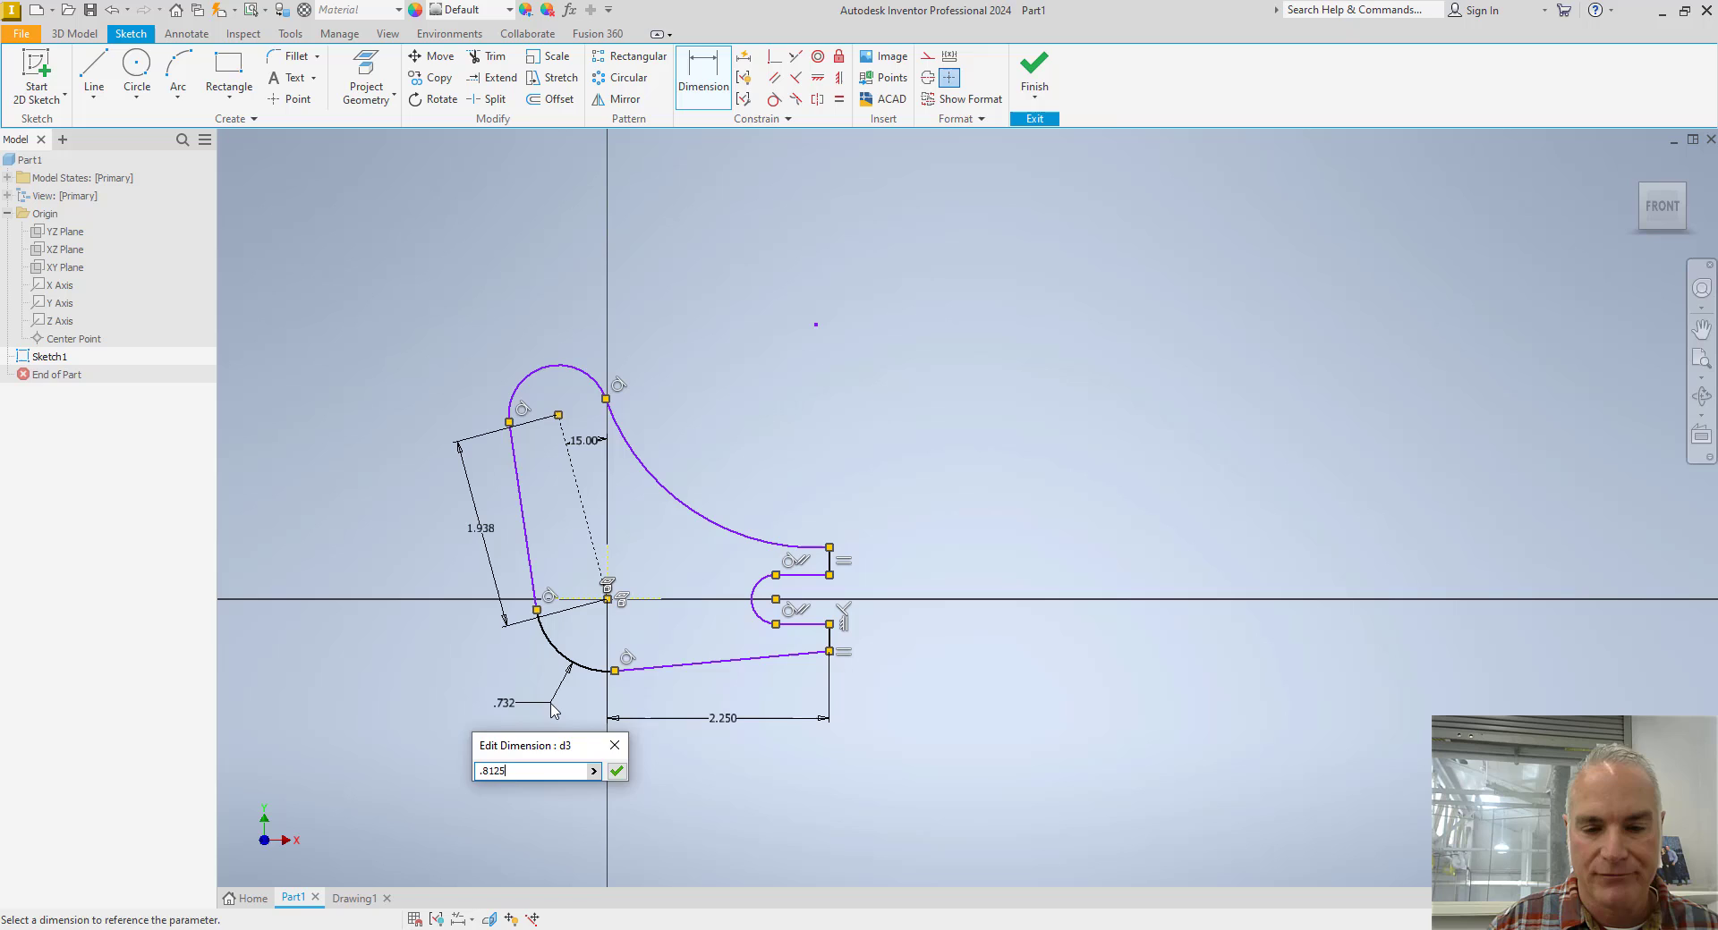
{"action": "key", "text": "Return"}
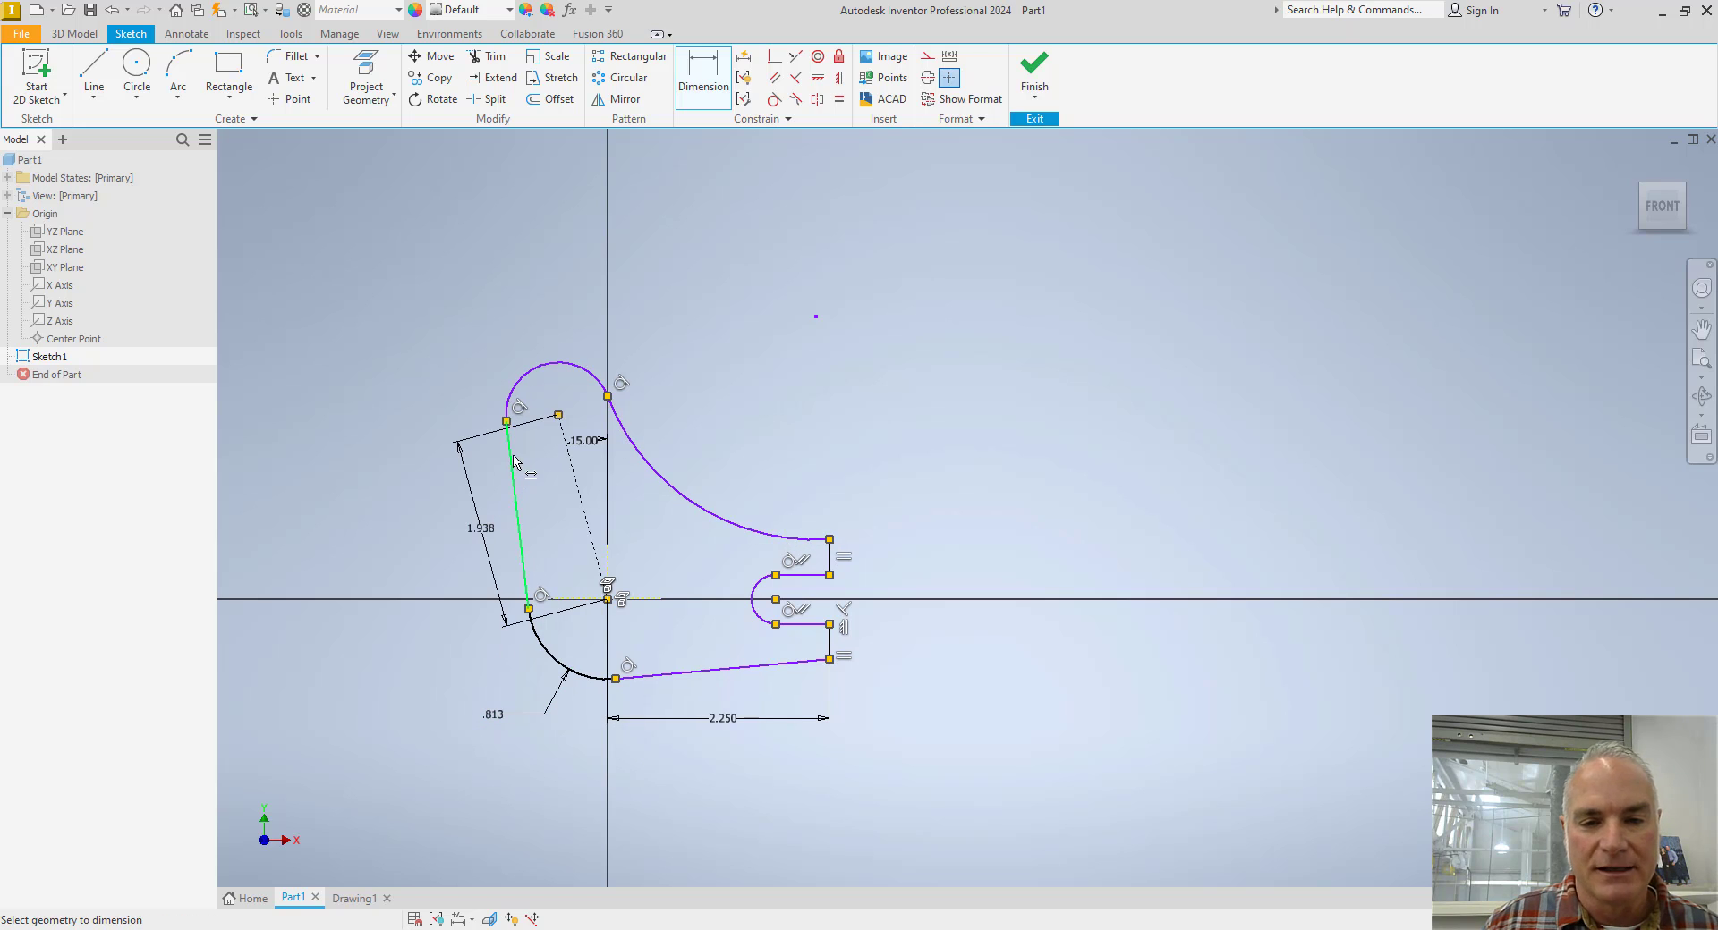
Dimension the radius of the rounded arc at the lever's upper end as .5625 in.
{"action": "left_click", "coordinate": [515, 394]}
{"action": "left_click", "coordinate": [471, 356]}
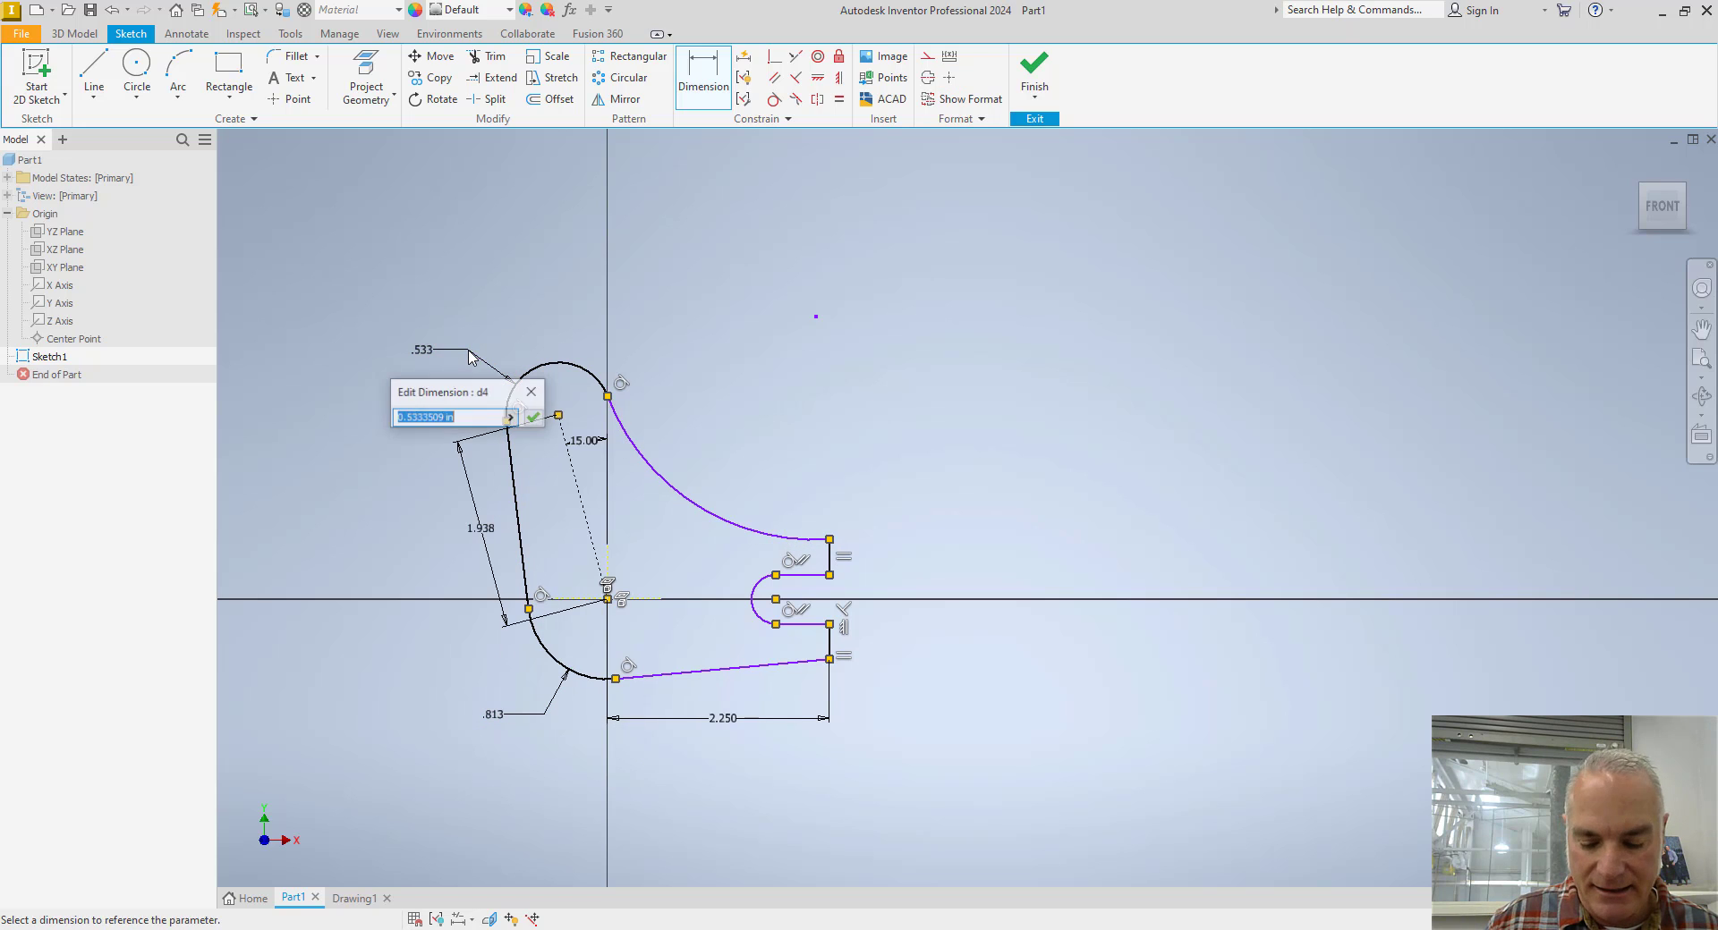
{"action": "type", "text": ".562"}
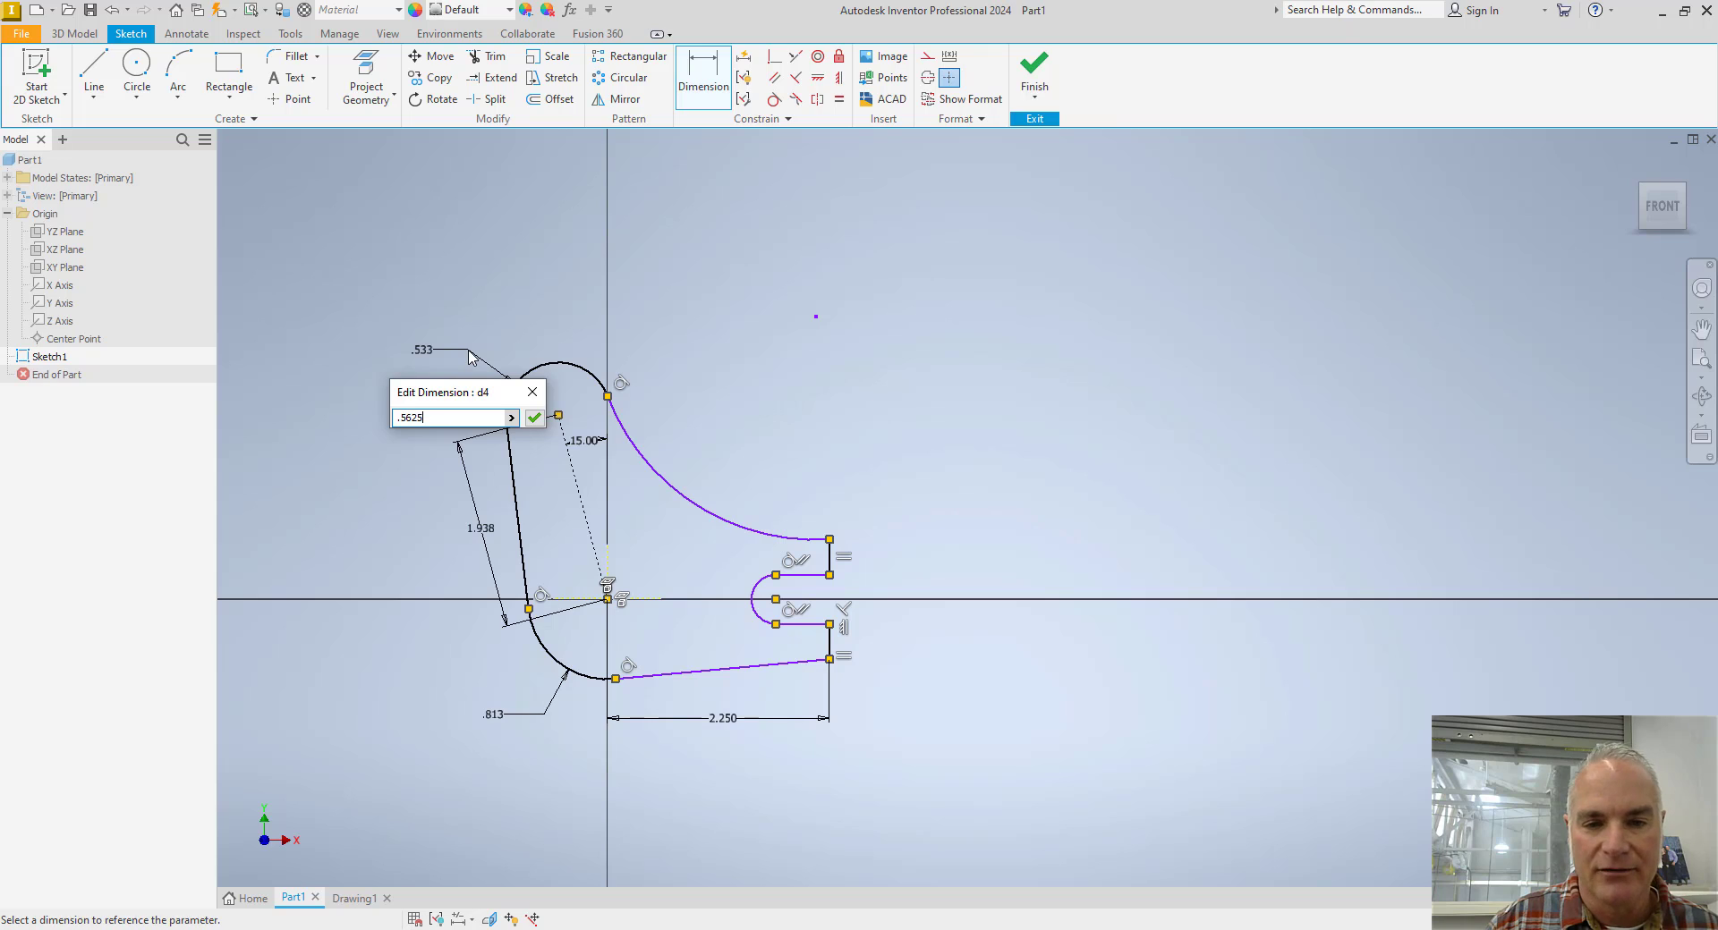
{"action": "type", "text": "5"}
{"action": "key", "text": "Return"}
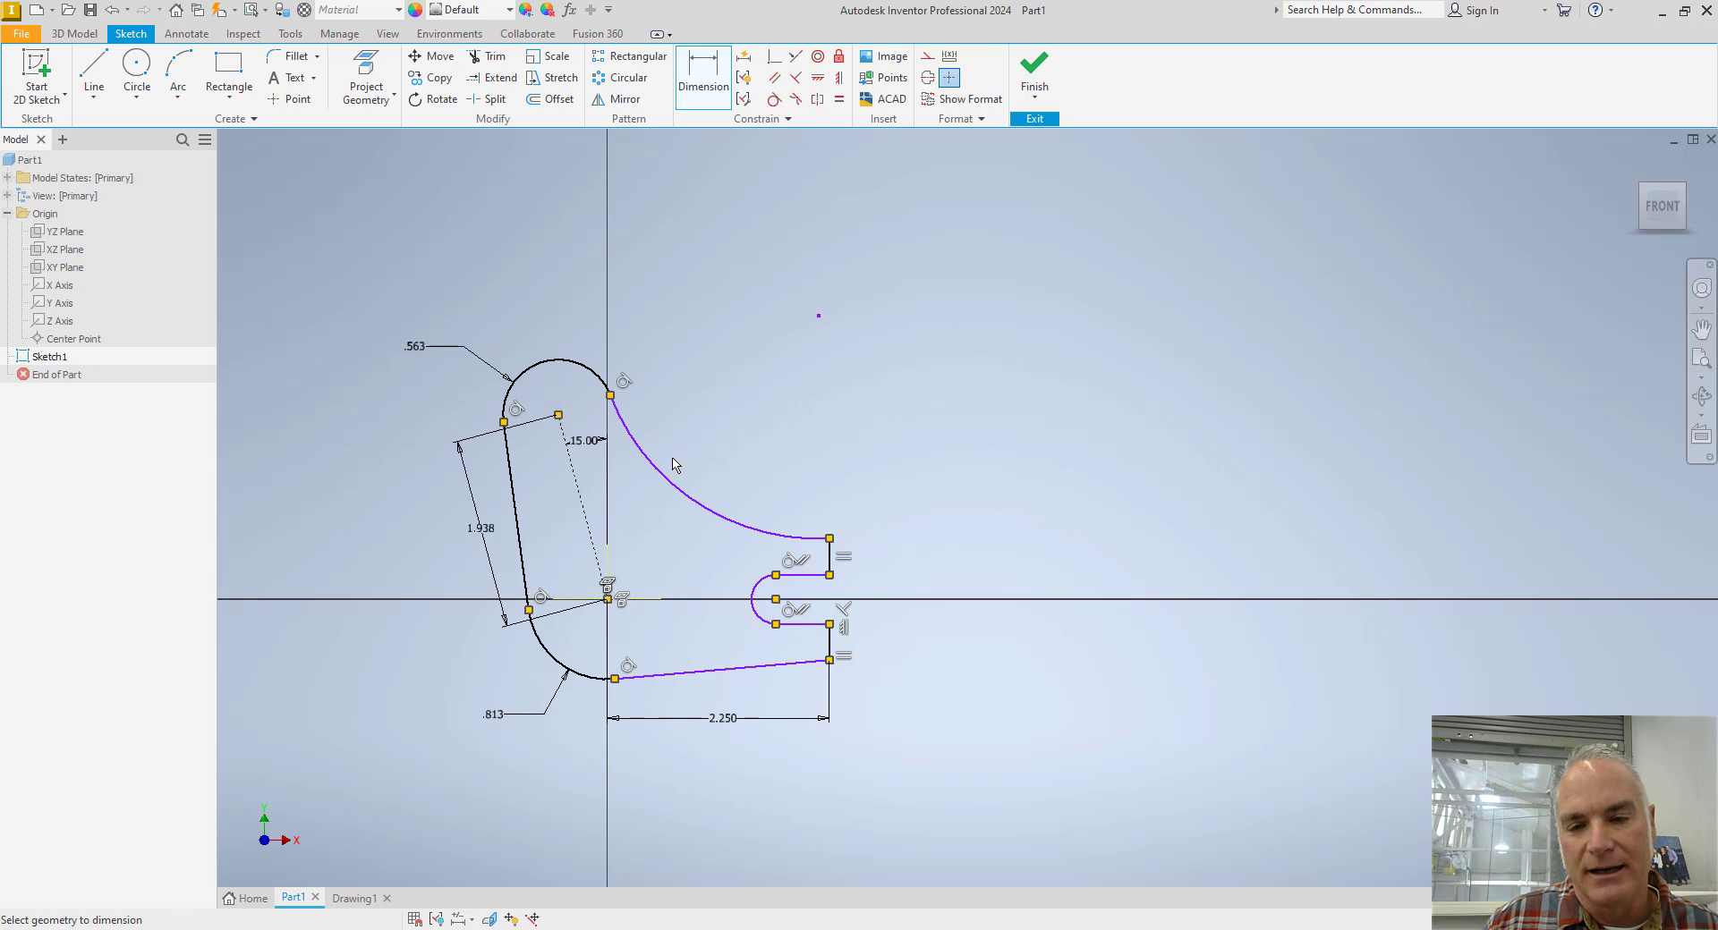
Dimension the radius of the large concave arc between the upper end and the fork as 2.625 in.
{"action": "left_click", "coordinate": [665, 474]}
{"action": "left_click", "coordinate": [818, 315]}
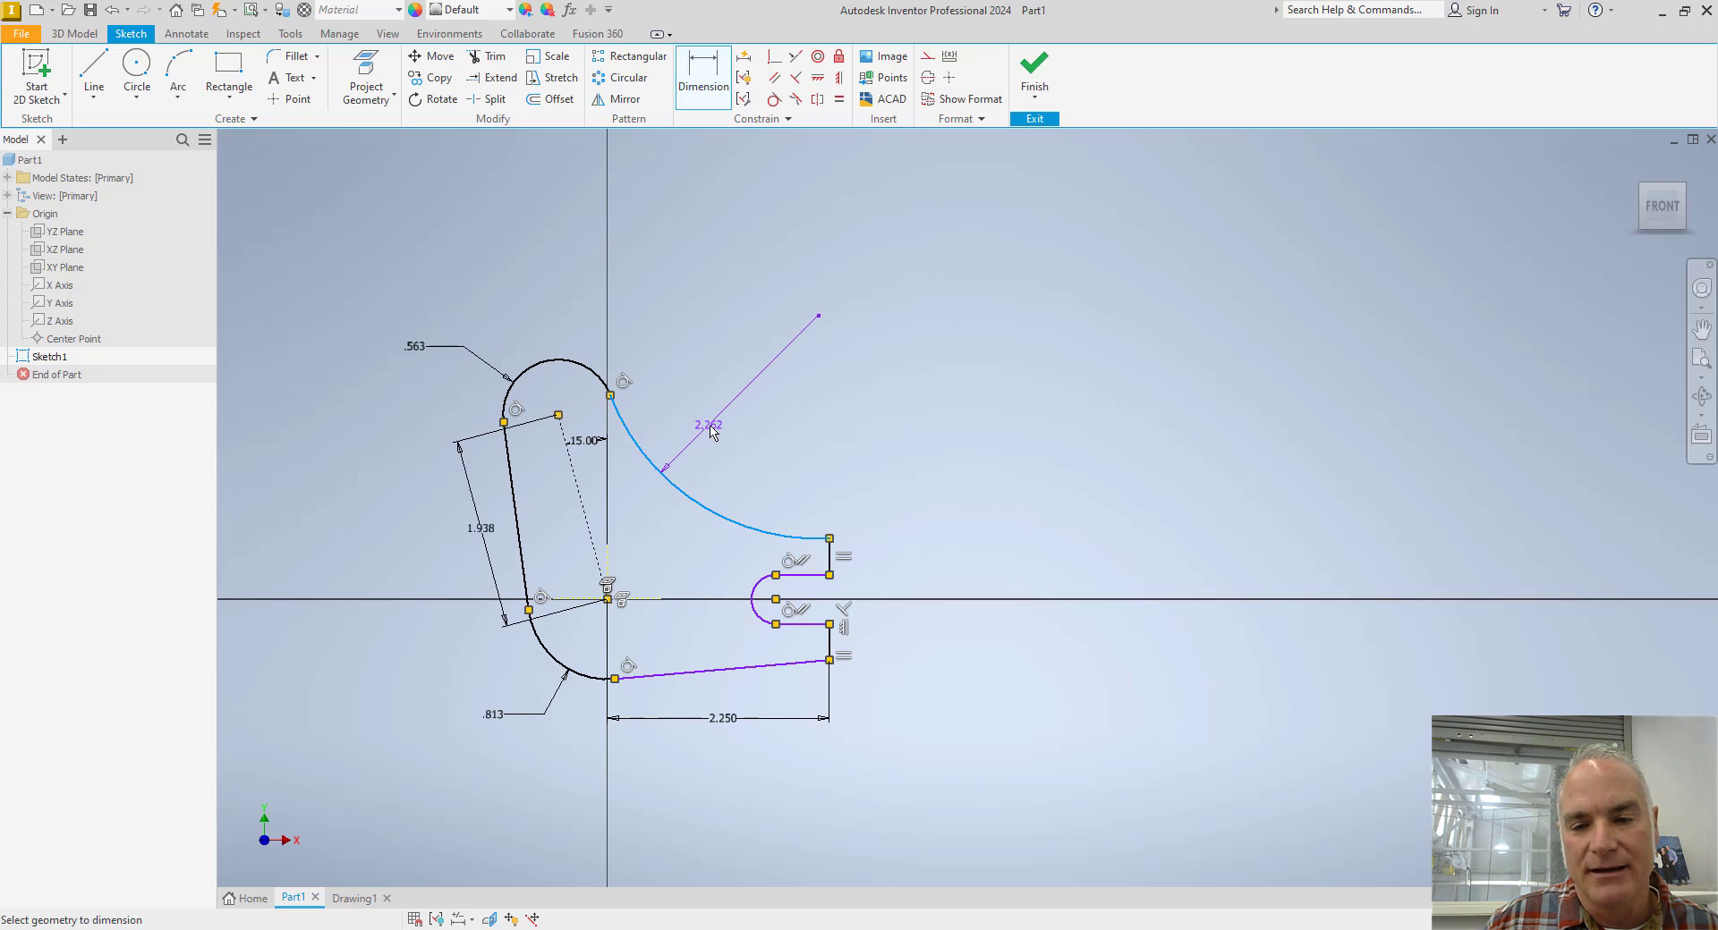
{"action": "left_click", "coordinate": [715, 428]}
{"action": "type", "text": "2.625"}
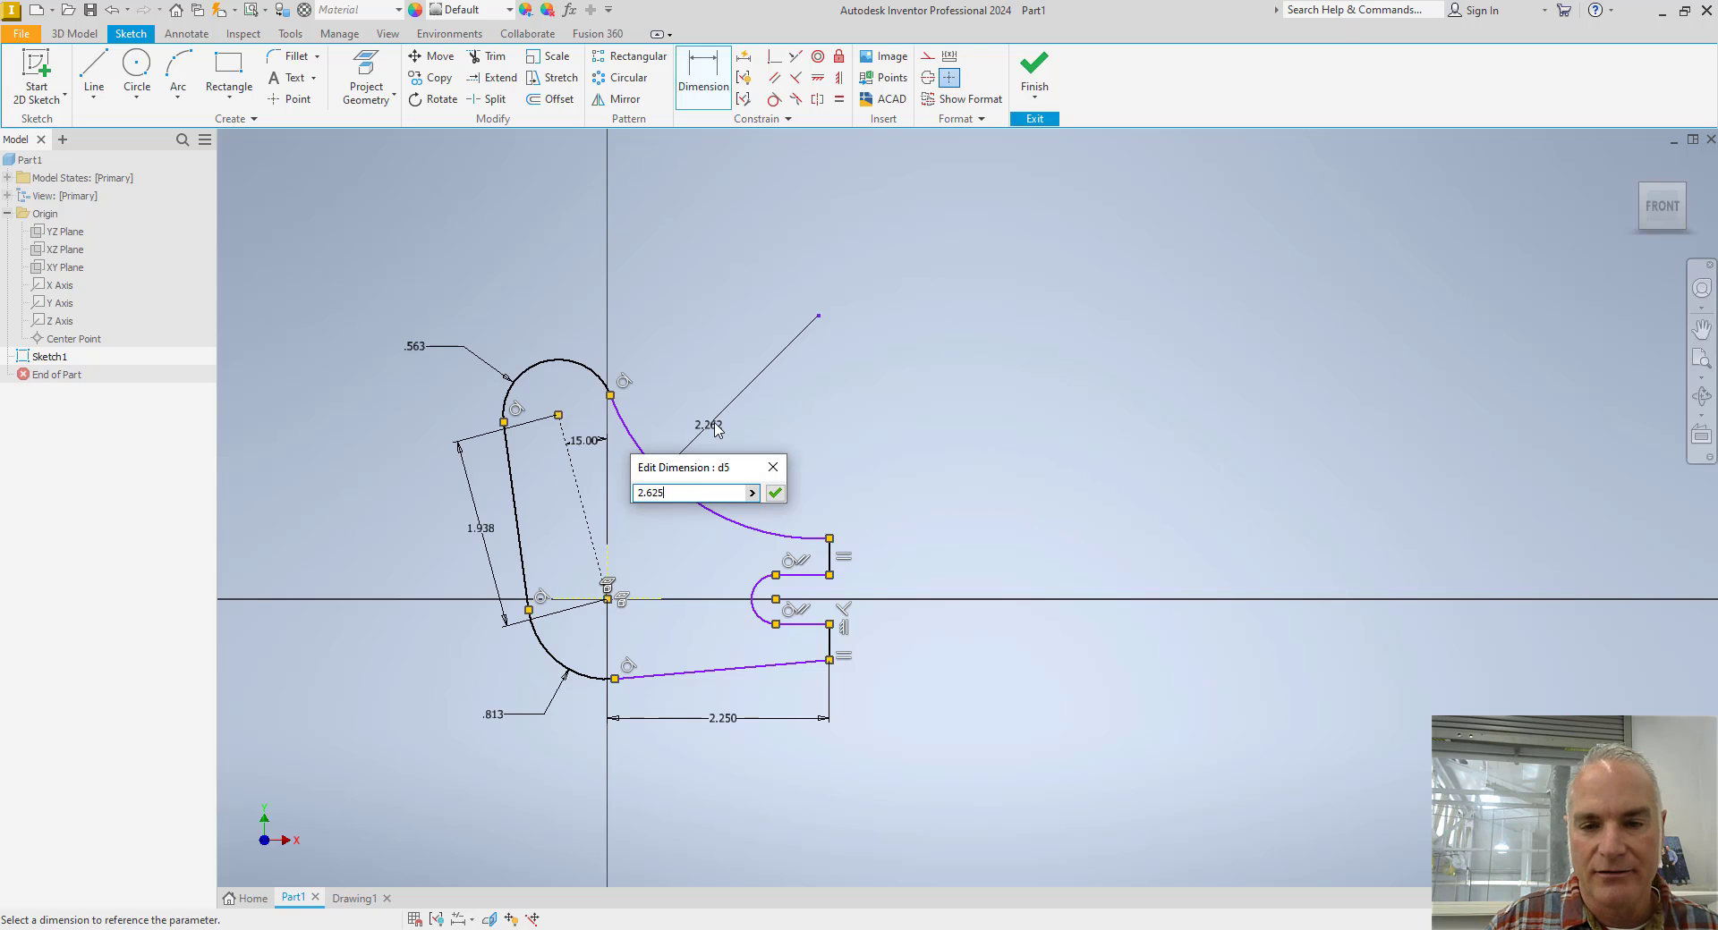
{"action": "key", "text": "Return"}
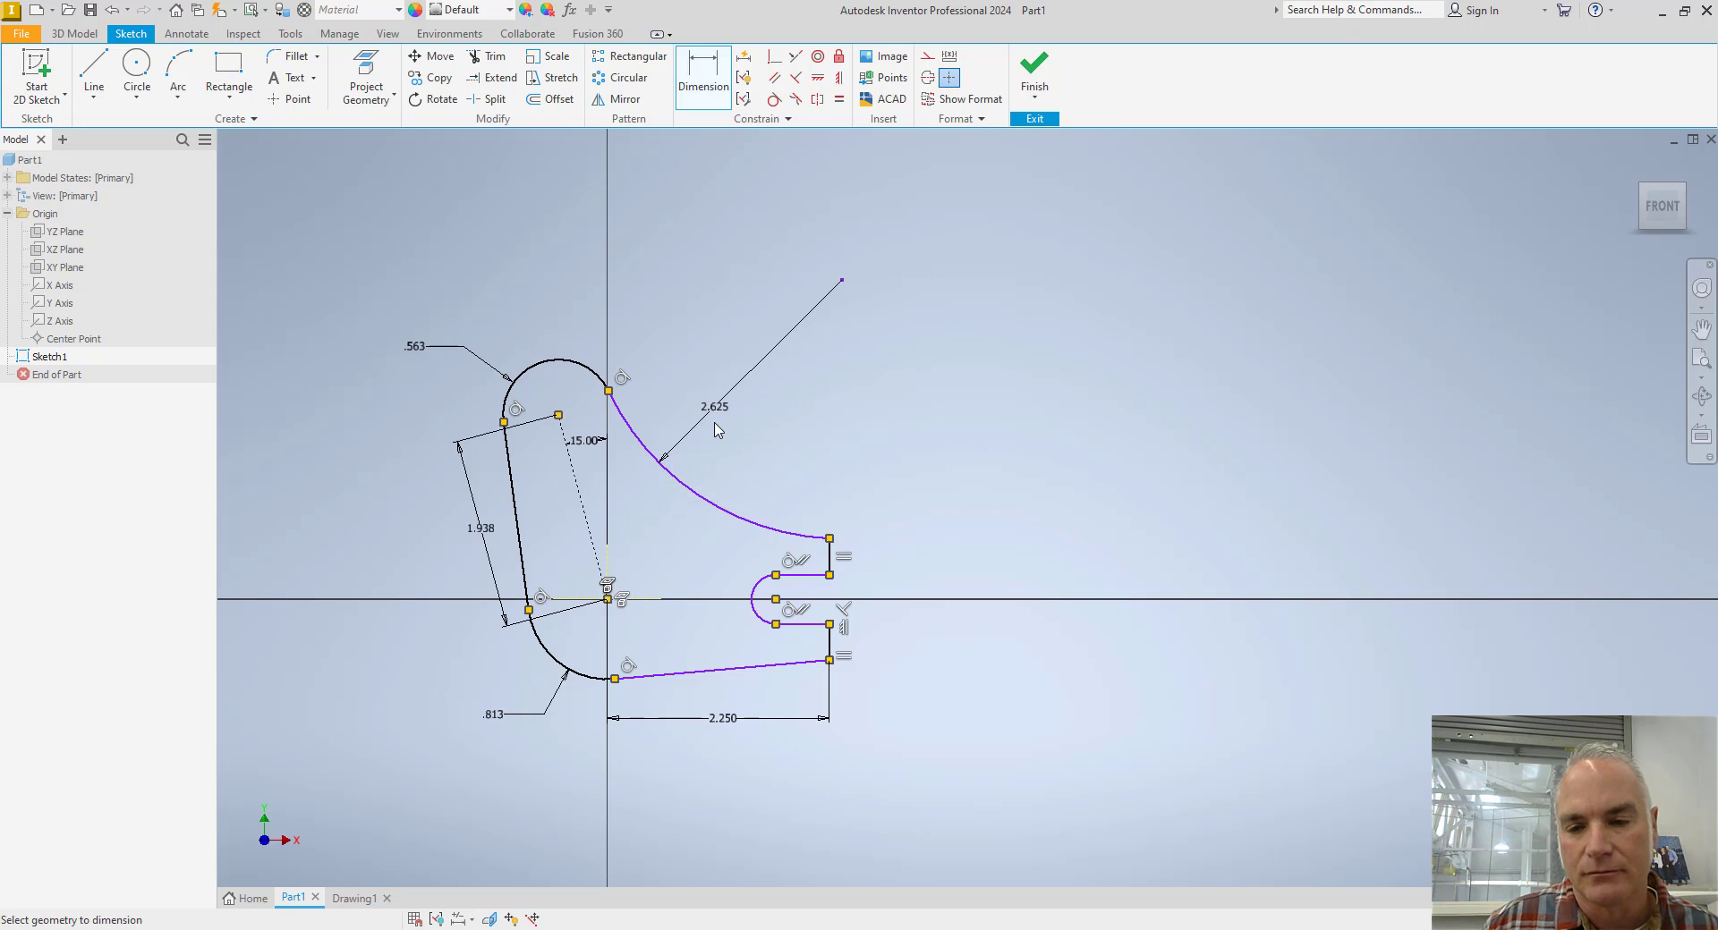
Check the fork sizes on the Toggle Lever drawing, and dimension the fork's overall height between its outer end points as 1.375 in.
{"action": "scroll", "coordinate": [832, 630], "scroll_direction": "up", "scroll_amount": 3}
{"action": "middle_click_drag", "start_coordinate": [939, 595], "coordinate": [915, 596]}
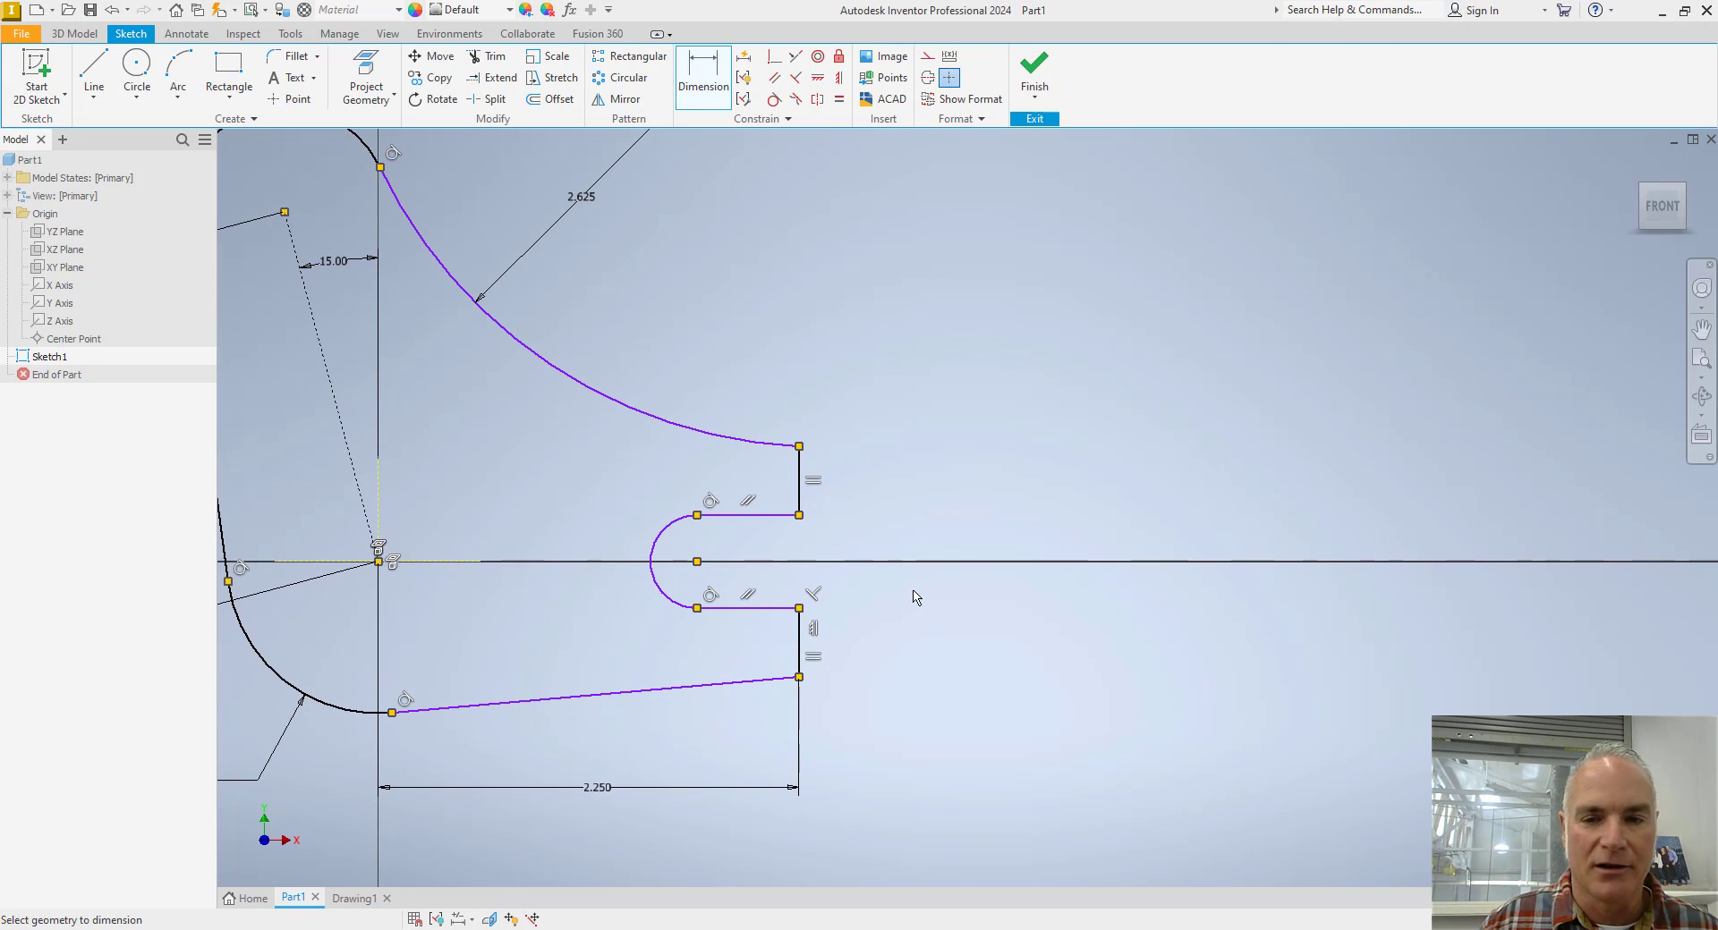
{"action": "key", "text": "alt+Tab"}
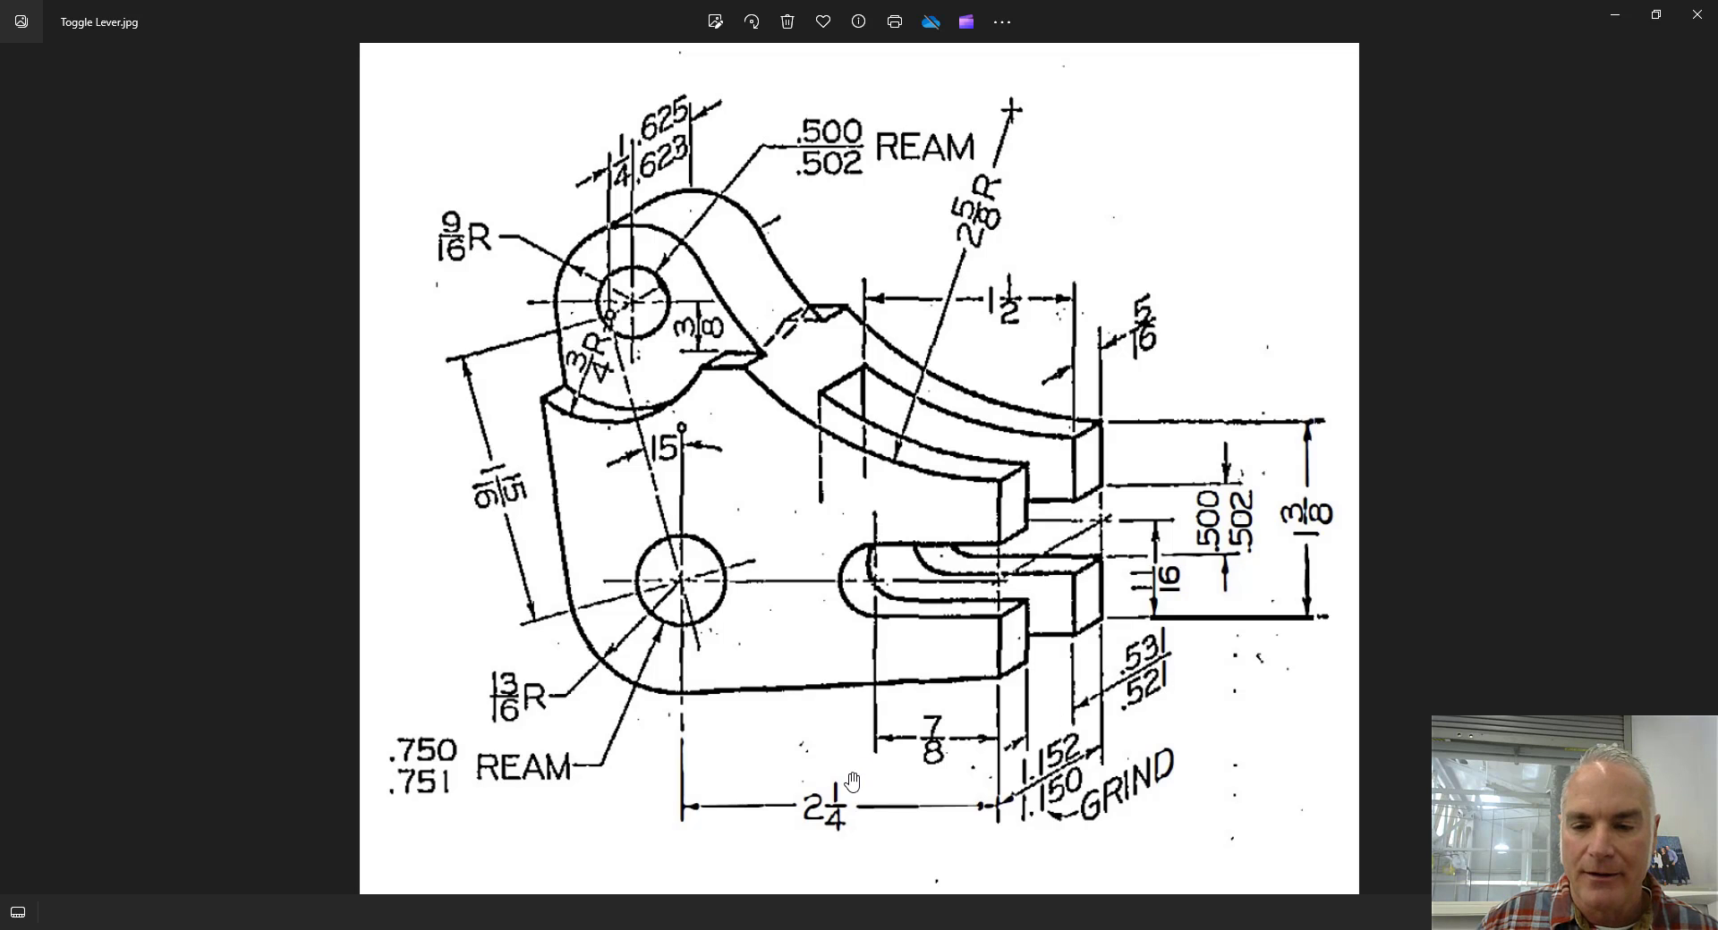
{"action": "key", "text": "alt+Tab"}
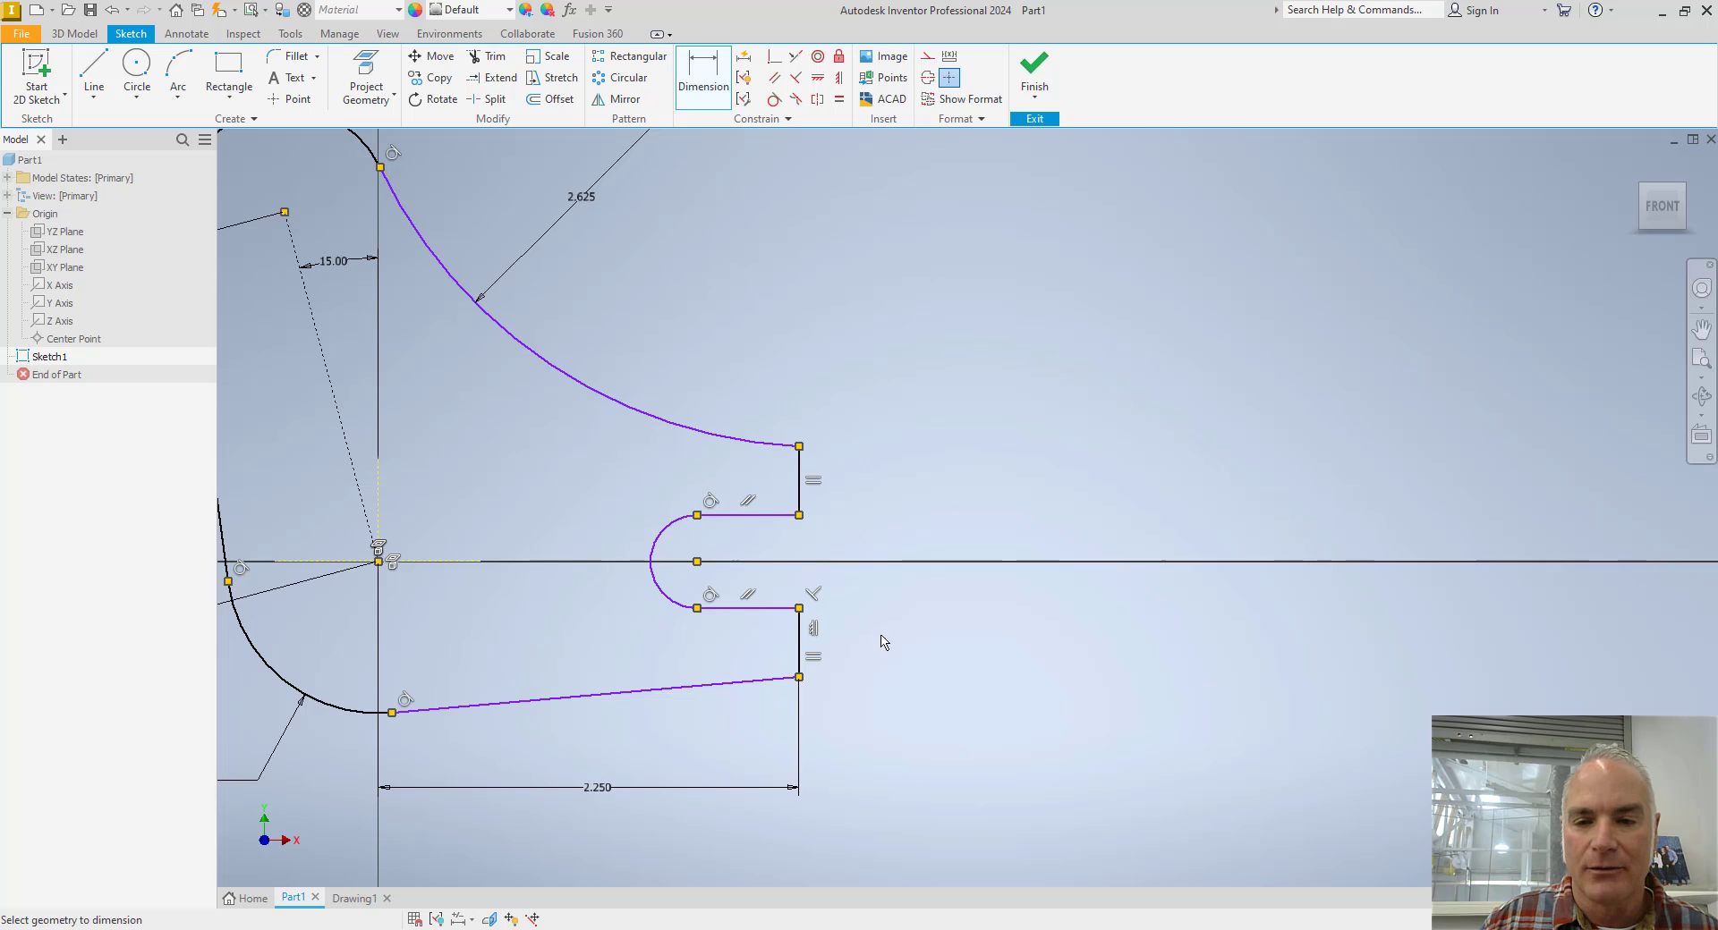
{"action": "left_click", "coordinate": [704, 58]}
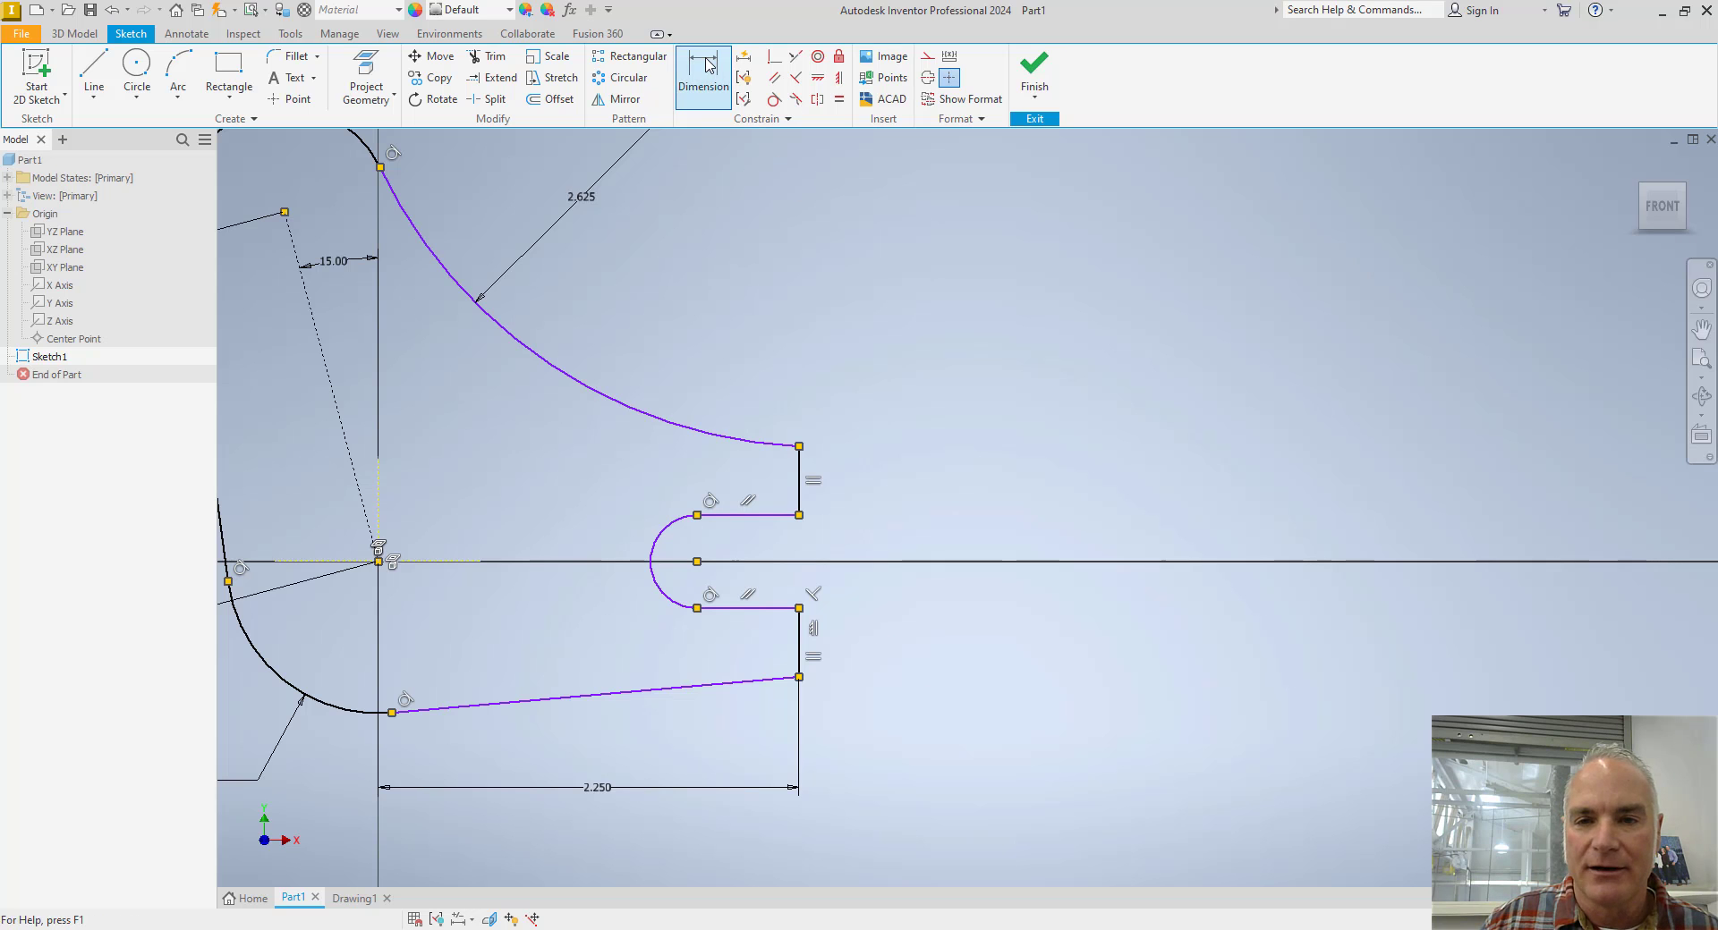
{"action": "left_click", "coordinate": [799, 677]}
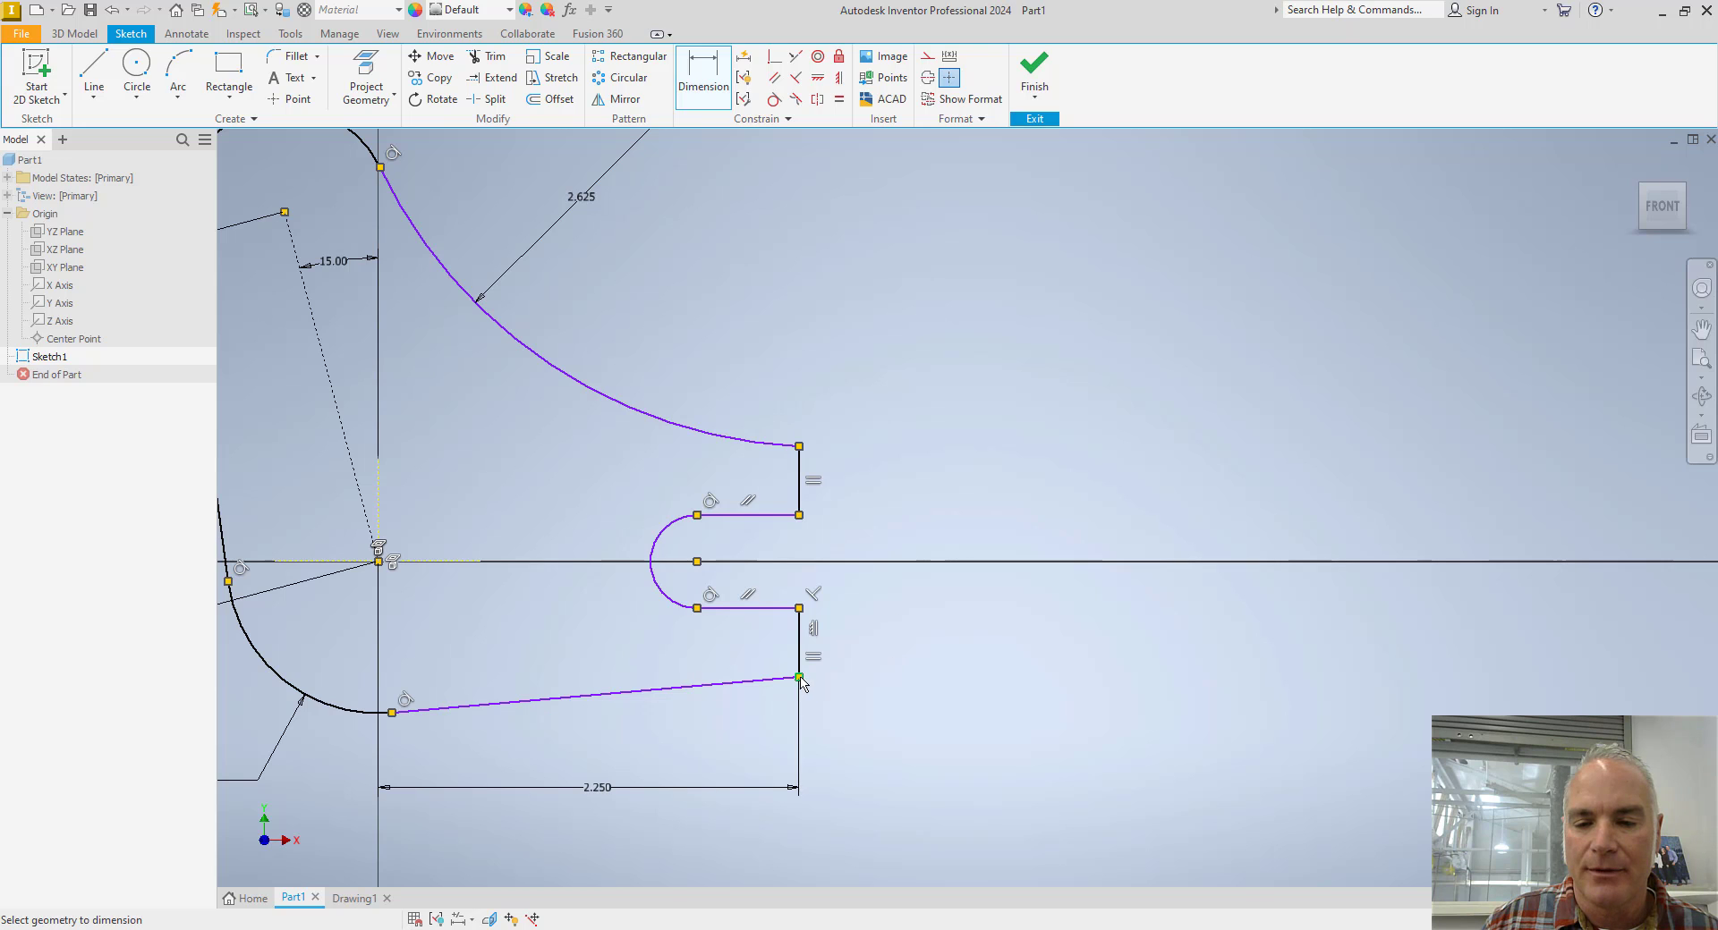
{"action": "left_click", "coordinate": [799, 446]}
{"action": "left_click", "coordinate": [952, 548]}
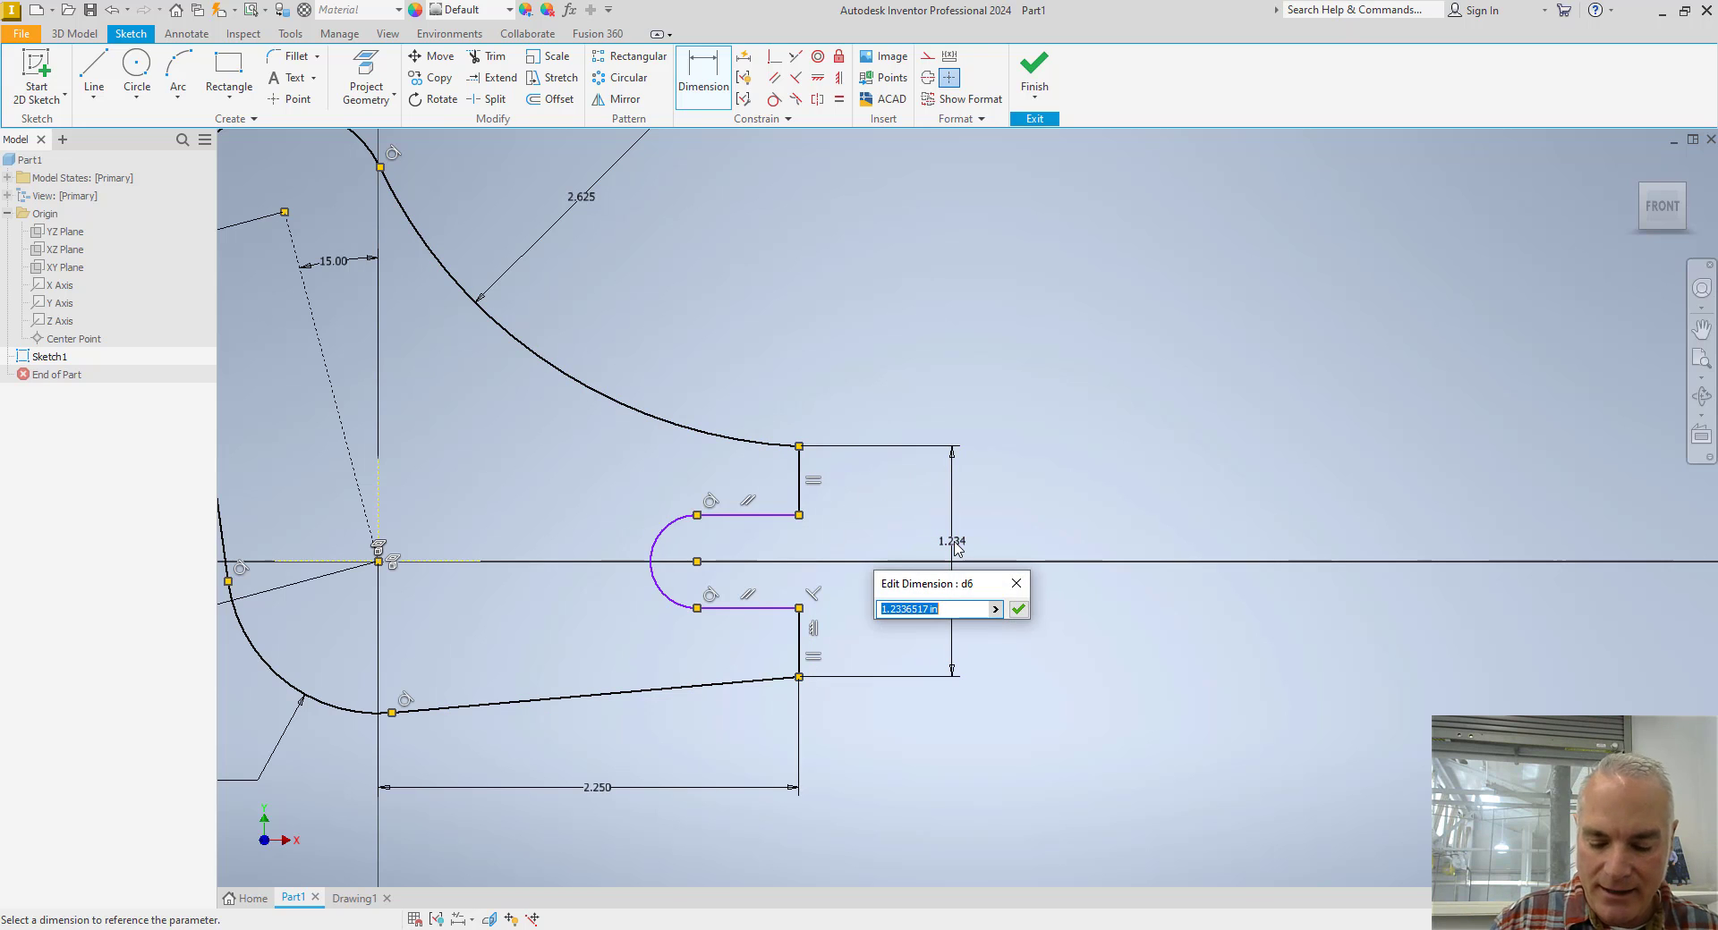
{"action": "type", "text": "1.375"}
{"action": "key", "text": "Return"}
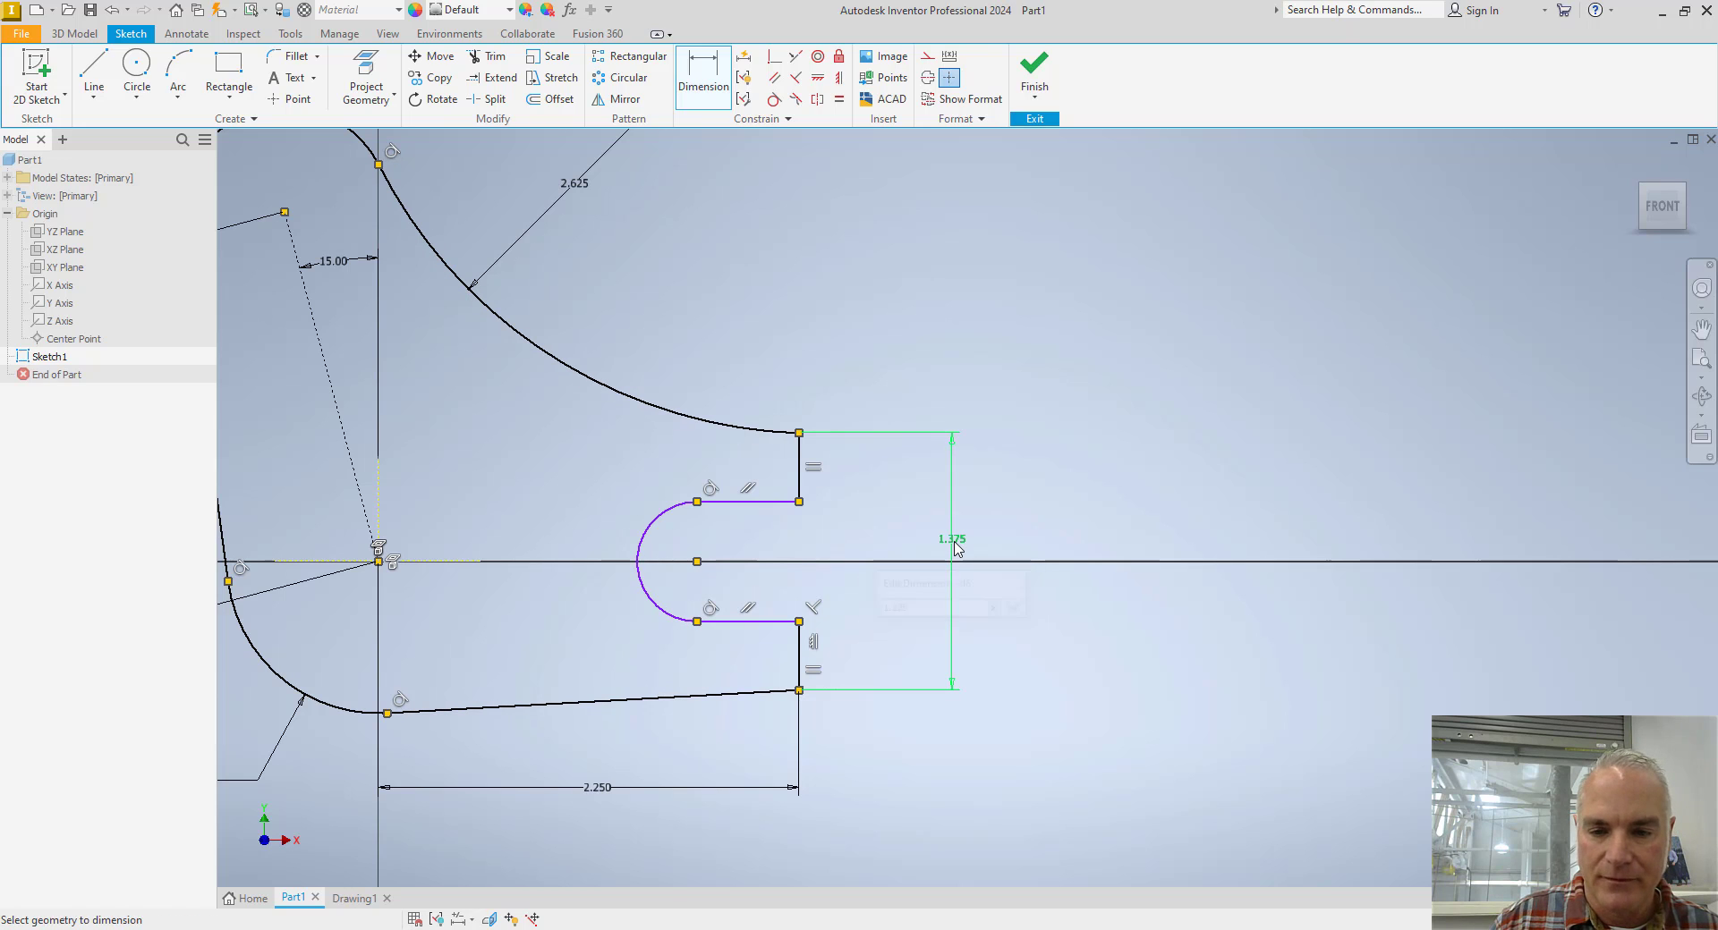
Dimension the horizontal distance from the slot arc's centre to the fork's open end as .875 in.
{"action": "left_click", "coordinate": [799, 690]}
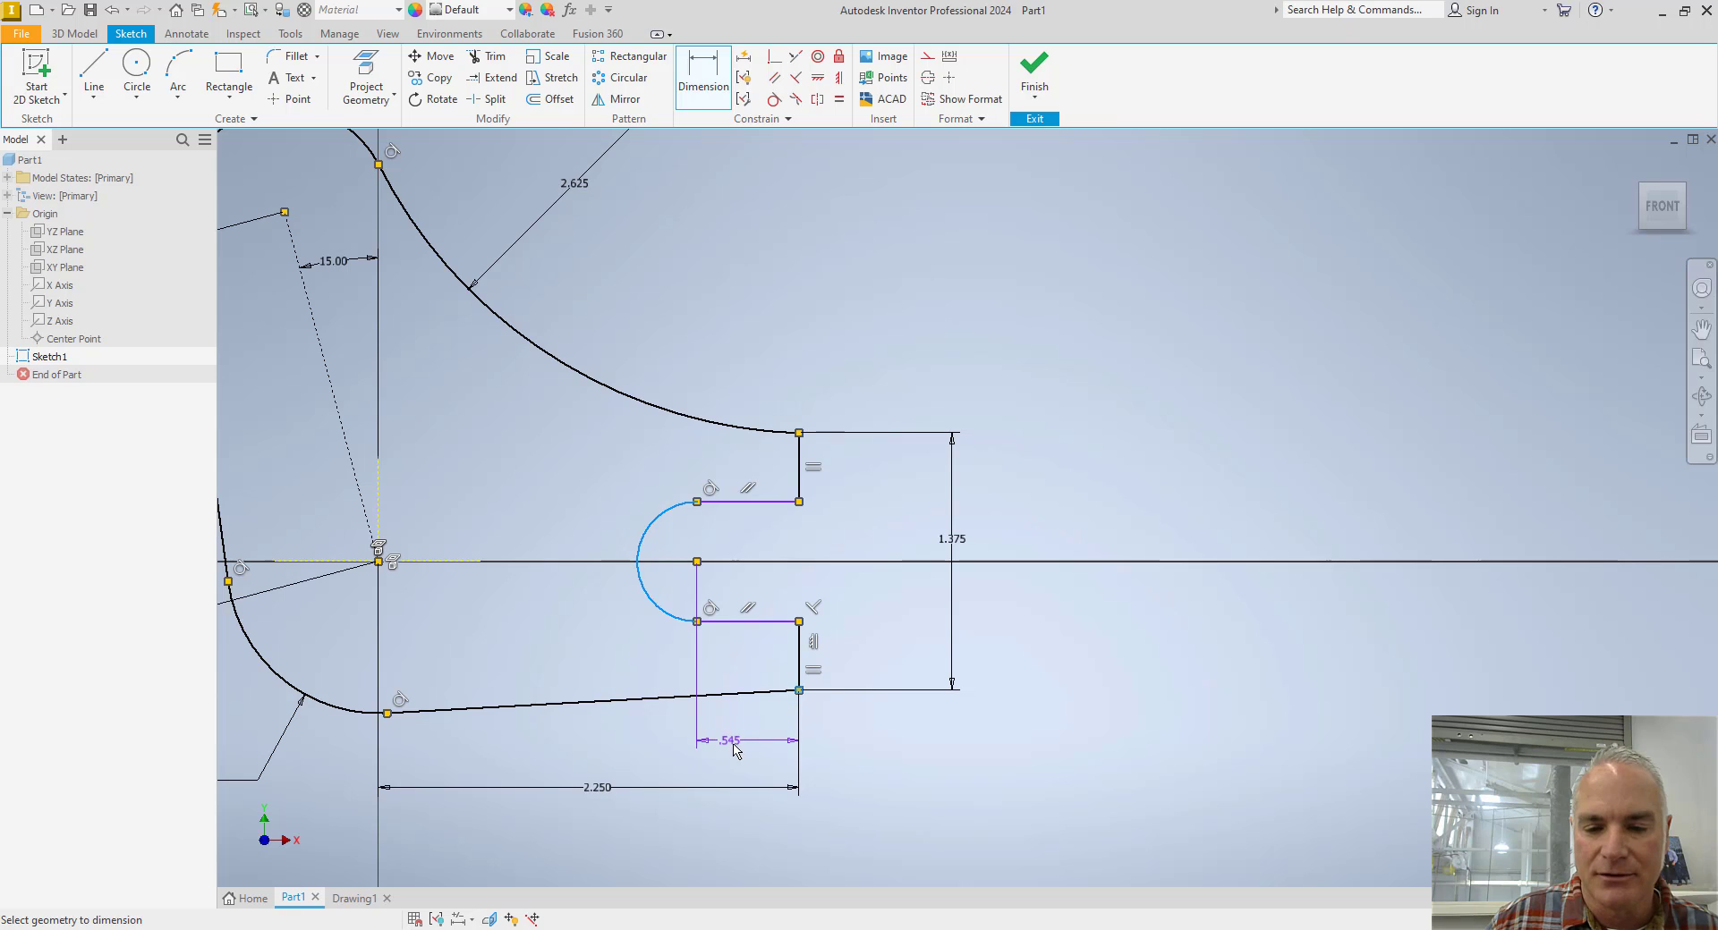
{"action": "left_click", "coordinate": [729, 743]}
{"action": "type", "text": ".87"}
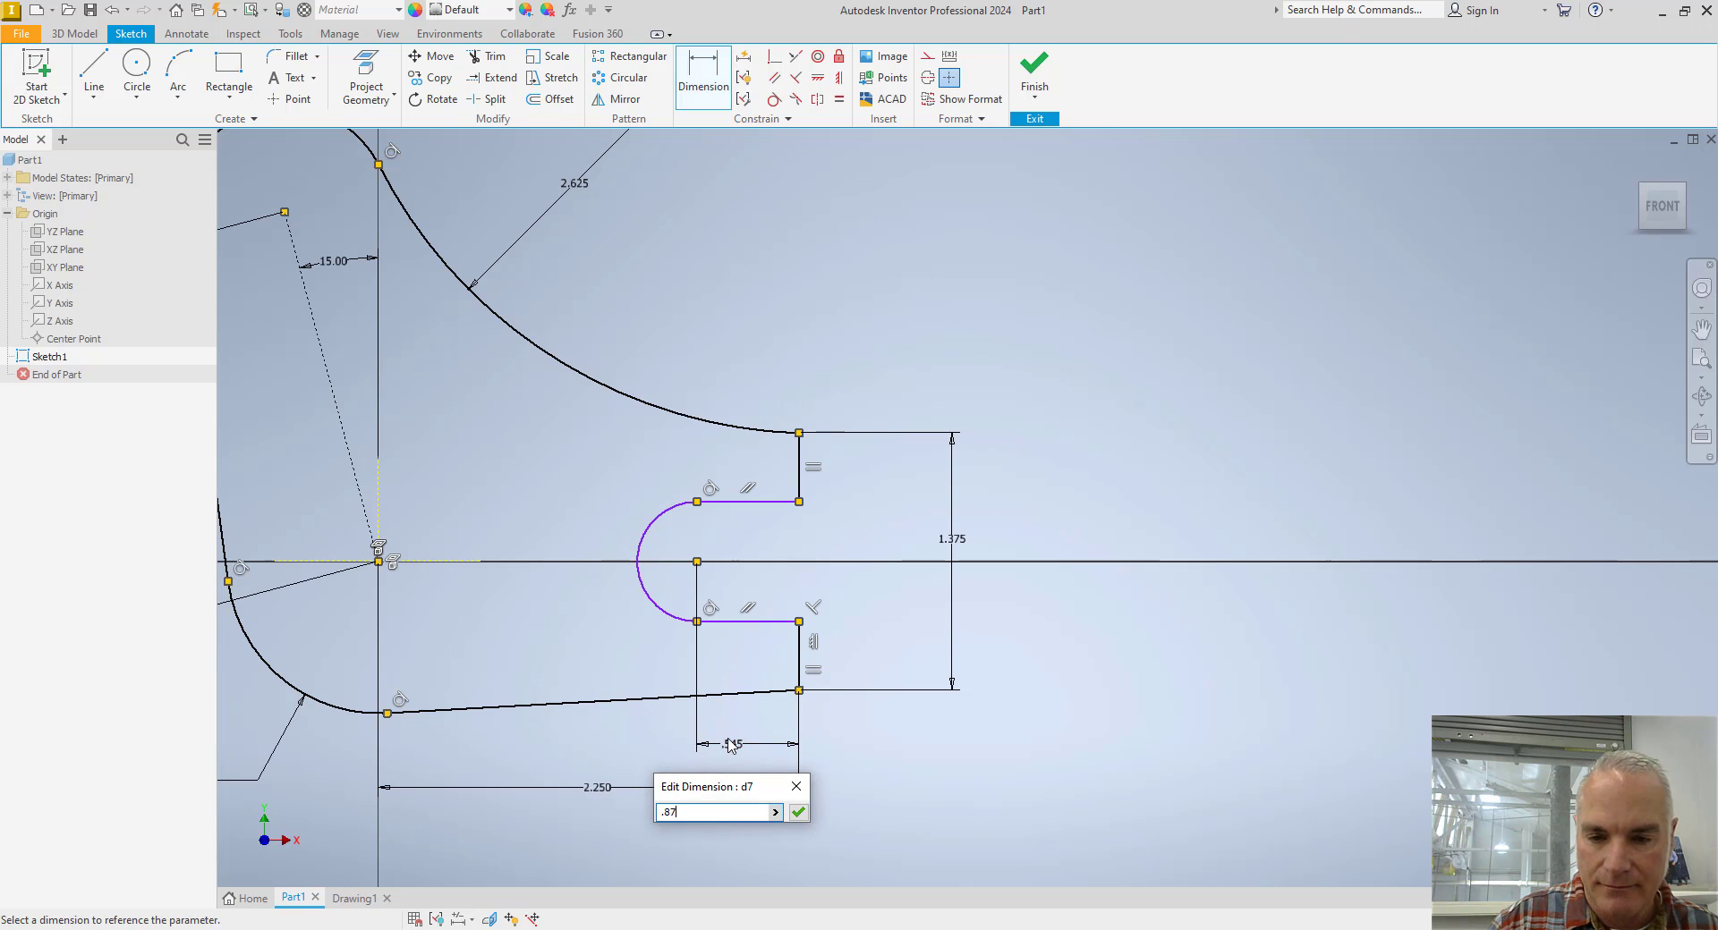
{"action": "type", "text": "5"}
{"action": "key", "text": "Return"}
{"action": "scroll", "coordinate": [773, 580], "scroll_direction": "down", "scroll_amount": 3}
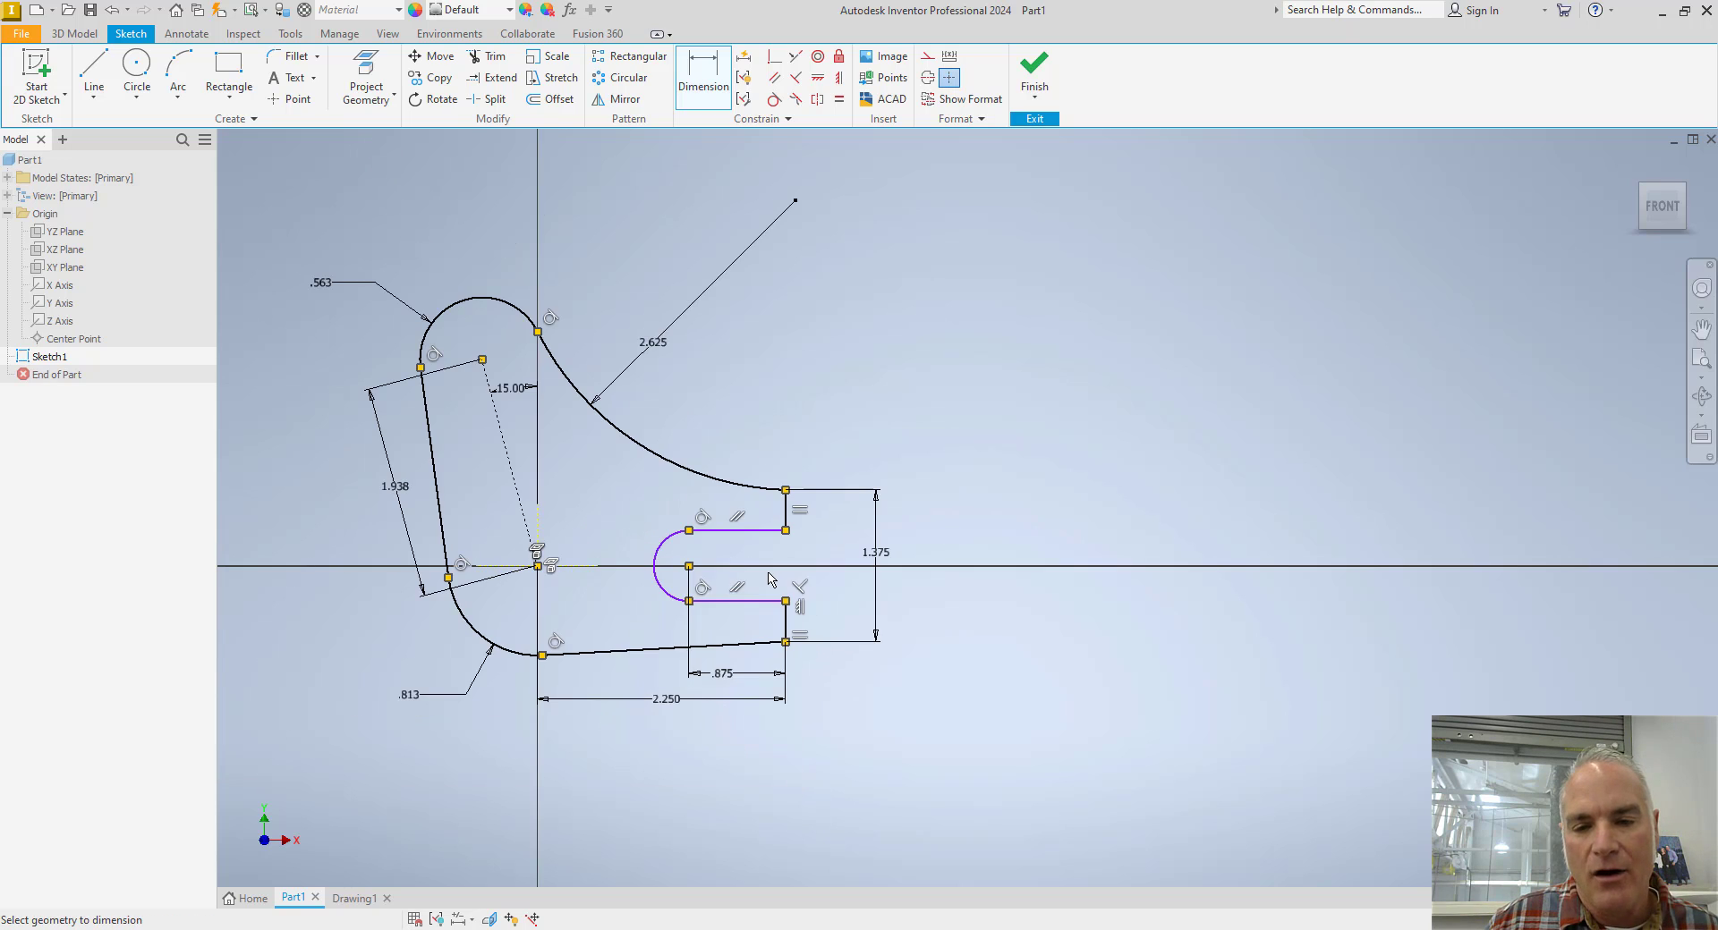
Check the slot width on the Toggle Lever drawing, and dimension the gap between the slot's two horizontal edges as .500 in.
{"action": "scroll", "coordinate": [776, 580], "scroll_direction": "up", "scroll_amount": 3}
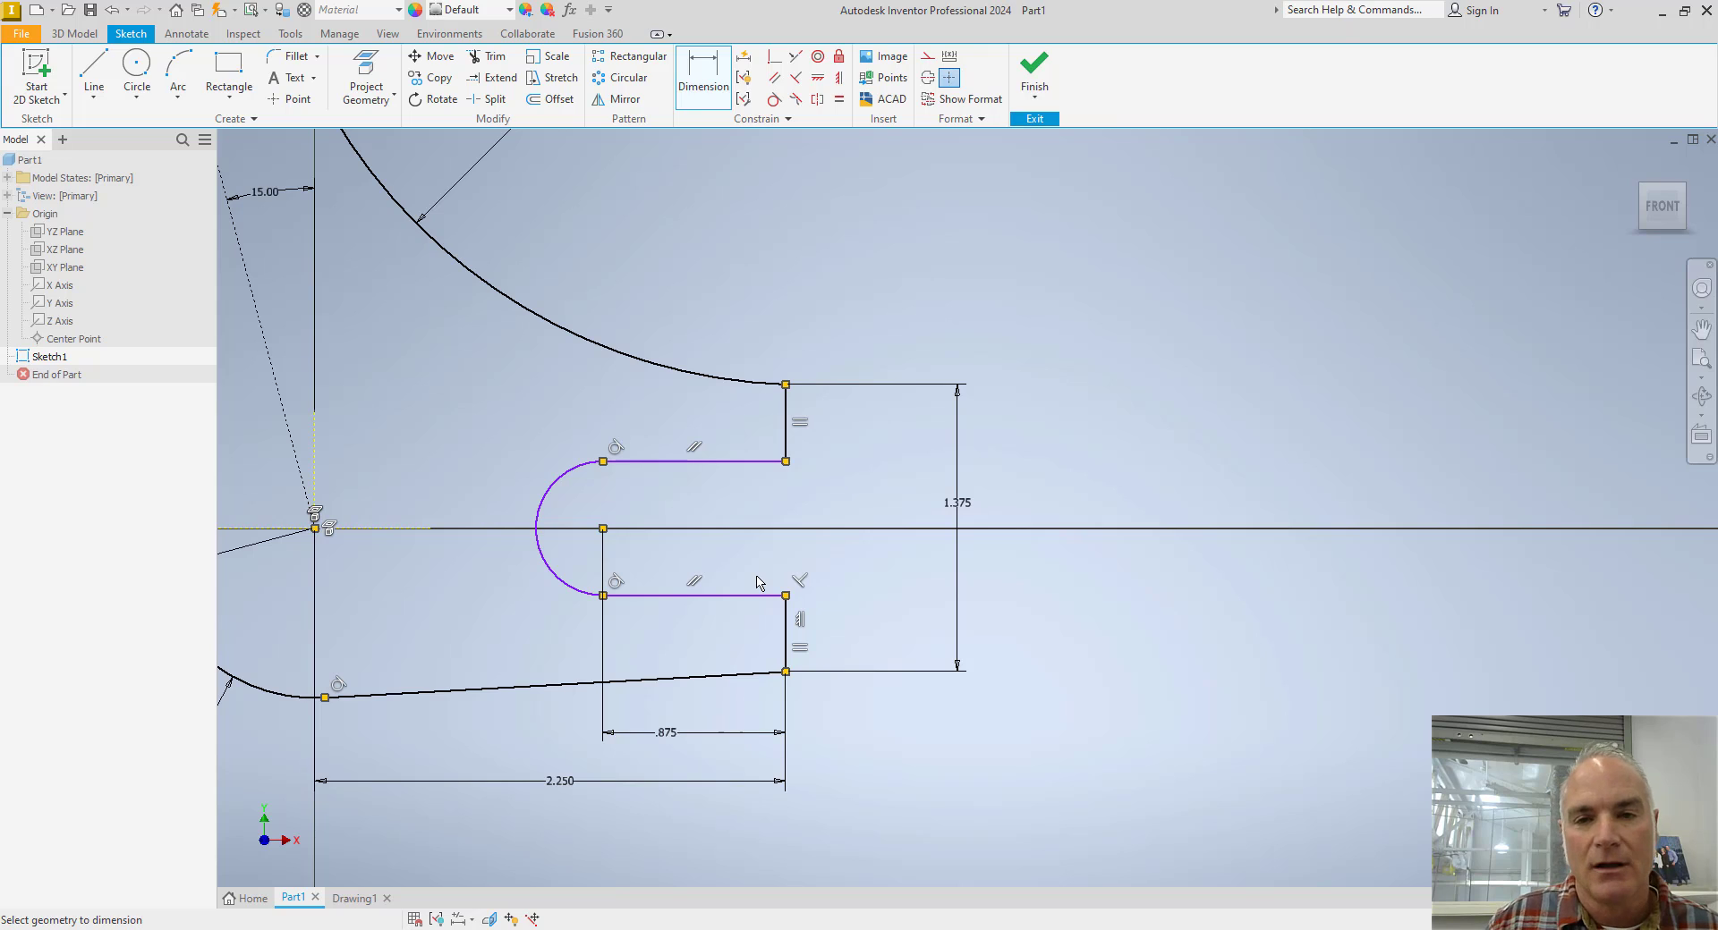
{"action": "left_click", "coordinate": [753, 463]}
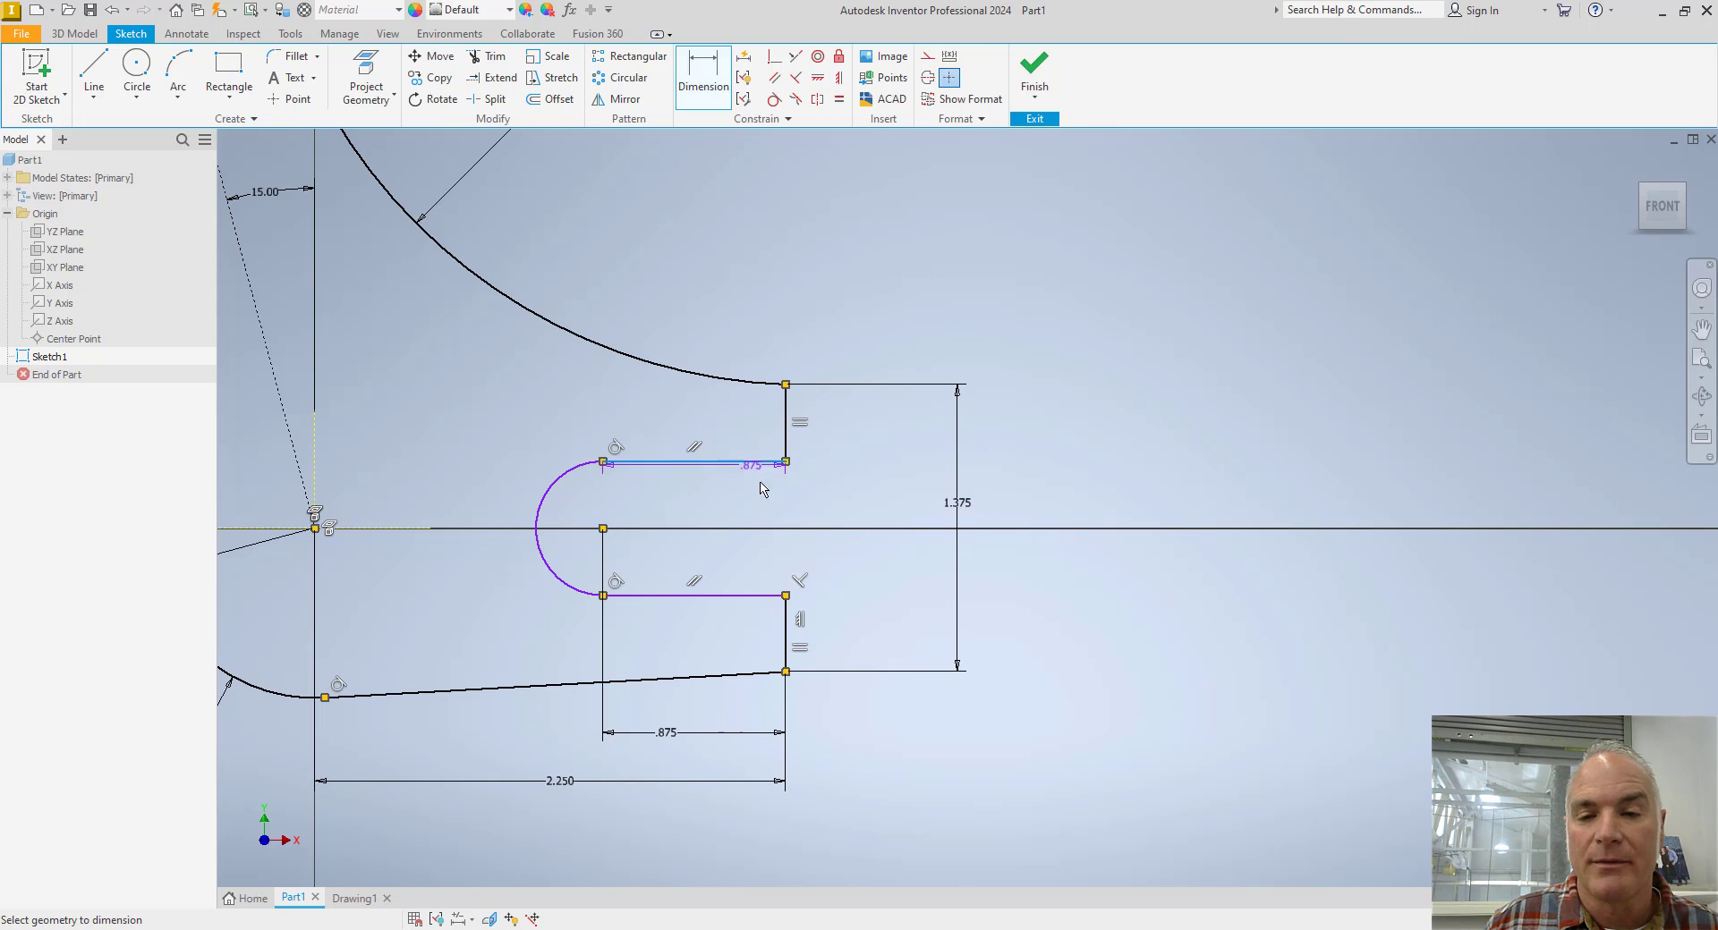
{"action": "left_click", "coordinate": [765, 595]}
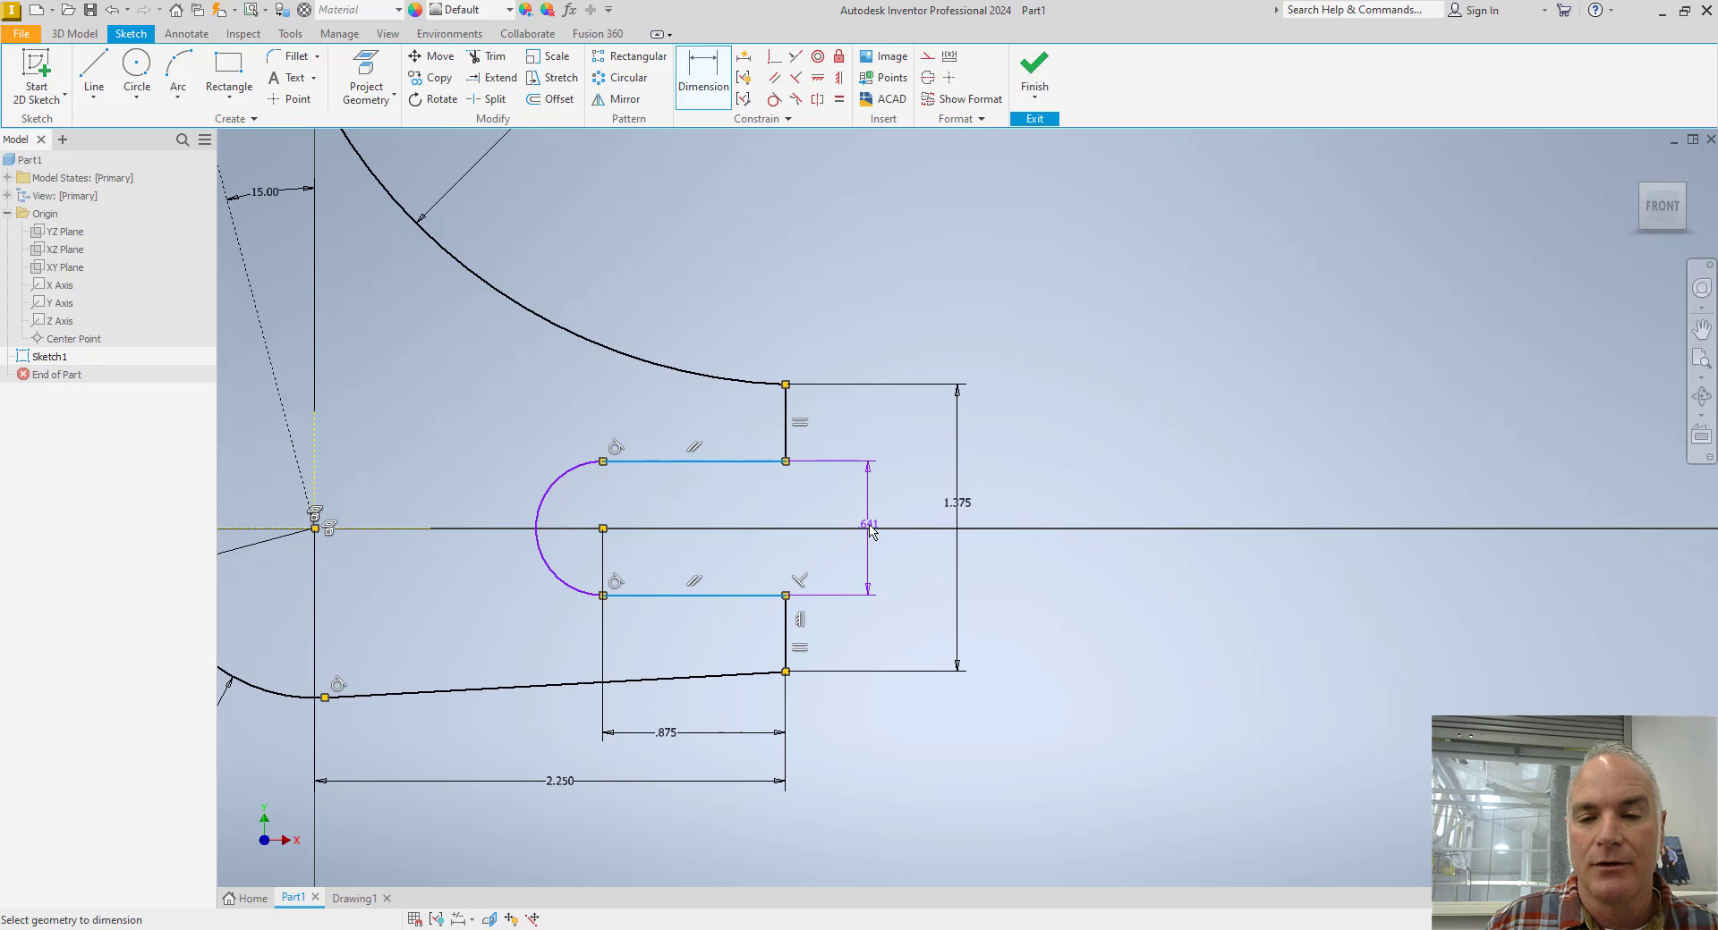
{"action": "left_click", "coordinate": [869, 528]}
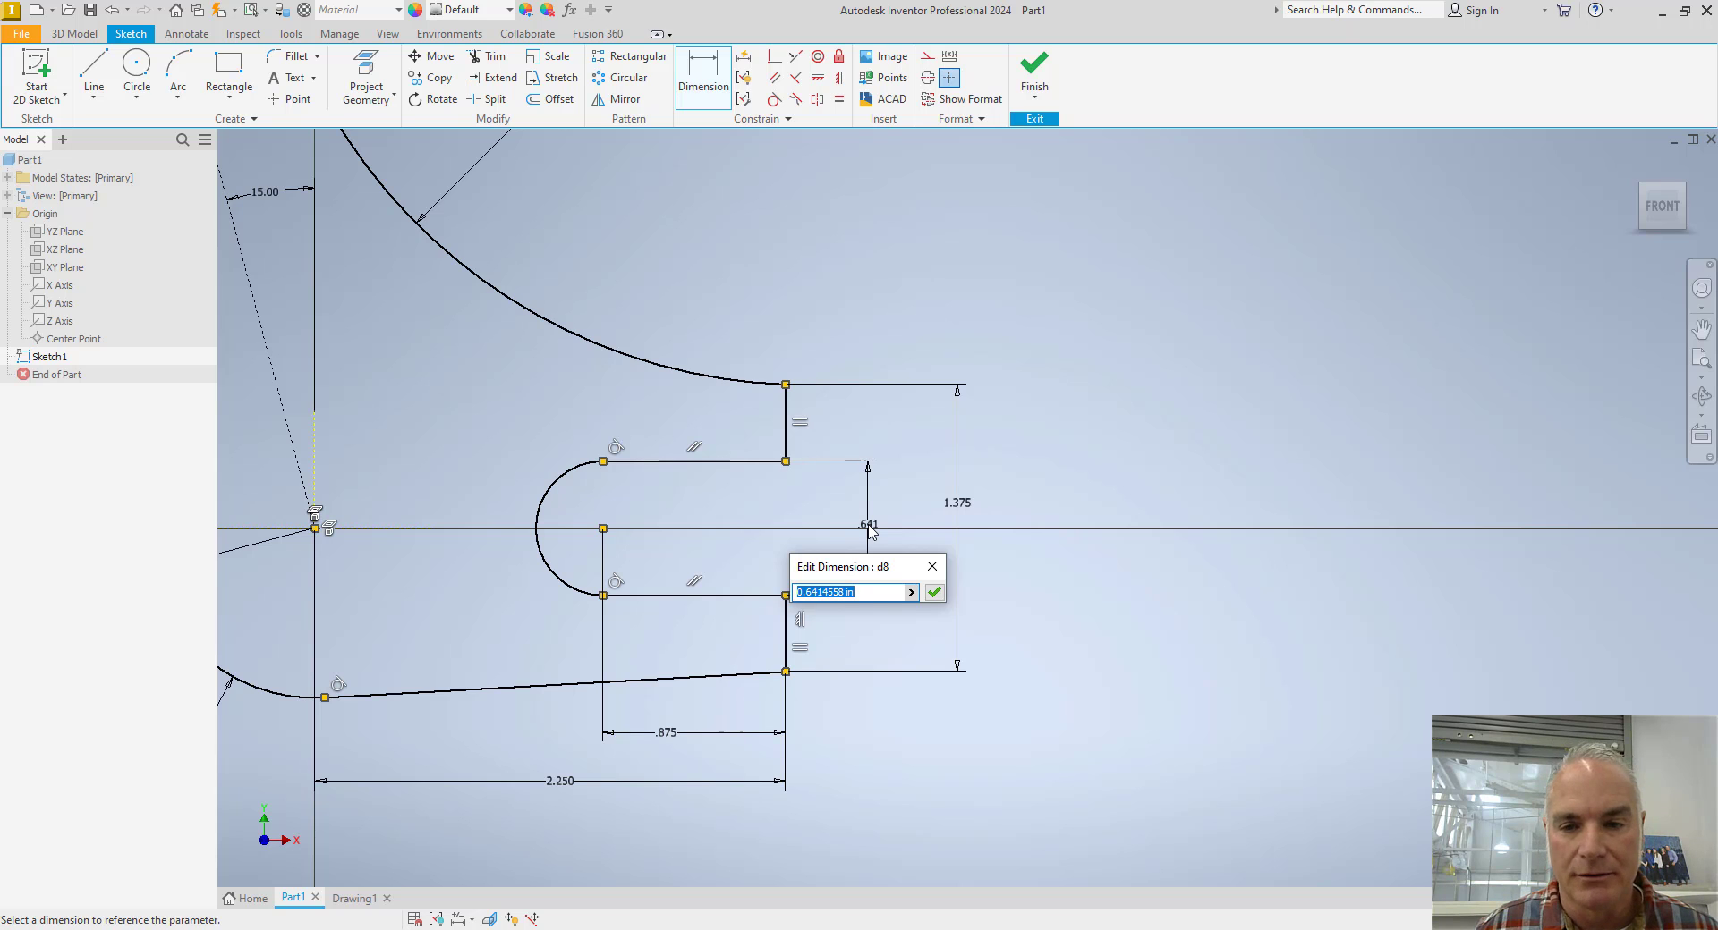
{"action": "key", "text": "alt+Tab"}
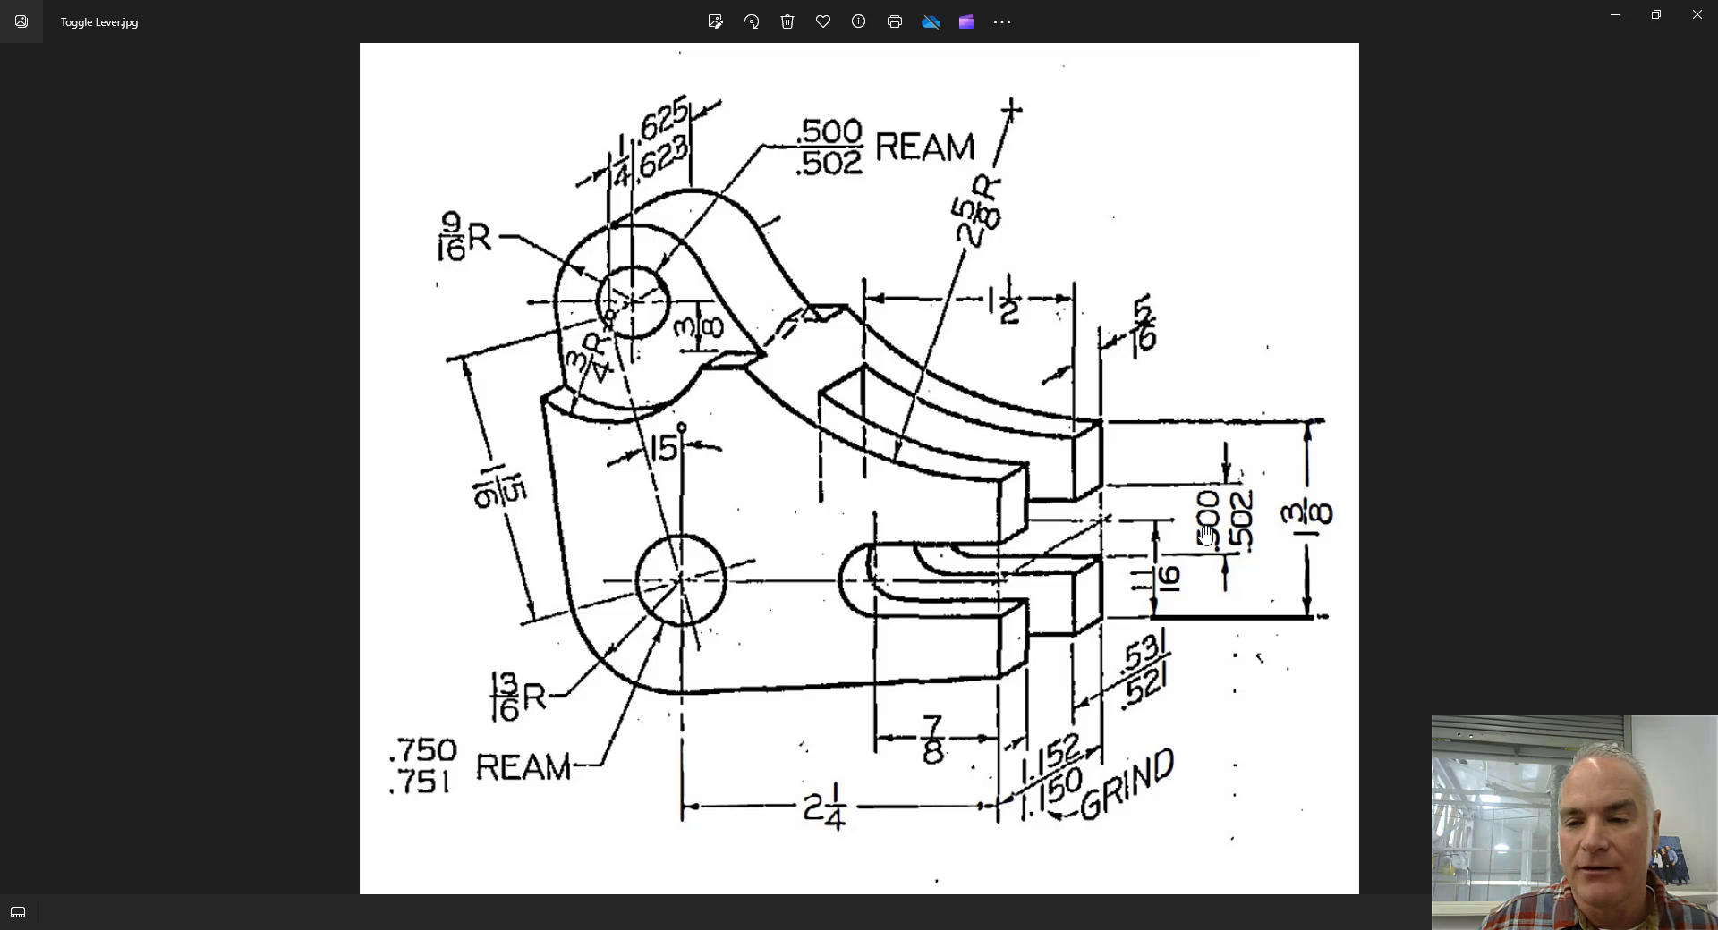
{"action": "key", "text": "alt+Tab"}
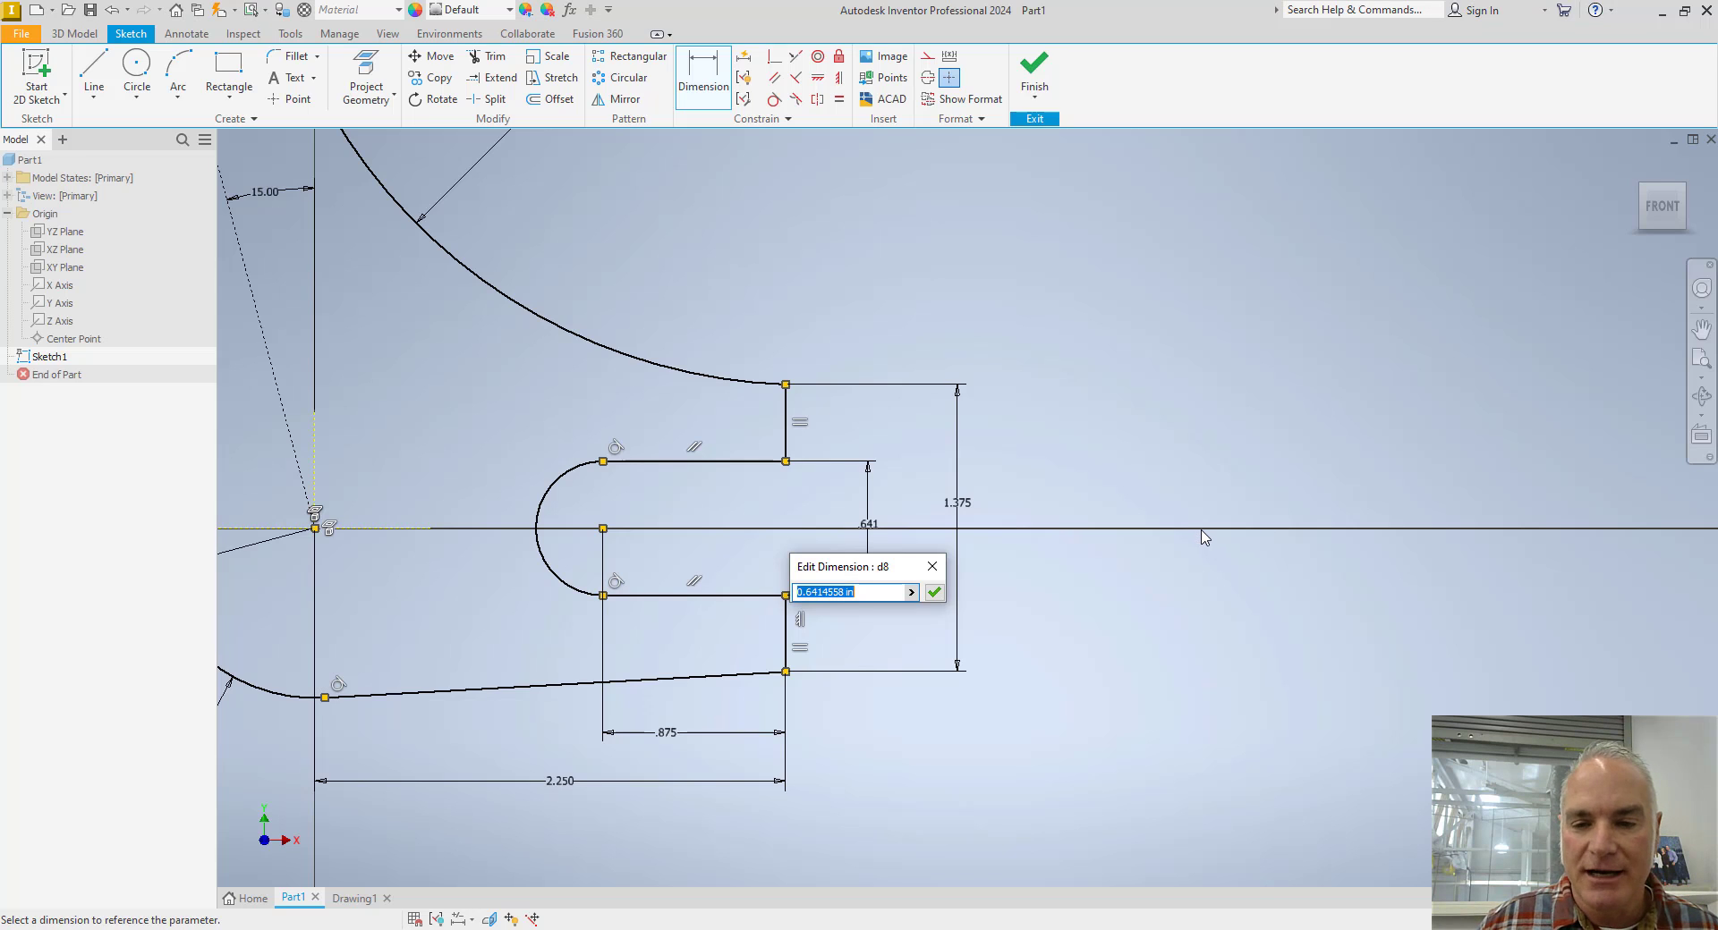
{"action": "type", "text": ".5"}
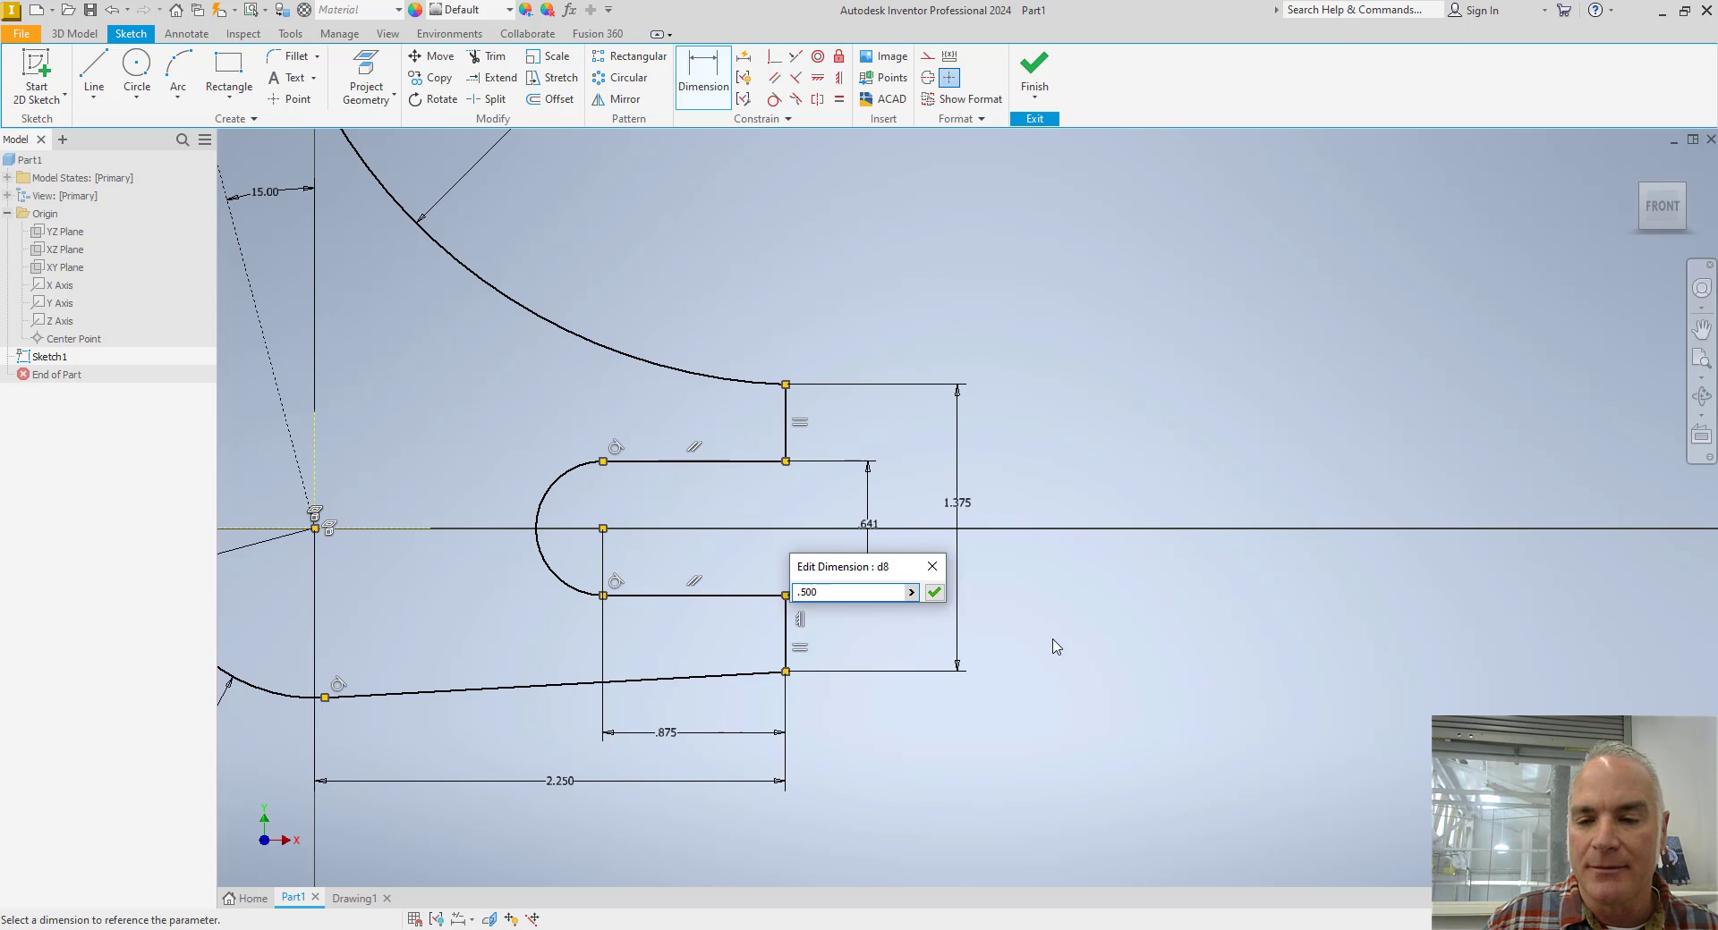
Give the slot width dimension a Limits-Stacked tolerance with an upper limit of 0.502 in, and accept the dimension.
{"action": "left_click", "coordinate": [912, 594]}
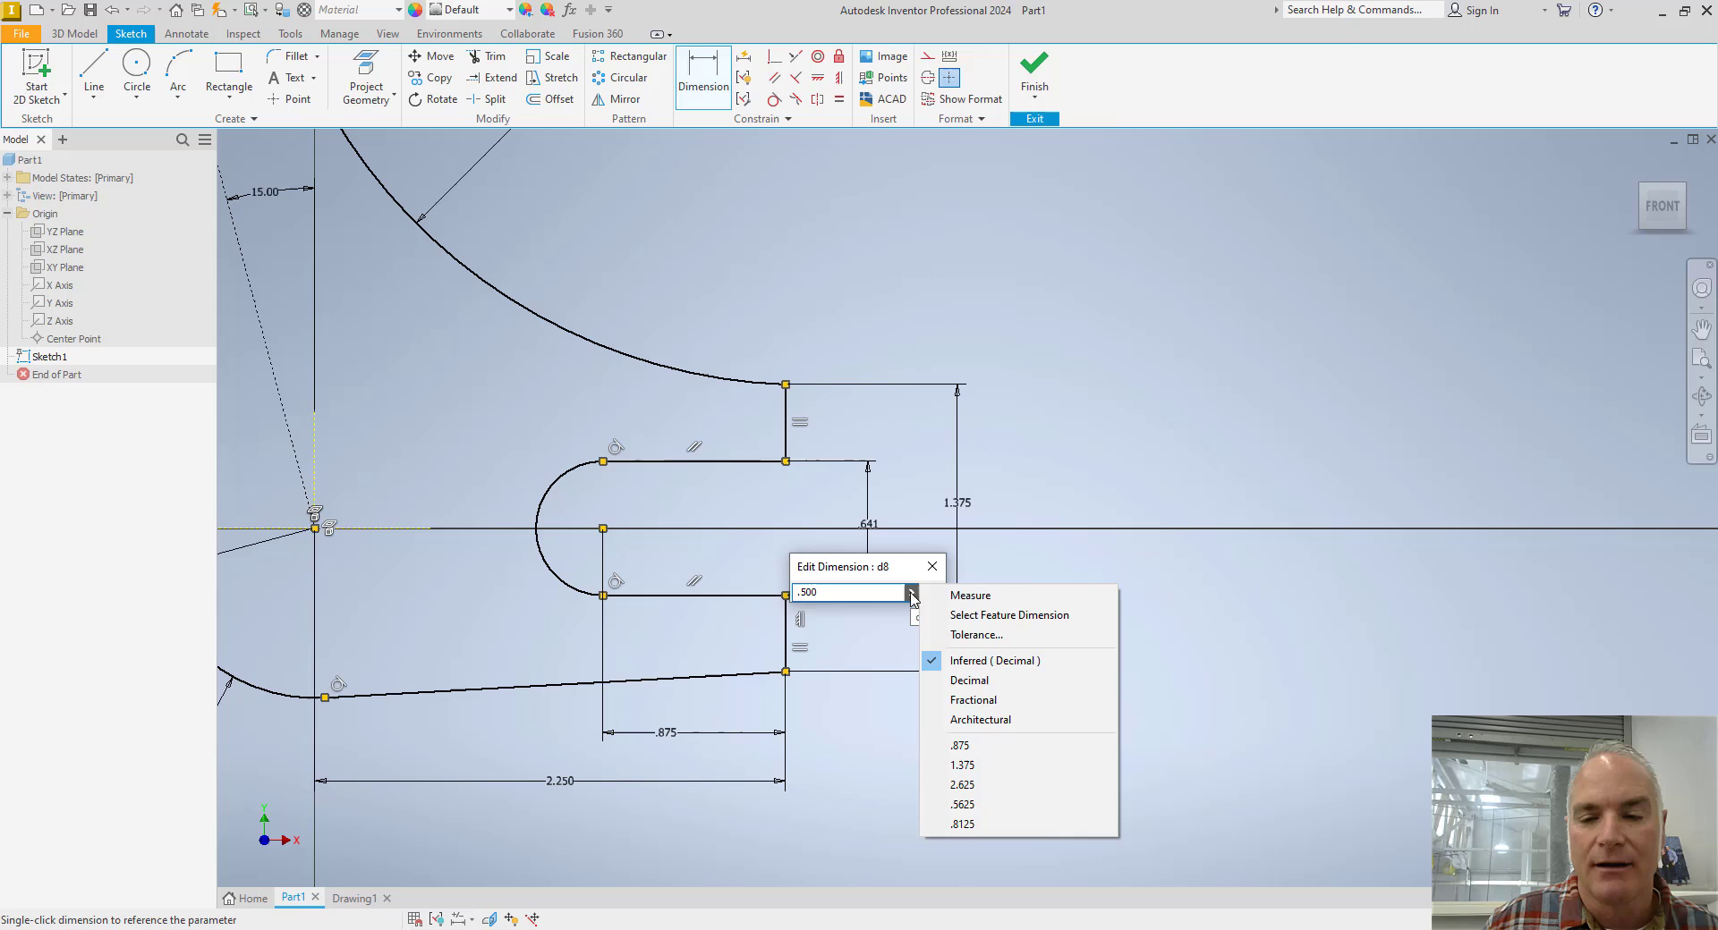
{"action": "left_click", "coordinate": [958, 635]}
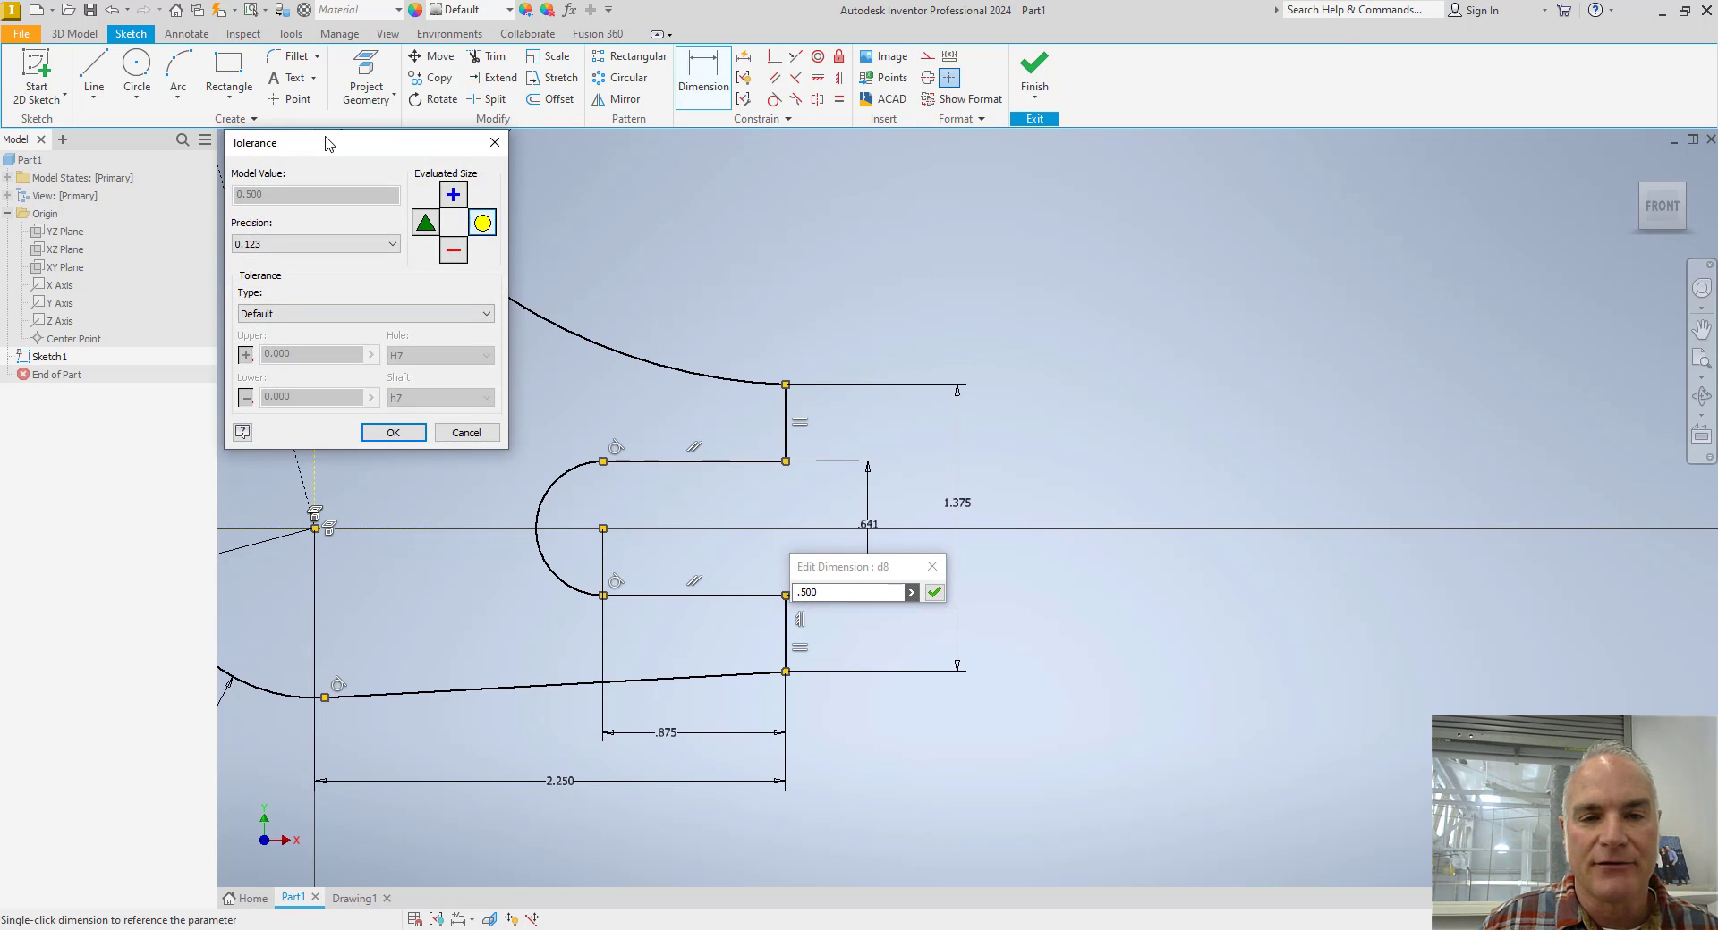
{"action": "left_click_drag", "start_coordinate": [327, 136], "coordinate": [626, 186]}
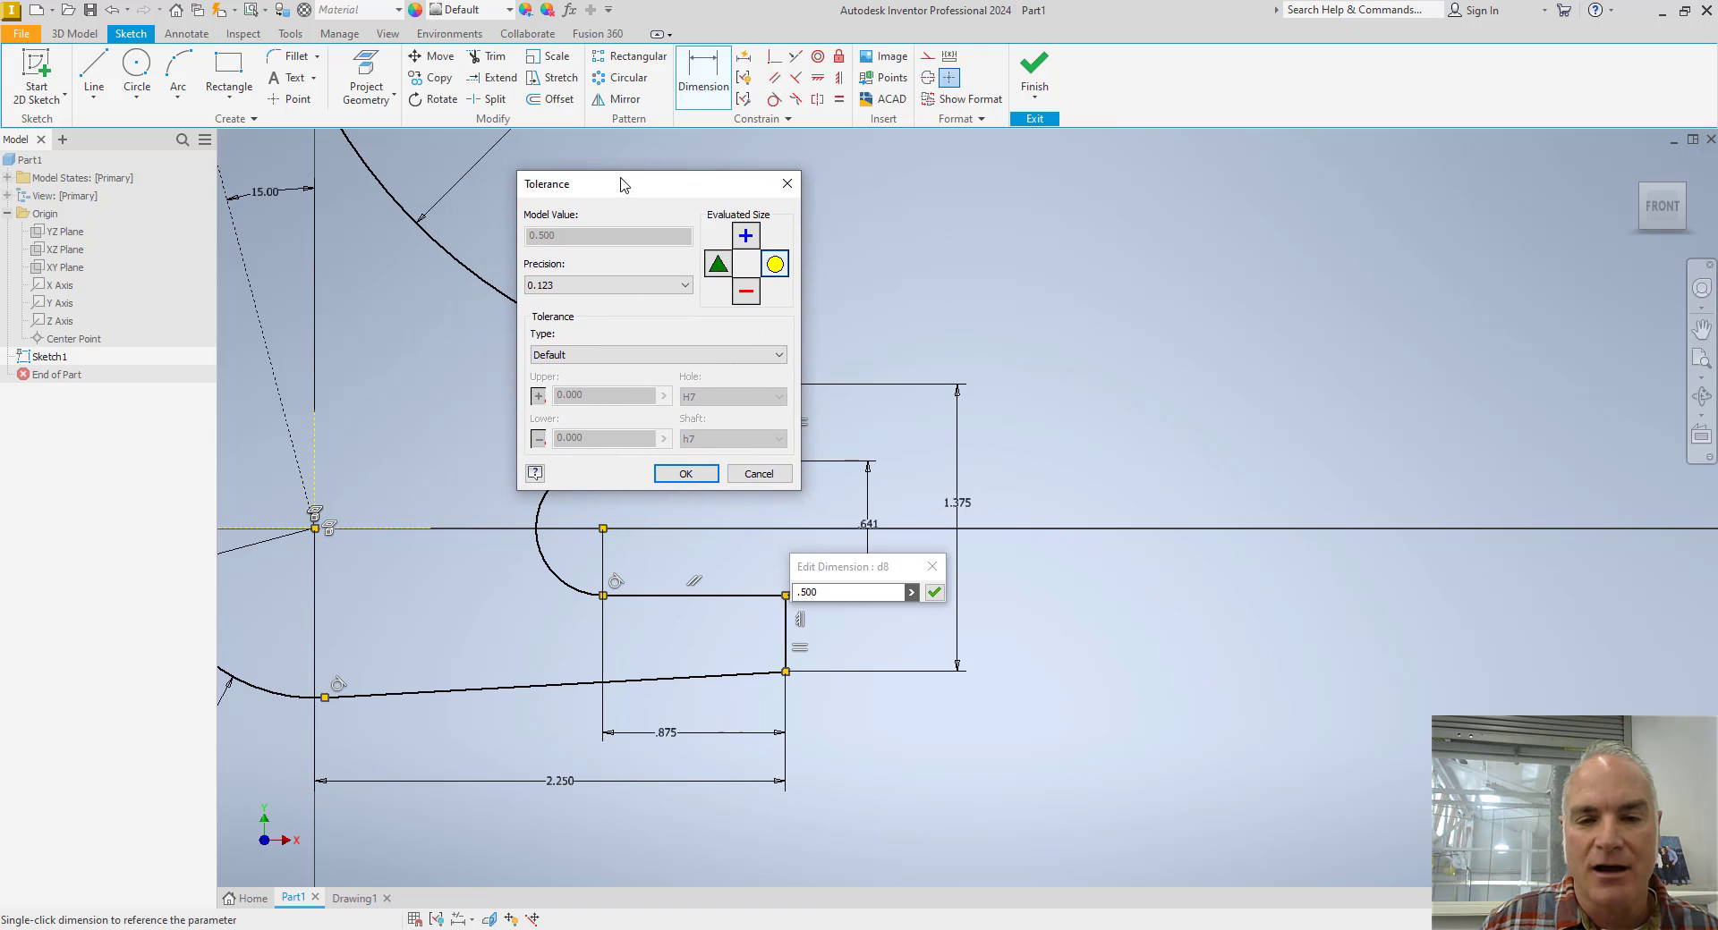
{"action": "left_click", "coordinate": [636, 358]}
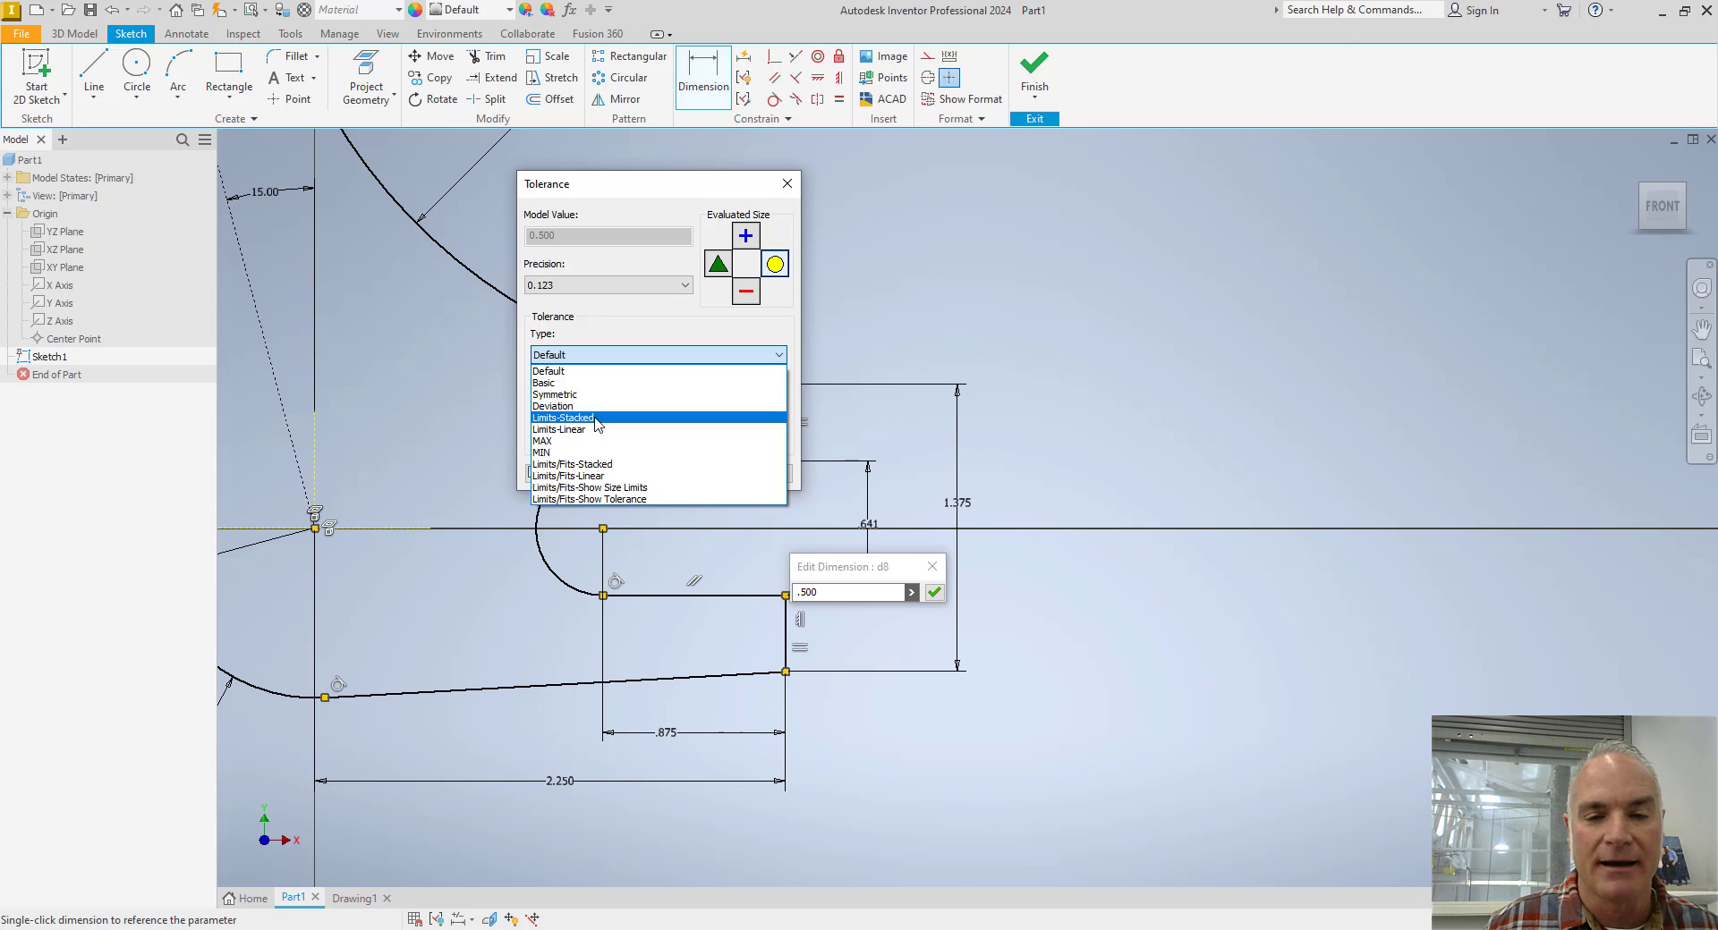
{"action": "left_click", "coordinate": [597, 418]}
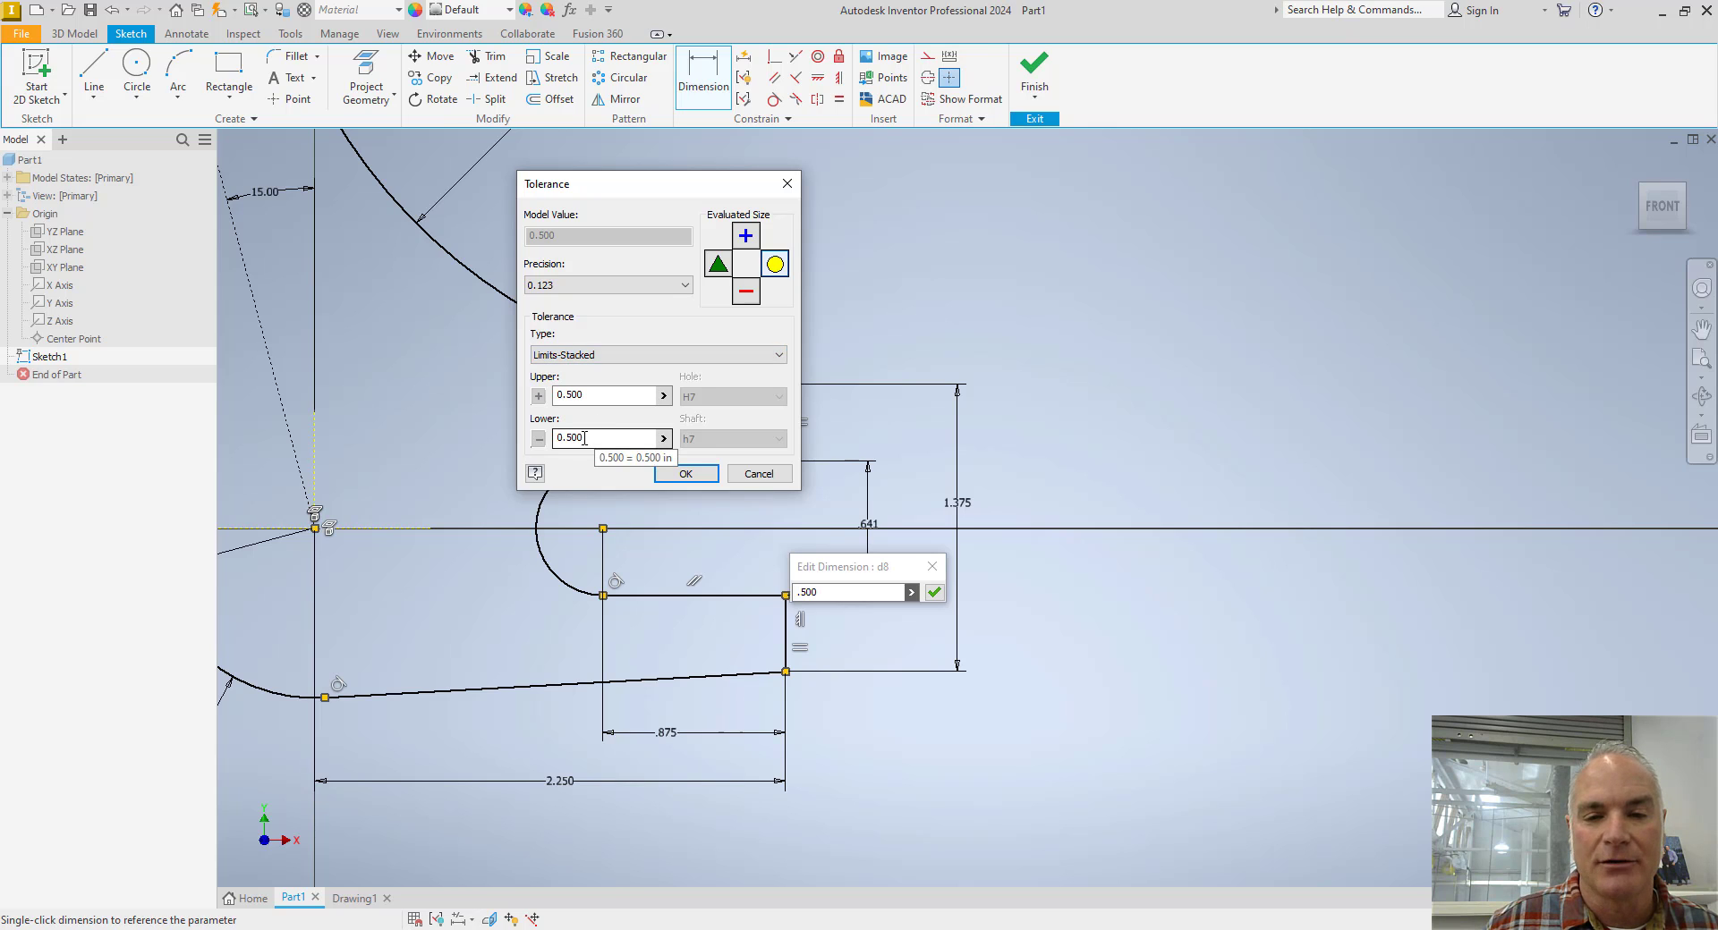
{"action": "left_click", "coordinate": [590, 396]}
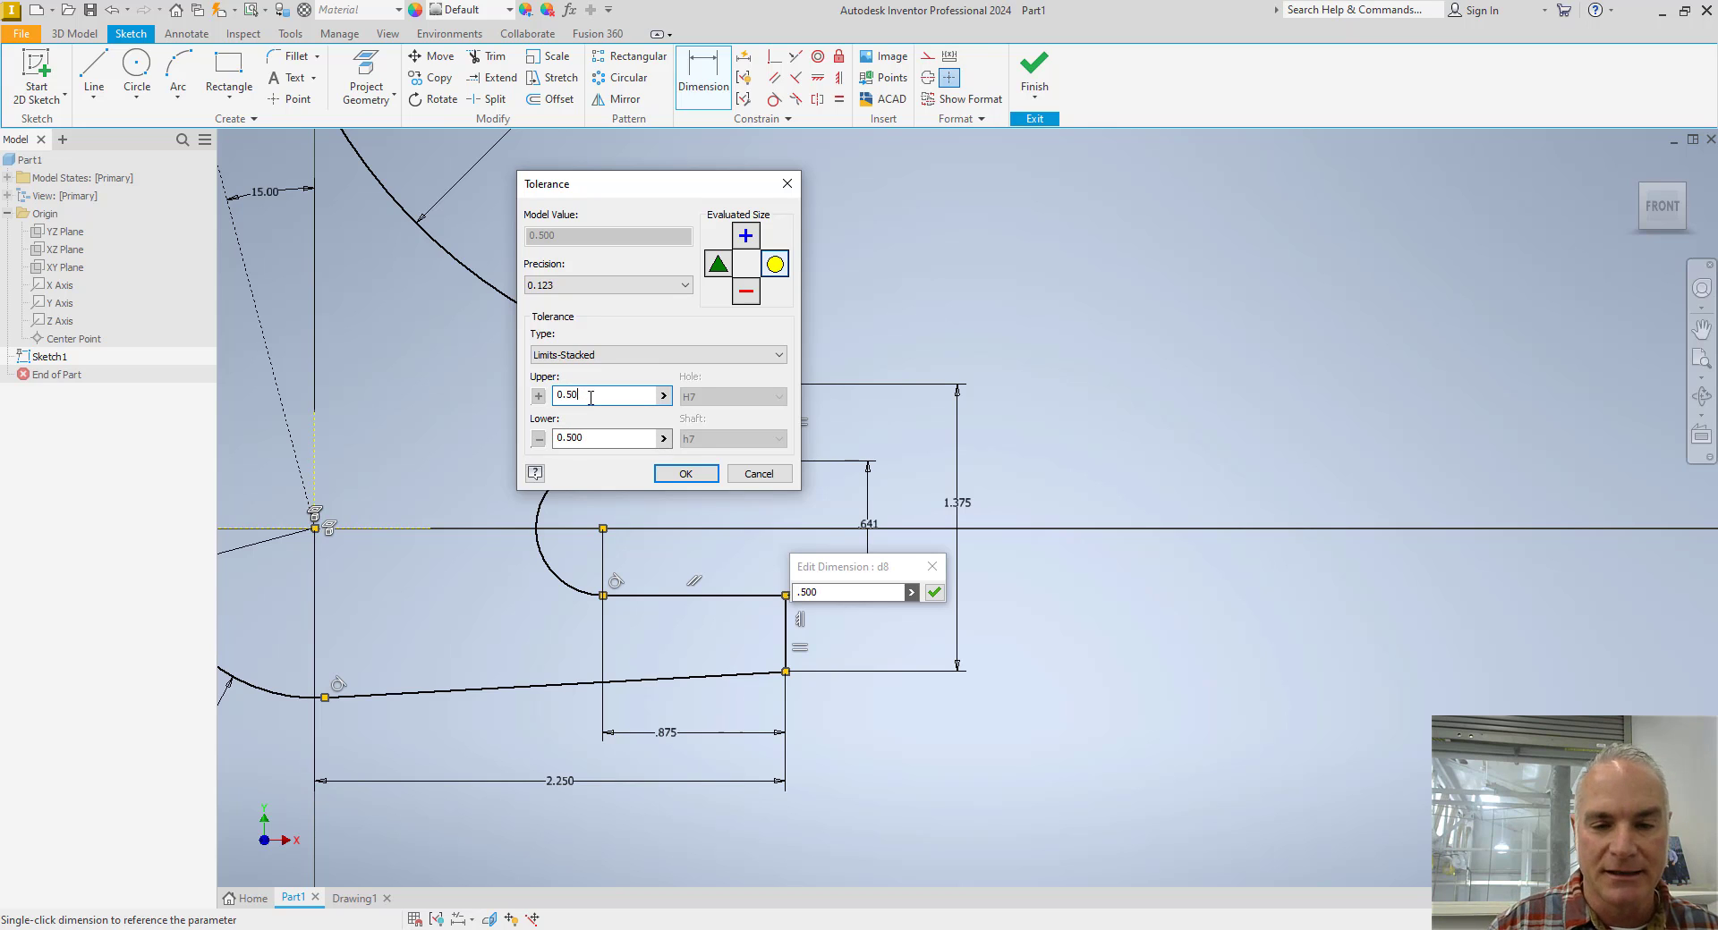
{"action": "type", "text": "2"}
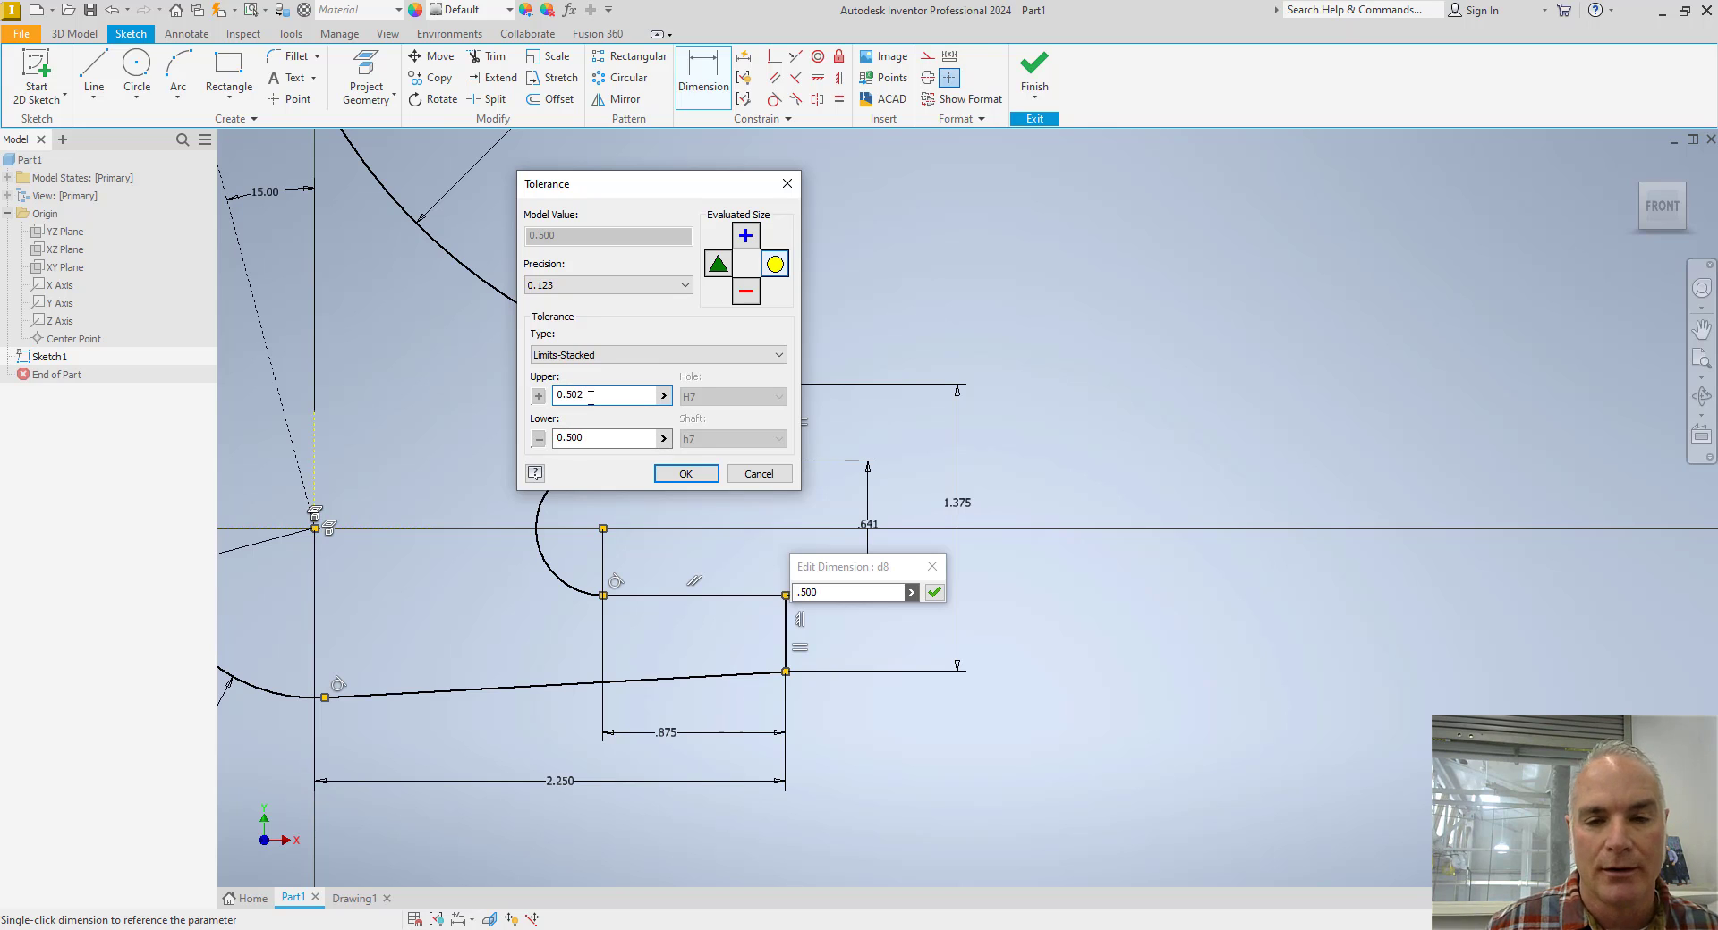
{"action": "left_click", "coordinate": [678, 473]}
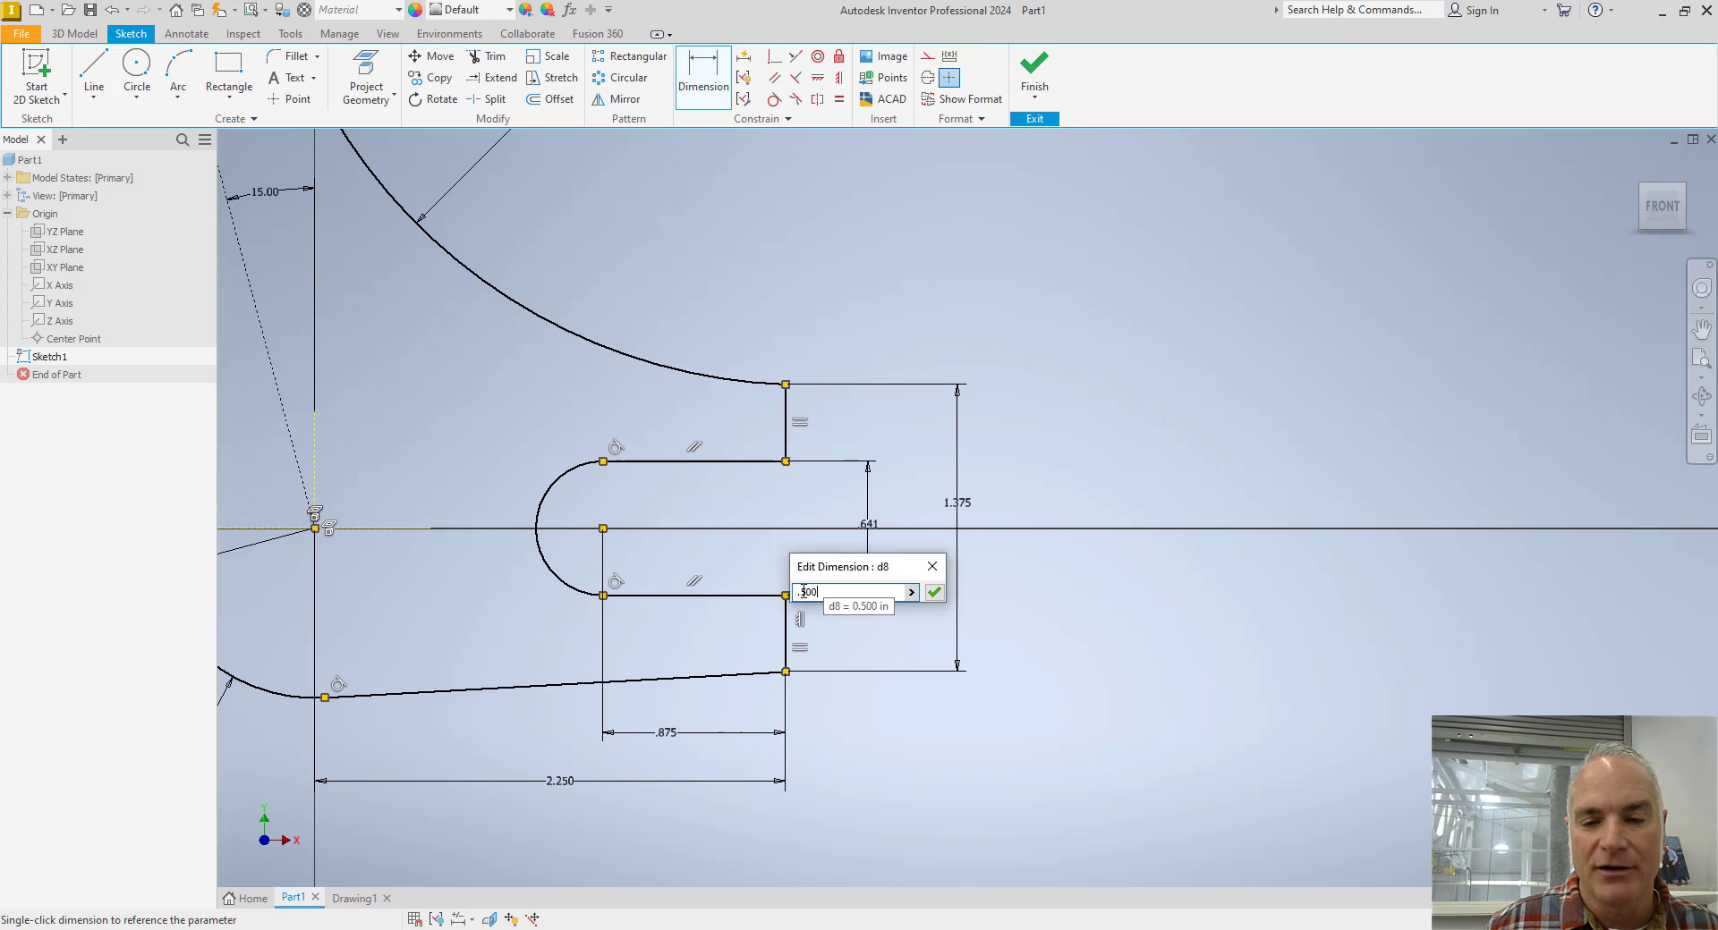
{"action": "left_click", "coordinate": [934, 593]}
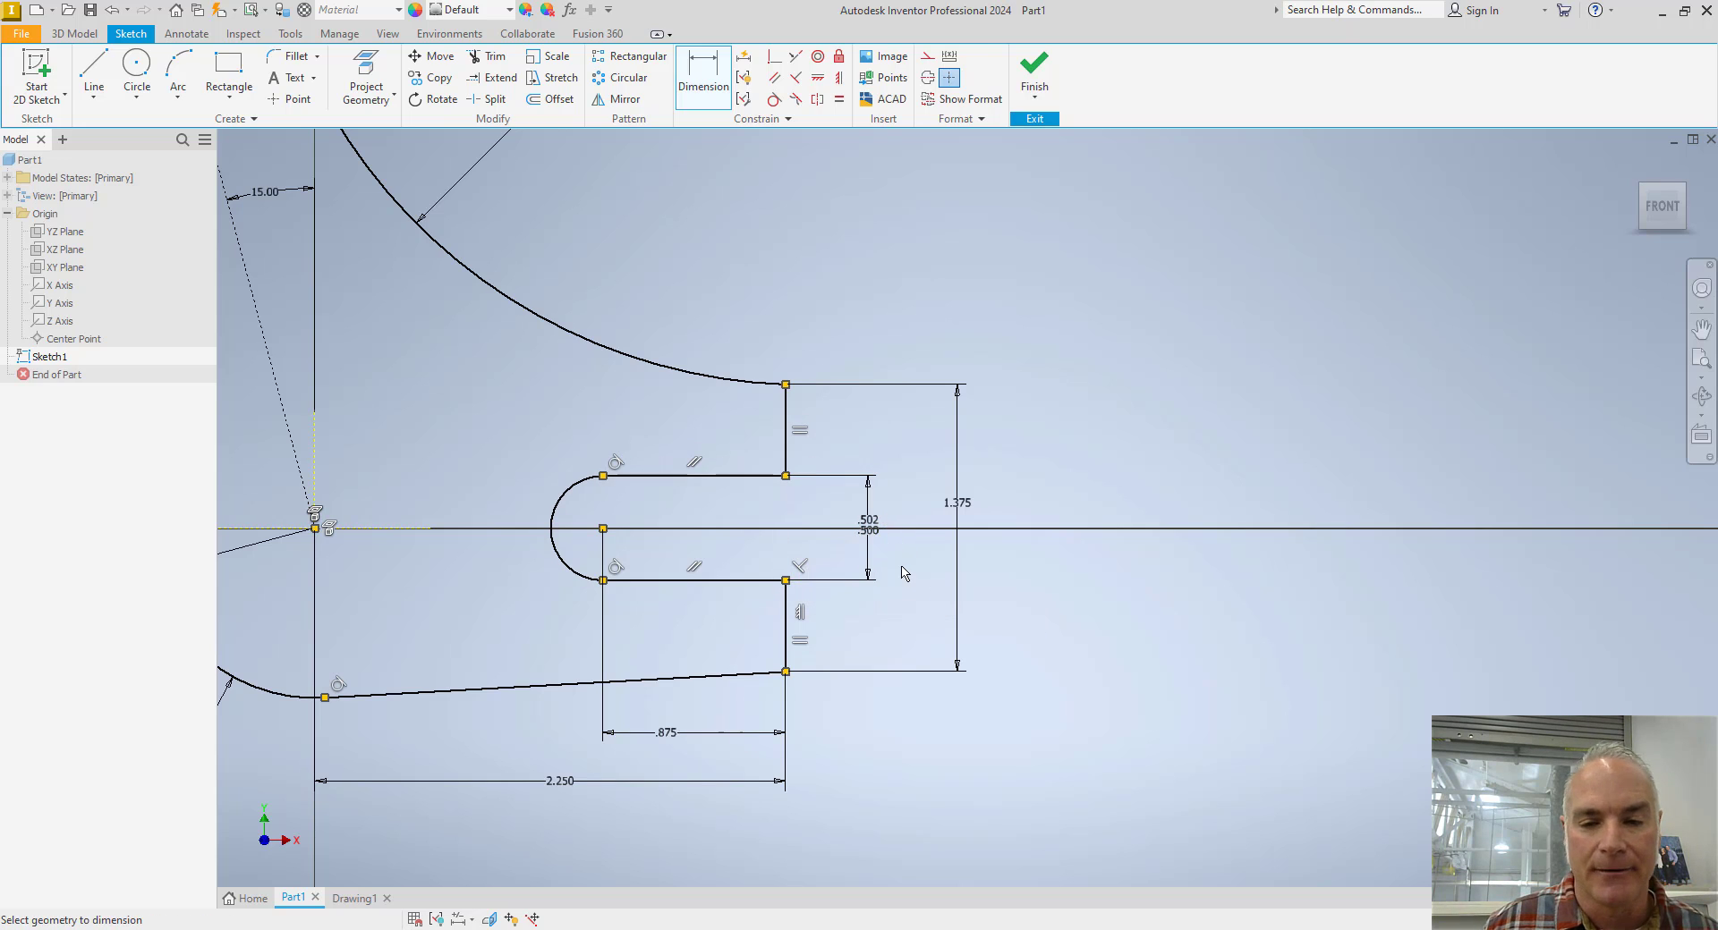
Check the upper boss on the Toggle Lever drawing, and sketch a circle about 1.680 in in diameter centred on the upper arc's centre.
{"action": "key", "text": "alt+Tab"}
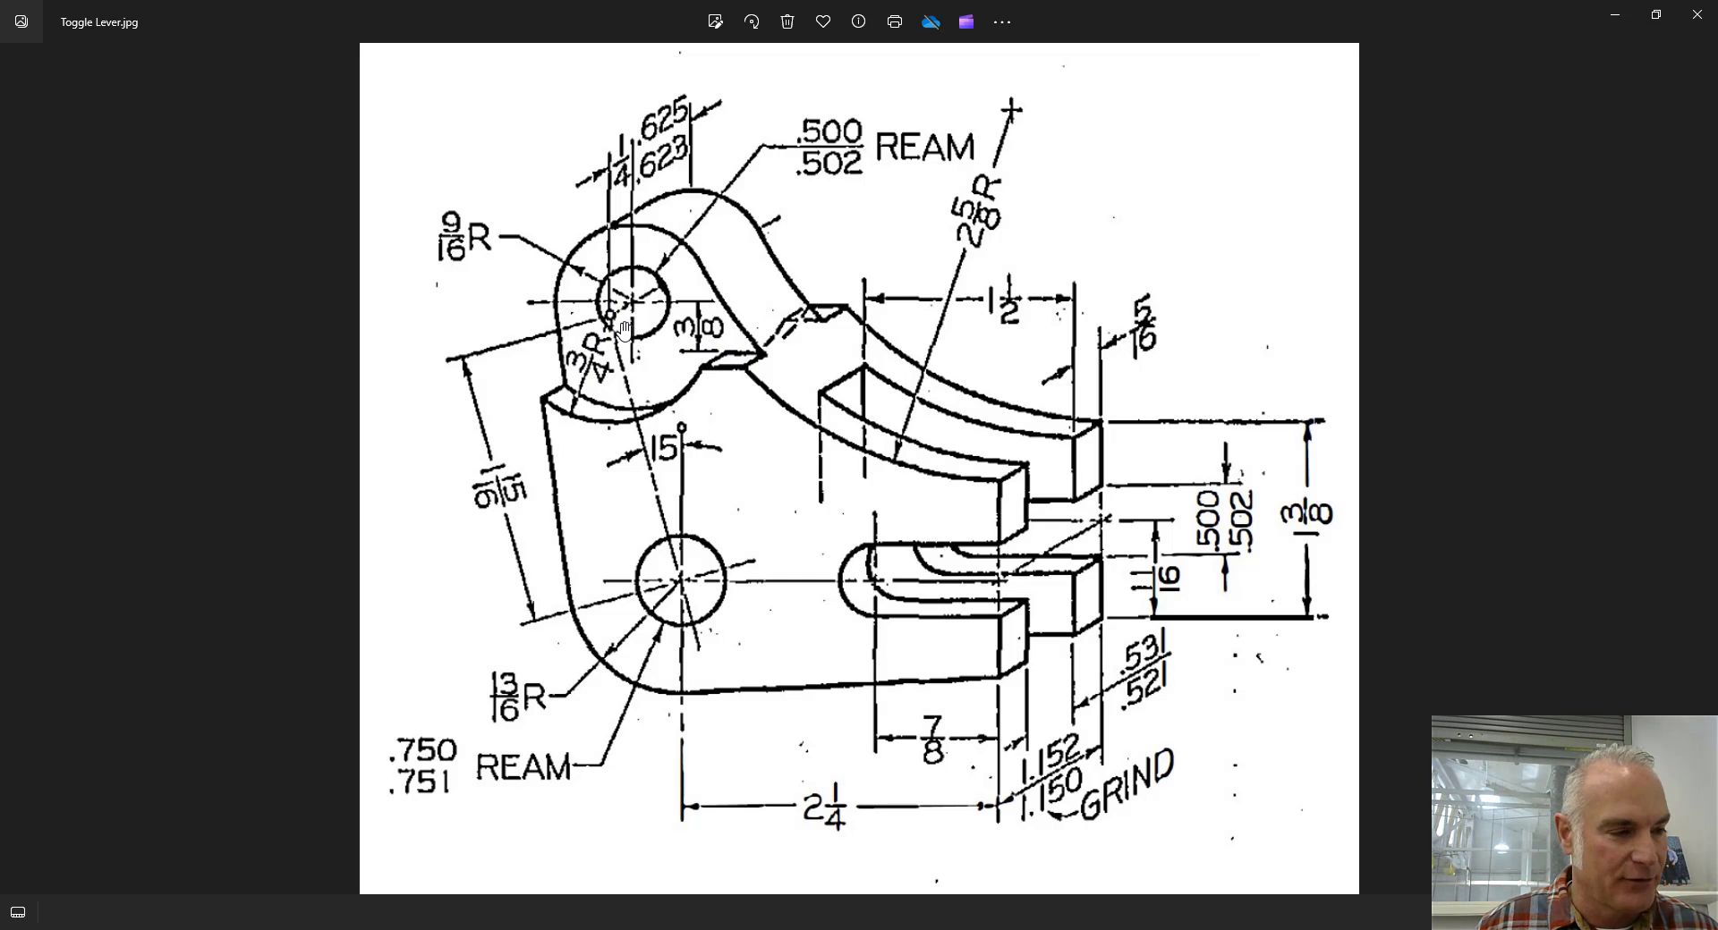
{"action": "key", "text": "alt+Tab"}
{"action": "scroll", "coordinate": [606, 342], "scroll_direction": "down", "scroll_amount": 3}
{"action": "mouse_move", "coordinate": [606, 342]}
{"action": "middle_mouse_down"}
{"action": "mouse_move", "coordinate": [793, 479]}
{"action": "mouse_move", "coordinate": [1203, 680]}
{"action": "middle_mouse_up"}
{"action": "scroll", "coordinate": [922, 600], "scroll_direction": "up", "scroll_amount": 2}
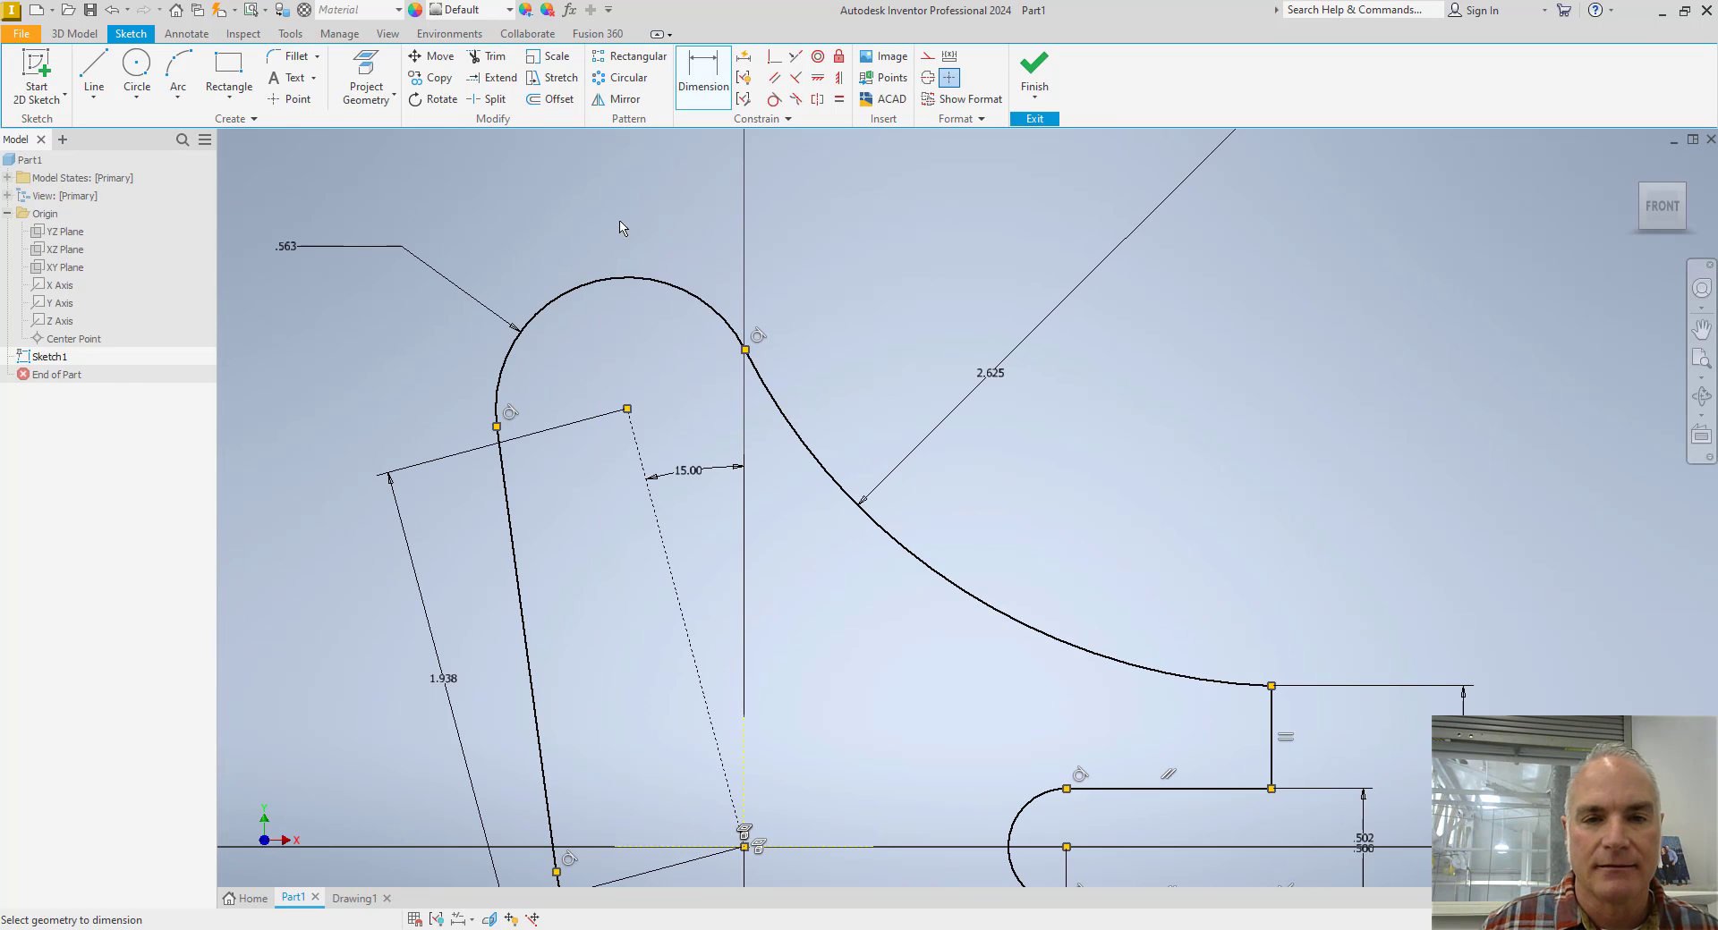
{"action": "left_click", "coordinate": [136, 67]}
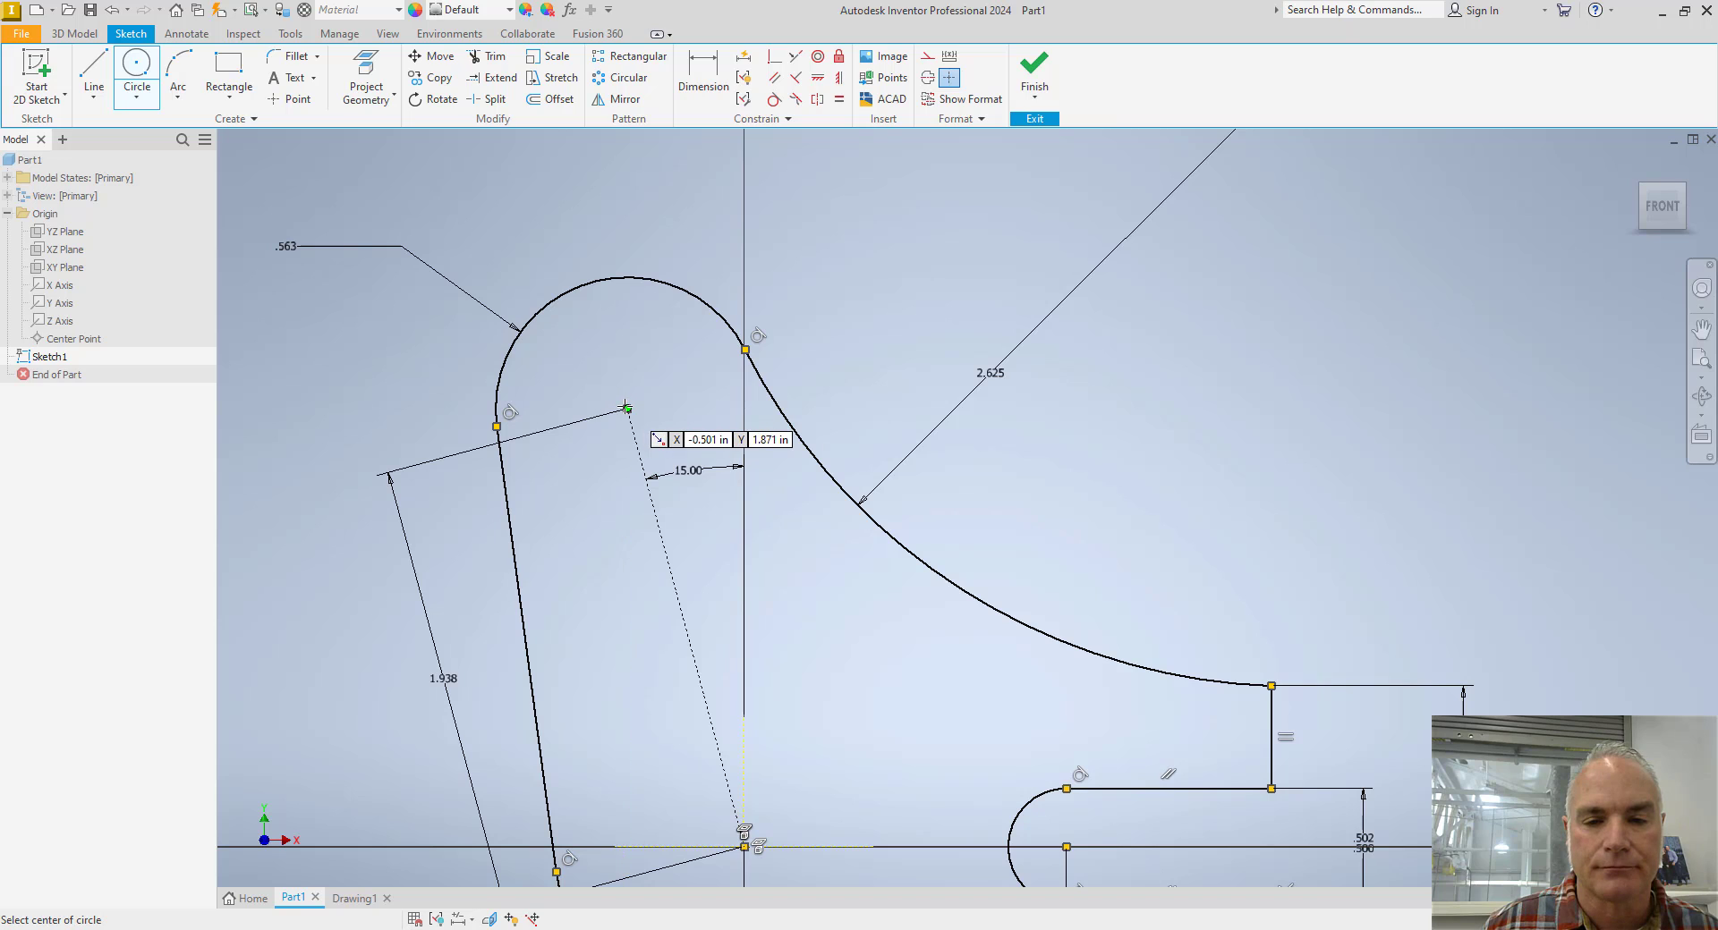
{"action": "left_click", "coordinate": [627, 409]}
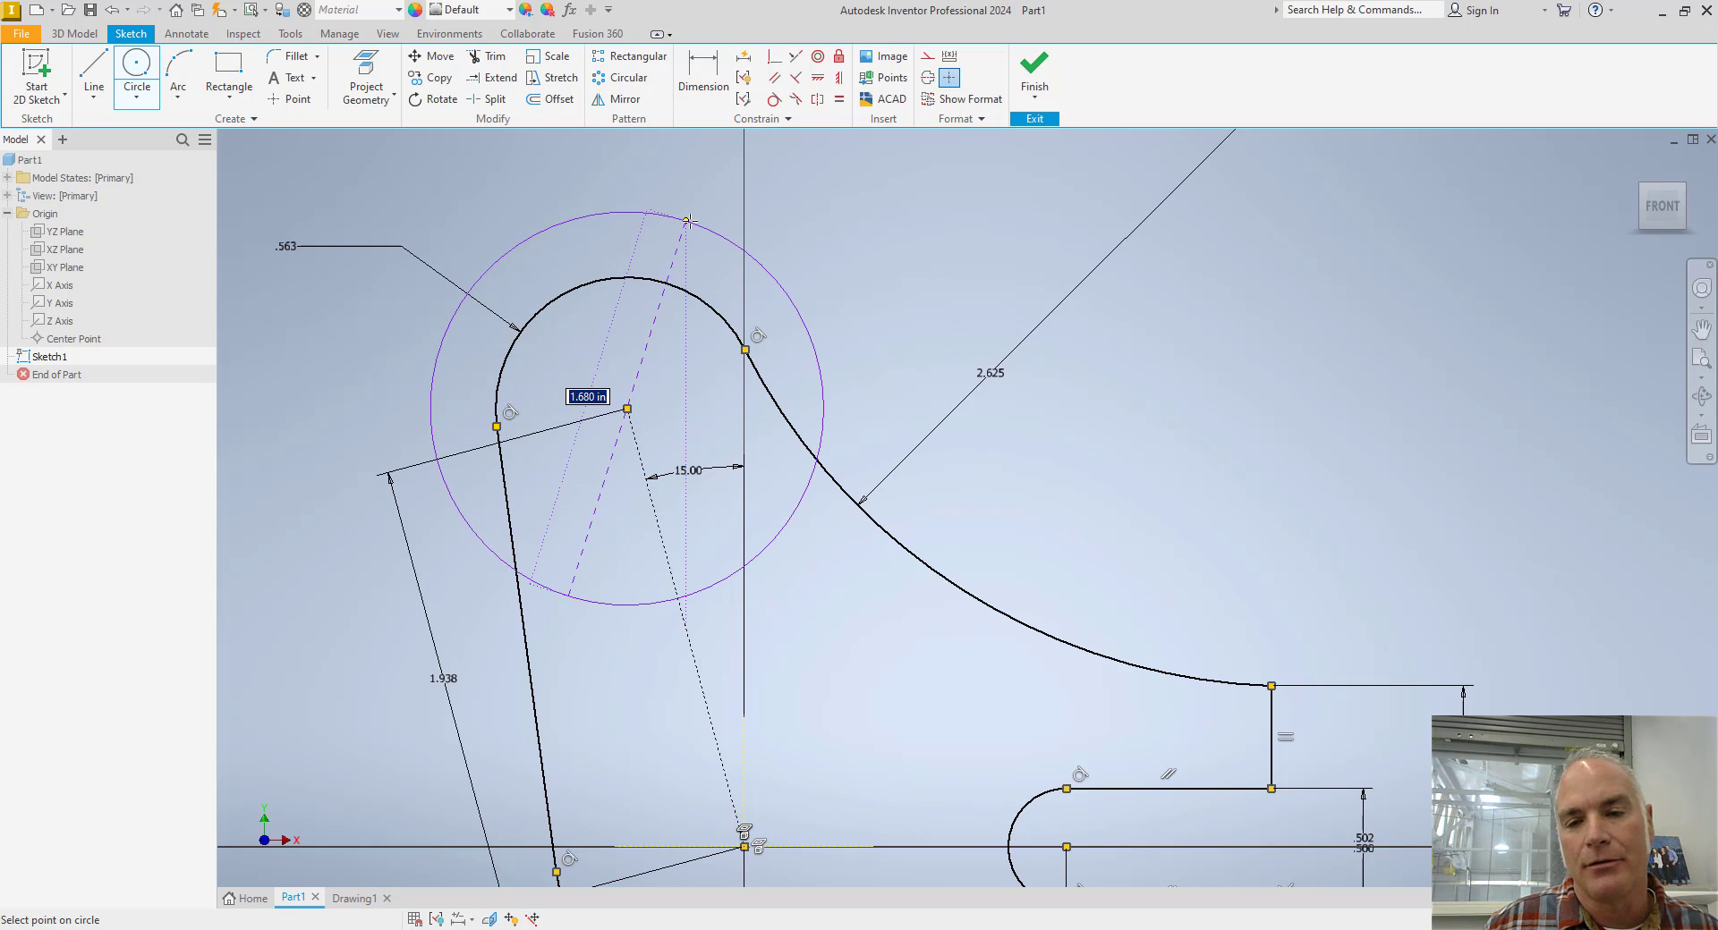
{"action": "left_click", "coordinate": [688, 220]}
Draw a horizontal line about 0.310 in long from the circle's lower edge to the large concave arc.
{"action": "left_click", "coordinate": [94, 72]}
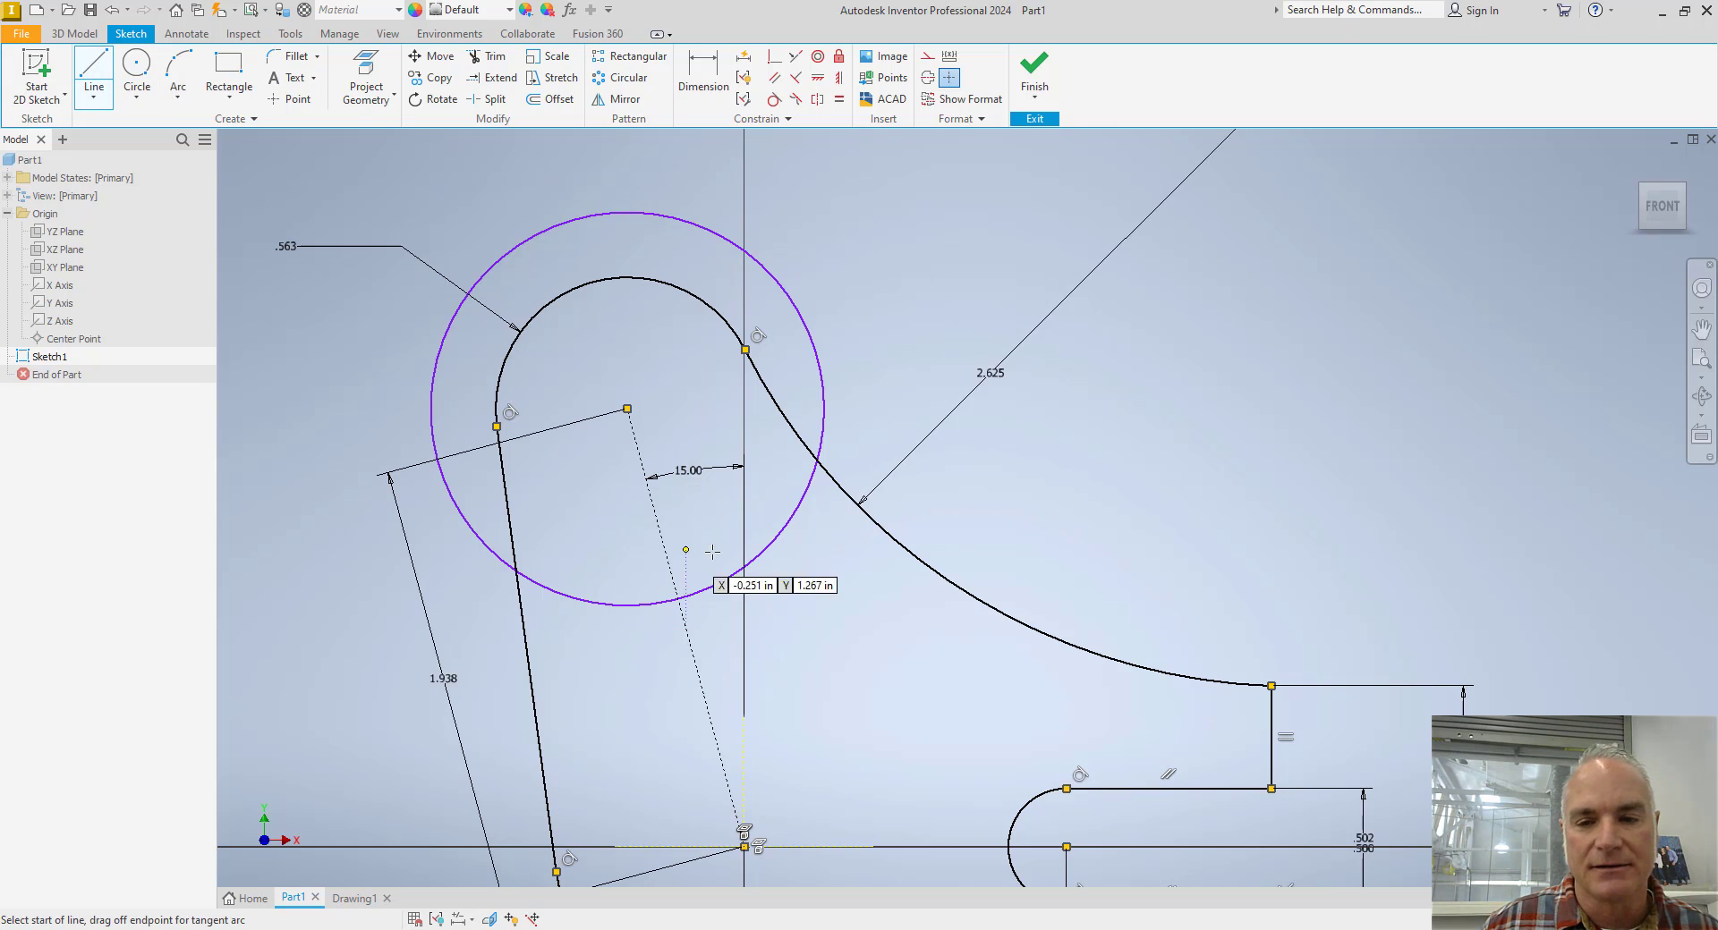
{"action": "left_click", "coordinate": [792, 512]}
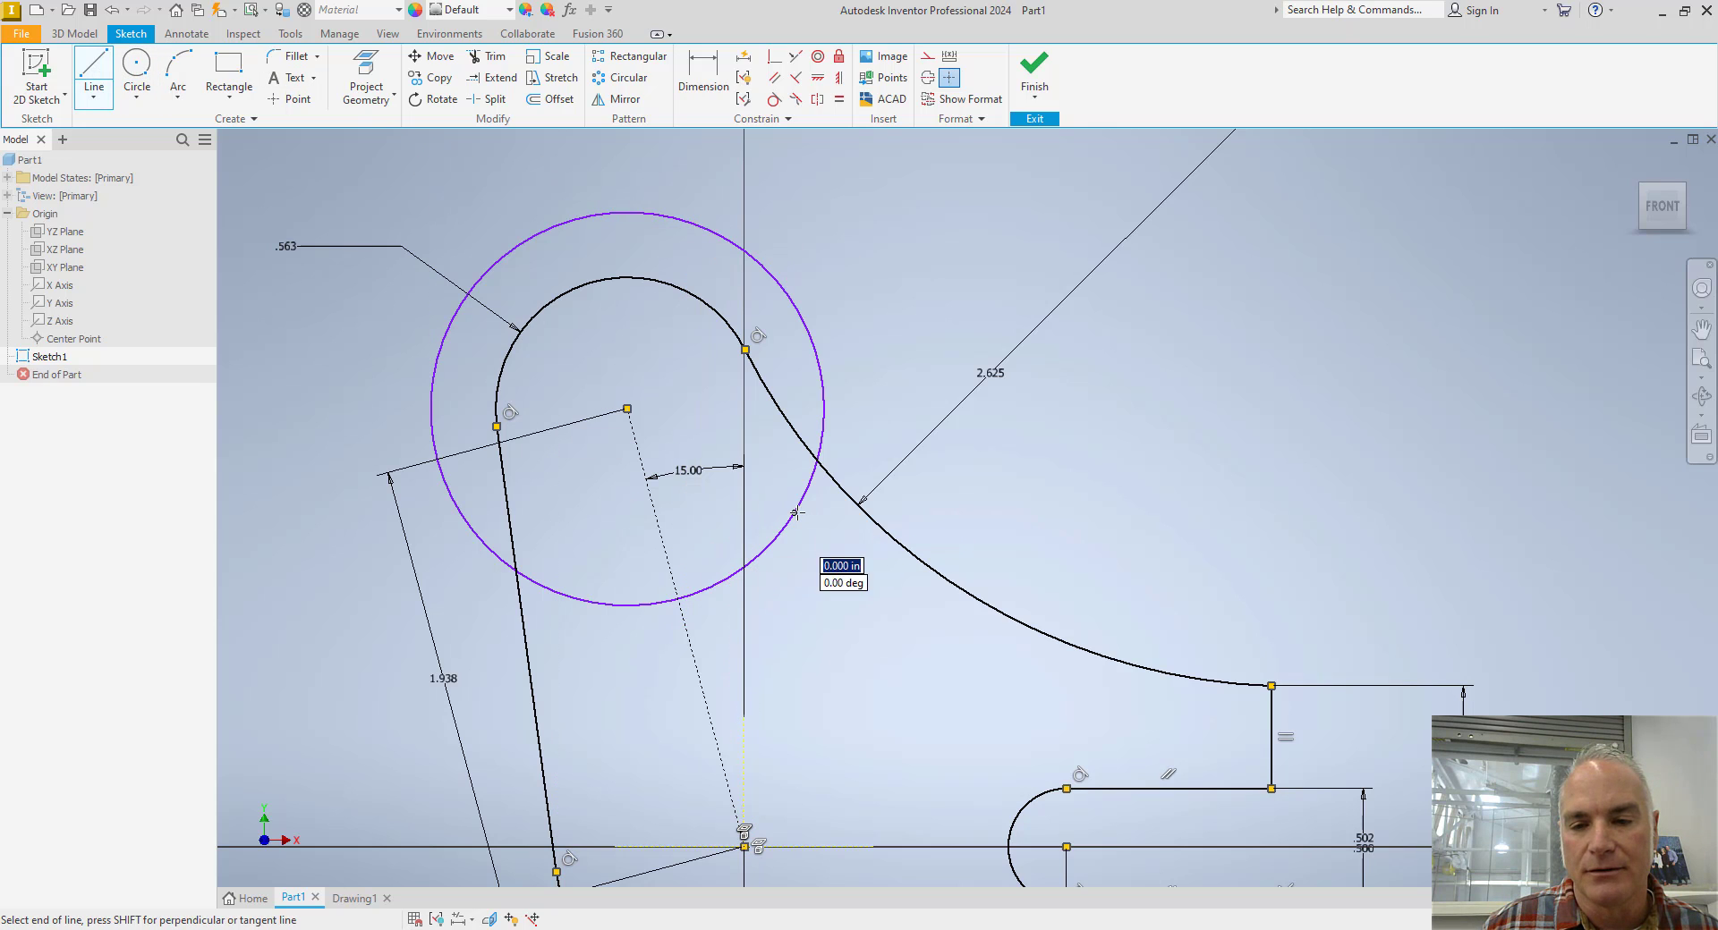
{"action": "left_click", "coordinate": [865, 514]}
{"action": "key", "text": "Escape"}
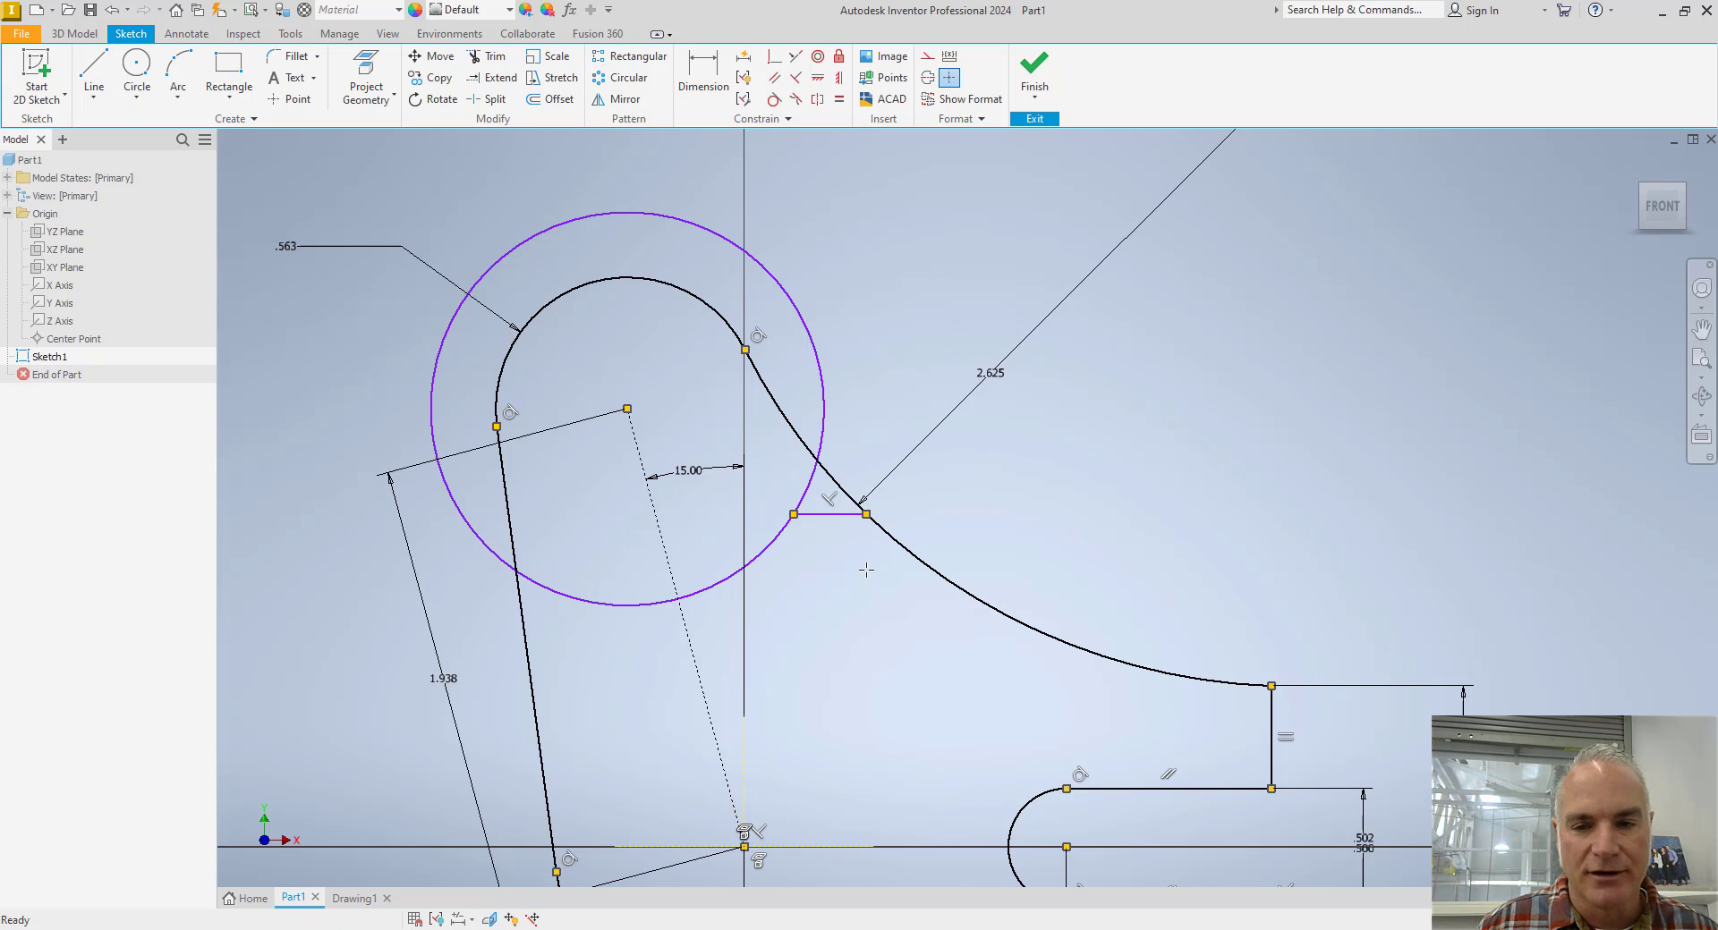
Trim away the upper part of the circle, keeping only the lower arc between the lever's slanted edge and the short horizontal line.
{"action": "key", "text": "x"}
{"action": "left_click", "coordinate": [821, 440]}
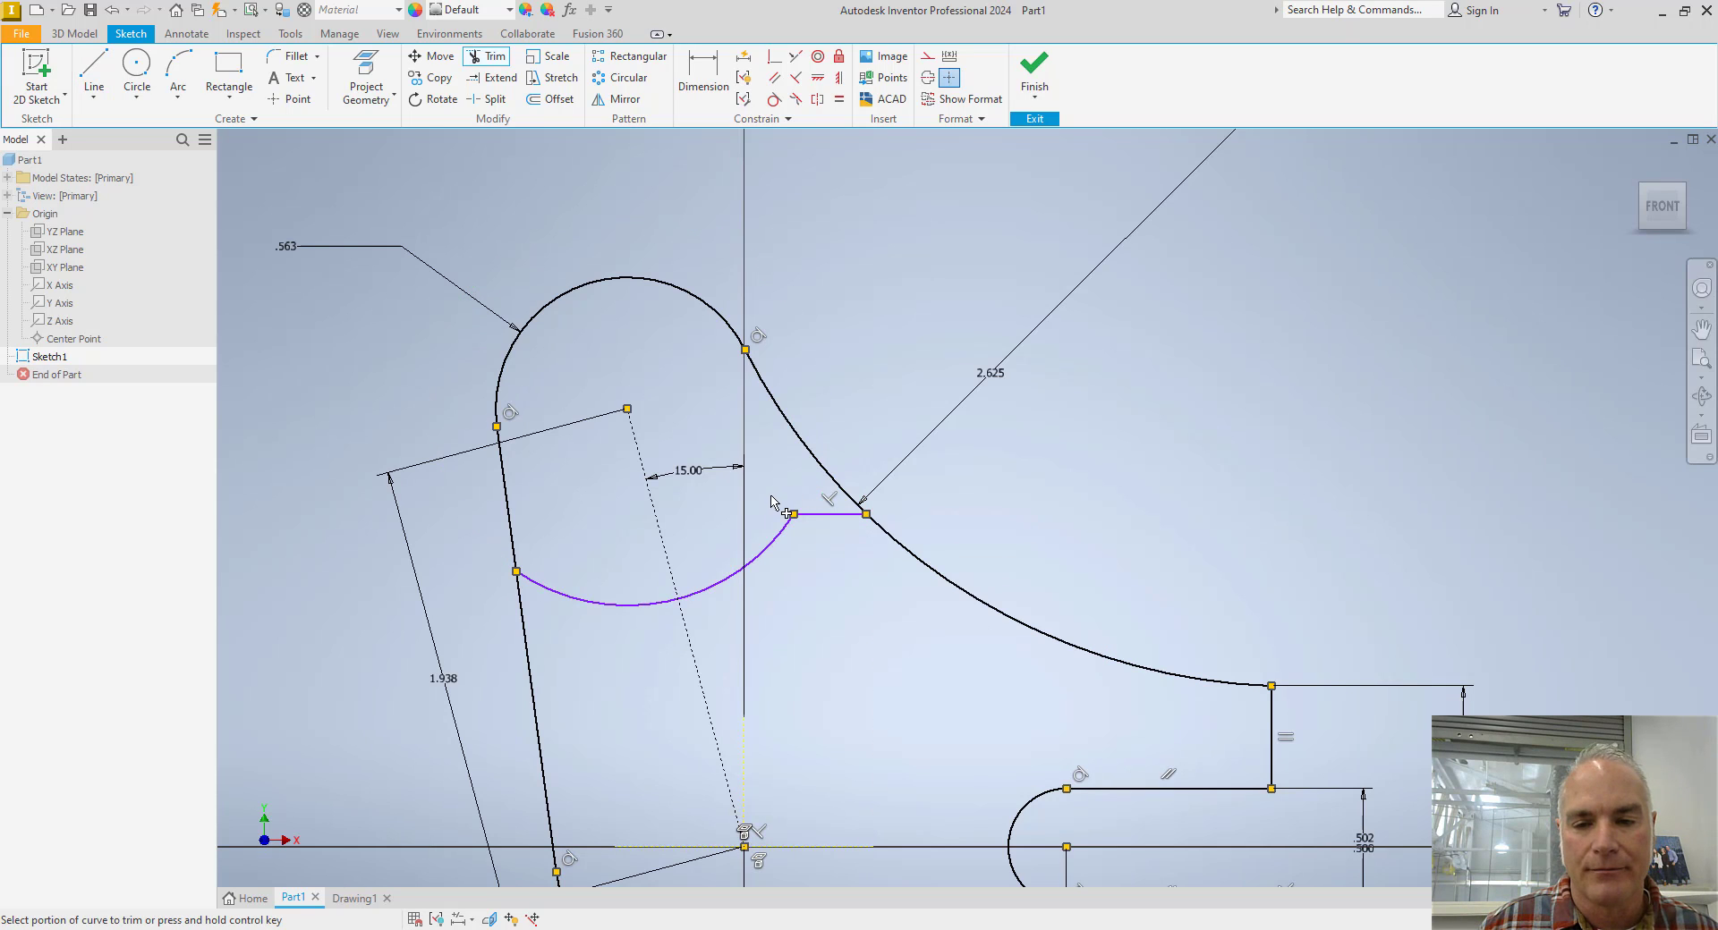
{"action": "key", "text": "Escape"}
Dimension the trimmed lower arc's radius as .75 in.
{"action": "key", "text": "d"}
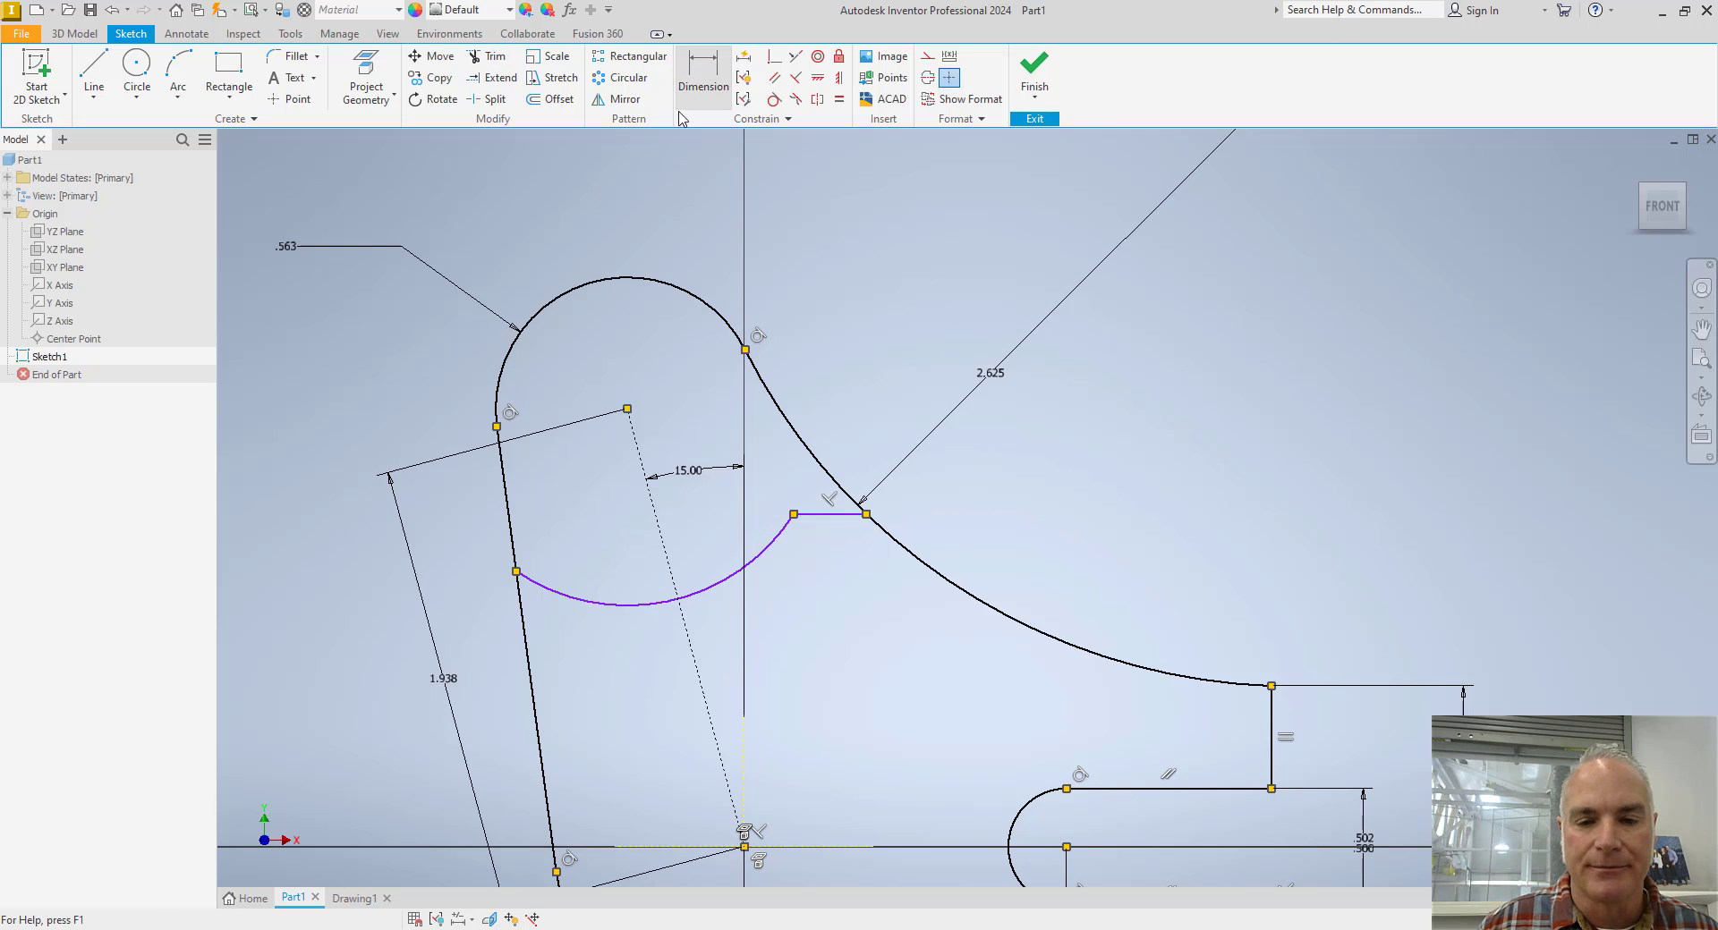
{"action": "left_click", "coordinate": [612, 605]}
{"action": "left_click", "coordinate": [604, 518]}
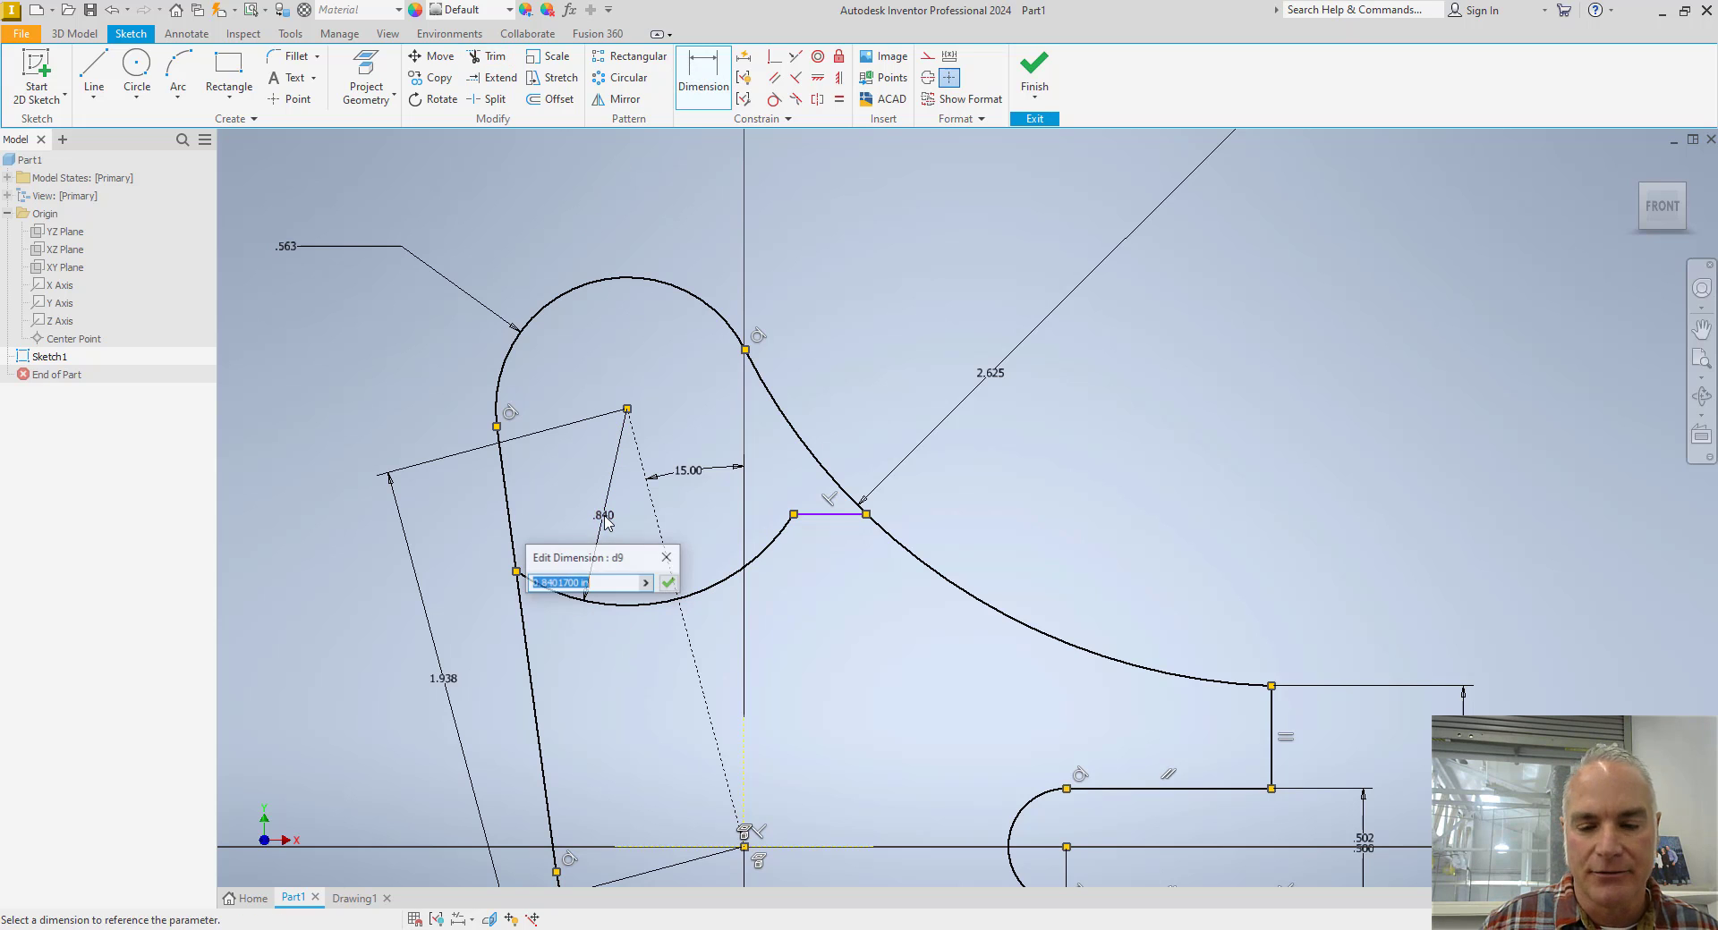
{"action": "type", "text": ".7"}
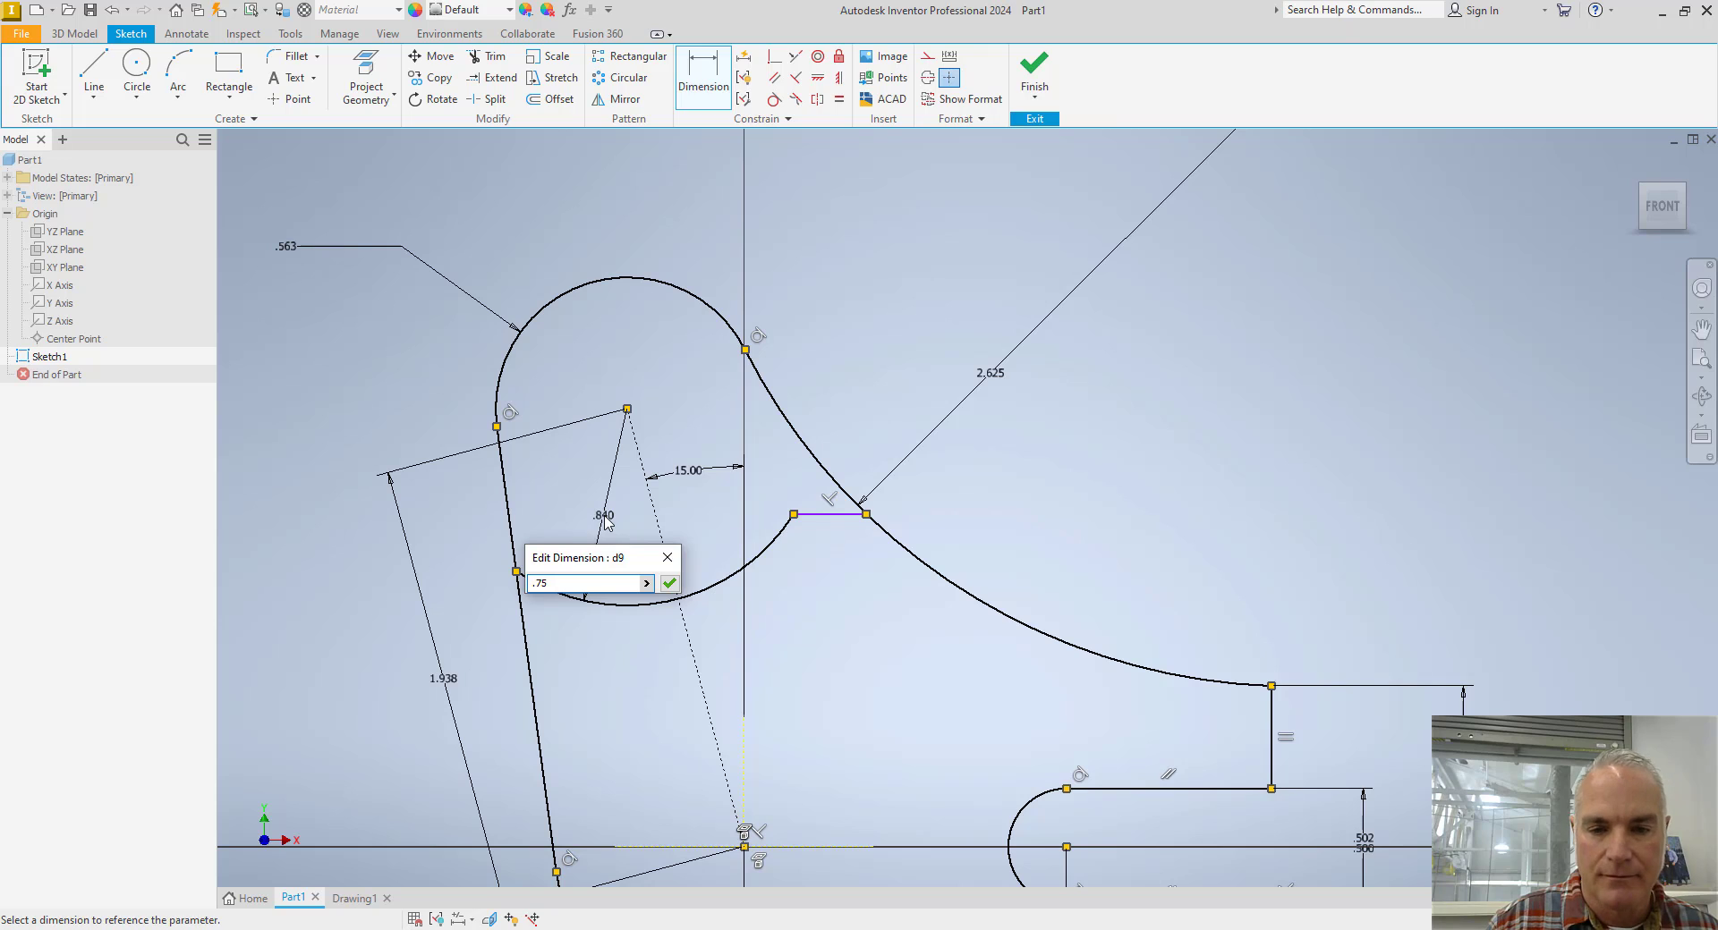
{"action": "type", "text": "5"}
{"action": "key", "text": "Return"}
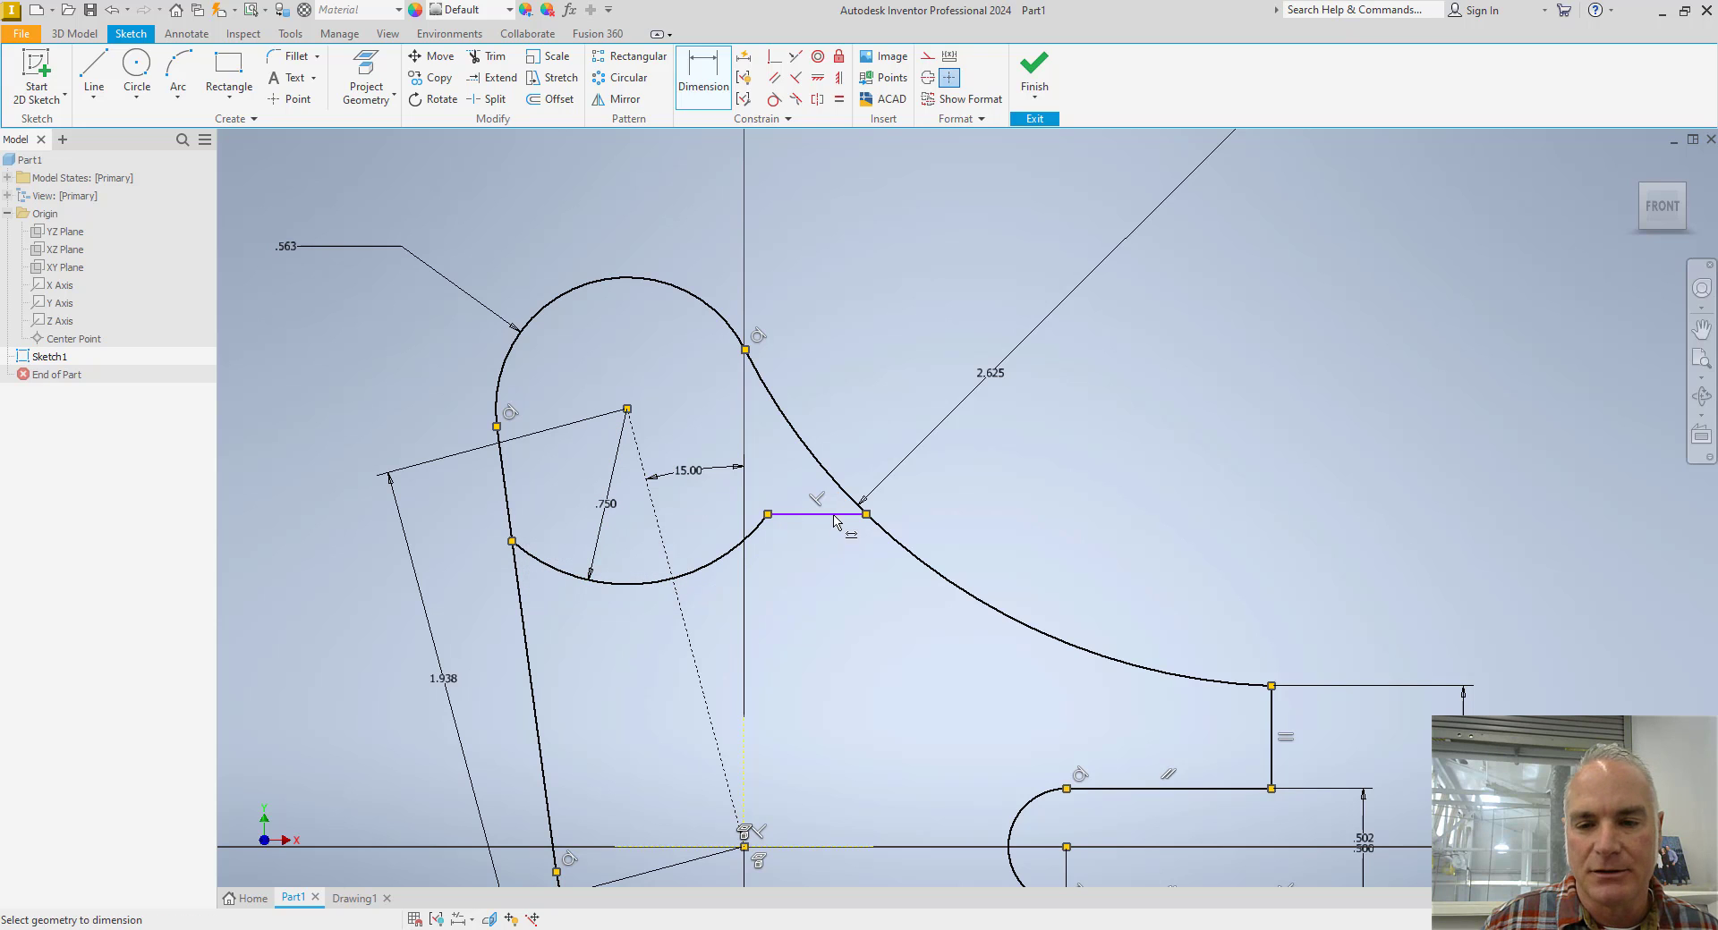
Dimension the vertical distance from the upper arc's centre to the short horizontal line as .375 in.
{"action": "left_click", "coordinate": [833, 516]}
{"action": "left_click", "coordinate": [734, 329]}
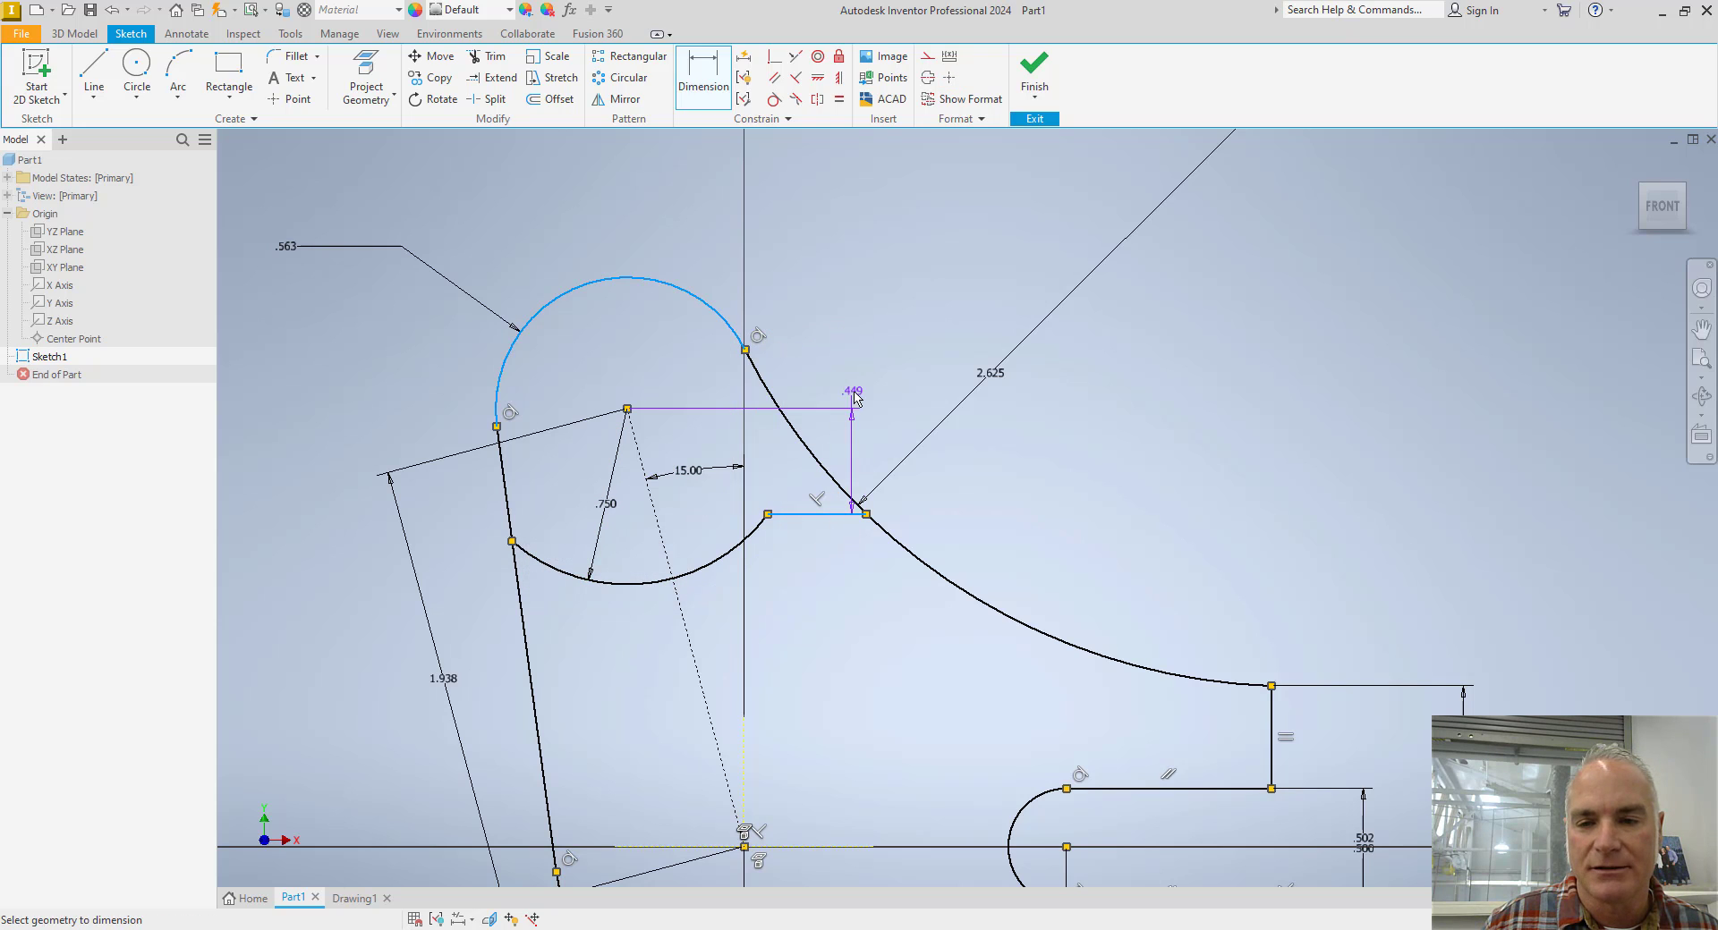
{"action": "left_click", "coordinate": [864, 440]}
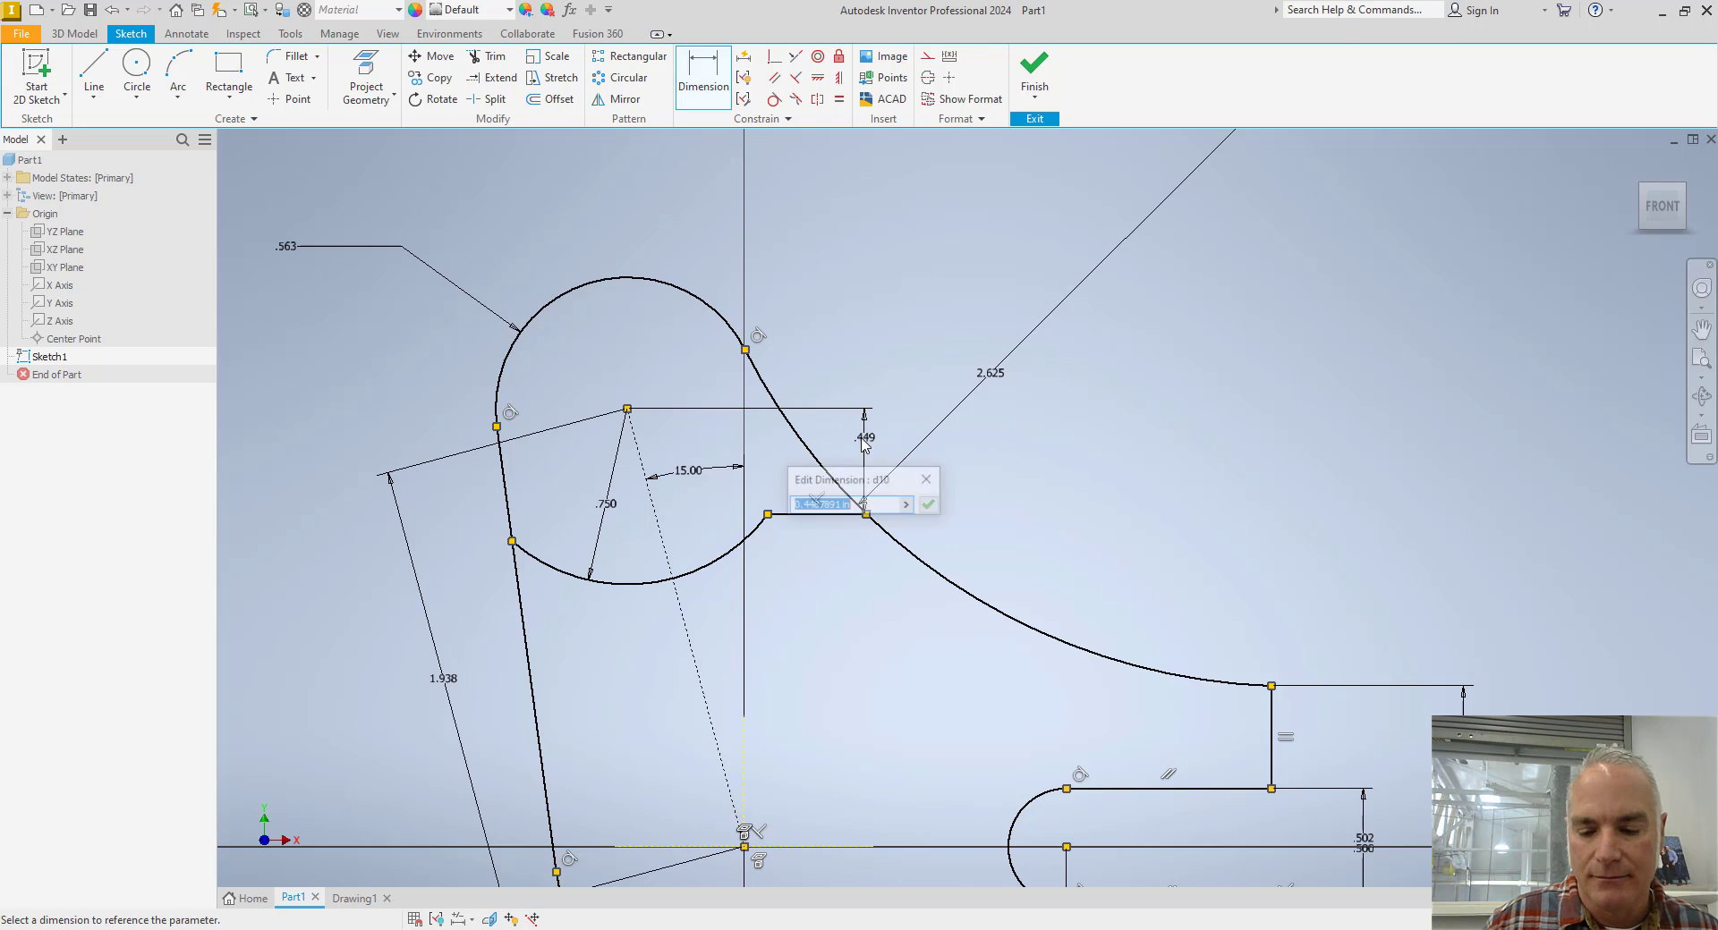
{"action": "type", "text": ".375"}
{"action": "key", "text": "Return"}
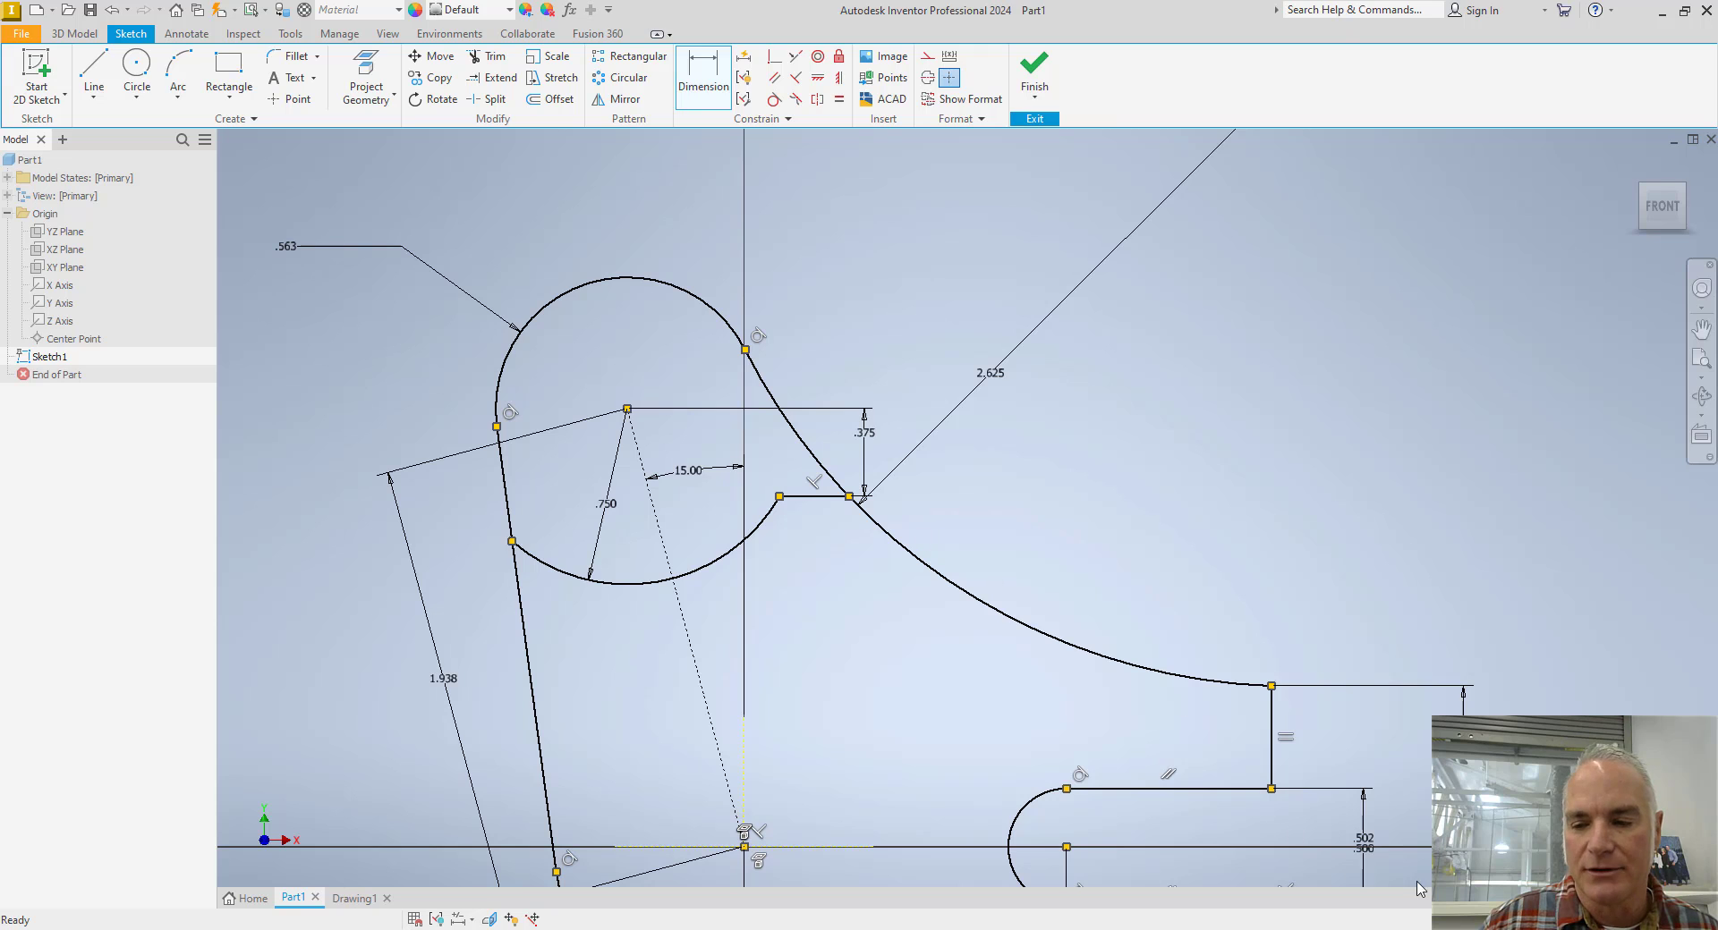
{"action": "key", "text": "Escape"}
Draw a vertical line about 2.036 in long from the large concave arc down to the lever's lower edge, between the pivot and the slot.
{"action": "mouse_move", "coordinate": [1118, 635]}
{"action": "middle_mouse_down"}
{"action": "mouse_move", "coordinate": [1020, 474]}
{"action": "mouse_move", "coordinate": [945, 419]}
{"action": "middle_mouse_up"}
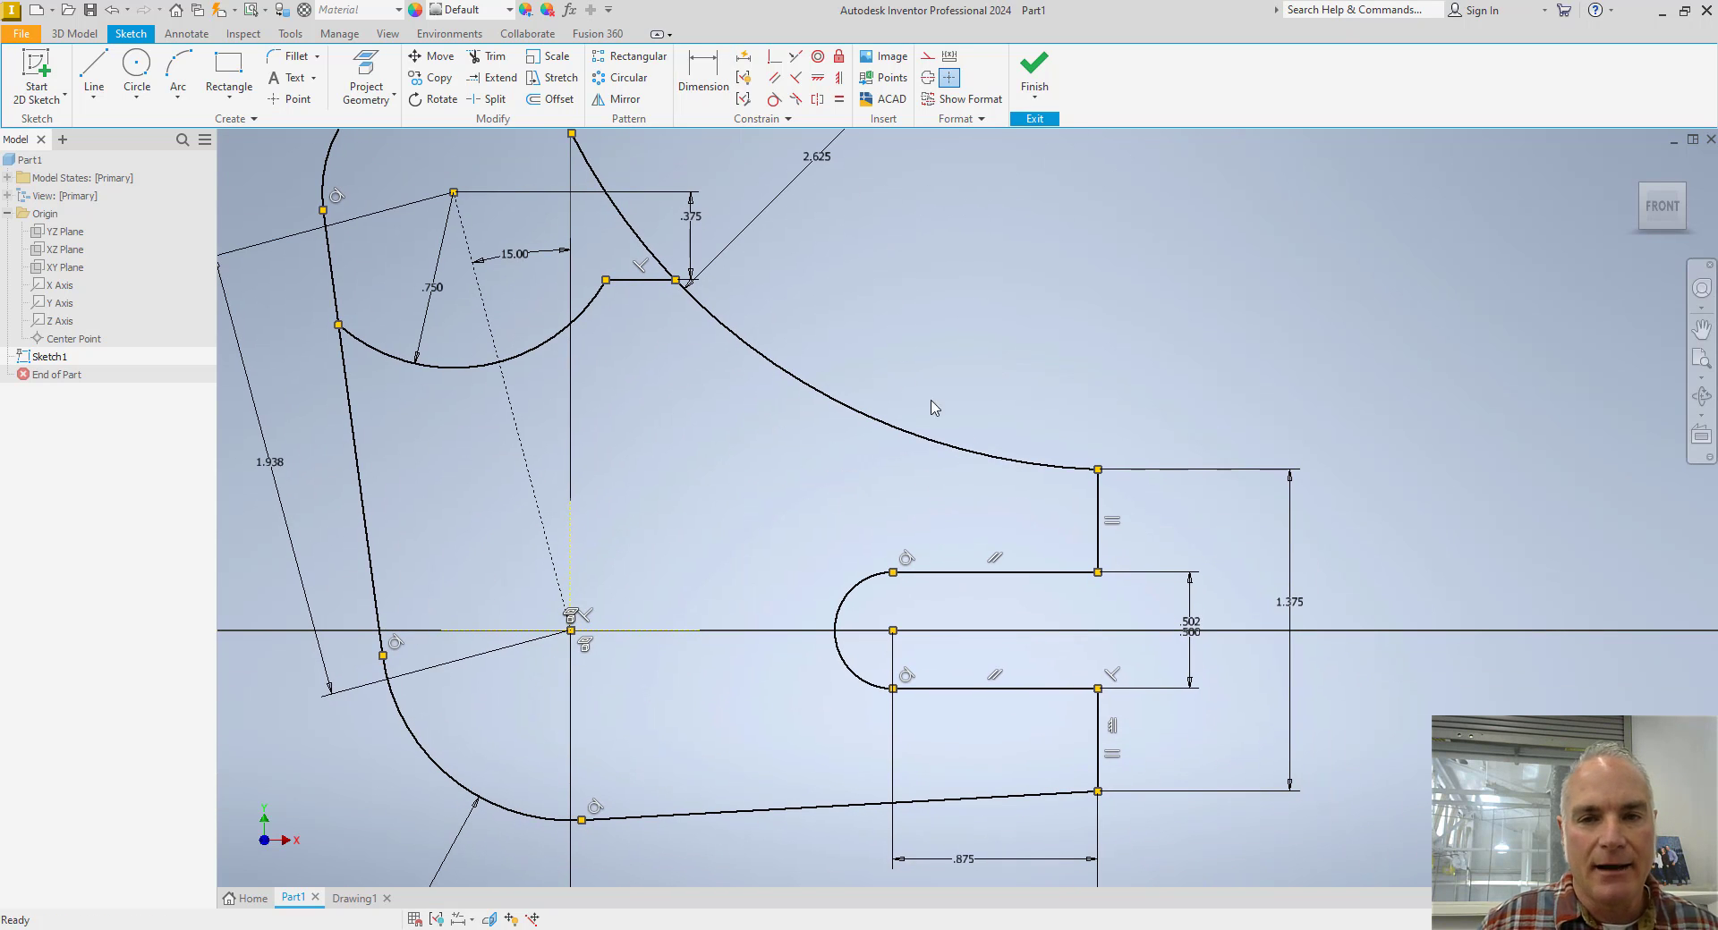
{"action": "left_click", "coordinate": [94, 70]}
{"action": "left_click", "coordinate": [735, 334]}
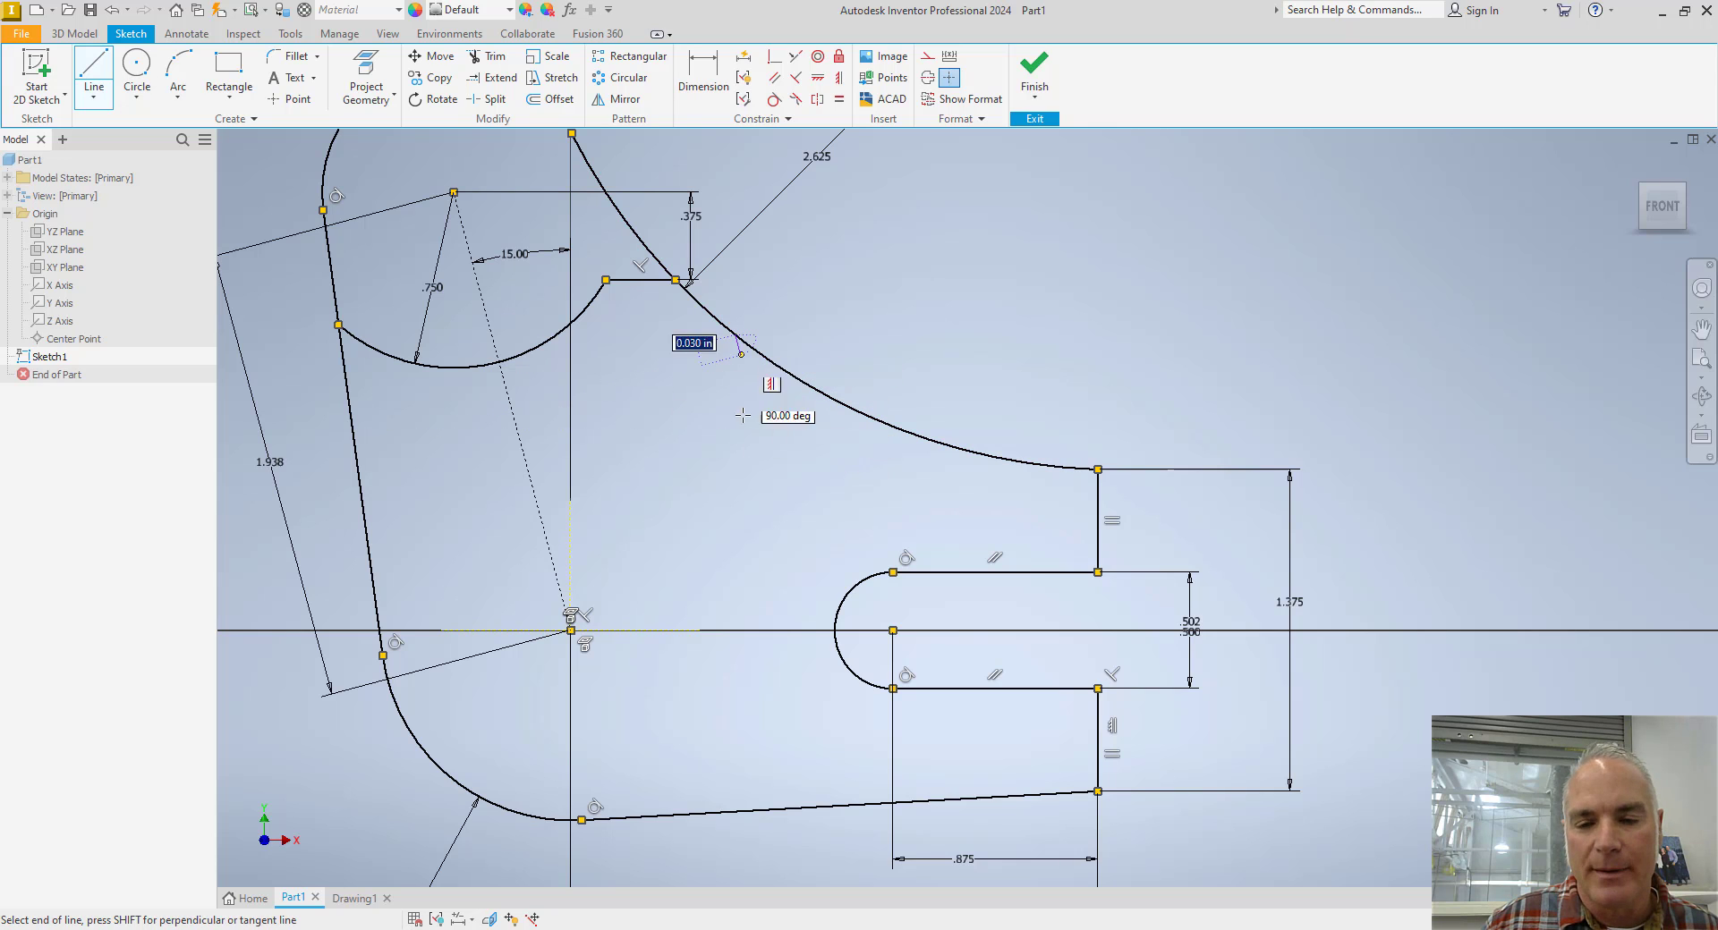
{"action": "double_click", "coordinate": [736, 812]}
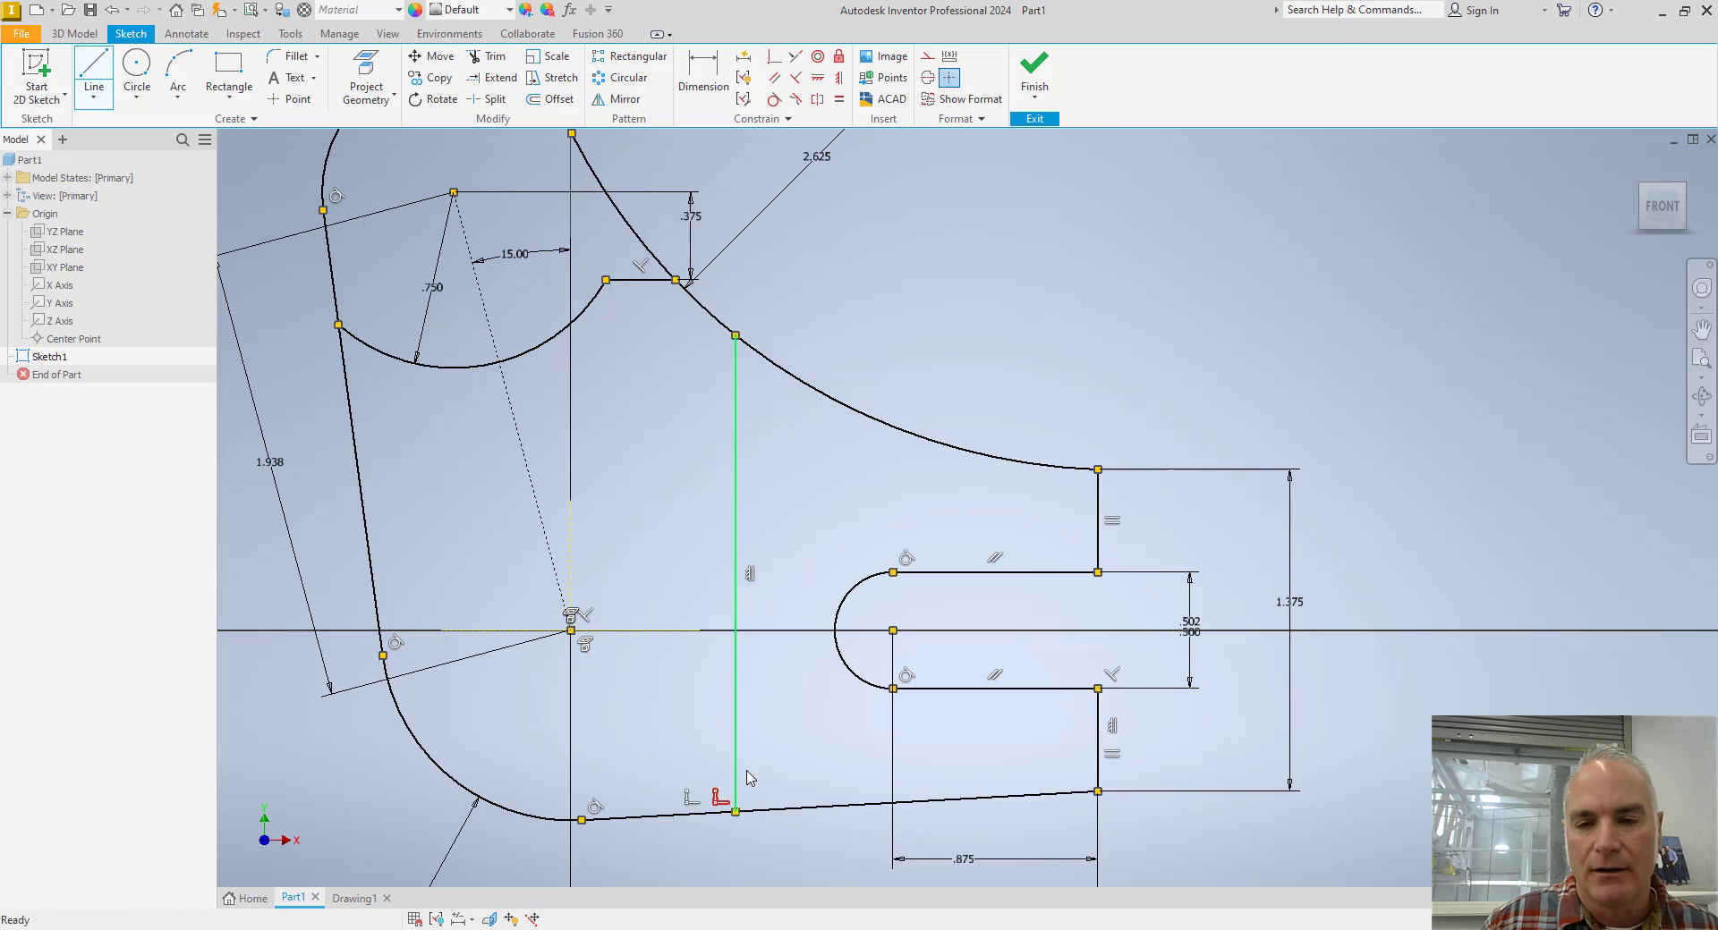
{"action": "key", "text": "Escape"}
Dimension the horizontal distance between the new vertical line and the fork's open end as 1.5 in.
{"action": "key", "text": "d"}
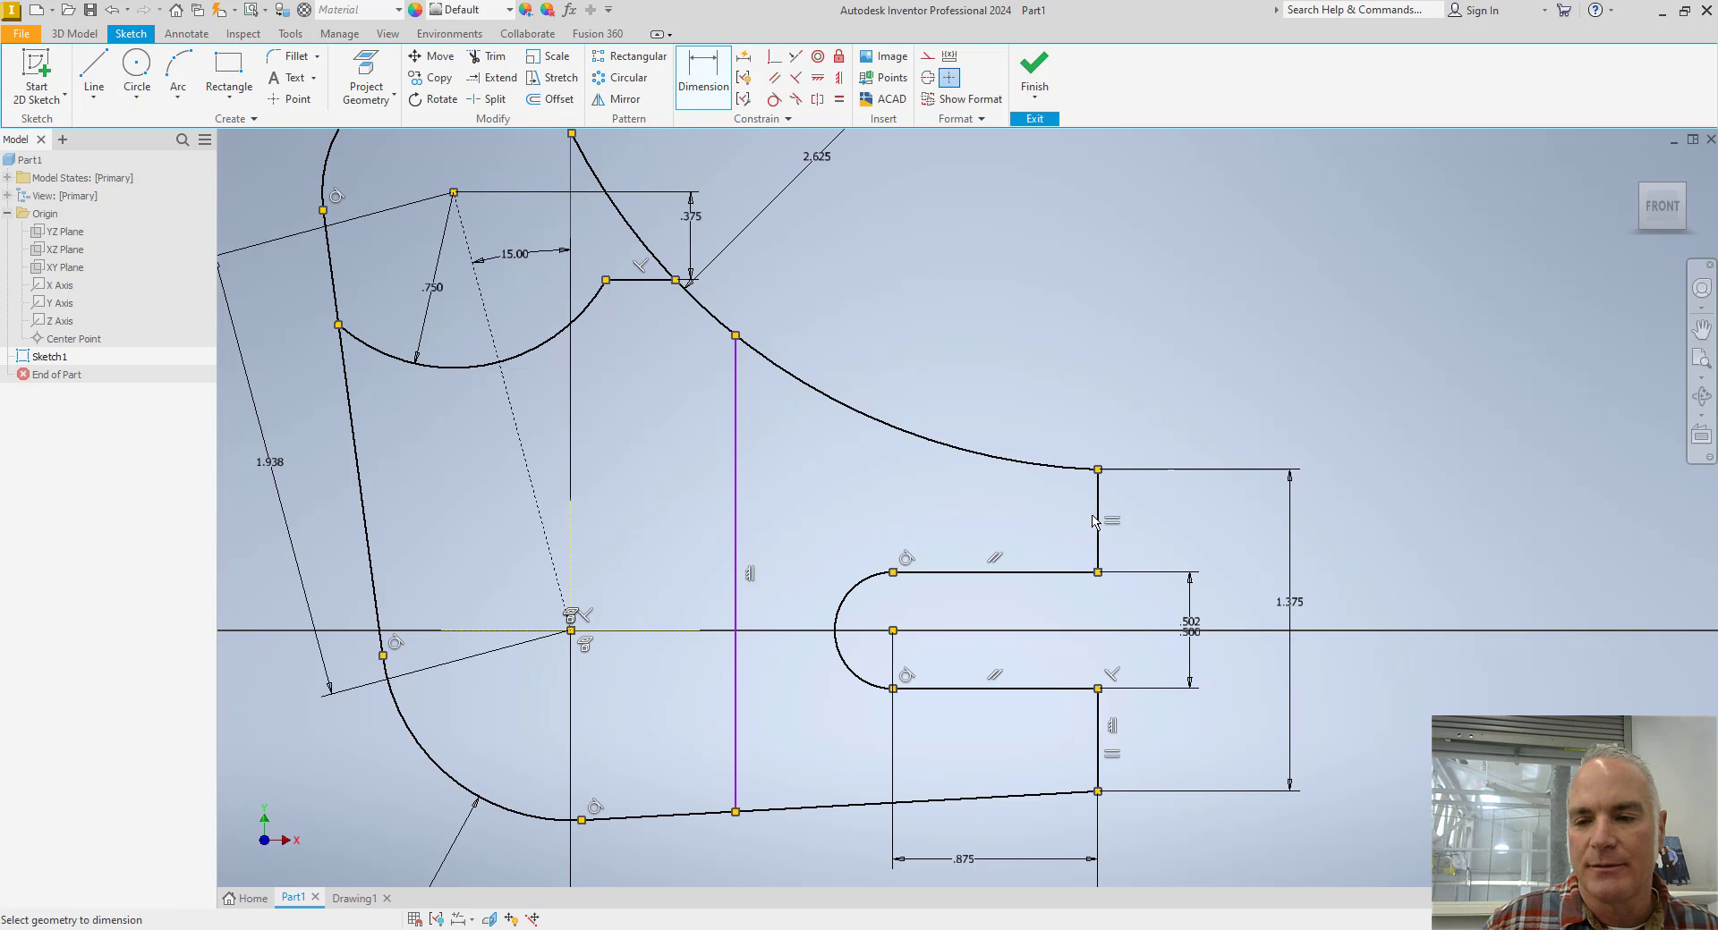
{"action": "left_click", "coordinate": [1097, 523]}
{"action": "left_click", "coordinate": [735, 483]}
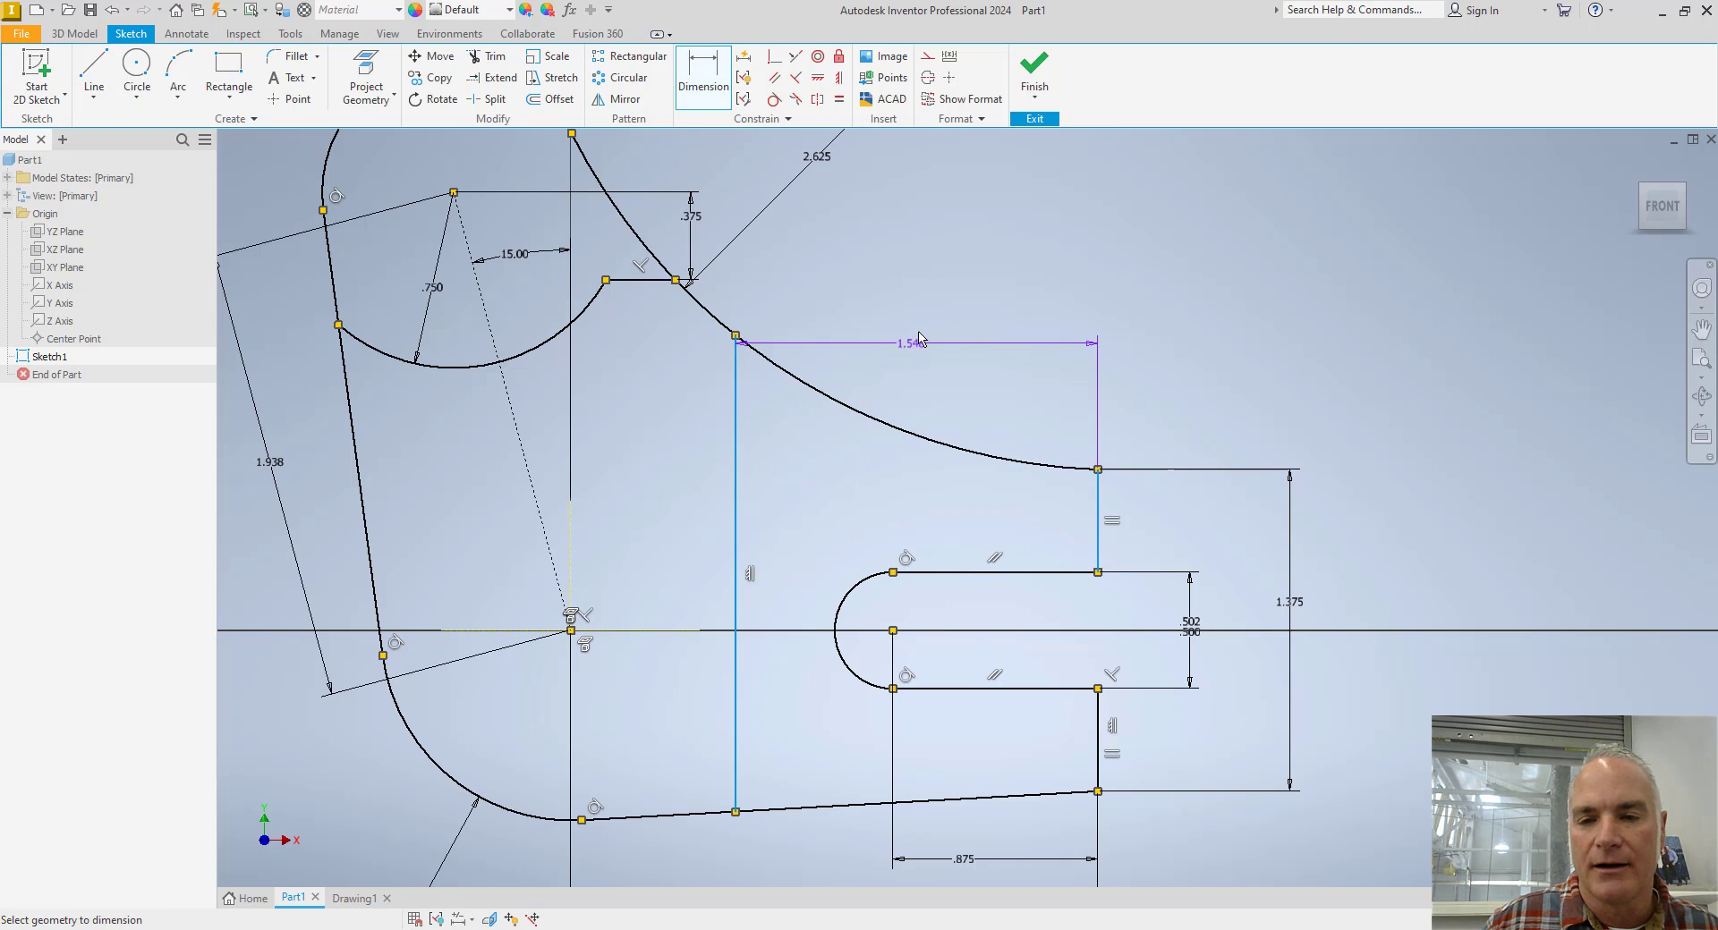
{"action": "left_click", "coordinate": [890, 280]}
{"action": "type", "text": "1"}
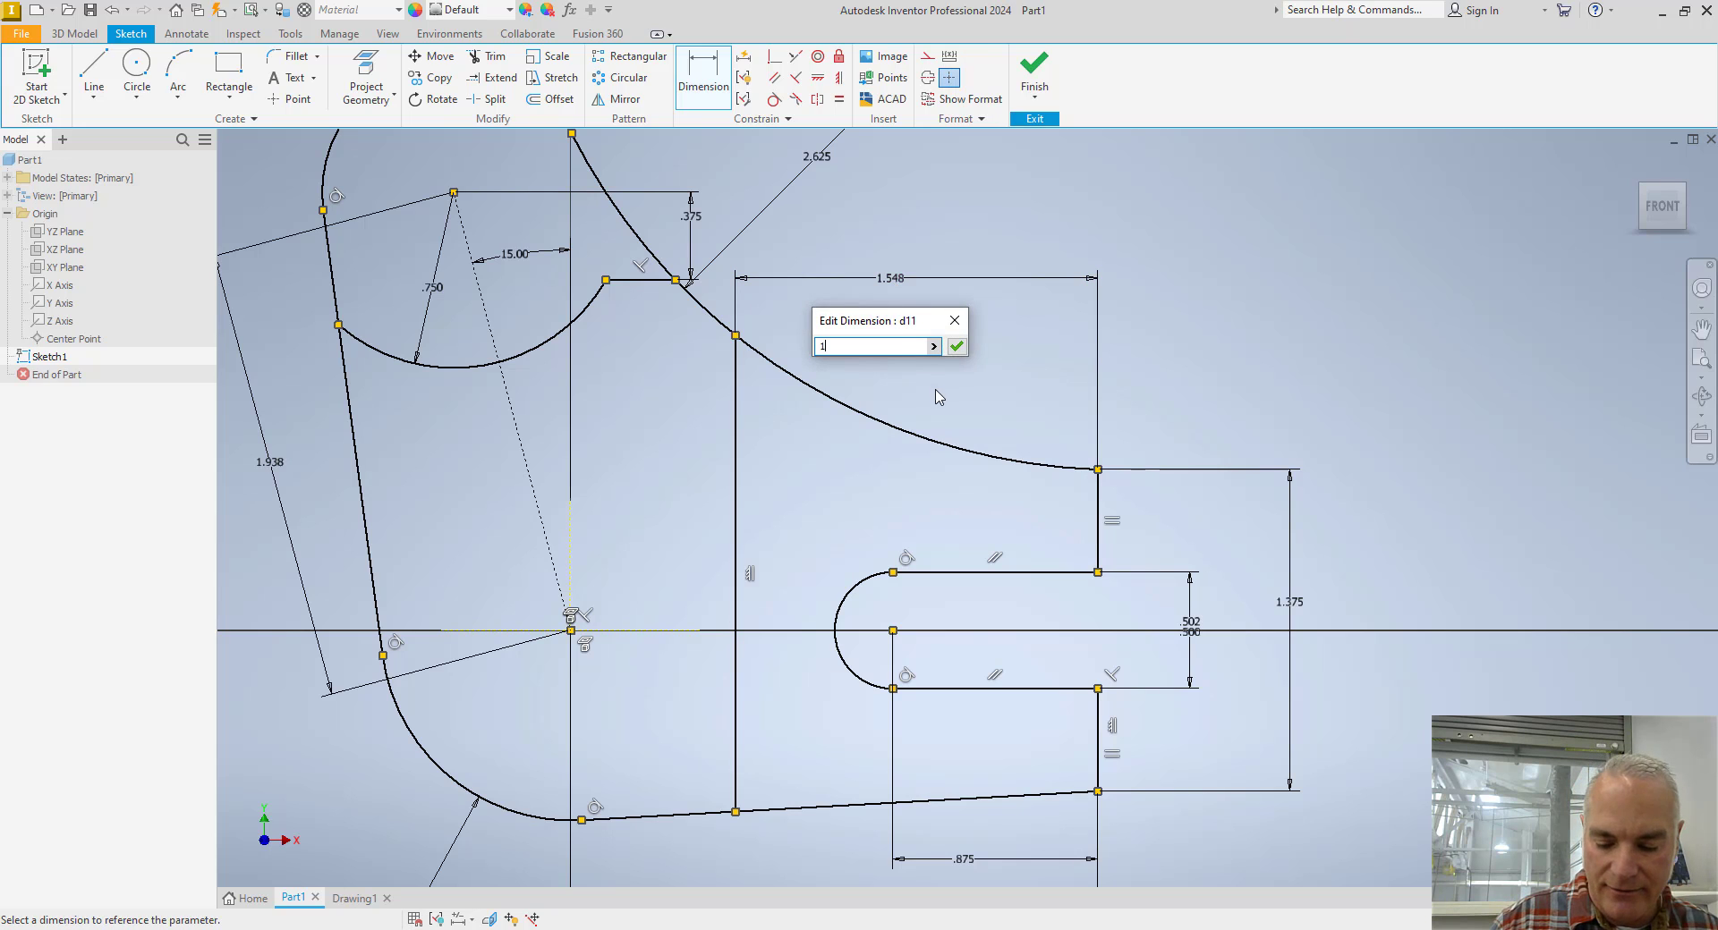
{"action": "type", "text": ".5"}
{"action": "key", "text": "Return"}
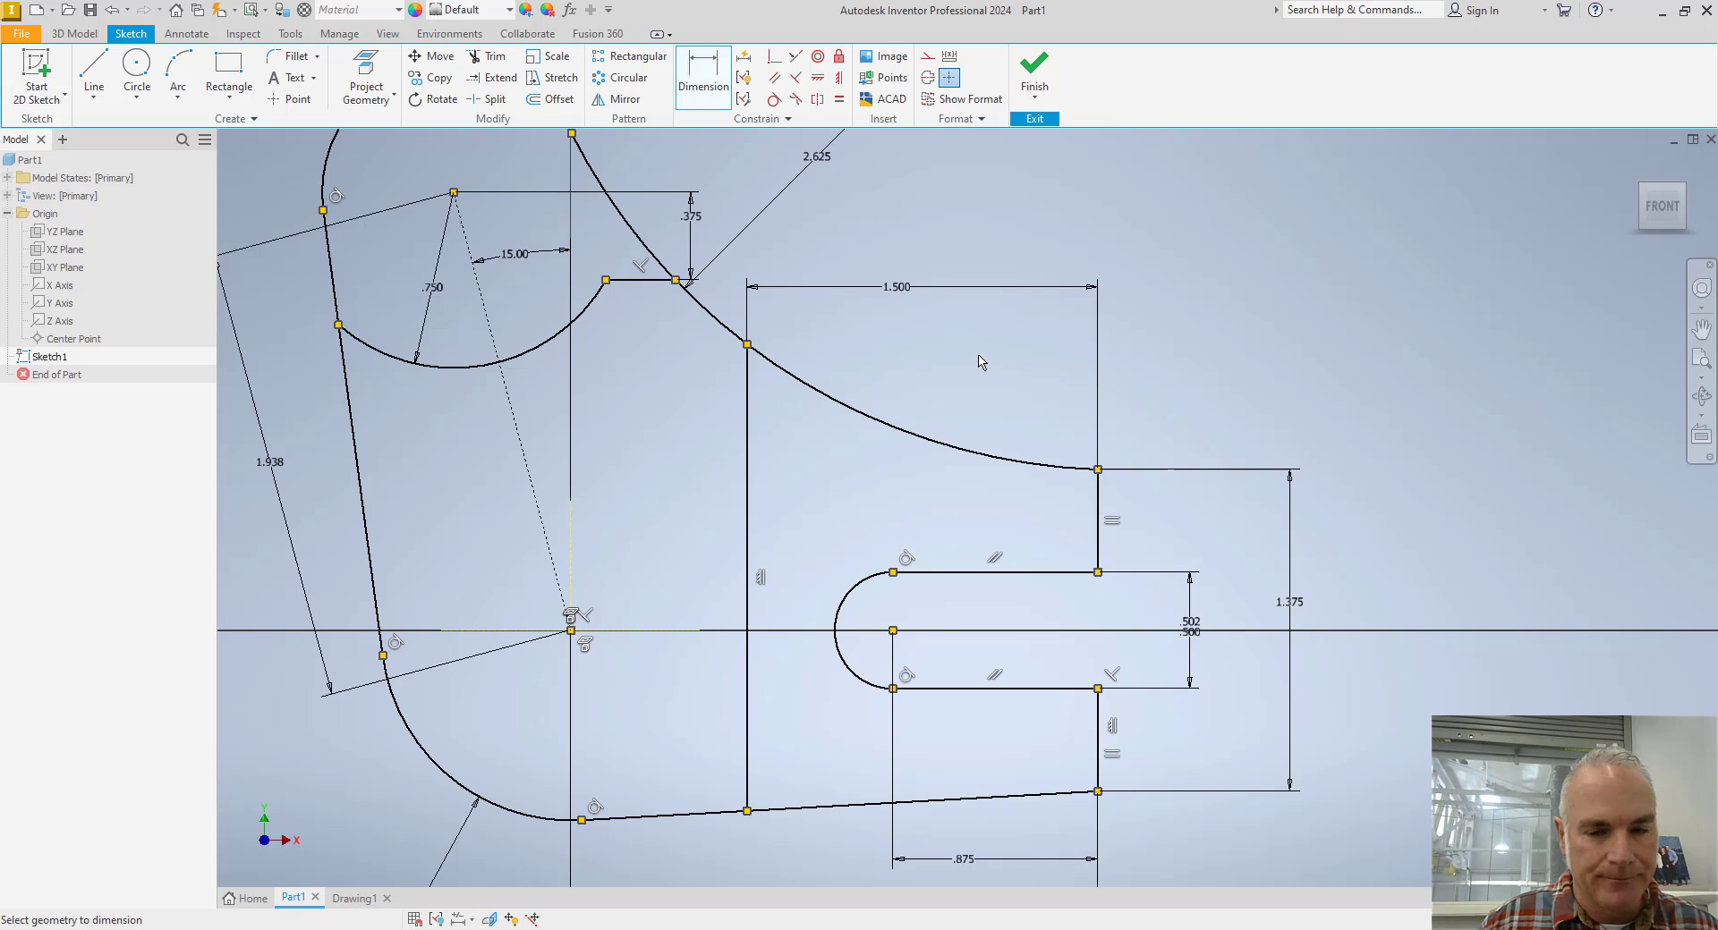
Finish the lever sketch, and check the overall thickness on the Toggle Lever drawing.
{"action": "scroll", "coordinate": [981, 362], "scroll_direction": "up", "scroll_amount": 3}
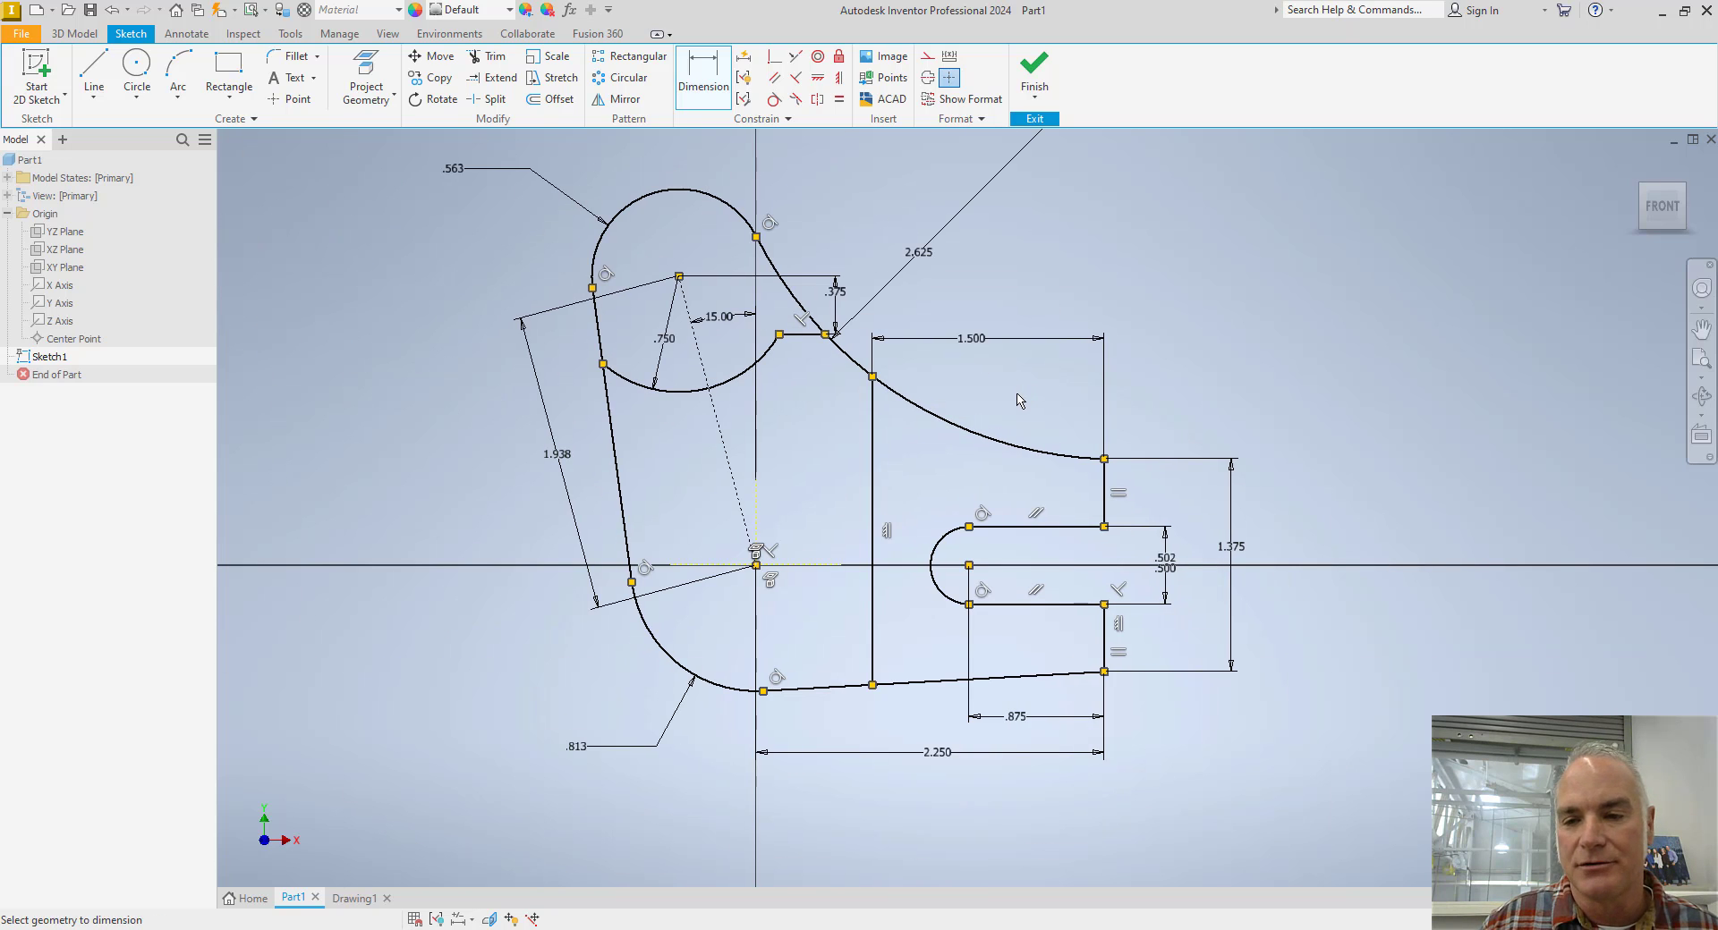
{"action": "left_click", "coordinate": [1033, 76]}
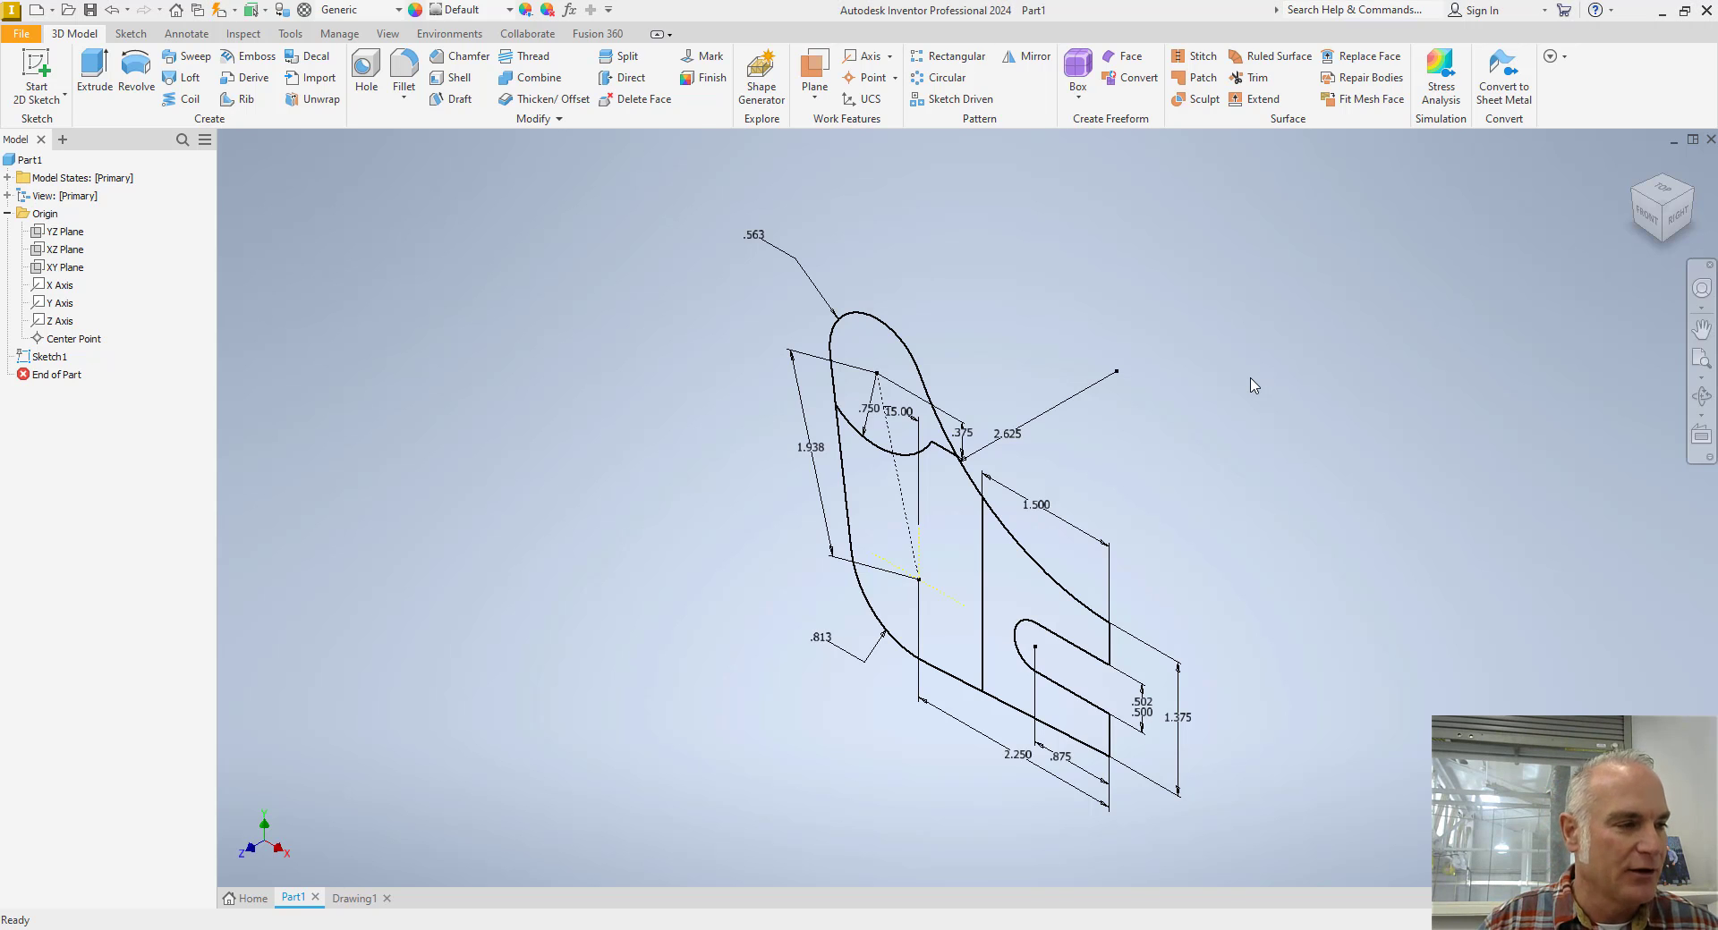
{"action": "key", "text": "alt+Tab"}
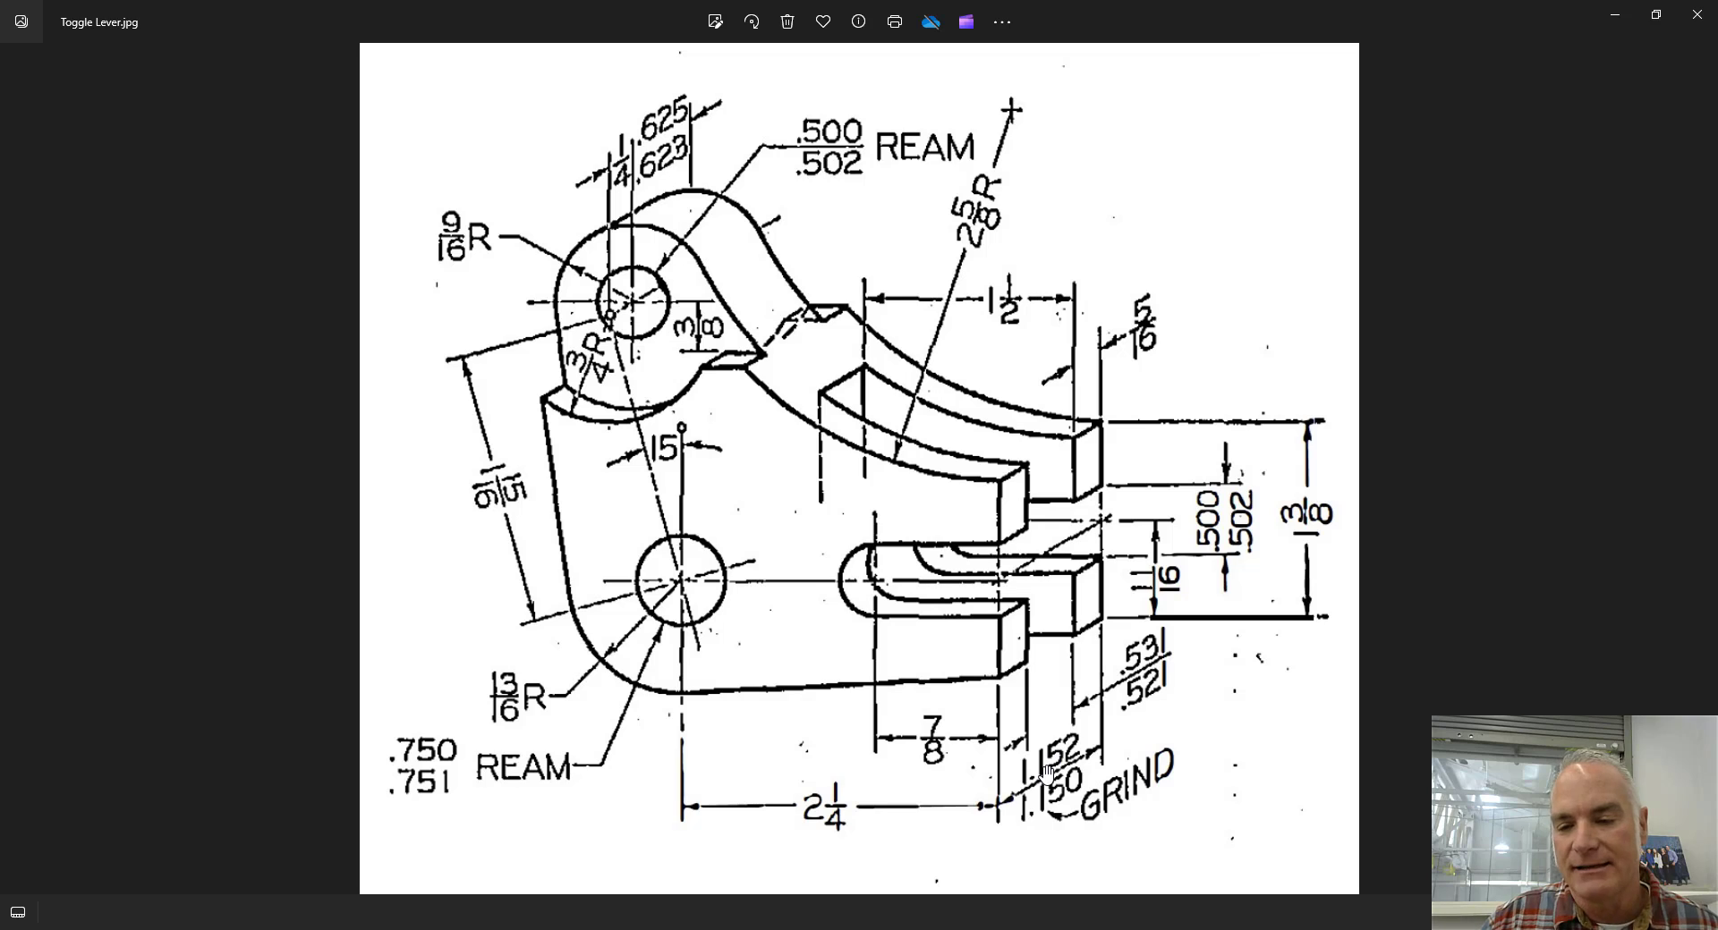
{"action": "key", "text": "ctrl"}
{"action": "key", "text": "ctrl"}
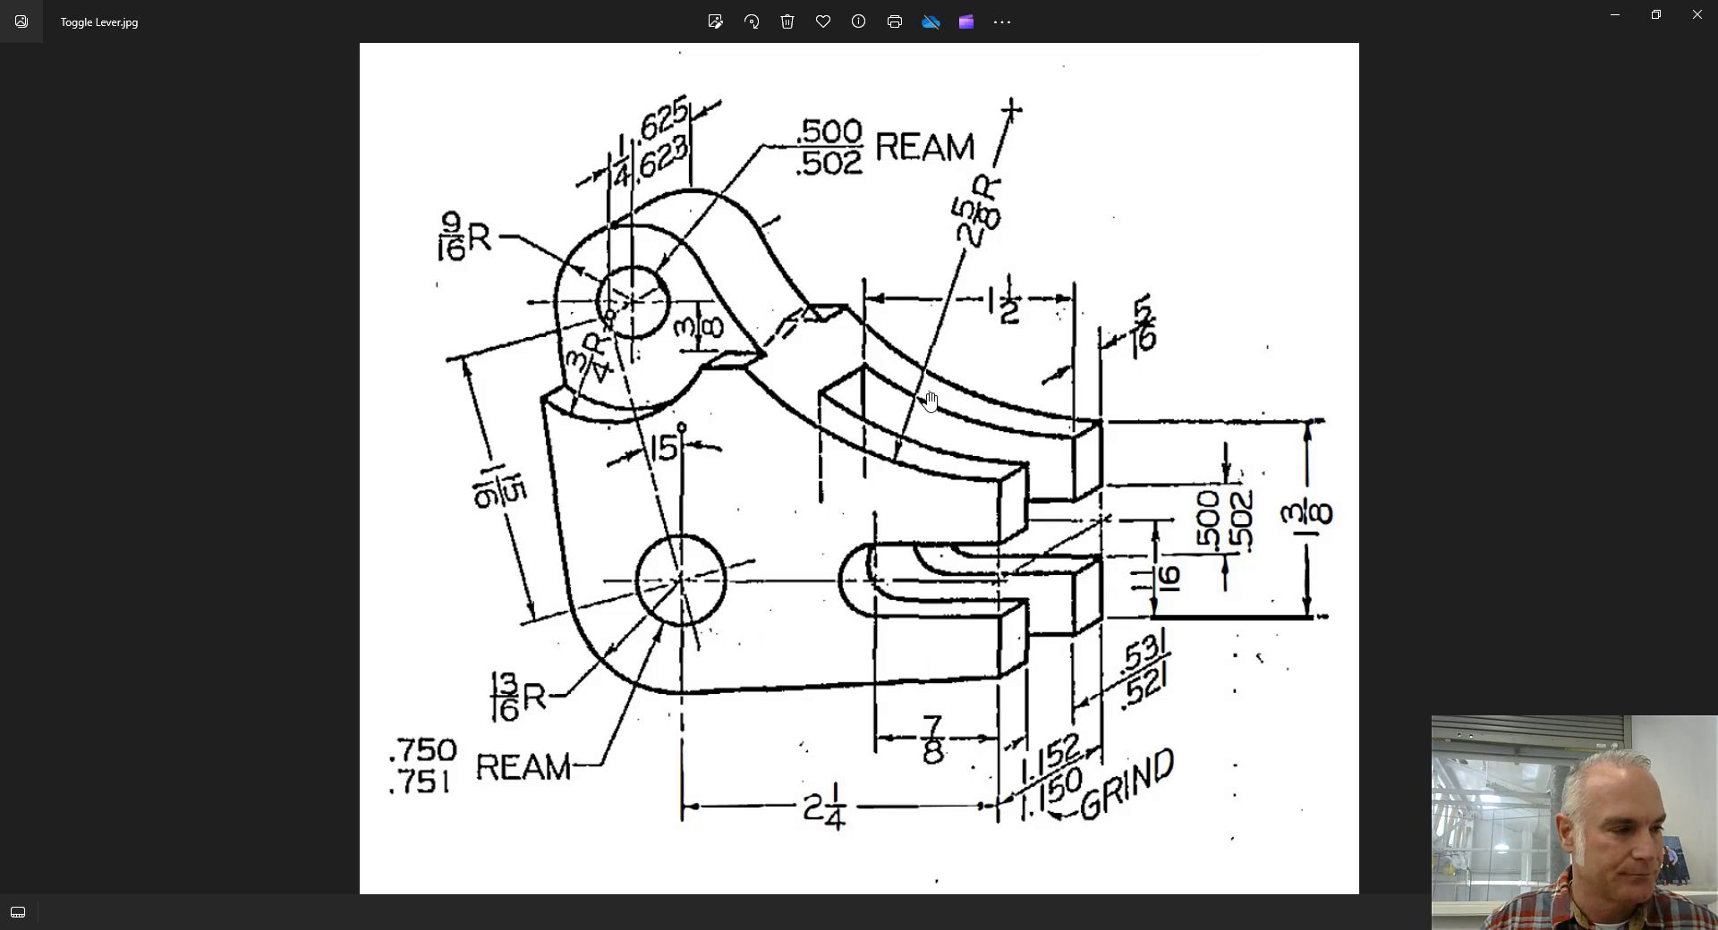
{"action": "key", "text": "alt+Tab"}
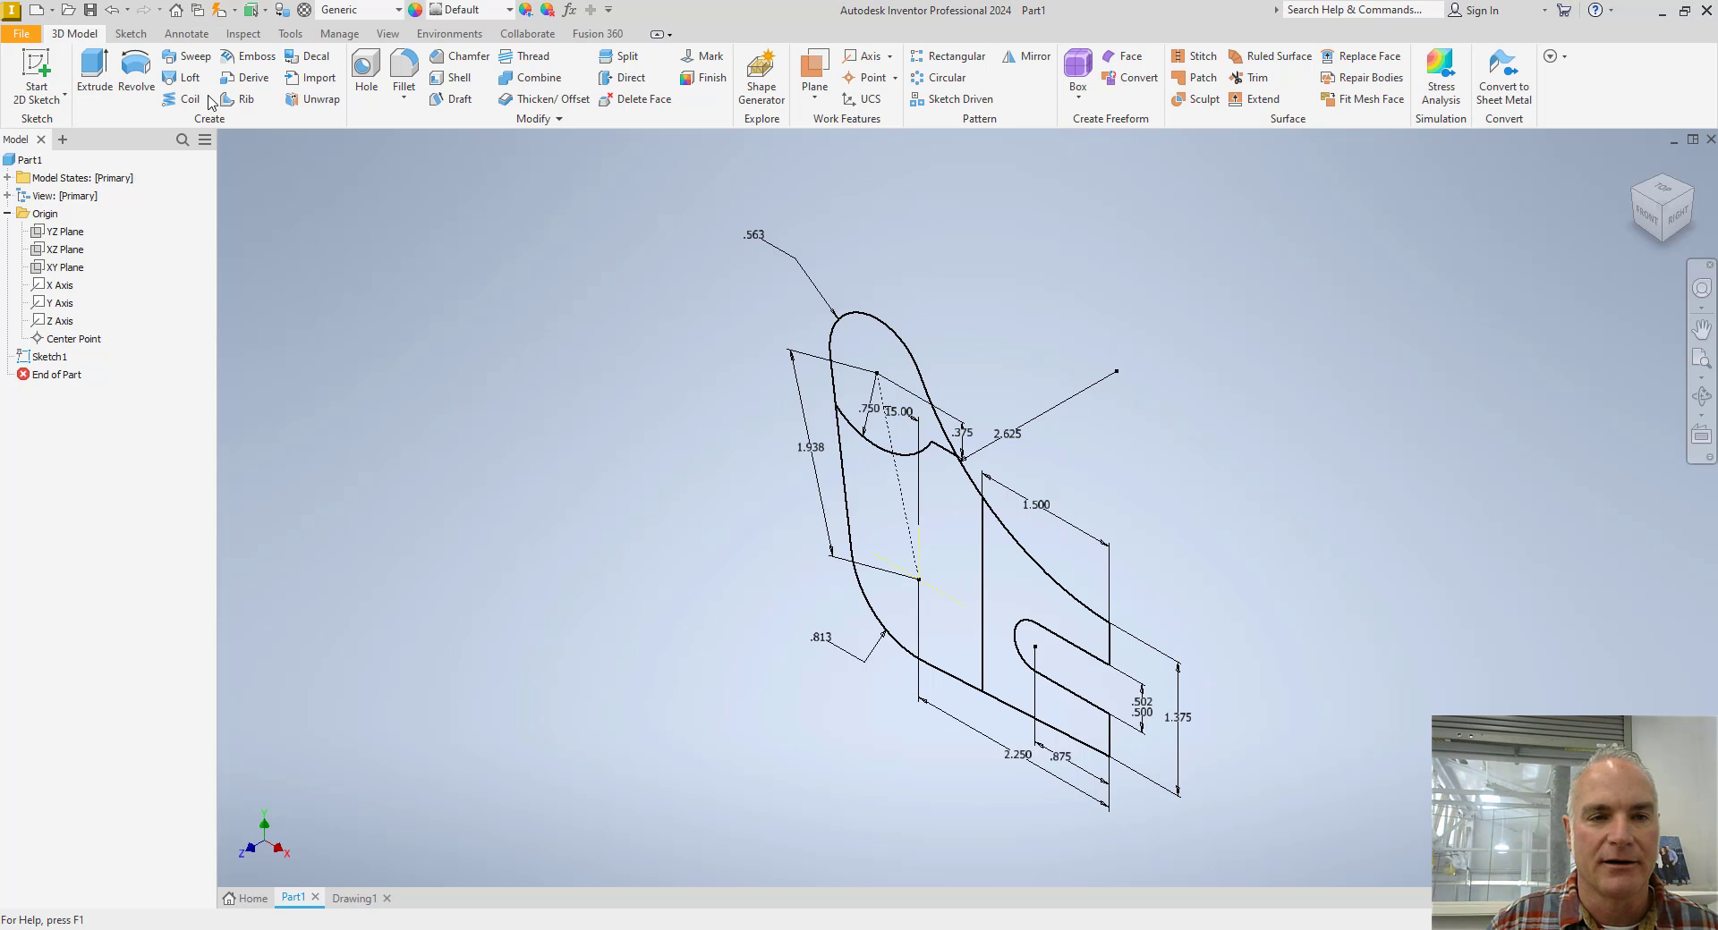
Set up an extrusion of the main body and fork profiles, leaving out the upper boss, with symmetric direction and a distance of 1.150 in.
{"action": "left_click", "coordinate": [94, 72]}
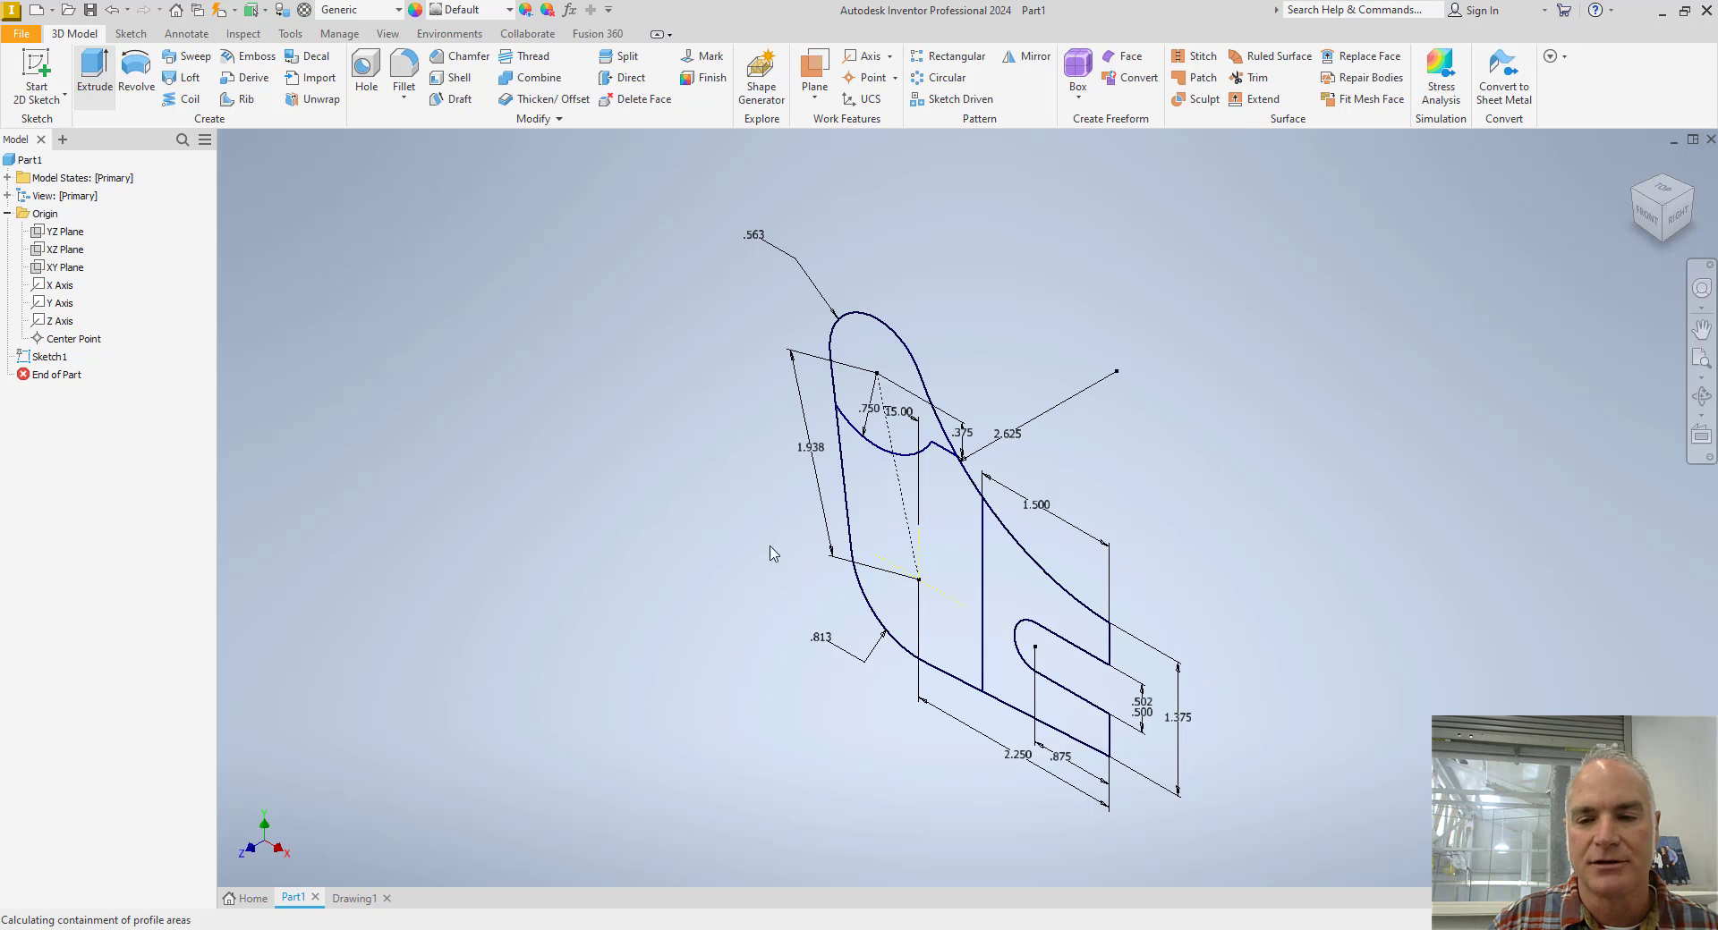
{"action": "left_click", "coordinate": [942, 583]}
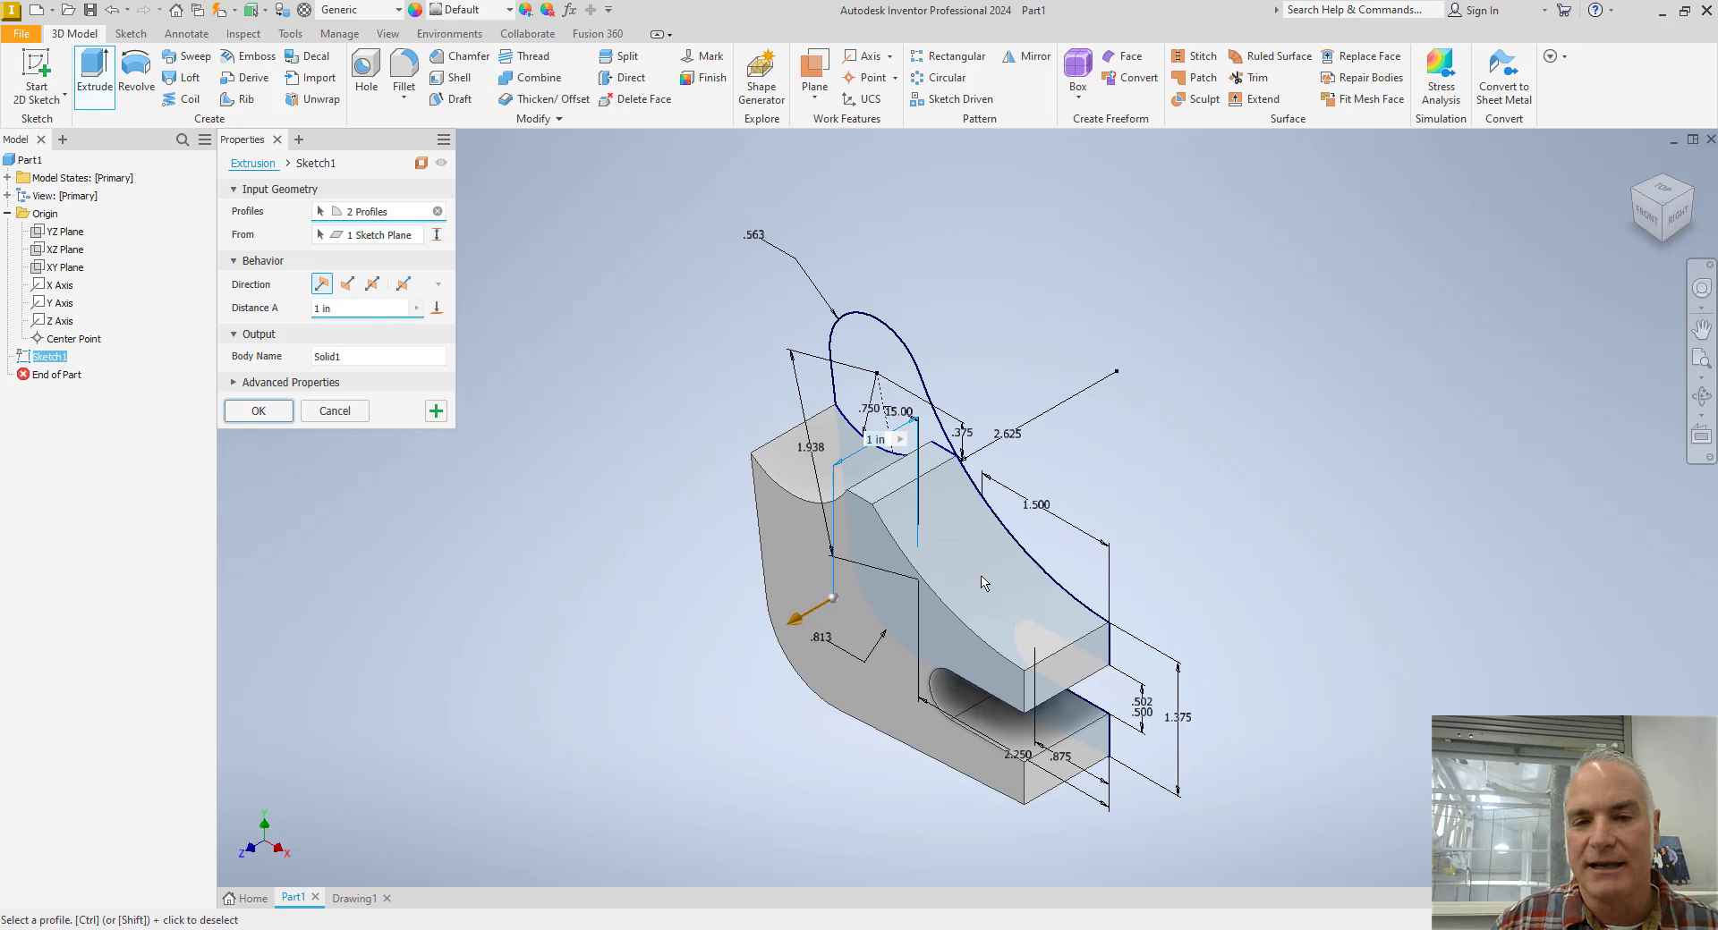
{"action": "left_click", "coordinate": [373, 289]}
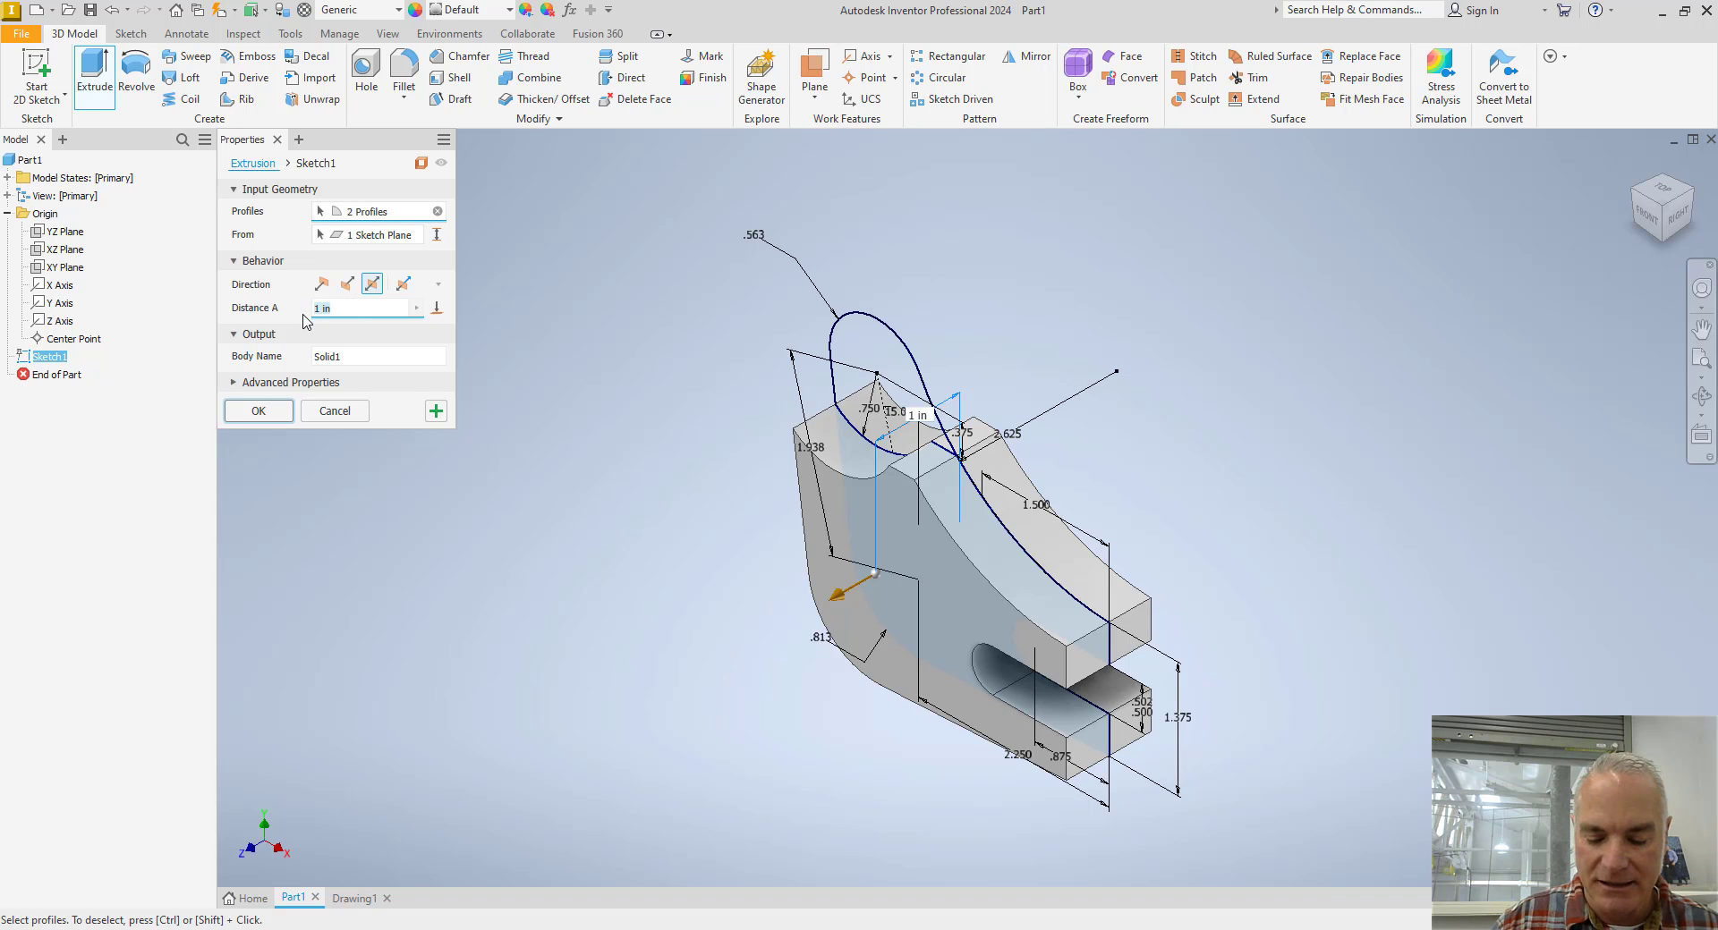
{"action": "type", "text": "1.150"}
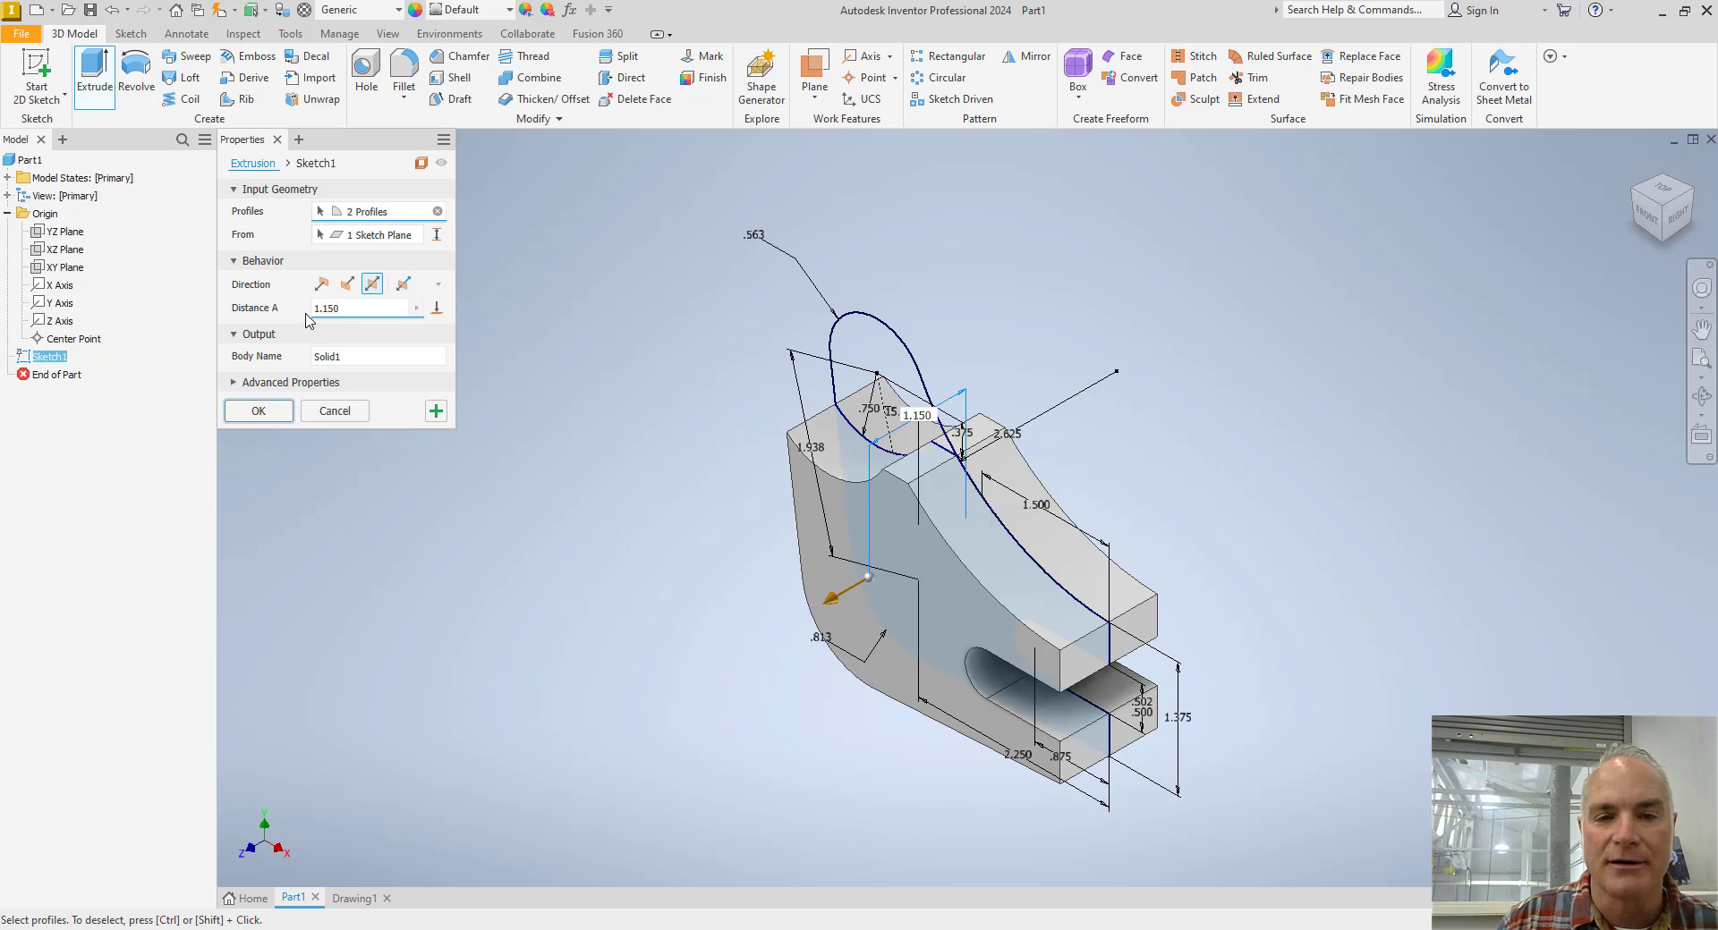
Apply a Limits-Stacked tolerance to the body's extrusion distance with a 1.152 in upper and 1.150 in lower limit, and complete the extrusion.
{"action": "left_click", "coordinate": [415, 311]}
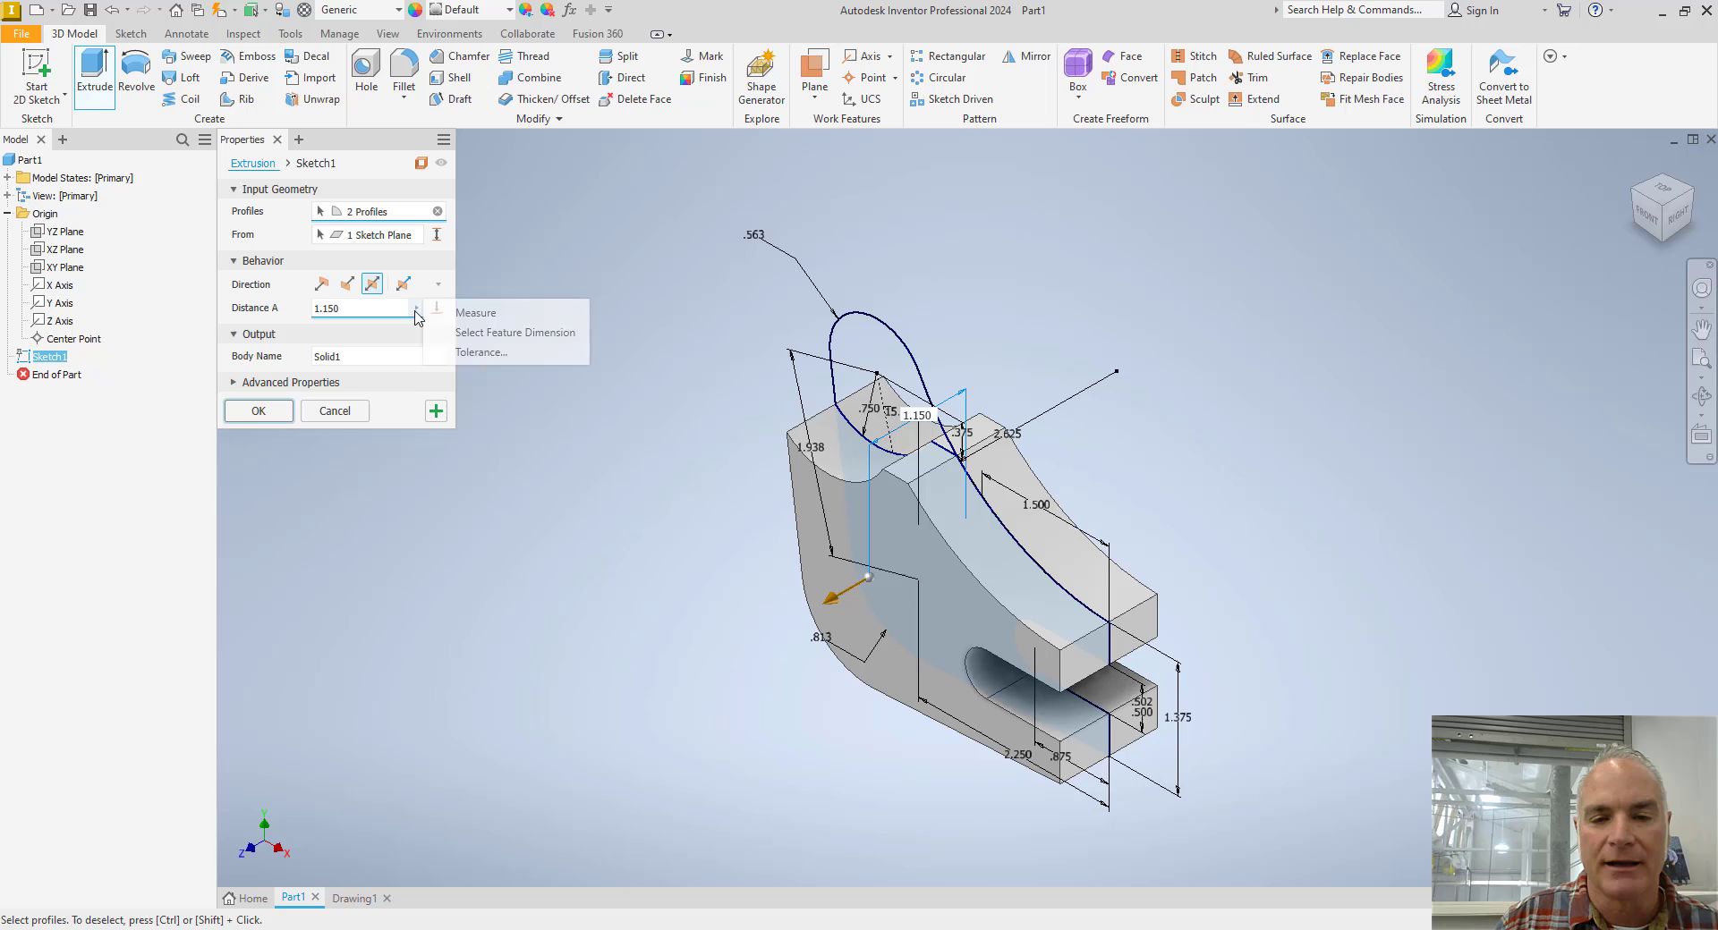
{"action": "left_click", "coordinate": [467, 353]}
{"action": "left_click", "coordinate": [284, 302]}
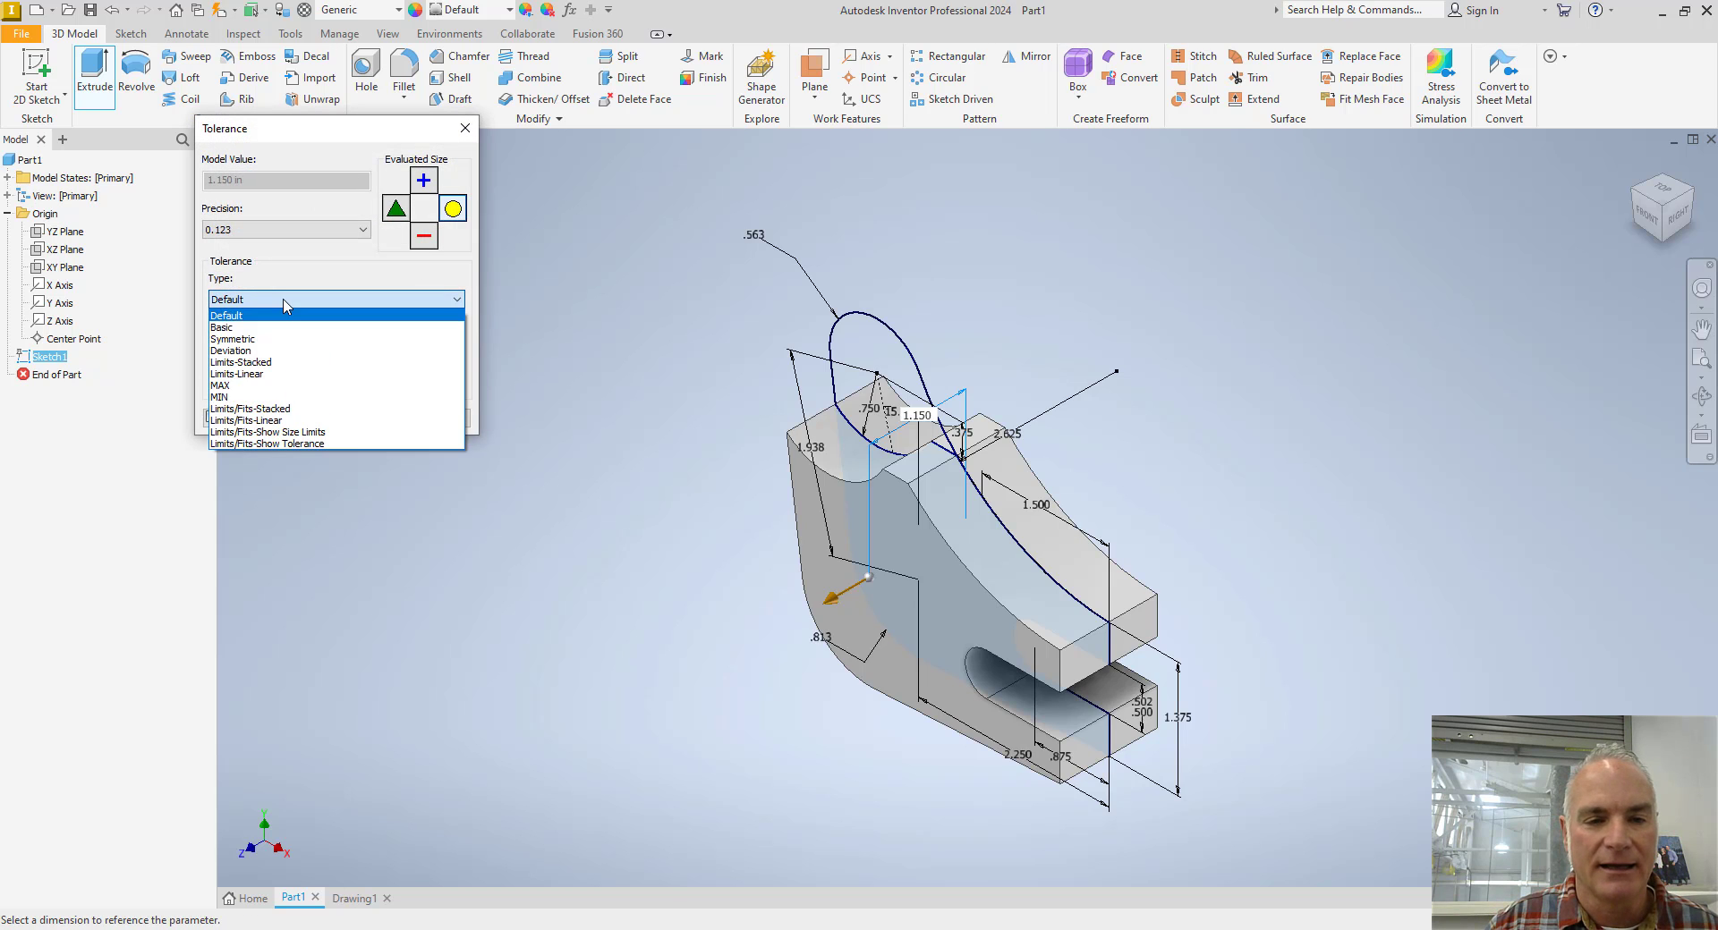
{"action": "left_click", "coordinate": [282, 363]}
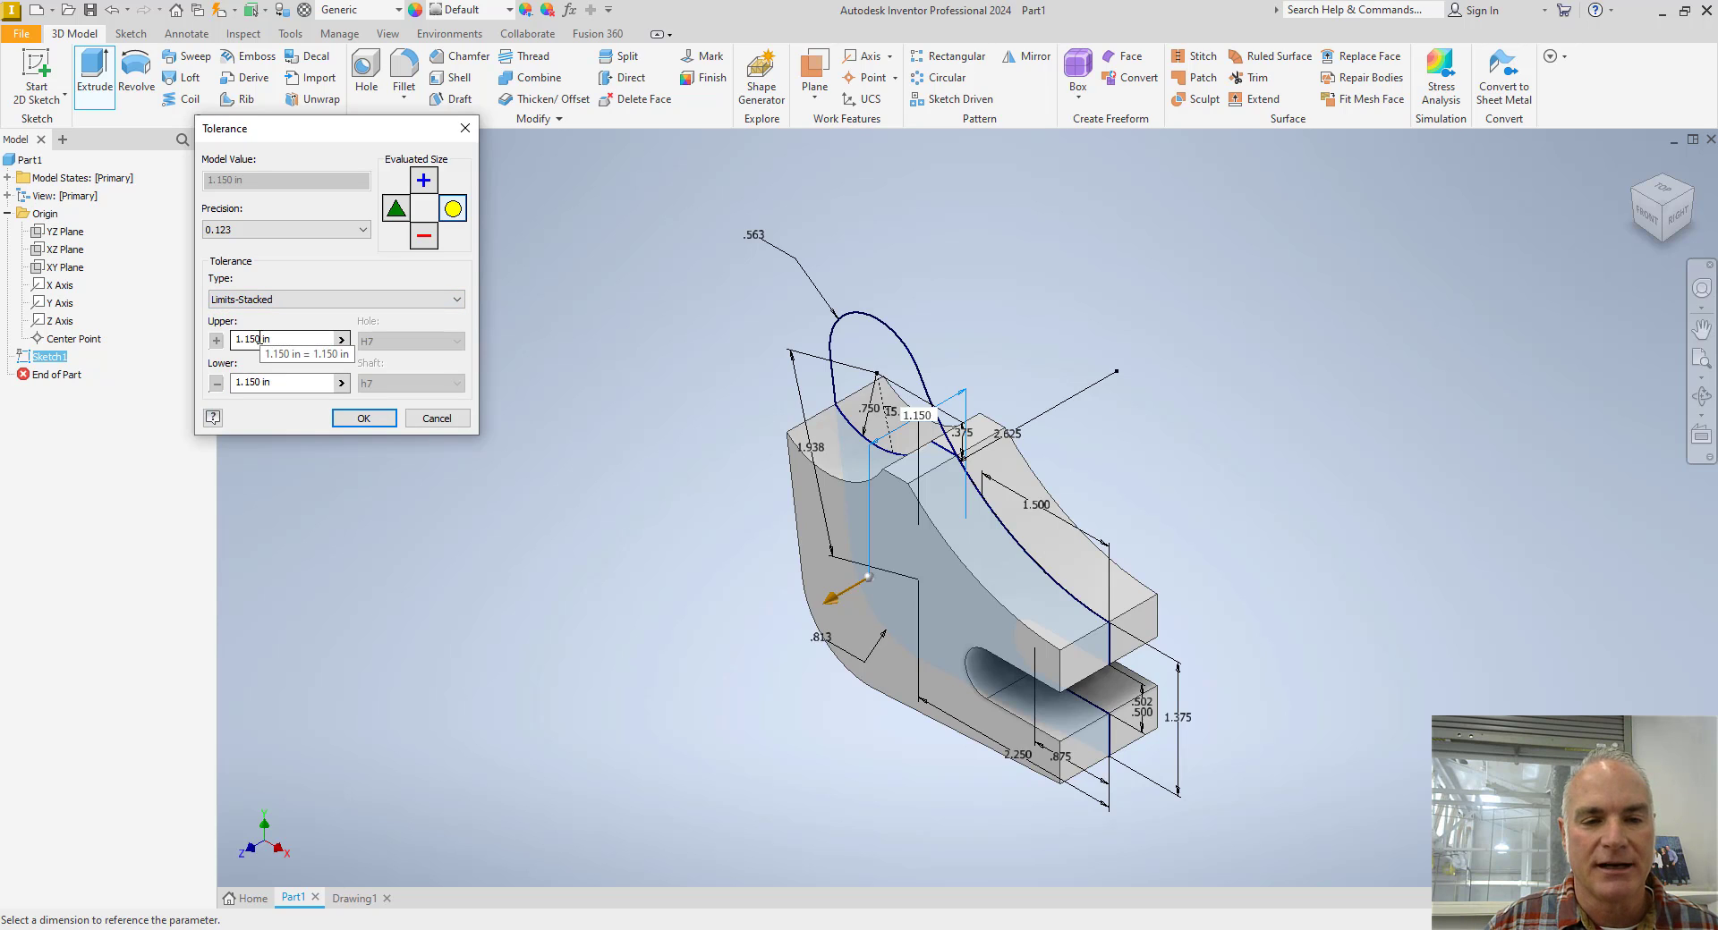
{"action": "left_click", "coordinate": [258, 341]}
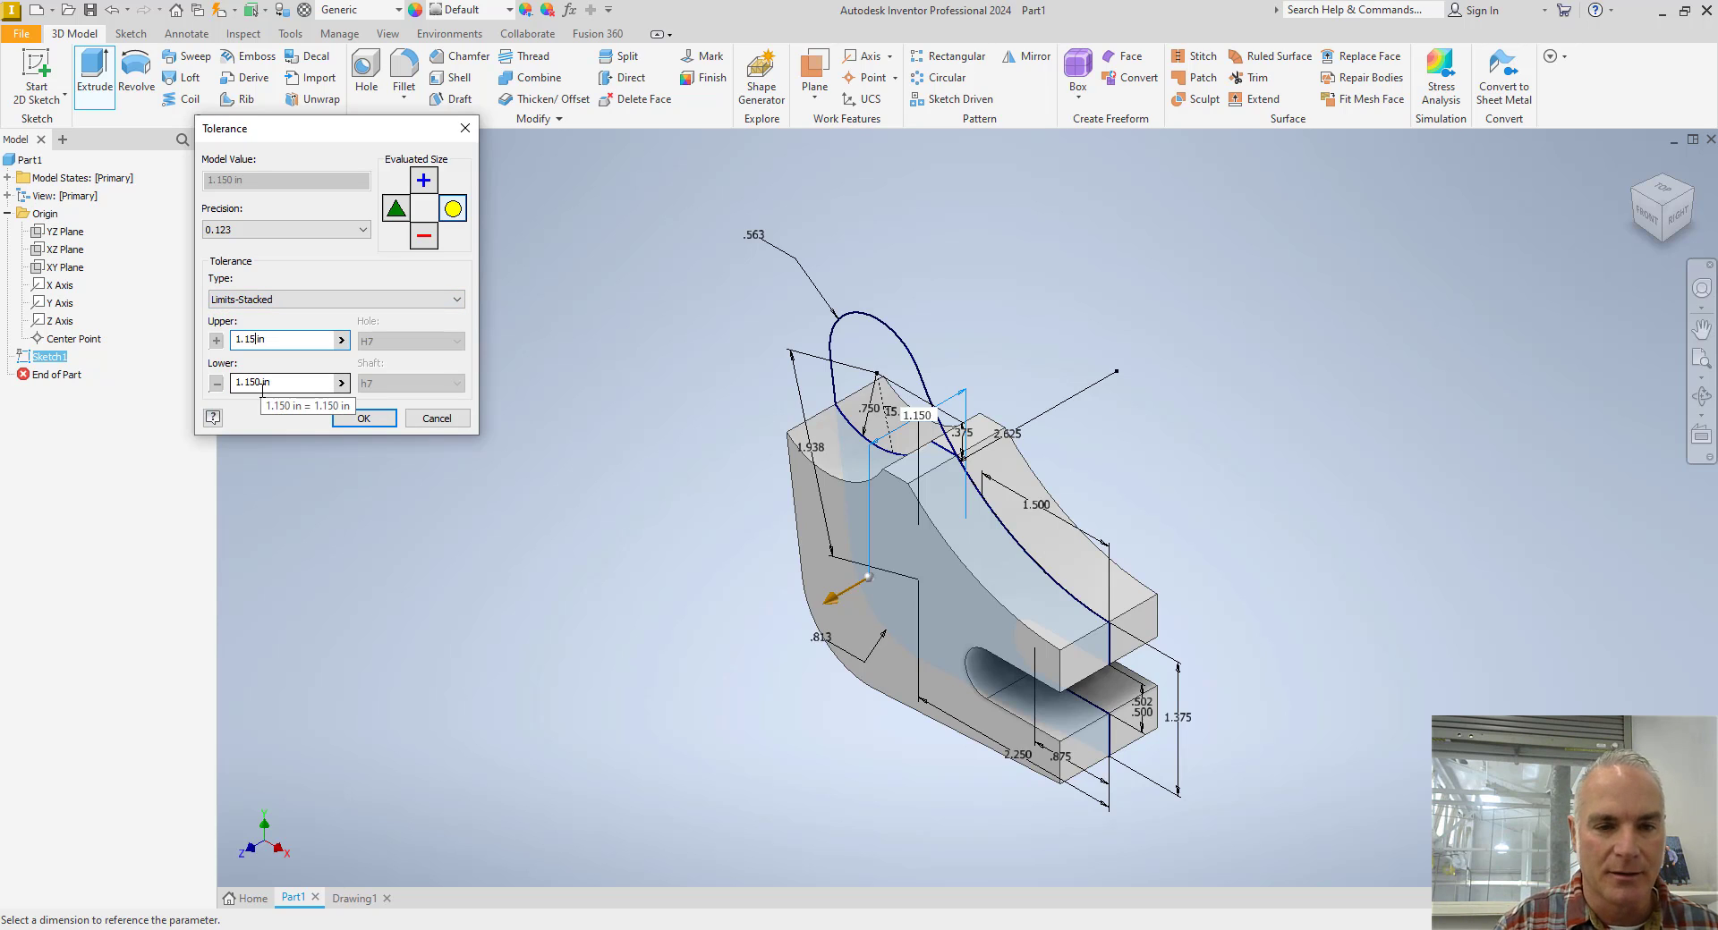
{"action": "left_click", "coordinate": [364, 420]}
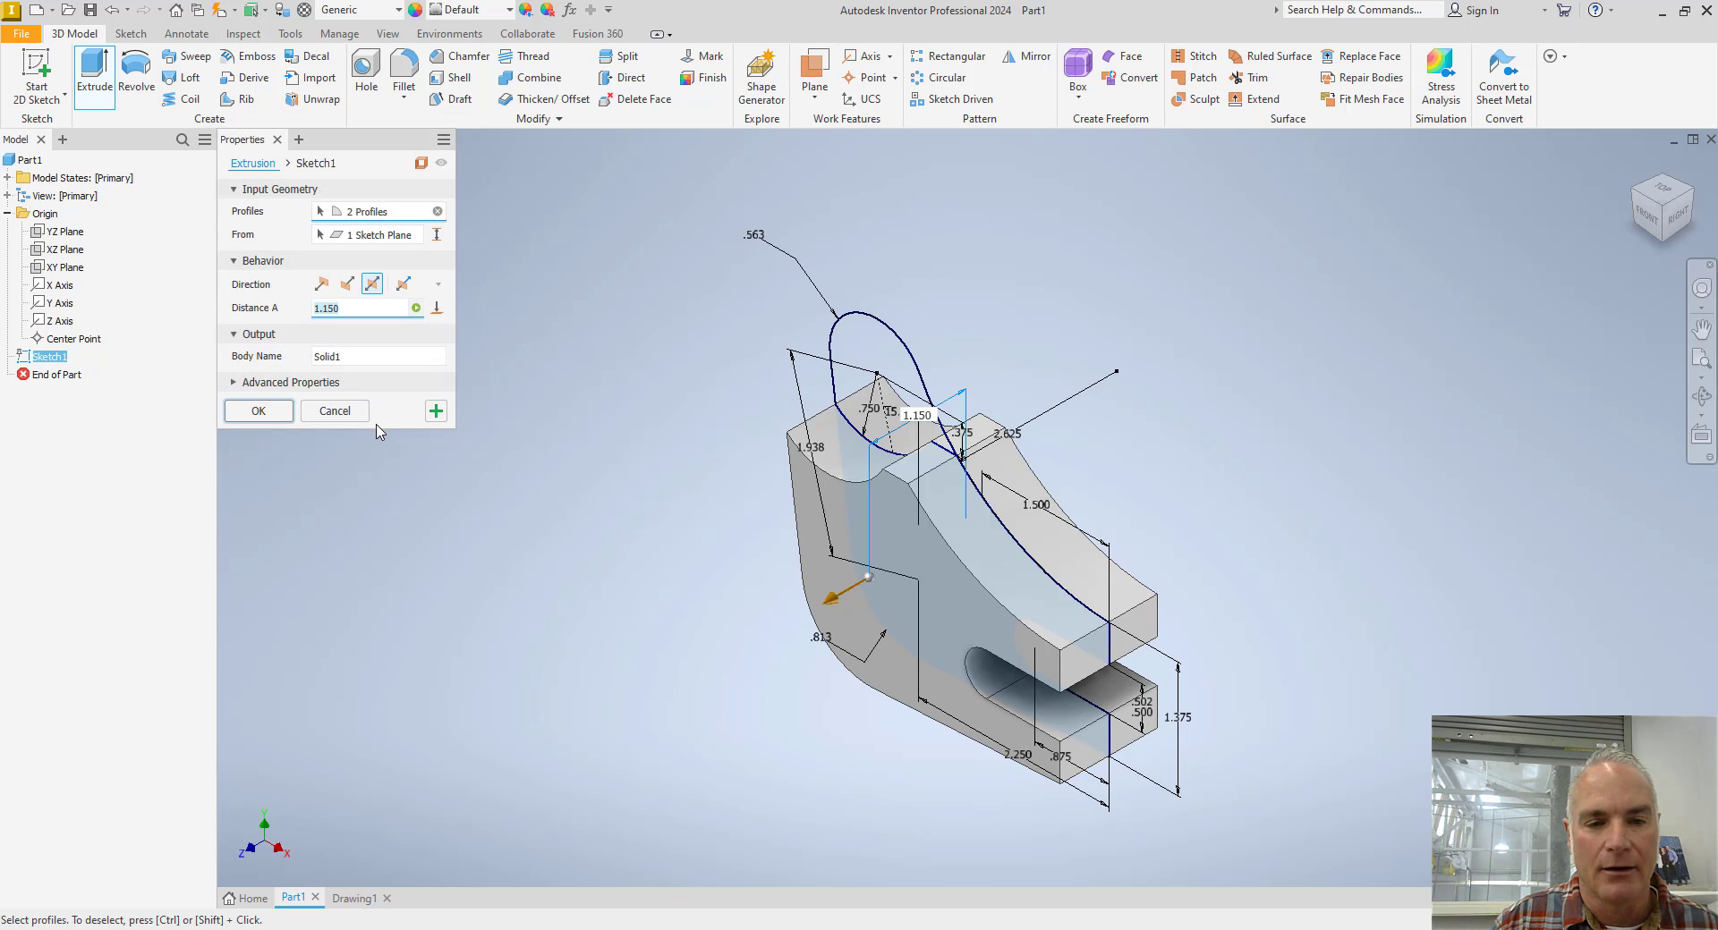
{"action": "left_click", "coordinate": [268, 413]}
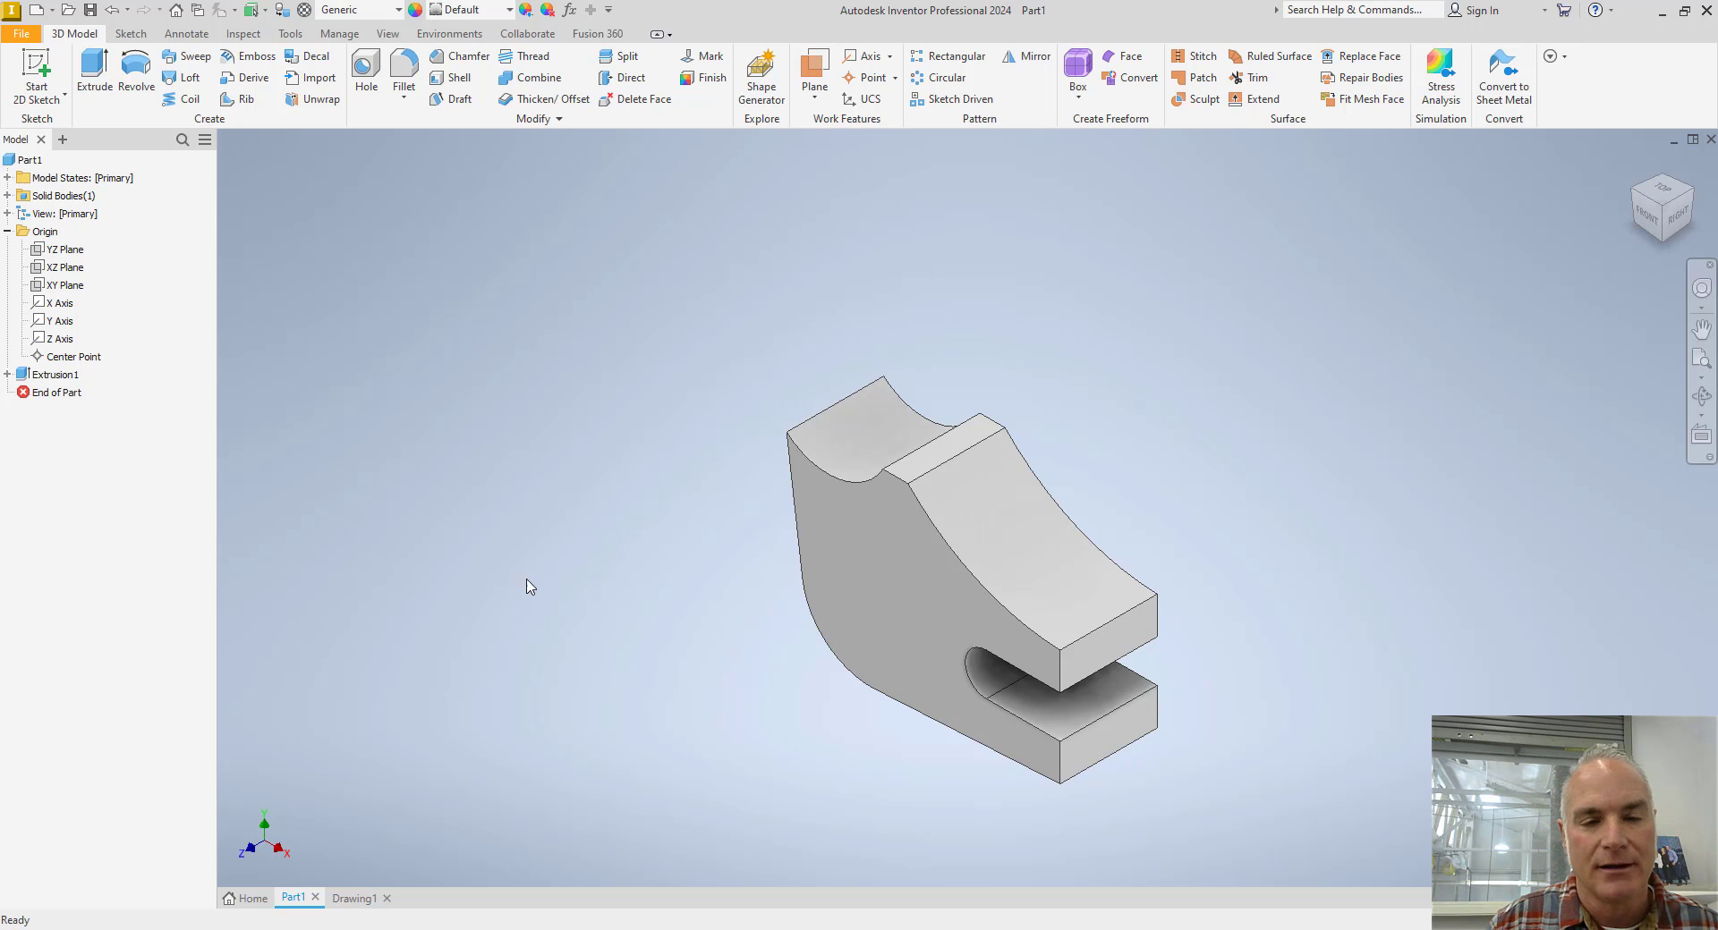
Share the lever sketch used by the body extrusion so its other profiles can be reused.
{"action": "left_click", "coordinate": [7, 374]}
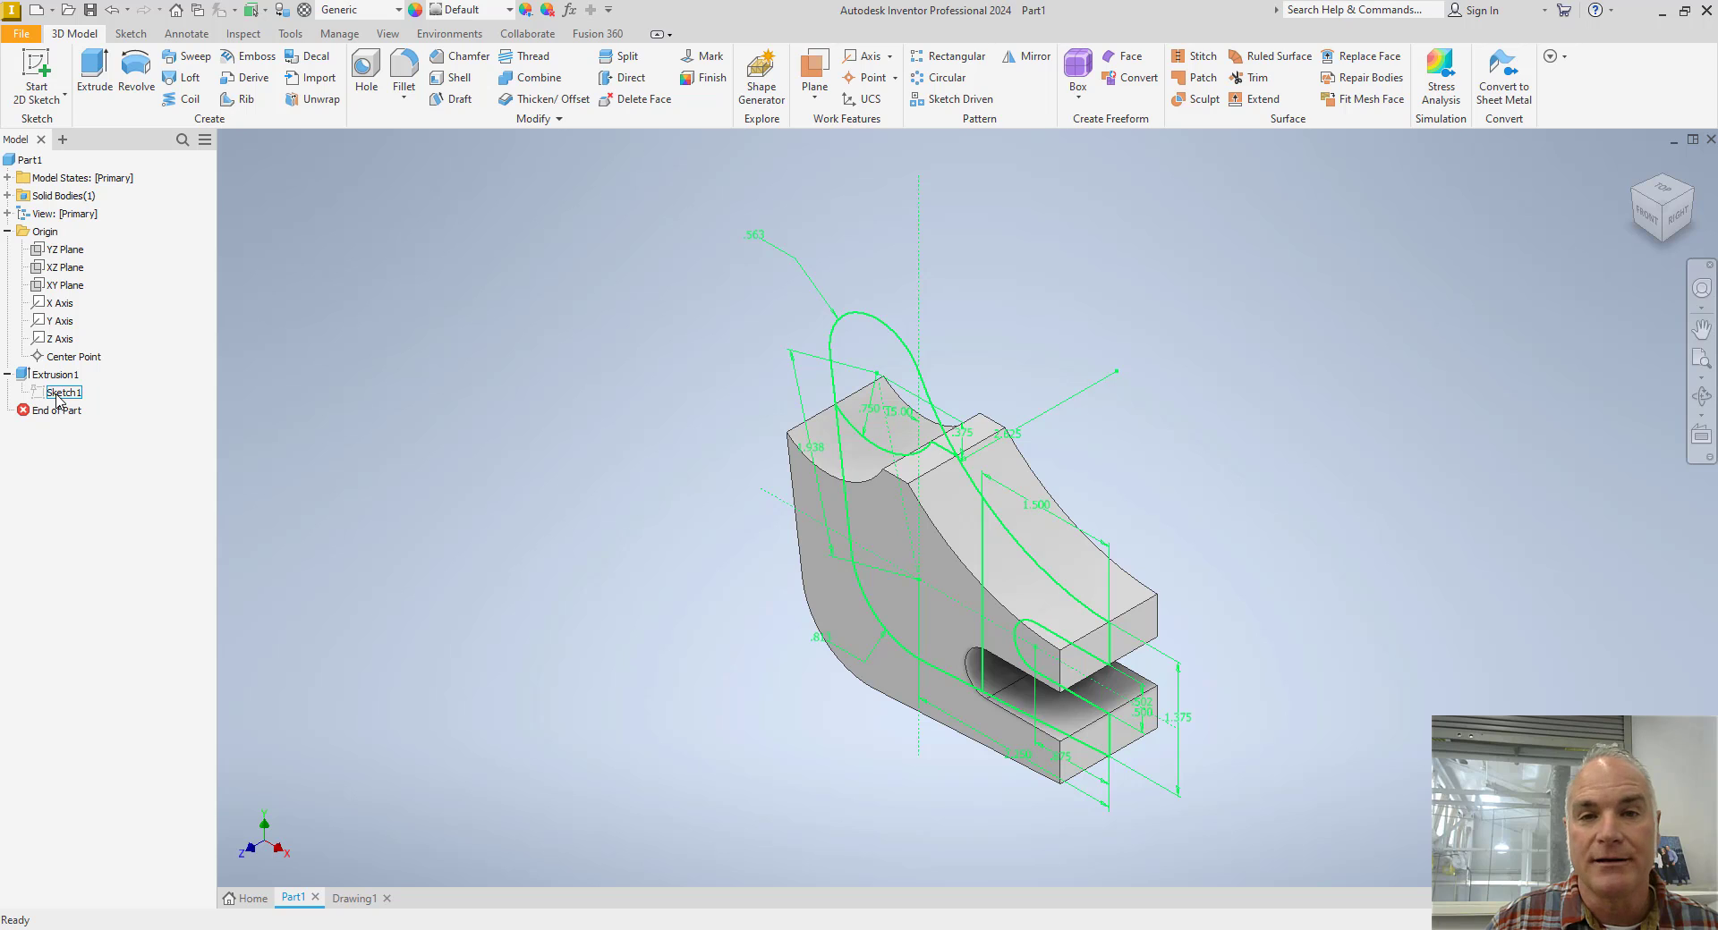
{"action": "key", "text": "s"}
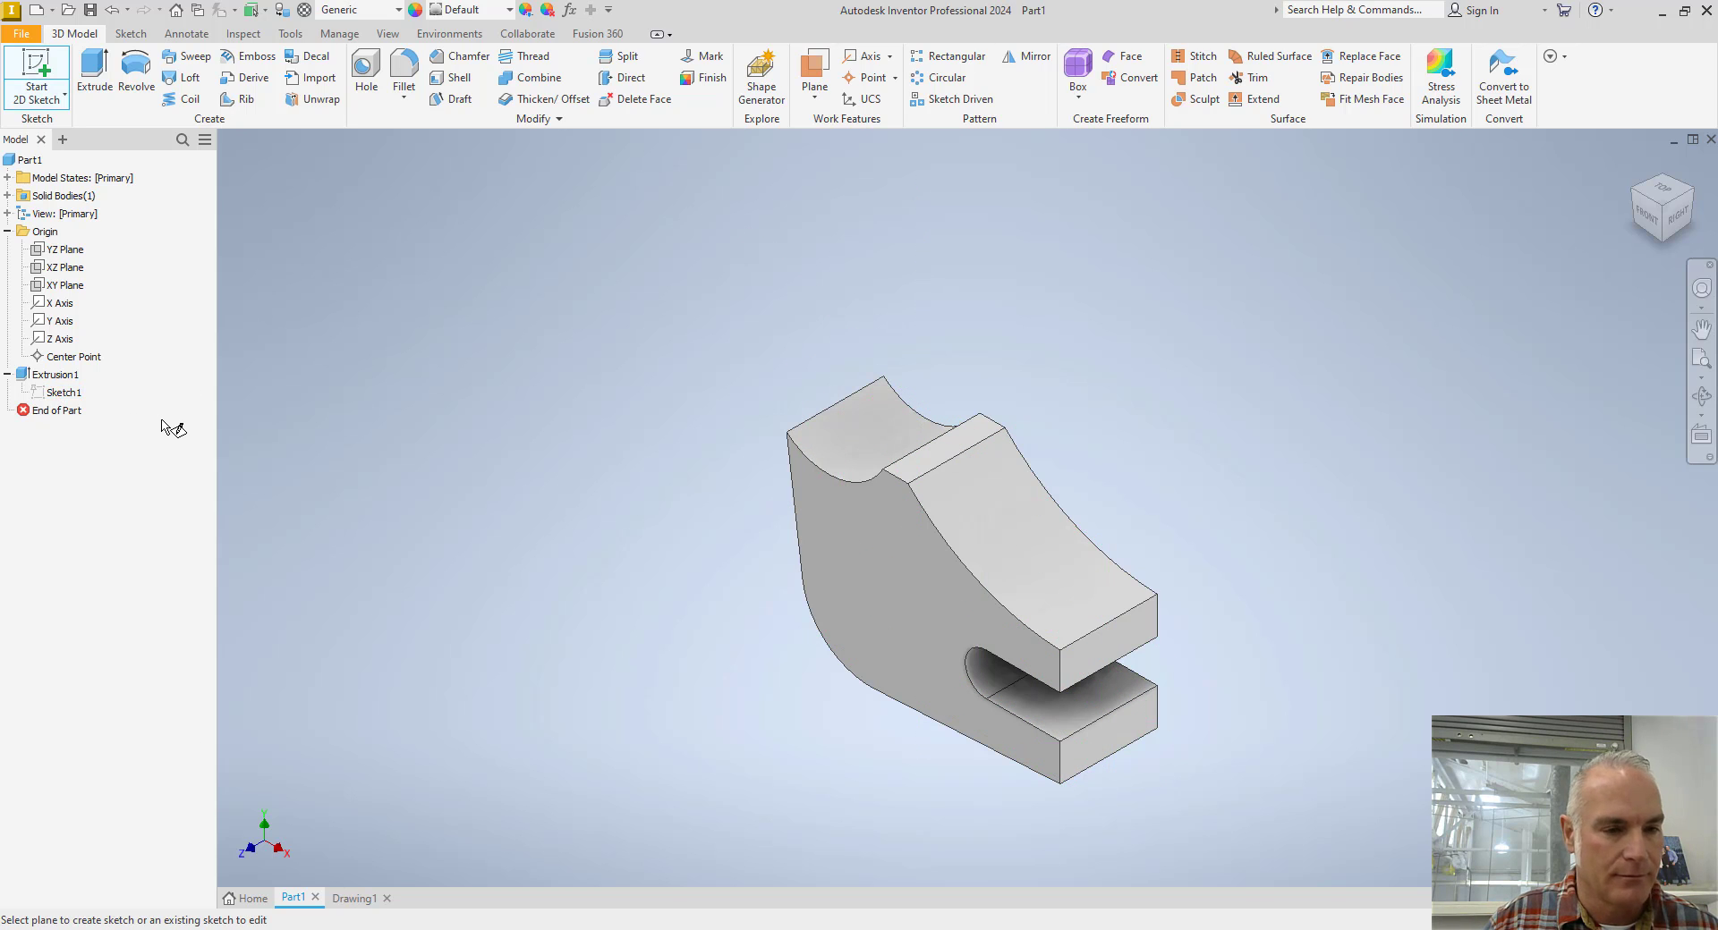
{"action": "key", "text": "Escape"}
{"action": "right_click", "coordinate": [63, 393]}
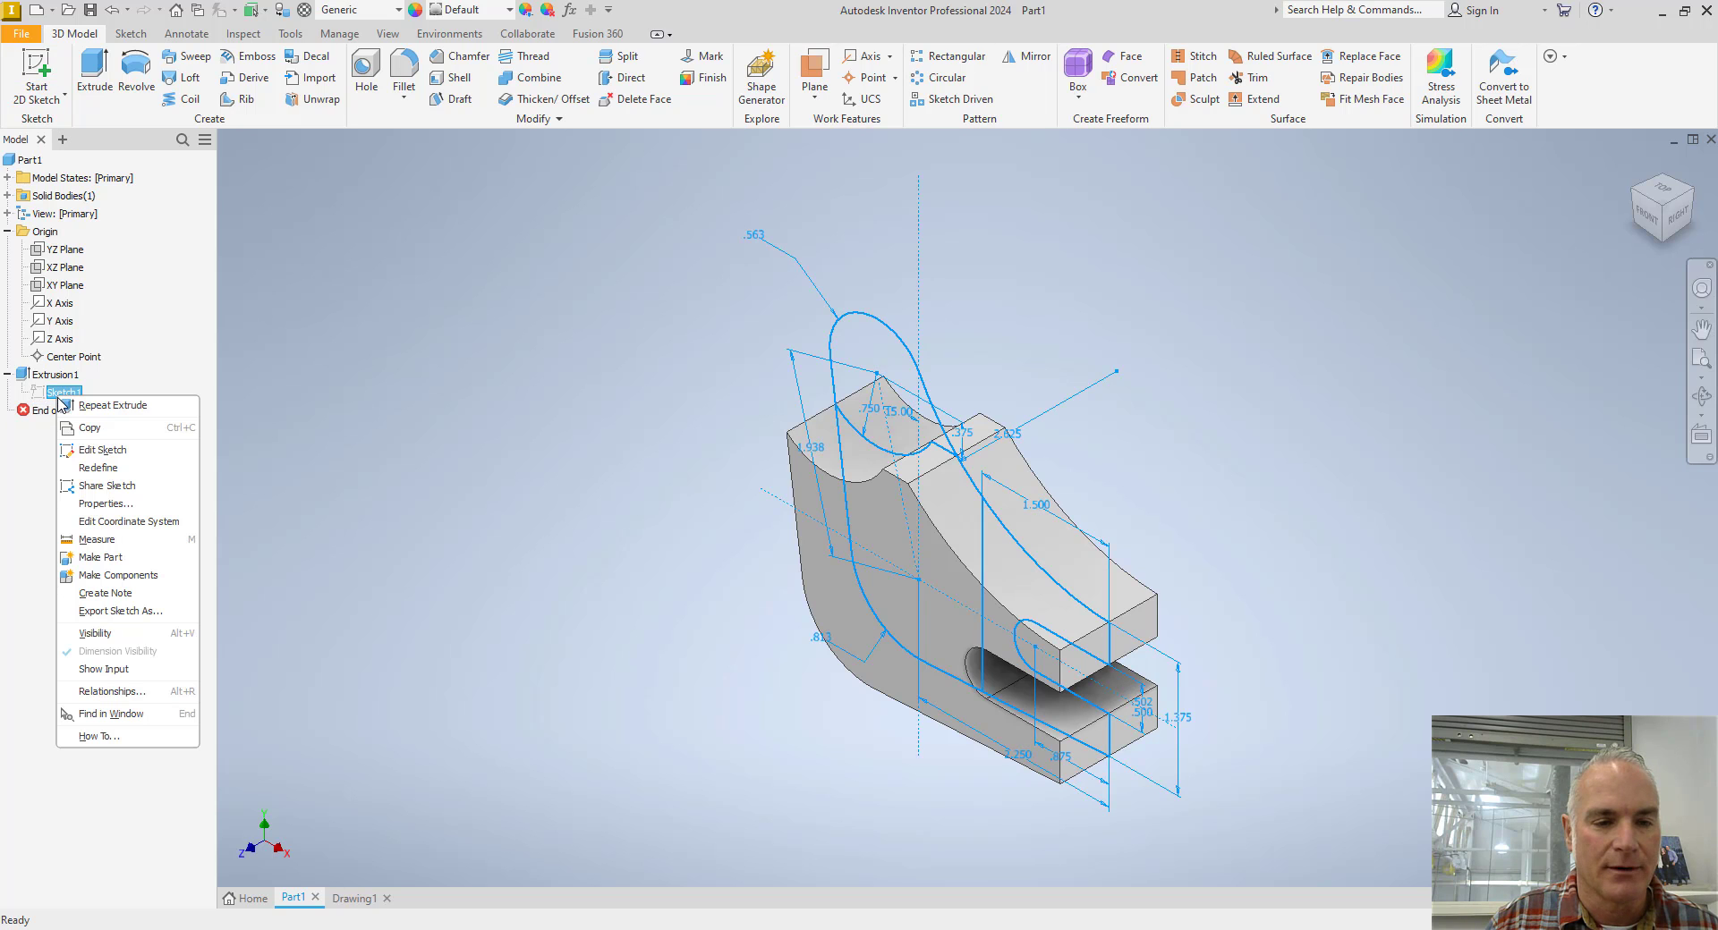
{"action": "left_click", "coordinate": [126, 486]}
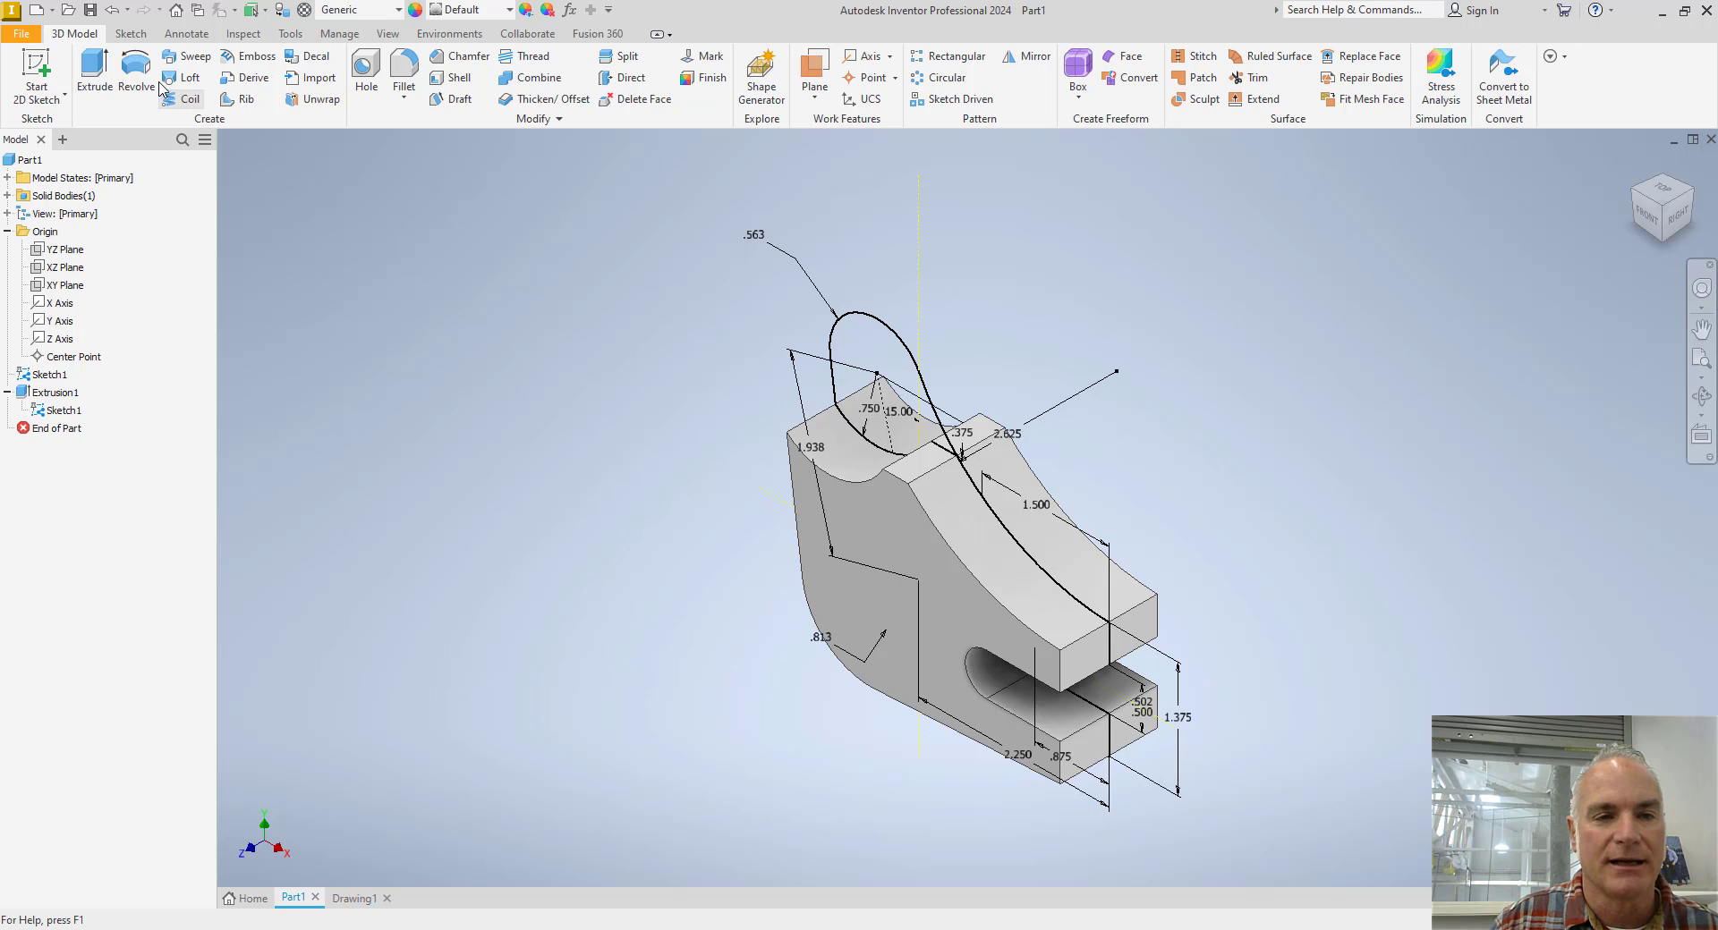
Set up a symmetric joining extrusion of the upper boss profile with a distance of .623 in, checking the boss thickness on the Toggle Lever drawing.
{"action": "left_click", "coordinate": [94, 74]}
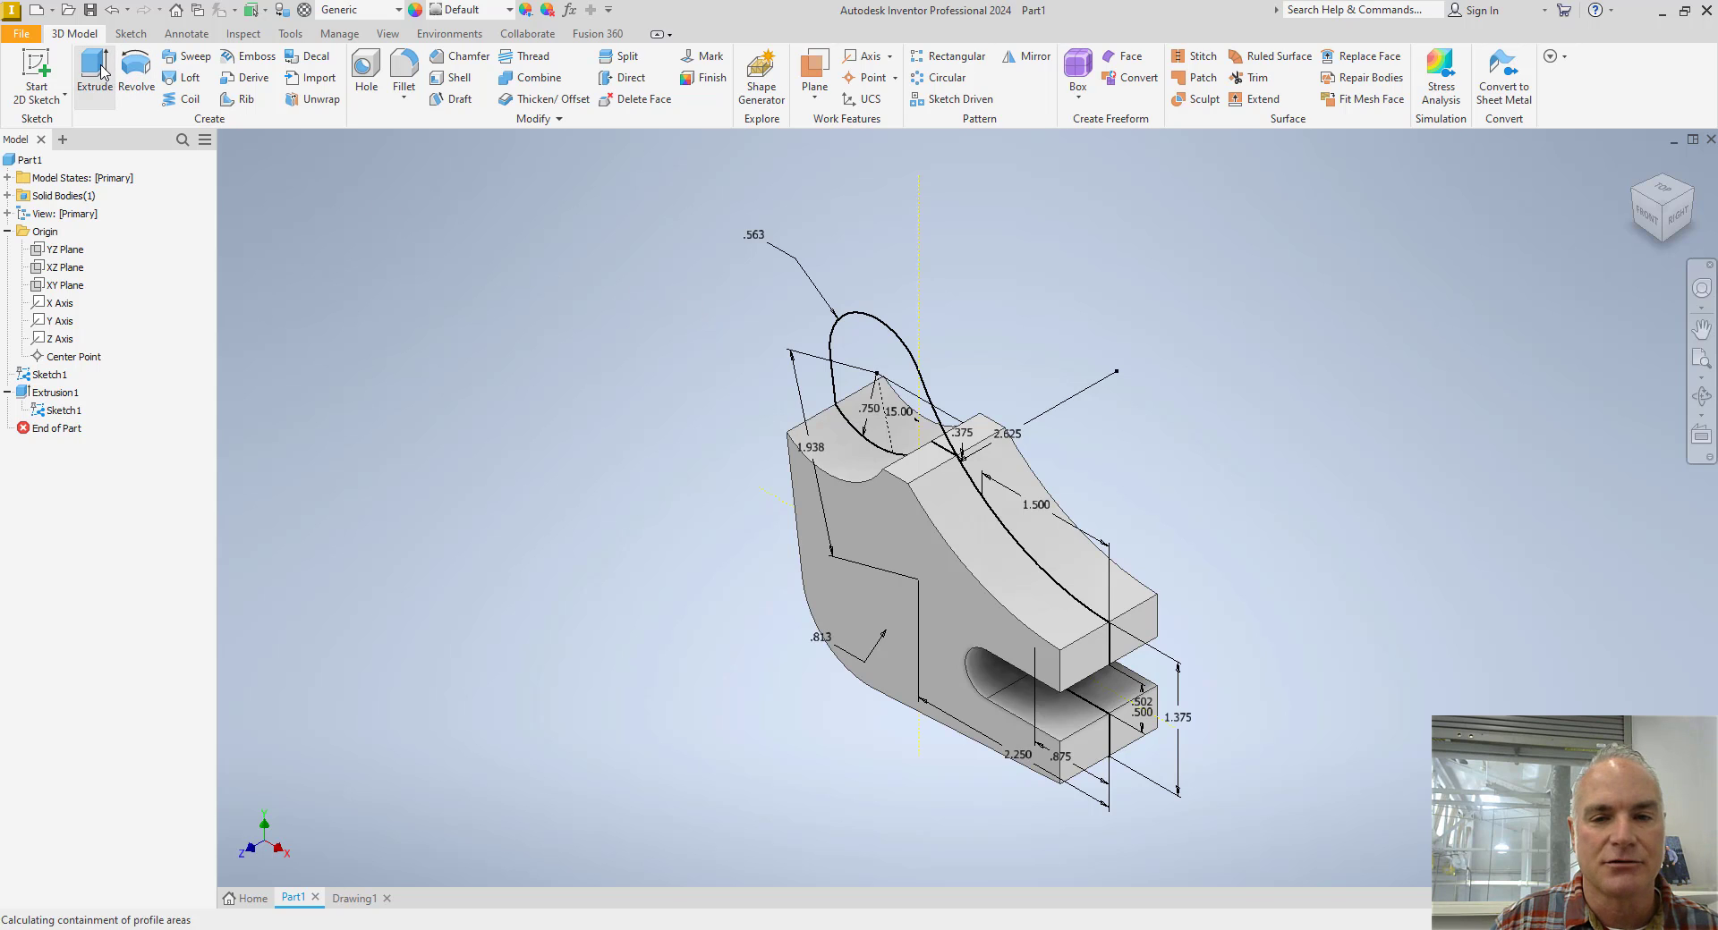
{"action": "left_click", "coordinate": [844, 362]}
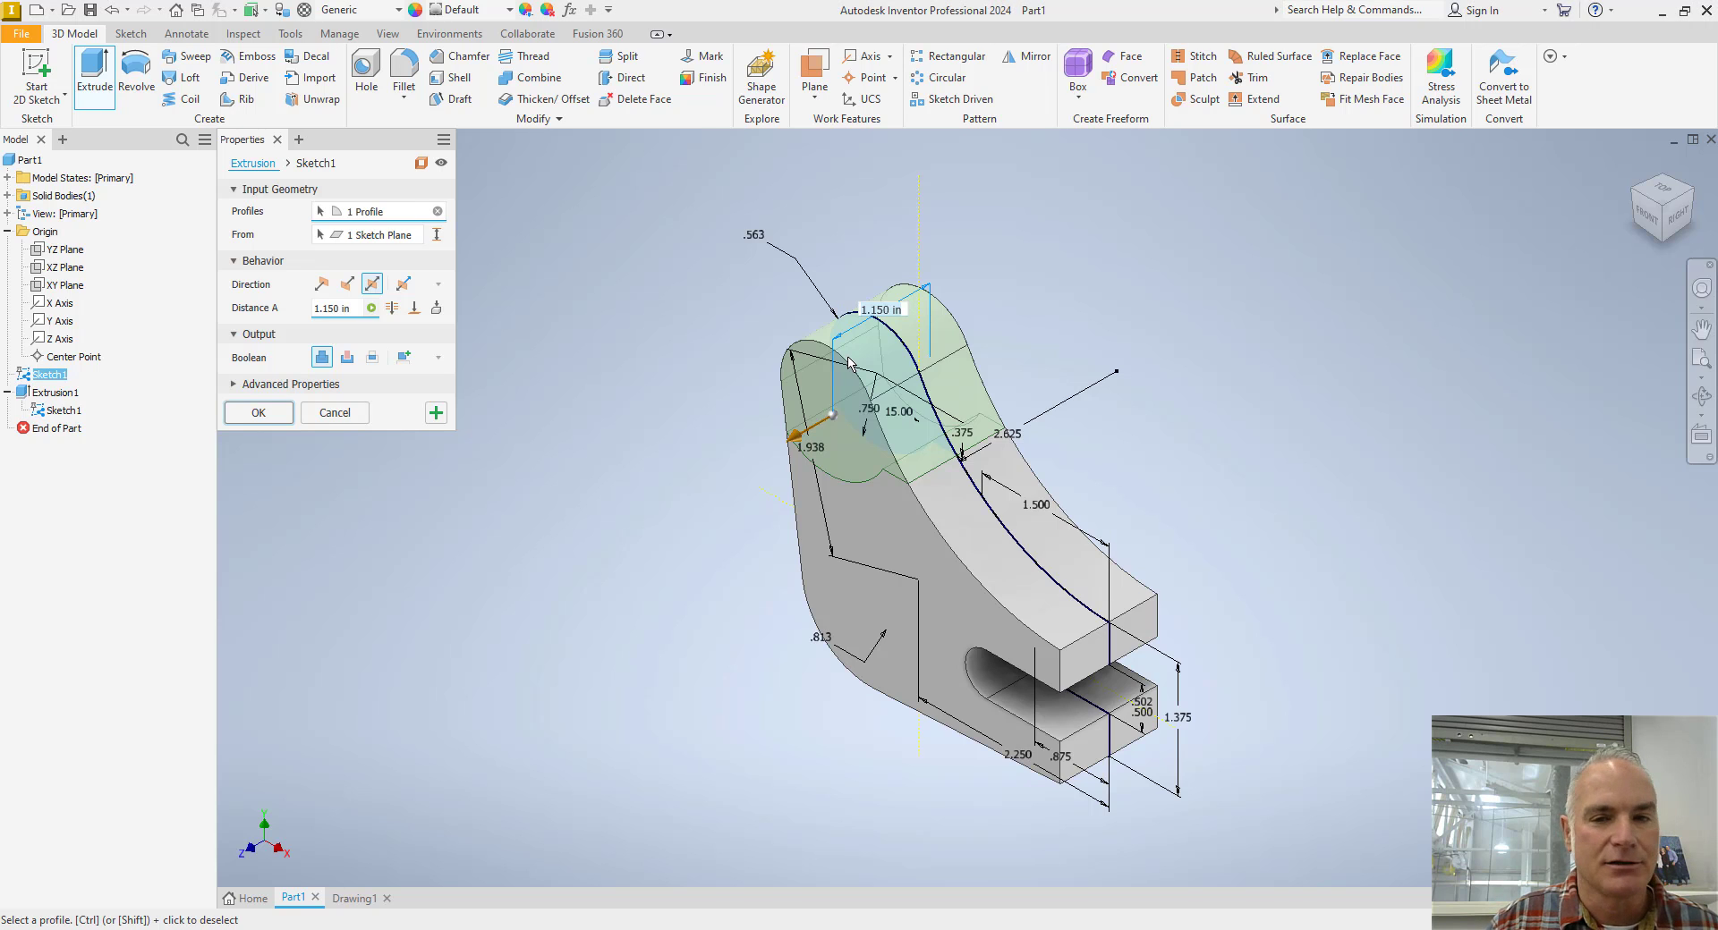
{"action": "key", "text": "alt+Tab"}
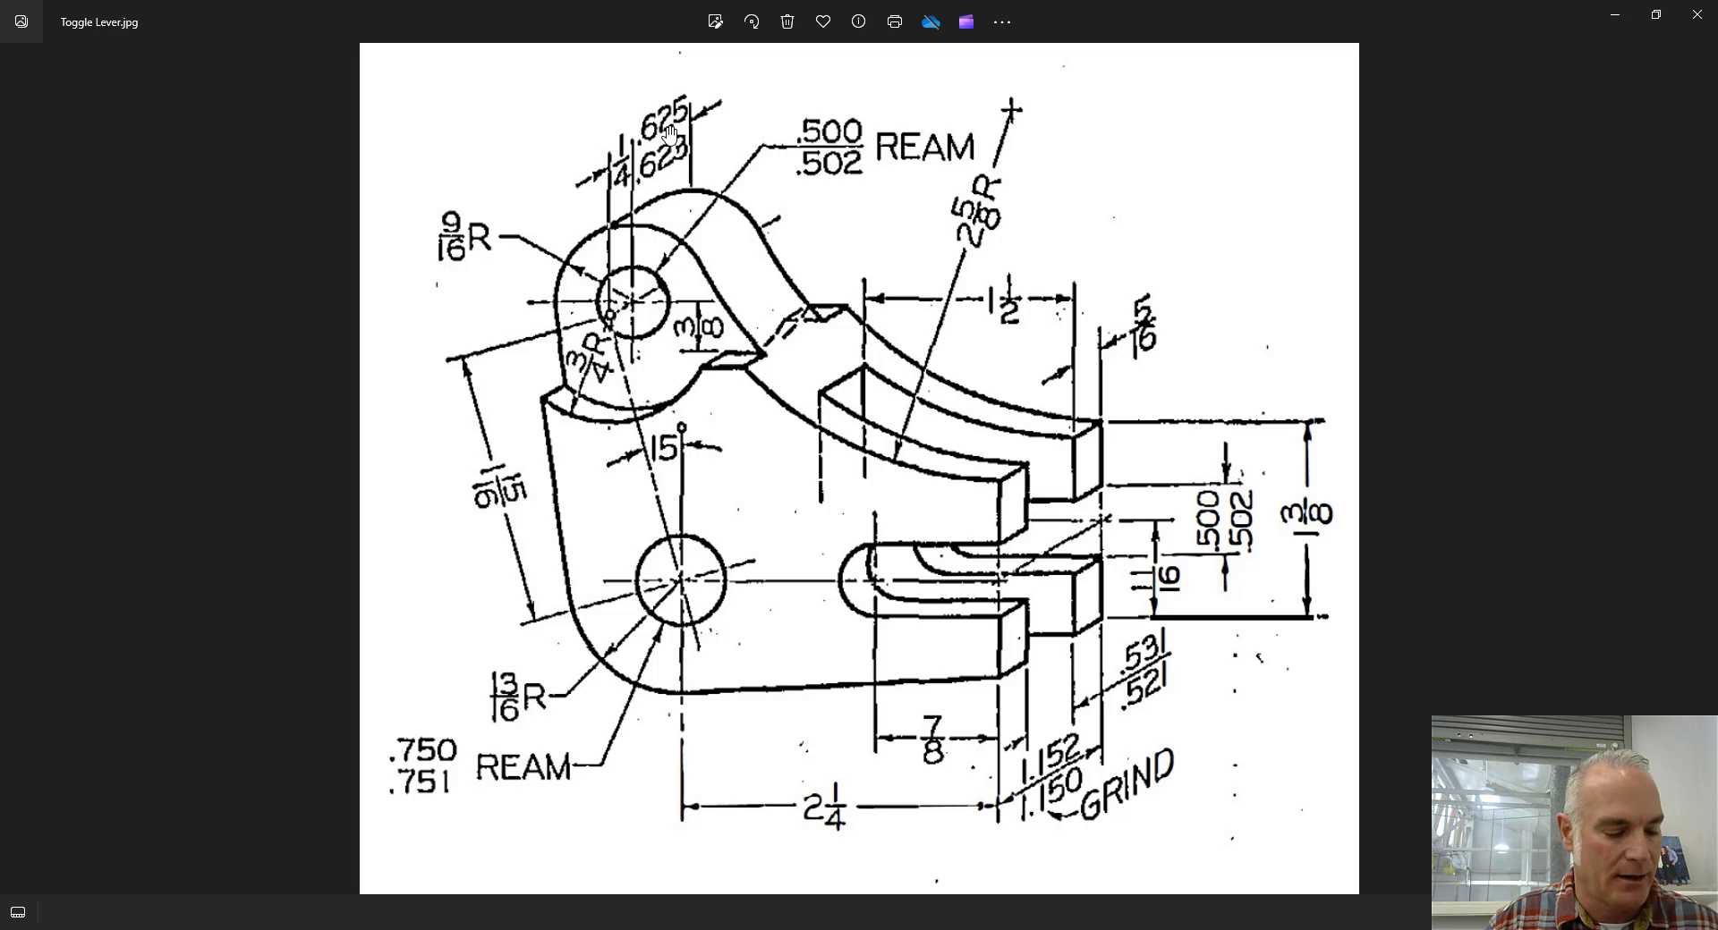
{"action": "key", "text": "alt+Tab"}
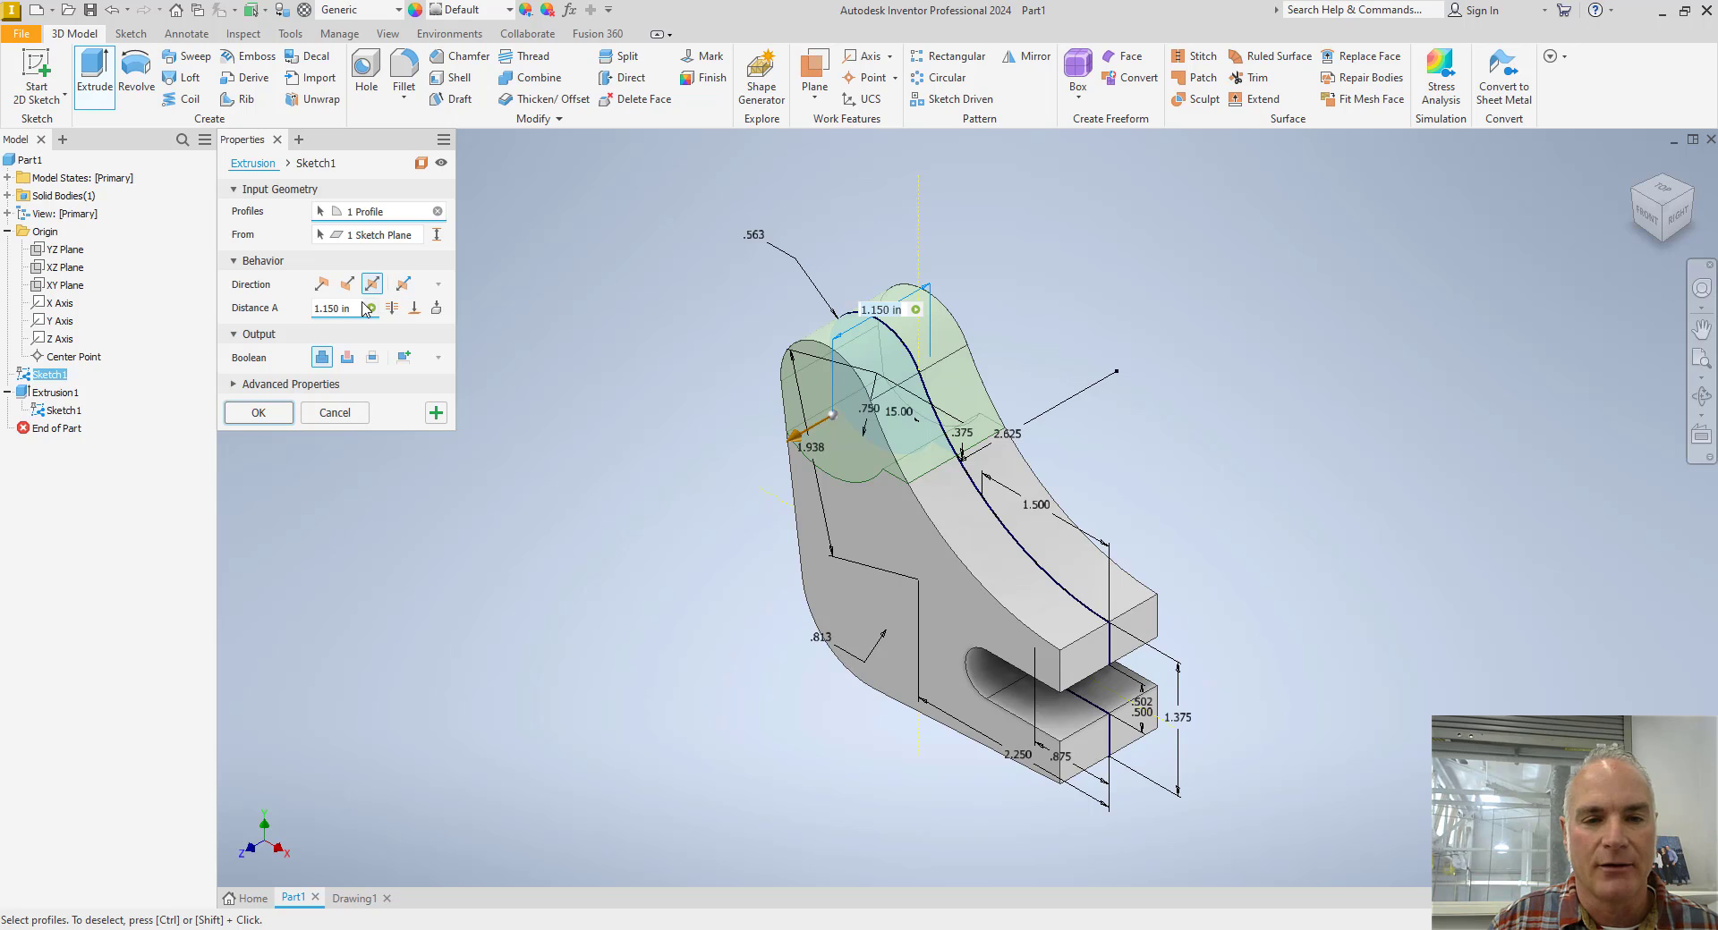
{"action": "left_click", "coordinate": [331, 307]}
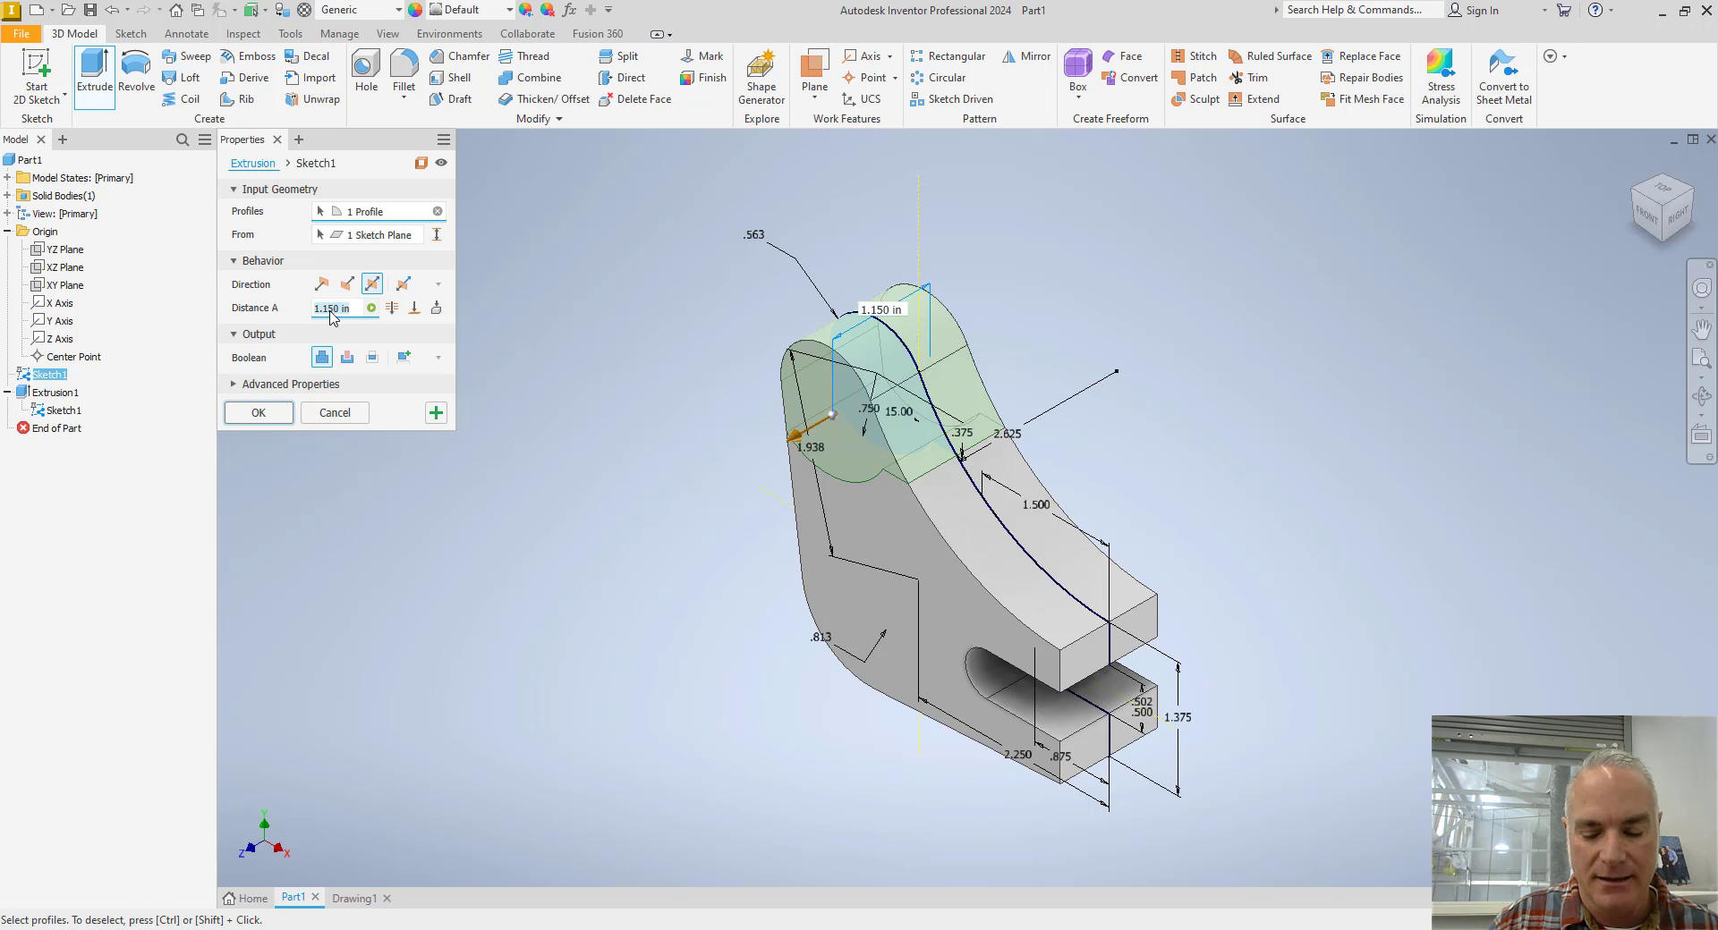
{"action": "type", "text": ".623"}
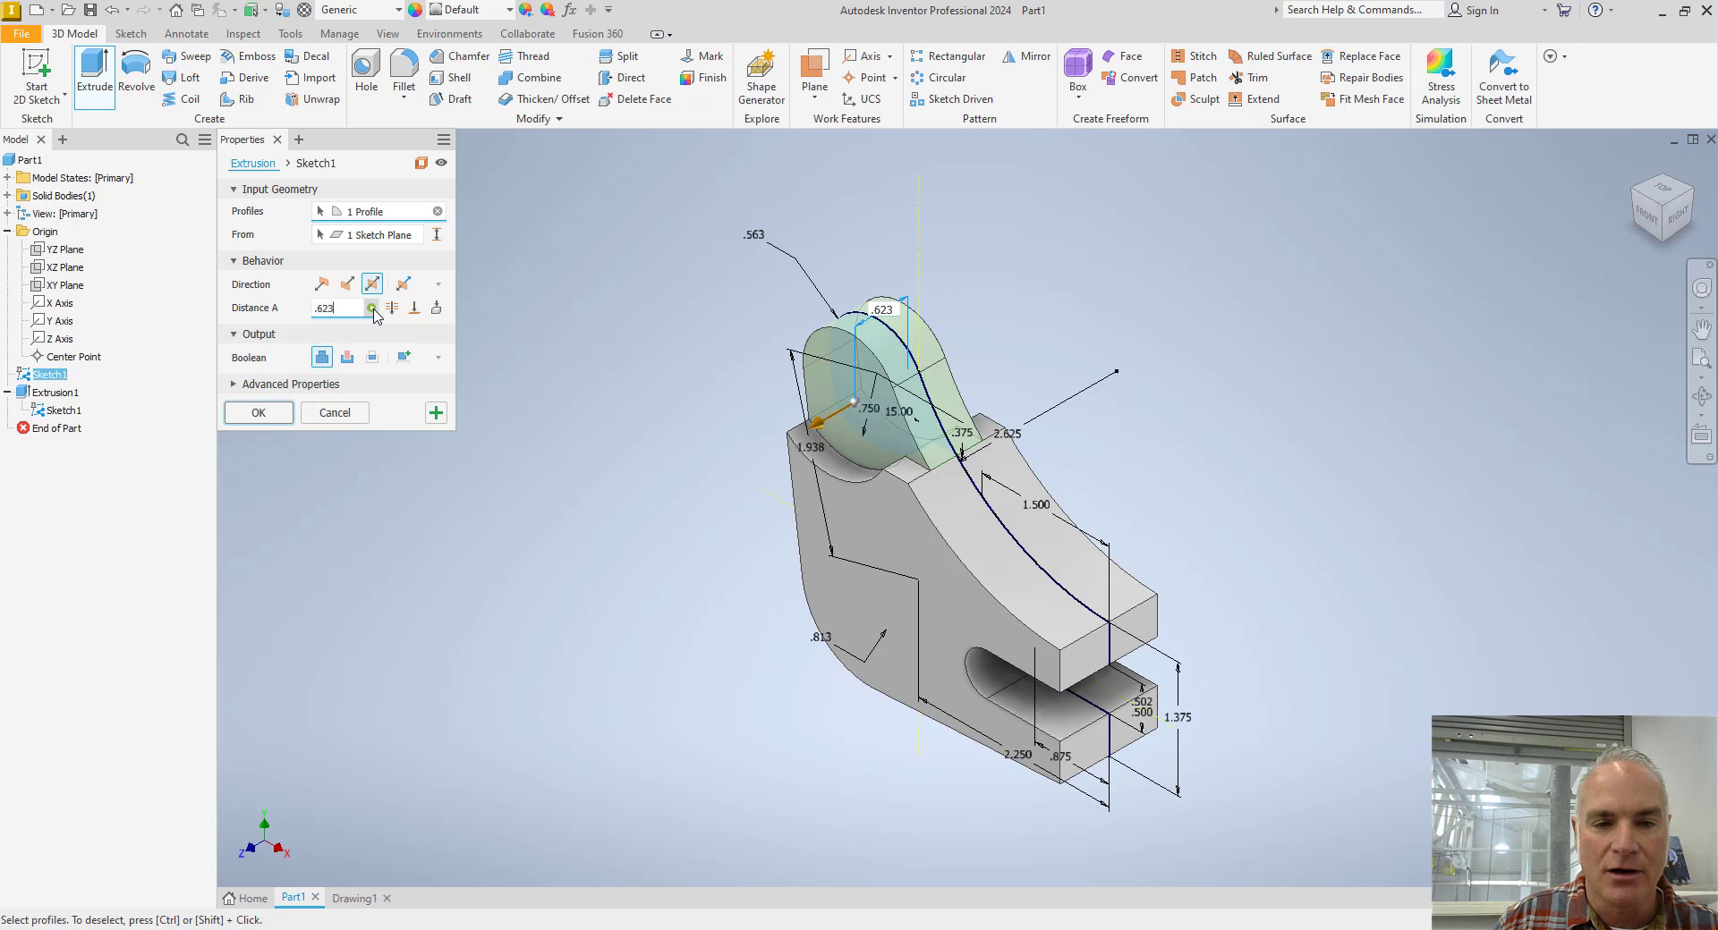
Give the boss thickness a Limits-Stacked tolerance of 0.625 in upper and 0.623 in lower, and complete the extrusion.
{"action": "left_click", "coordinate": [373, 309]}
{"action": "left_click", "coordinate": [404, 352]}
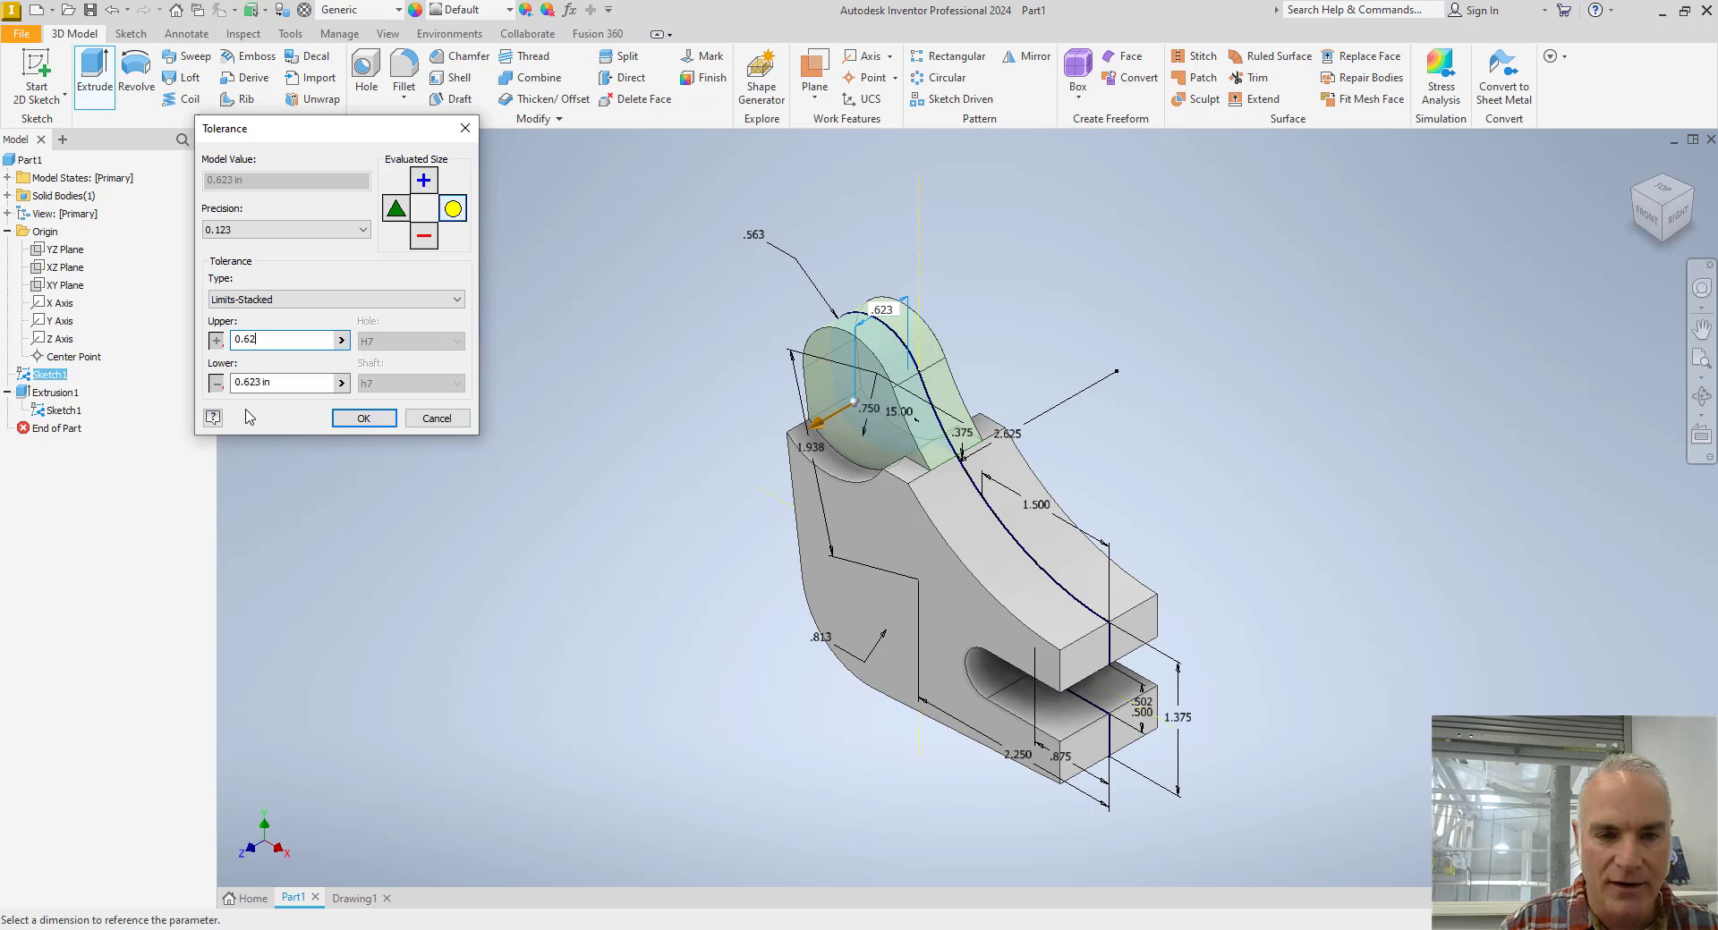
{"action": "left_click", "coordinate": [287, 385]}
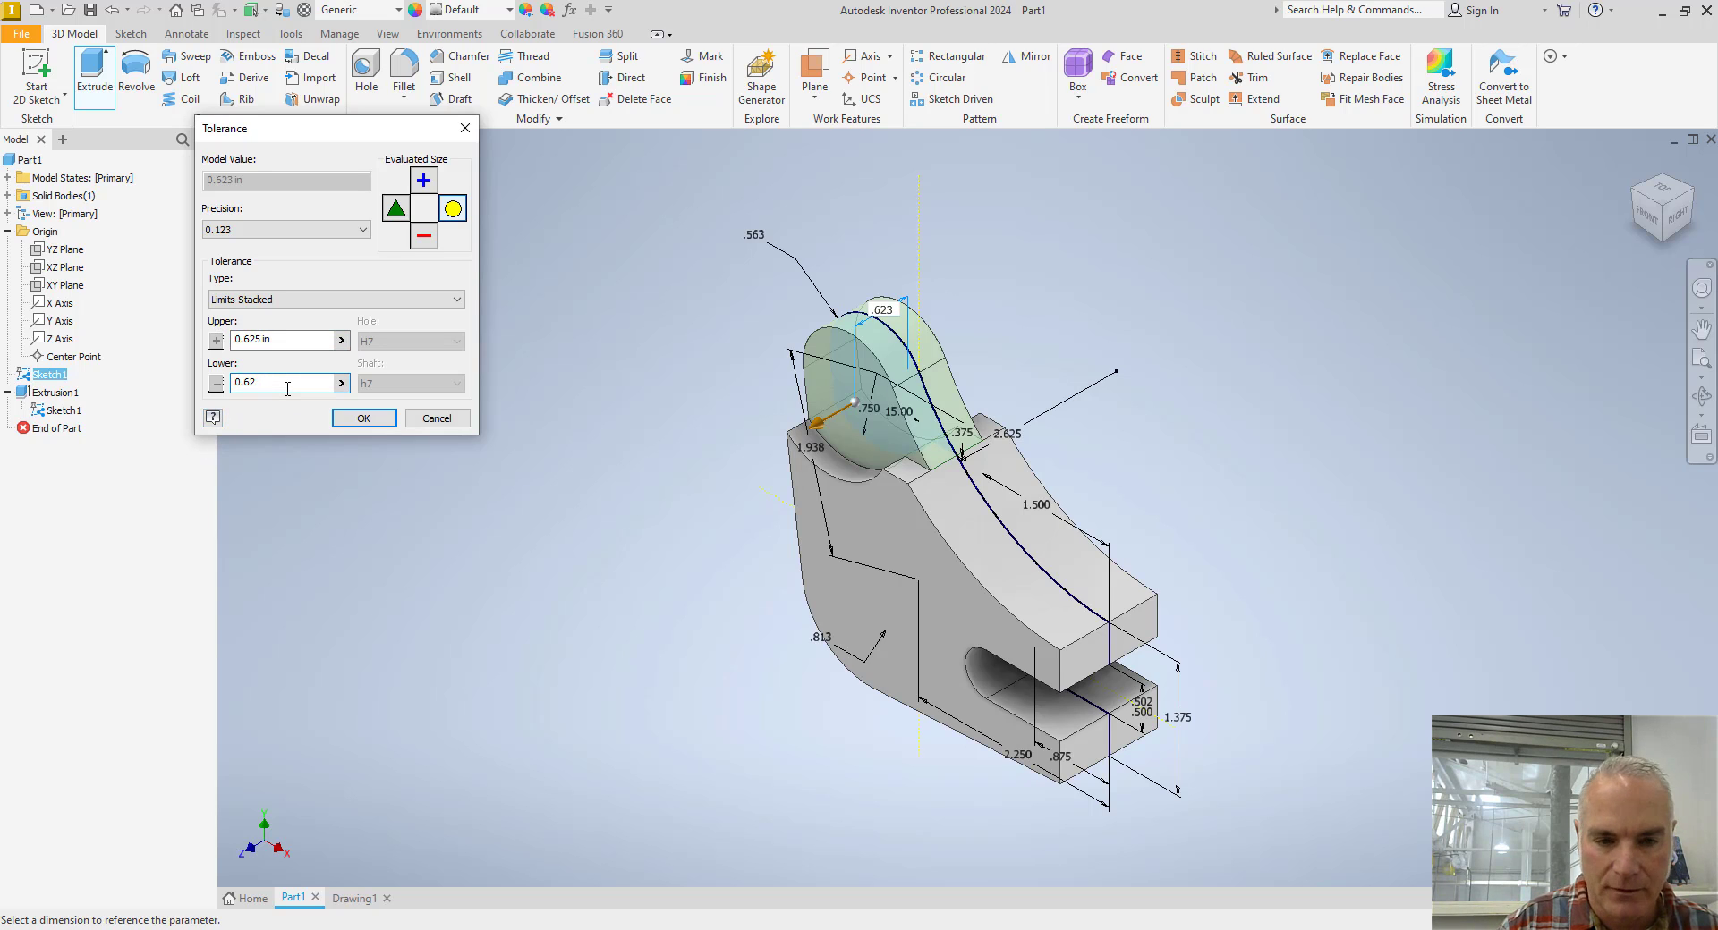
{"action": "left_click", "coordinate": [360, 420]}
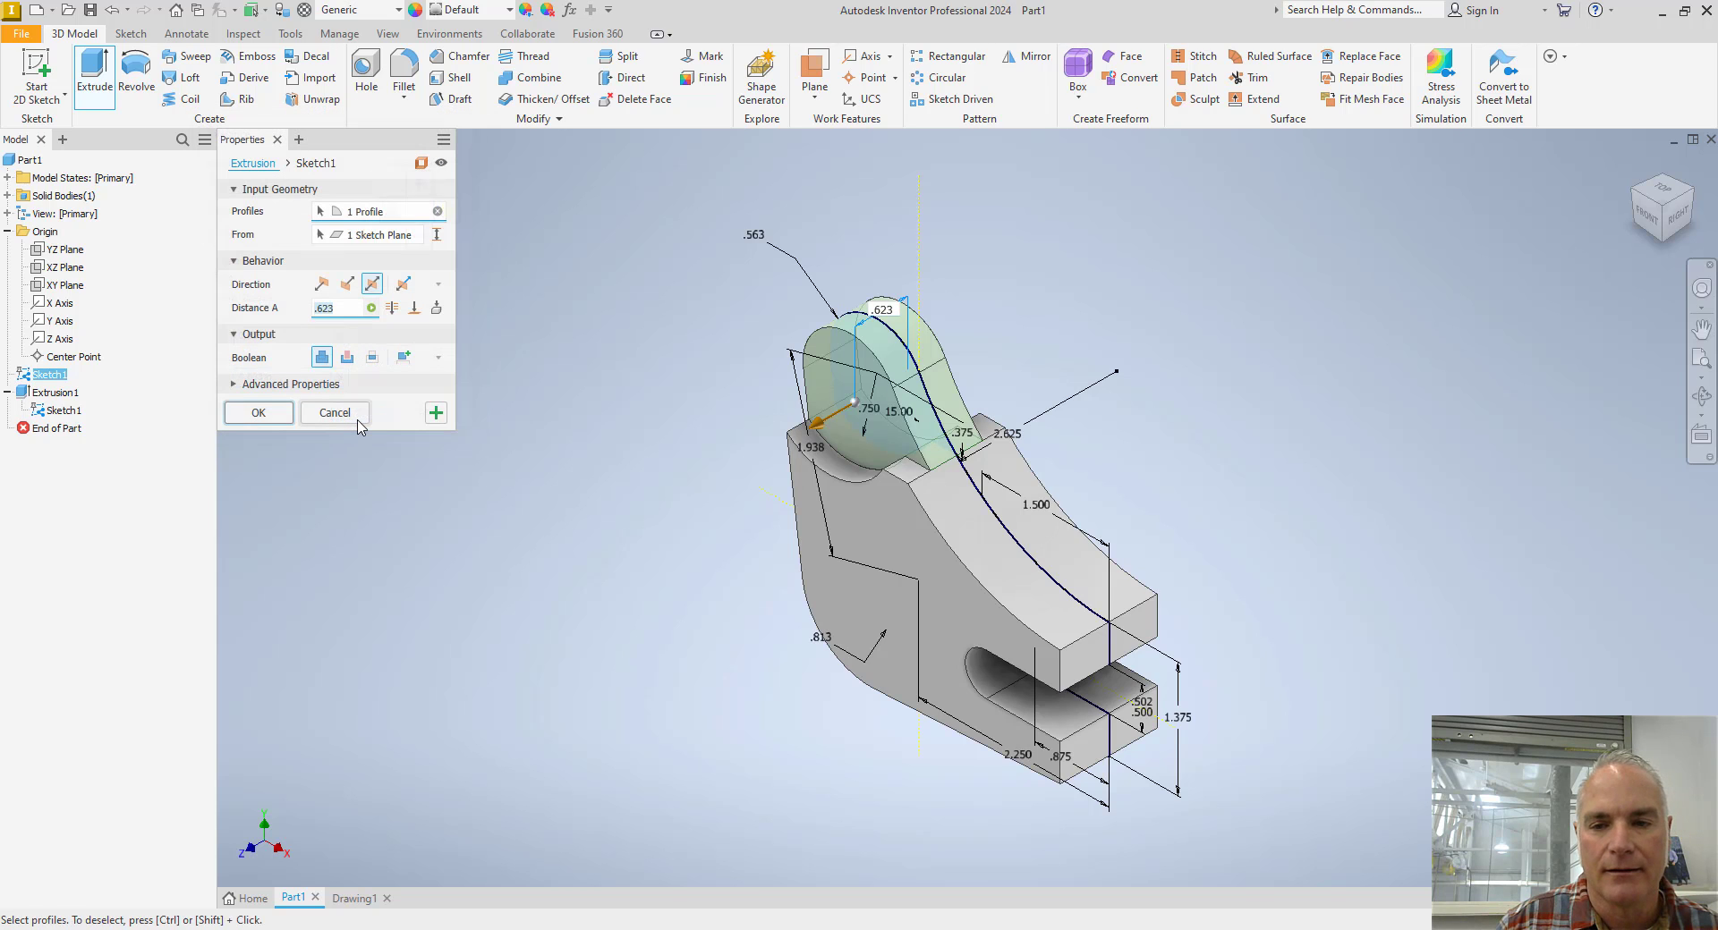
{"action": "left_click", "coordinate": [257, 417]}
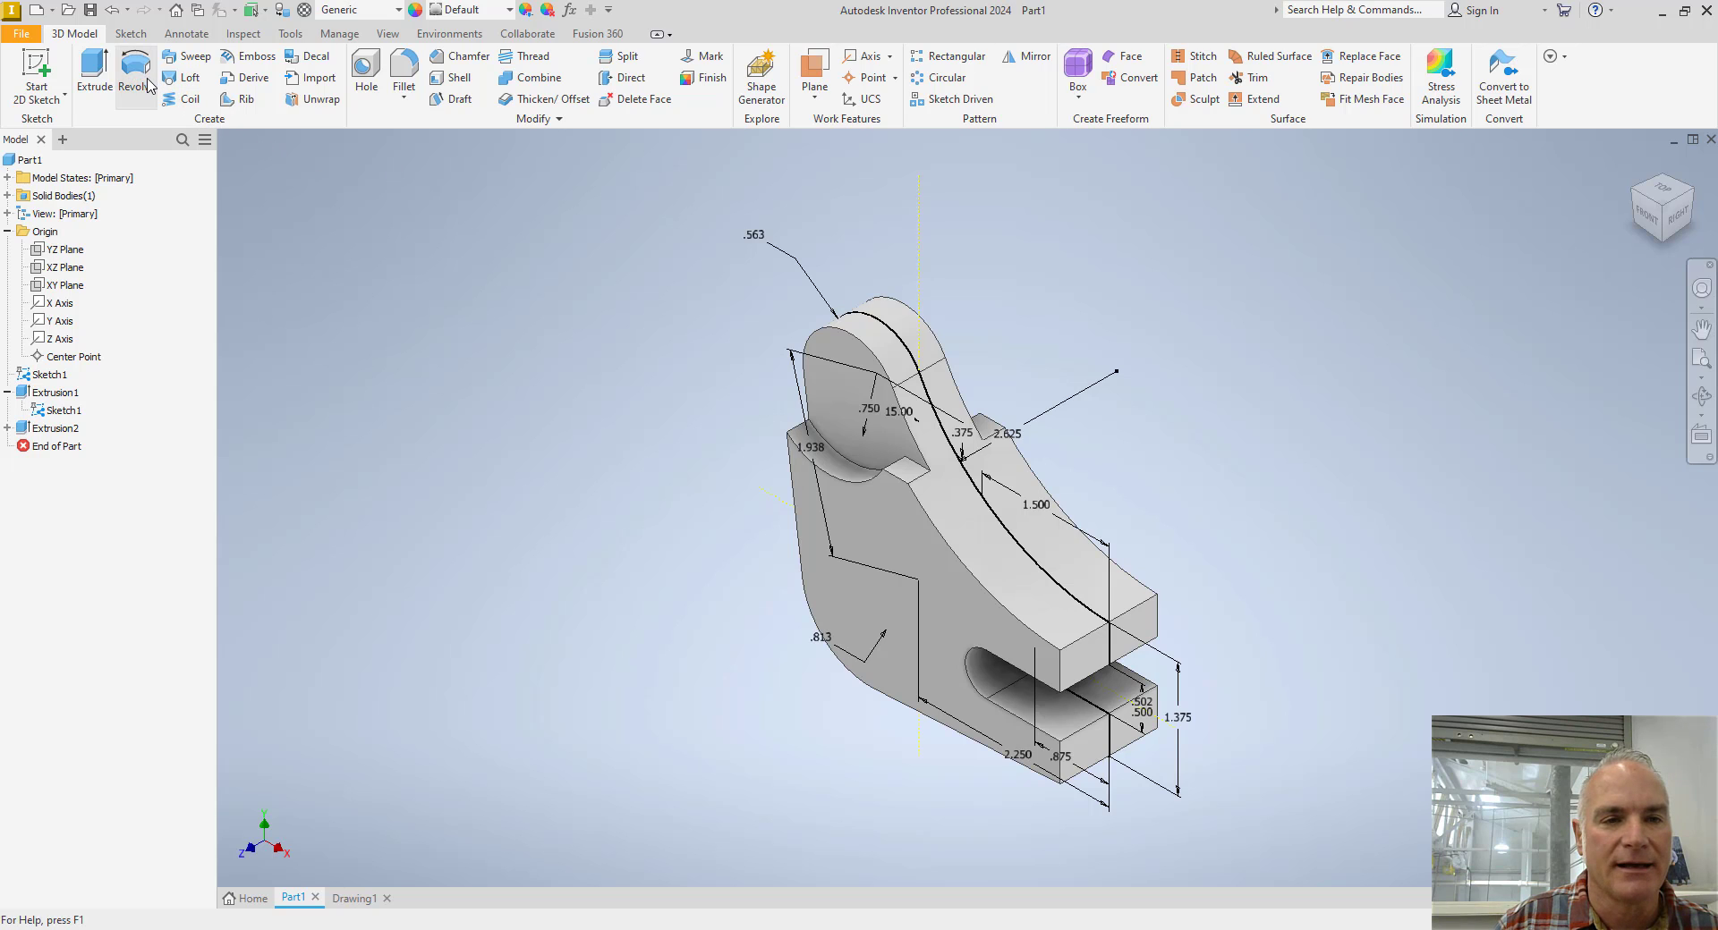
Set up a symmetric cut extrusion of the fork-end profile with a distance of .521 in, checking the gap width on the Toggle Lever drawing.
{"action": "left_click", "coordinate": [94, 70]}
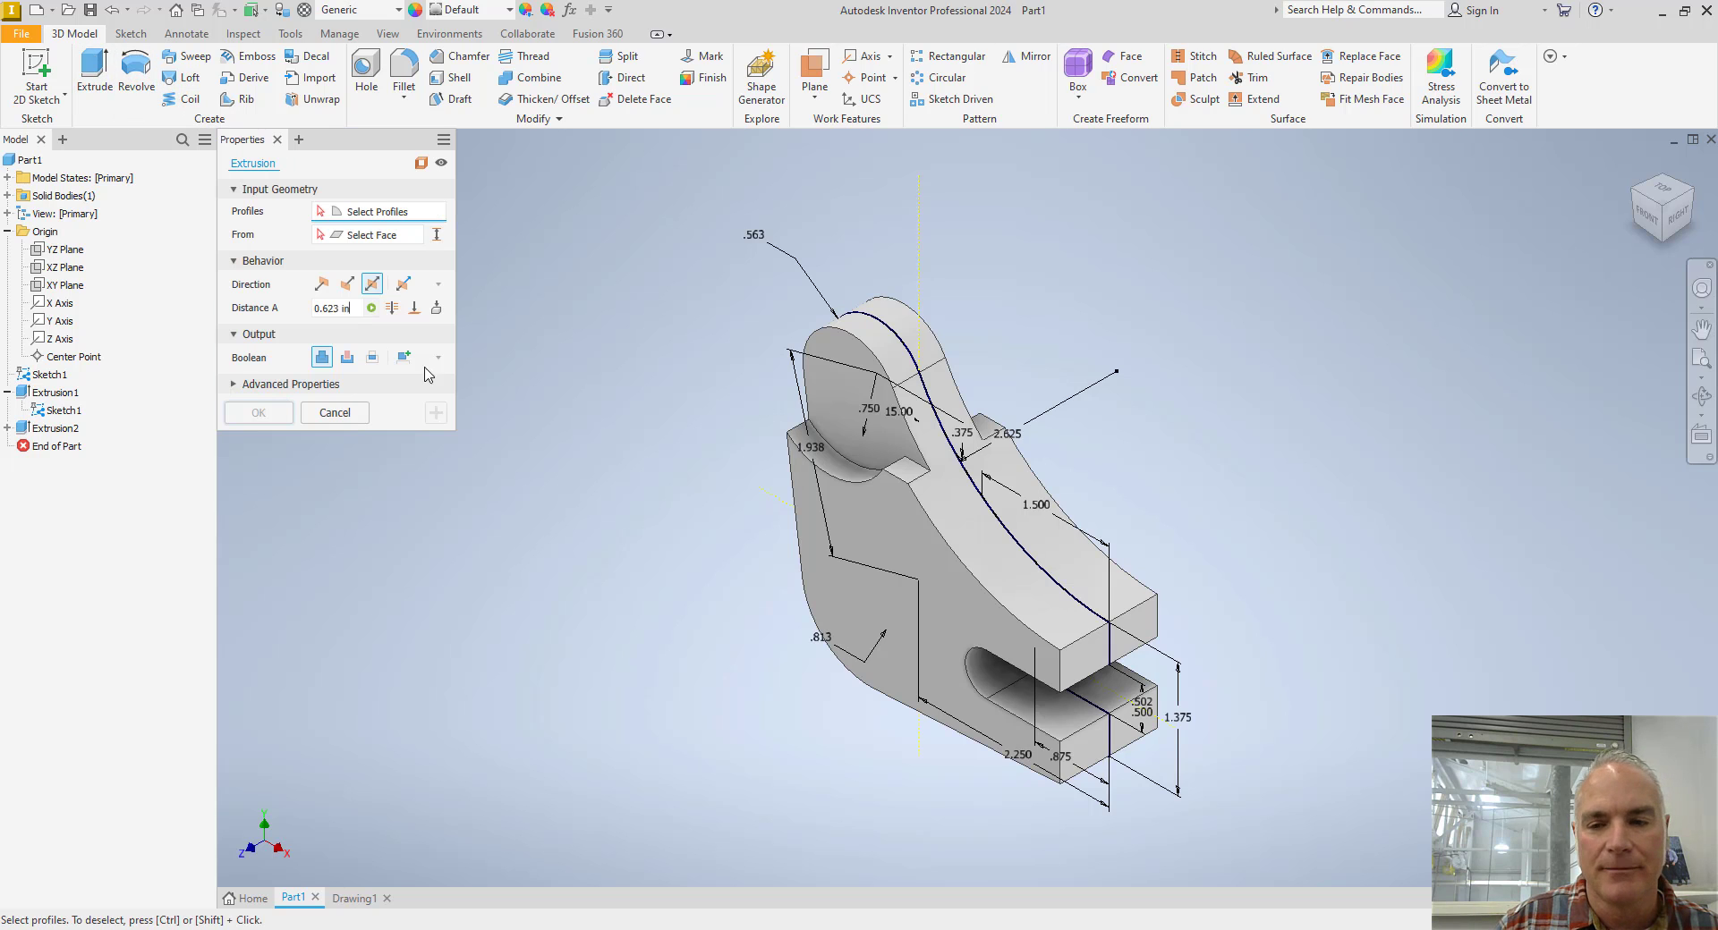
{"action": "left_click", "coordinate": [1012, 582]}
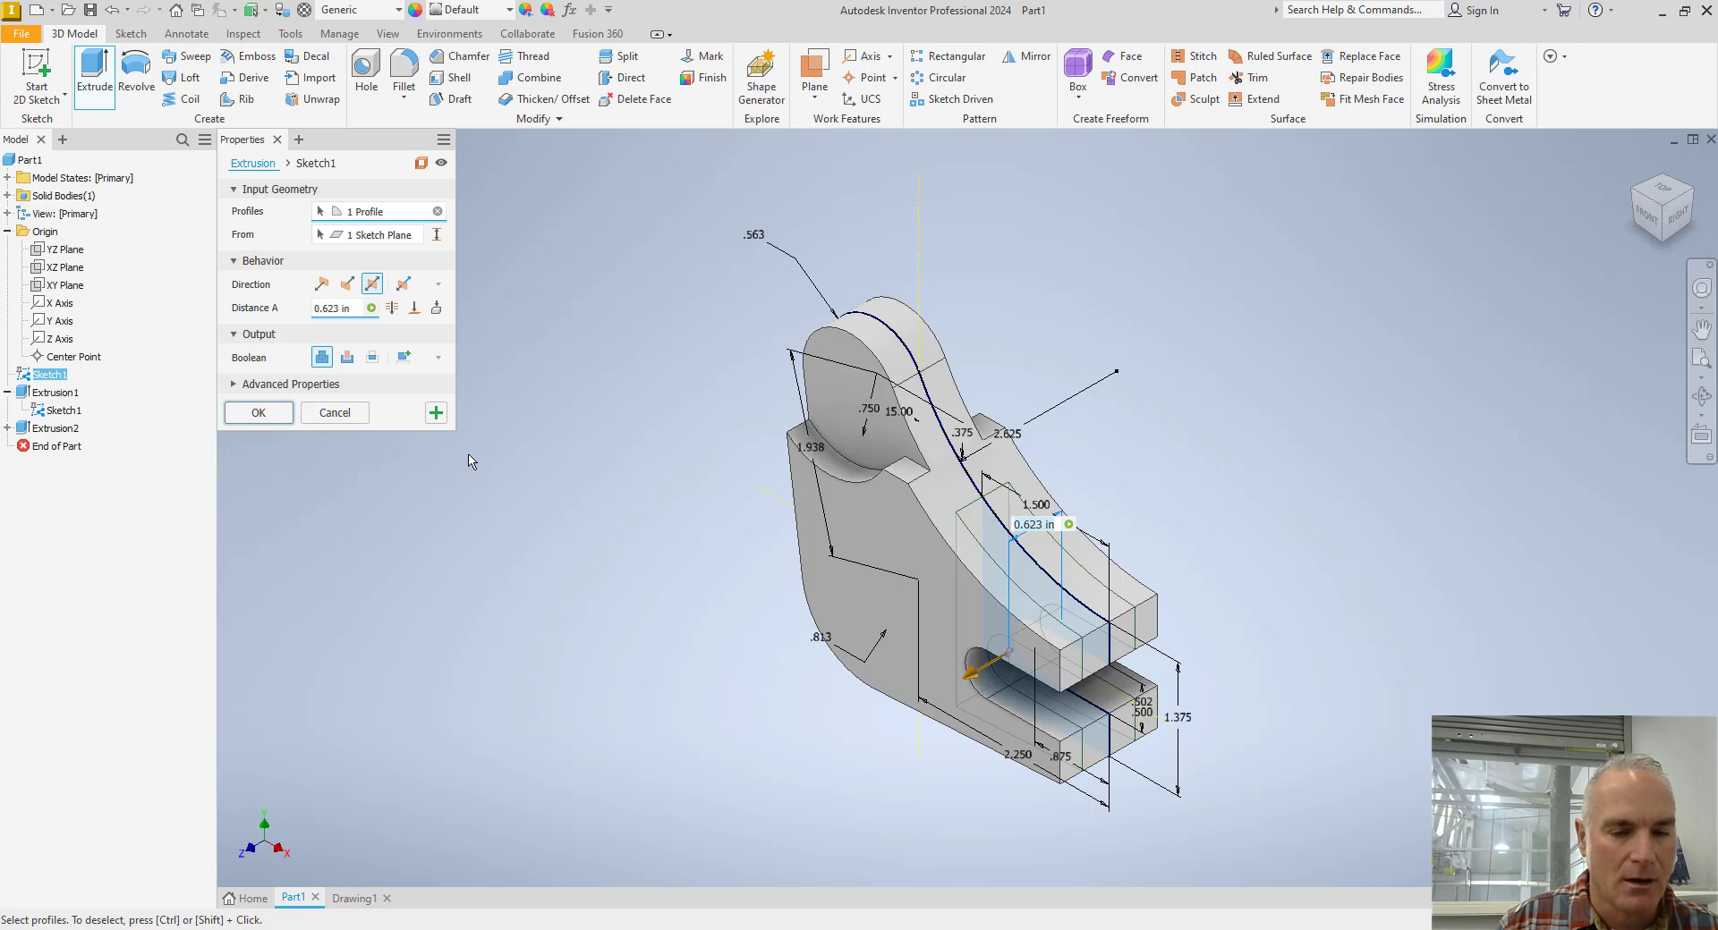
{"action": "key", "text": "alt+Tab"}
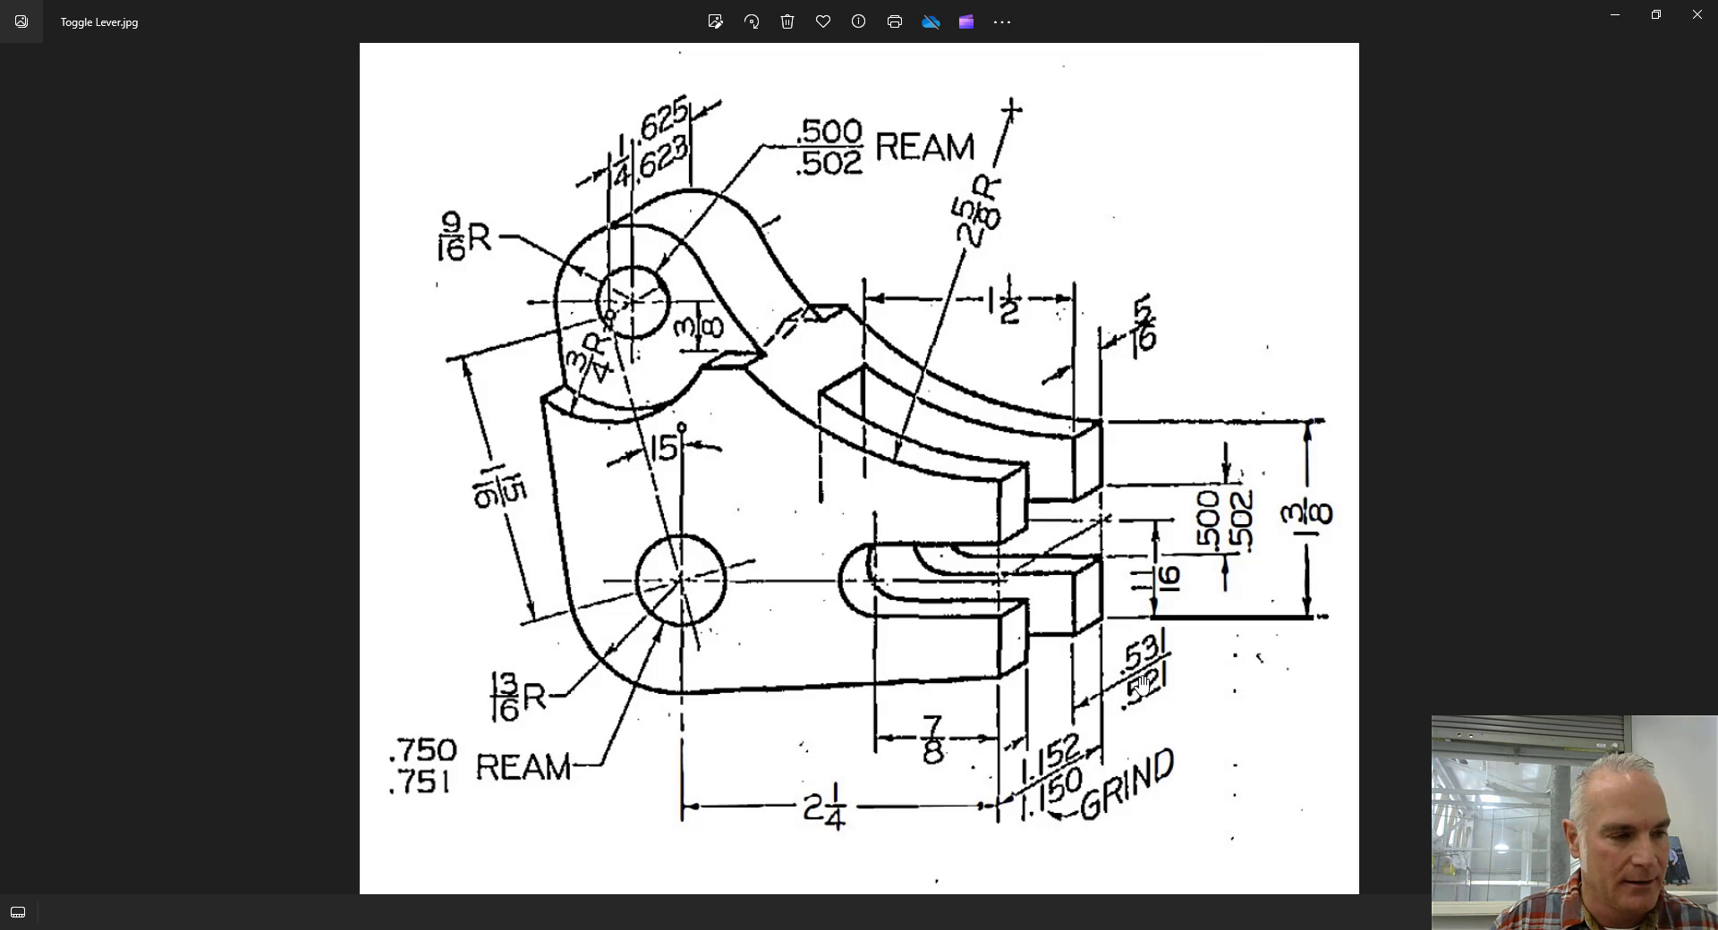
{"action": "key", "text": "alt+Tab"}
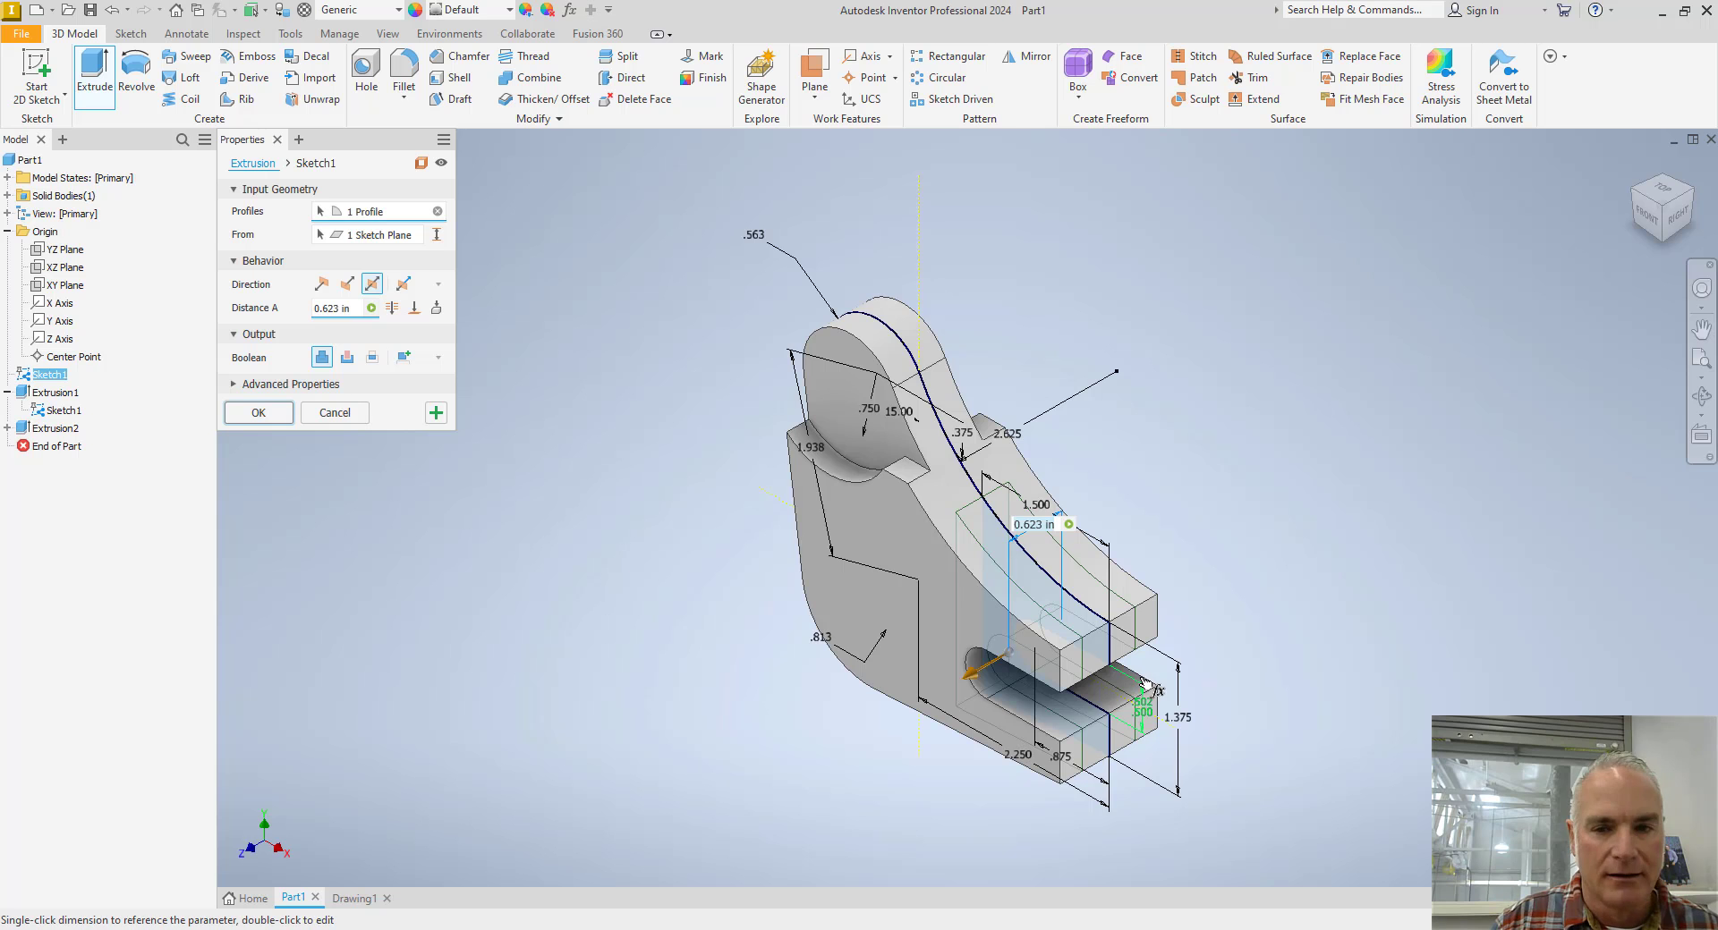
{"action": "left_click", "coordinate": [348, 362]}
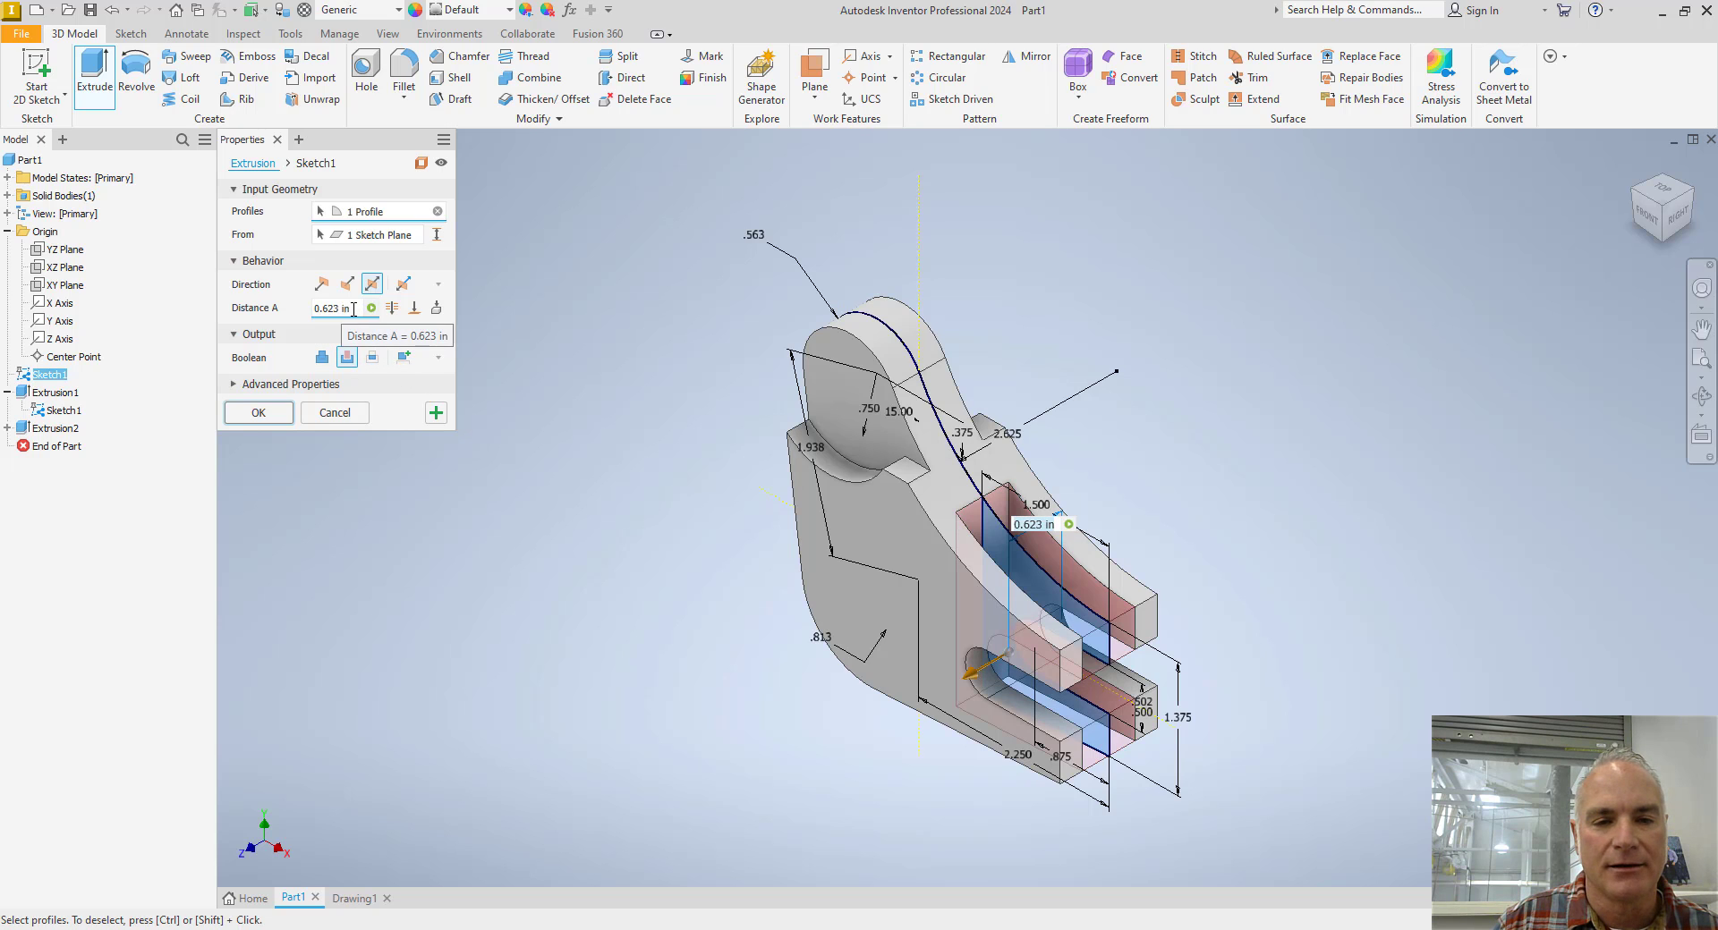
{"action": "left_click_drag", "start_coordinate": [355, 310], "coordinate": [296, 322]}
{"action": "type", "text": ".521"}
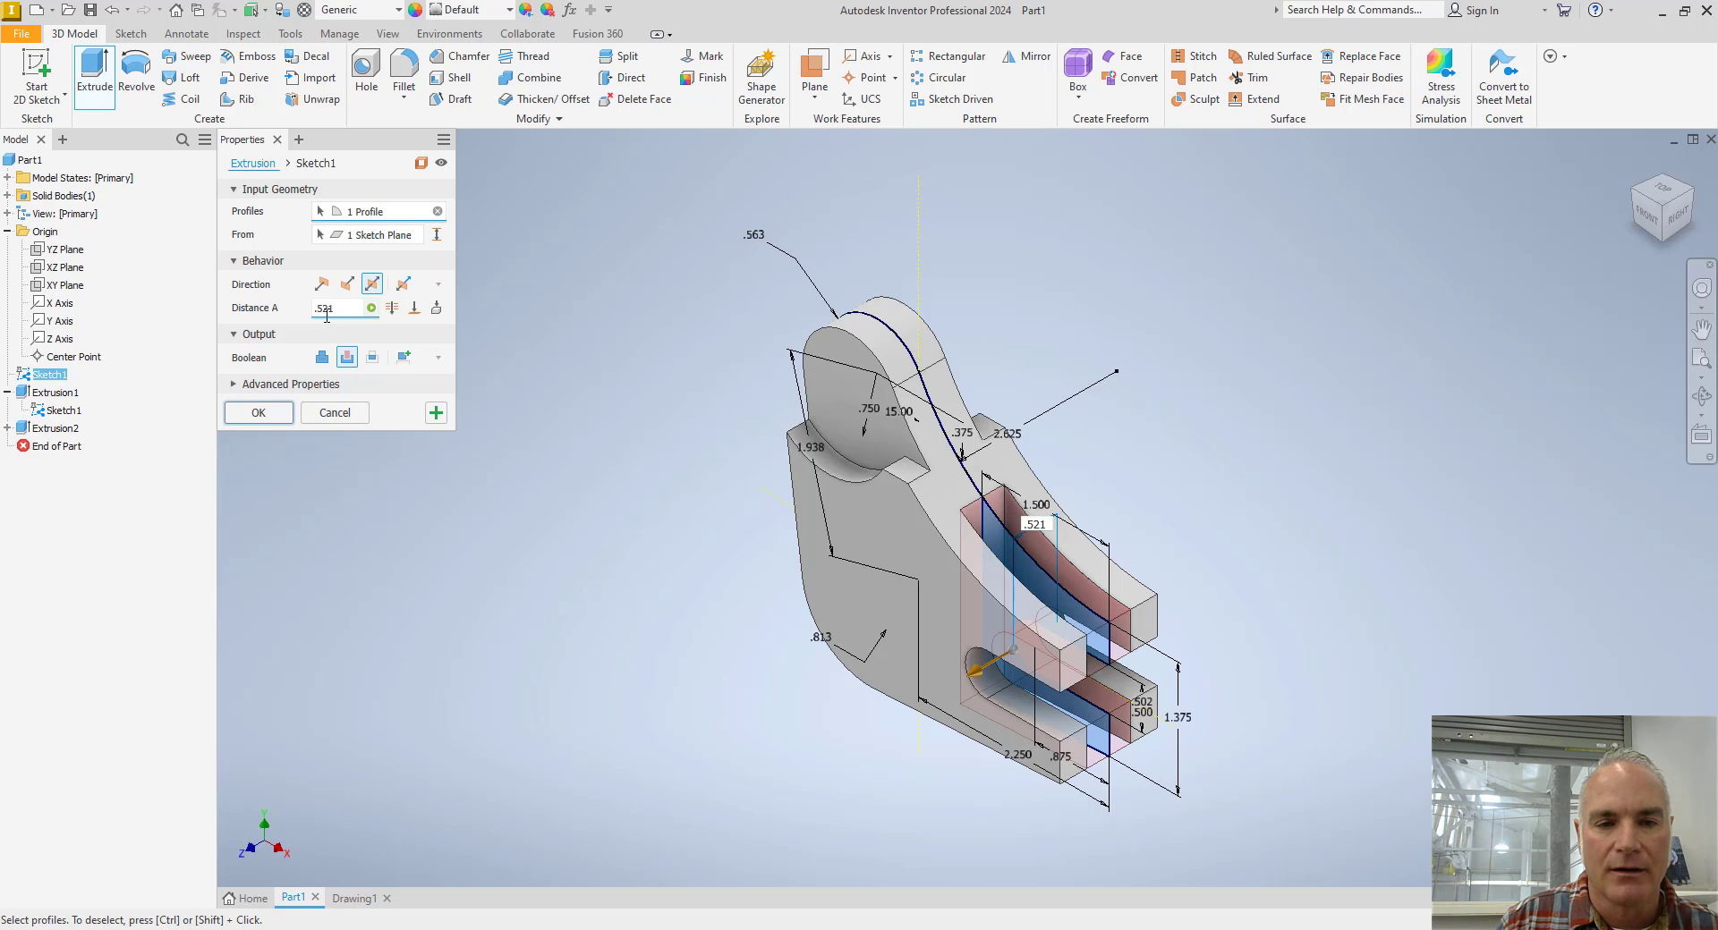
Set the fork cut width's upper tolerance limit to 0.531 in, keeping 0.521 in as the lower limit, and complete the cut.
{"action": "left_click", "coordinate": [369, 309]}
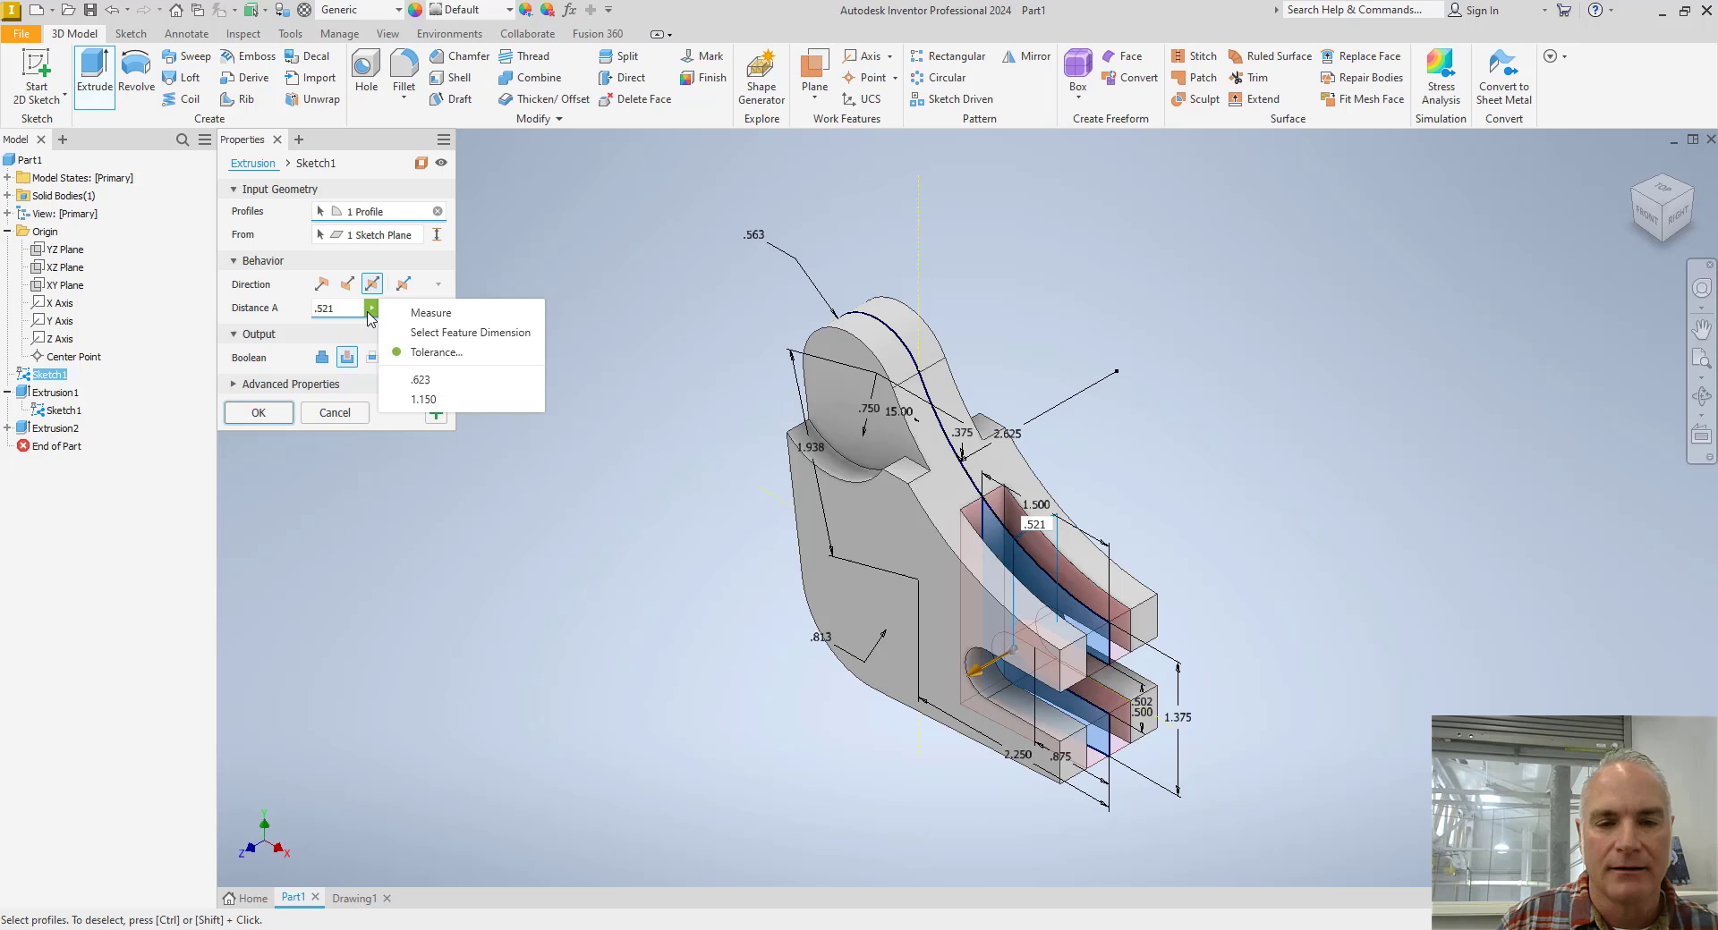
{"action": "left_click", "coordinate": [413, 358]}
{"action": "left_click", "coordinate": [262, 341]}
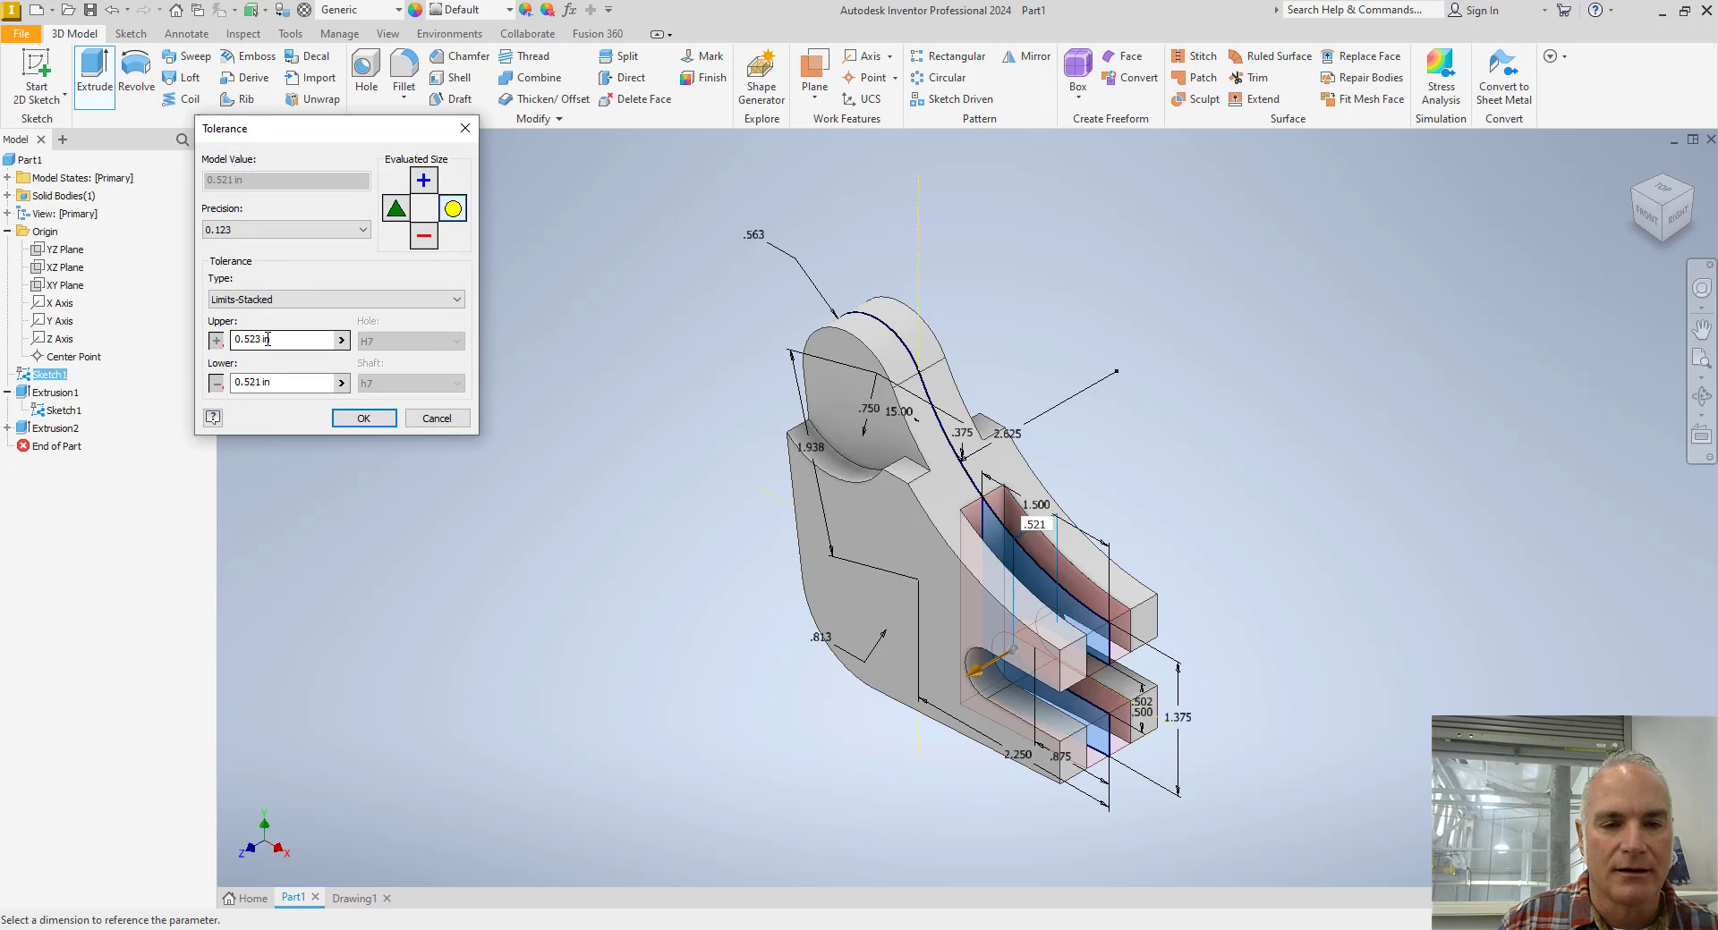
{"action": "key", "text": "BackSpace"}
{"action": "type", "text": "3"}
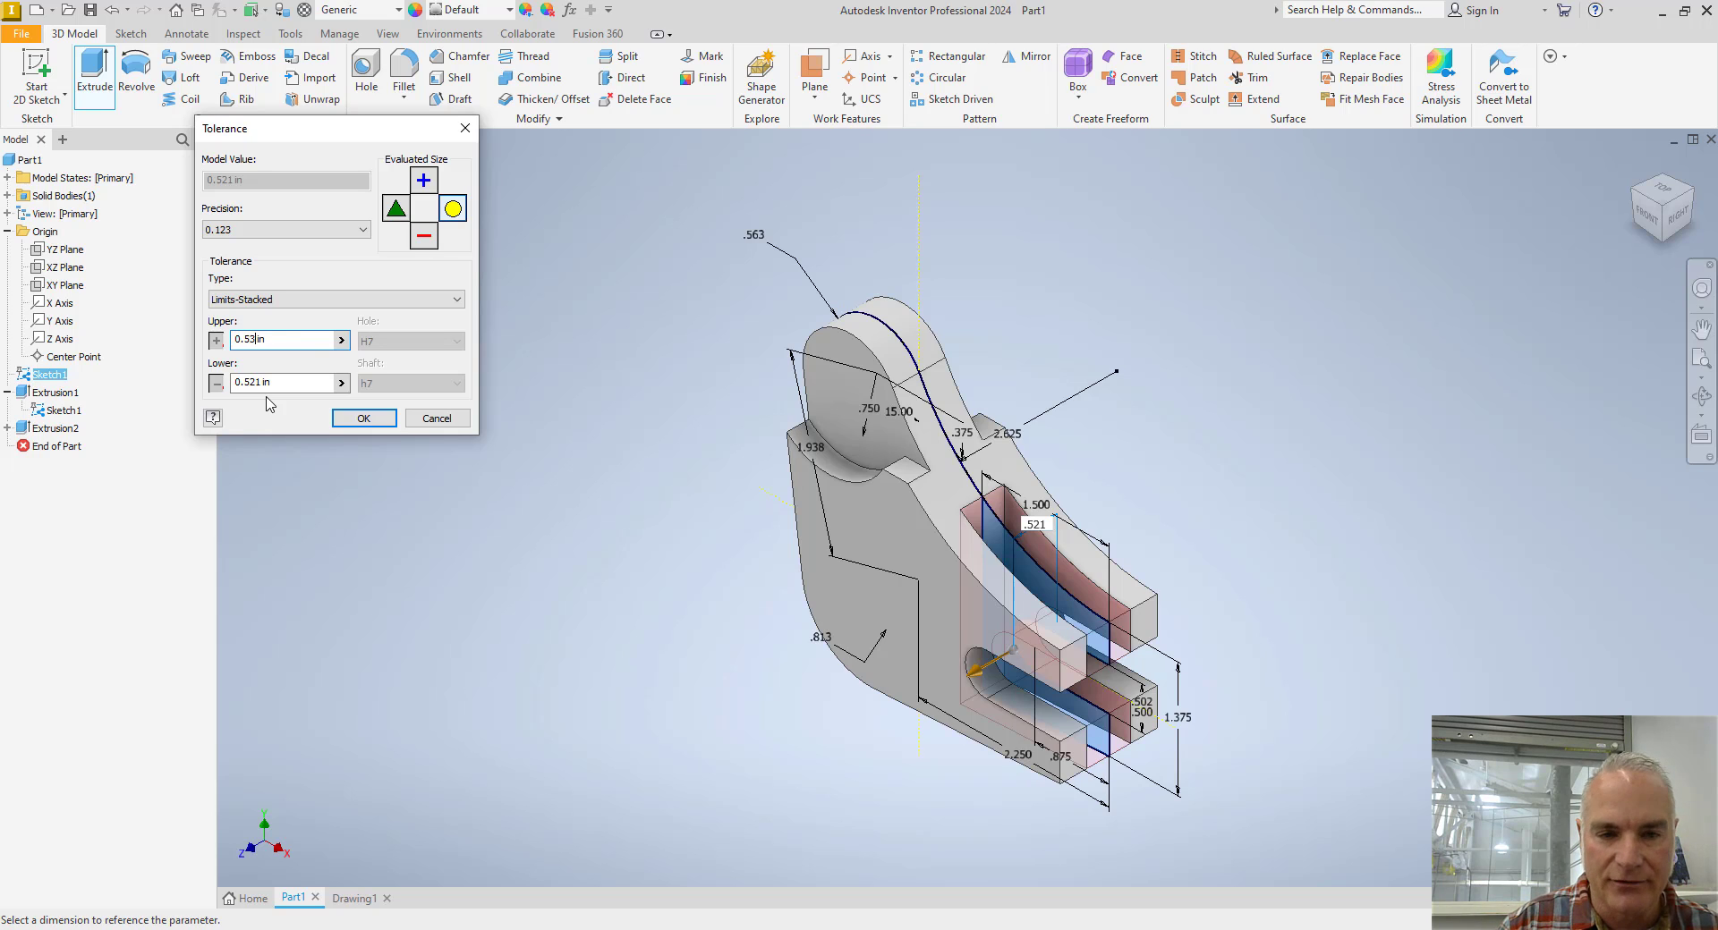
{"action": "left_click", "coordinate": [358, 423]}
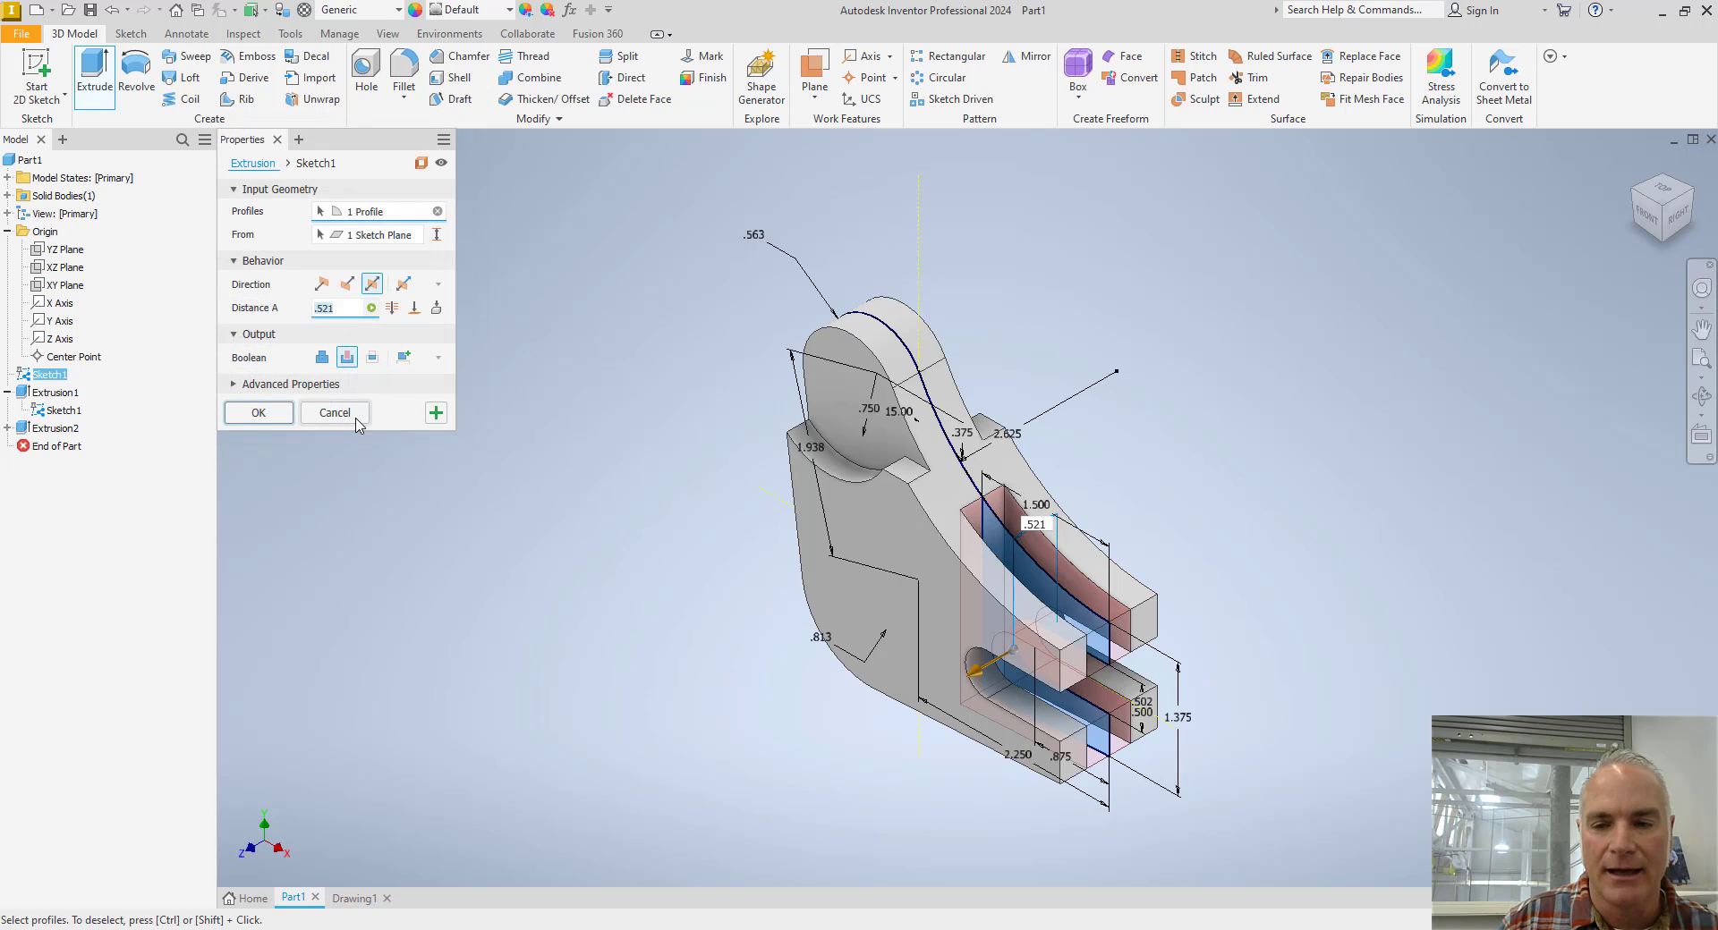
{"action": "left_click", "coordinate": [280, 417]}
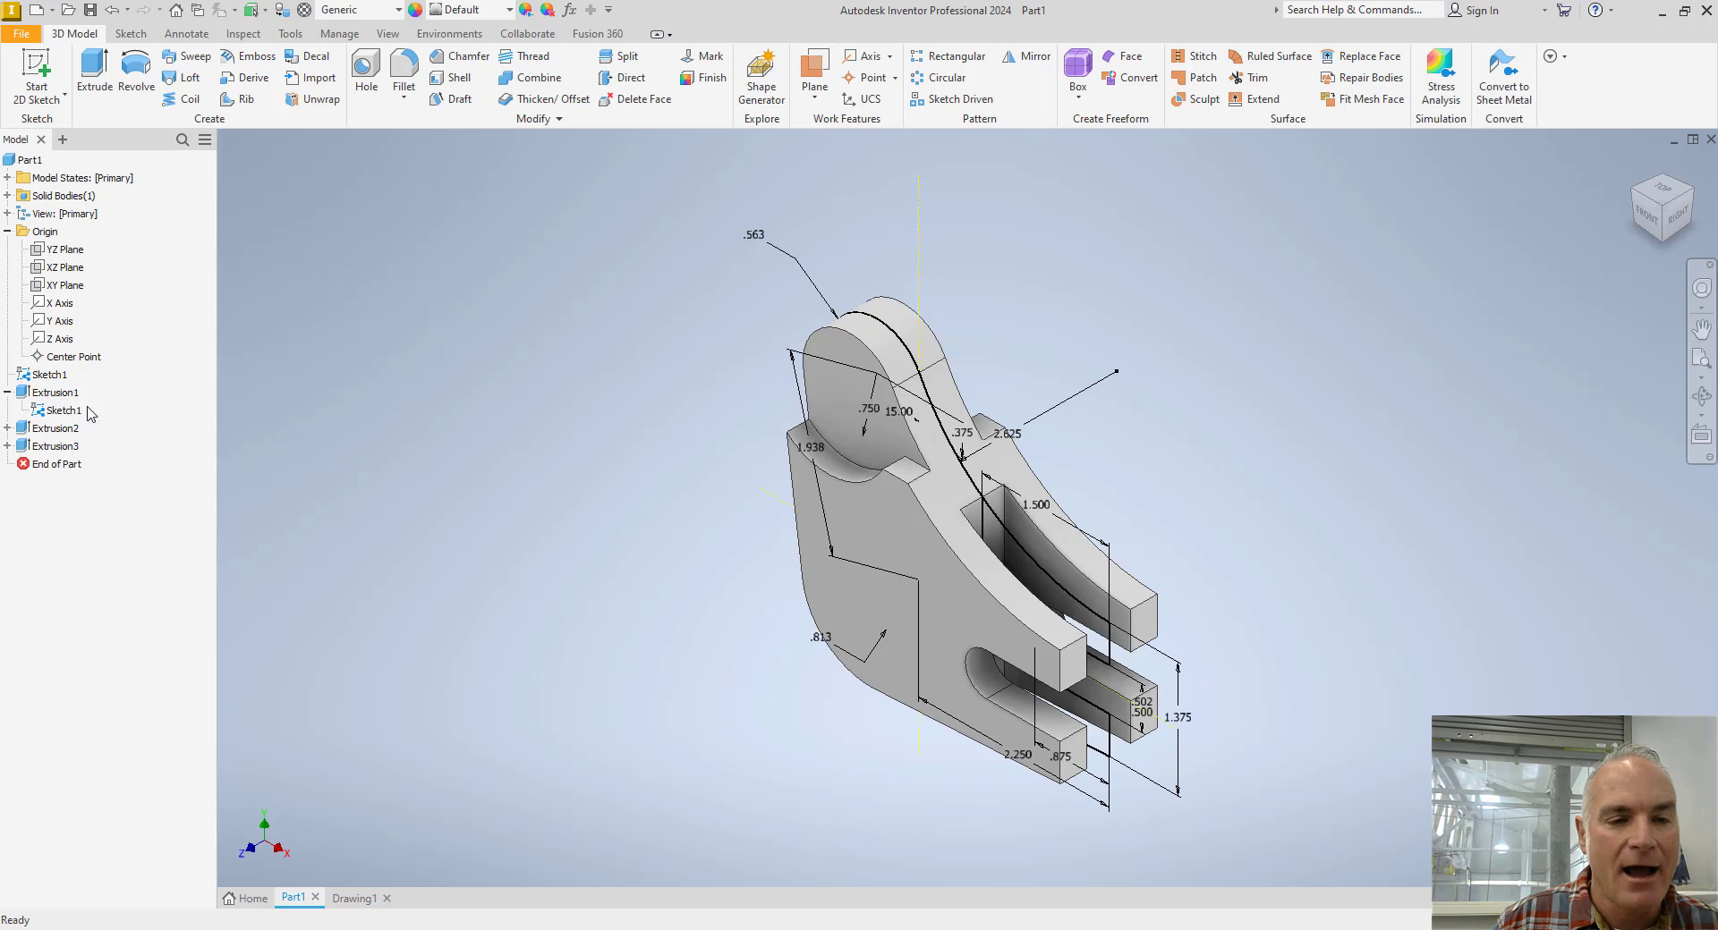
Hide the shared lever sketch so only the solid model is displayed.
{"action": "right_click", "coordinate": [40, 413]}
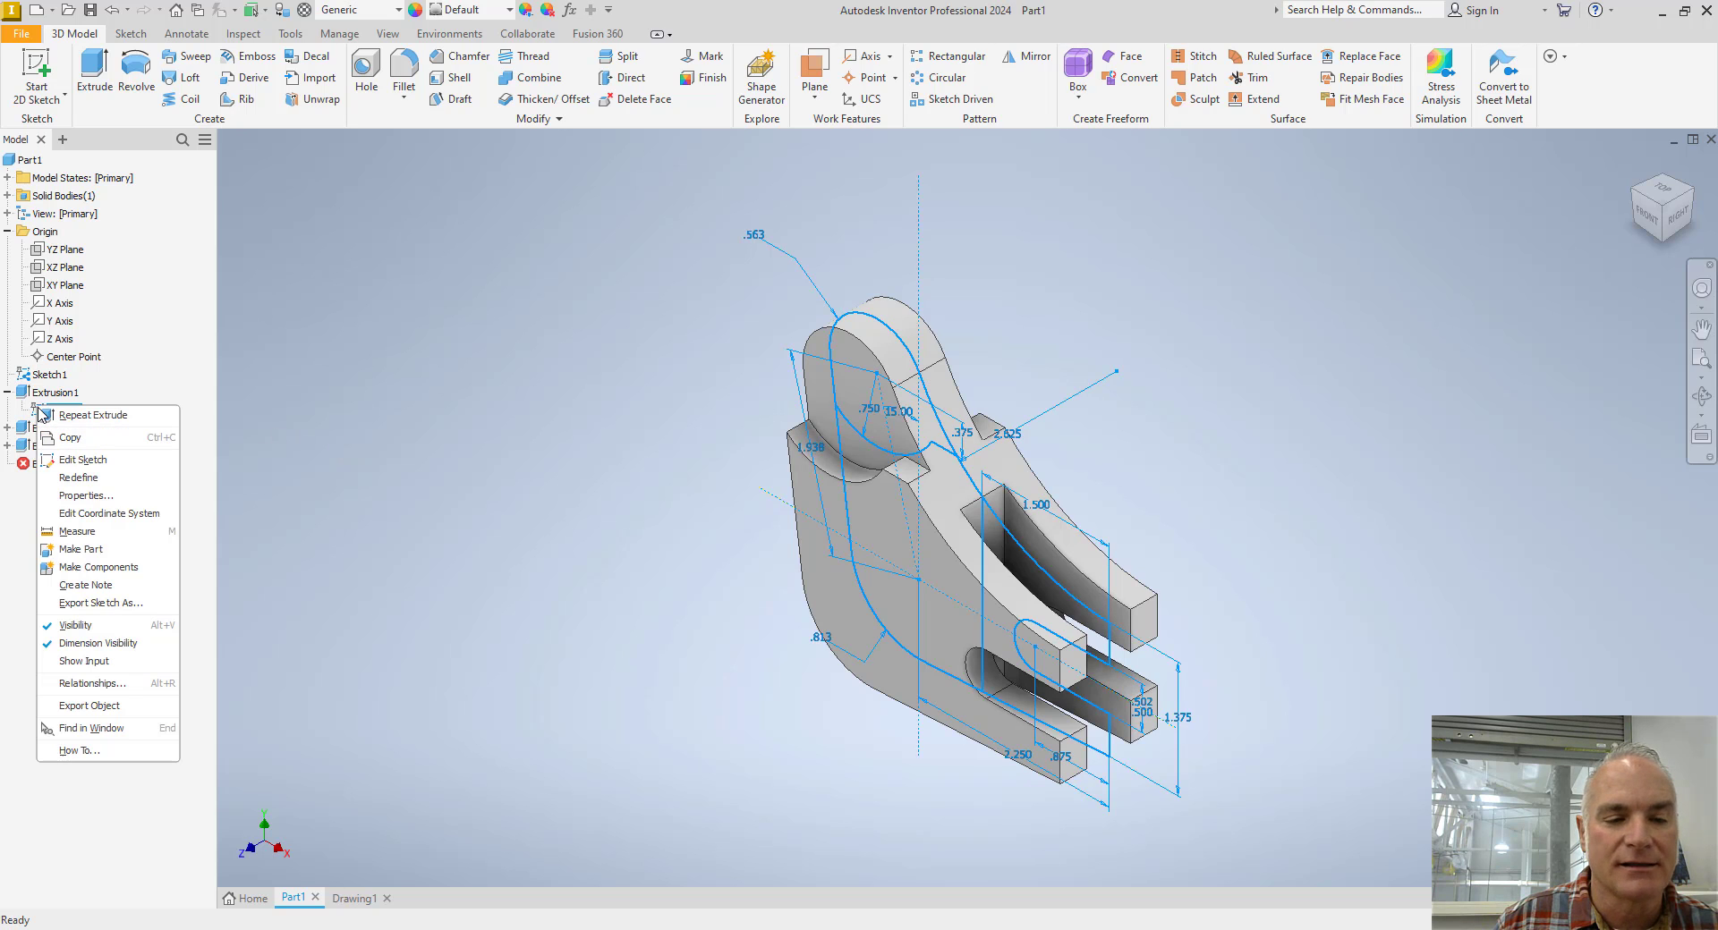
{"action": "left_click", "coordinate": [69, 629]}
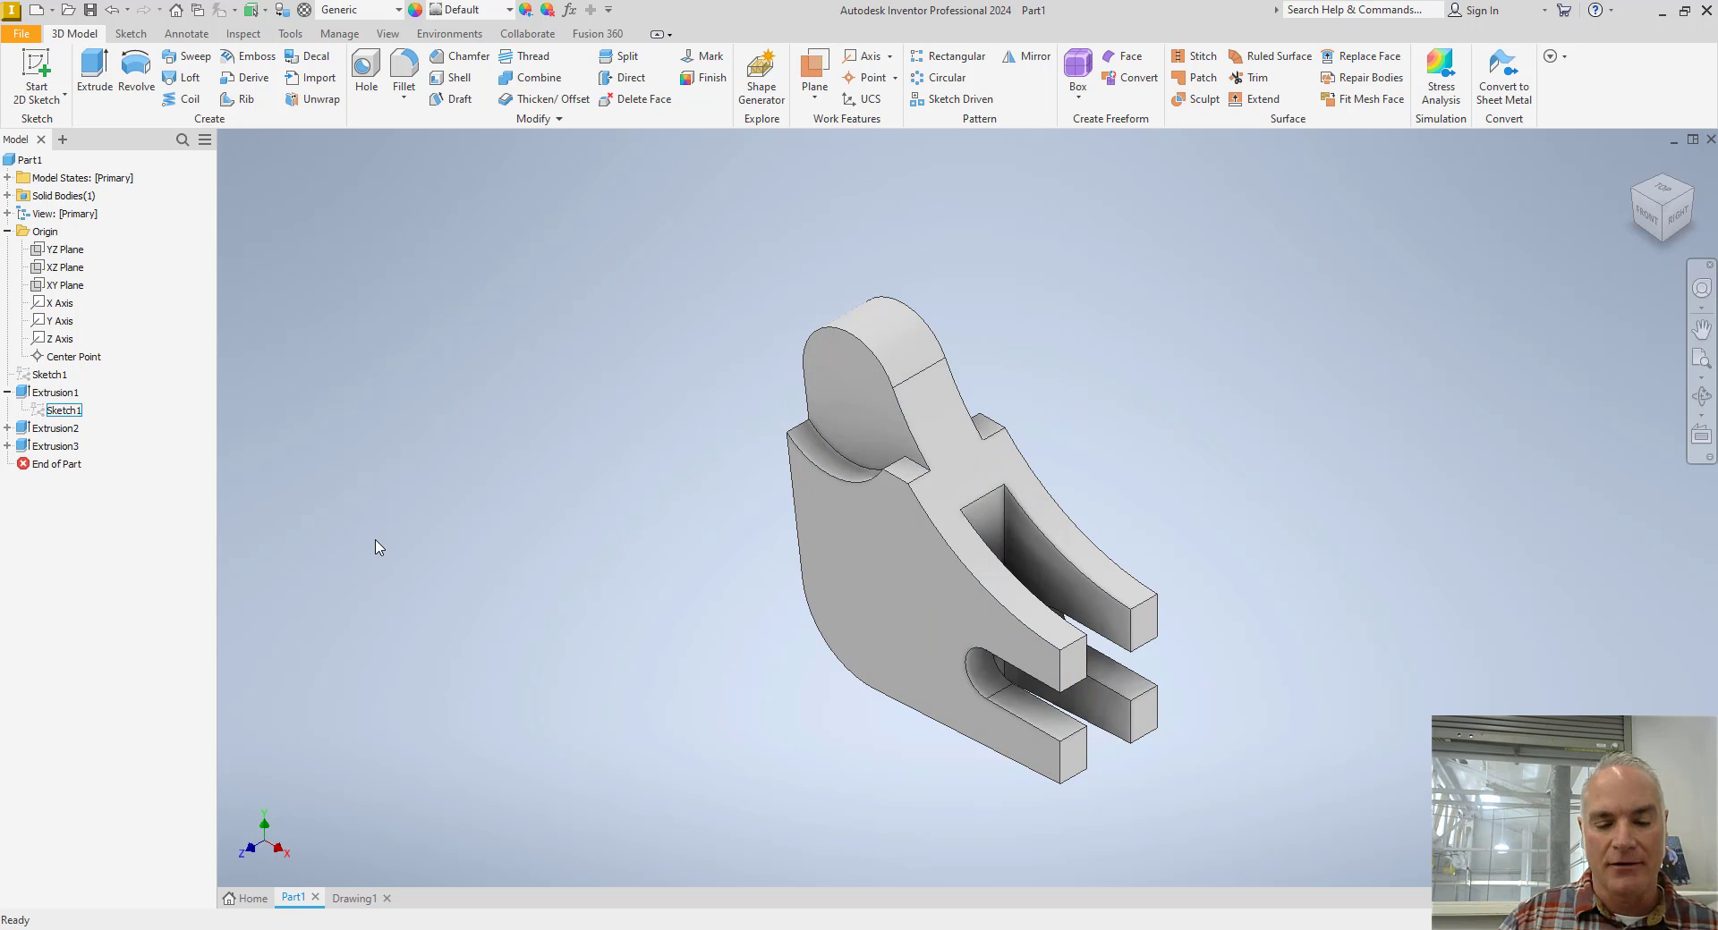
{"action": "scroll", "coordinate": [376, 548], "scroll_direction": "up", "scroll_amount": 2}
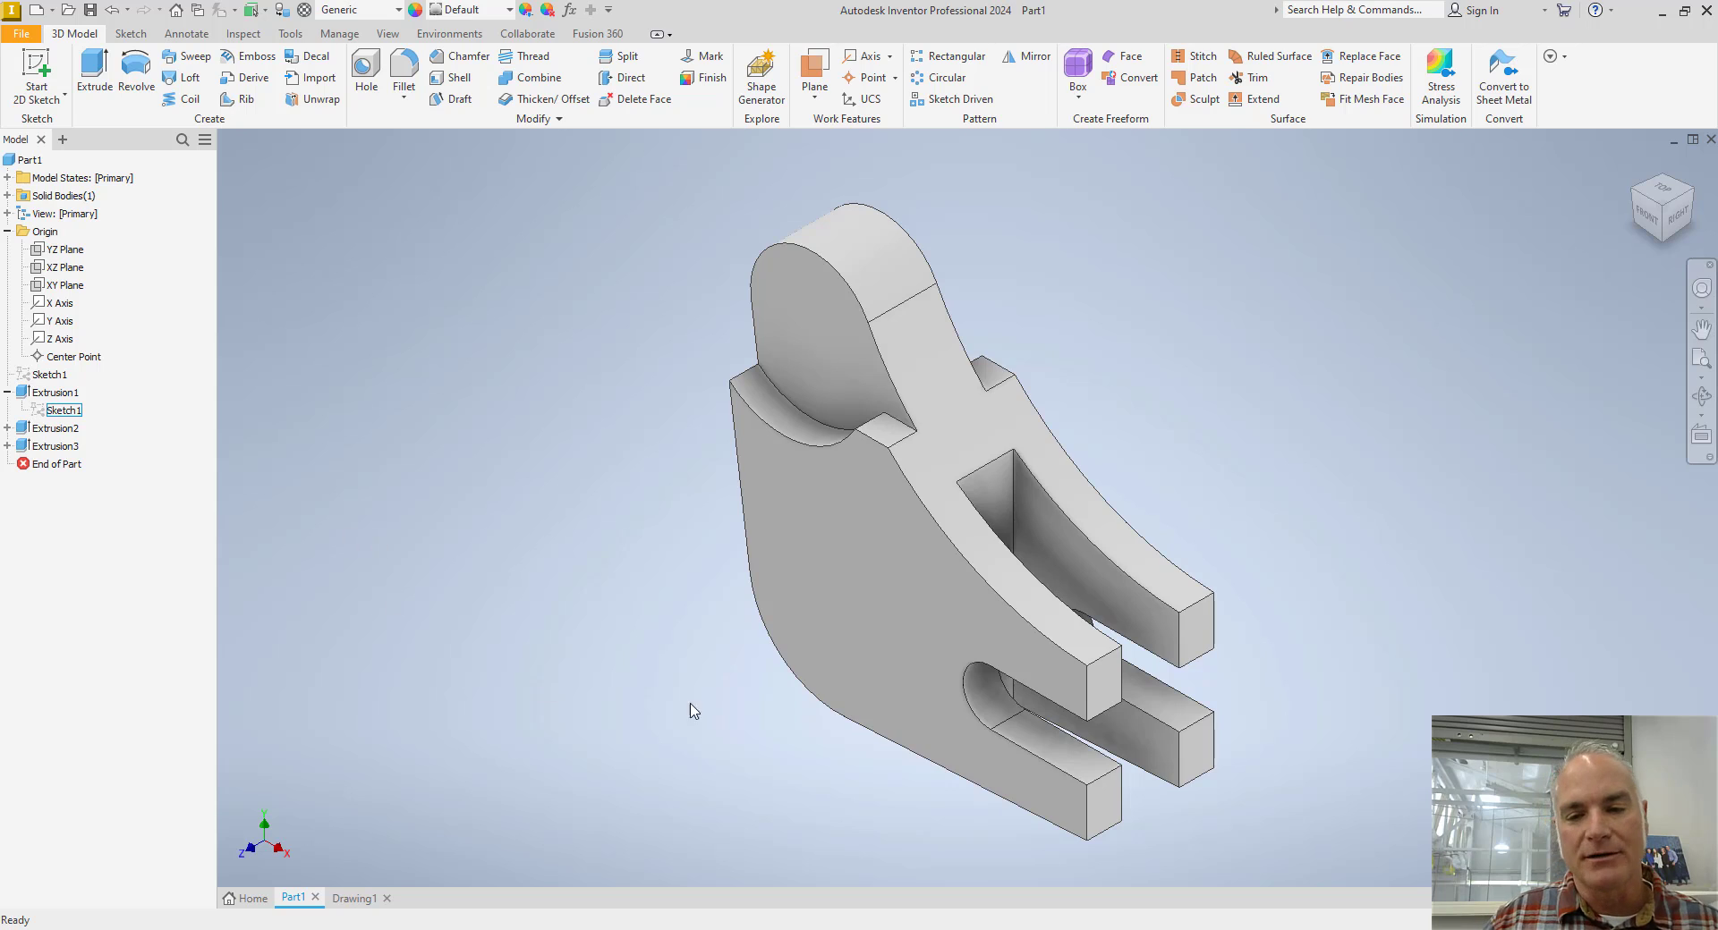
{"action": "left_click", "coordinate": [844, 626]}
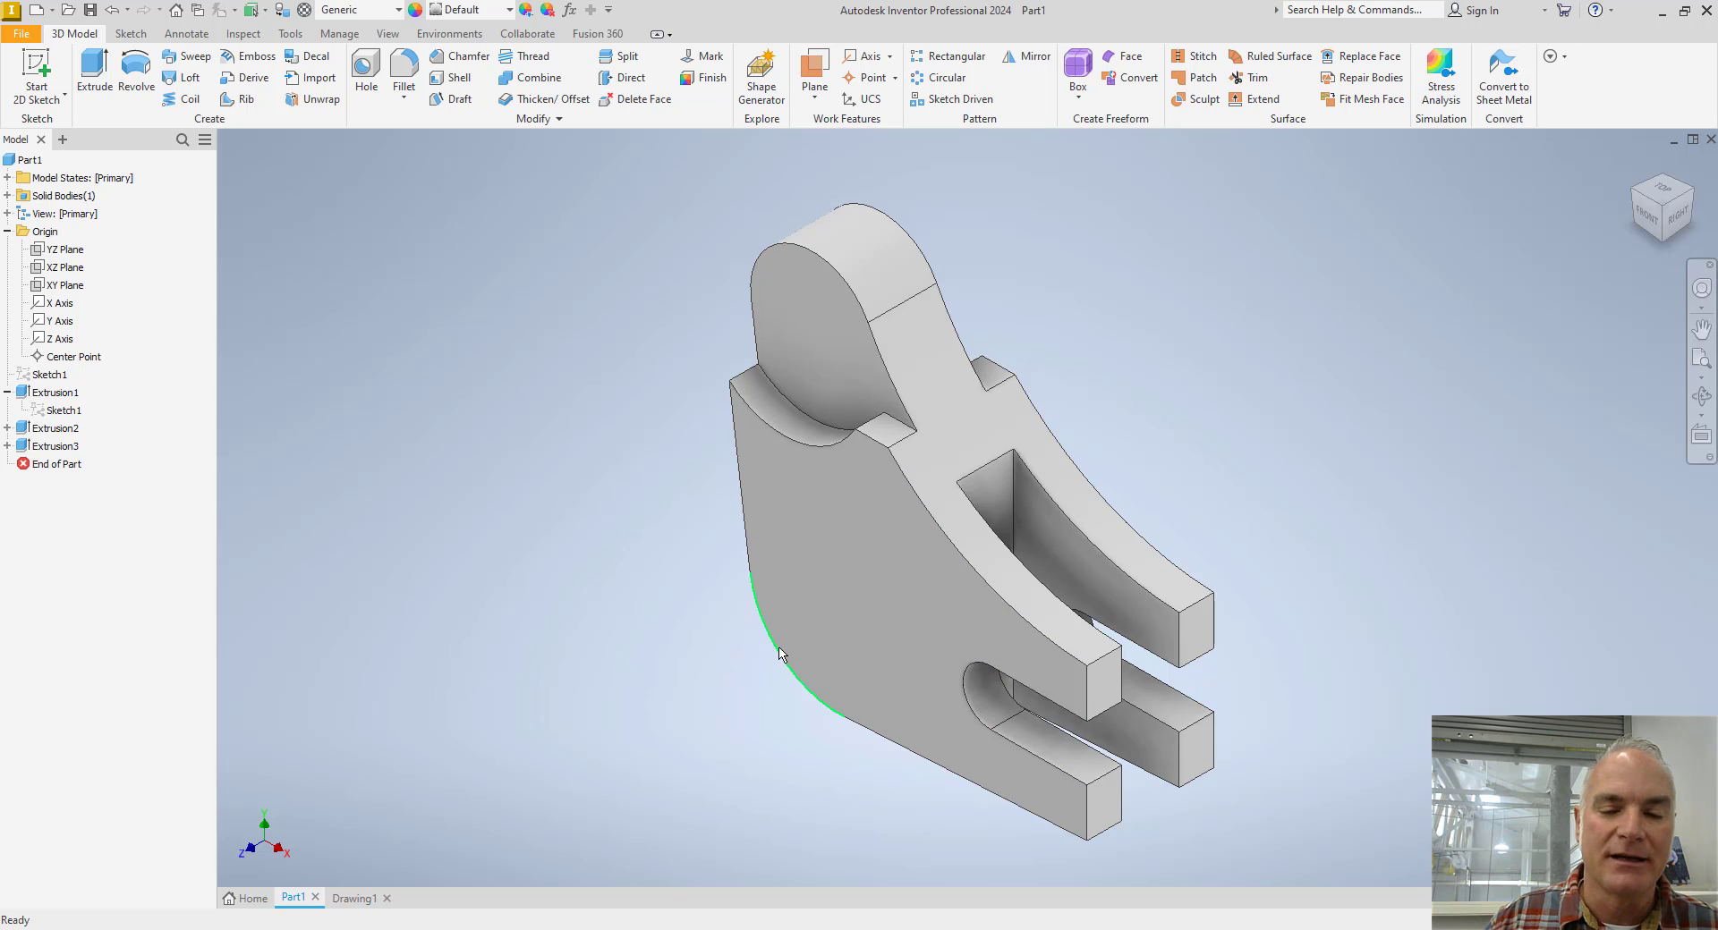
Place a through-all hole on the lever's front face, concentric with the lower rounded corner, with the drawing's .750 in ream diameter.
{"action": "left_click", "coordinate": [362, 67]}
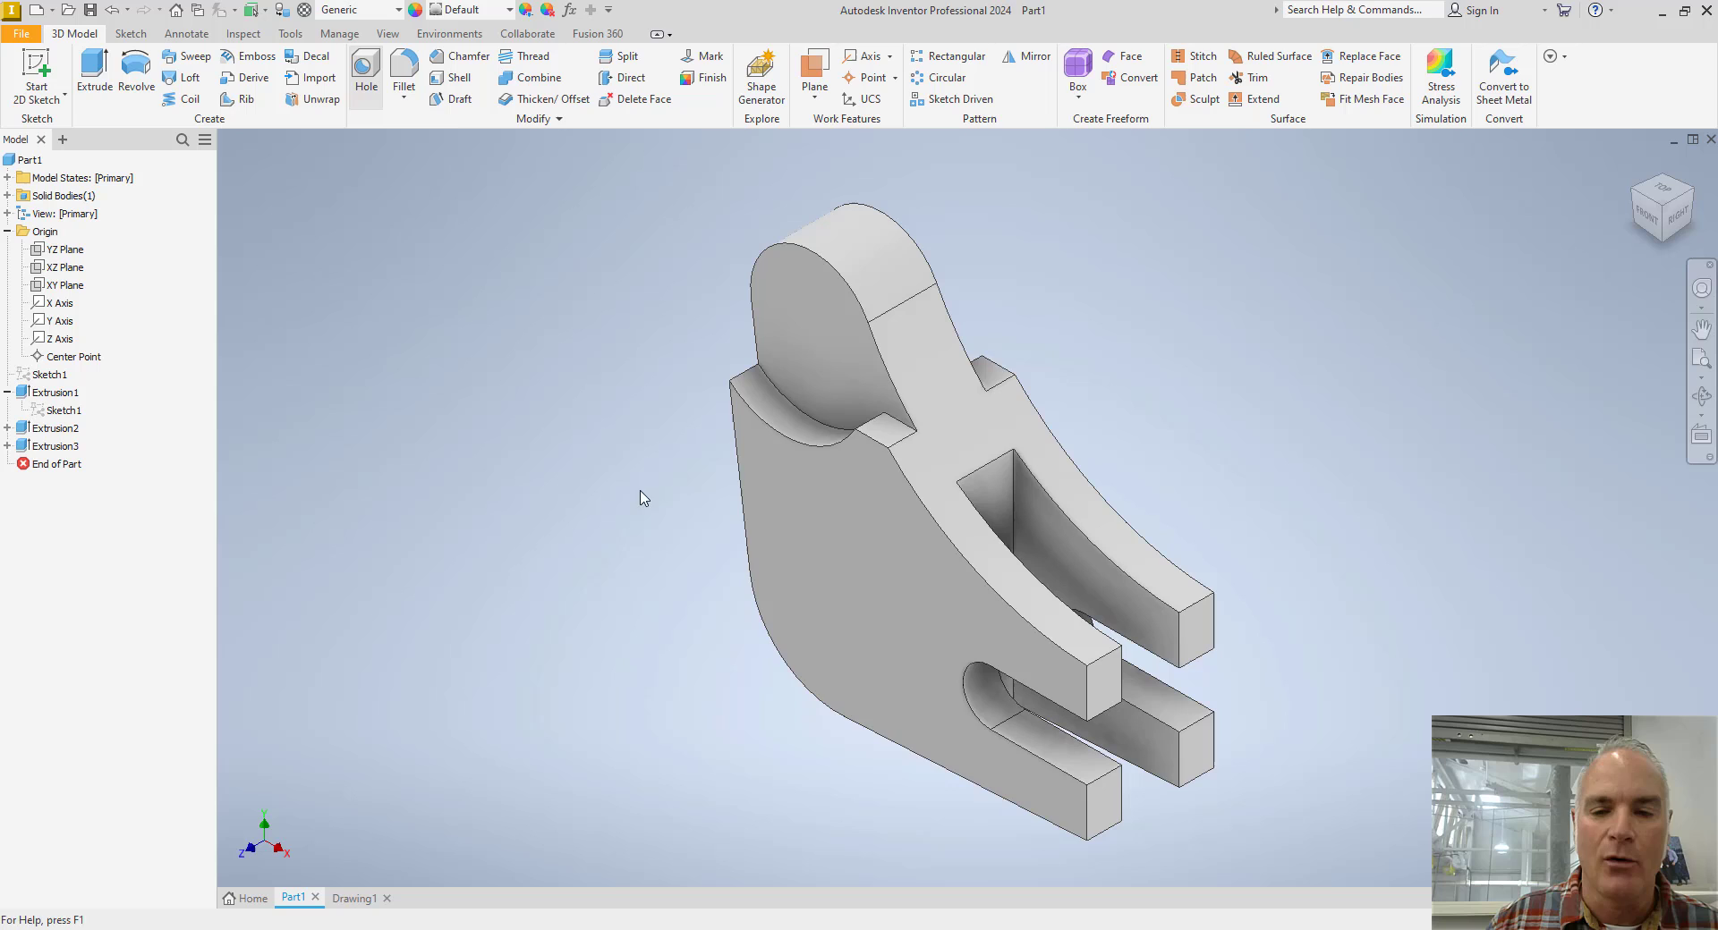
{"action": "left_click", "coordinate": [817, 616]}
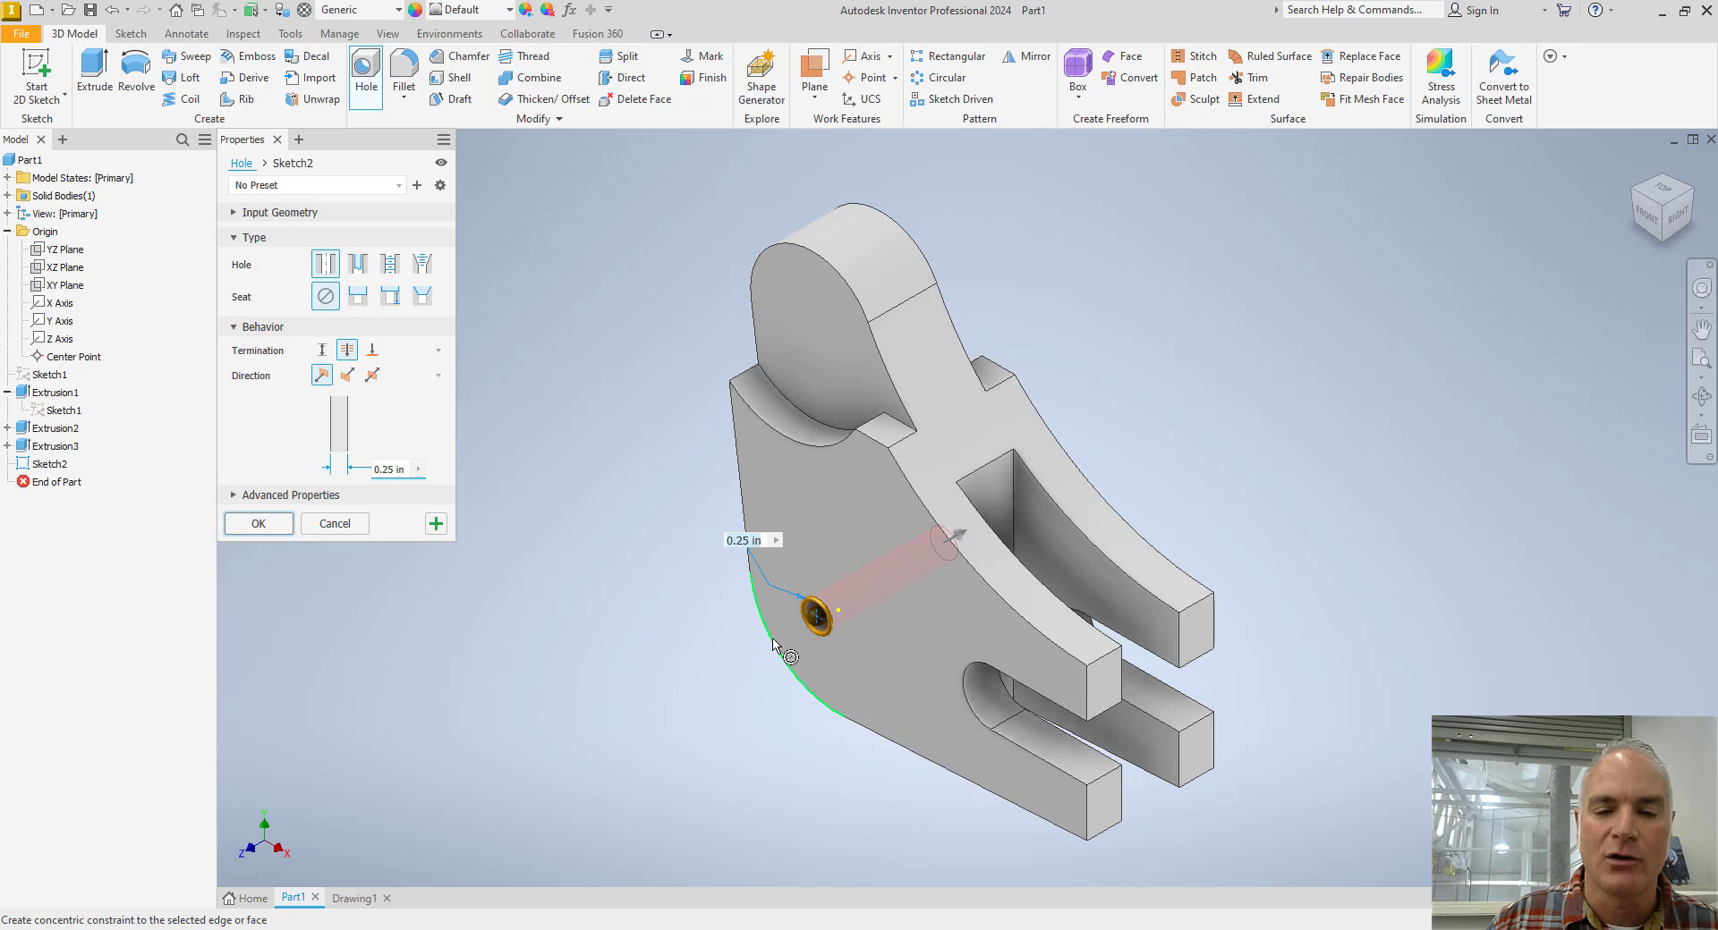
{"action": "left_click", "coordinate": [773, 641]}
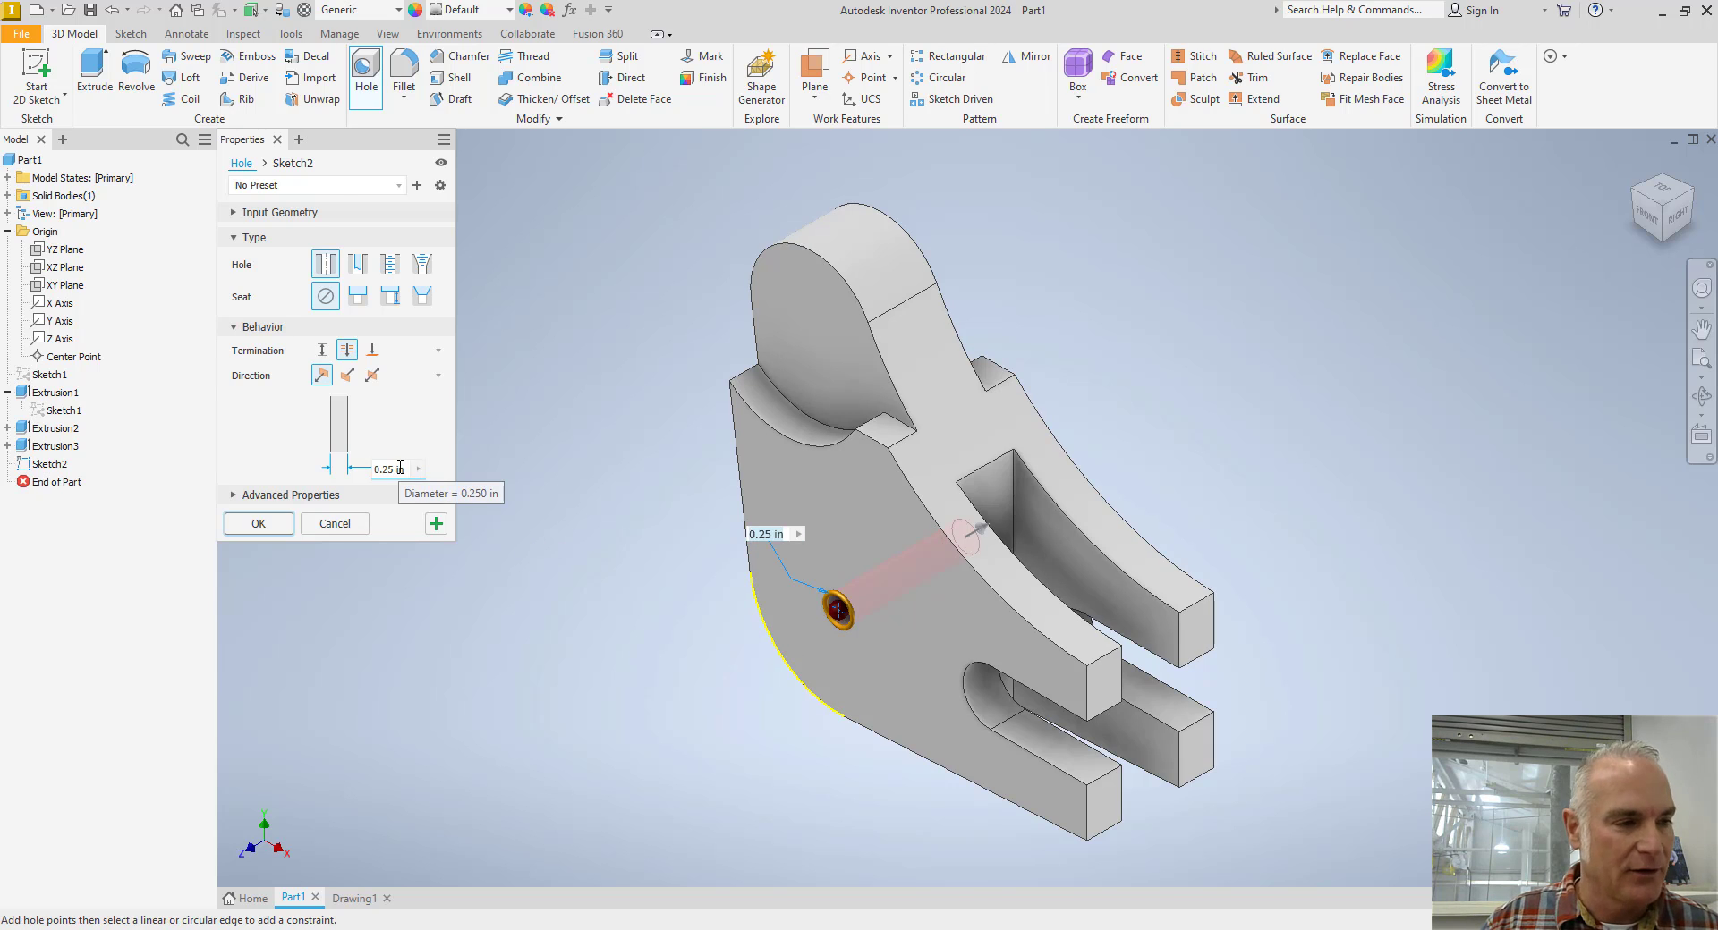
{"action": "key", "text": "alt+Tab"}
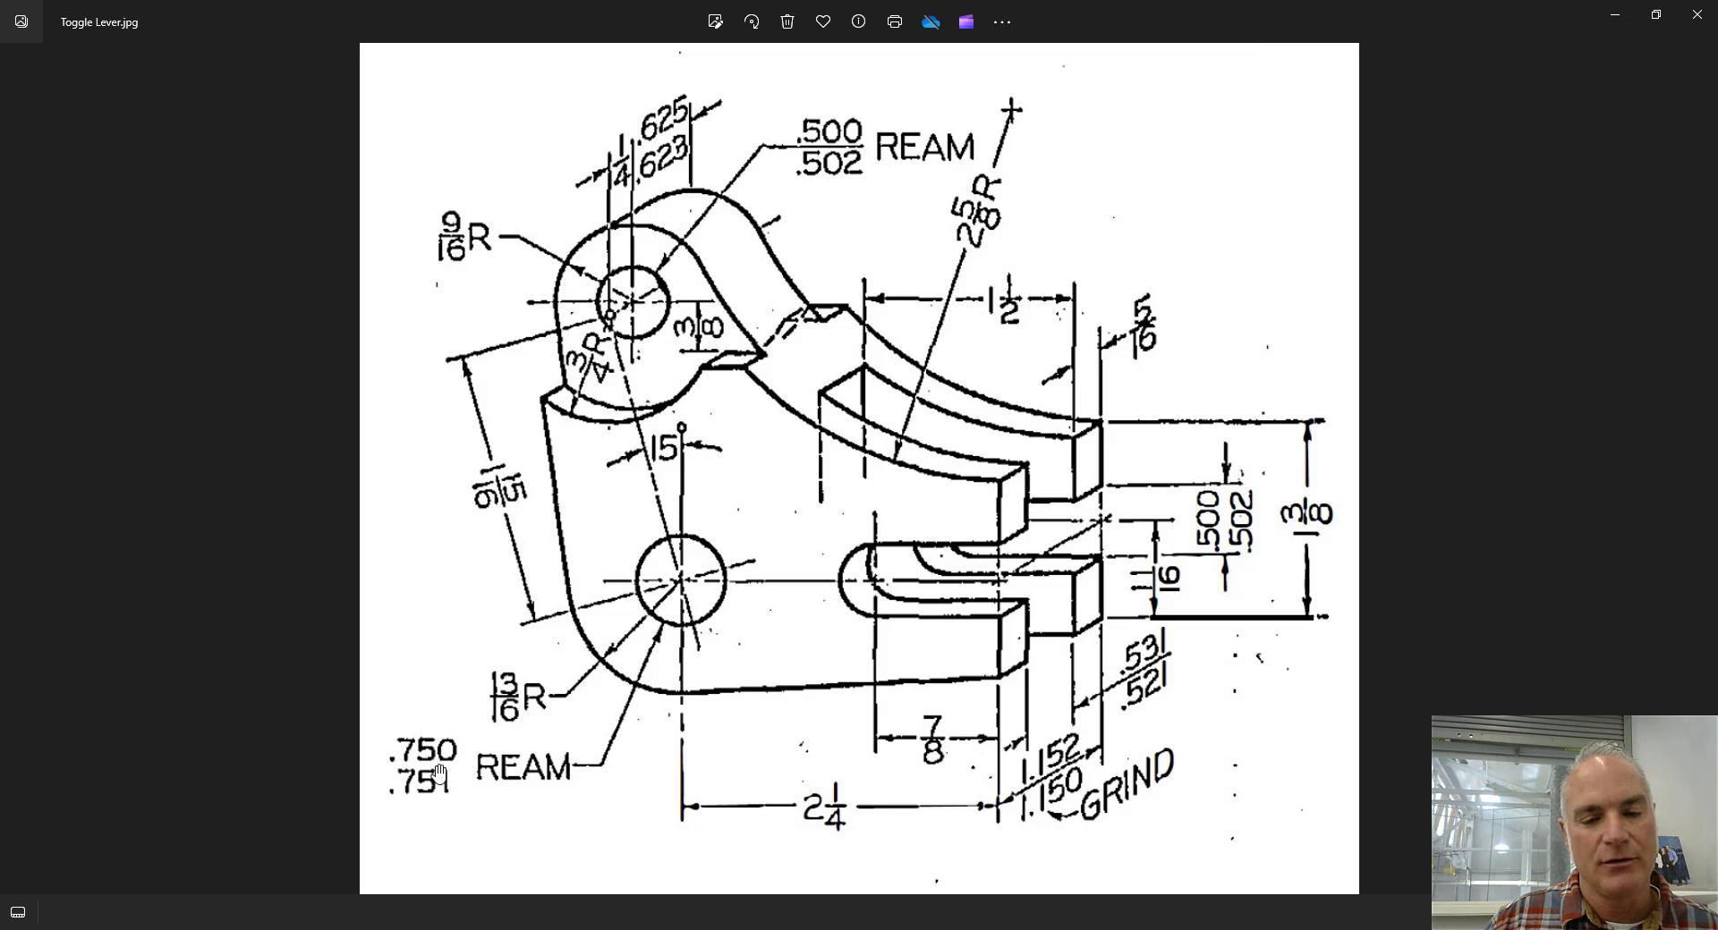
{"action": "key", "text": "alt+Tab"}
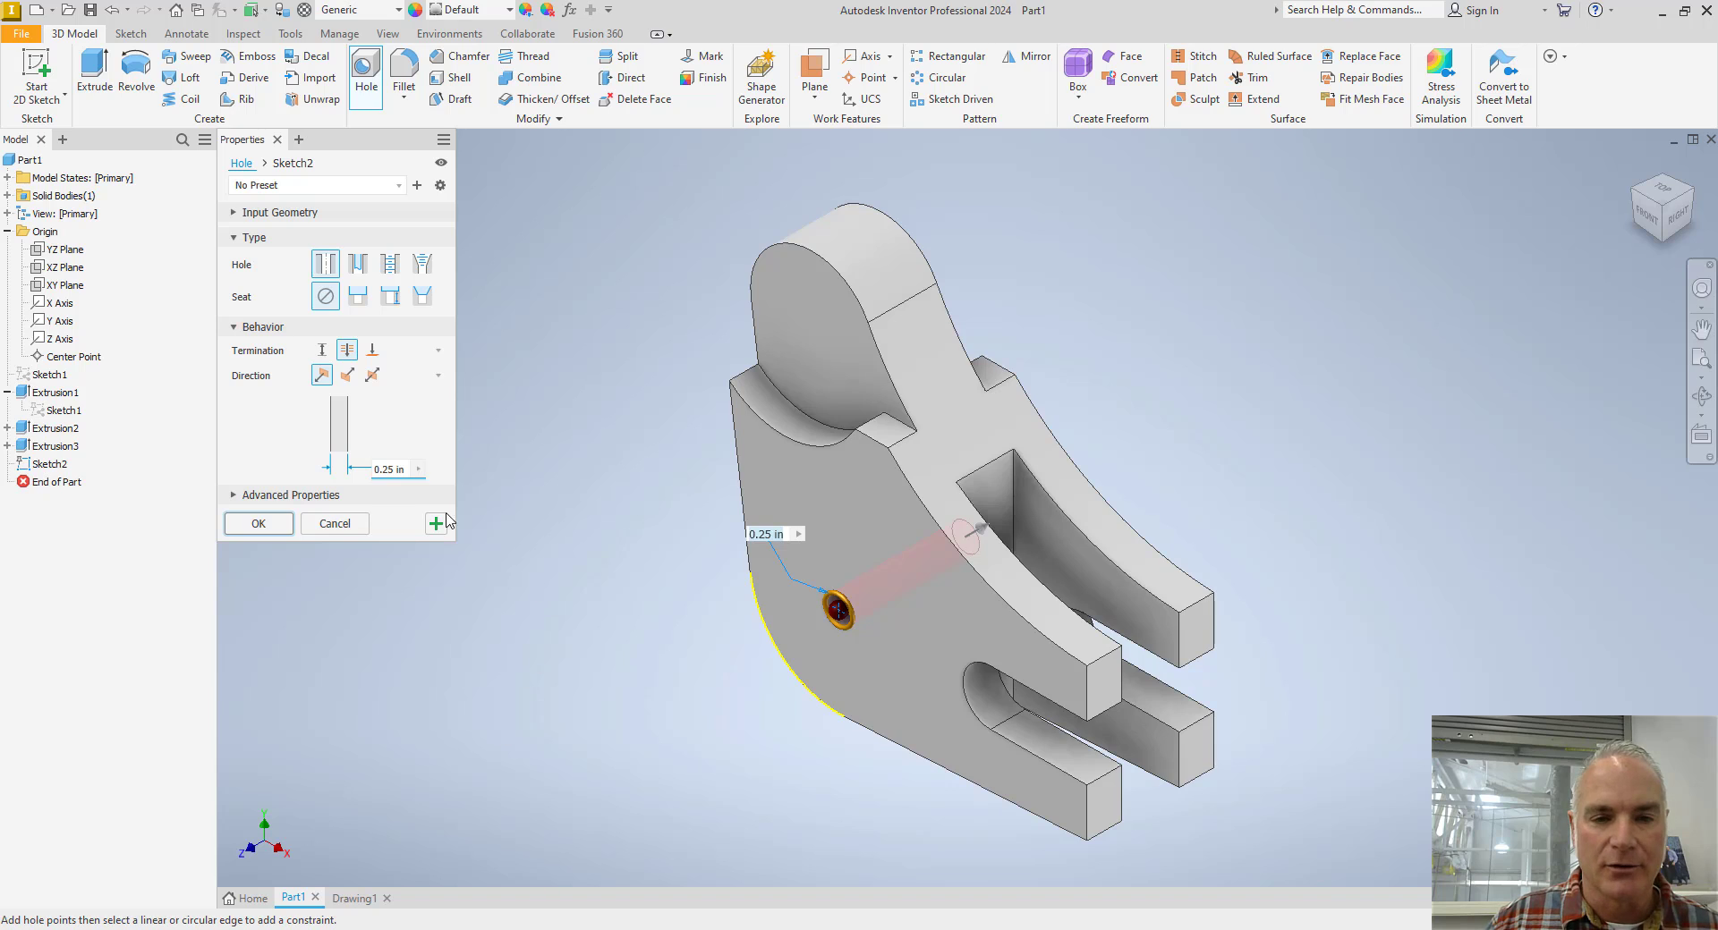
{"action": "left_click", "coordinate": [385, 468]}
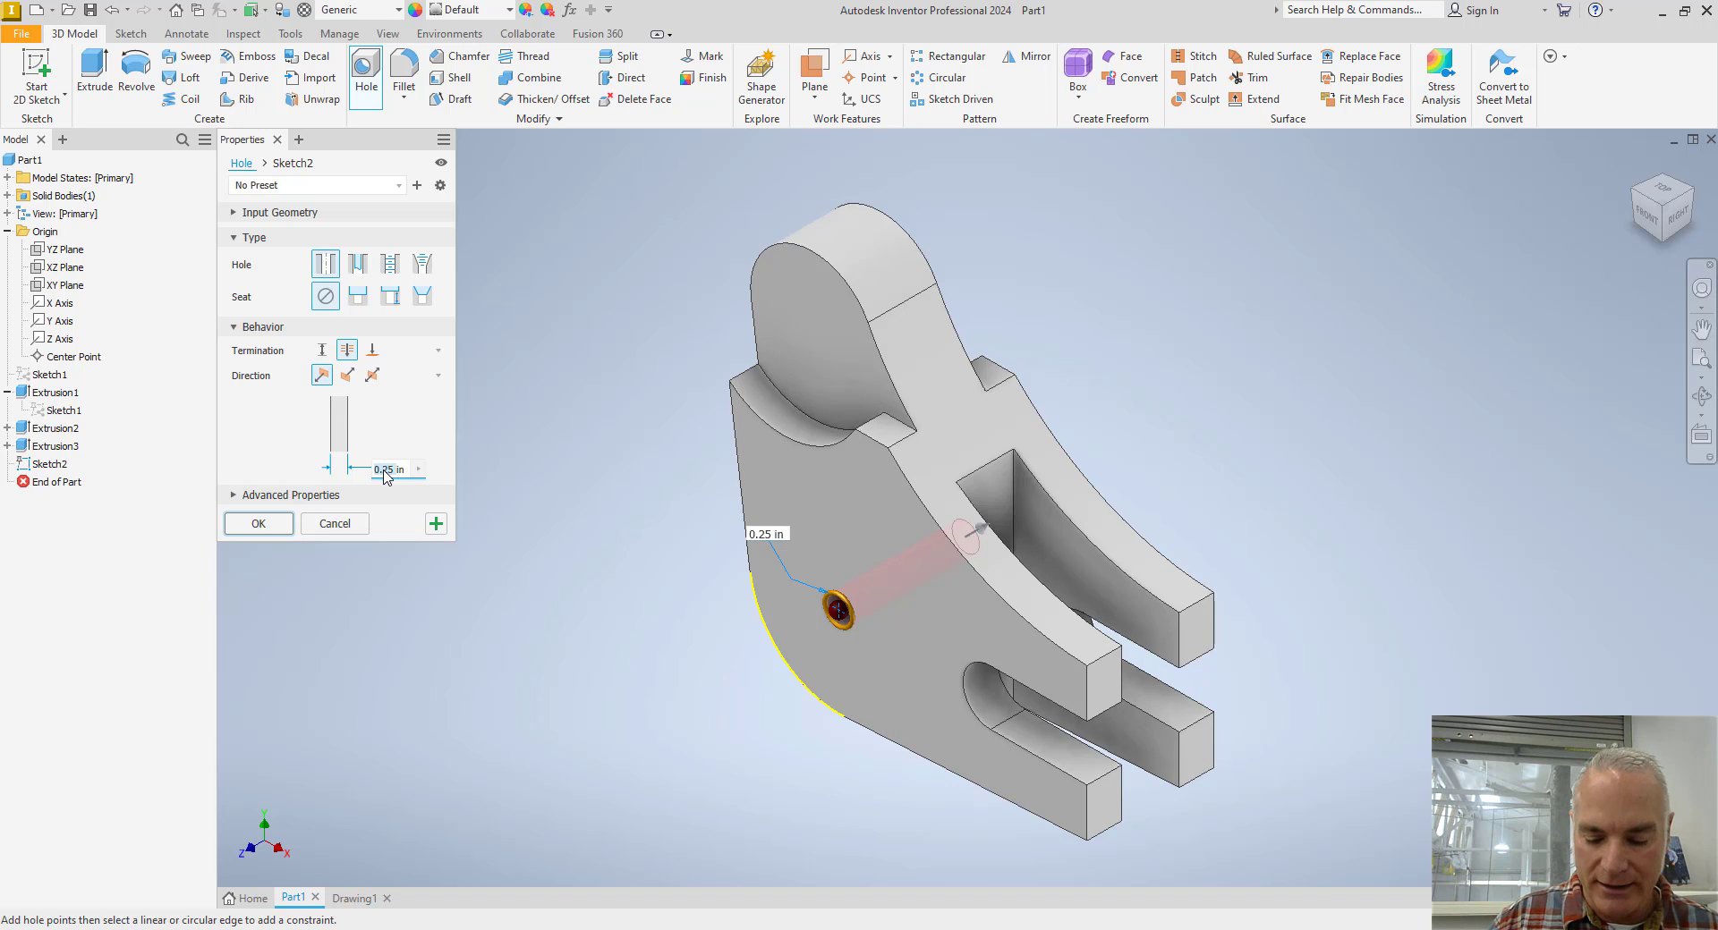
{"action": "type", "text": ".750in"}
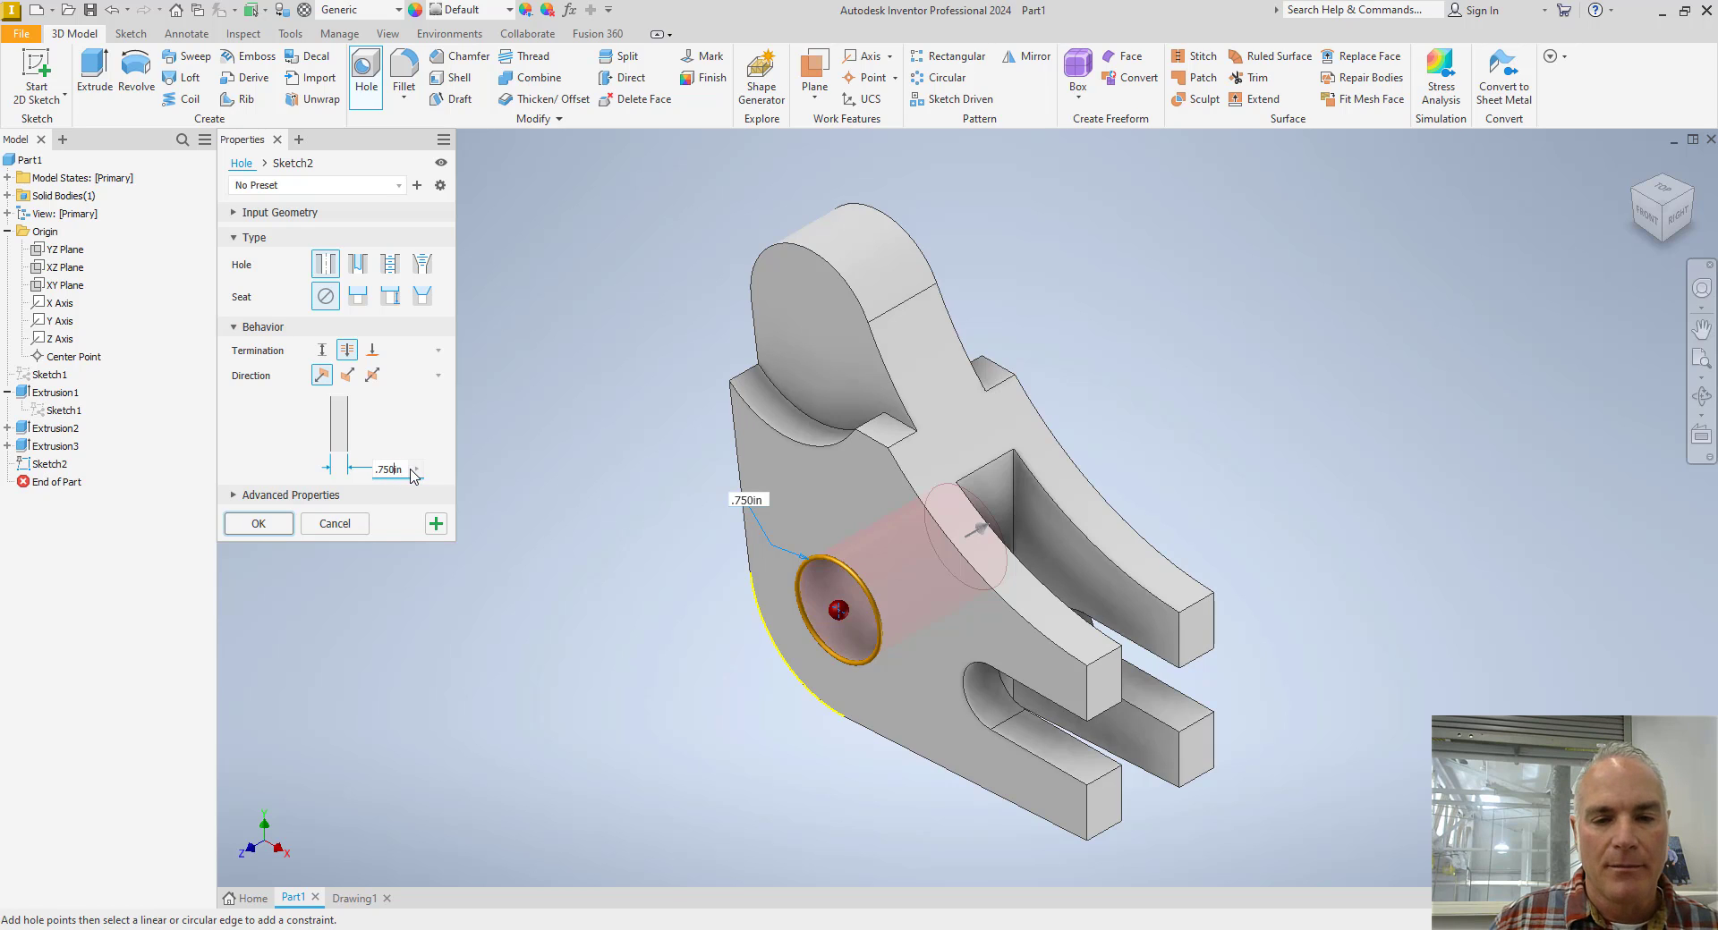
Give the lower hole's diameter a Limits-Stacked tolerance of 0.751 in upper and 0.750 in lower, and complete the hole.
{"action": "left_click", "coordinate": [415, 470]}
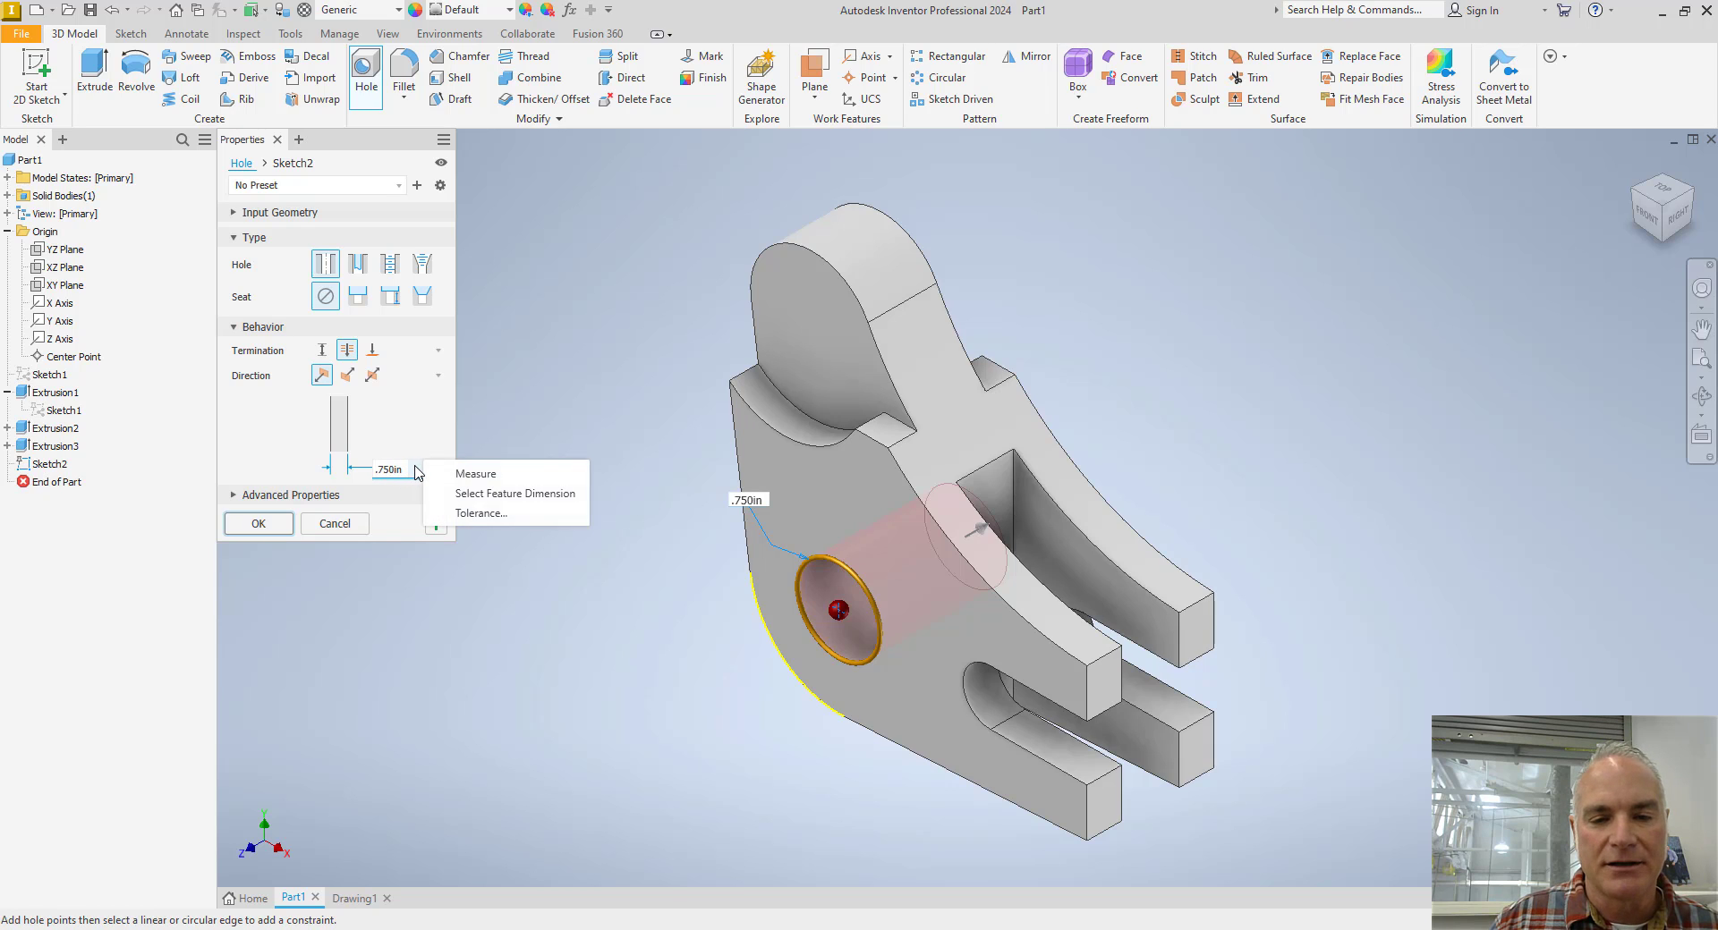
{"action": "left_click", "coordinate": [469, 514]}
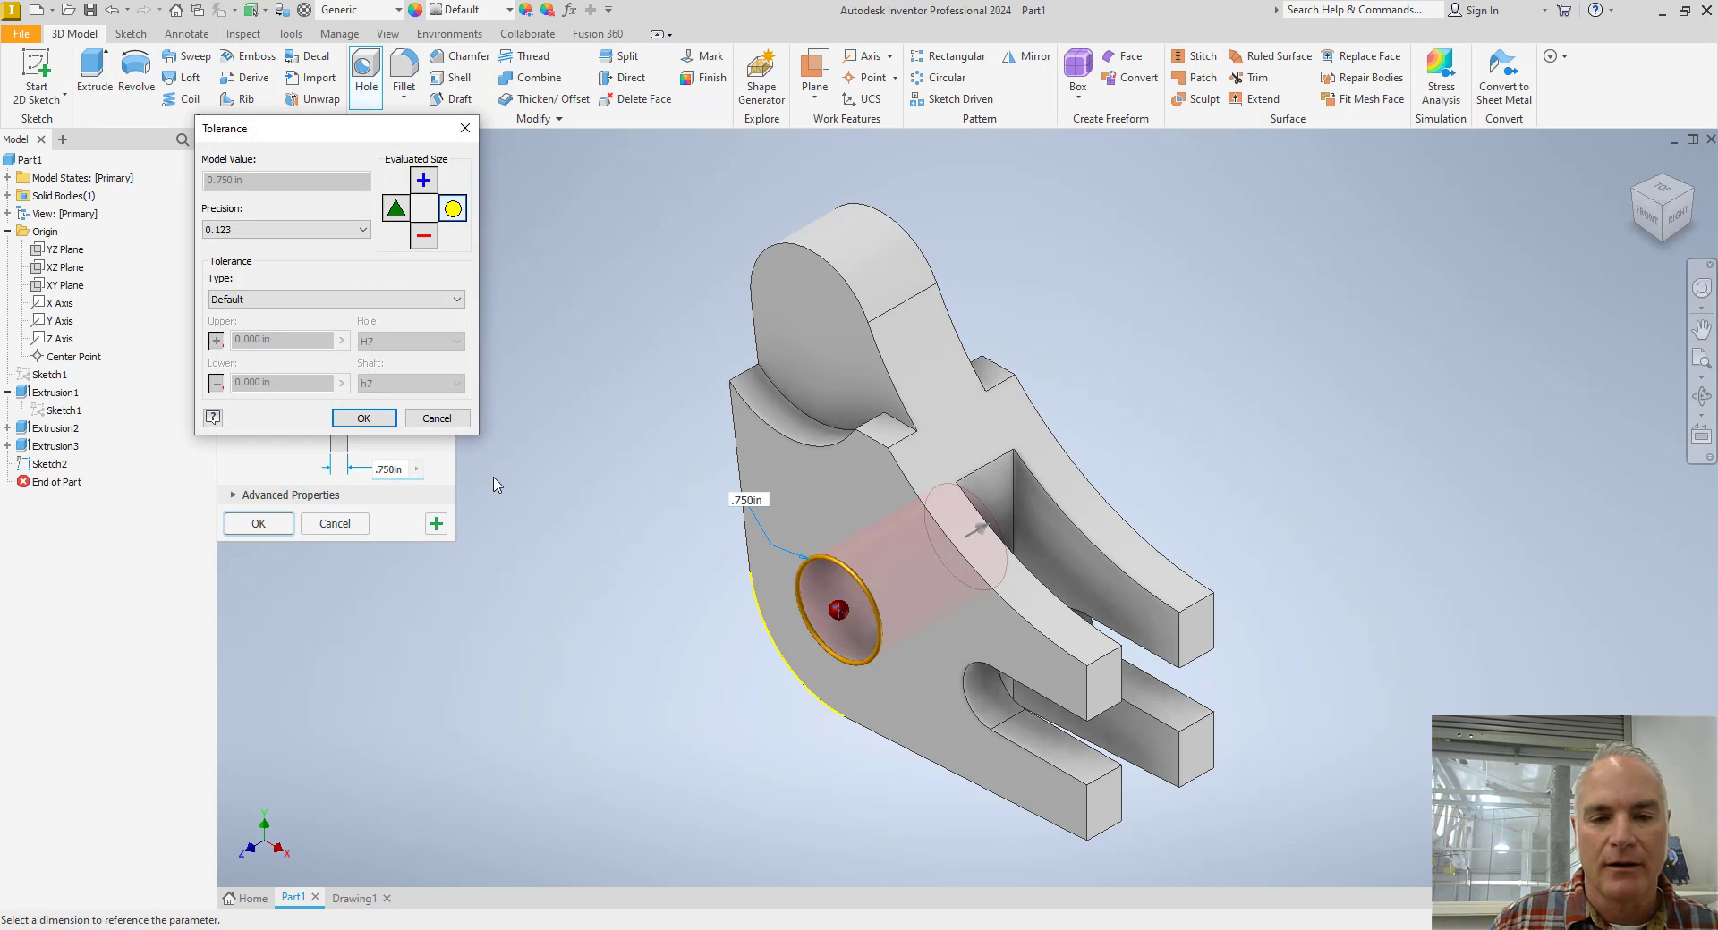
{"action": "left_click", "coordinate": [320, 302]}
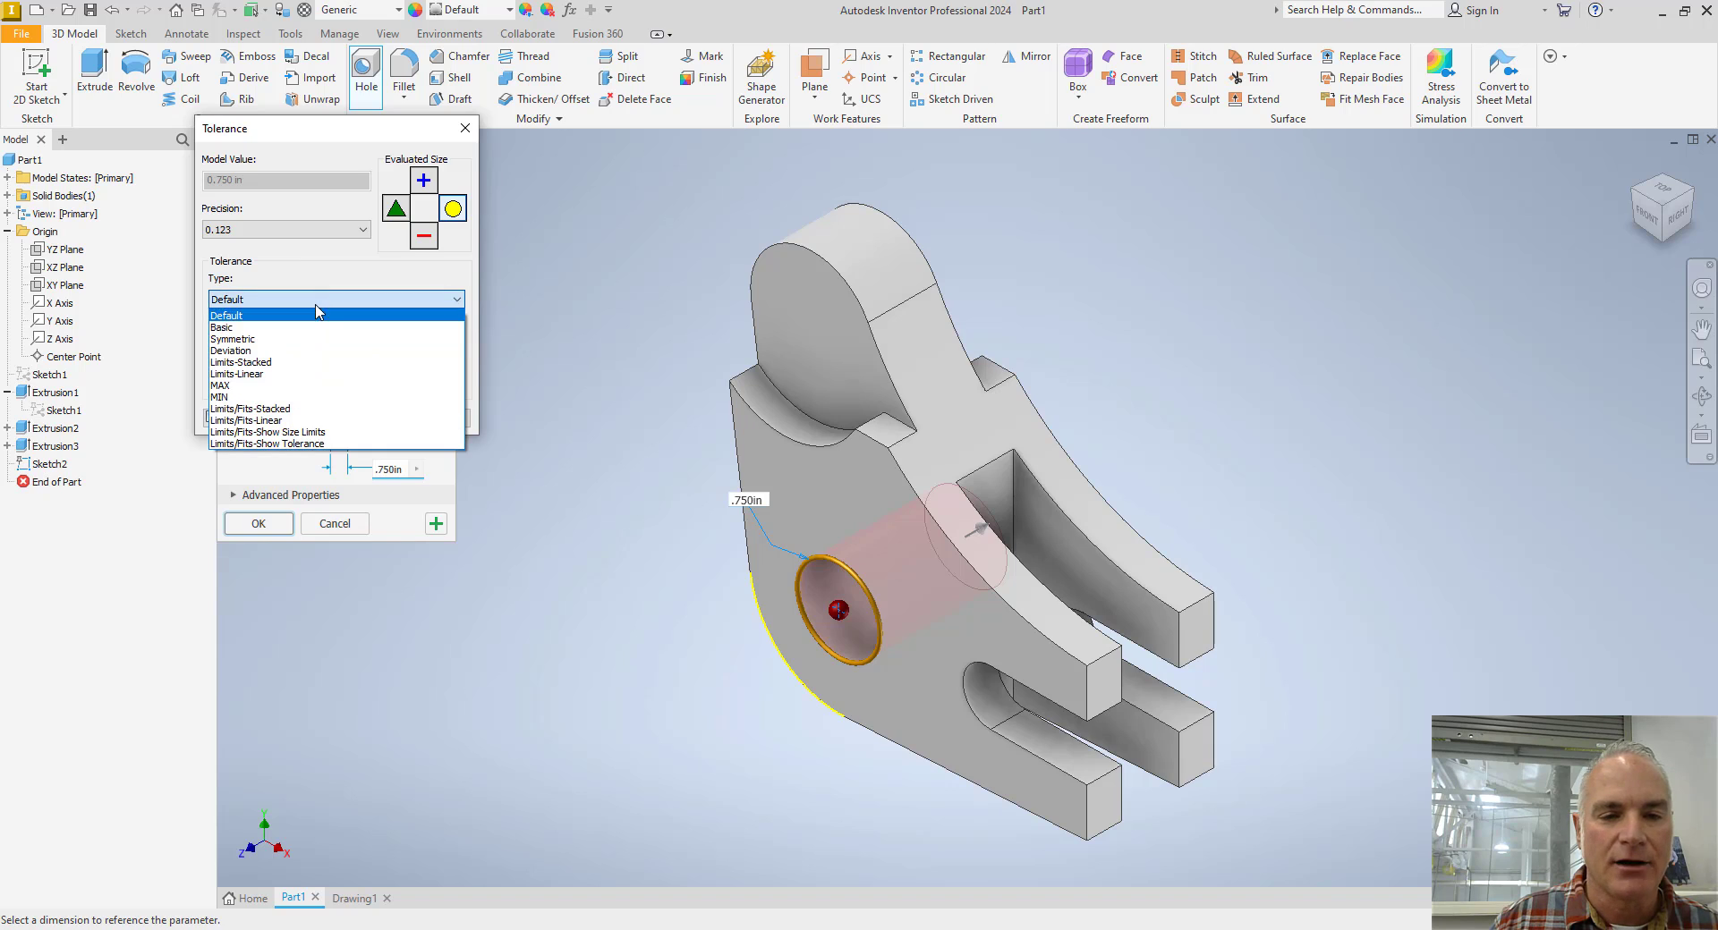
{"action": "left_click", "coordinate": [285, 363]}
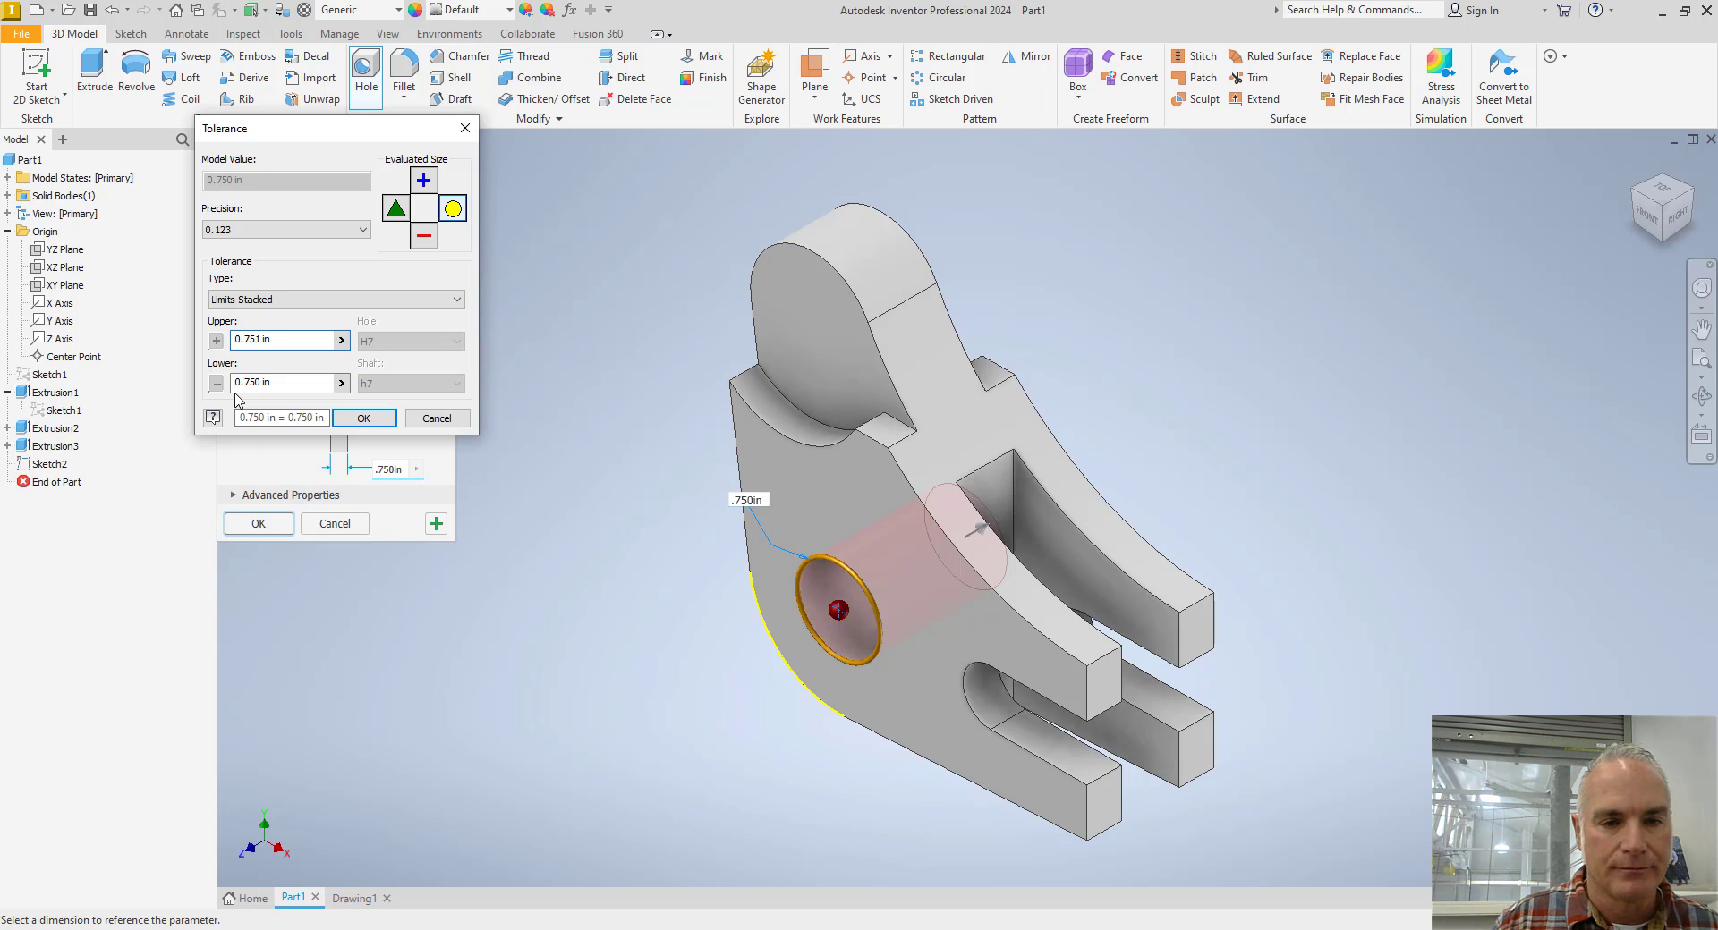
{"action": "left_click", "coordinate": [364, 419]}
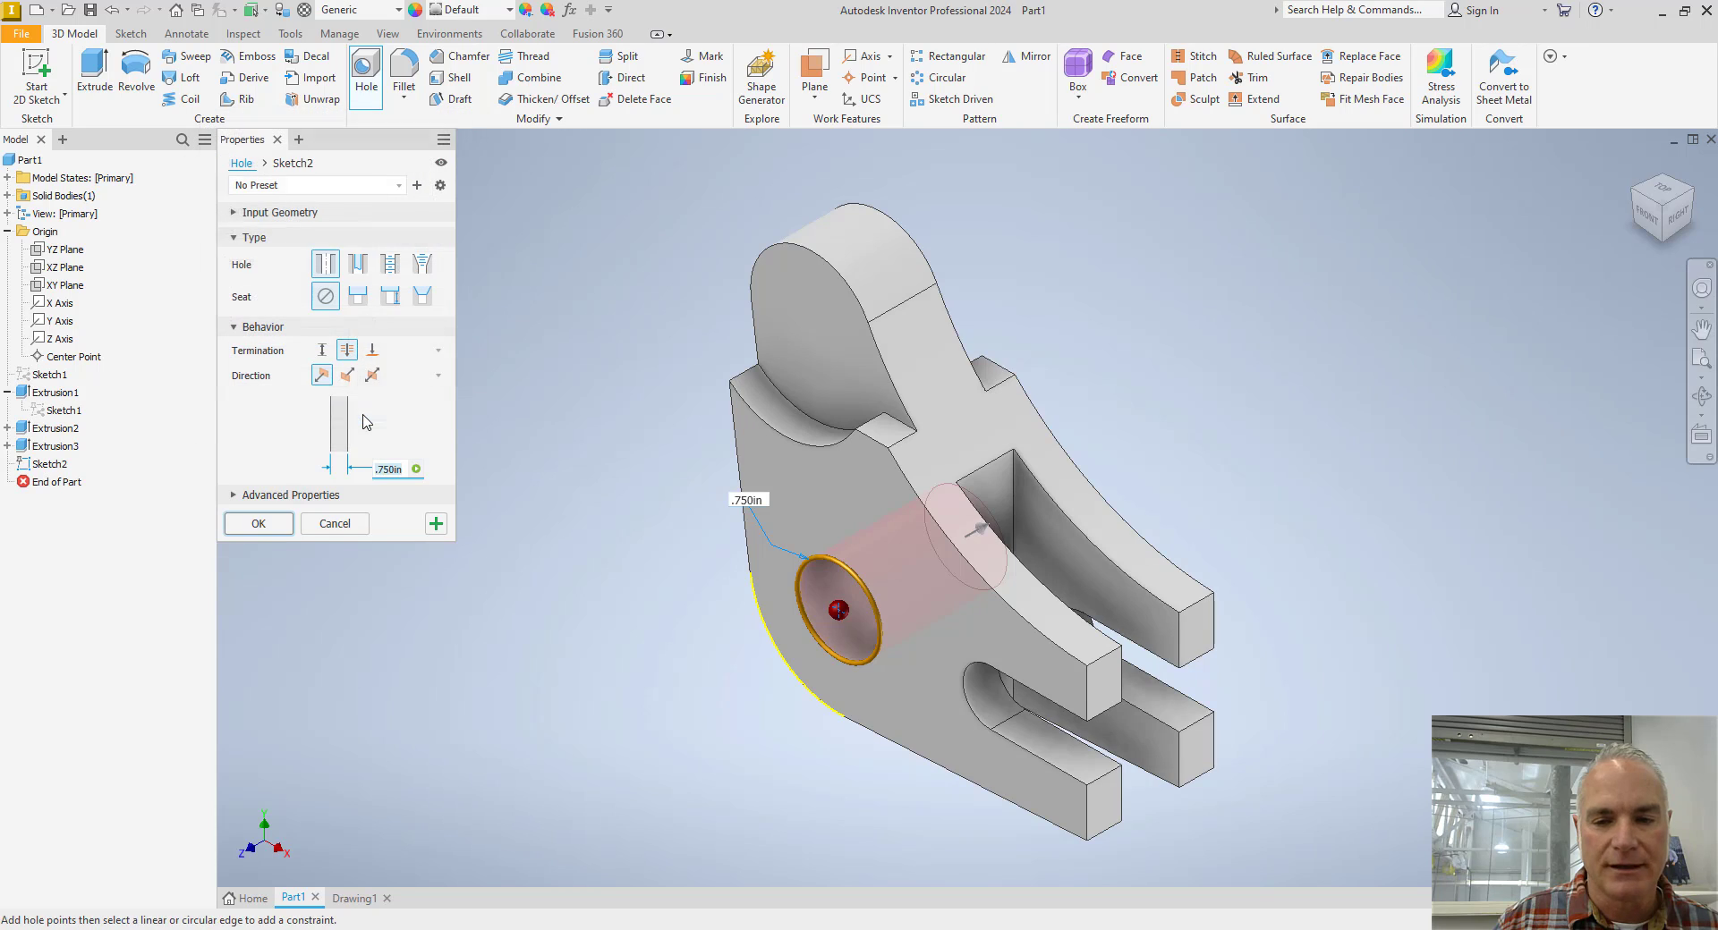
{"action": "left_click", "coordinate": [259, 524]}
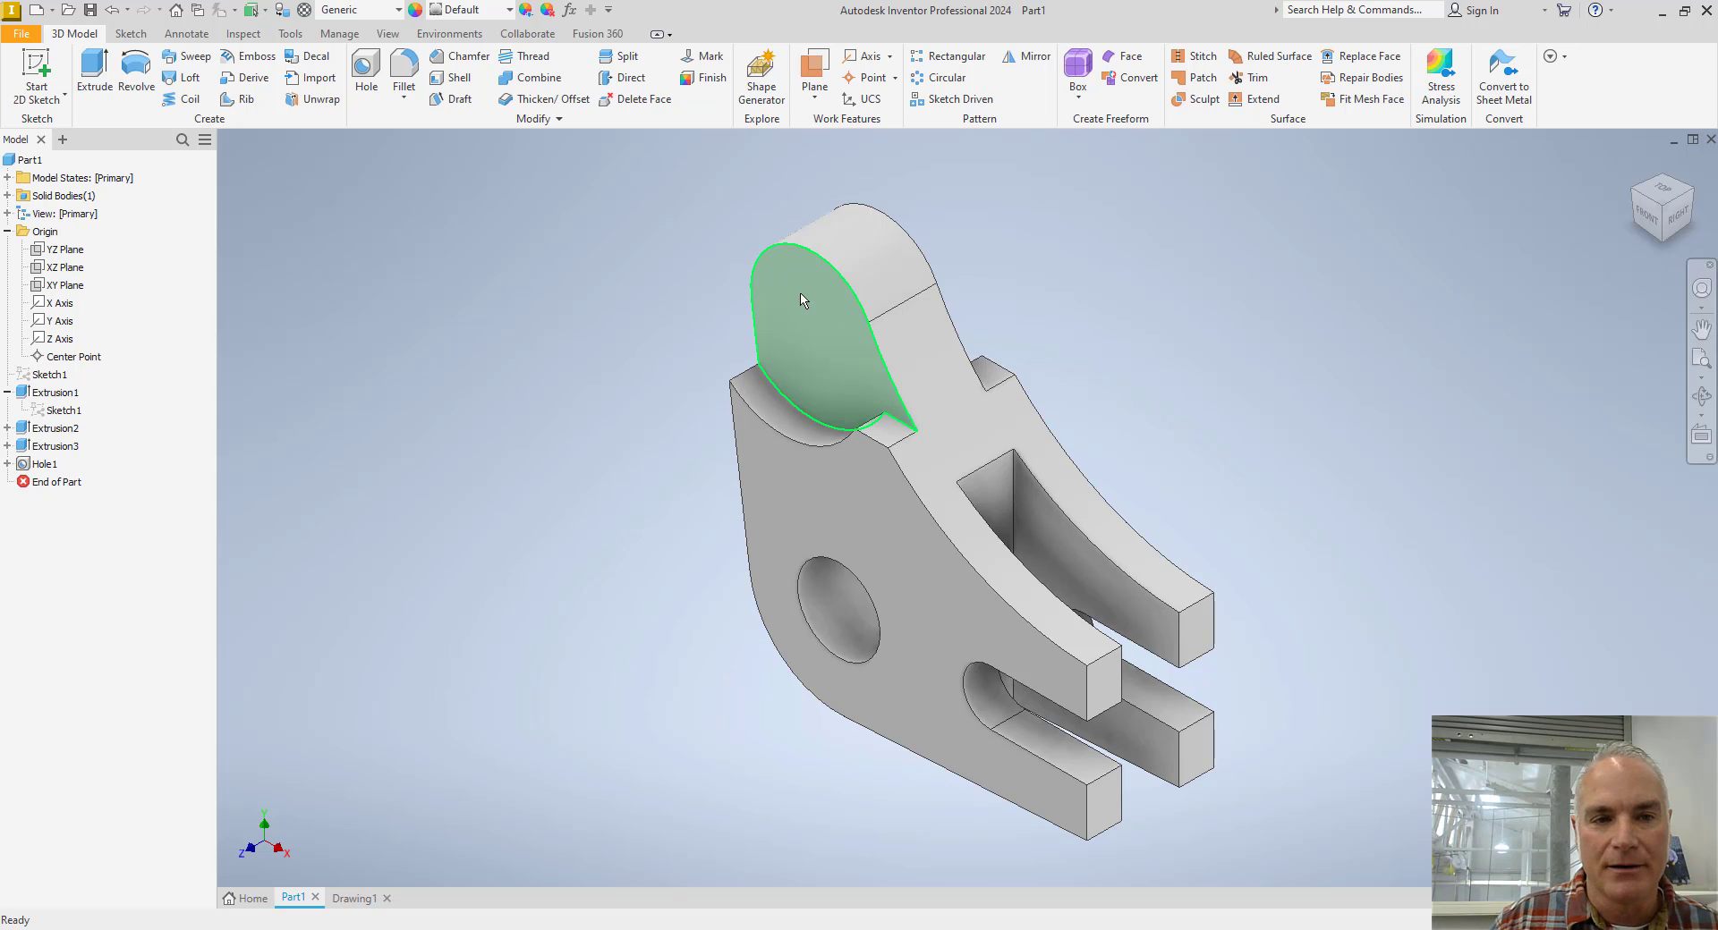
Place a through-all hole on the boss face, concentric with its rounded end, with the drawing's .500 in ream diameter.
{"action": "left_click", "coordinate": [363, 73]}
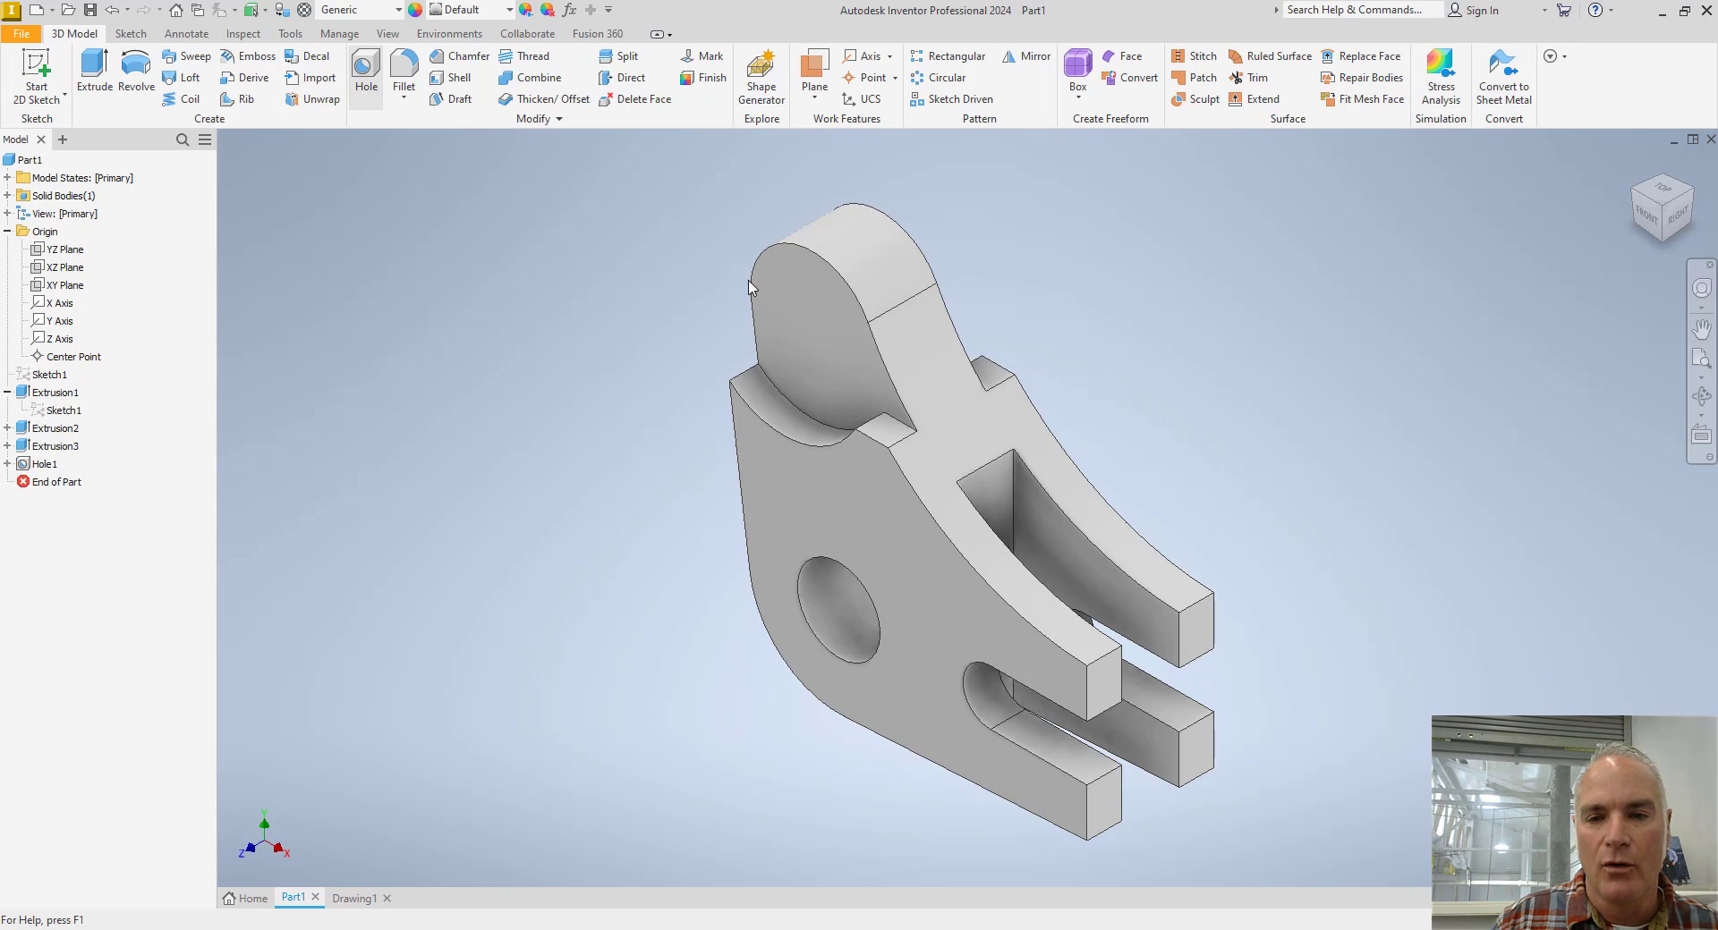
{"action": "left_click", "coordinate": [803, 324]}
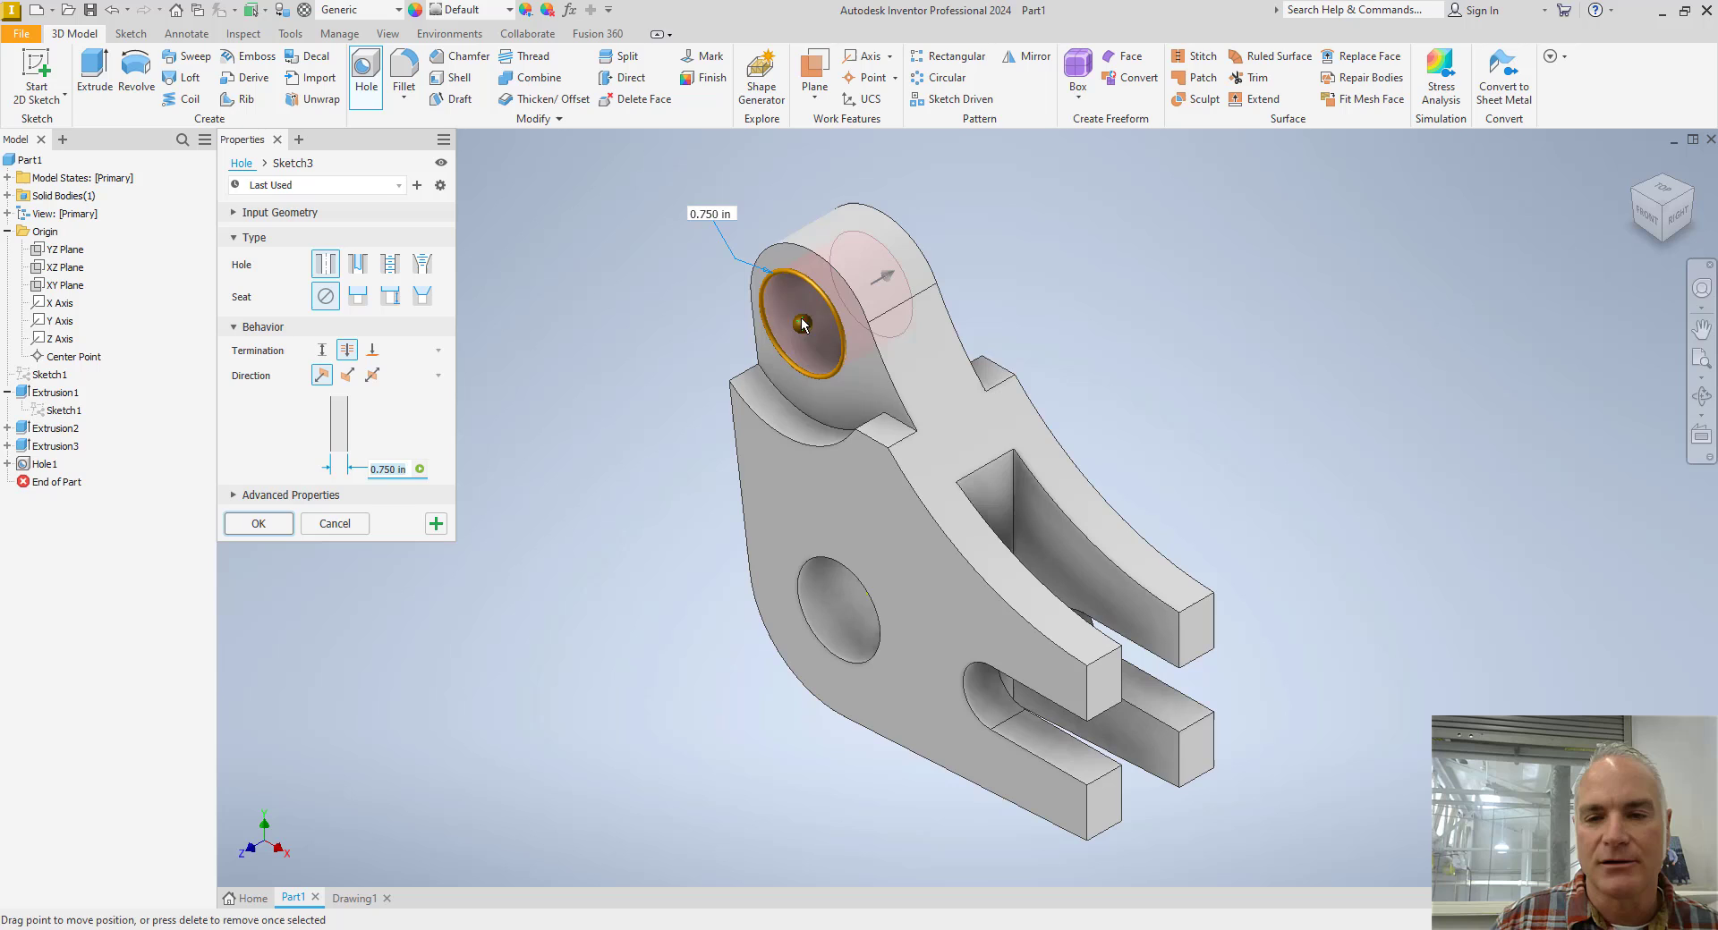
{"action": "left_click", "coordinate": [802, 257]}
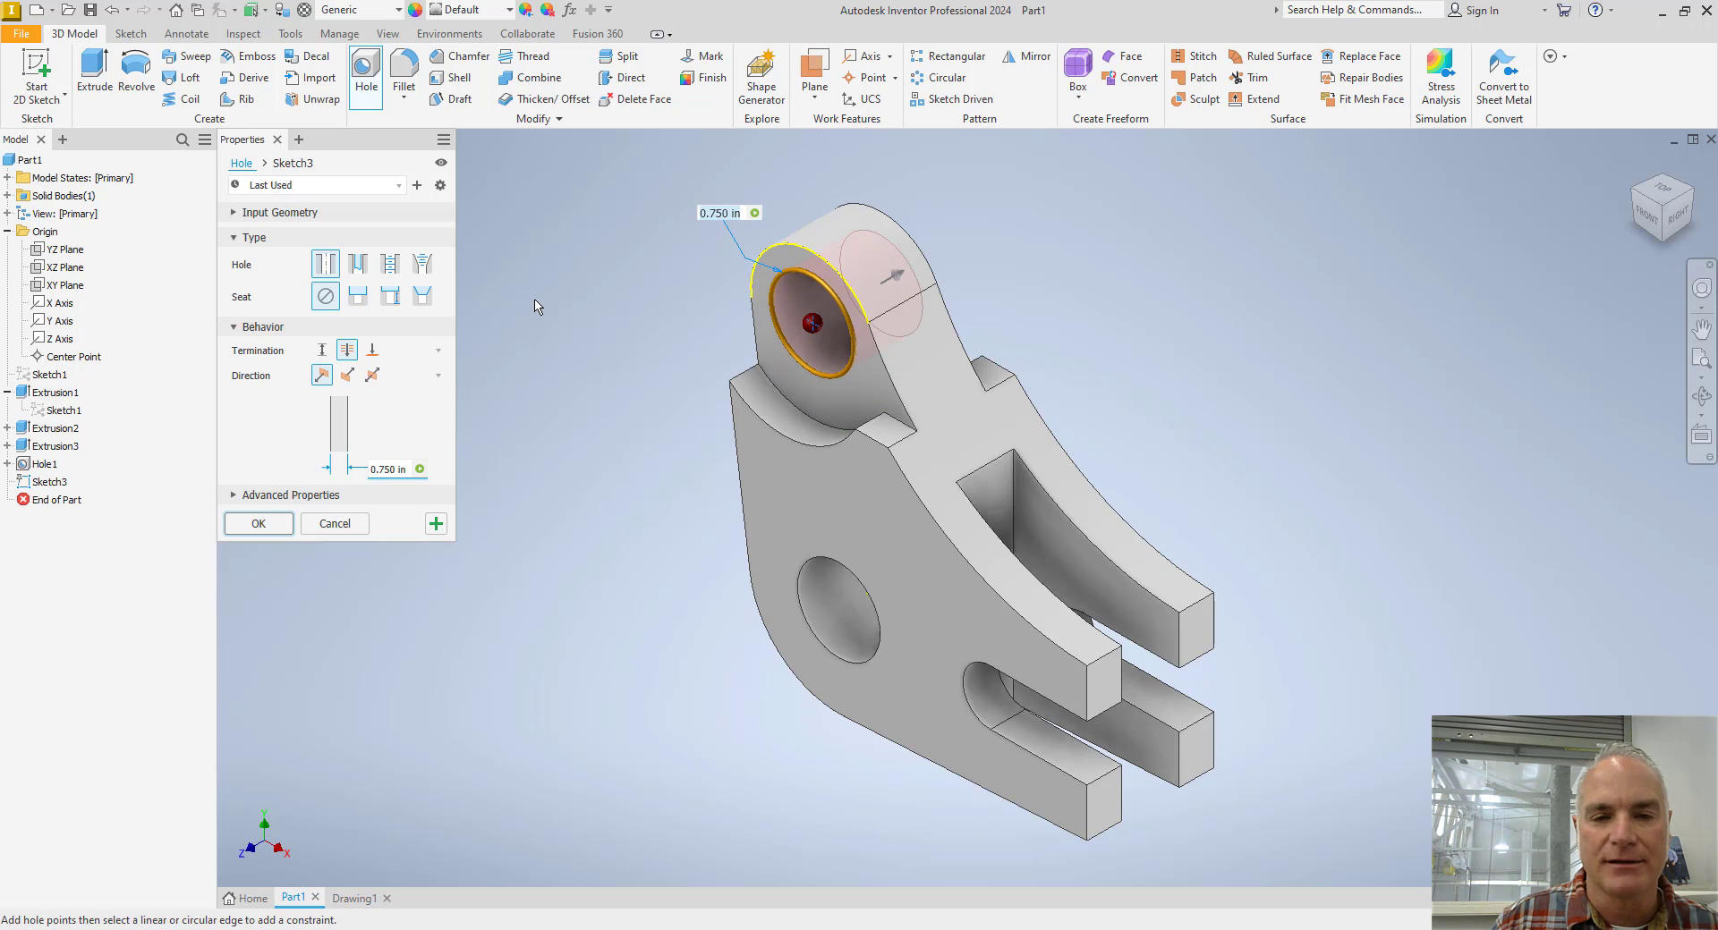
{"action": "key", "text": "alt+Tab"}
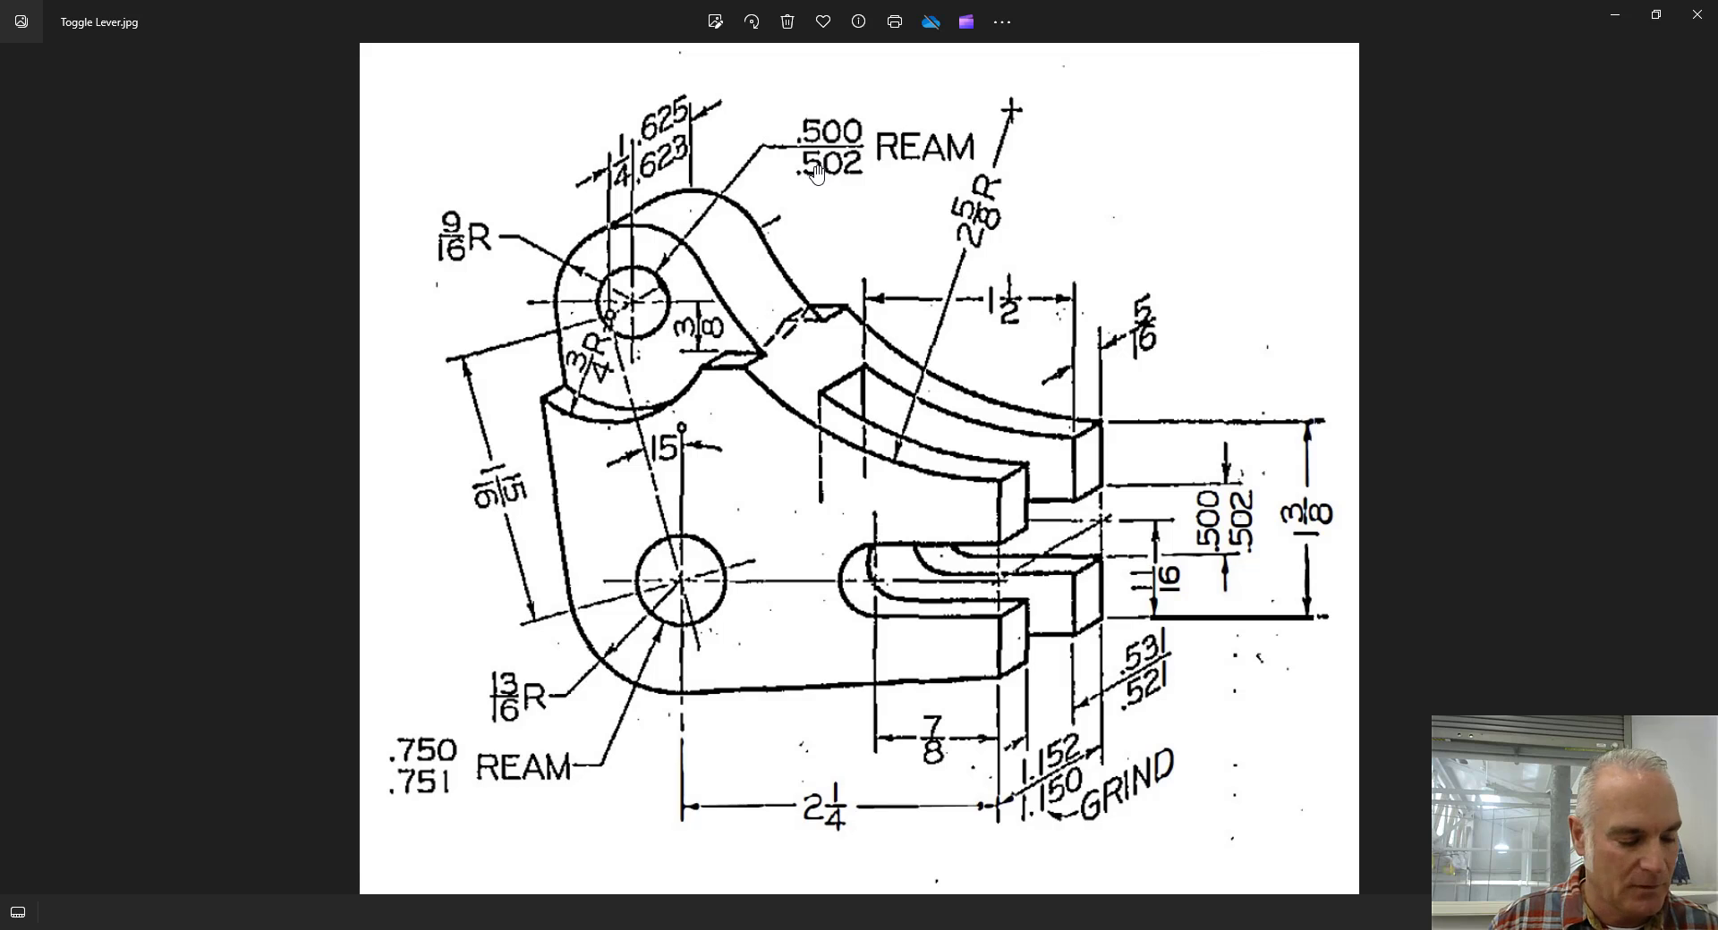
{"action": "key", "text": "alt+Tab"}
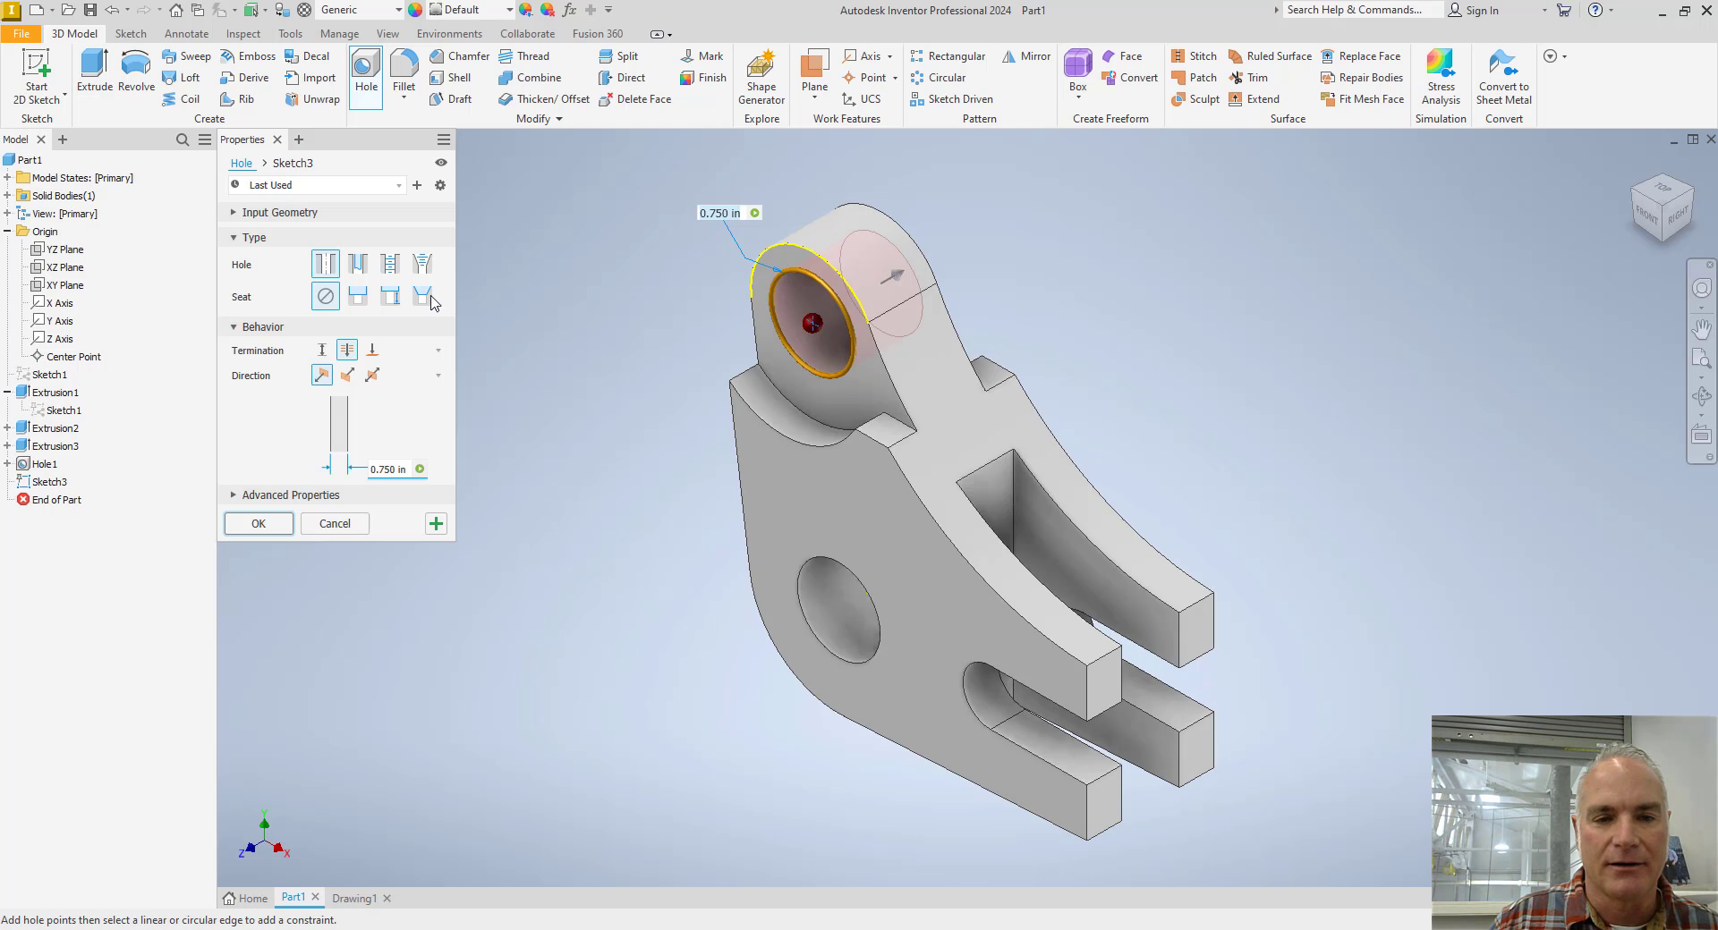
{"action": "left_click", "coordinate": [394, 467]}
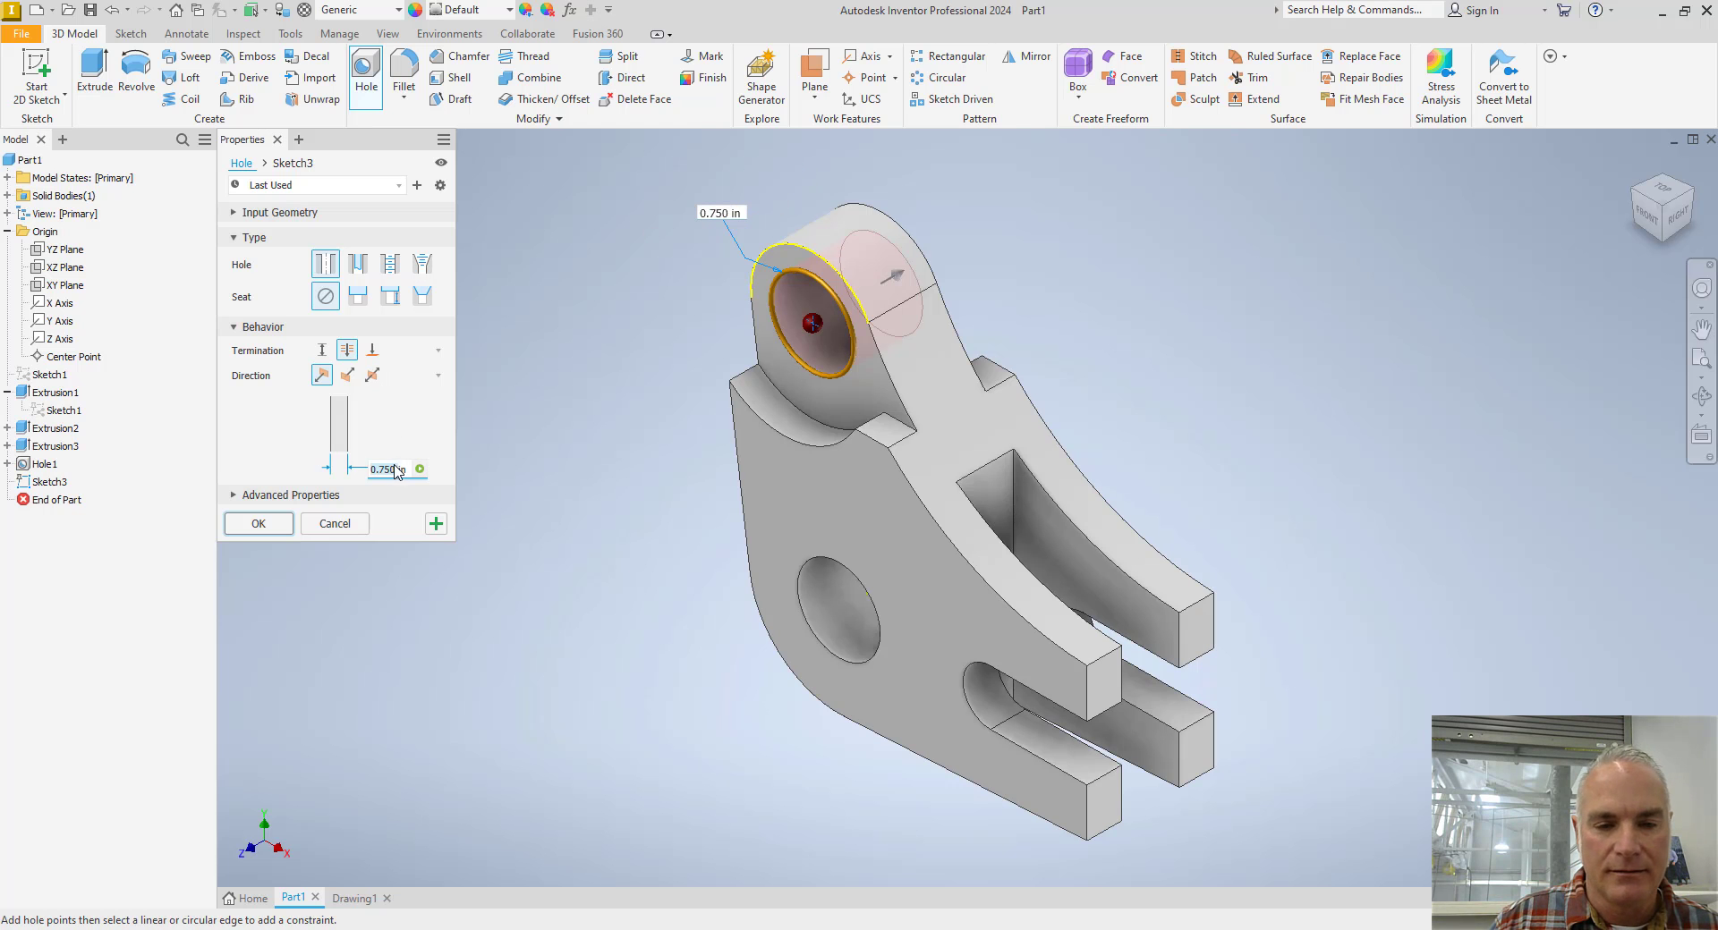
{"action": "type", "text": ".50in"}
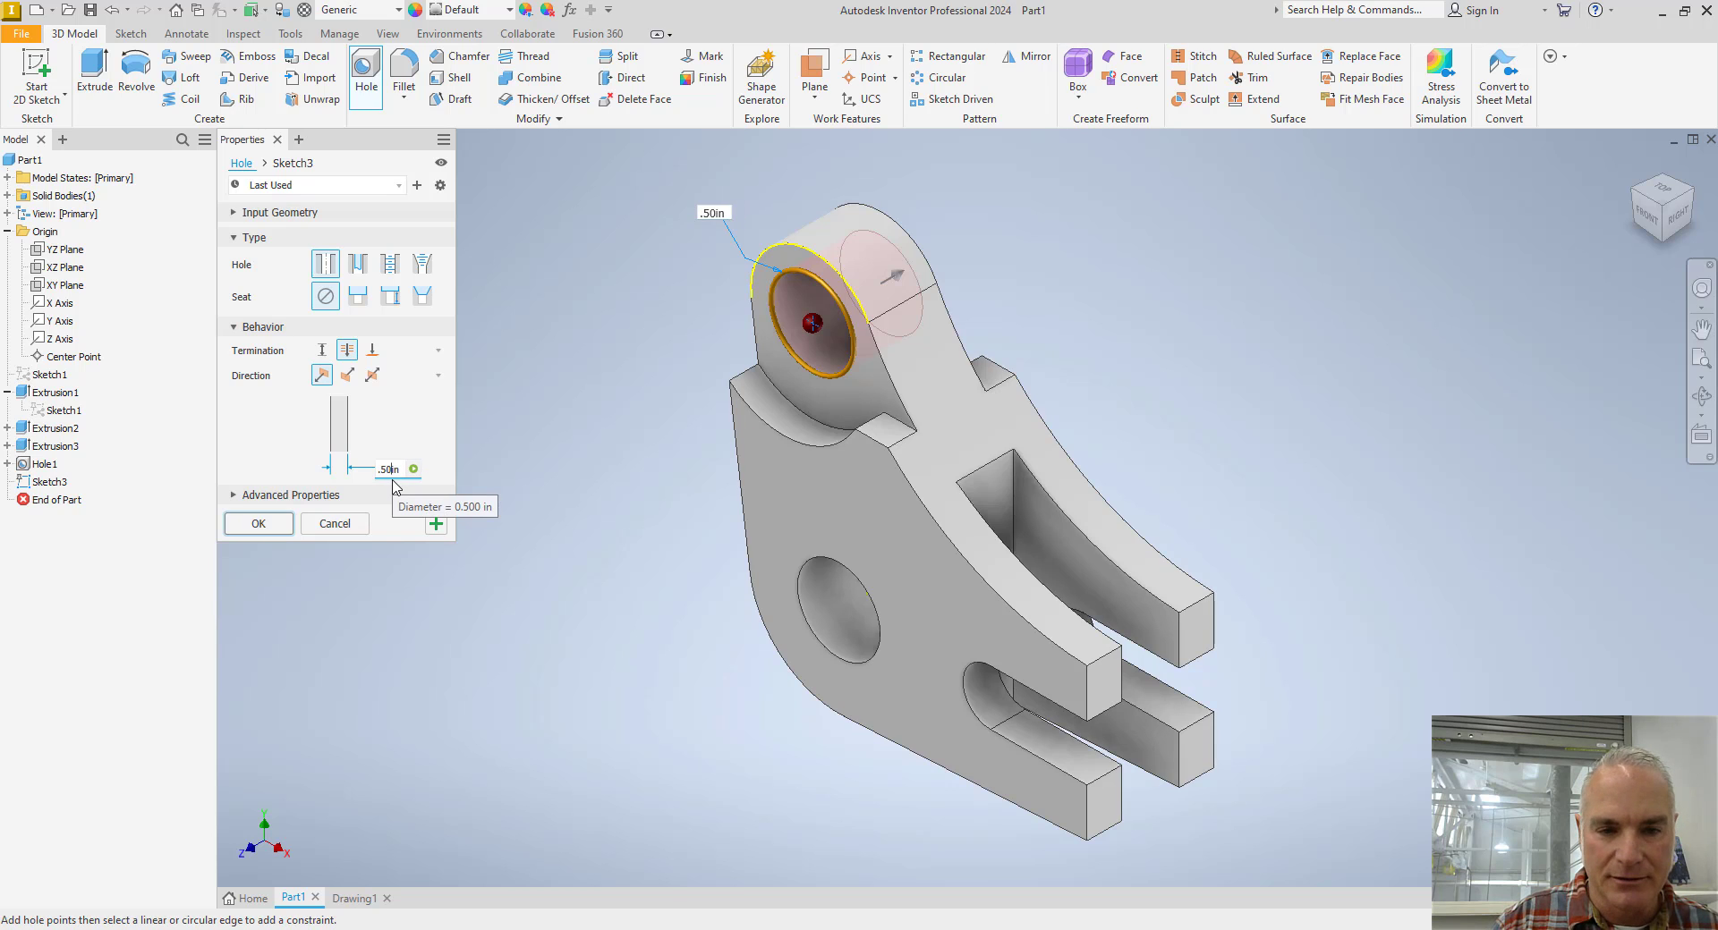
{"action": "key", "text": "Return"}
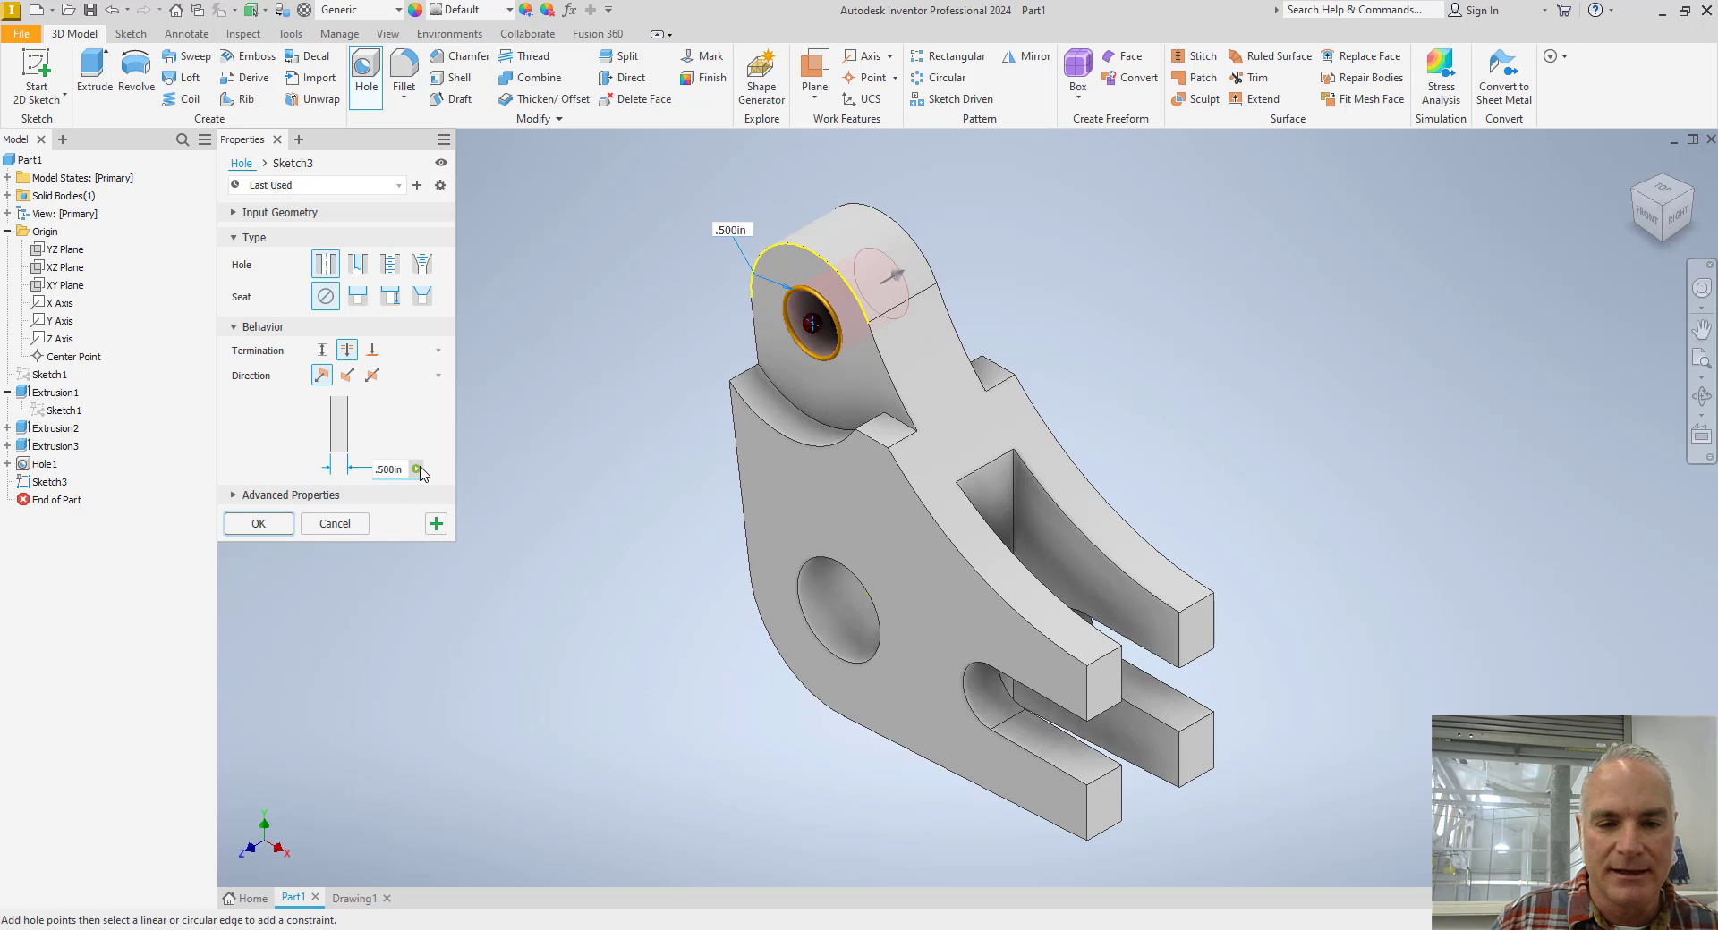
Set the boss hole diameter's upper tolerance limit to 0.502 in and complete the hole.
{"action": "left_click", "coordinate": [421, 473]}
{"action": "left_click", "coordinate": [456, 518]}
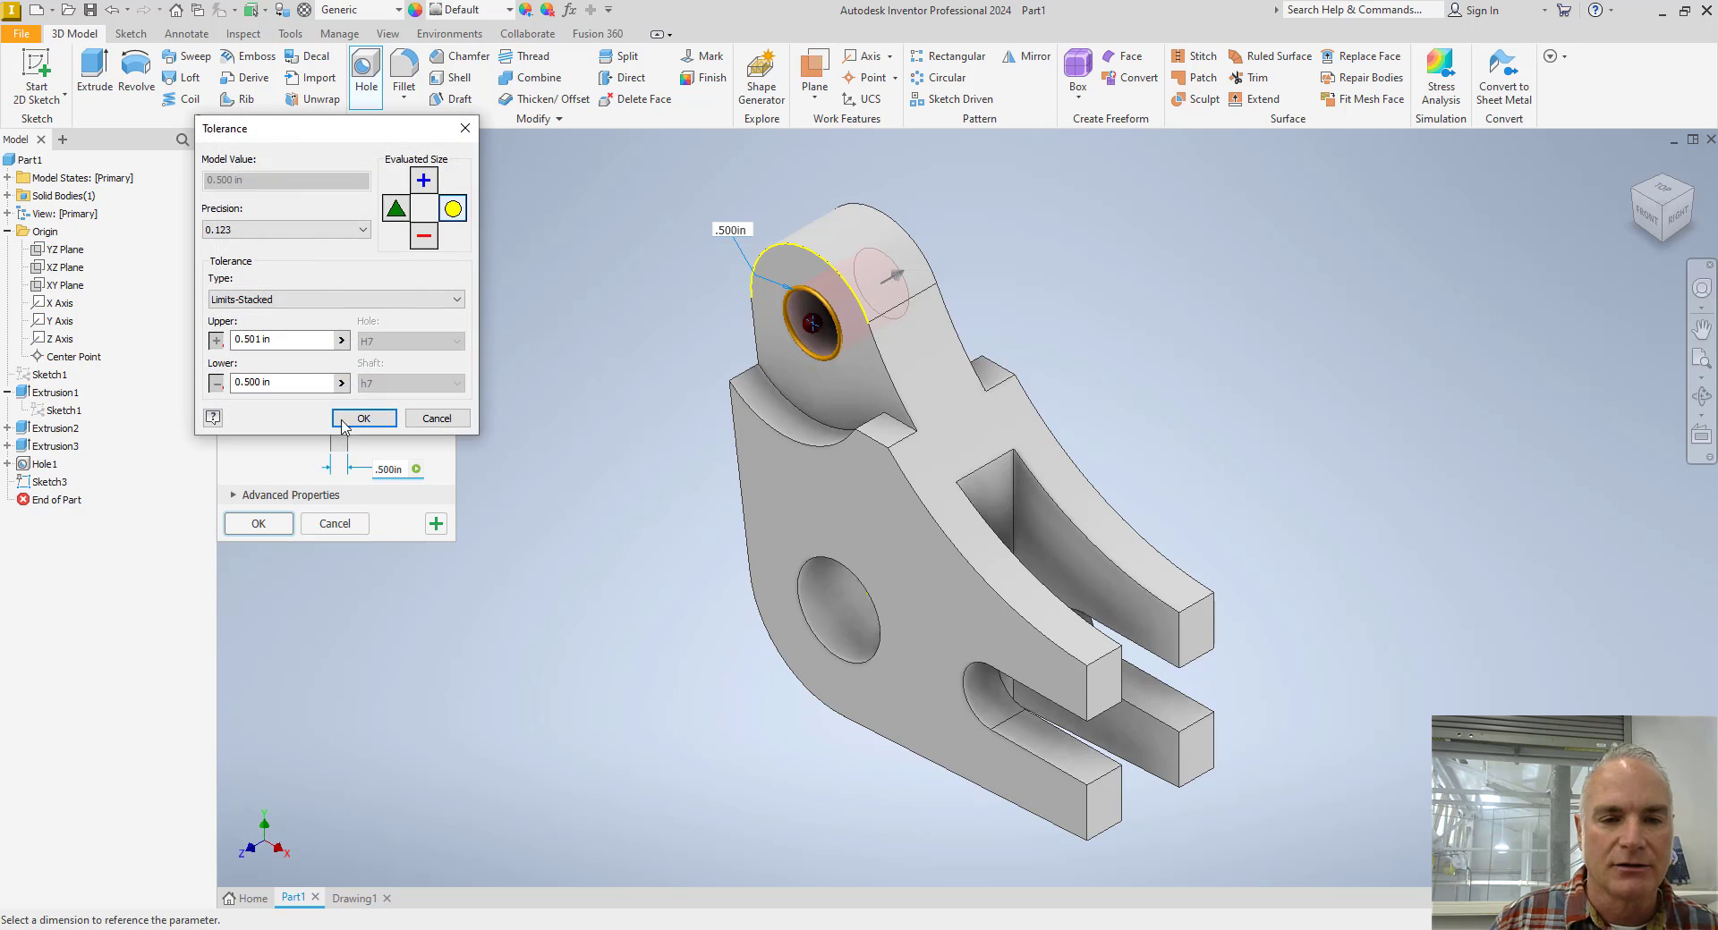
{"action": "left_click_drag", "start_coordinate": [261, 340], "coordinate": [254, 341]}
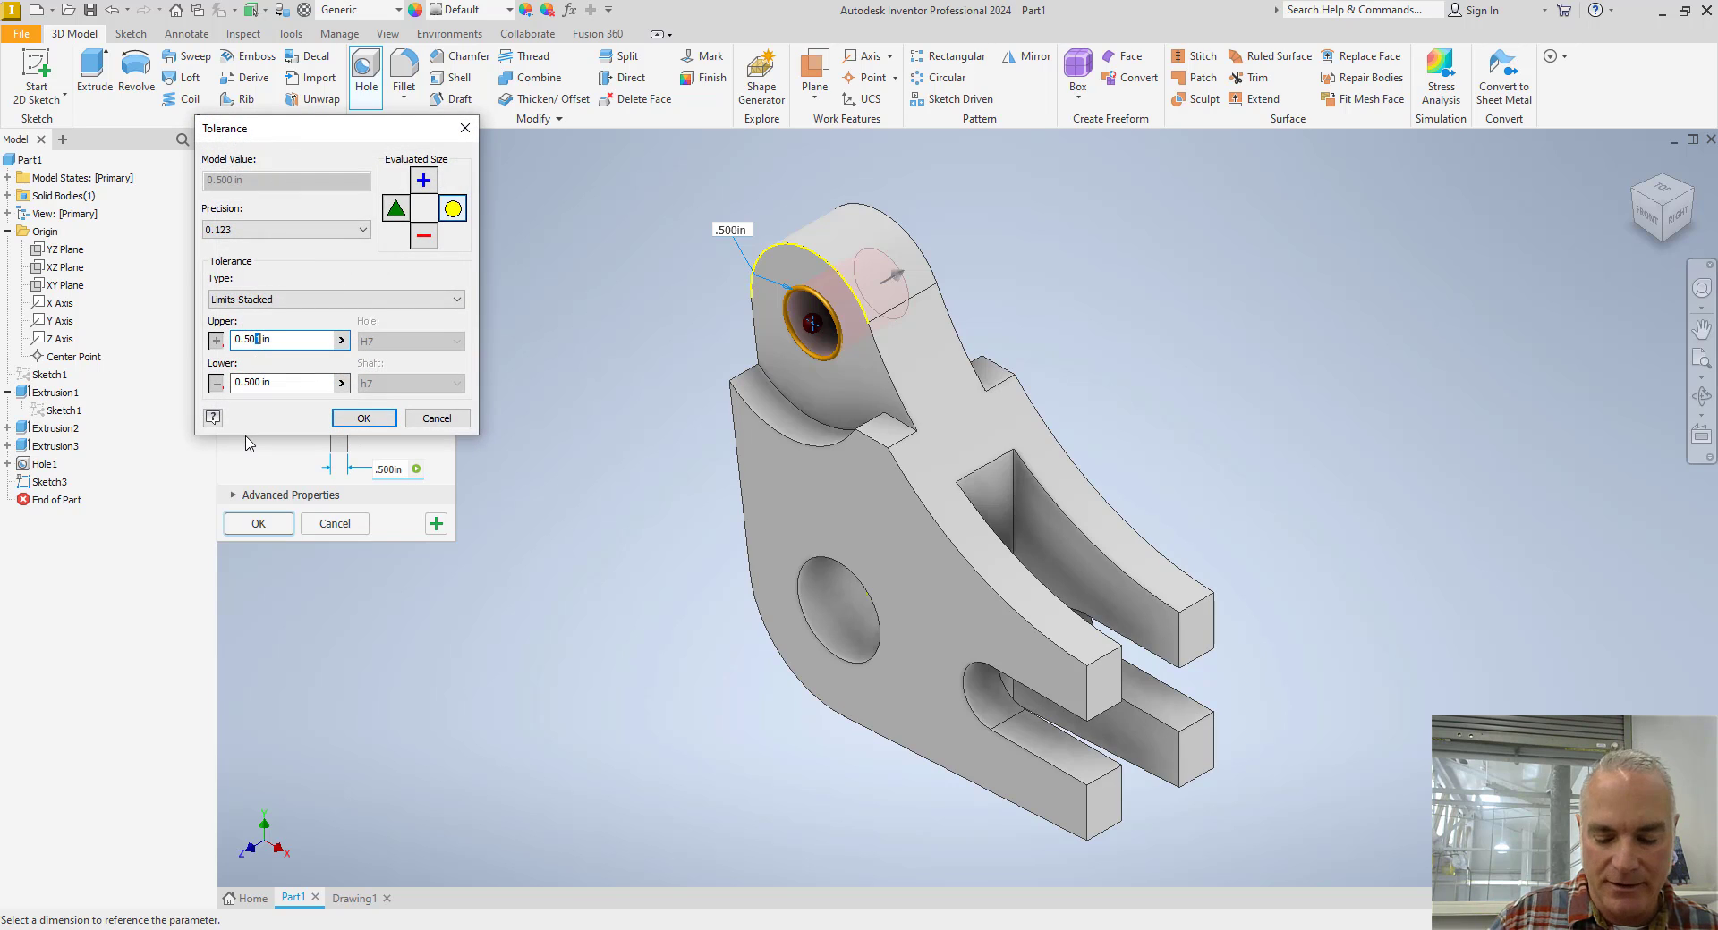
{"action": "left_click", "coordinate": [351, 417]}
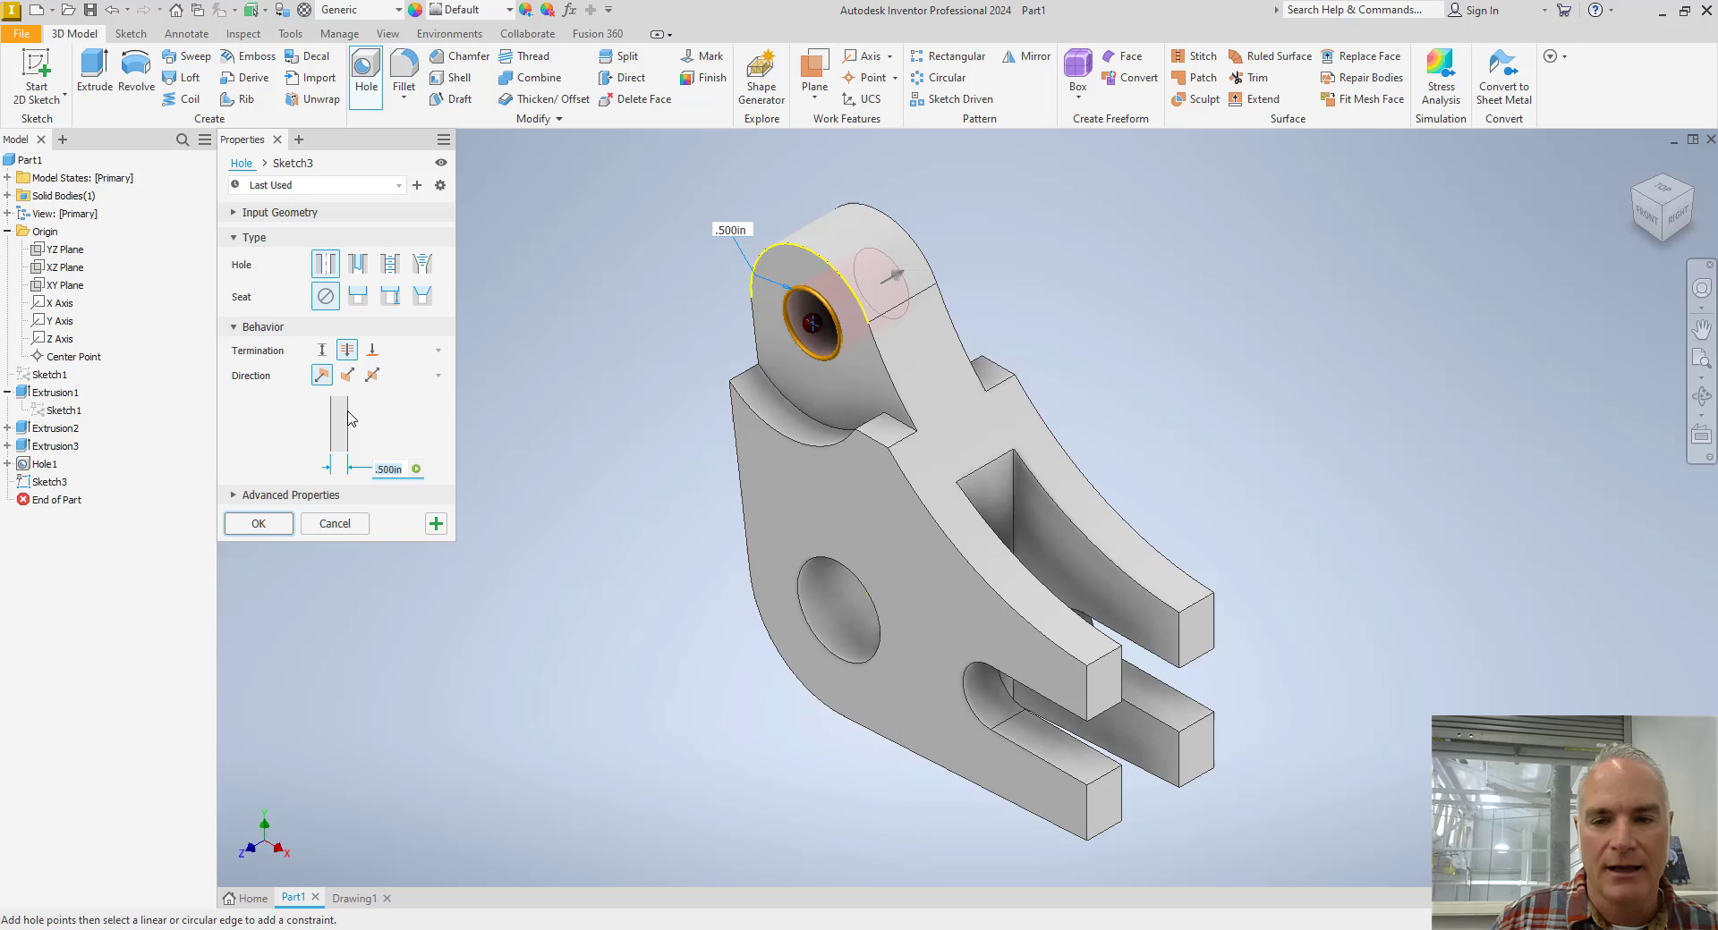
{"action": "left_click", "coordinate": [258, 523]}
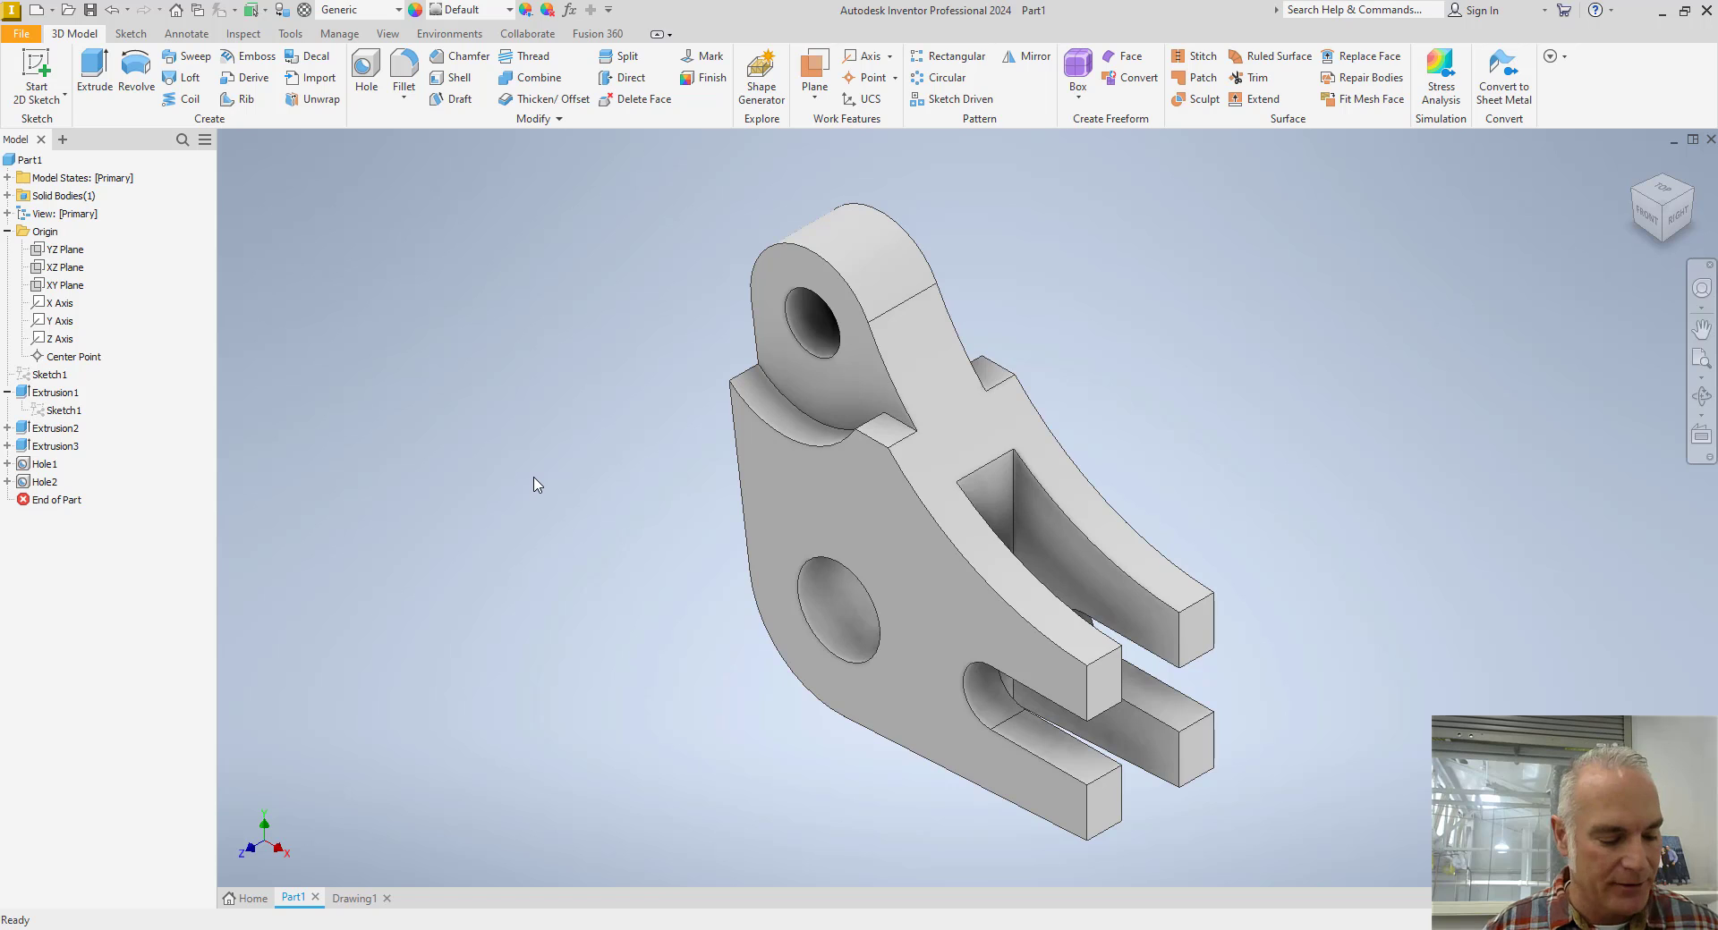
Save the lever model in the Documents folder as Part 1.
{"action": "key", "text": "ctrl+s"}
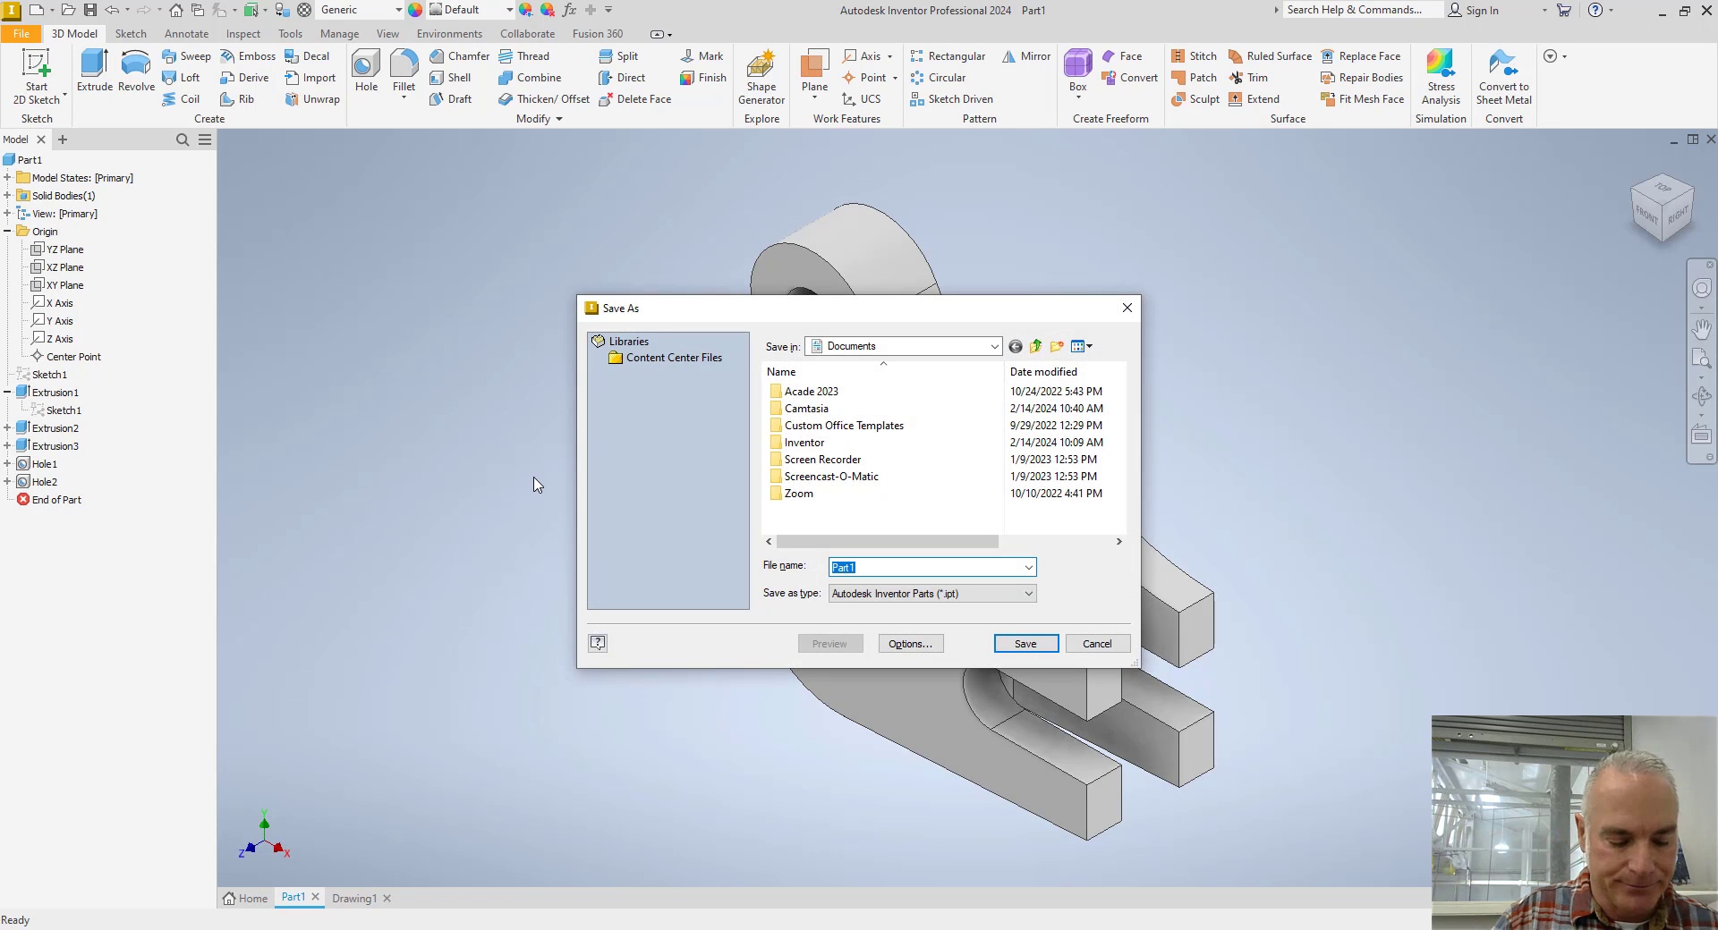
{"action": "type", "text": "Pa"}
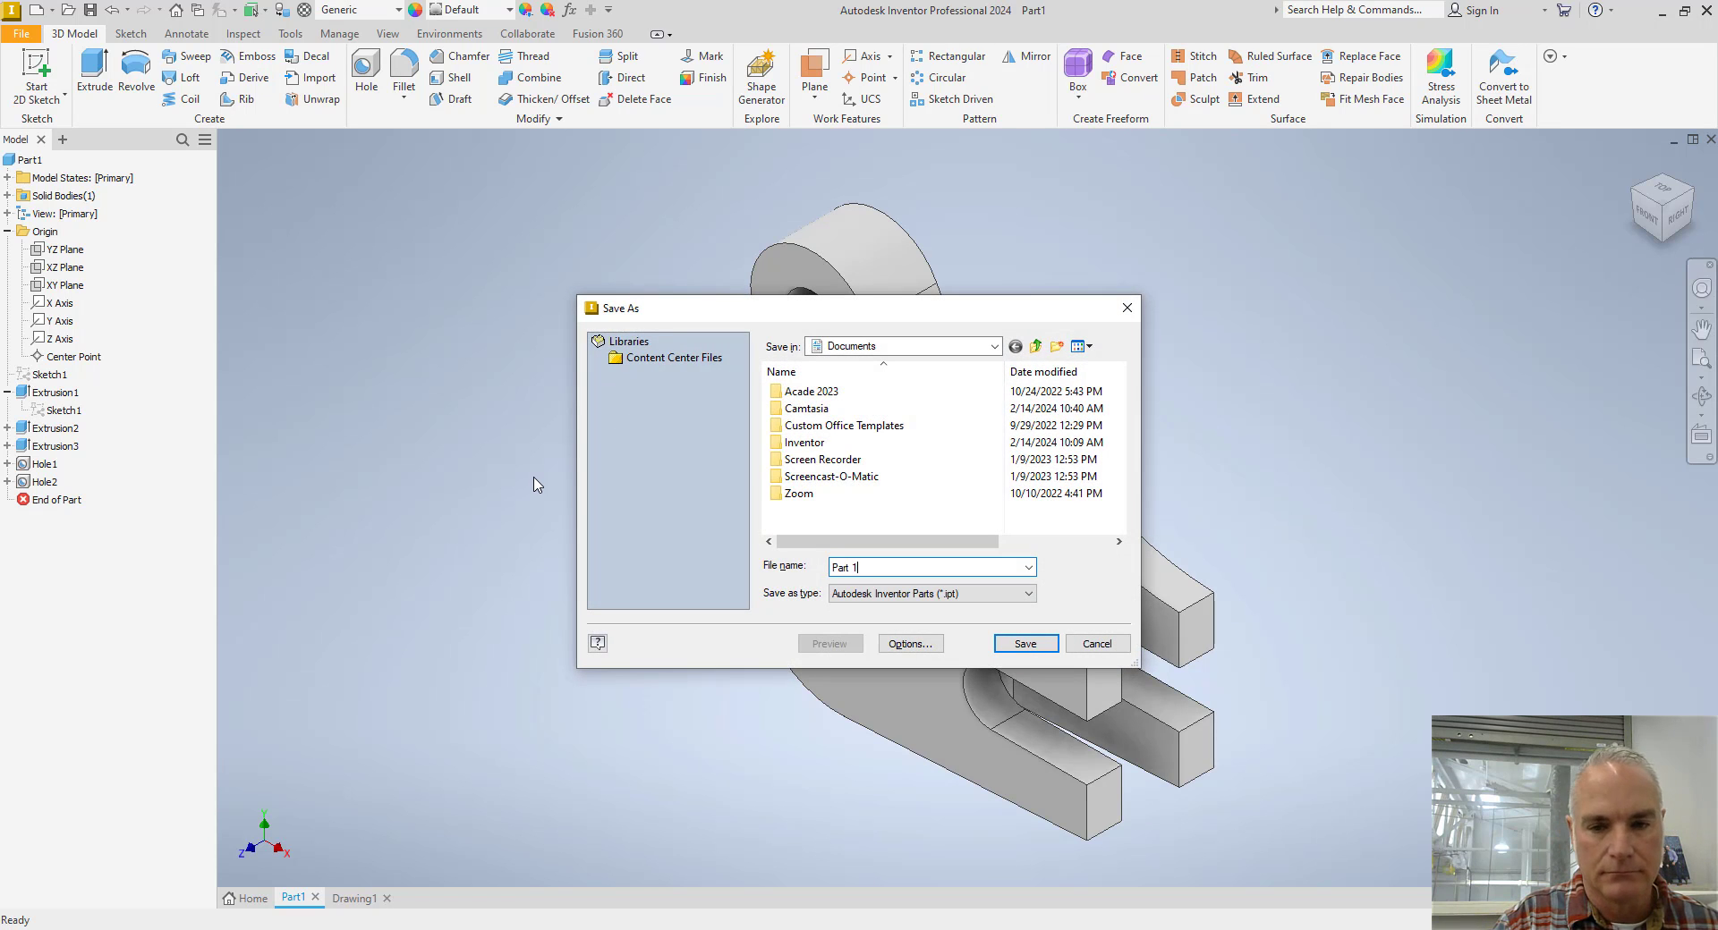
{"action": "key", "text": "Return"}
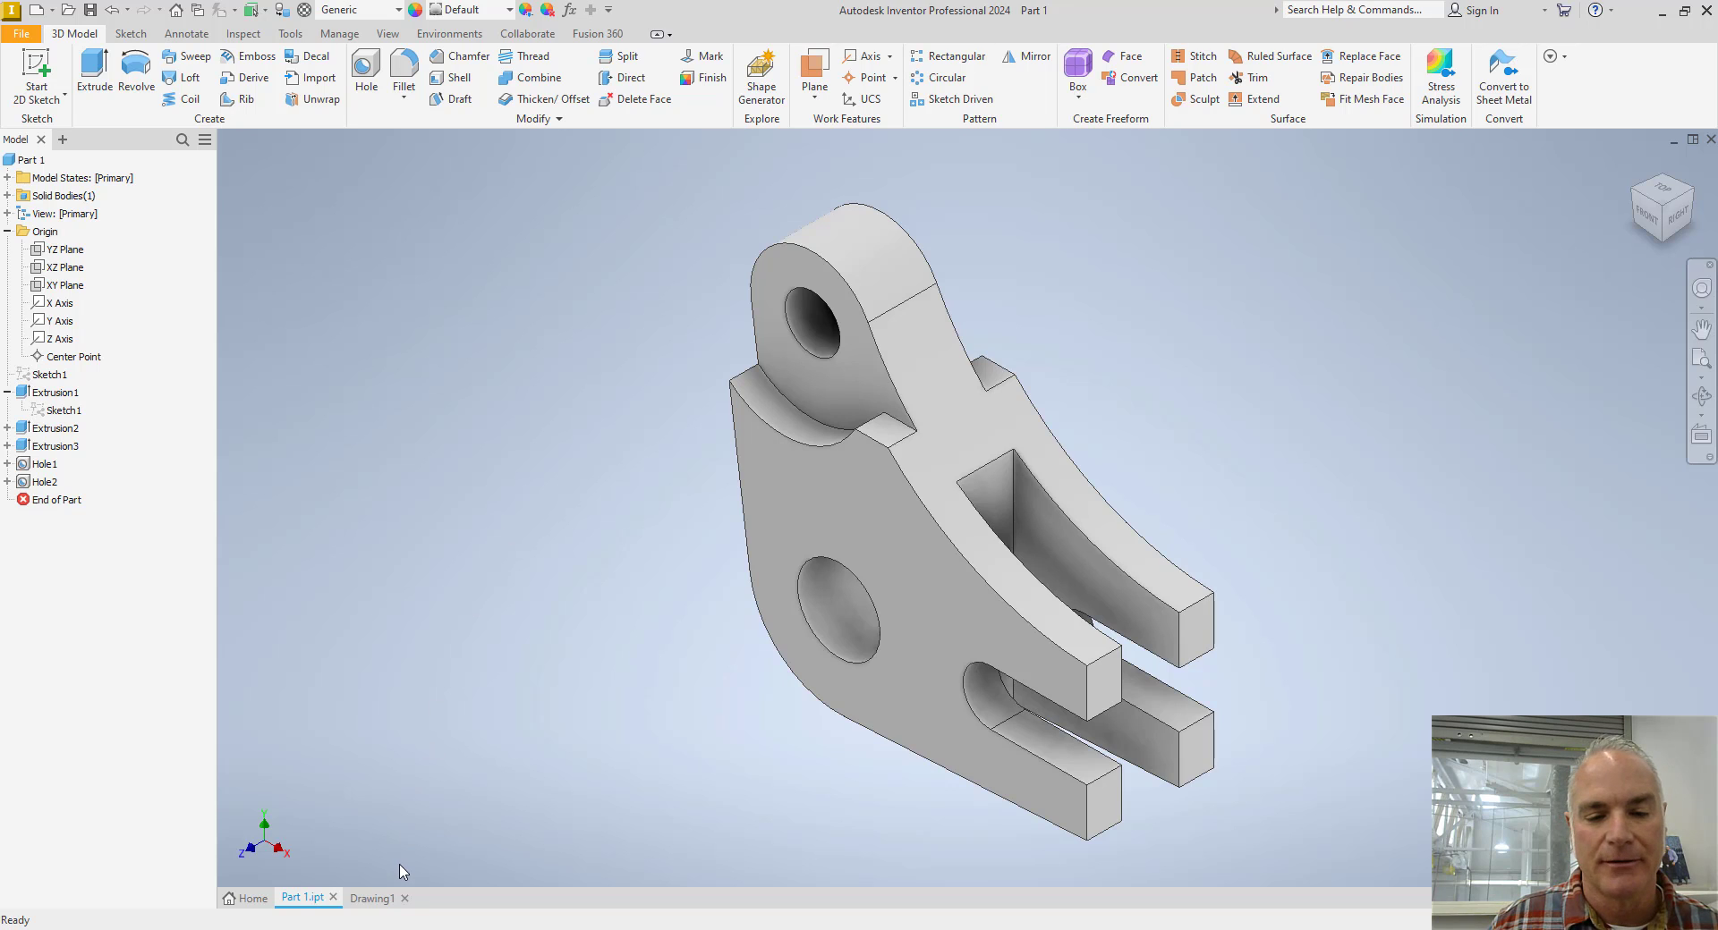
In Drawing1, place a 1:1 front base view of Part 1.ipt with projected top, right-side and isometric views.
{"action": "left_click", "coordinate": [380, 899]}
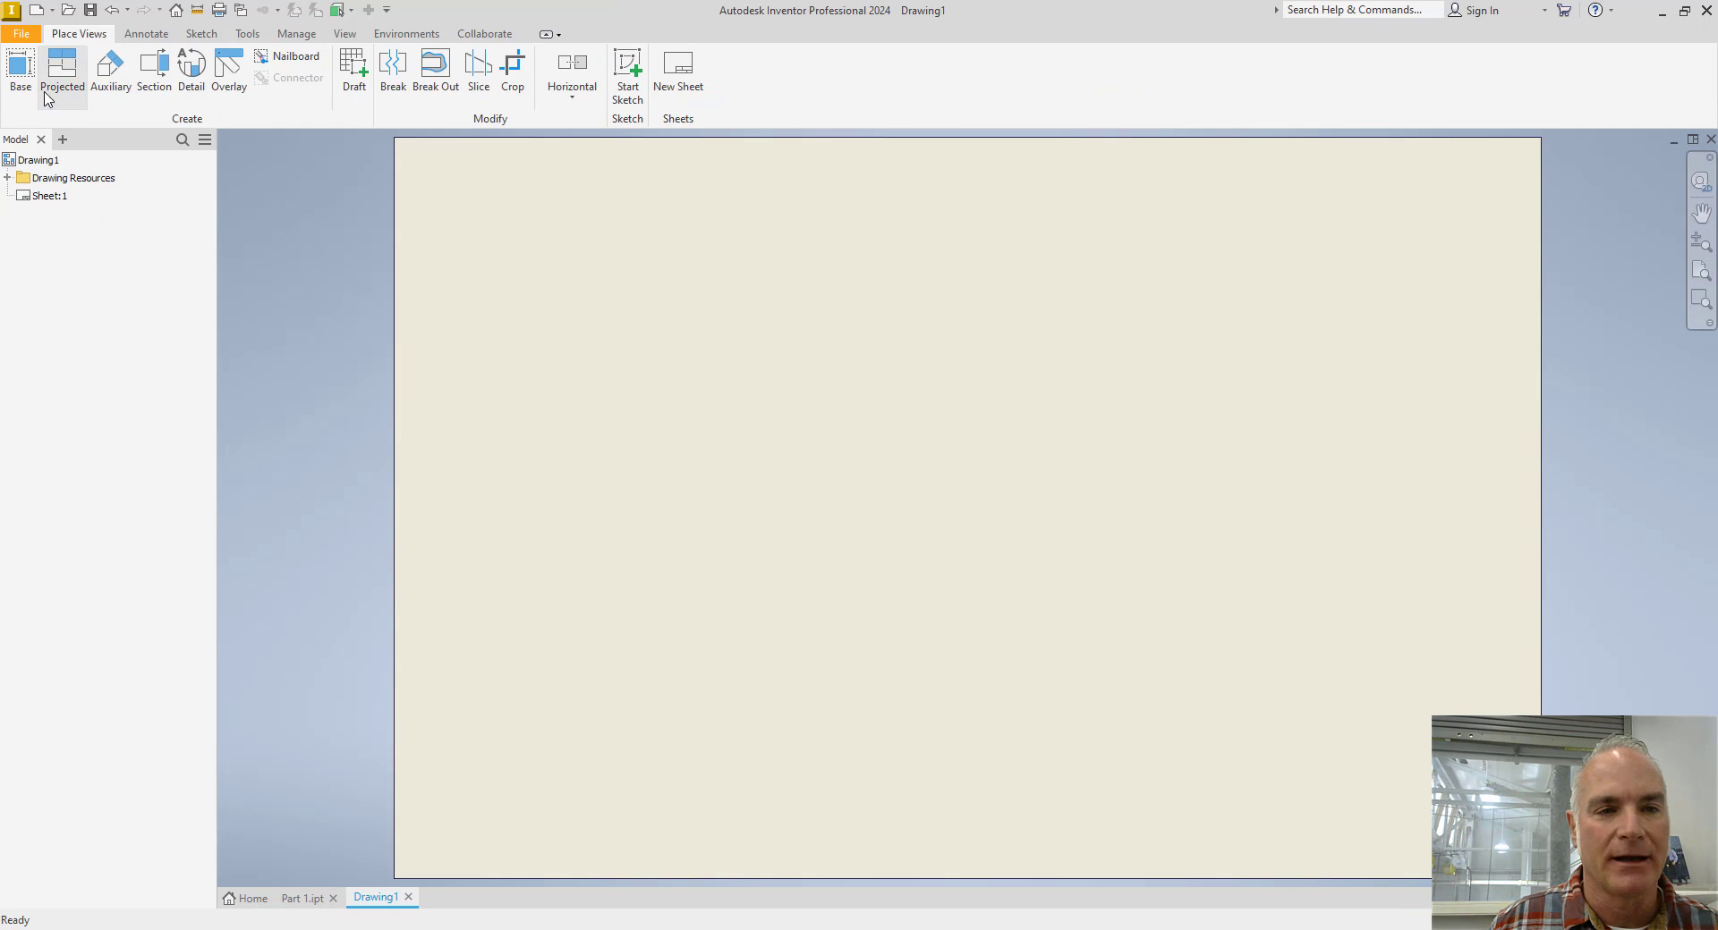
{"action": "left_click", "coordinate": [29, 81]}
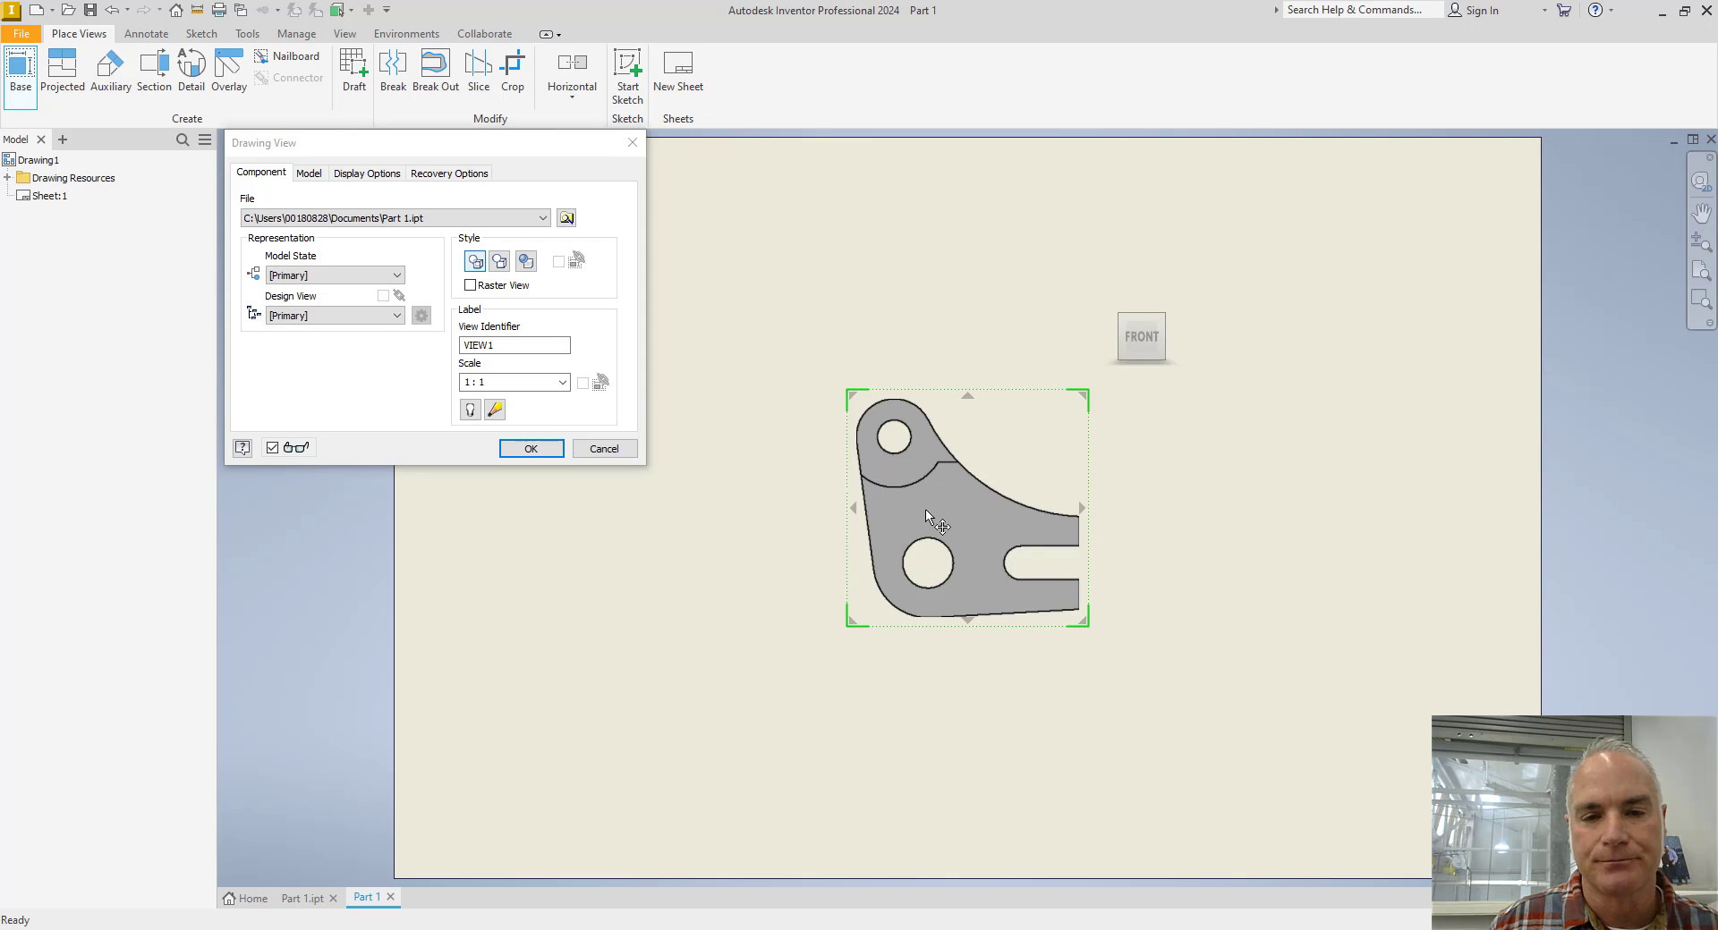
{"action": "left_click", "coordinate": [742, 644]}
{"action": "left_click", "coordinate": [748, 346]}
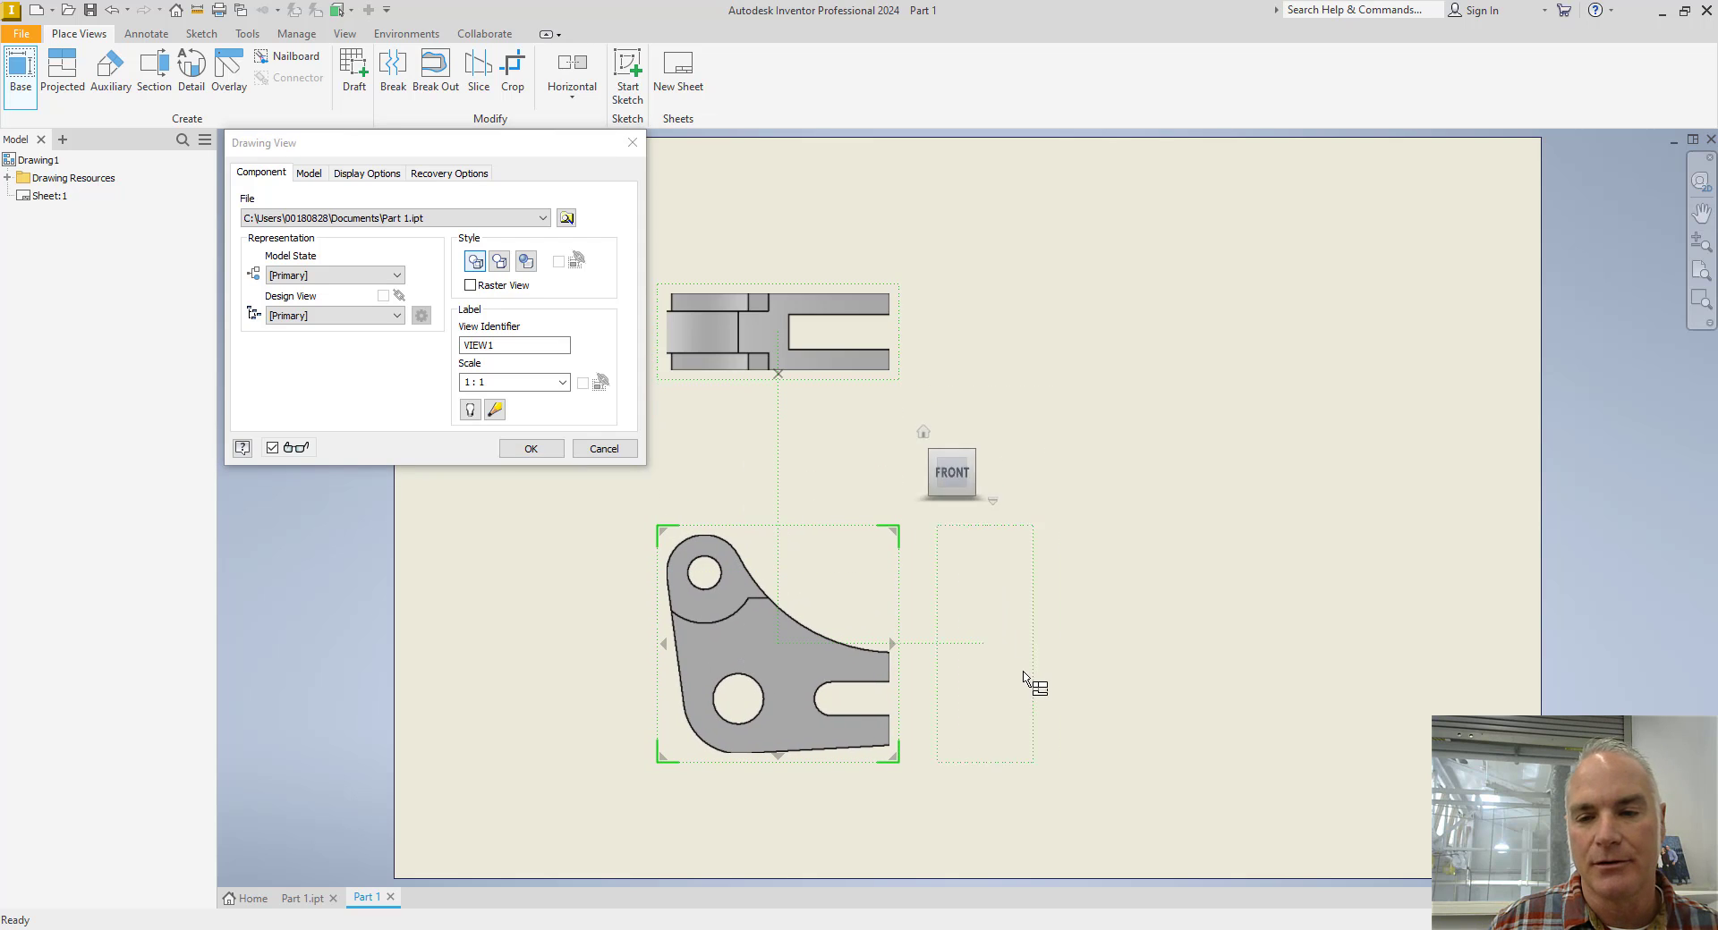
{"action": "left_click", "coordinate": [1095, 631]}
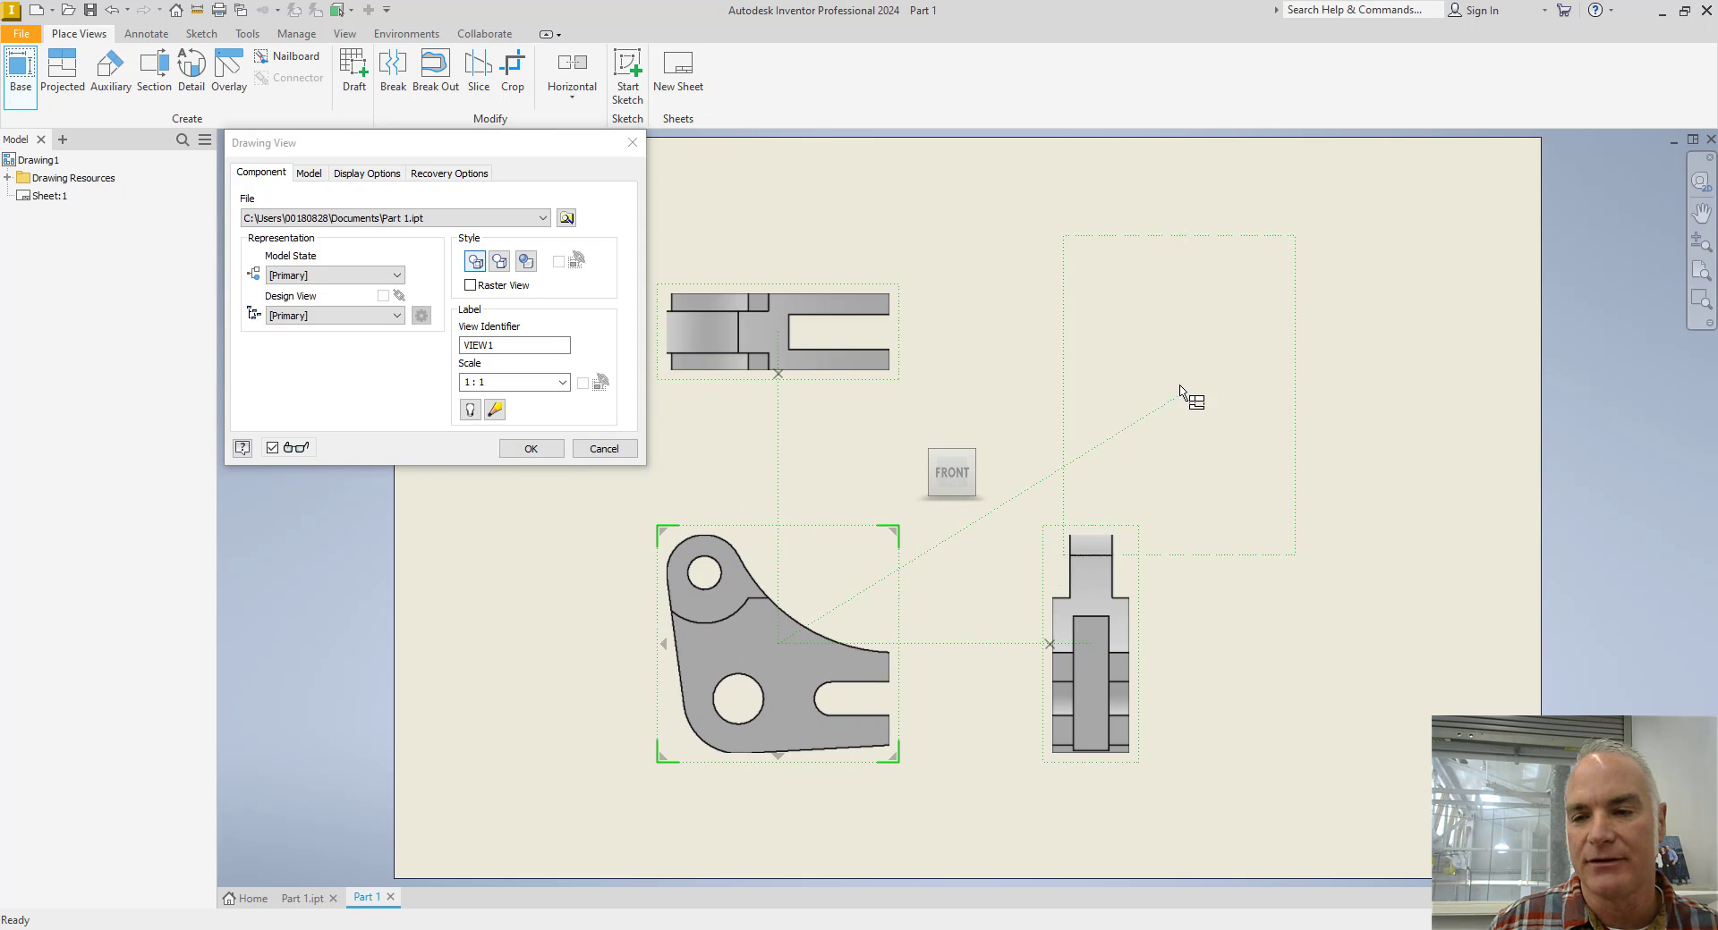
{"action": "left_click", "coordinate": [1251, 358]}
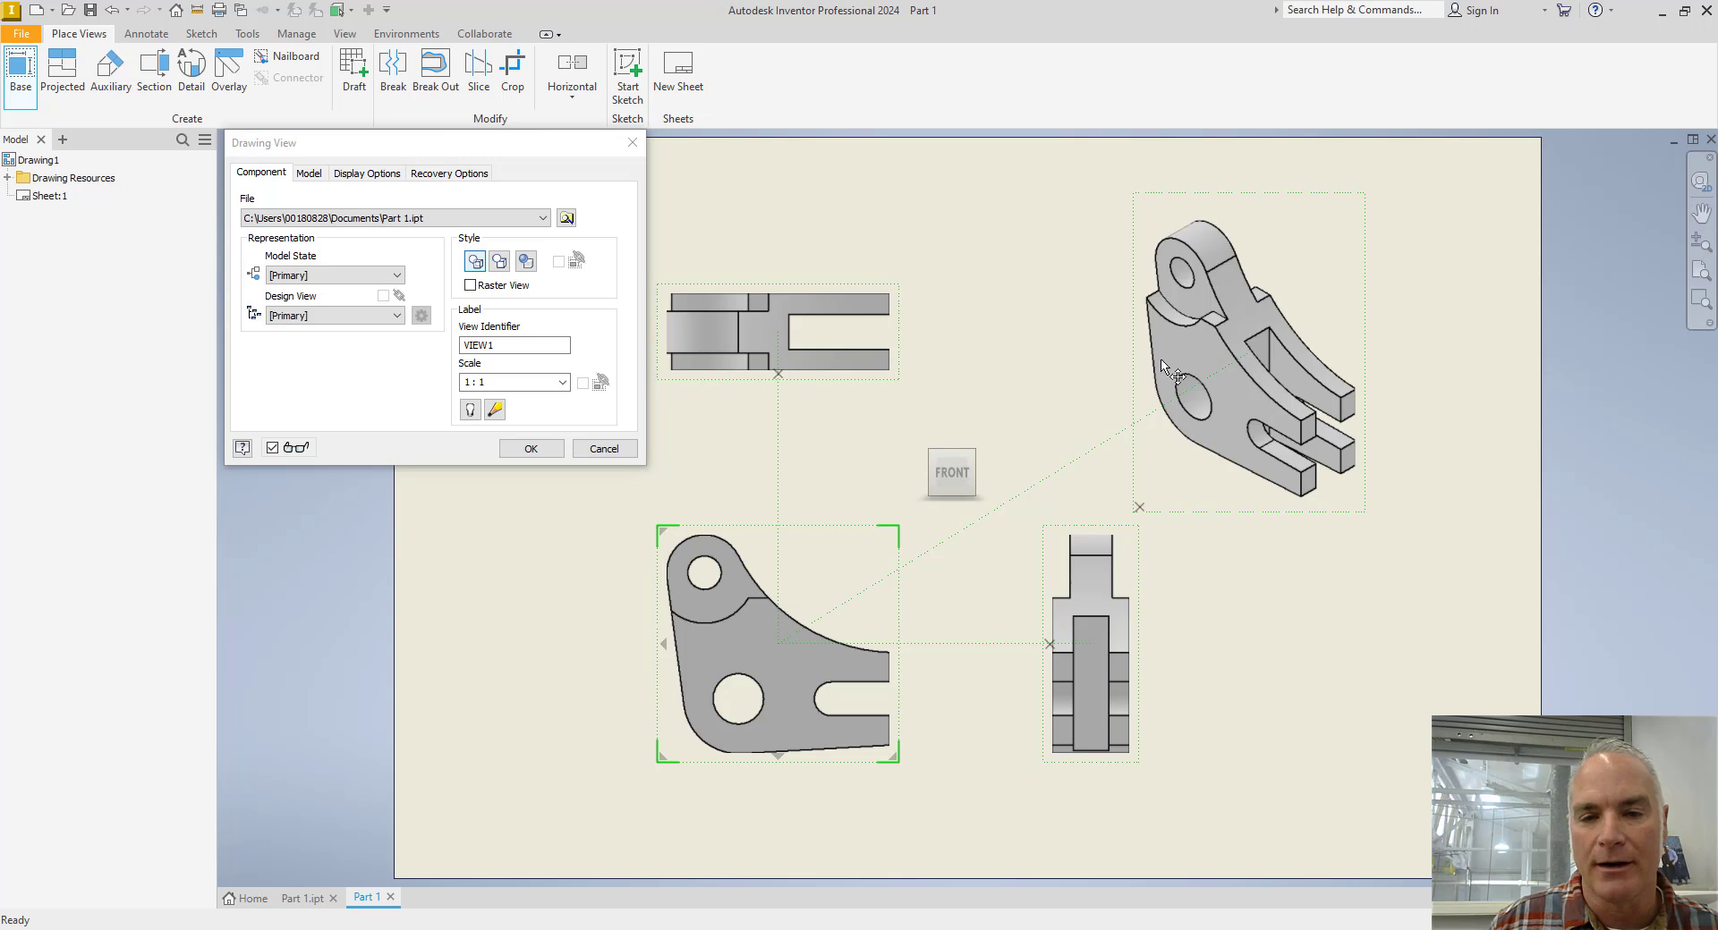
{"action": "left_click", "coordinate": [530, 449]}
Retrieve the .502/.500 slot width, 1.38, .88 and 2.25 model dimensions into the front view and shift the 1.38 dimension closer to the part.
{"action": "scroll", "coordinate": [717, 673], "scroll_direction": "down", "scroll_amount": 5}
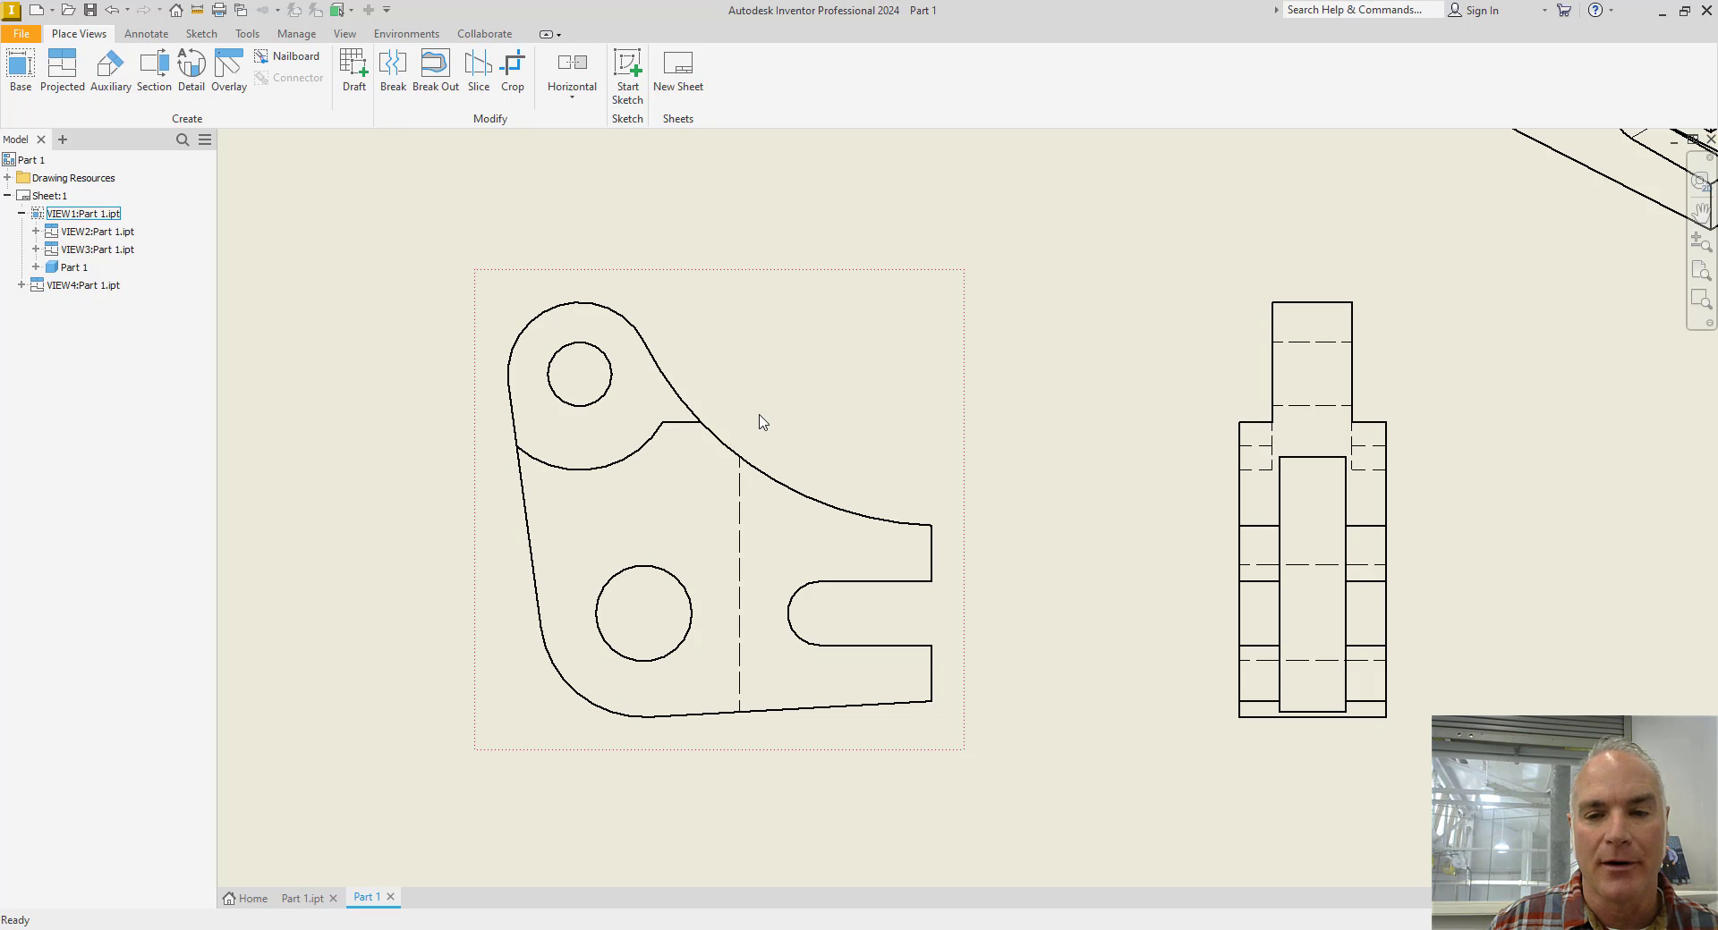
{"action": "right_click", "coordinate": [726, 433]}
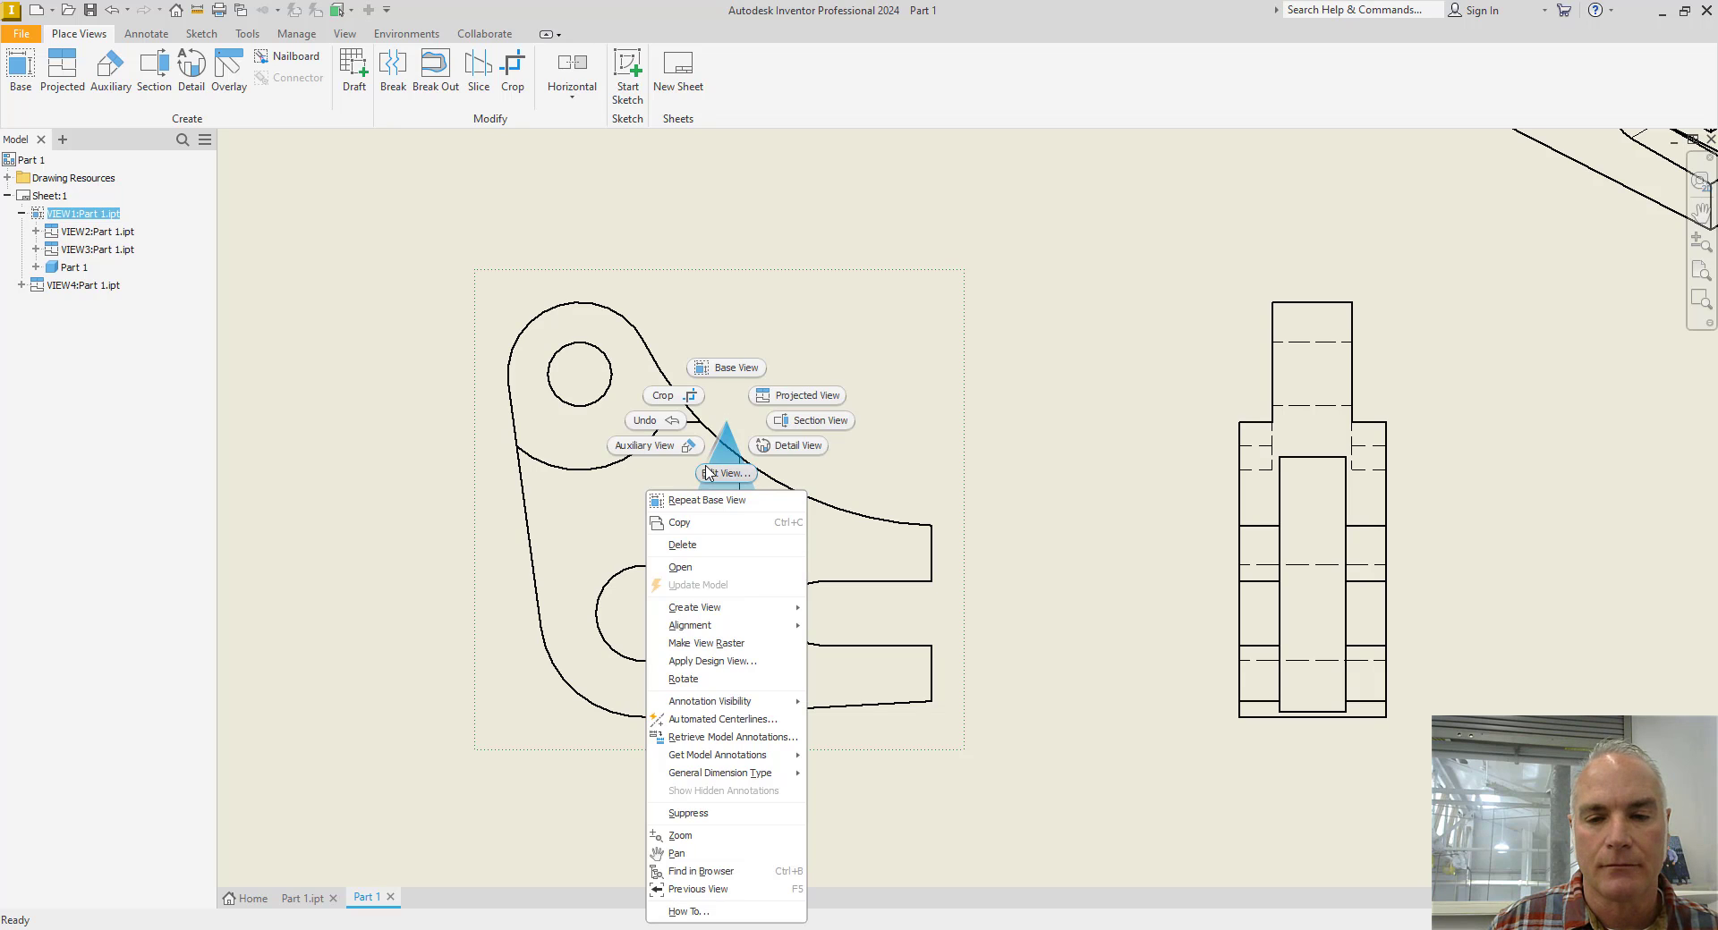
{"action": "left_click", "coordinate": [744, 738]}
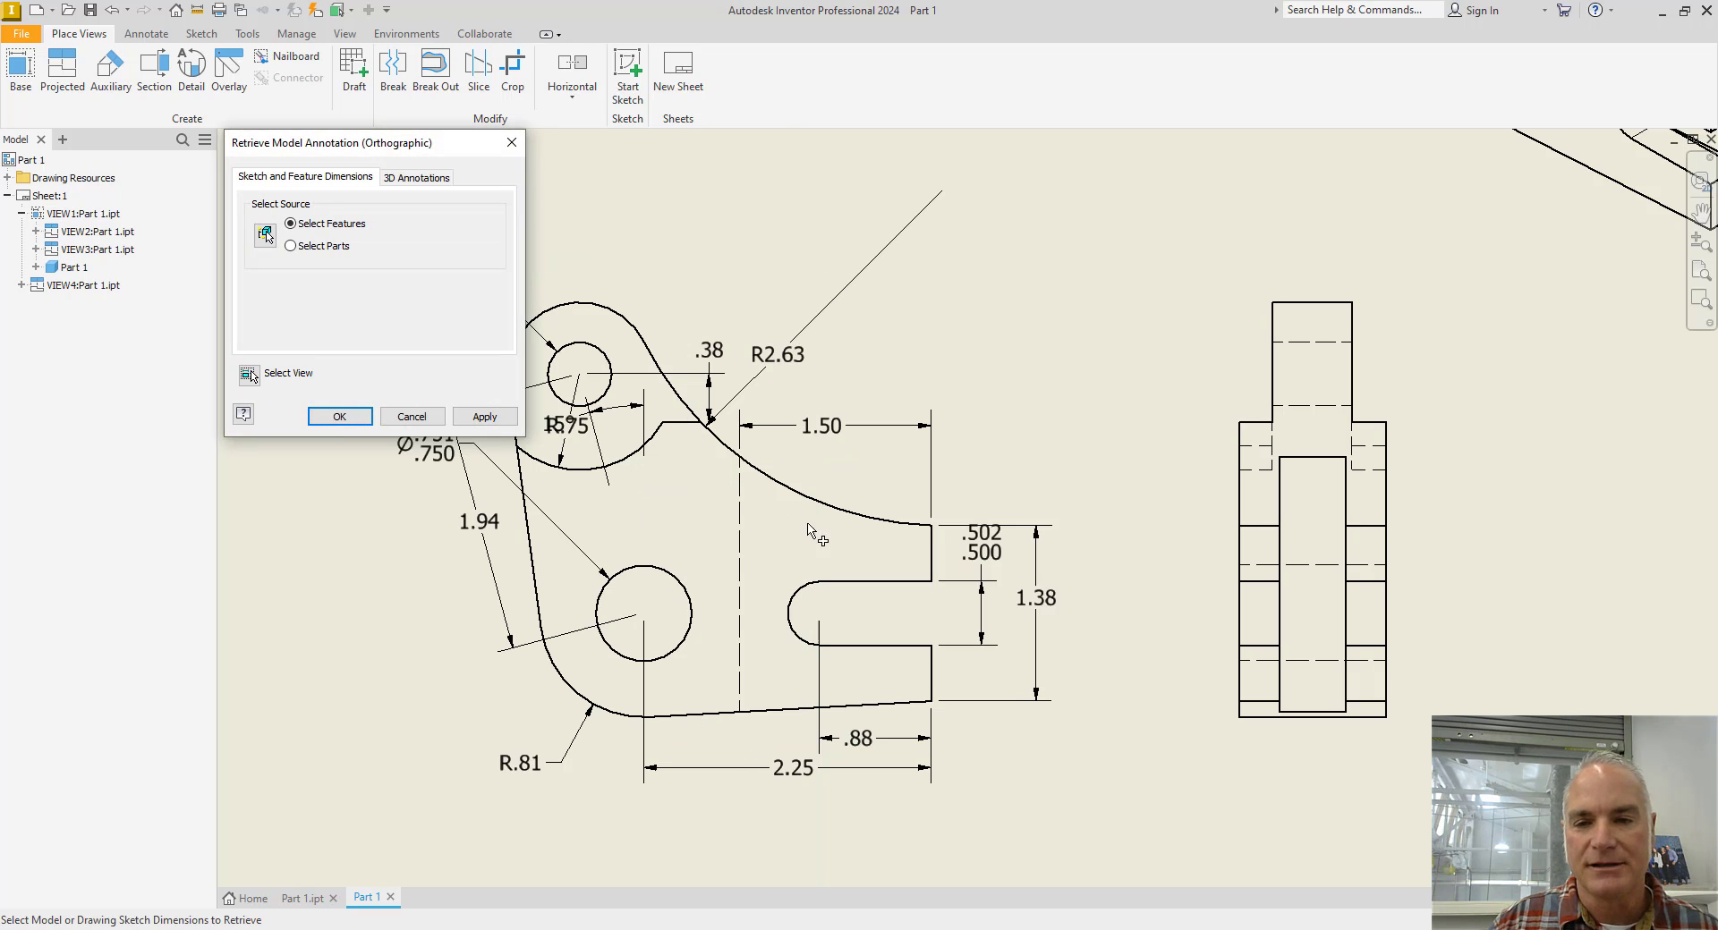
{"action": "left_click", "coordinate": [984, 563]}
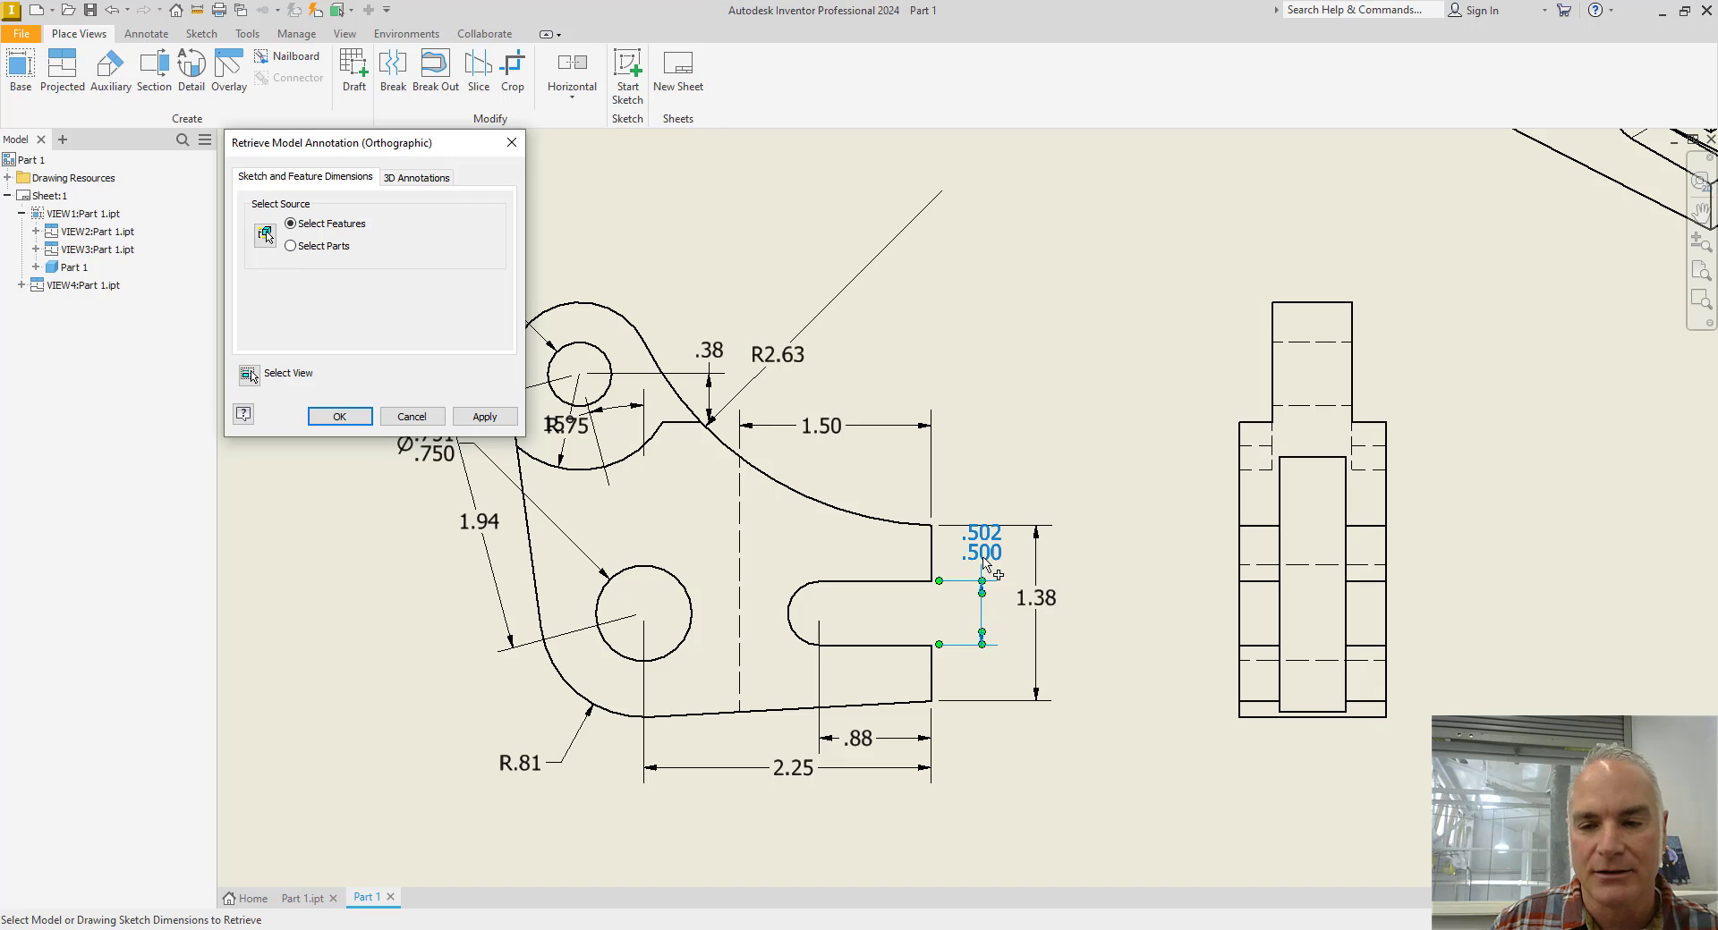
{"action": "left_click", "coordinate": [1019, 597]}
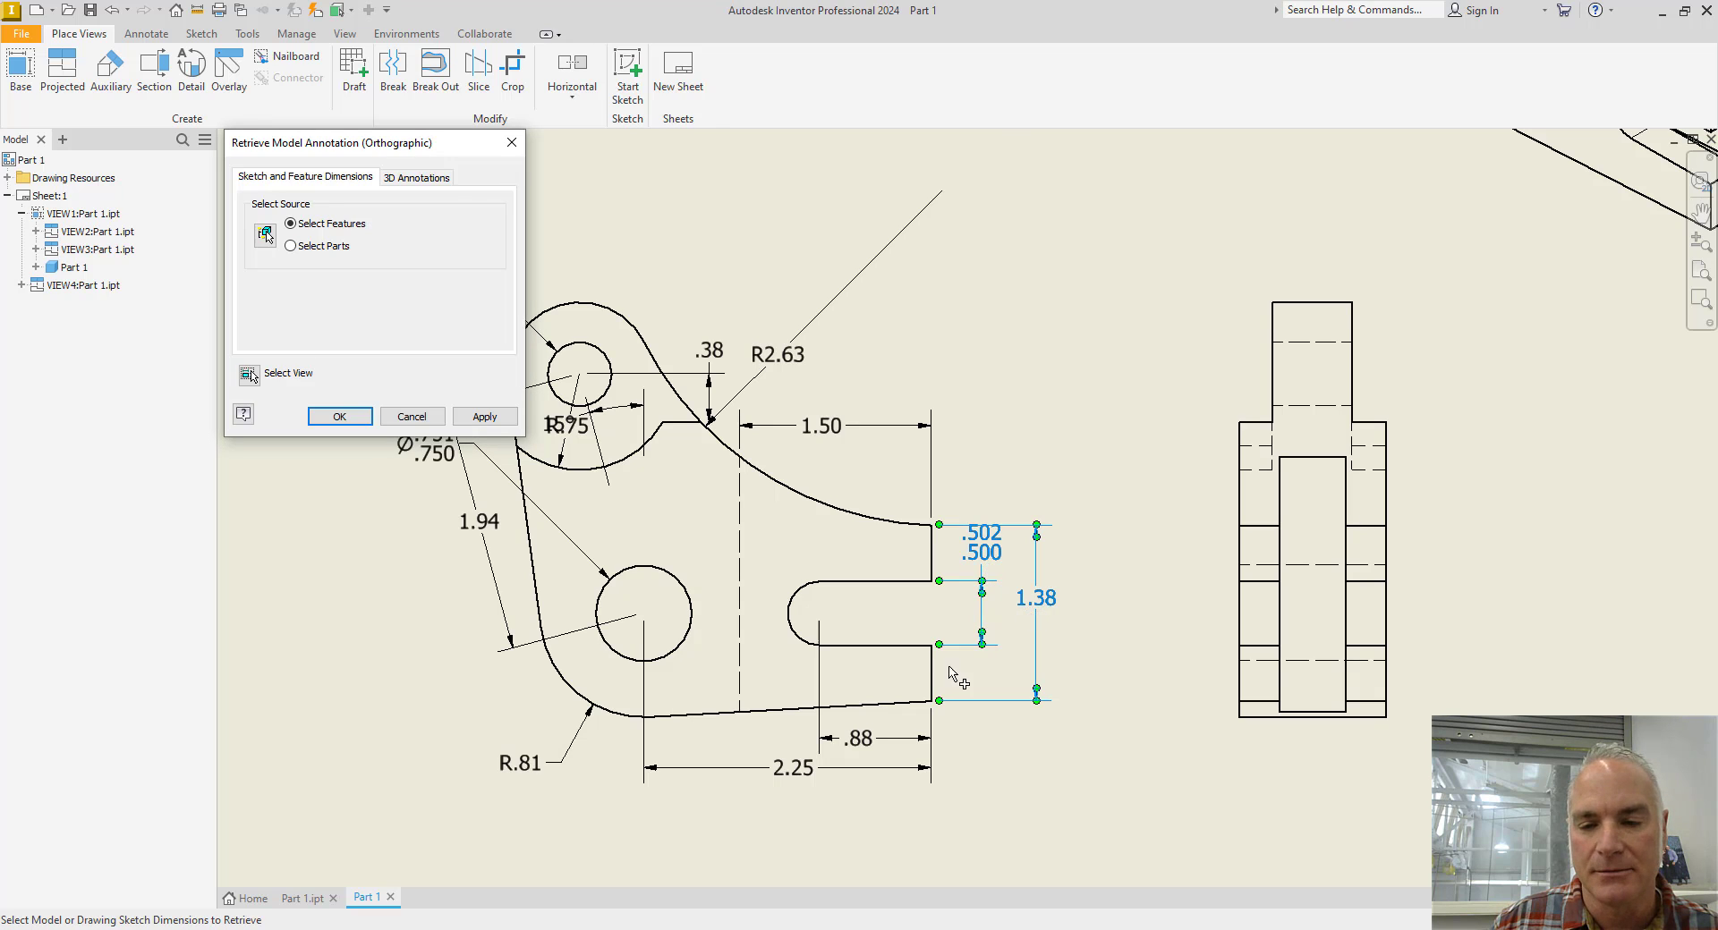
{"action": "left_click", "coordinate": [857, 738]}
{"action": "left_click", "coordinate": [803, 773]}
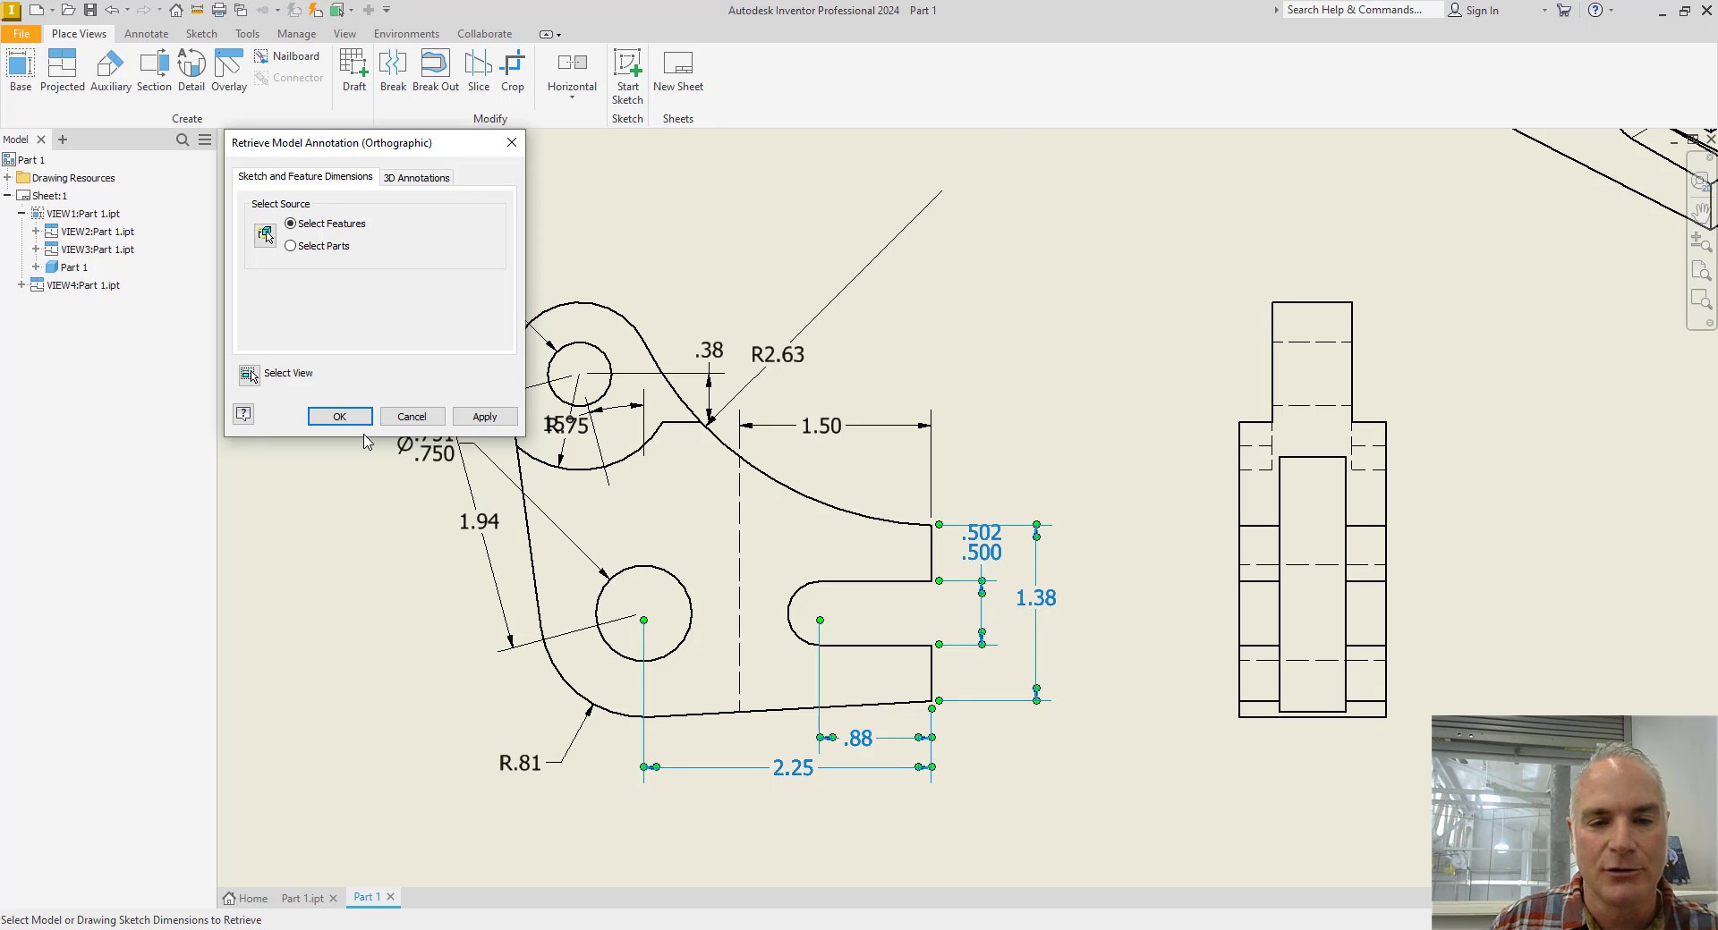
{"action": "left_click", "coordinate": [339, 416]}
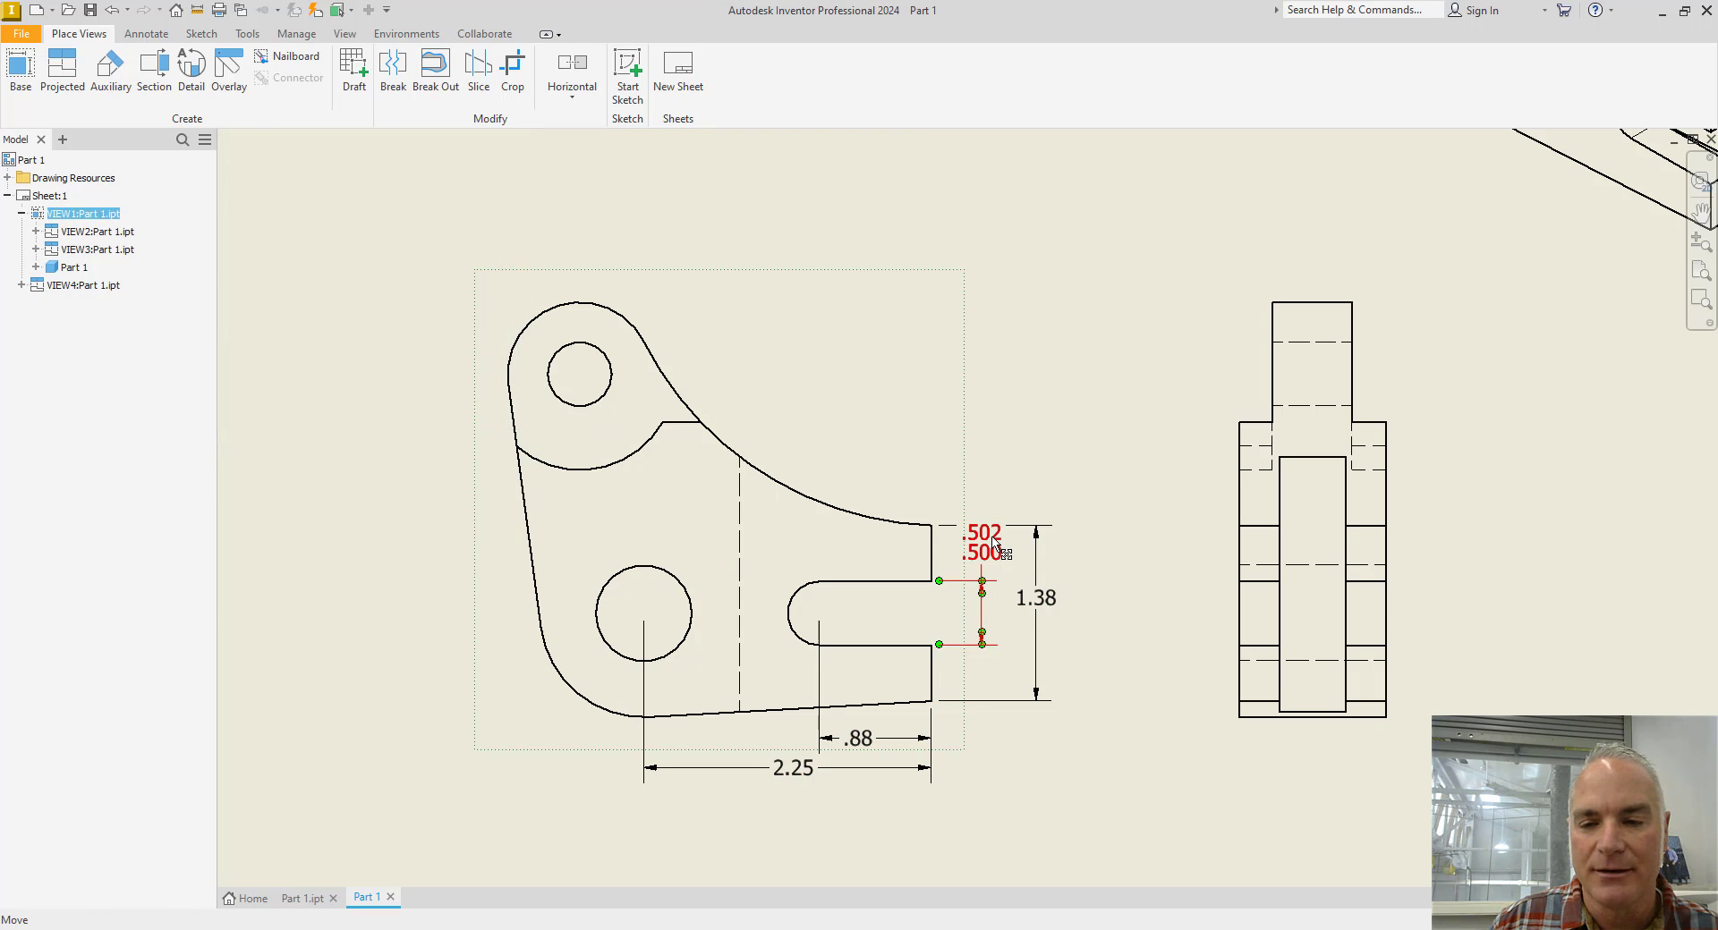
{"action": "left_click_drag", "start_coordinate": [994, 548], "coordinate": [1017, 589]}
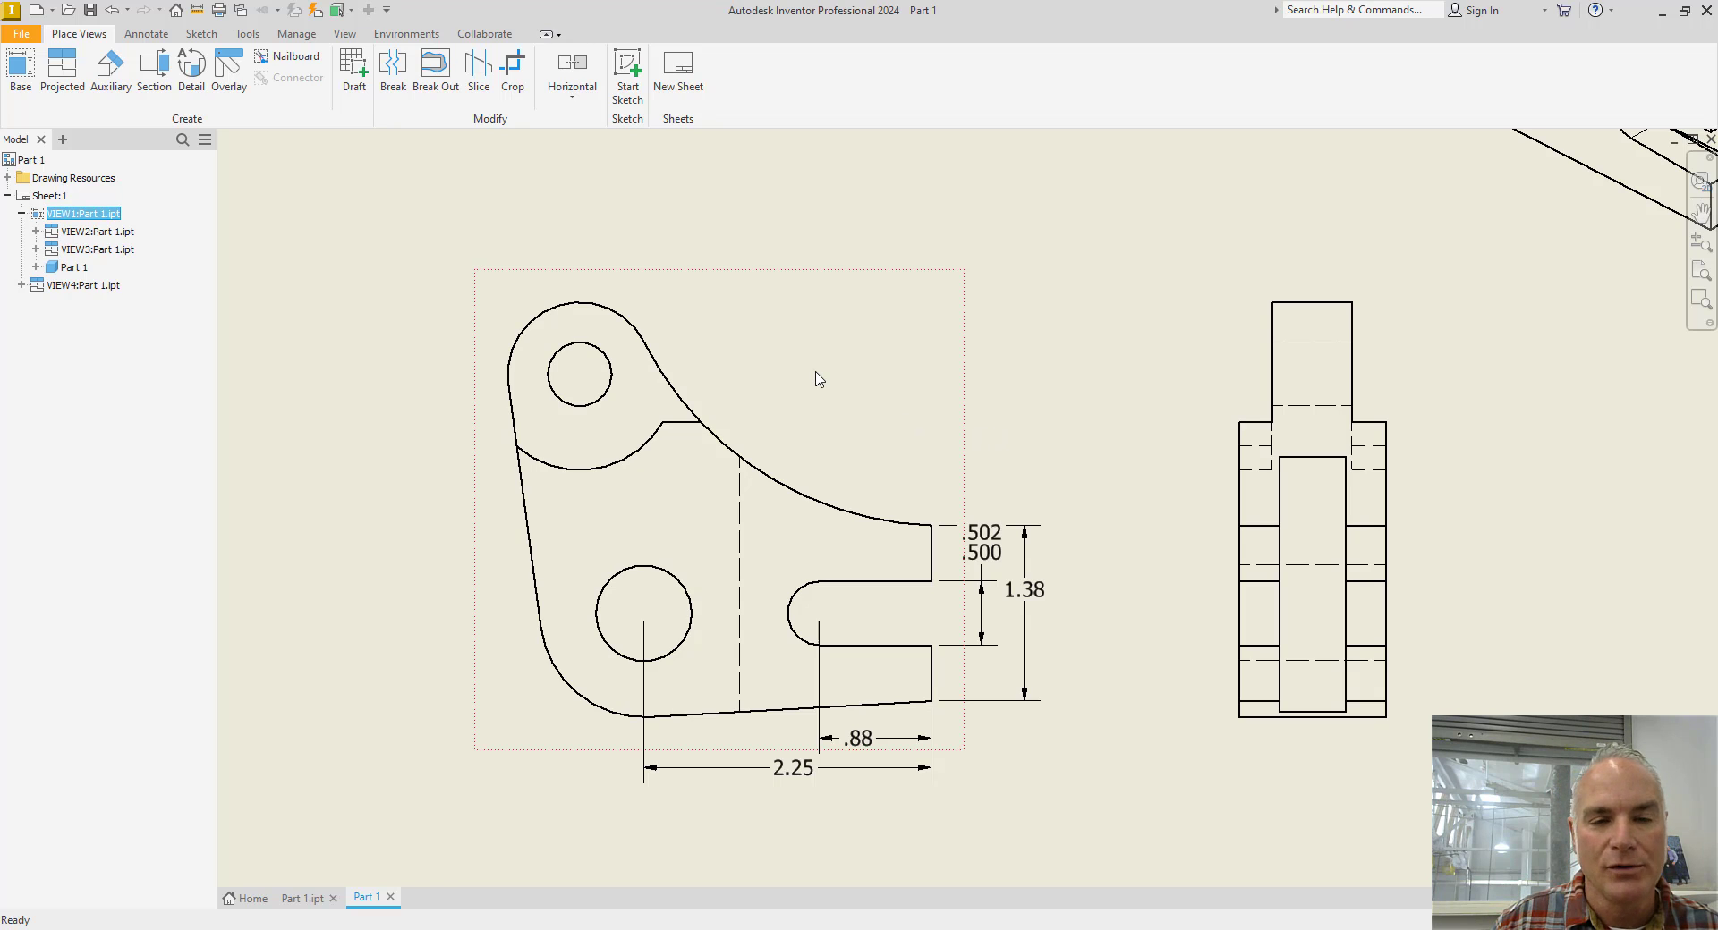
Start retrieving the model's sketch and feature dimensions for the top view.
{"action": "middle_click_drag", "start_coordinate": [1112, 425], "coordinate": [956, 469]}
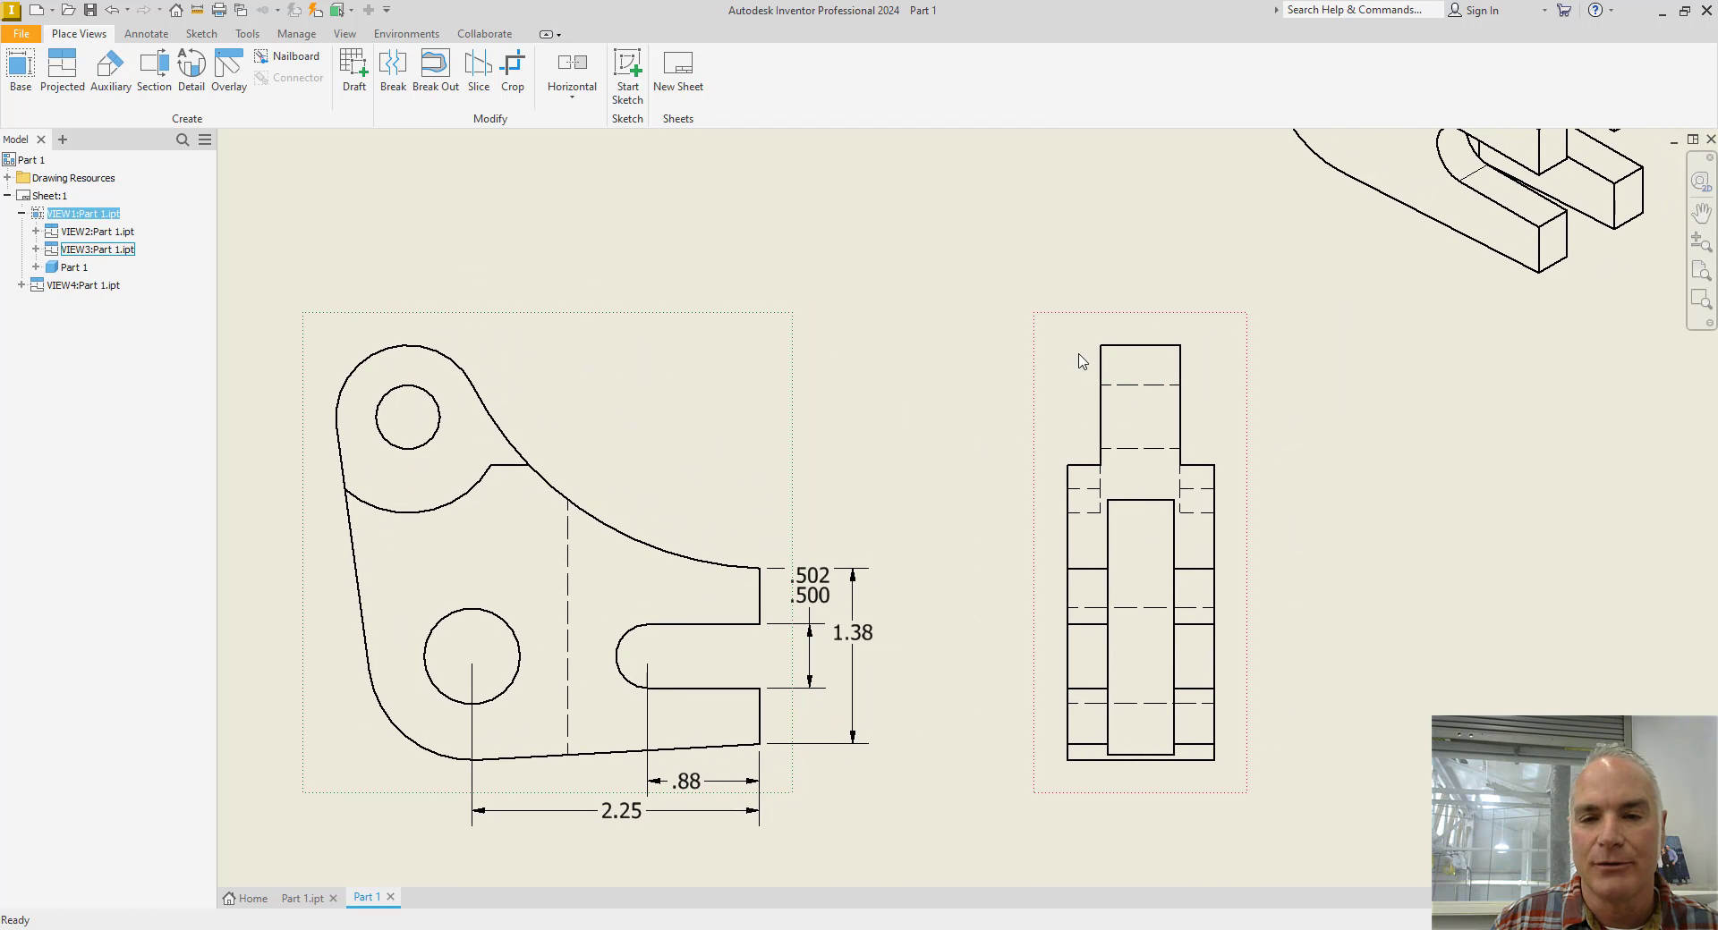
{"action": "middle_click_drag", "start_coordinate": [1083, 361], "coordinate": [1023, 689]}
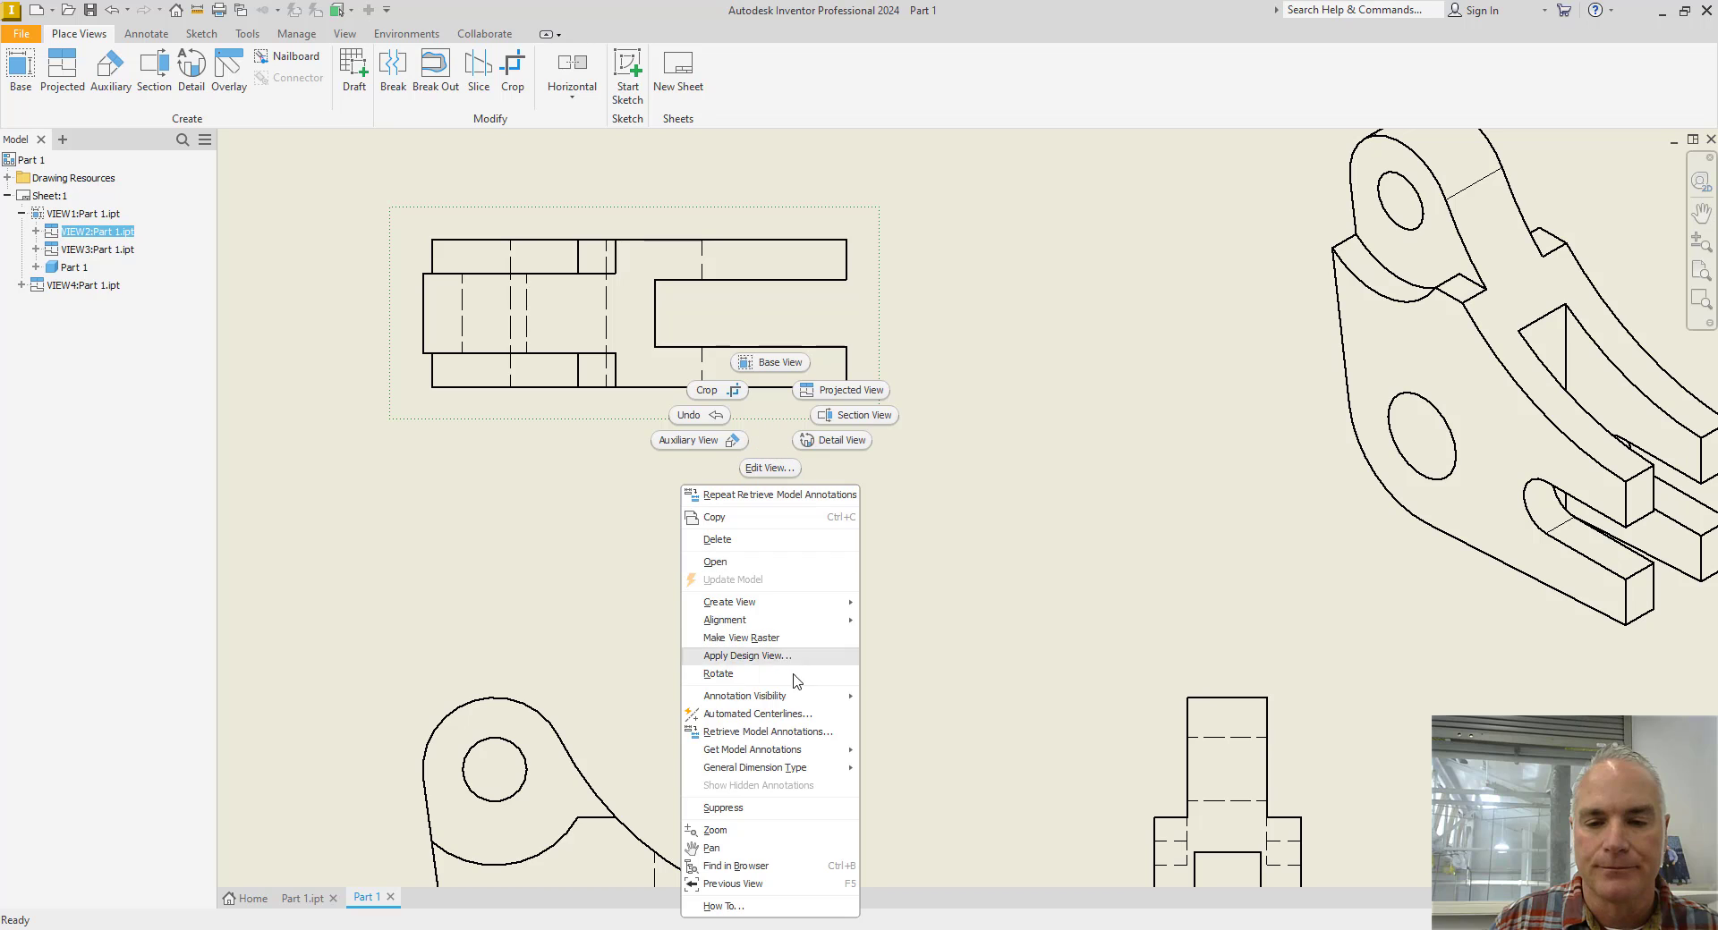
{"action": "left_click", "coordinate": [783, 732]}
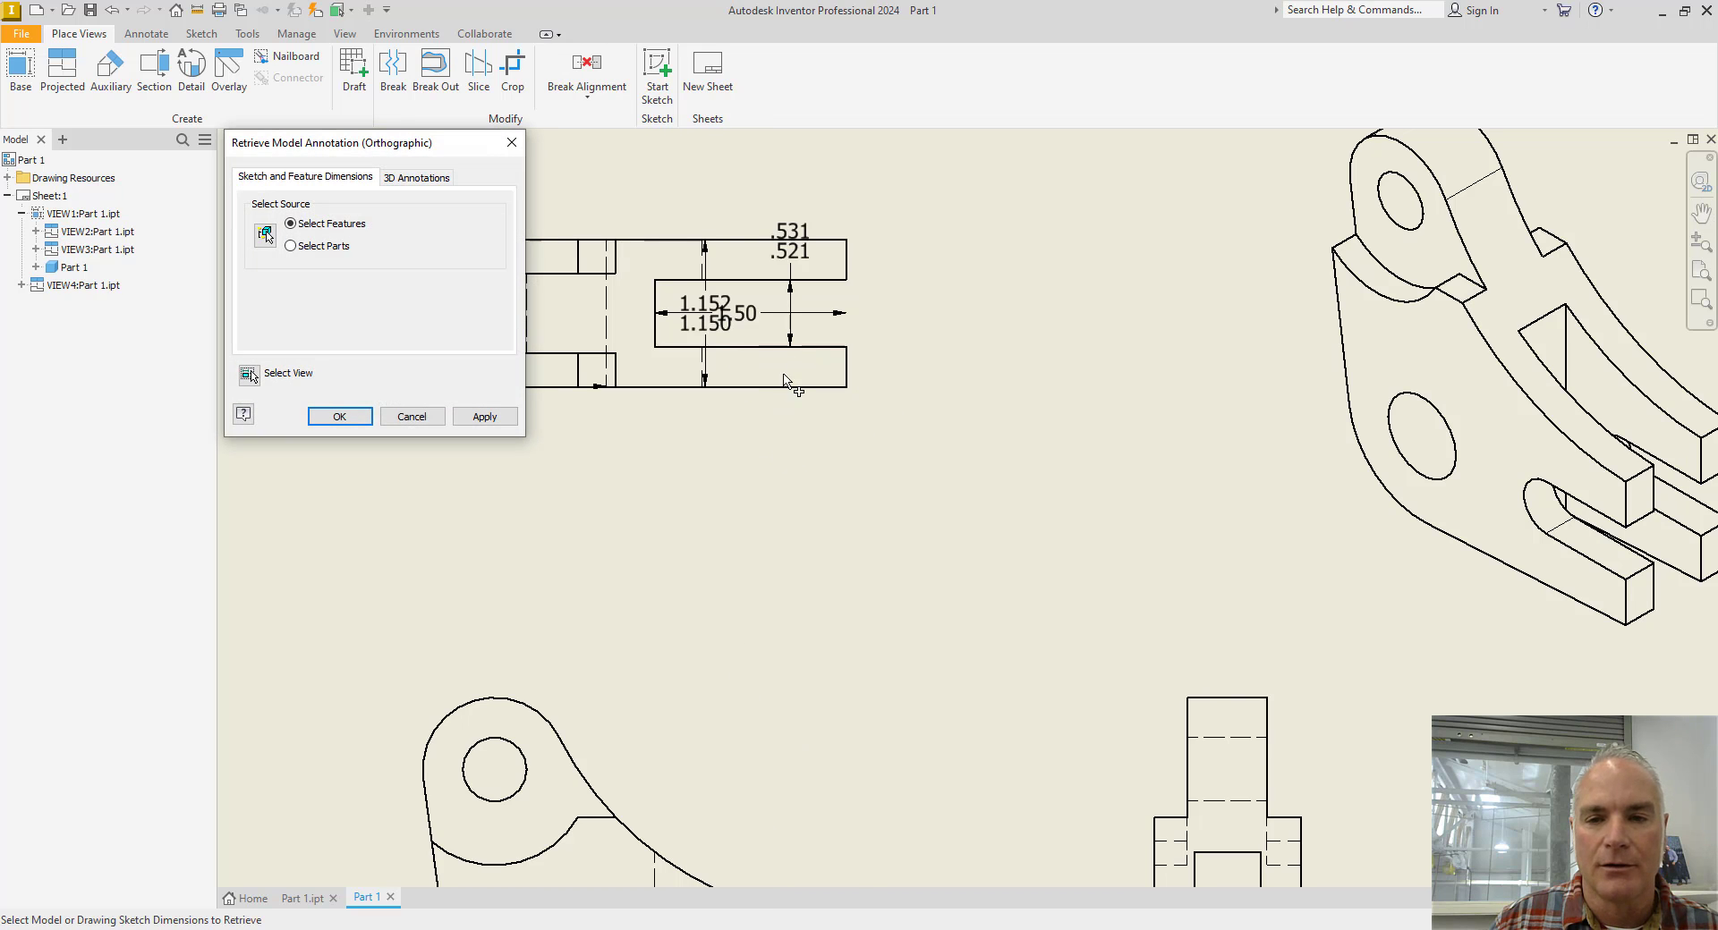